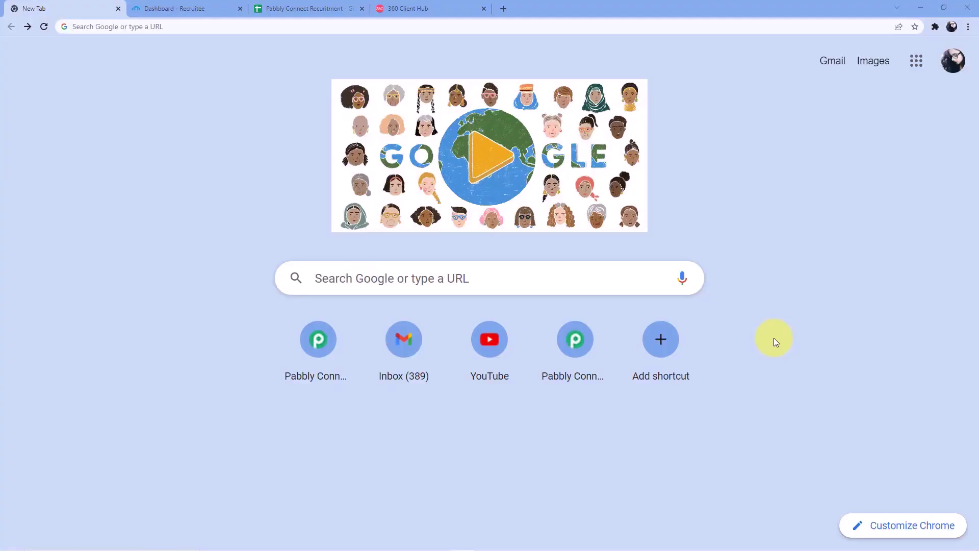
Step: Go to pabbly.com/connect in the browser
{"action": "left_click", "coordinate": [310, 27]}
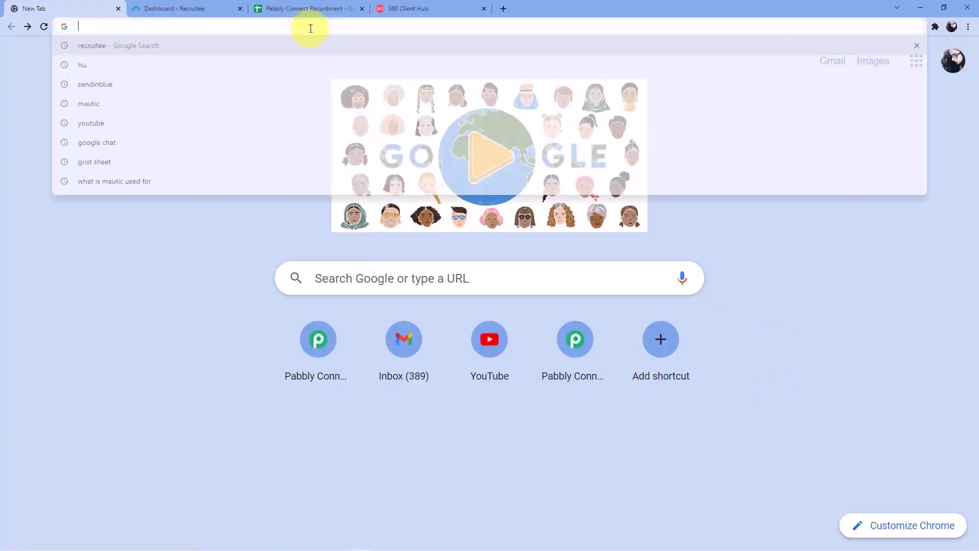
{"action": "type", "text": "pabbl"}
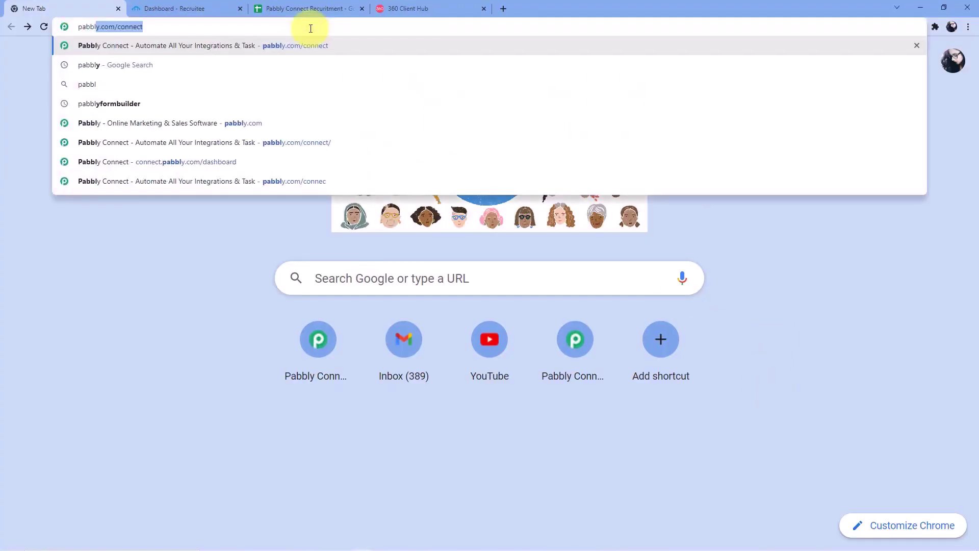
{"action": "type", "text": "y.com/connec"}
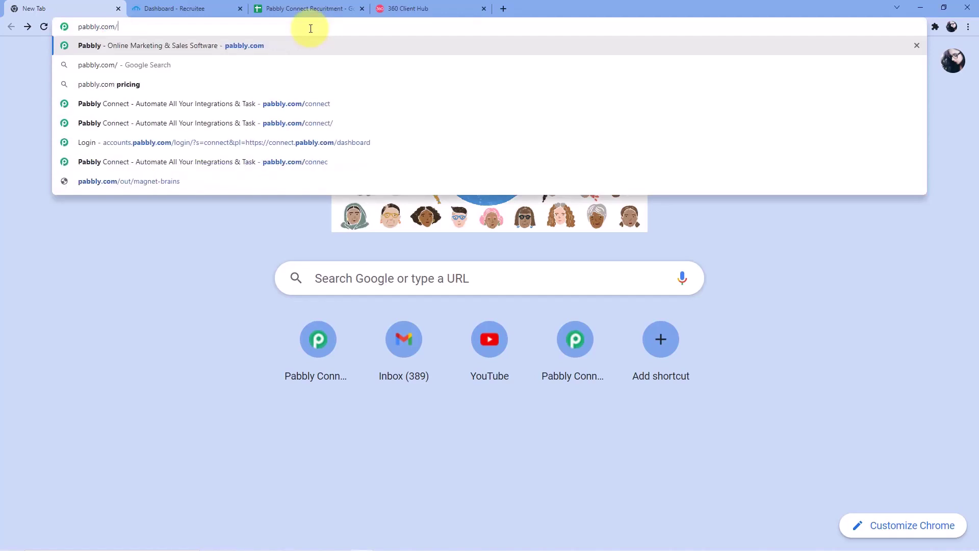
{"action": "type", "text": "t"}
{"action": "key", "text": "Return"}
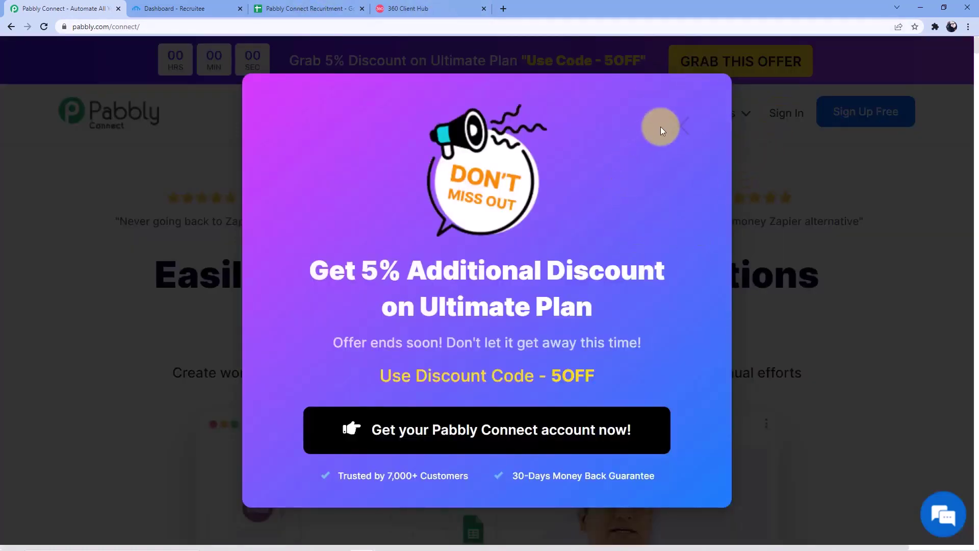
Step: Dismiss the discount popup and sign in with the saved credentials
{"action": "left_click", "coordinate": [658, 132]}
{"action": "left_click", "coordinate": [785, 113]}
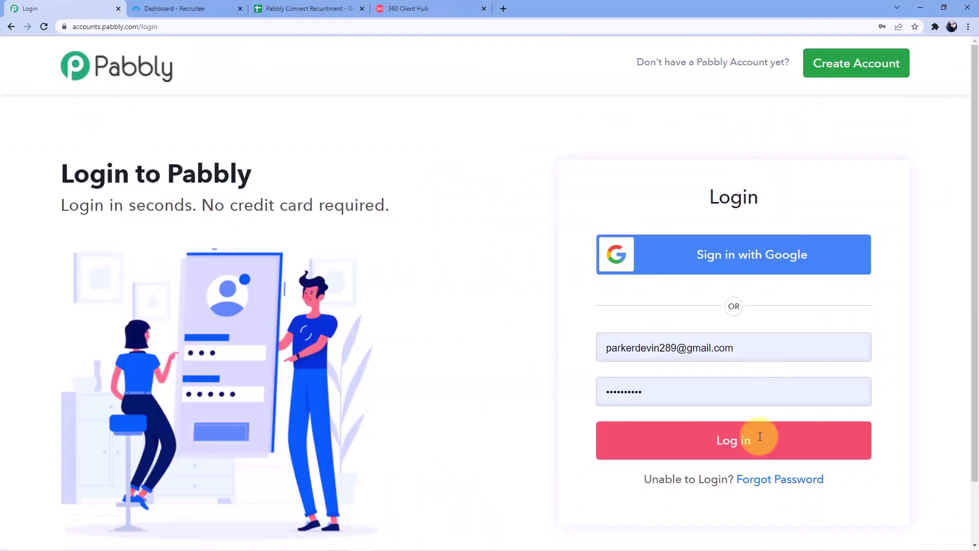
{"action": "left_click", "coordinate": [737, 441]}
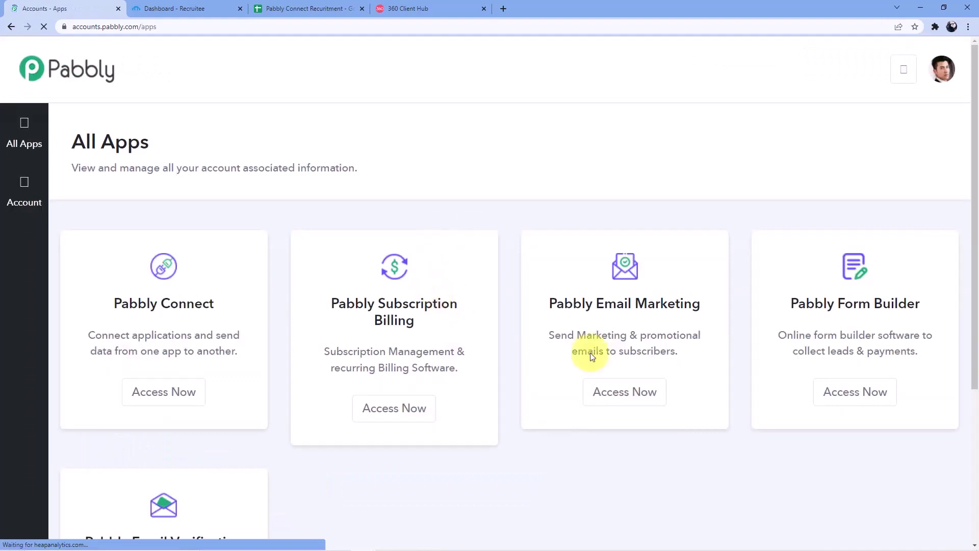
Step: Launch Pabbly Connect from the All Apps page and browse the Home folder's workflow list
{"action": "scroll", "coordinate": [522, 268], "scroll_direction": "down", "scroll_amount": 3}
{"action": "scroll", "coordinate": [375, 289], "scroll_direction": "up", "scroll_amount": 2}
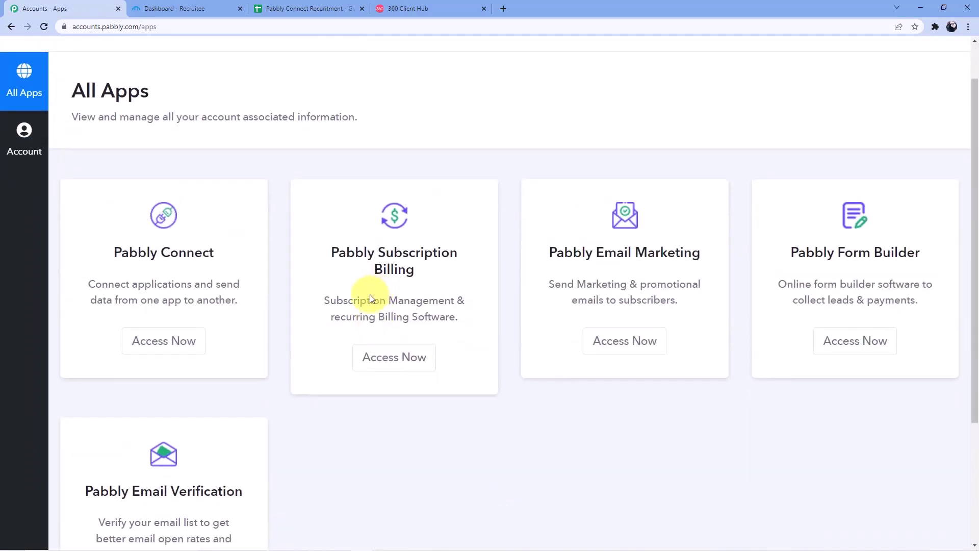
{"action": "left_click", "coordinate": [165, 344]}
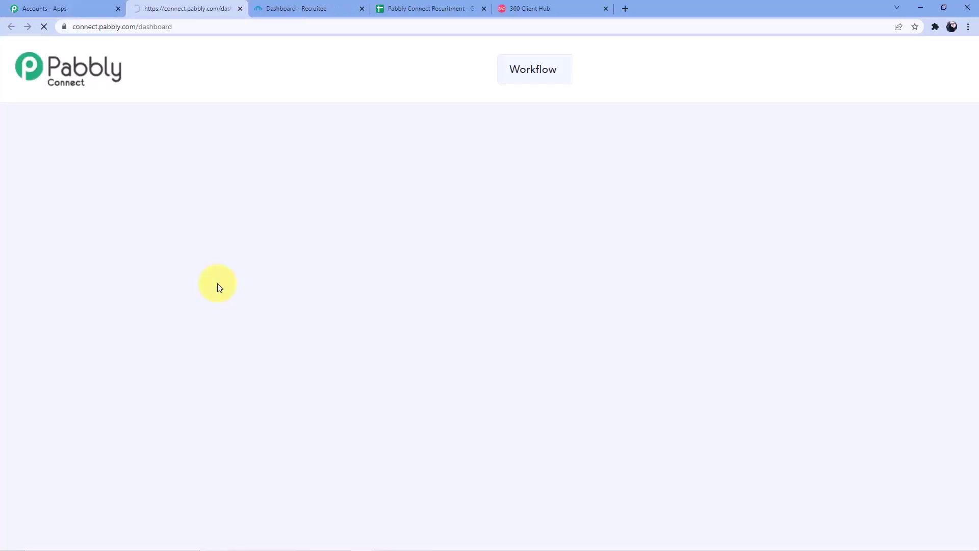
{"action": "scroll", "coordinate": [542, 336], "scroll_direction": "down", "scroll_amount": 5}
{"action": "scroll", "coordinate": [544, 329], "scroll_direction": "down", "scroll_amount": 20}
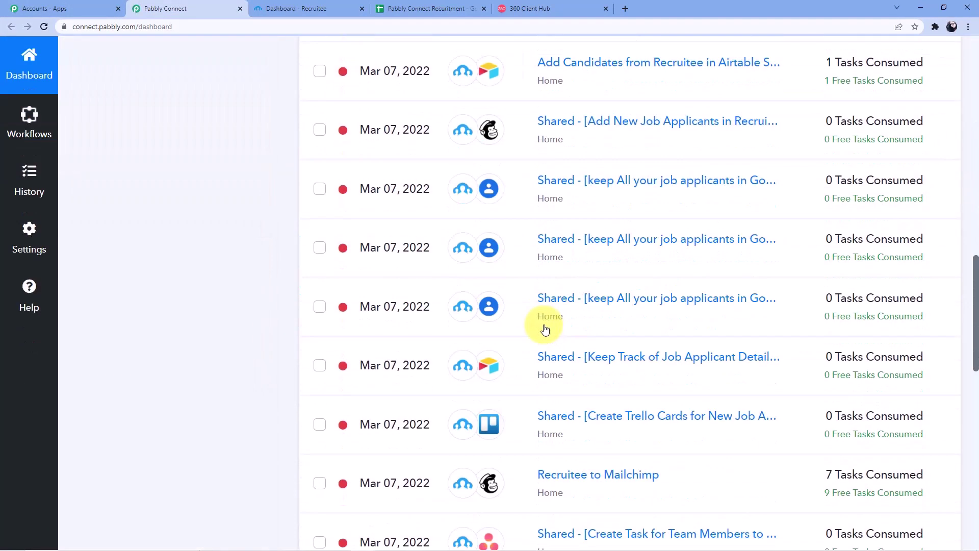
{"action": "scroll", "coordinate": [542, 336], "scroll_direction": "up", "scroll_amount": 10}
{"action": "scroll", "coordinate": [541, 344], "scroll_direction": "up", "scroll_amount": 15}
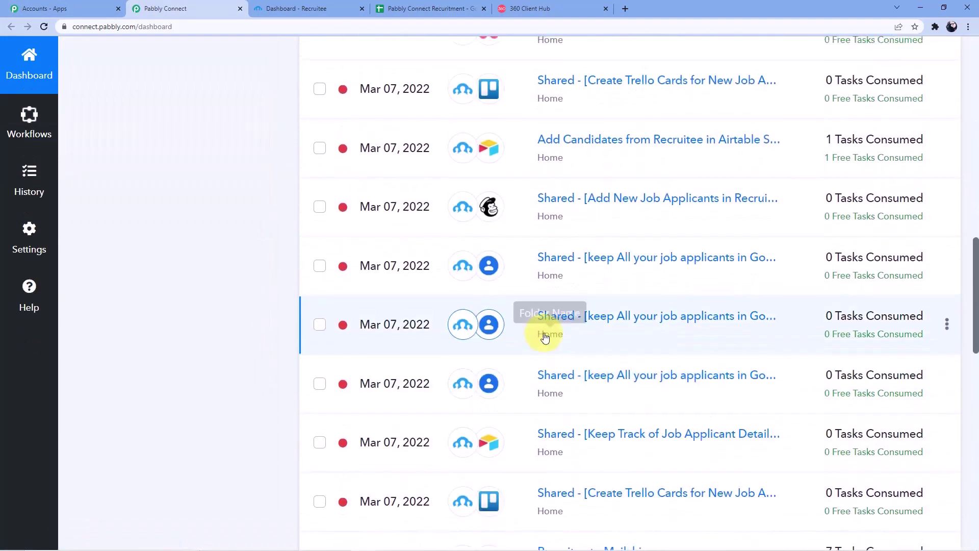
{"action": "scroll", "coordinate": [563, 450], "scroll_direction": "up", "scroll_amount": 3}
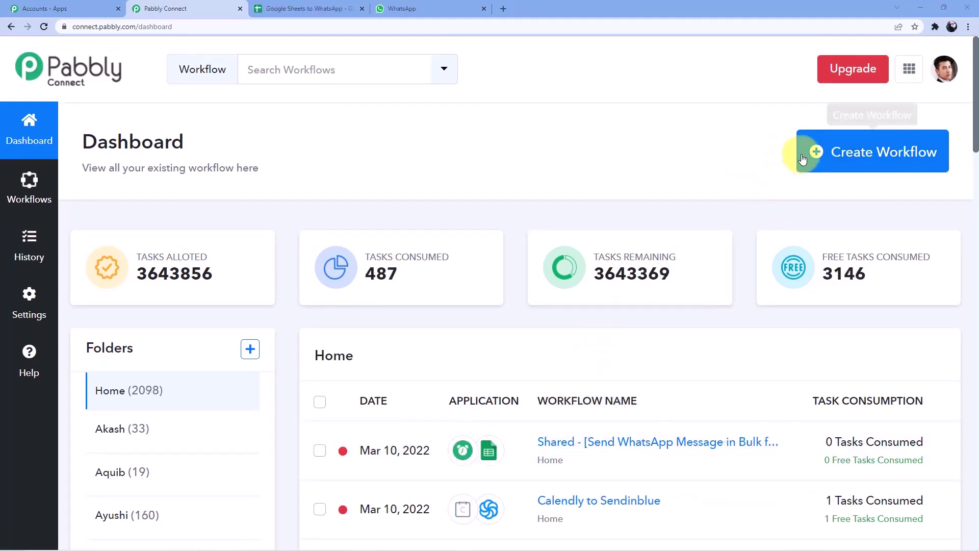
Step: Create a new workflow with the name 'Google Sheets to WhatsApp'
{"action": "left_click", "coordinate": [800, 149]}
{"action": "left_click", "coordinate": [406, 304]}
{"action": "type", "text": "Google"}
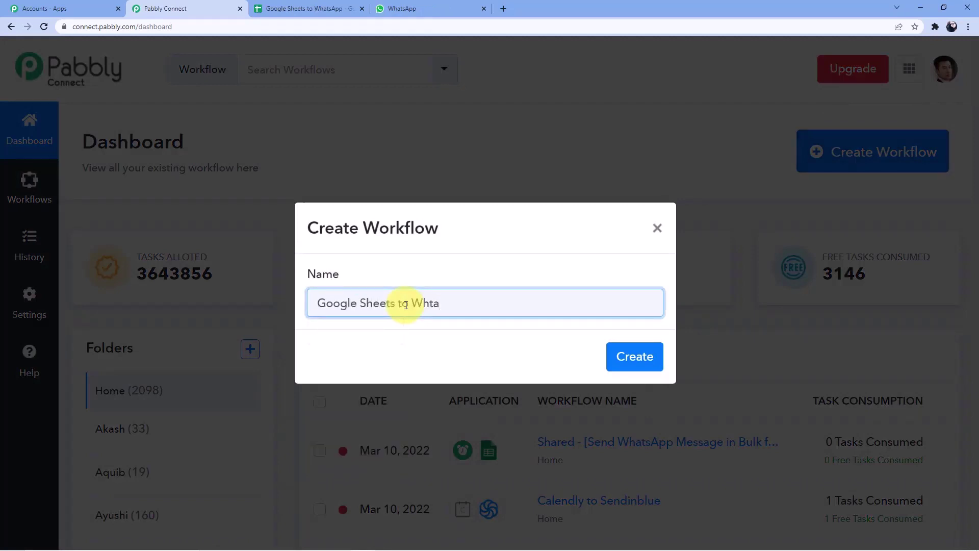
{"action": "type", "text": " Sheets to Whts"}
{"action": "key", "text": "BackSpace"}
{"action": "key", "text": "BackSpace"}
{"action": "type", "text": "atsApp"}
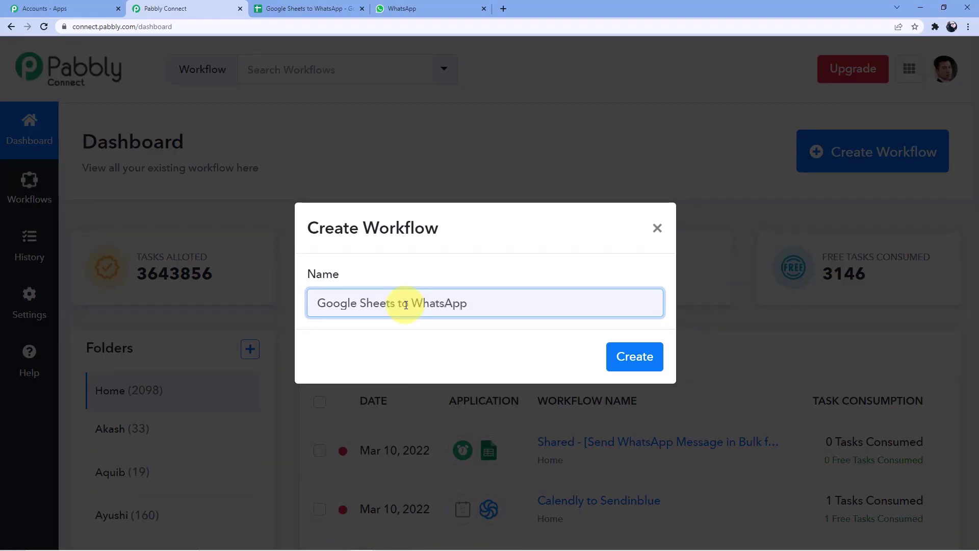
{"action": "left_click", "coordinate": [630, 353]}
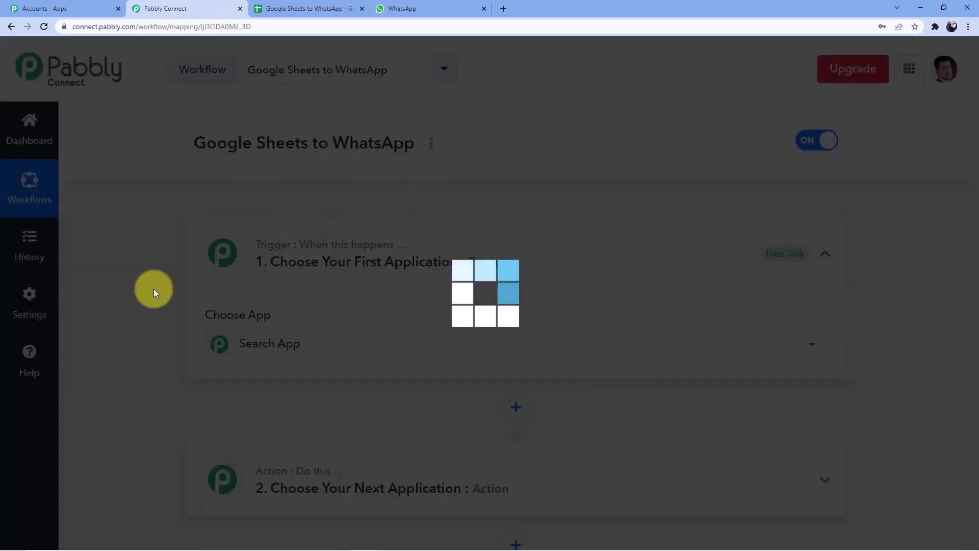
Step: Search the trigger's app list for 'Schedule' to show Schedule and ScheduleOnce
{"action": "scroll", "coordinate": [268, 223], "scroll_direction": "down", "scroll_amount": 3}
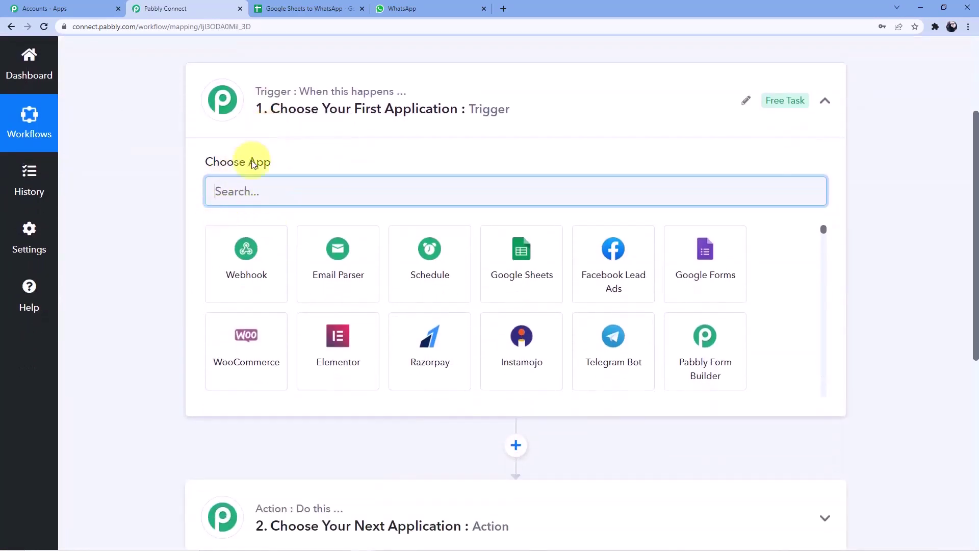
{"action": "scroll", "coordinate": [195, 411], "scroll_direction": "down", "scroll_amount": 4}
{"action": "scroll", "coordinate": [149, 377], "scroll_direction": "up", "scroll_amount": 5}
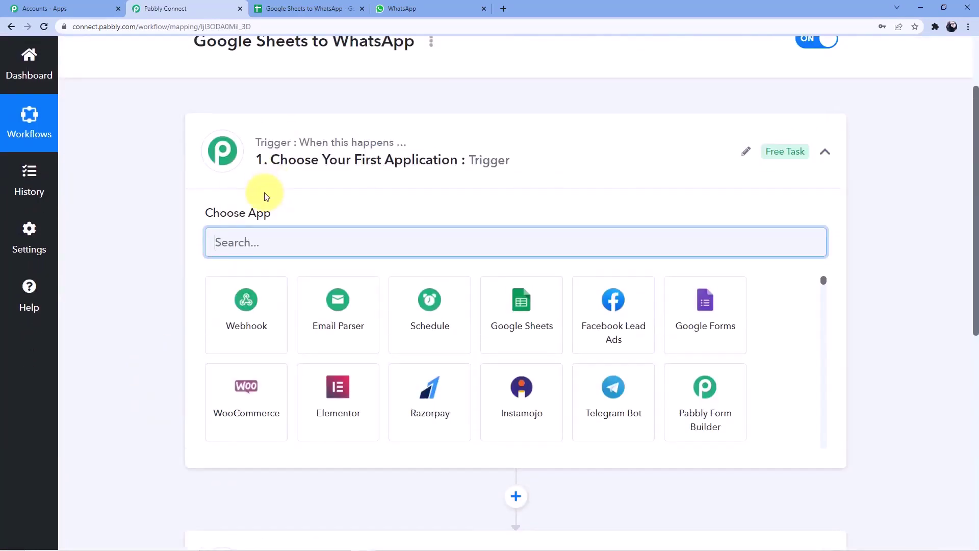
{"action": "scroll", "coordinate": [288, 136], "scroll_direction": "down", "scroll_amount": 2}
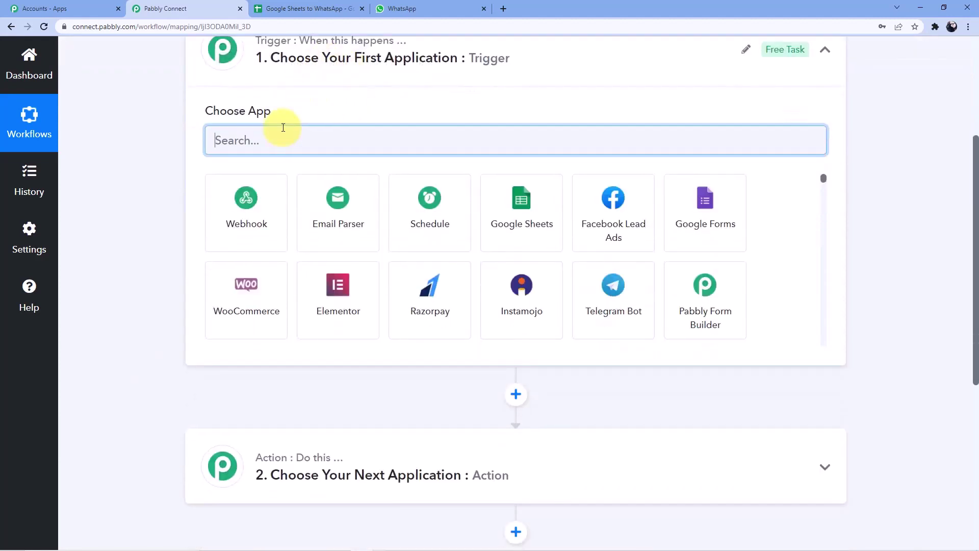
{"action": "scroll", "coordinate": [292, 99], "scroll_direction": "up", "scroll_amount": 1}
{"action": "scroll", "coordinate": [229, 372], "scroll_direction": "down", "scroll_amount": 4}
{"action": "scroll", "coordinate": [270, 462], "scroll_direction": "down", "scroll_amount": 1}
{"action": "scroll", "coordinate": [265, 473], "scroll_direction": "down", "scroll_amount": 3}
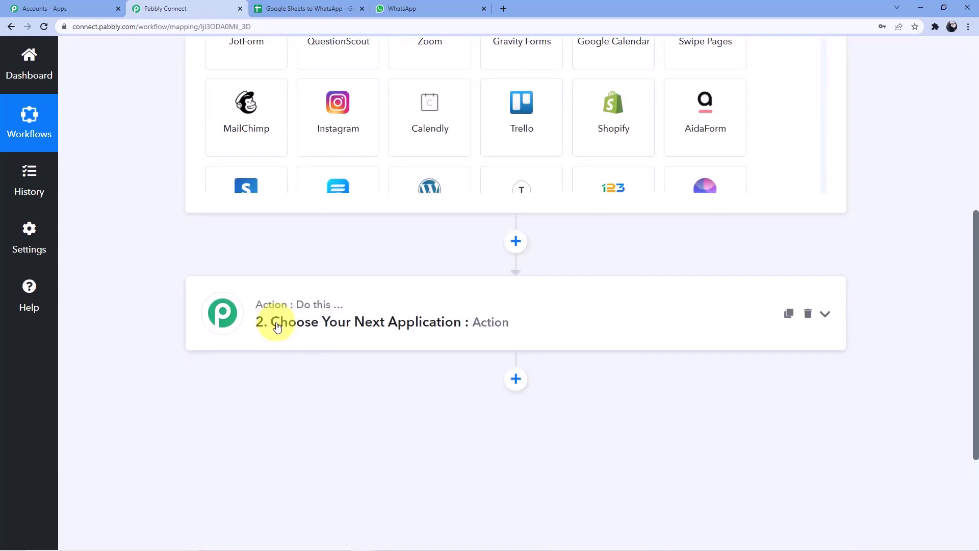
{"action": "scroll", "coordinate": [277, 326], "scroll_direction": "up", "scroll_amount": 5}
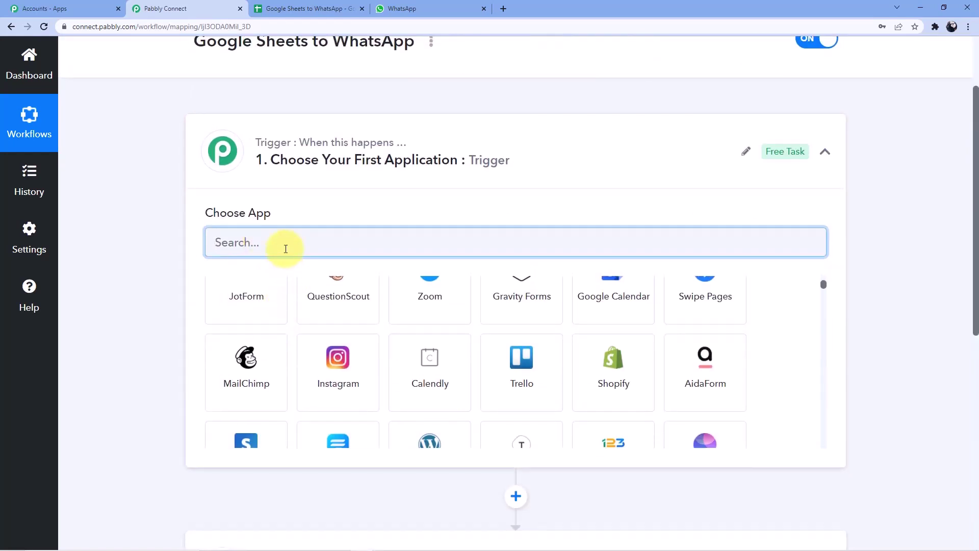
{"action": "type", "text": "Schedule"}
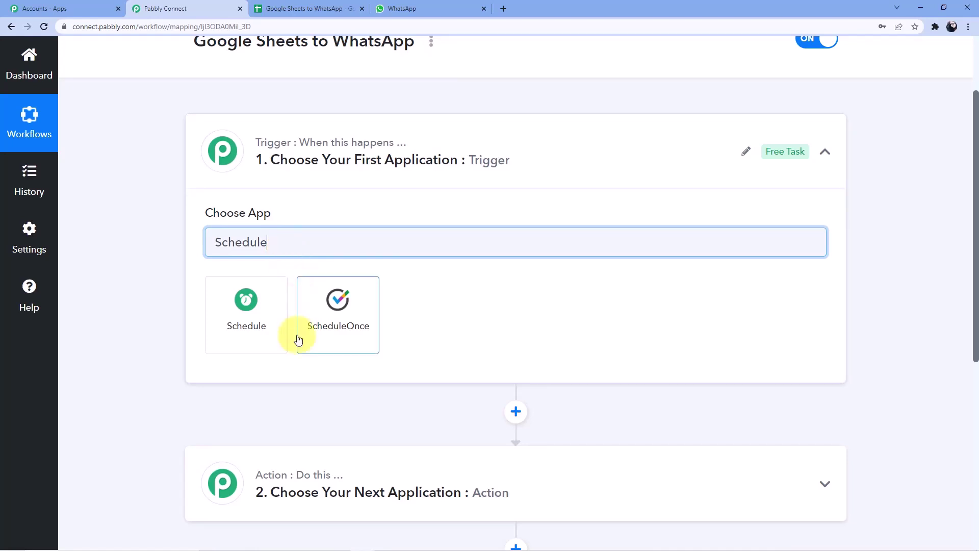
Step: Choose Schedule as the trigger app, set How often to Once, and highlight the UTC +0 note
{"action": "left_click", "coordinate": [241, 333]}
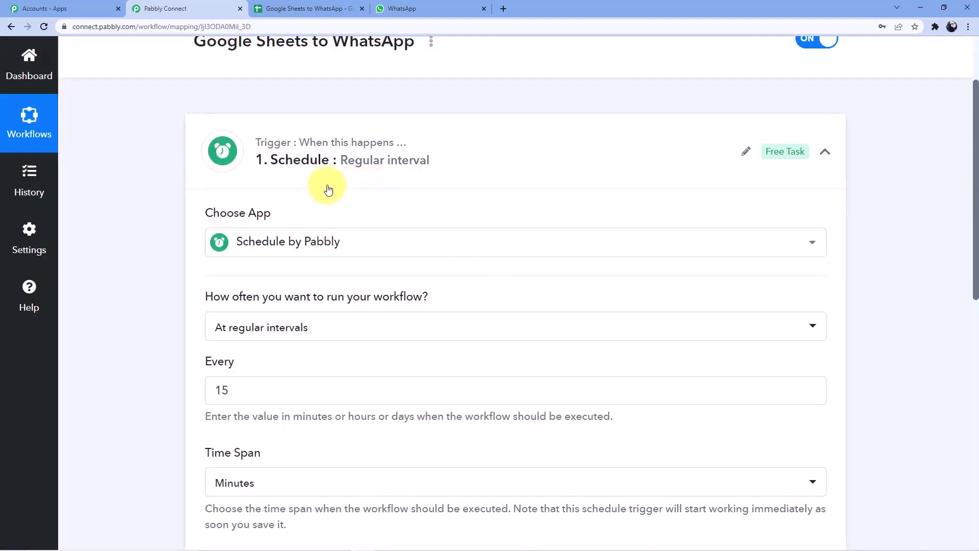
{"action": "scroll", "coordinate": [328, 190], "scroll_direction": "down", "scroll_amount": 5}
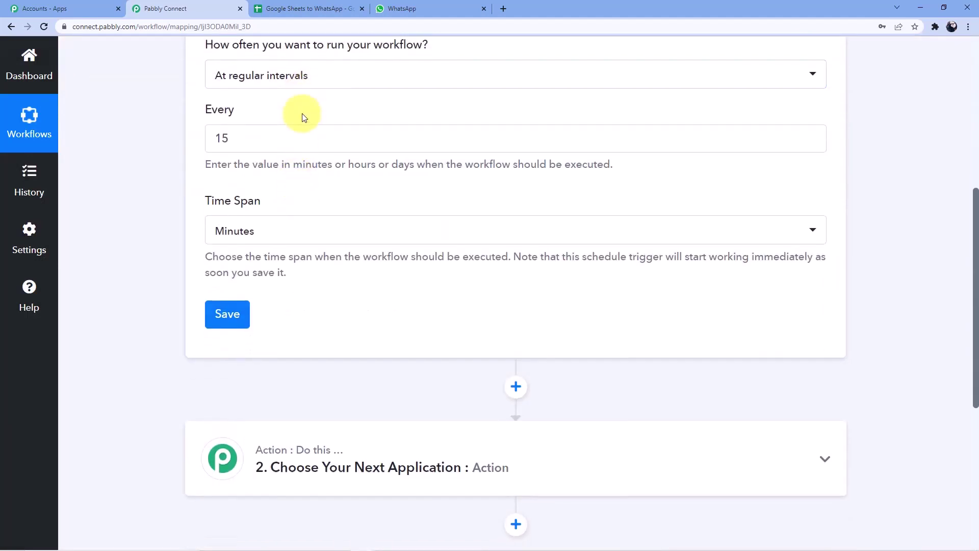
{"action": "scroll", "coordinate": [305, 116], "scroll_direction": "up", "scroll_amount": 2}
{"action": "left_click", "coordinate": [309, 178]}
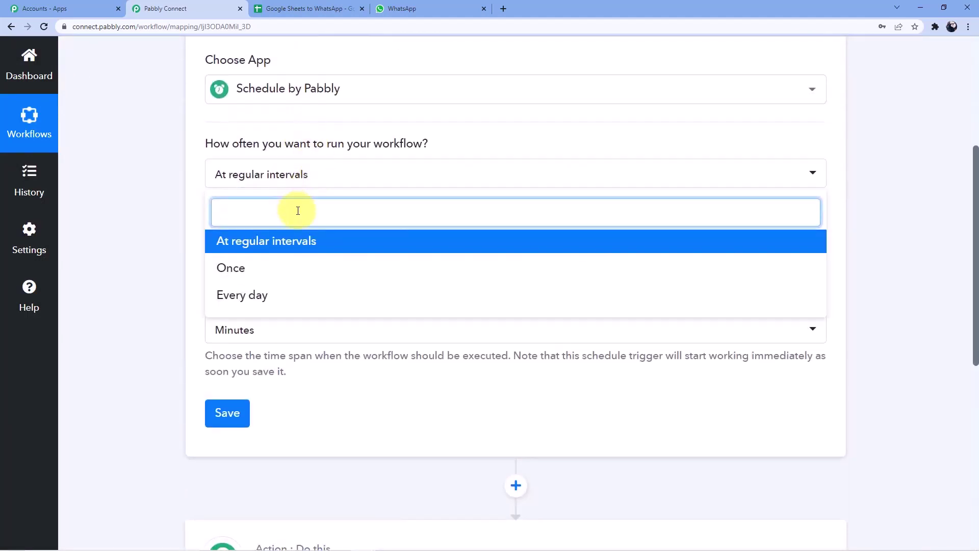
{"action": "left_click", "coordinate": [257, 269]}
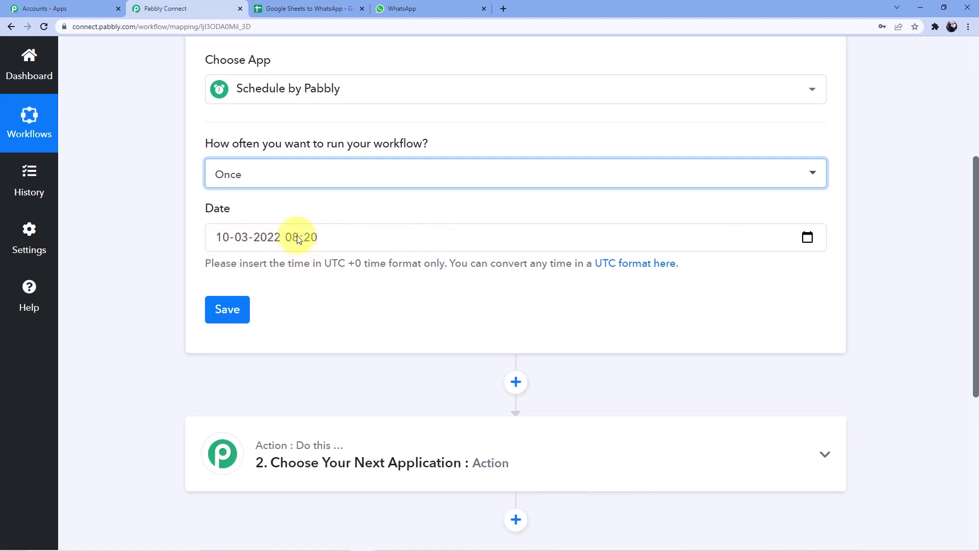
{"action": "double_click", "coordinate": [336, 263]}
{"action": "left_click_drag", "start_coordinate": [349, 264], "coordinate": [352, 266]}
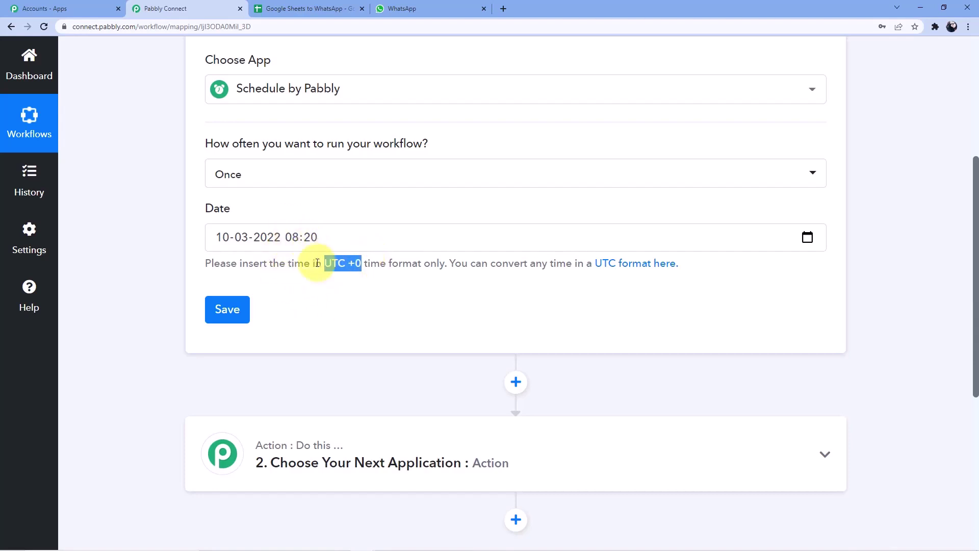
Step: In a new tab, search 'Ist to Utc' and open the FreeConvert IST to UTC converter
{"action": "left_click", "coordinate": [503, 8]}
{"action": "left_click", "coordinate": [491, 28]}
{"action": "type", "text": "Ist to"}
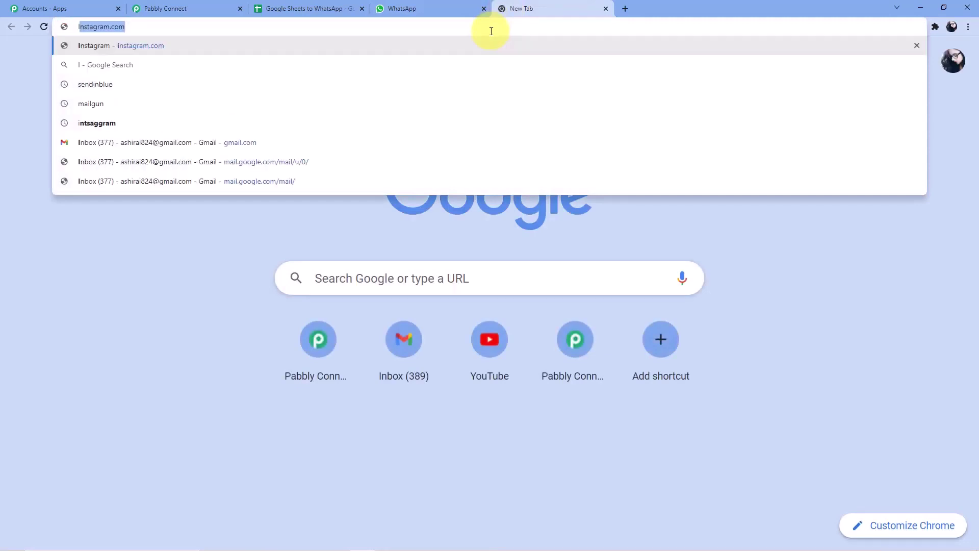
{"action": "type", "text": " Utc"}
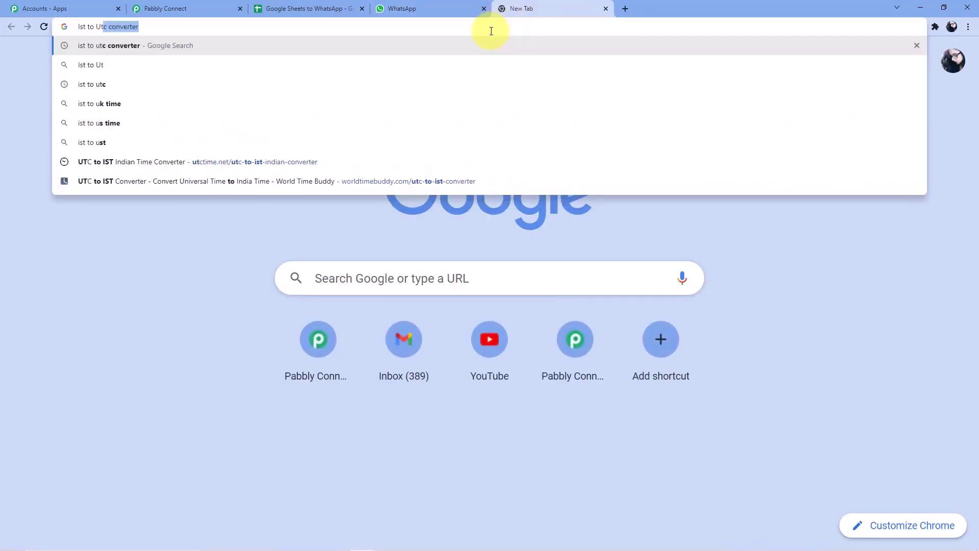
{"action": "key", "text": "Return"}
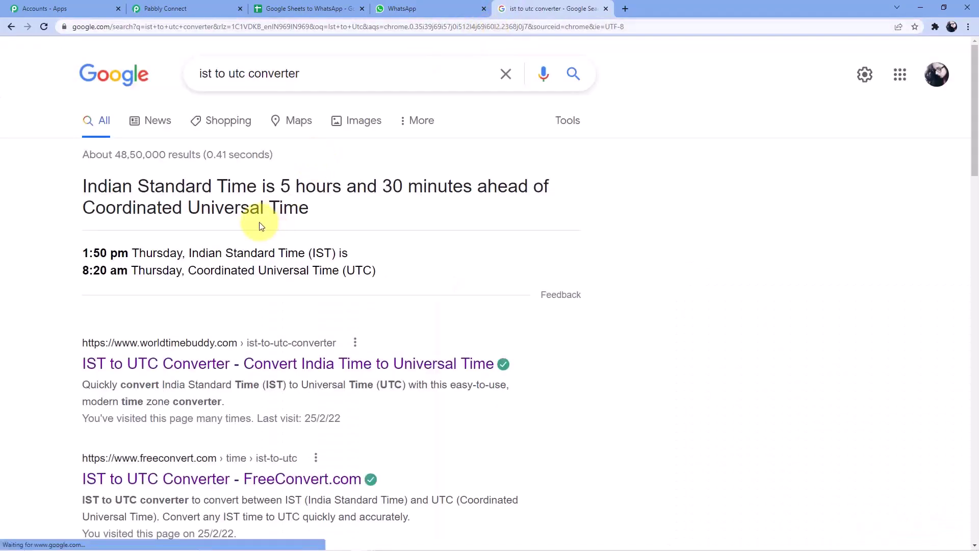
{"action": "scroll", "coordinate": [260, 224], "scroll_direction": "down", "scroll_amount": 3}
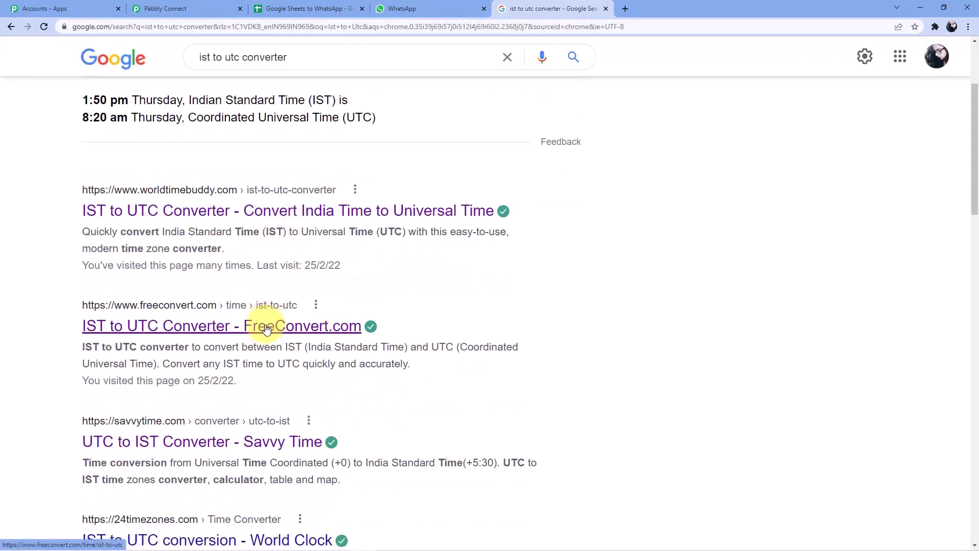
{"action": "left_click", "coordinate": [261, 326]}
Step: Open the converter's time pickers and compare against the schedule in the Pabbly Connect tab
{"action": "scroll", "coordinate": [337, 264], "scroll_direction": "down", "scroll_amount": 6}
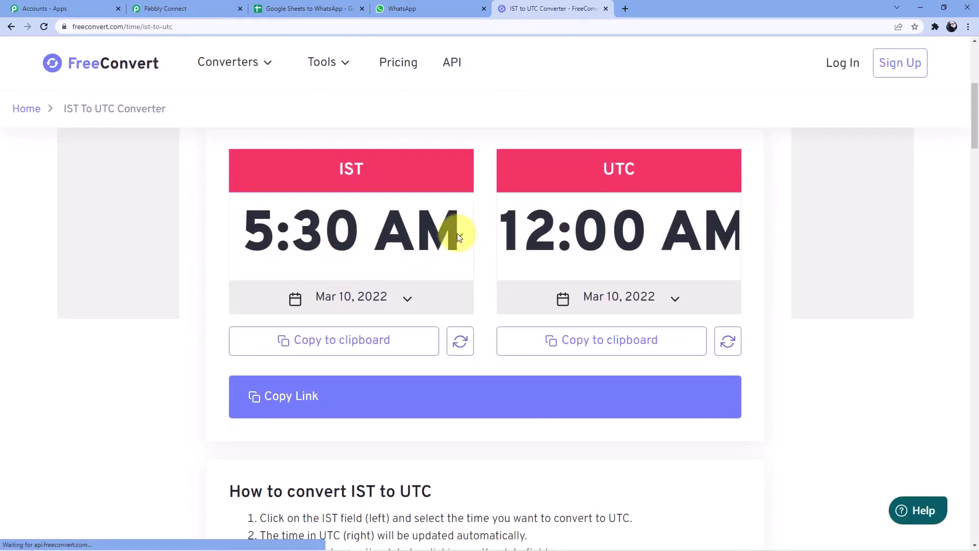
{"action": "left_click", "coordinate": [455, 233]}
{"action": "left_click", "coordinate": [706, 216]}
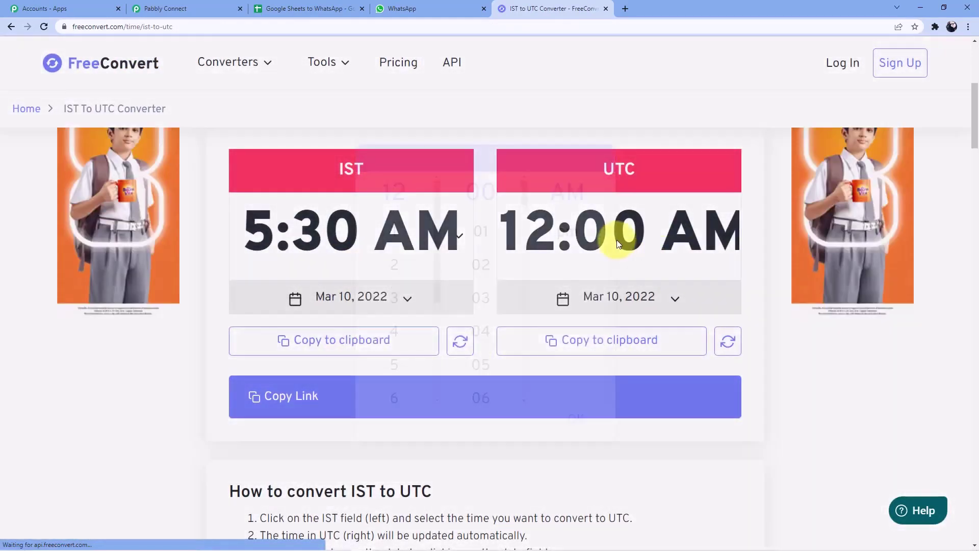
{"action": "left_click", "coordinate": [629, 259]}
{"action": "scroll", "coordinate": [492, 333], "scroll_direction": "down", "scroll_amount": 2}
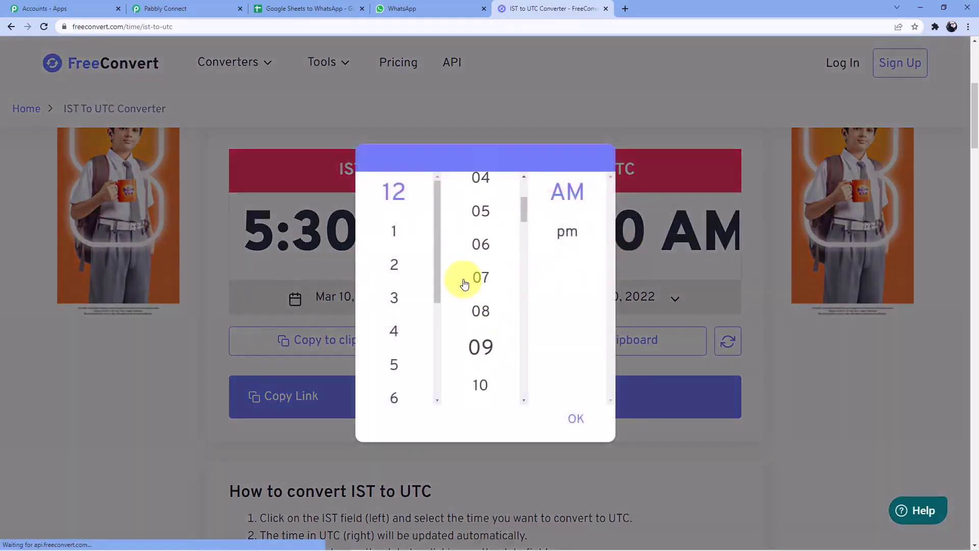
{"action": "left_click", "coordinate": [400, 8]}
{"action": "left_click", "coordinate": [217, 5]}
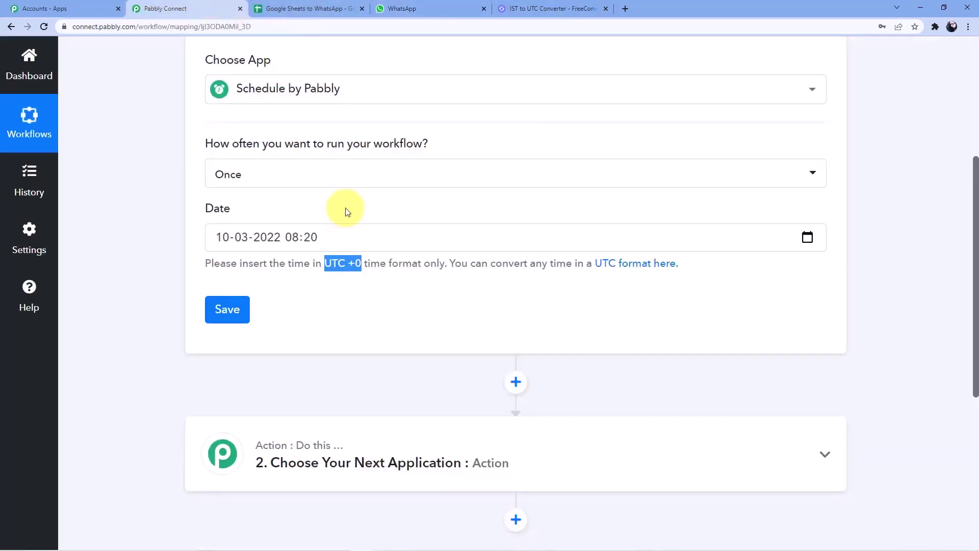
{"action": "left_click", "coordinate": [579, 8]}
{"action": "scroll", "coordinate": [481, 265], "scroll_direction": "down", "scroll_amount": 2}
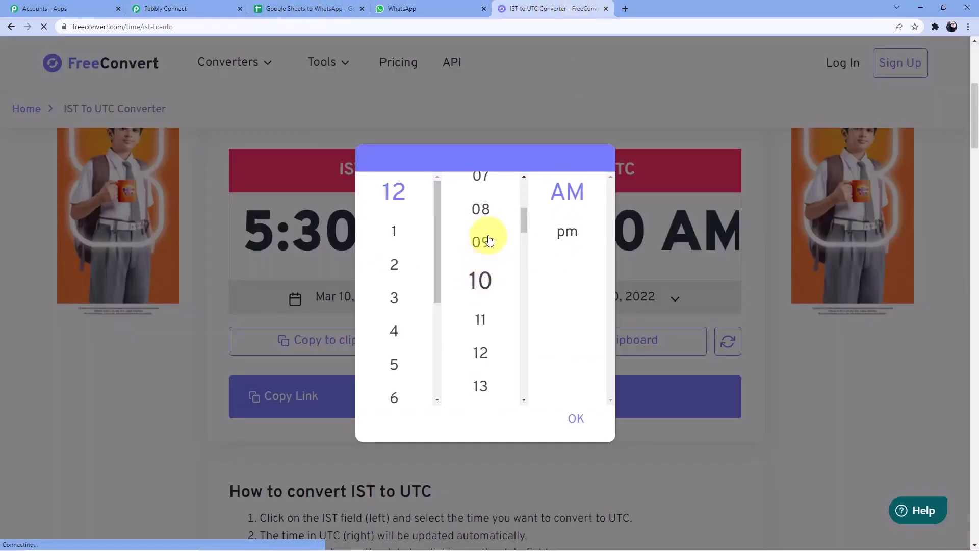
Step: Set the UTC time to 8:20 AM, showing 1:50 PM IST on Mar 10, 2022
{"action": "left_click", "coordinate": [480, 213]}
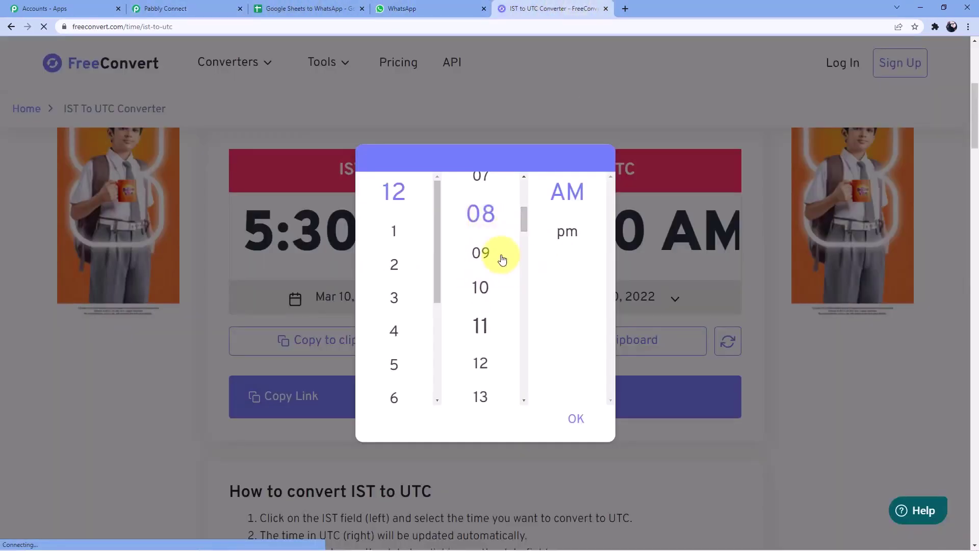
{"action": "mouse_move", "coordinate": [523, 224]}
{"action": "left_mouse_down"}
{"action": "mouse_move", "coordinate": [524, 189]}
{"action": "mouse_move", "coordinate": [524, 208]}
{"action": "left_mouse_up"}
{"action": "scroll", "coordinate": [403, 289], "scroll_direction": "down", "scroll_amount": 4}
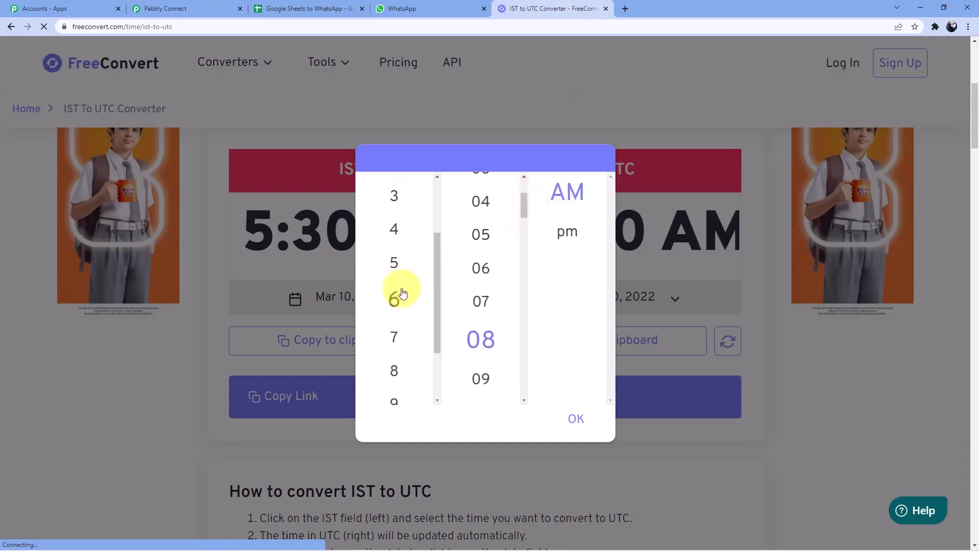
{"action": "scroll", "coordinate": [490, 286], "scroll_direction": "down", "scroll_amount": 5}
{"action": "scroll", "coordinate": [487, 286], "scroll_direction": "down", "scroll_amount": 2}
{"action": "left_click", "coordinate": [488, 270]}
{"action": "left_click", "coordinate": [566, 204]}
{"action": "left_click", "coordinate": [478, 258]}
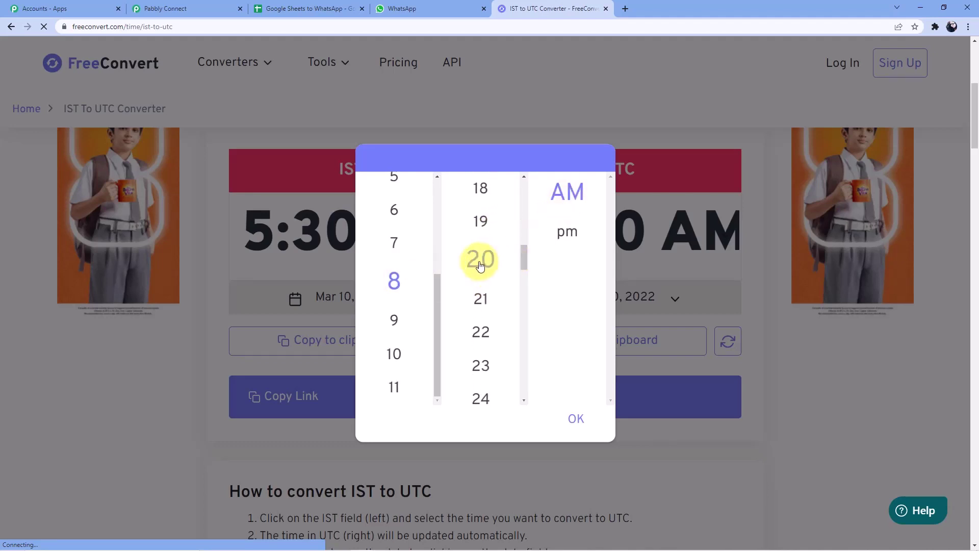
{"action": "left_click", "coordinate": [577, 421]}
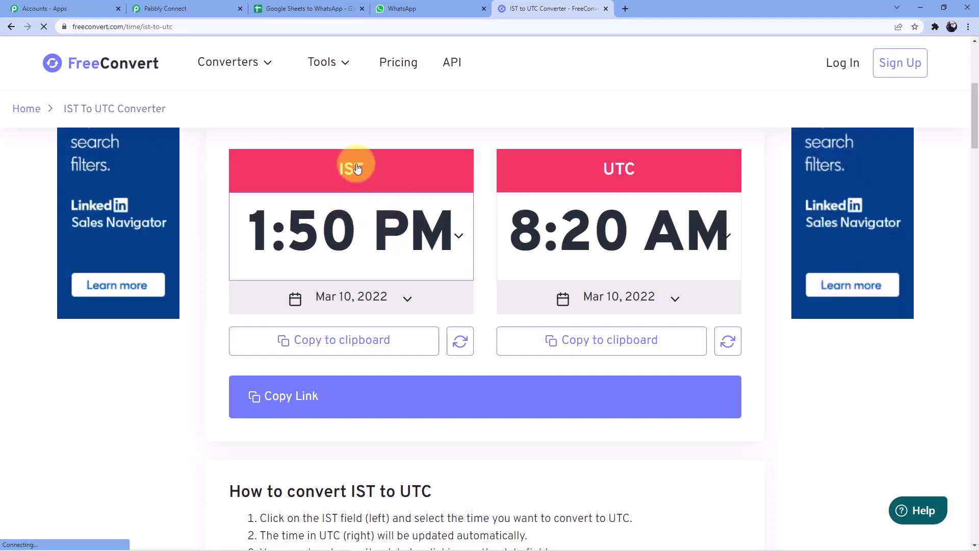
{"action": "left_click", "coordinate": [404, 9]}
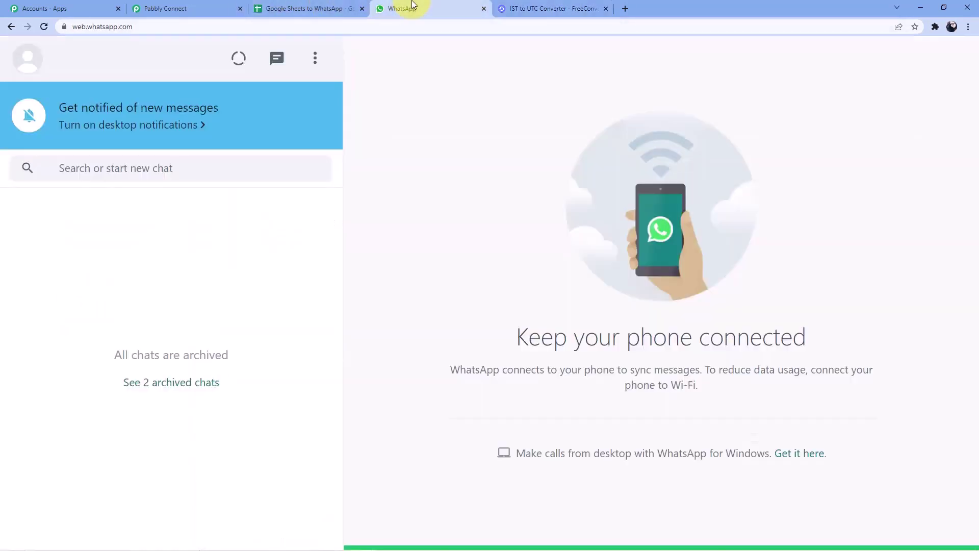
Step: Set the IST time to 2:00 PM so the converter shows 8:30 AM UTC
{"action": "left_click", "coordinate": [175, 9]}
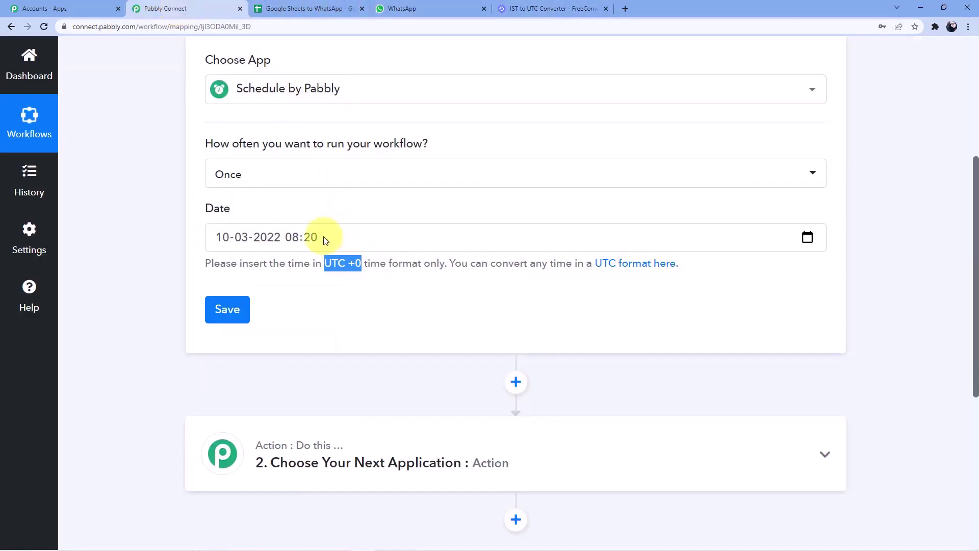
{"action": "left_click", "coordinate": [549, 9]}
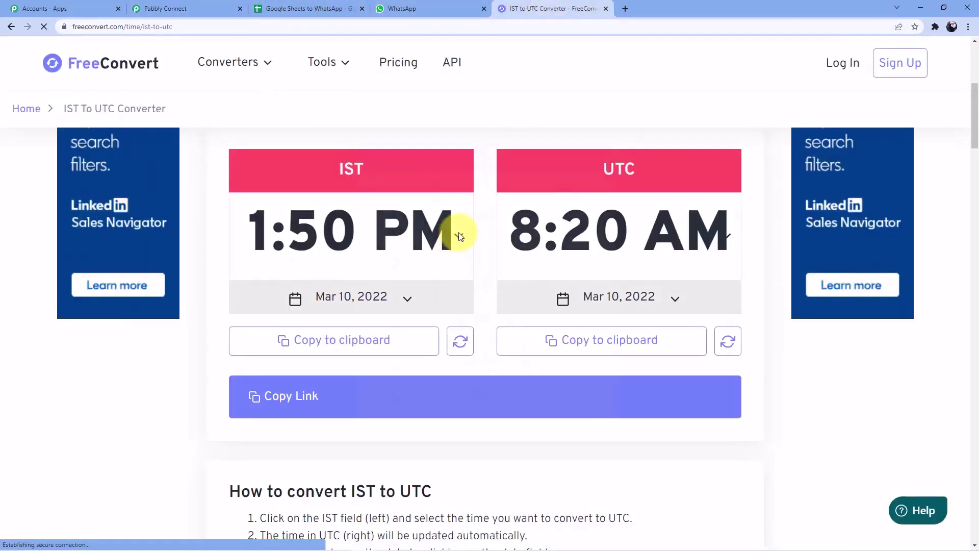
{"action": "left_click", "coordinate": [456, 238]}
{"action": "left_click", "coordinate": [393, 264]}
{"action": "scroll", "coordinate": [497, 280], "scroll_direction": "down", "scroll_amount": 3}
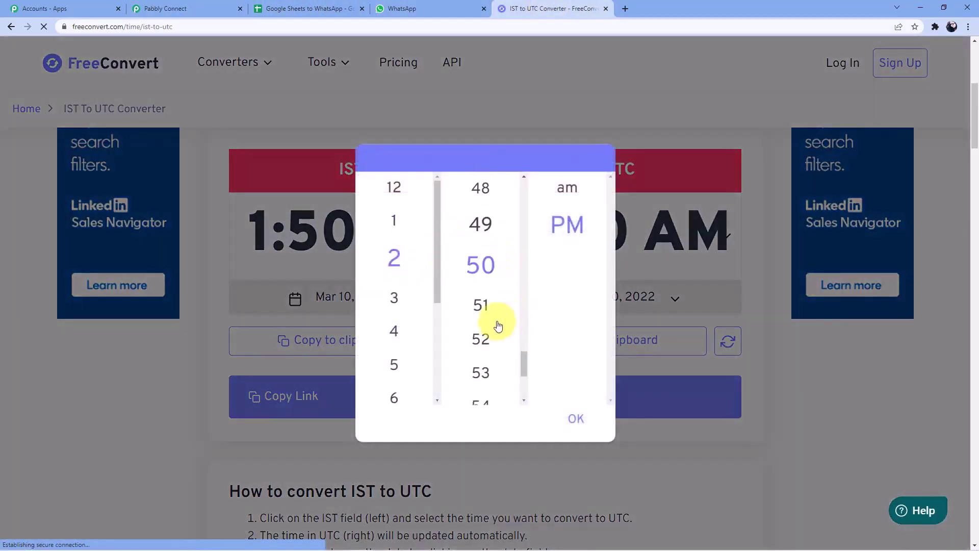
{"action": "scroll", "coordinate": [495, 324], "scroll_direction": "down", "scroll_amount": 2}
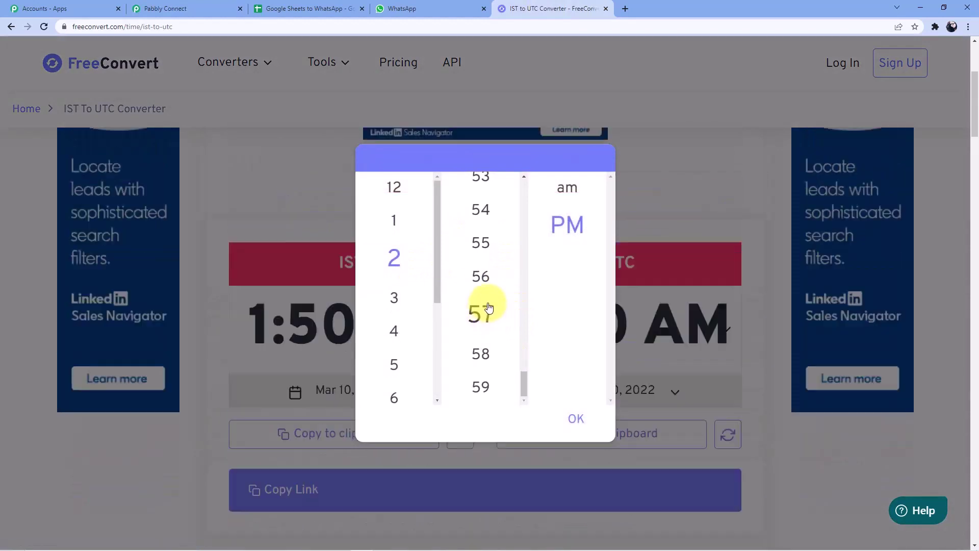
{"action": "scroll", "coordinate": [485, 275], "scroll_direction": "up", "scroll_amount": 3}
{"action": "scroll", "coordinate": [487, 261], "scroll_direction": "up", "scroll_amount": 20}
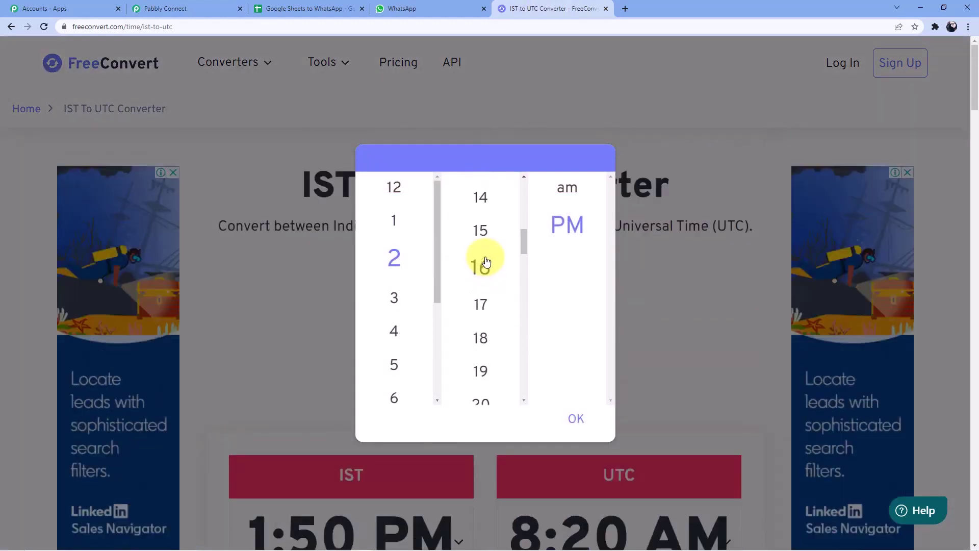
{"action": "left_click", "coordinate": [488, 189]}
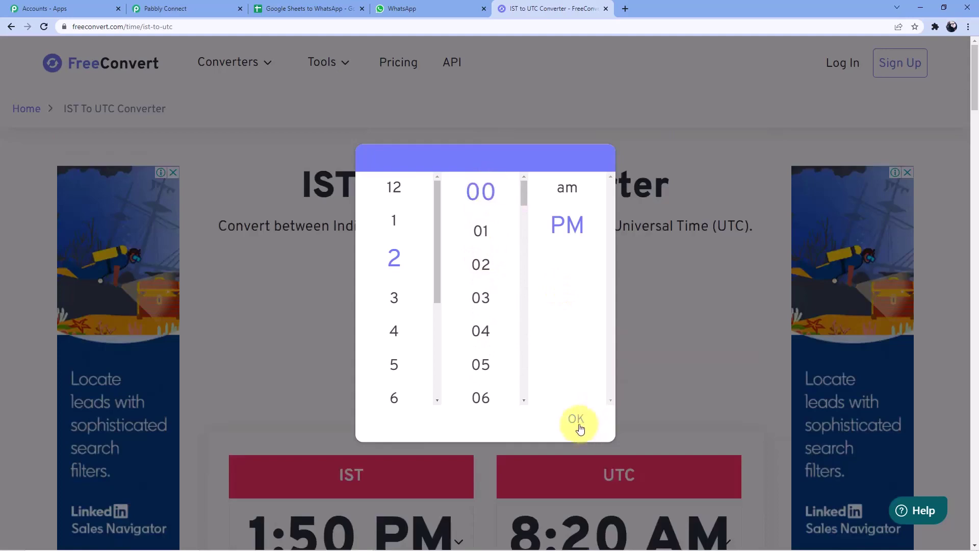
{"action": "left_click", "coordinate": [577, 419]}
Step: Return to the Pabbly Connect workflow tab
{"action": "scroll", "coordinate": [670, 327], "scroll_direction": "down", "scroll_amount": 4}
{"action": "scroll", "coordinate": [589, 348], "scroll_direction": "down", "scroll_amount": 2}
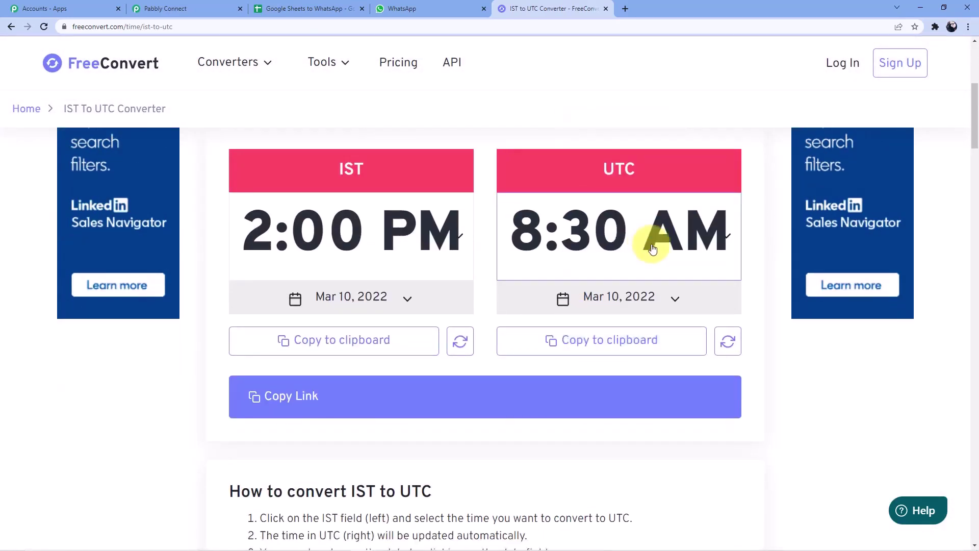
{"action": "left_click", "coordinate": [389, 9]}
{"action": "left_click", "coordinate": [165, 8]}
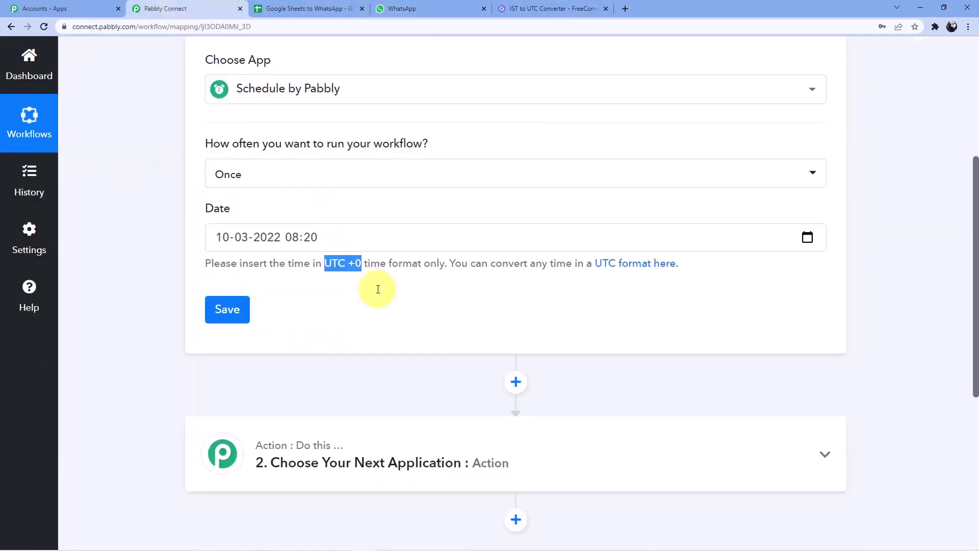
{"action": "left_click", "coordinate": [322, 239]}
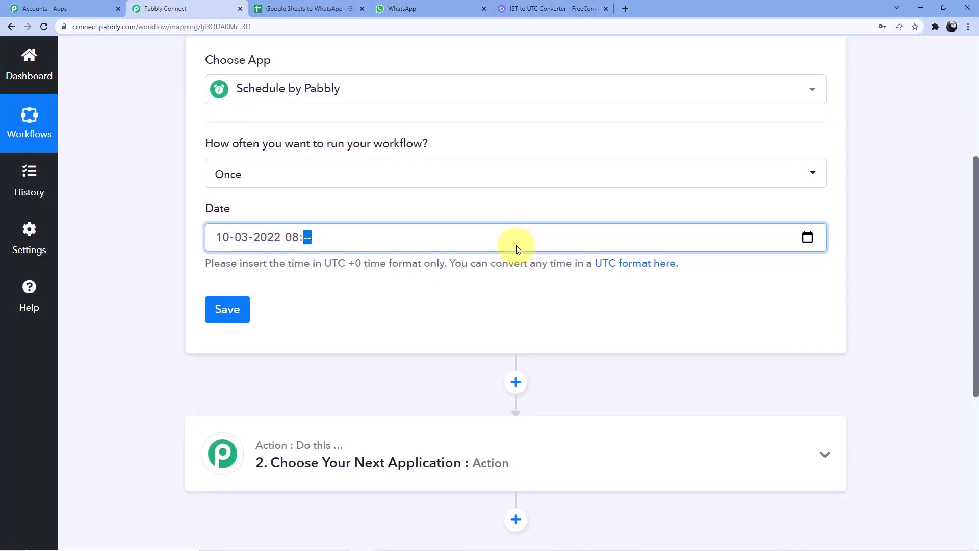
{"action": "type", "text": "30"}
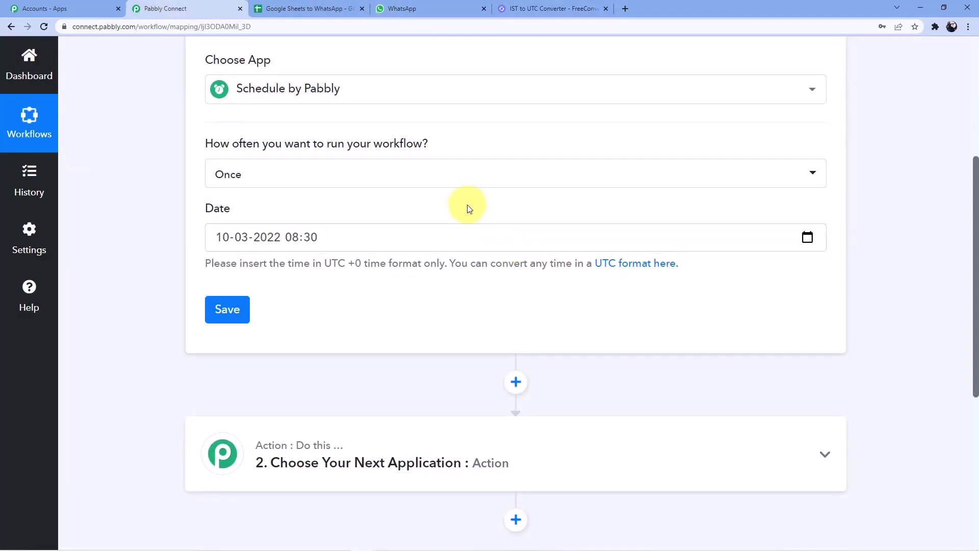
{"action": "left_click", "coordinate": [244, 310]}
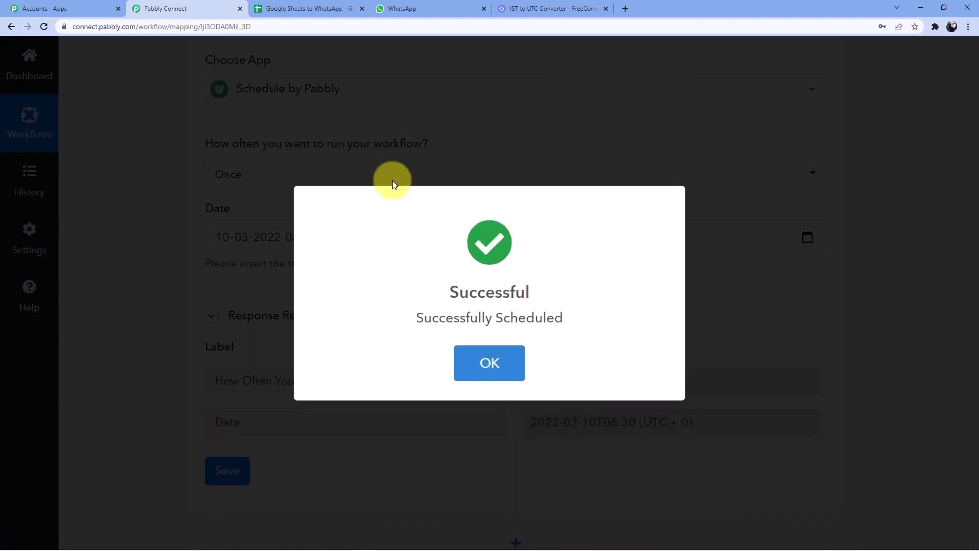
{"action": "left_click", "coordinate": [486, 361]}
{"action": "scroll", "coordinate": [376, 191], "scroll_direction": "down", "scroll_amount": 7}
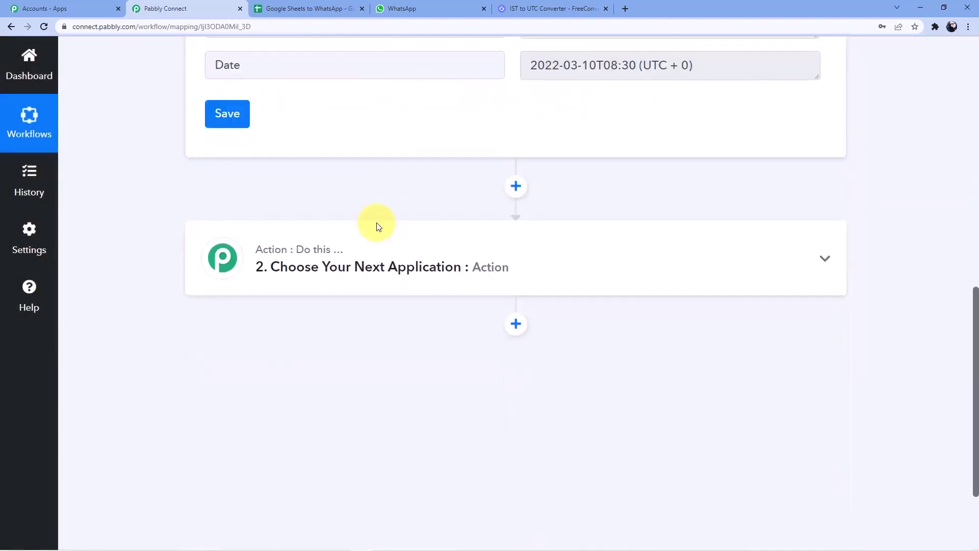
{"action": "scroll", "coordinate": [338, 199], "scroll_direction": "down", "scroll_amount": 1}
Step: Add Google Sheets as the app for action step 2
{"action": "left_click", "coordinate": [313, 222]}
{"action": "left_click", "coordinate": [277, 301]}
{"action": "type", "text": "Googlwe"}
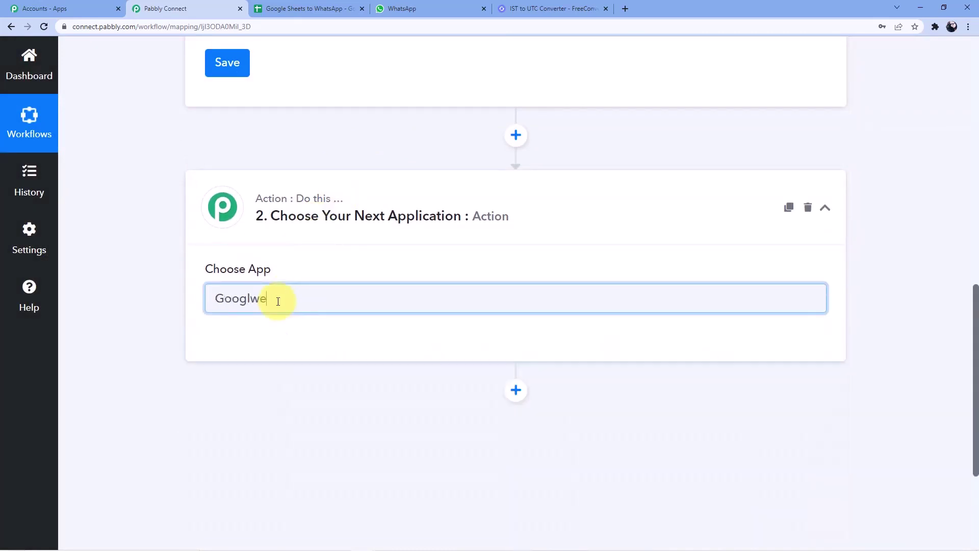
{"action": "key", "text": "BackSpace"}
{"action": "key", "text": "BackSpace"}
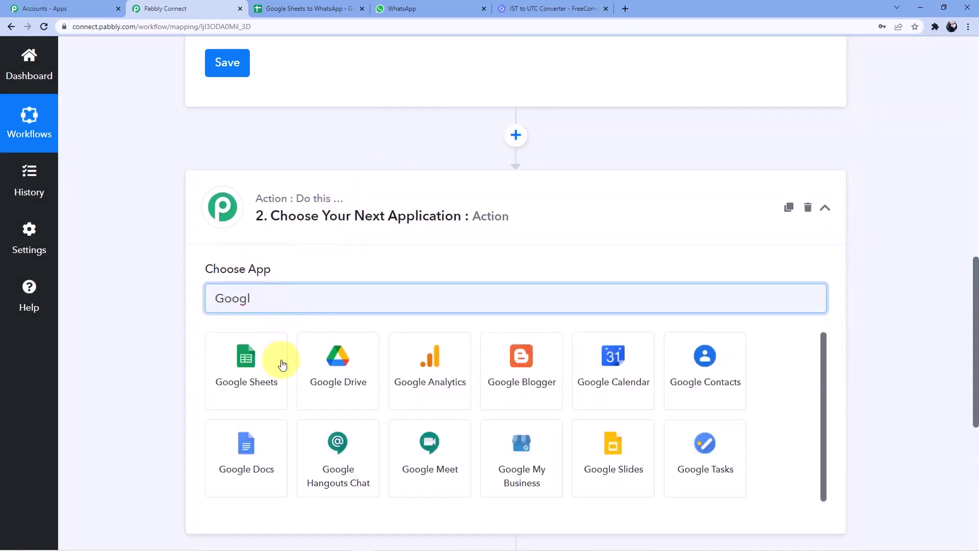
{"action": "left_click", "coordinate": [279, 368]}
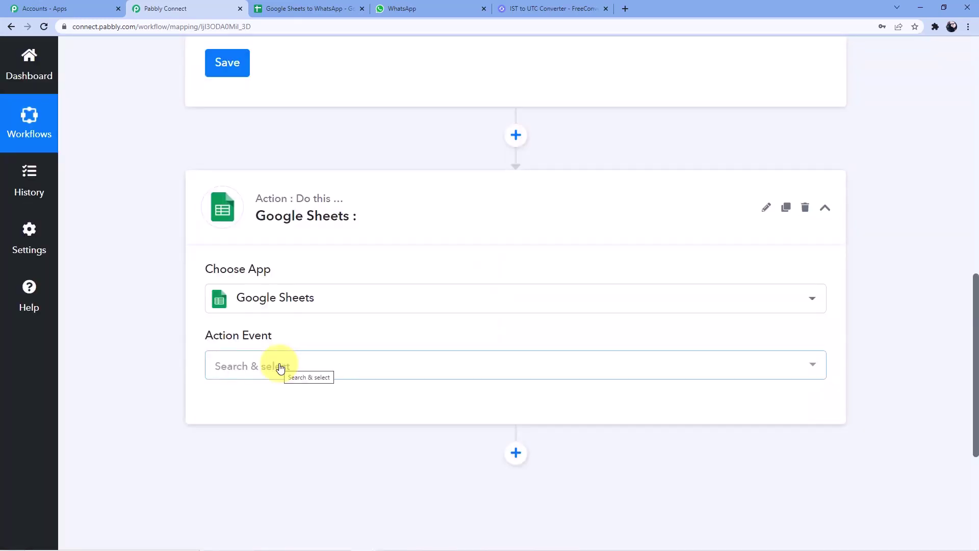
Step: Choose the Get Row(s) action event and start connecting a Google Sheets account
{"action": "left_click", "coordinate": [277, 371]}
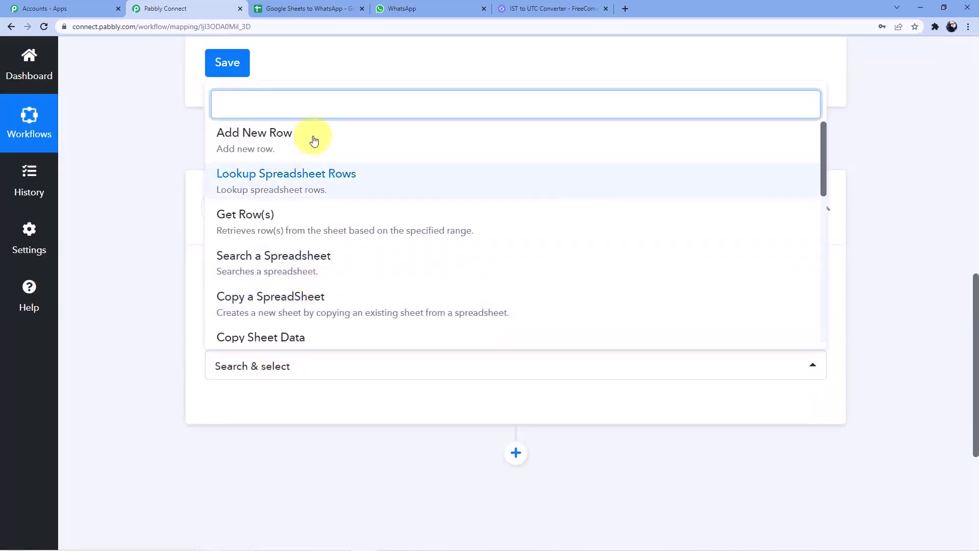
{"action": "type", "text": "Get"}
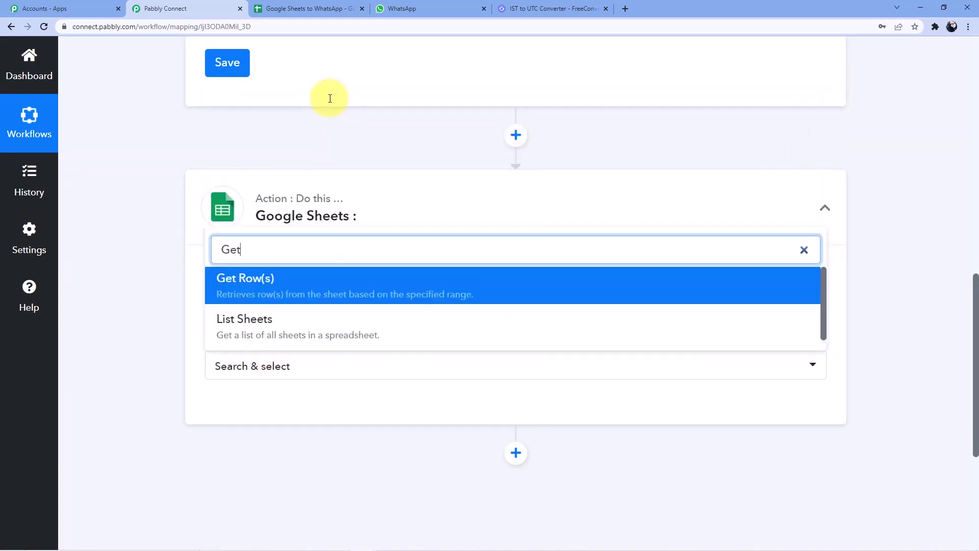
{"action": "left_click", "coordinate": [286, 282]}
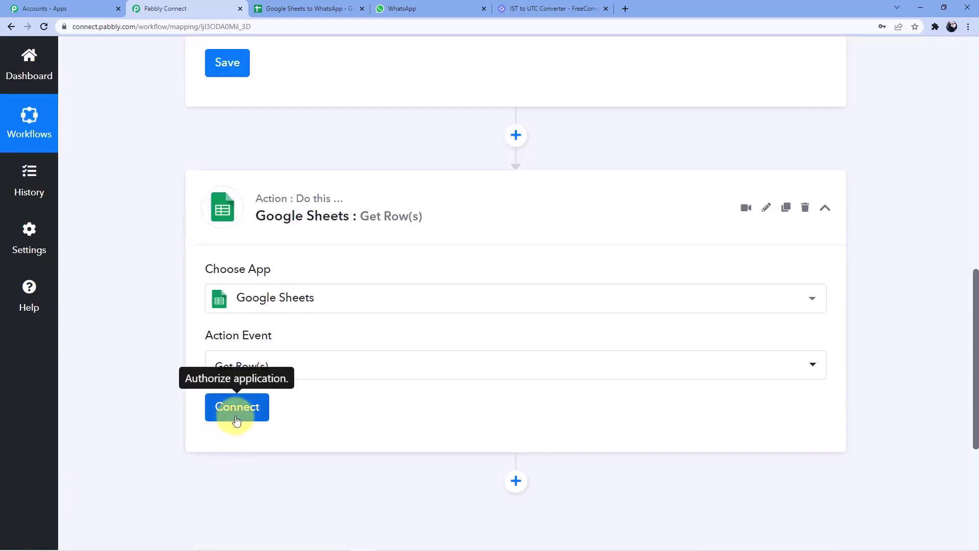
{"action": "left_click", "coordinate": [236, 419]}
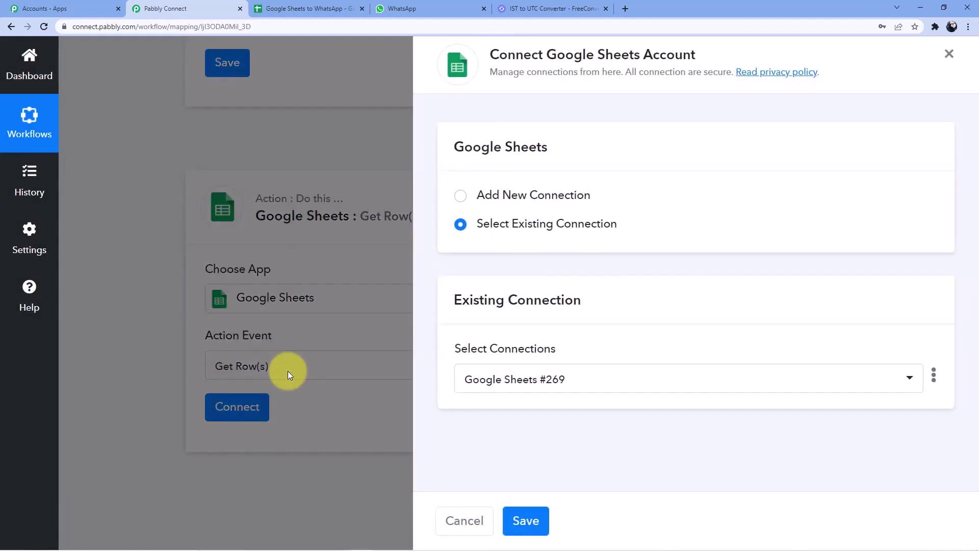
Step: Authorise a Google account as a new Google Sheets connection for the Get Row(s) step
{"action": "left_click", "coordinate": [519, 197]}
{"action": "left_click", "coordinate": [509, 347]}
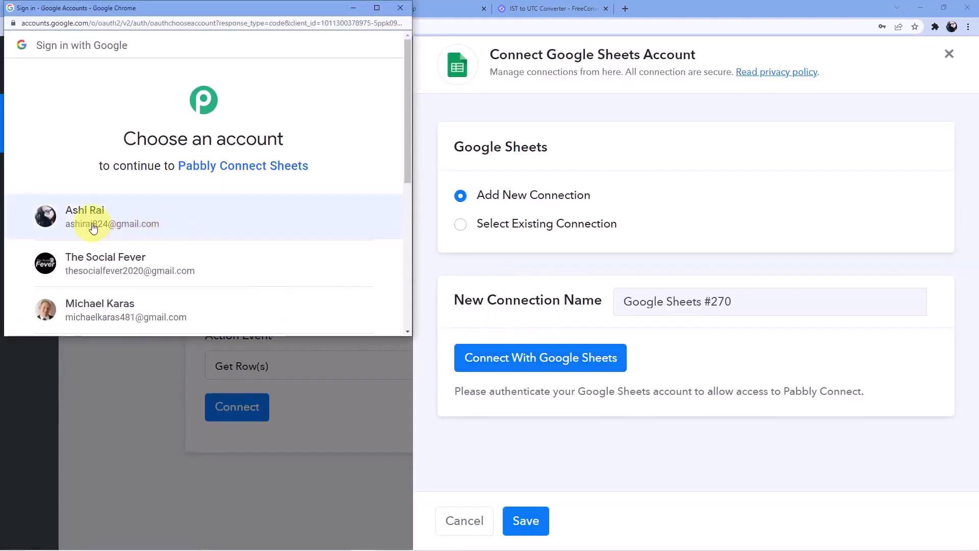
{"action": "left_click", "coordinate": [100, 216]}
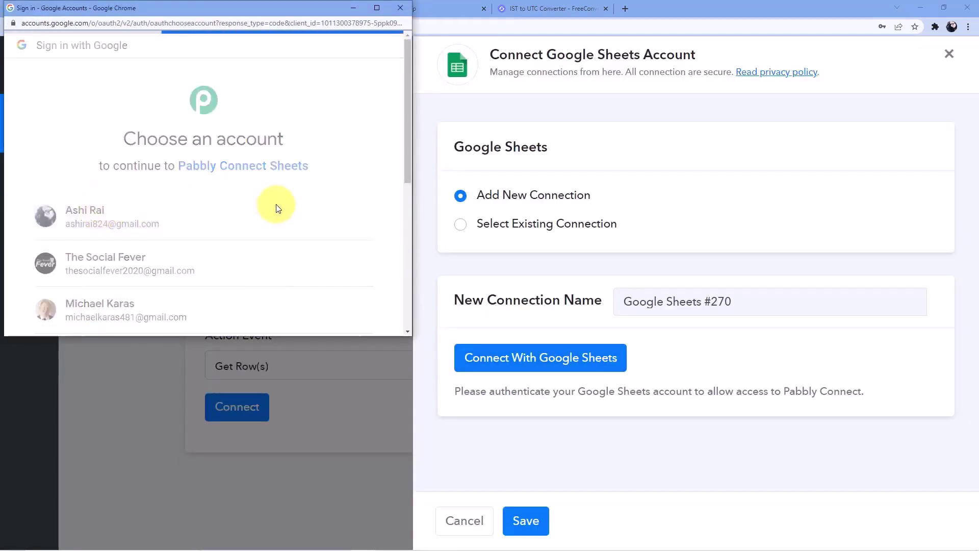
{"action": "scroll", "coordinate": [306, 214], "scroll_direction": "down", "scroll_amount": 5}
{"action": "left_click", "coordinate": [293, 232]}
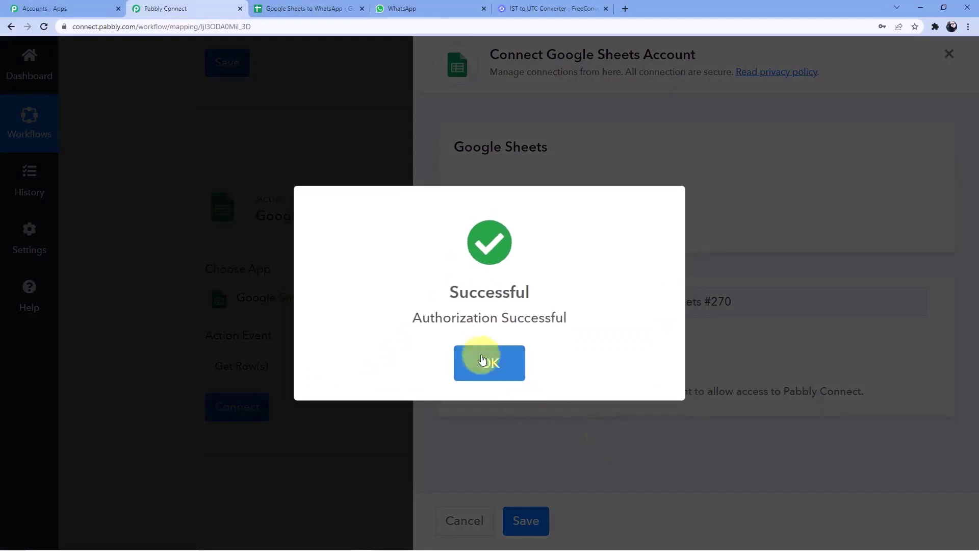
{"action": "left_click", "coordinate": [486, 359]}
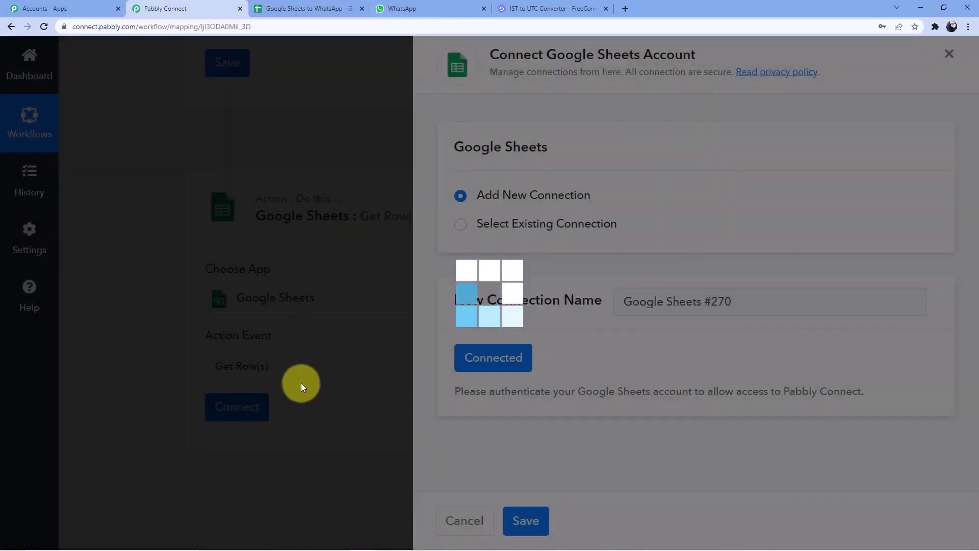
{"action": "scroll", "coordinate": [325, 374], "scroll_direction": "down", "scroll_amount": 5}
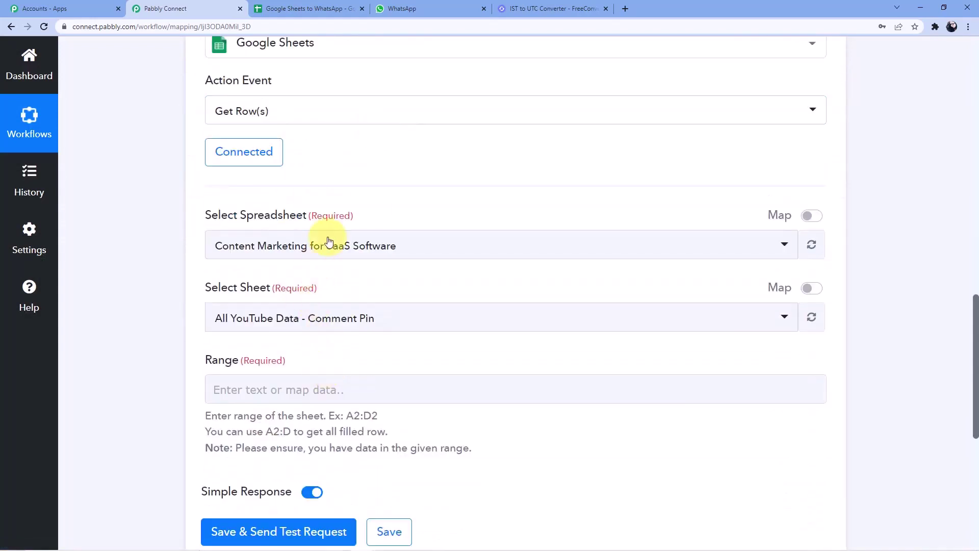
Step: Open the spreadsheet list and check the 'Google Sheets to WhatsApp' spreadsheet's title in its tab
{"action": "left_click", "coordinate": [245, 244]}
{"action": "scroll", "coordinate": [319, 382], "scroll_direction": "down", "scroll_amount": 5}
{"action": "scroll", "coordinate": [319, 382], "scroll_direction": "down", "scroll_amount": 6}
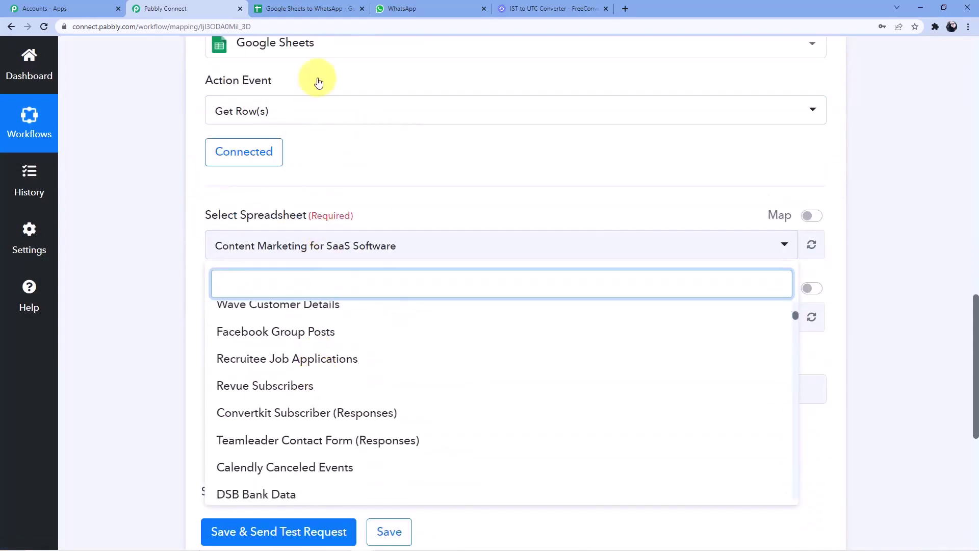
{"action": "left_click", "coordinate": [326, 9]}
{"action": "left_click_drag", "start_coordinate": [65, 53], "coordinate": [226, 54]}
{"action": "left_click", "coordinate": [163, 9]}
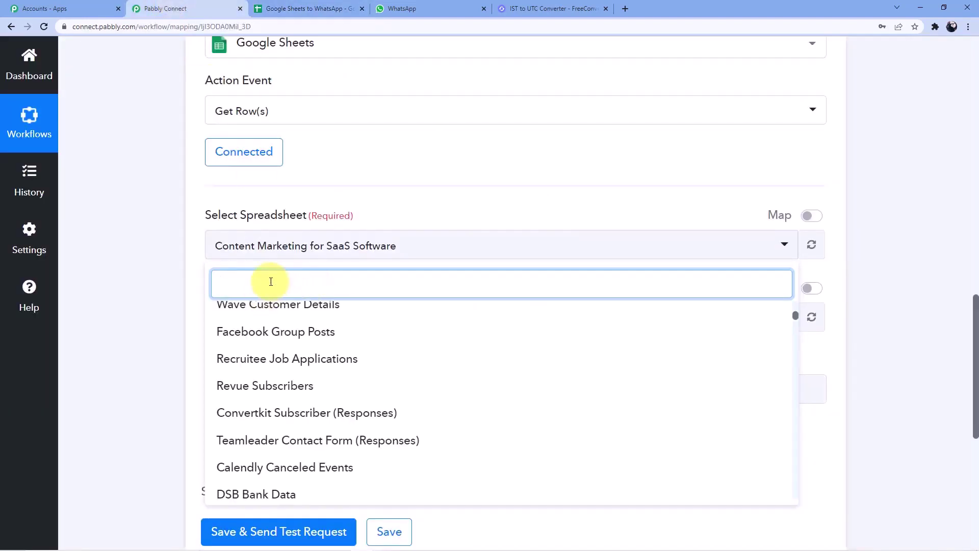
Step: Search 'Google Sheets', select the Google Sheets to WhatsApp spreadsheet with Sheet1, and view it
{"action": "type", "text": "Google Shte"}
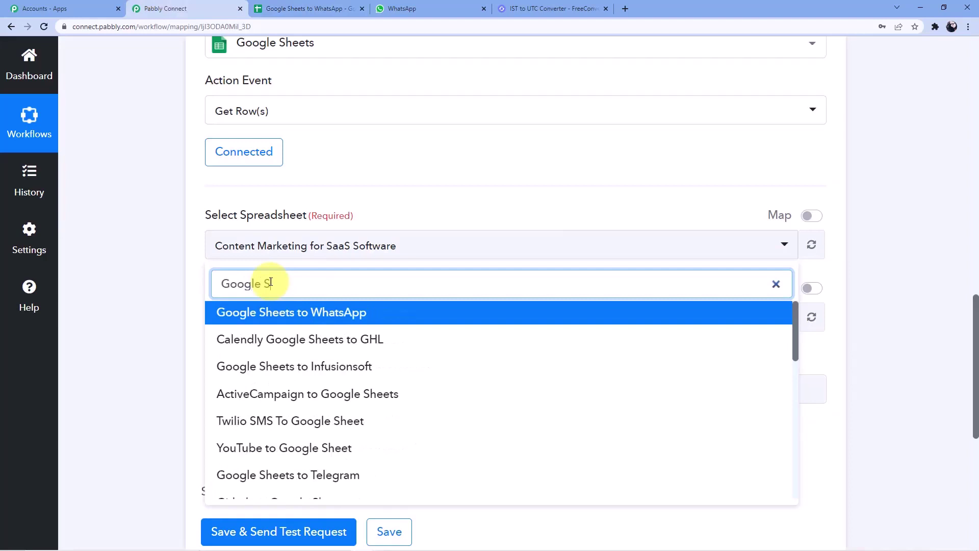
{"action": "key", "text": "BackSpace"}
{"action": "key", "text": "BackSpace"}
{"action": "type", "text": "eets"}
{"action": "left_click", "coordinate": [273, 312]}
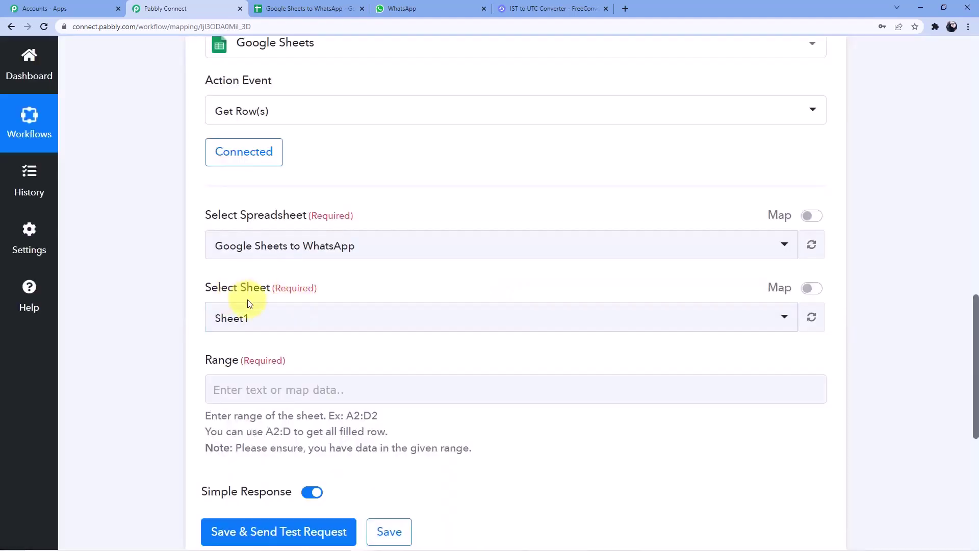
{"action": "left_click", "coordinate": [311, 9]}
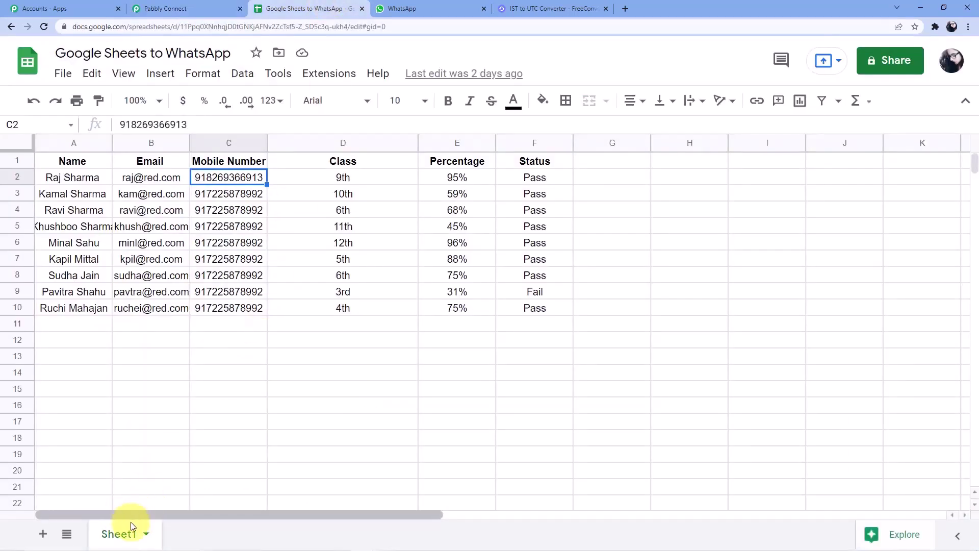
{"action": "left_click", "coordinate": [218, 9]}
{"action": "scroll", "coordinate": [281, 240], "scroll_direction": "down", "scroll_amount": 3}
{"action": "left_click", "coordinate": [265, 236]}
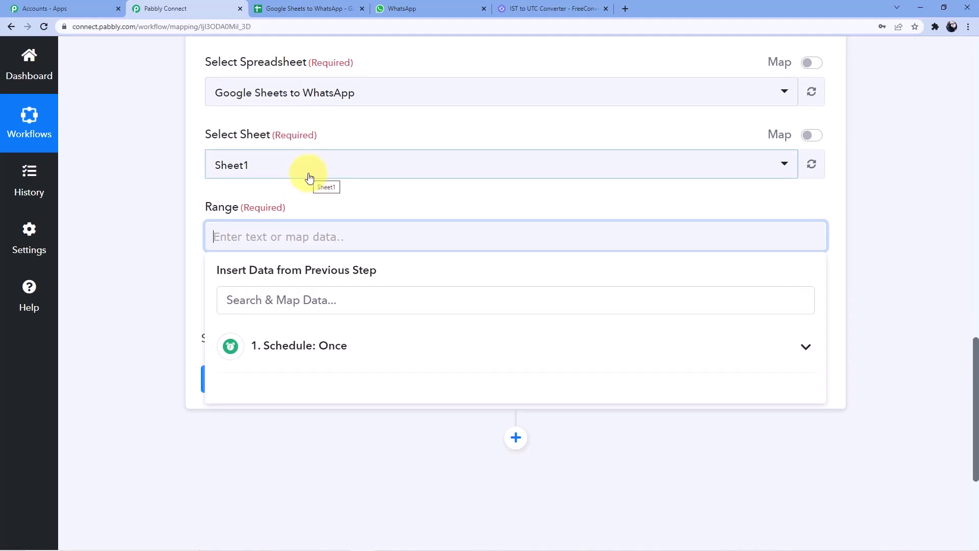
{"action": "left_click", "coordinate": [405, 9]}
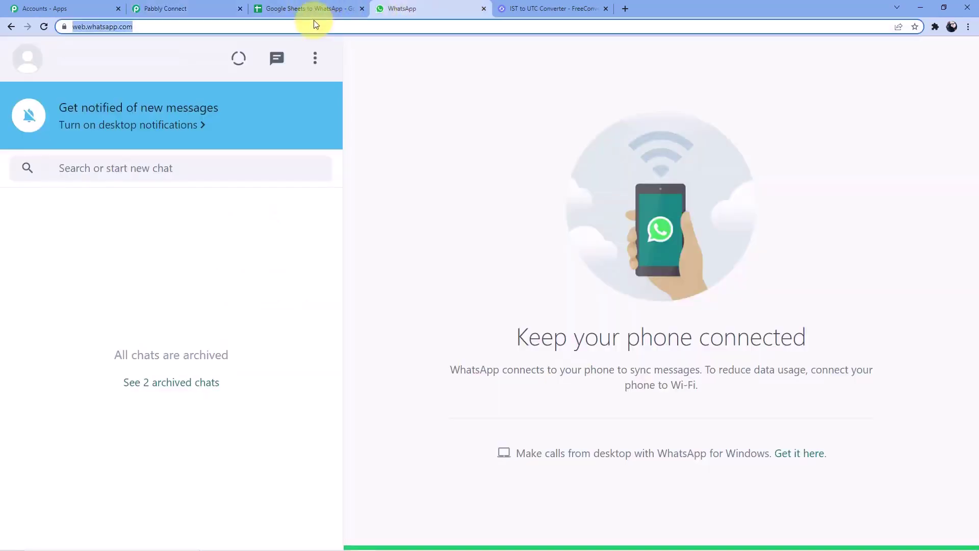
{"action": "left_click", "coordinate": [310, 10]}
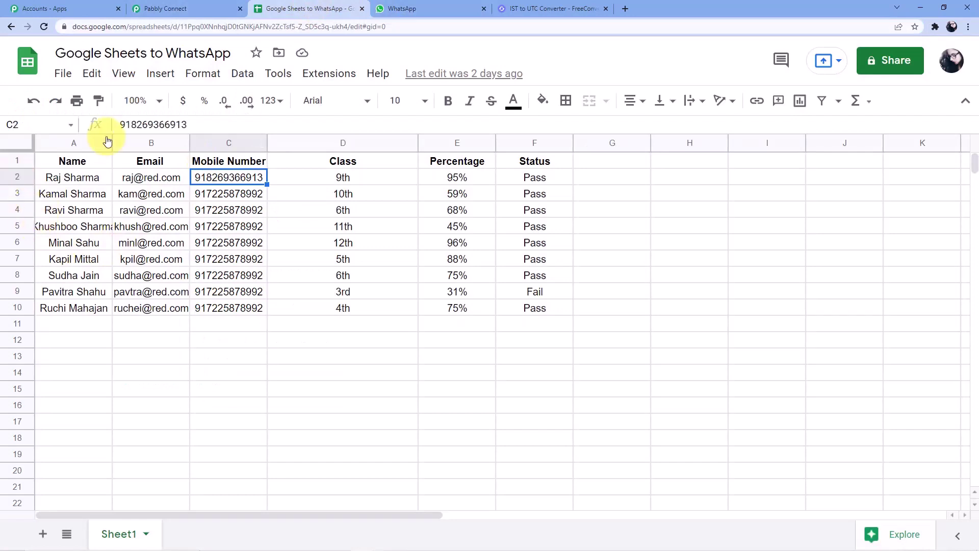
{"action": "left_click", "coordinate": [29, 177]}
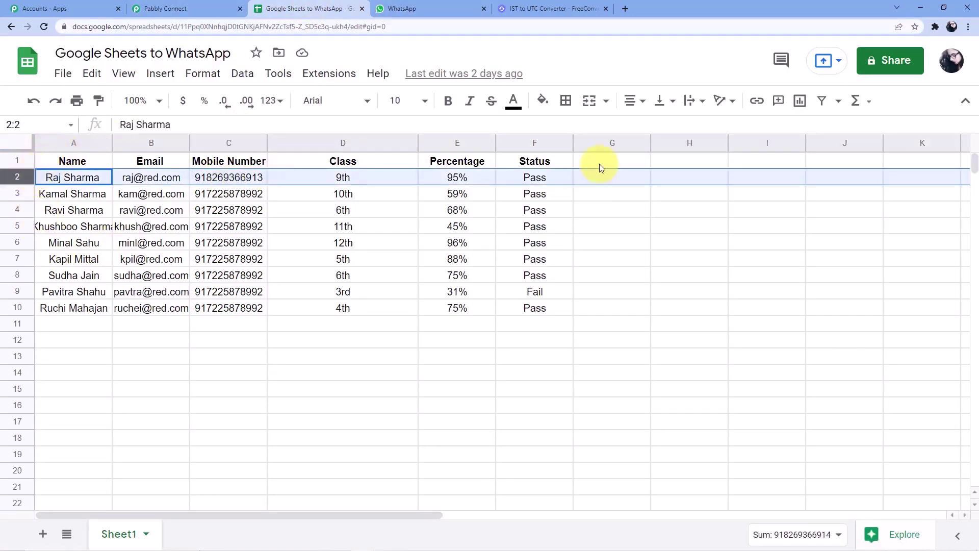
{"action": "left_click", "coordinate": [556, 307]}
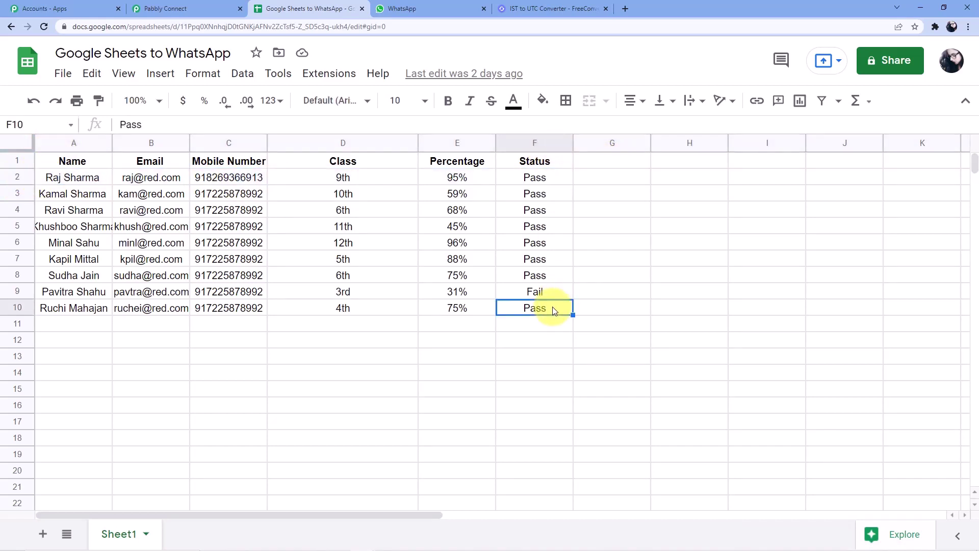
{"action": "left_click", "coordinate": [90, 326]}
{"action": "left_click", "coordinate": [79, 387]}
{"action": "left_click", "coordinate": [75, 423]}
{"action": "left_click", "coordinate": [153, 422]}
{"action": "left_click", "coordinate": [317, 388]}
{"action": "left_click_drag", "start_coordinate": [320, 351], "coordinate": [320, 337]}
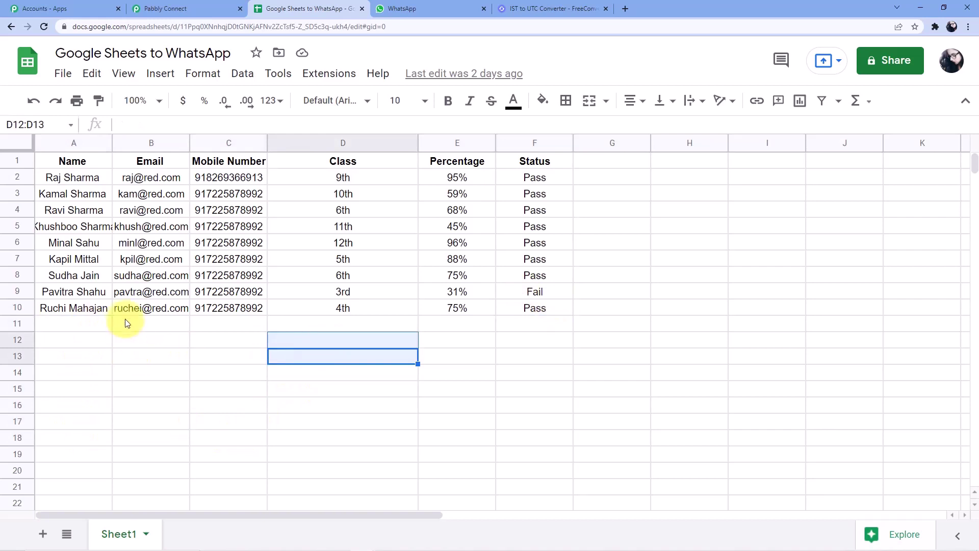
{"action": "left_click", "coordinate": [91, 324]}
{"action": "left_click", "coordinate": [93, 341]}
{"action": "left_click", "coordinate": [94, 362]}
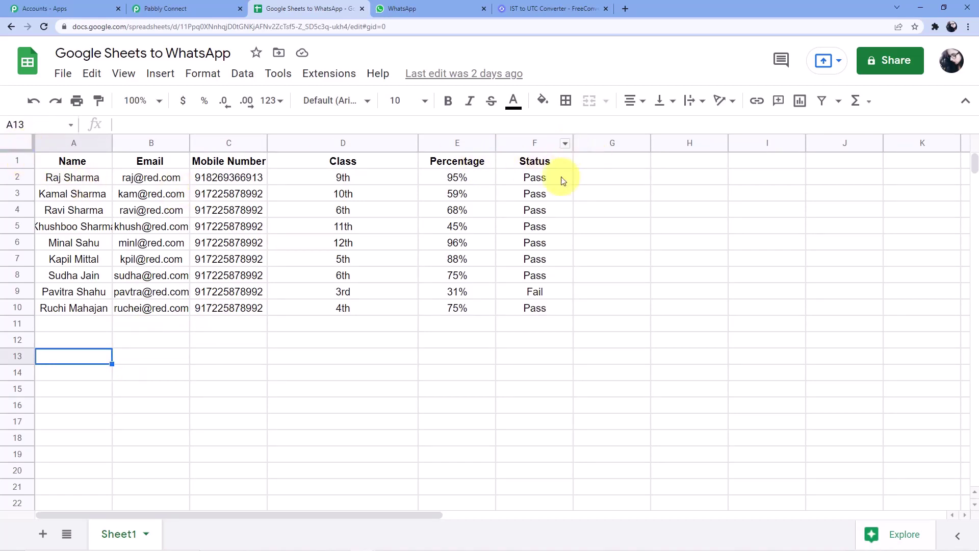
Step: Set the Range to A2:F, then save and send a test request
{"action": "left_click", "coordinate": [214, 9]}
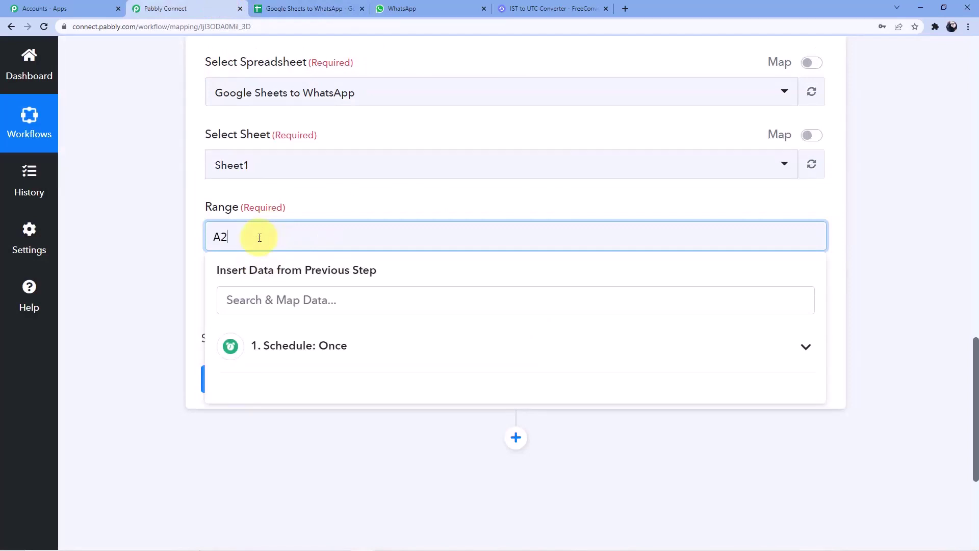
{"action": "left_click", "coordinate": [306, 208]}
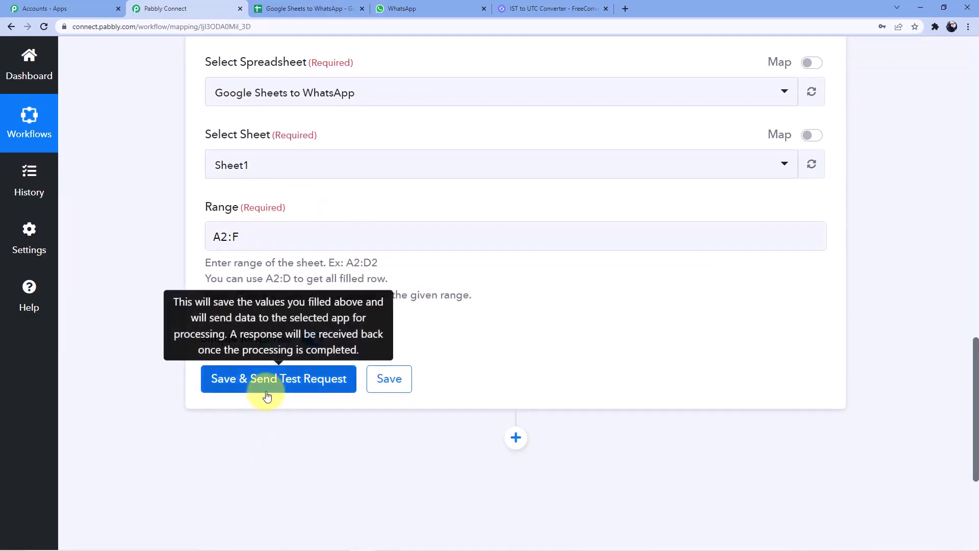
{"action": "left_click", "coordinate": [265, 395]}
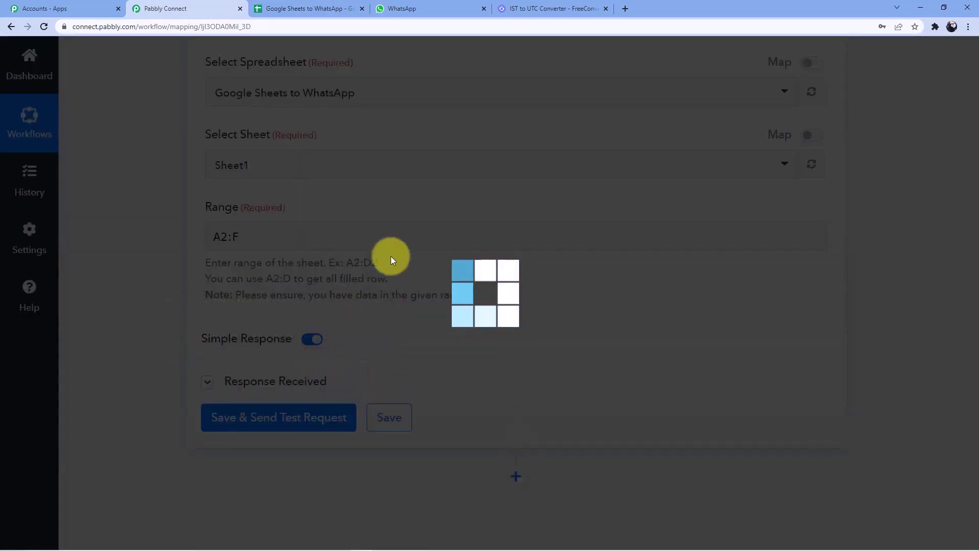
{"action": "scroll", "coordinate": [518, 346], "scroll_direction": "down", "scroll_amount": 4}
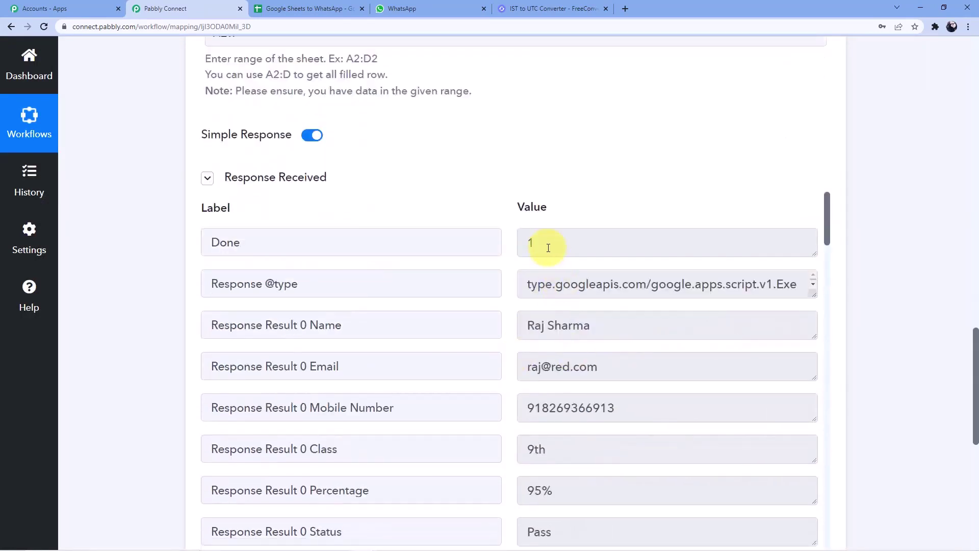
{"action": "scroll", "coordinate": [551, 280], "scroll_direction": "down", "scroll_amount": 15}
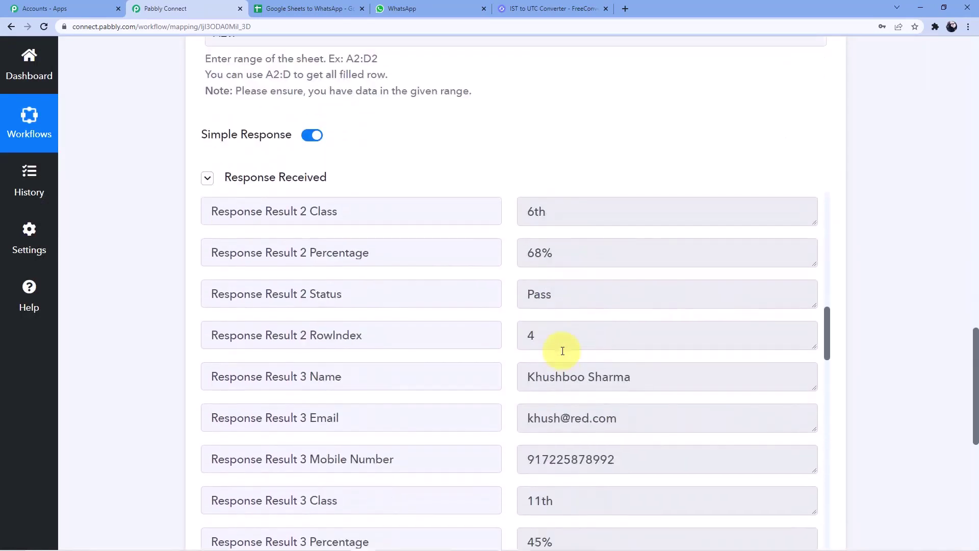
{"action": "scroll", "coordinate": [563, 351], "scroll_direction": "down", "scroll_amount": 4}
Step: Compare the received student rows against the spreadsheet's rows
{"action": "left_click", "coordinate": [296, 9]}
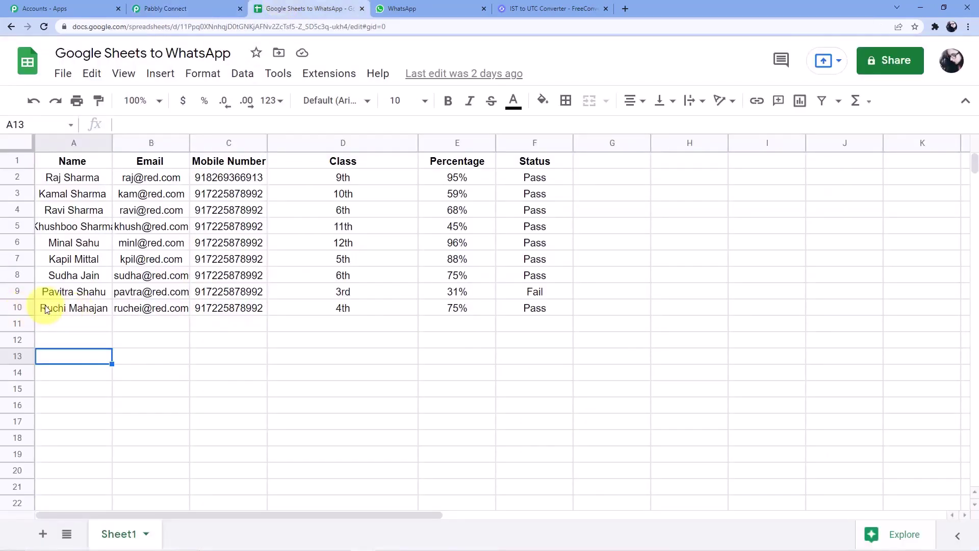
{"action": "left_click", "coordinate": [216, 6]}
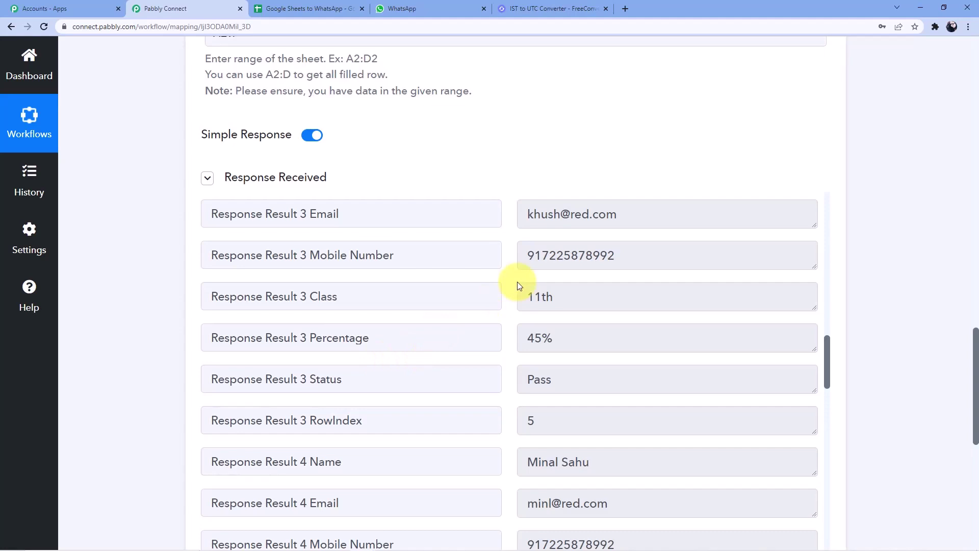
{"action": "scroll", "coordinate": [517, 281], "scroll_direction": "down", "scroll_amount": 8}
{"action": "scroll", "coordinate": [556, 374], "scroll_direction": "up", "scroll_amount": 2}
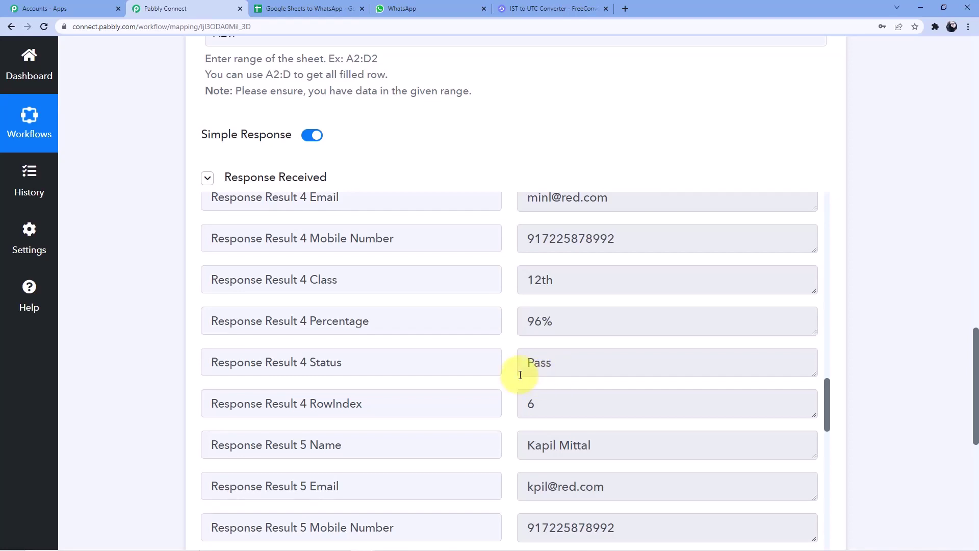
{"action": "scroll", "coordinate": [520, 375], "scroll_direction": "up", "scroll_amount": 10}
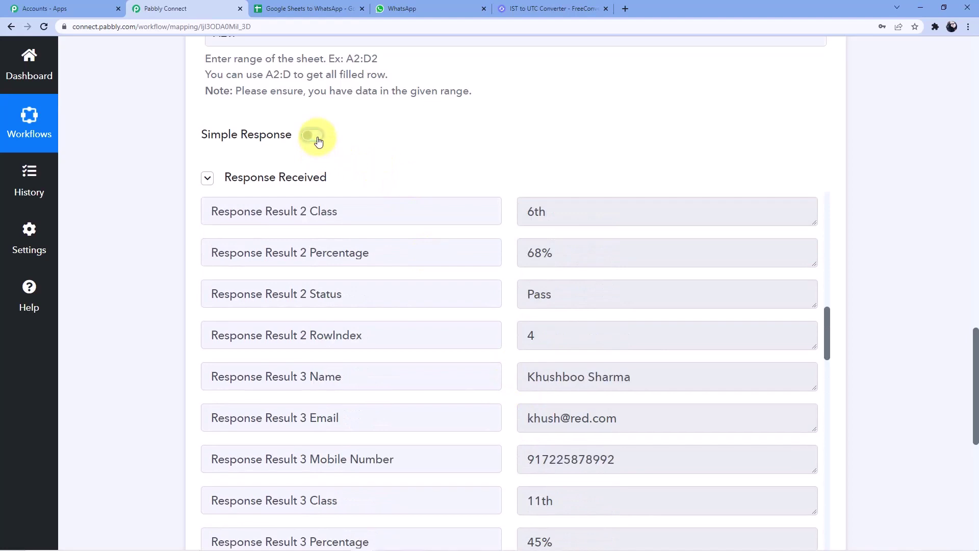
Step: Resend the Get Row(s) test so all rows return as one JSON array
{"action": "mouse_move", "coordinate": [288, 133]}
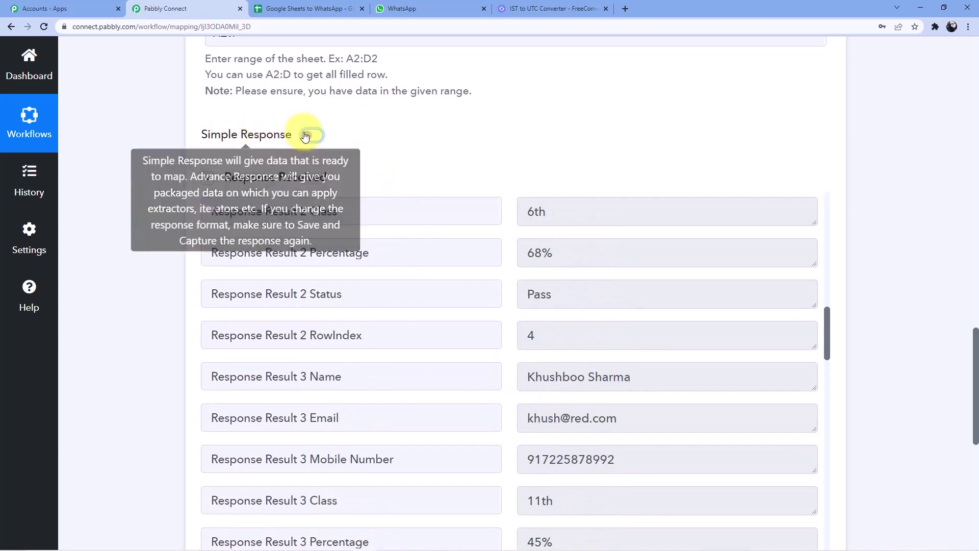
{"action": "scroll", "coordinate": [158, 306], "scroll_direction": "down", "scroll_amount": 10}
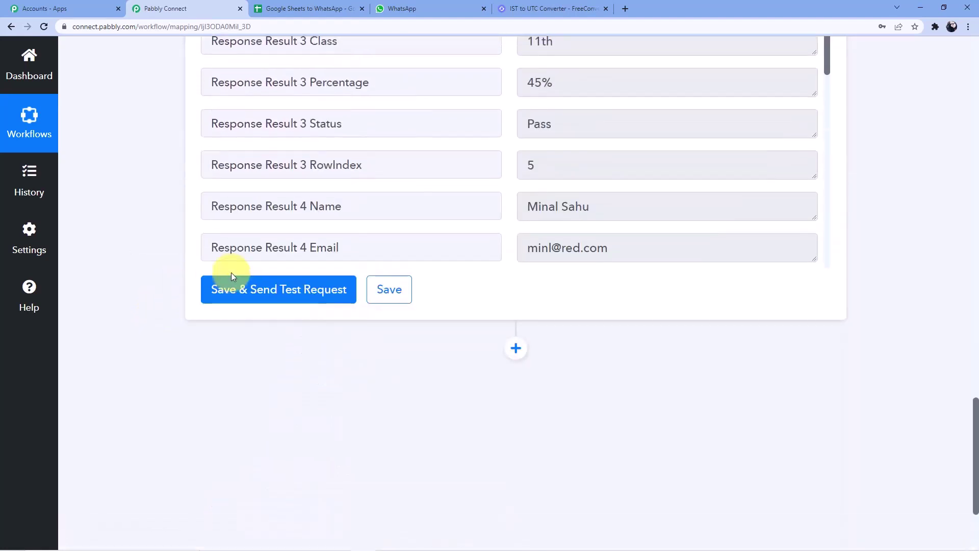
{"action": "left_click", "coordinate": [232, 275]}
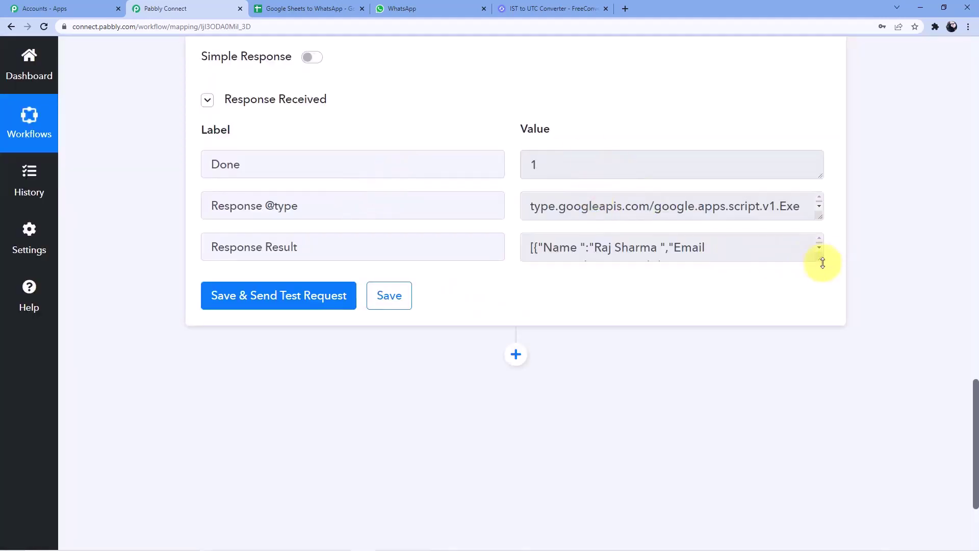
Step: Enlarge the Response Result box to show every row and add a new action step
{"action": "left_click_drag", "start_coordinate": [822, 263], "coordinate": [820, 468]}
{"action": "left_click_drag", "start_coordinate": [819, 260], "coordinate": [821, 407]}
{"action": "scroll", "coordinate": [885, 317], "scroll_direction": "down", "scroll_amount": 7}
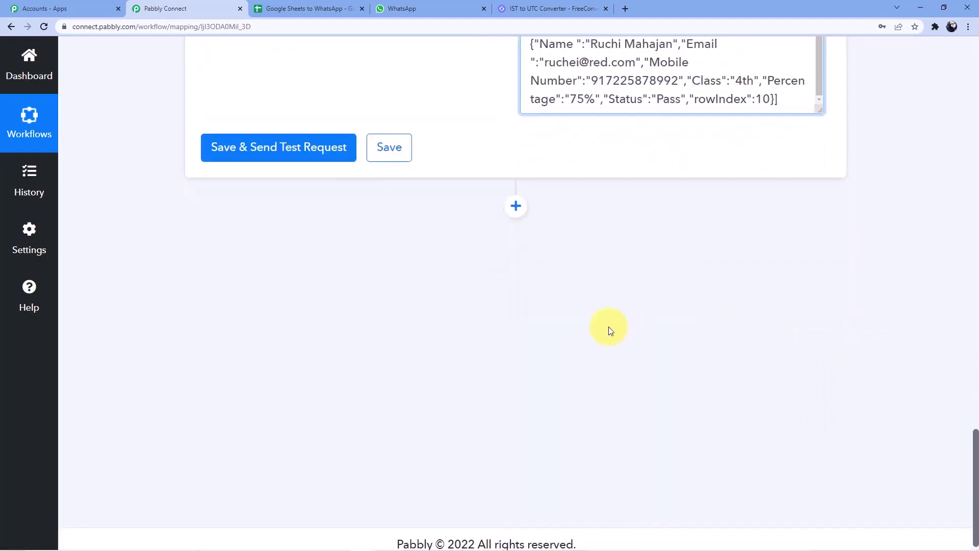
{"action": "left_click", "coordinate": [515, 207]}
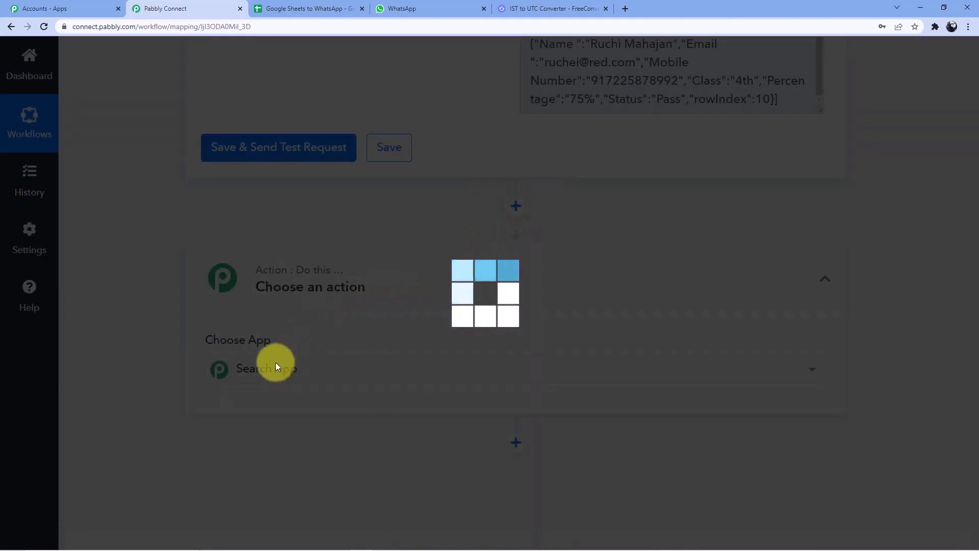
Step: Make the step an Iterator over '2. Response Result []' and send a test request
{"action": "left_click", "coordinate": [279, 366]}
{"action": "type", "text": "Iteraro"}
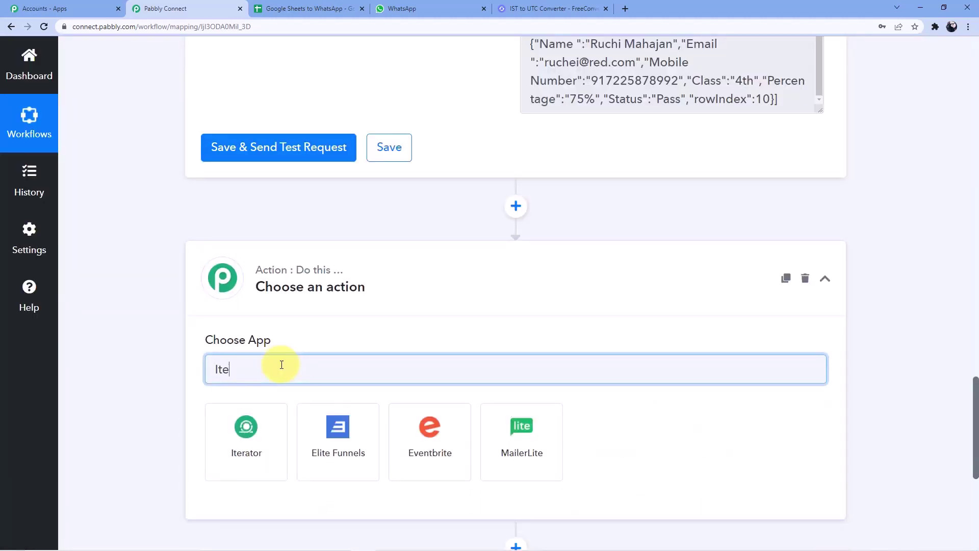
{"action": "key", "text": "BackSpace"}
{"action": "key", "text": "BackSpace"}
{"action": "key", "text": "BackSpace"}
{"action": "key", "text": "BackSpace"}
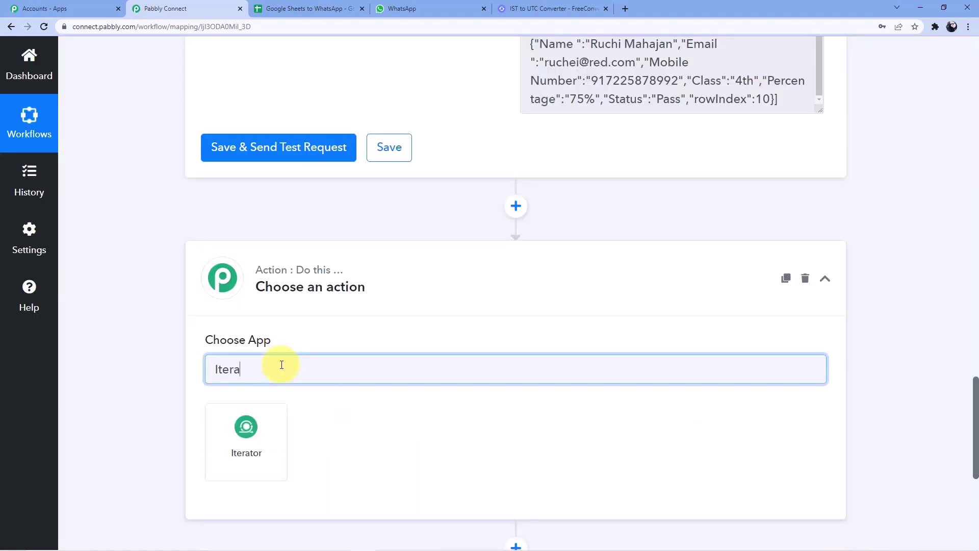
{"action": "left_click", "coordinate": [271, 435]}
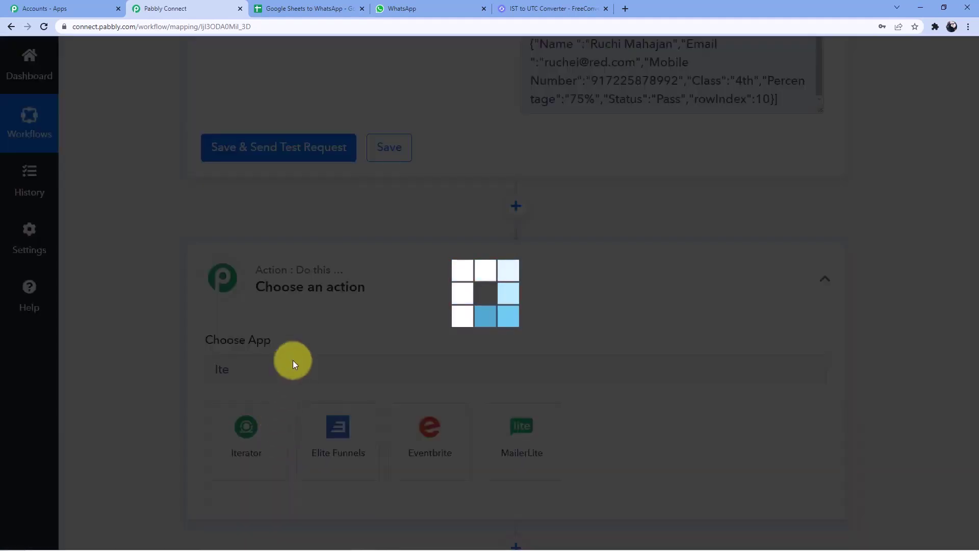
{"action": "scroll", "coordinate": [316, 261], "scroll_direction": "down", "scroll_amount": 4}
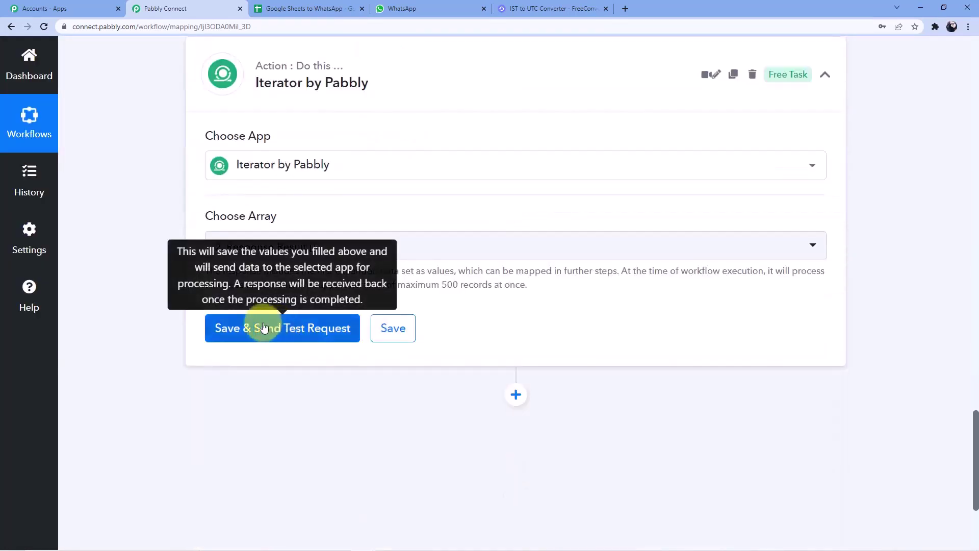
{"action": "left_click", "coordinate": [270, 248]}
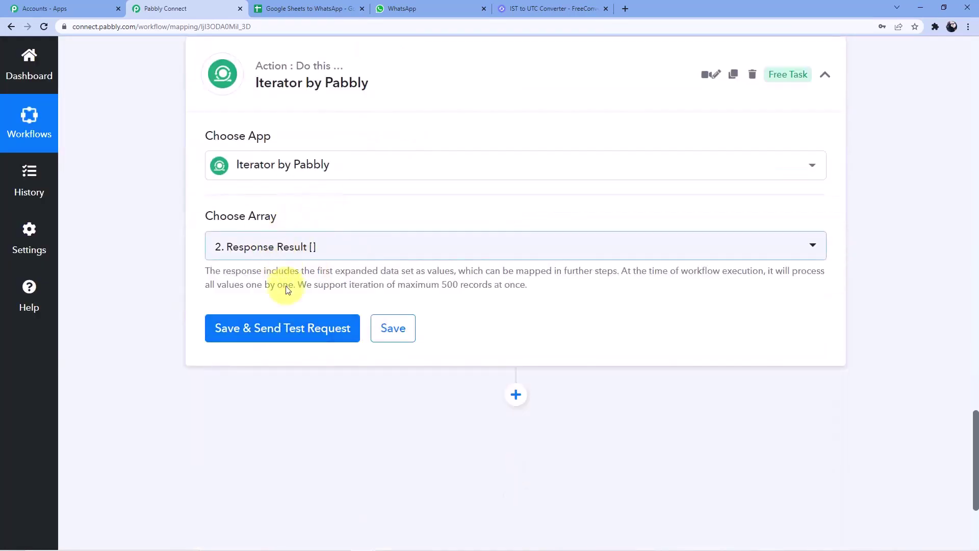
{"action": "left_click", "coordinate": [271, 326]}
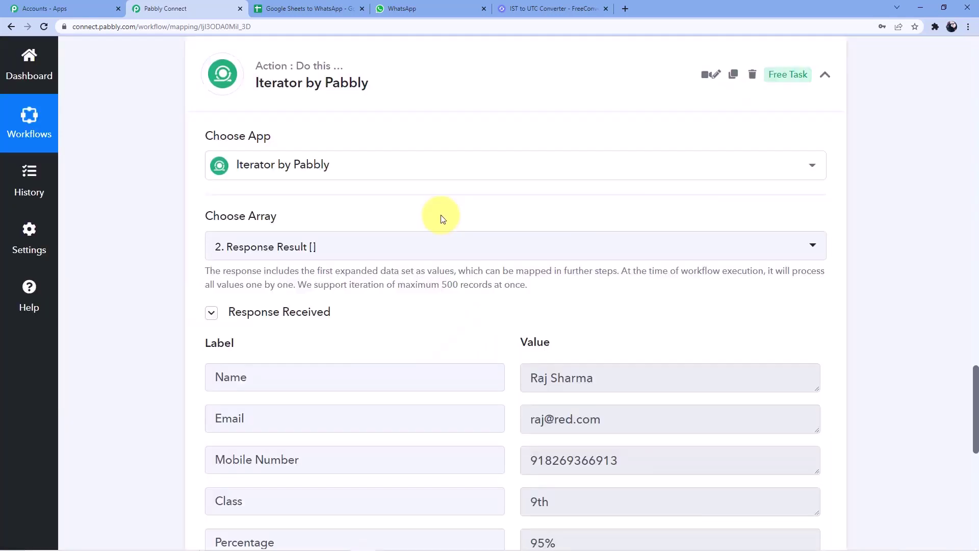
{"action": "scroll", "coordinate": [306, 239], "scroll_direction": "down", "scroll_amount": 3}
Step: Check row 2's Name, Email, Mobile Number, Class, Percentage and Status in the sheet
{"action": "left_click", "coordinate": [296, 8]}
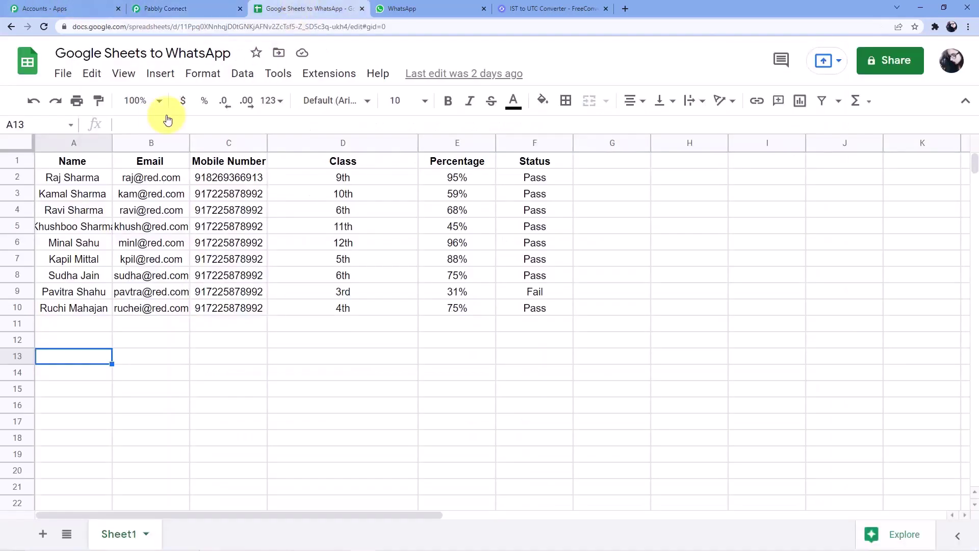
{"action": "left_click", "coordinate": [92, 177]}
{"action": "left_click", "coordinate": [151, 177]}
{"action": "left_click", "coordinate": [229, 179]}
{"action": "left_click", "coordinate": [343, 178]}
{"action": "left_click", "coordinate": [468, 181]}
{"action": "left_click", "coordinate": [530, 177]}
{"action": "left_click", "coordinate": [186, 7]}
Step: Highlight the matching iterated Name, Email, Mobile Number, Class, Percentage and Status values in the output
{"action": "scroll", "coordinate": [316, 285], "scroll_direction": "down", "scroll_amount": 3}
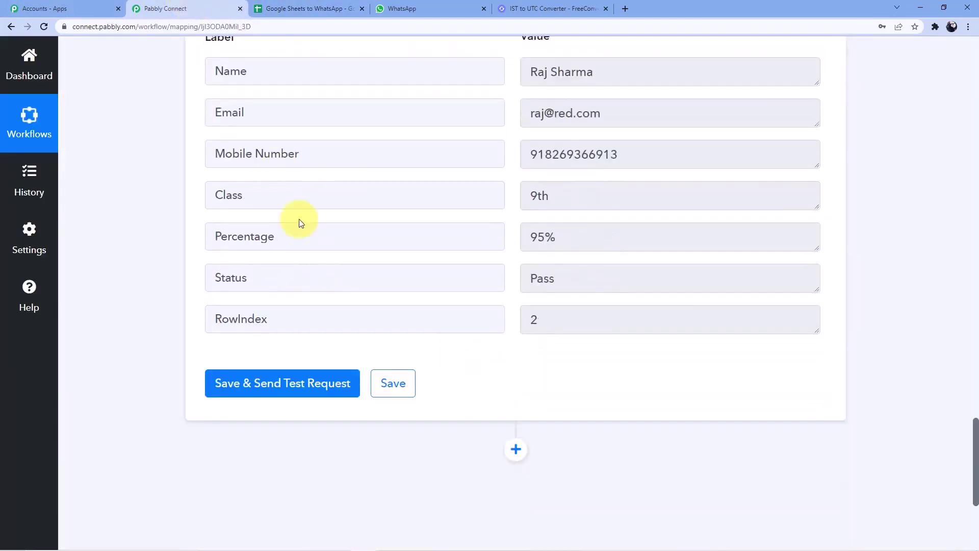
{"action": "triple_click", "coordinate": [586, 72]}
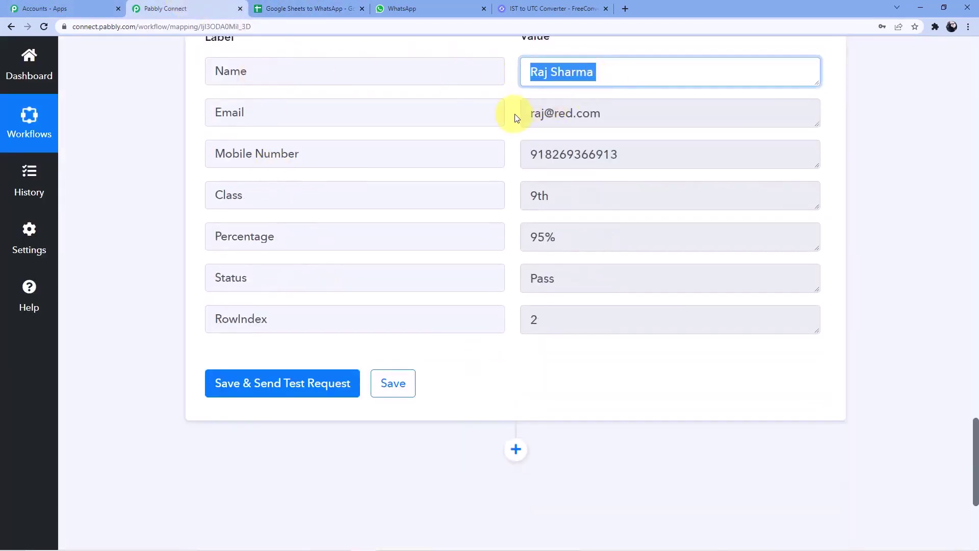
{"action": "left_click_drag", "start_coordinate": [528, 113], "coordinate": [590, 113]}
{"action": "left_click_drag", "start_coordinate": [552, 155], "coordinate": [607, 156]}
{"action": "left_click_drag", "start_coordinate": [530, 195], "coordinate": [559, 196]}
{"action": "left_click_drag", "start_coordinate": [531, 236], "coordinate": [557, 279]}
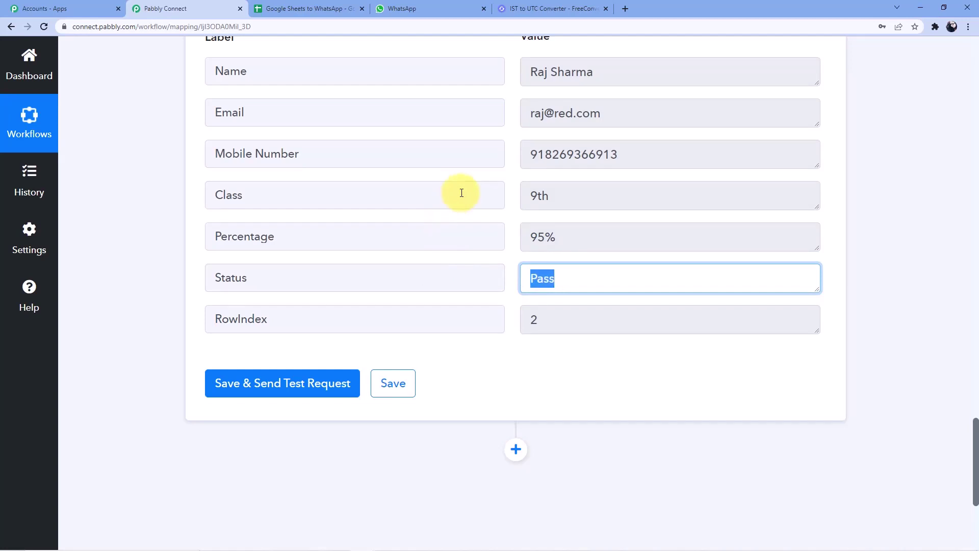
{"action": "scroll", "coordinate": [457, 202], "scroll_direction": "down", "scroll_amount": 2}
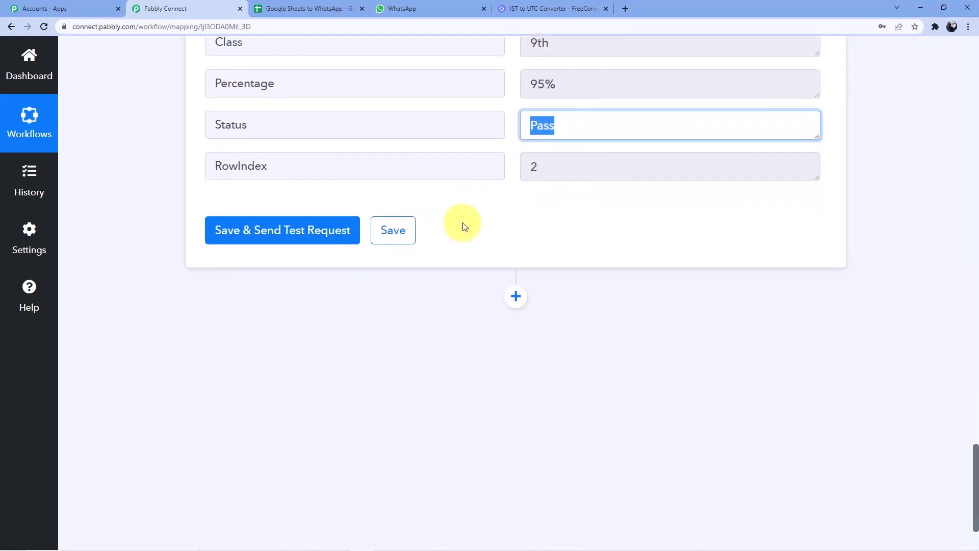
{"action": "scroll", "coordinate": [423, 225], "scroll_direction": "down", "scroll_amount": 1}
{"action": "left_click", "coordinate": [398, 238]}
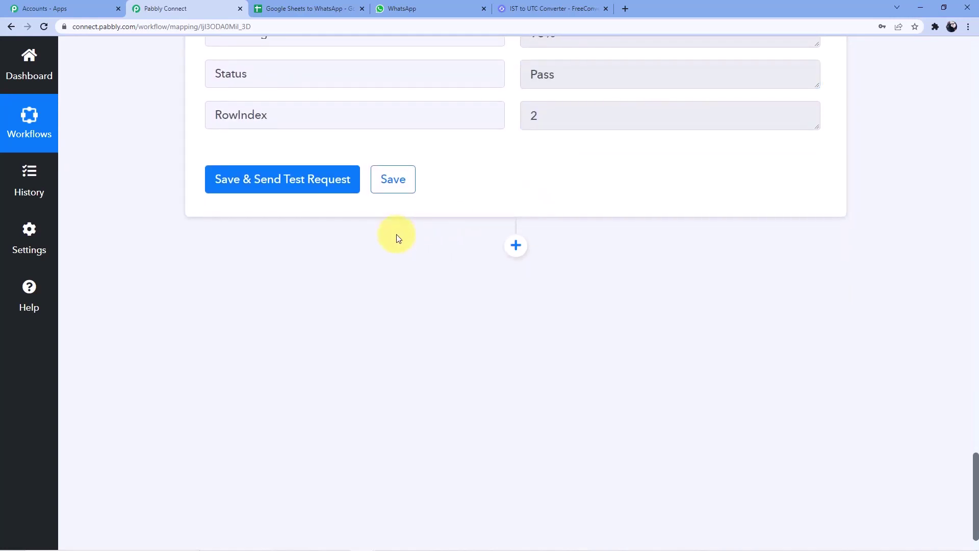
Step: Add an action step below the Iterator using the WhatsApp by 360Dialog app
{"action": "left_click", "coordinate": [515, 245]}
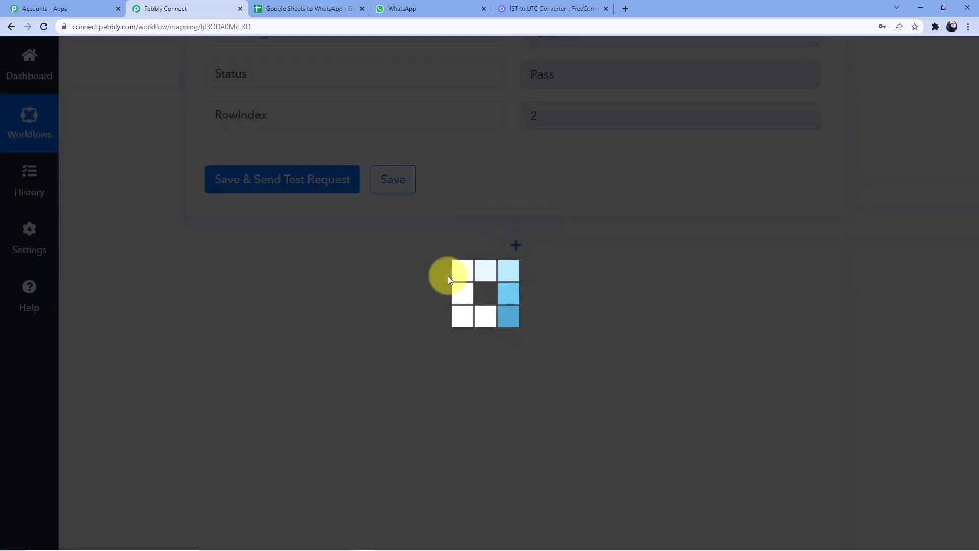
{"action": "left_click", "coordinate": [311, 407]}
{"action": "type", "text": "W"}
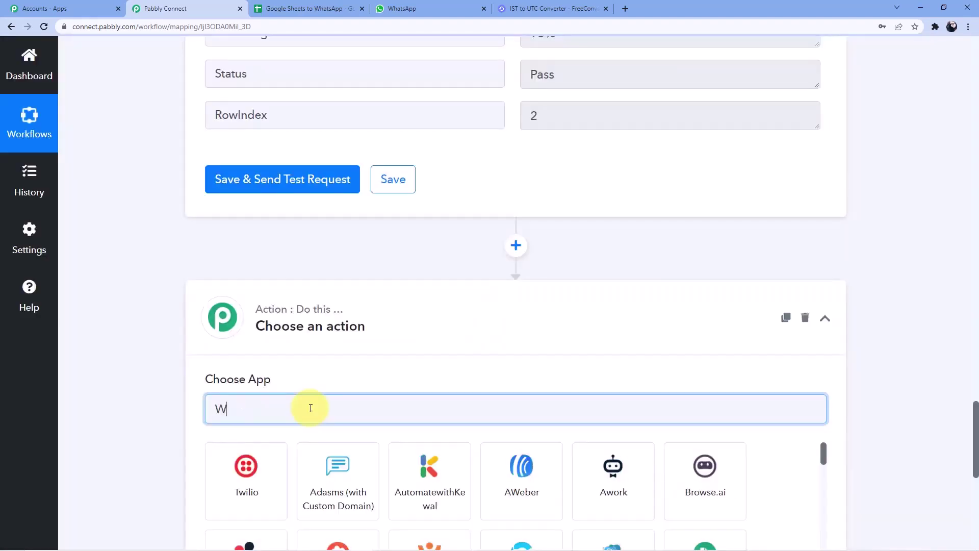
{"action": "type", "text": "hatsap"}
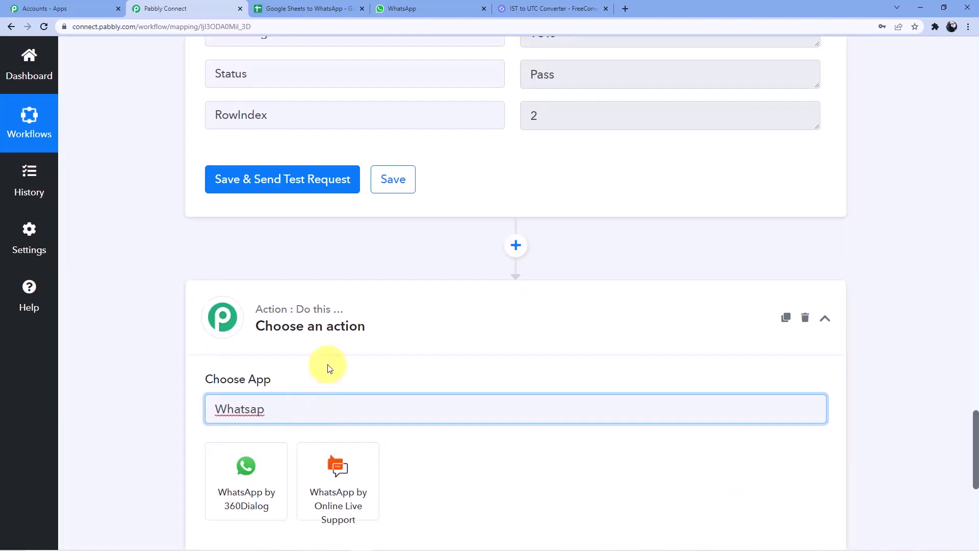
{"action": "scroll", "coordinate": [306, 296], "scroll_direction": "down", "scroll_amount": 3}
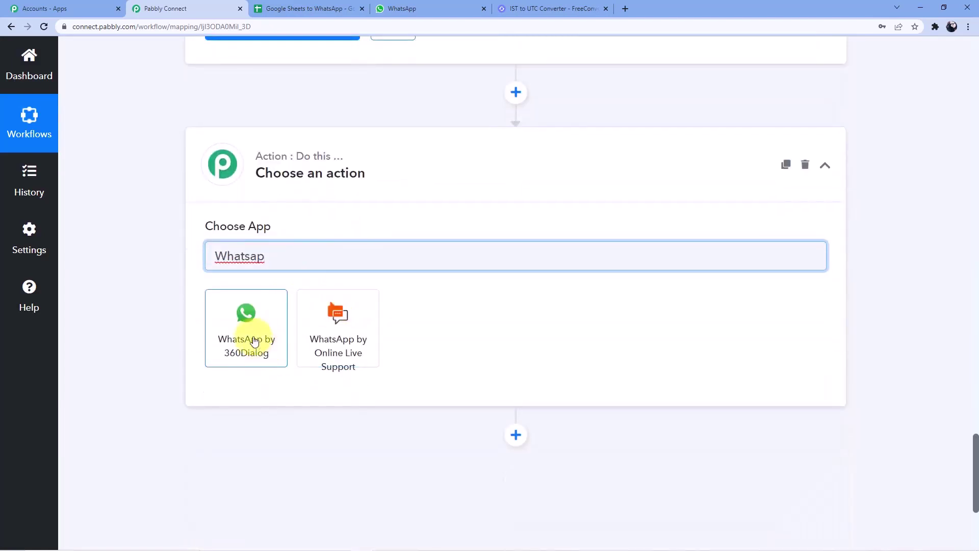
{"action": "left_click", "coordinate": [280, 336]}
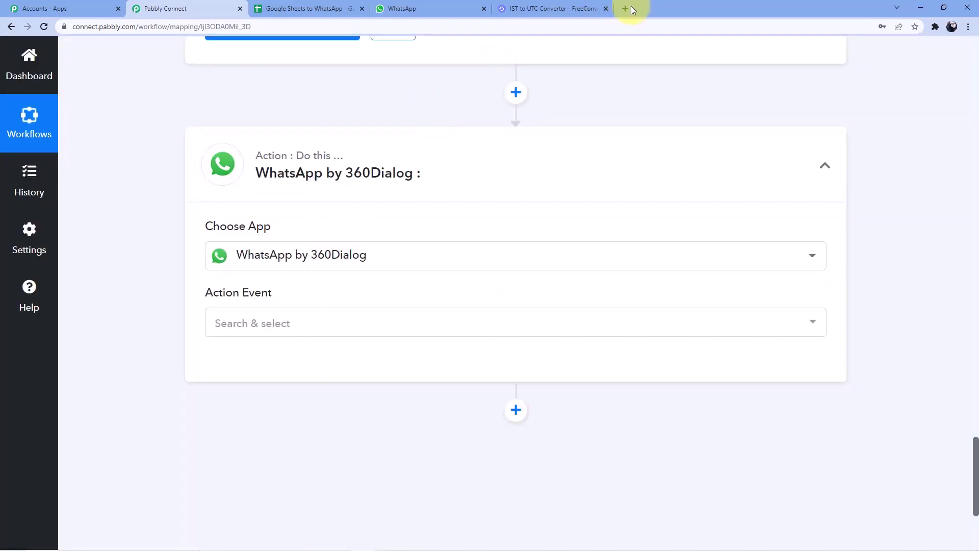
{"action": "left_click", "coordinate": [627, 8]}
Step: Search 'Whatsapp by 360' and open the 360 Client Hub templates page
{"action": "type", "text": "W"}
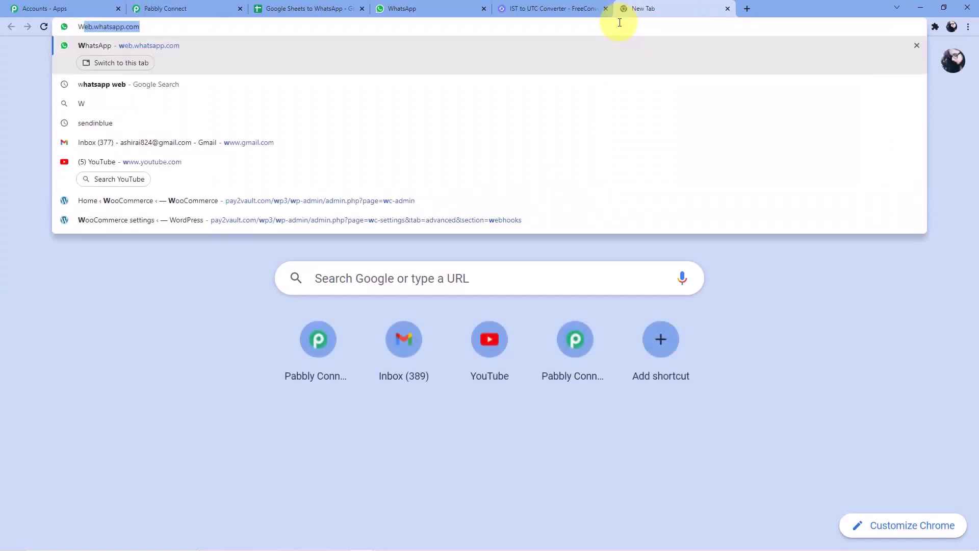
{"action": "type", "text": "hatsapp by "}
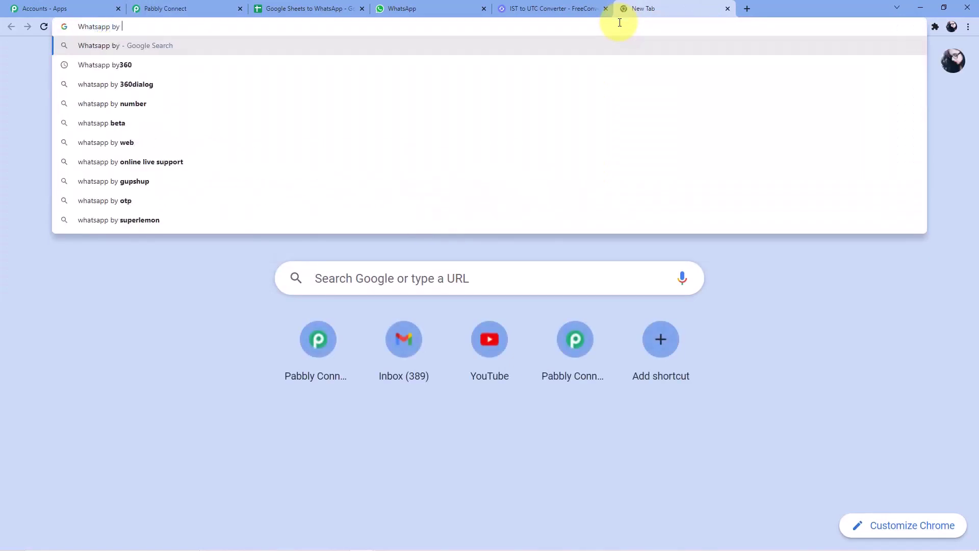
{"action": "type", "text": "360"}
{"action": "key", "text": "Return"}
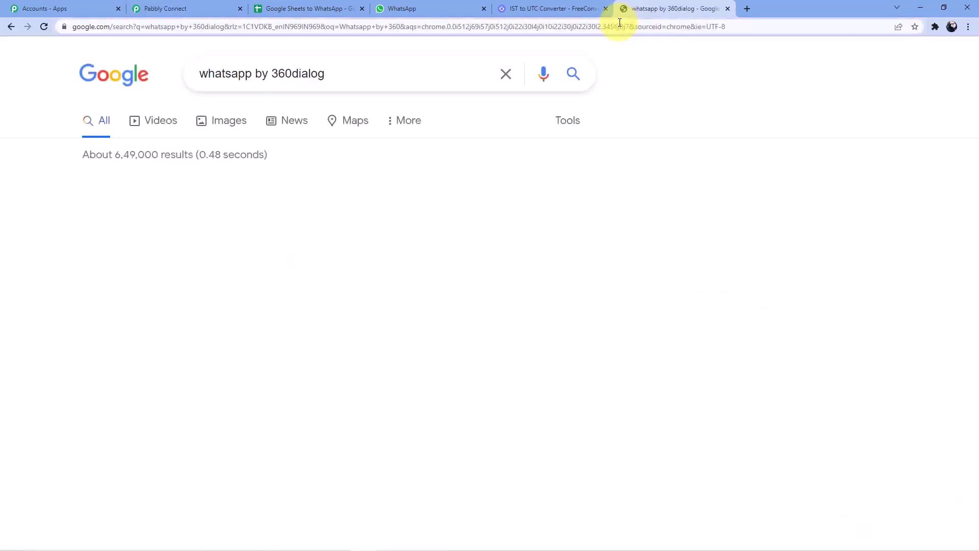
{"action": "left_click", "coordinate": [14, 25]}
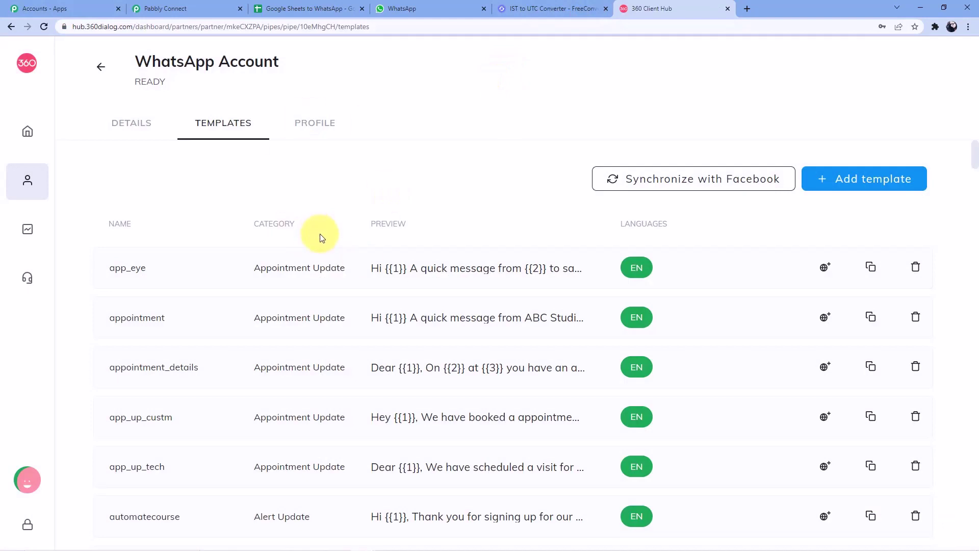
{"action": "scroll", "coordinate": [225, 328], "scroll_direction": "down", "scroll_amount": 6}
{"action": "scroll", "coordinate": [841, 174], "scroll_direction": "up", "scroll_amount": 6}
Step: Close the IST to UTC converter tab and go back to Pabbly Connect
{"action": "left_click", "coordinate": [602, 8]}
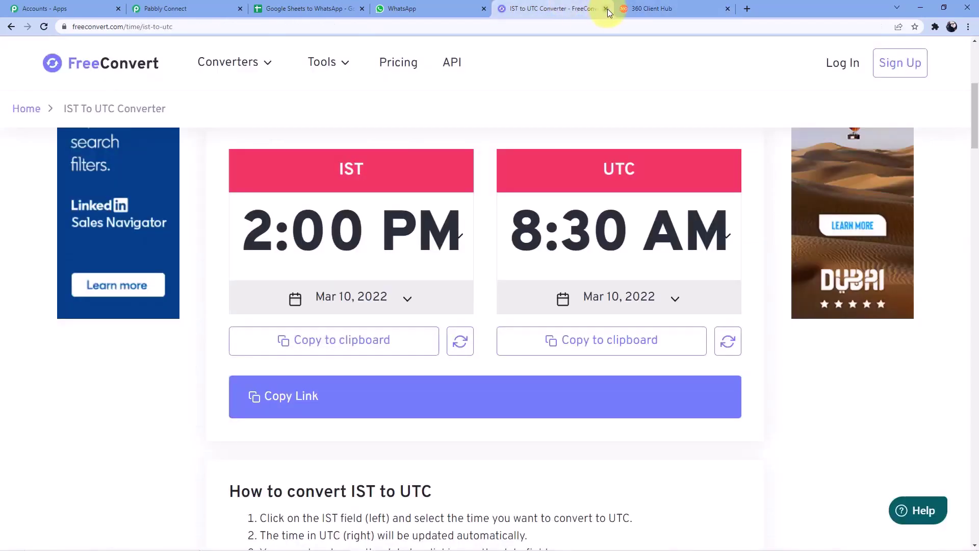
{"action": "middle_click", "coordinate": [507, 8]}
{"action": "left_click", "coordinate": [204, 8]}
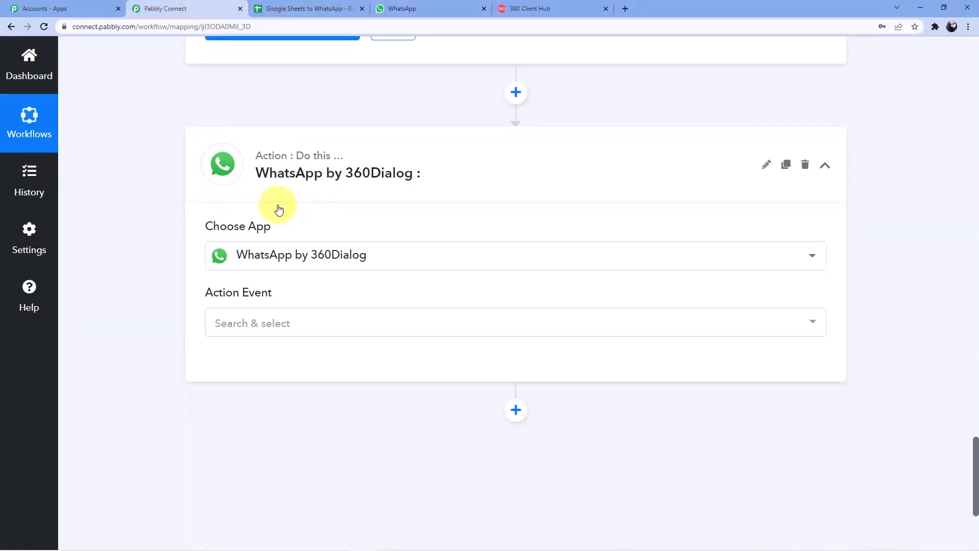
Step: Choose Send Template Message as the WhatsApp step's action event and begin connecting the account
{"action": "left_click", "coordinate": [260, 332]}
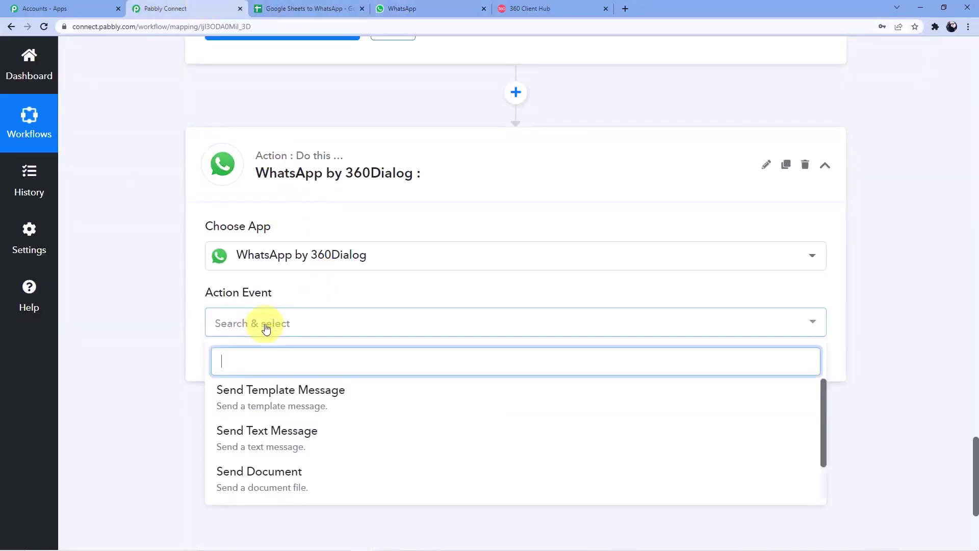
{"action": "left_click", "coordinate": [262, 393]}
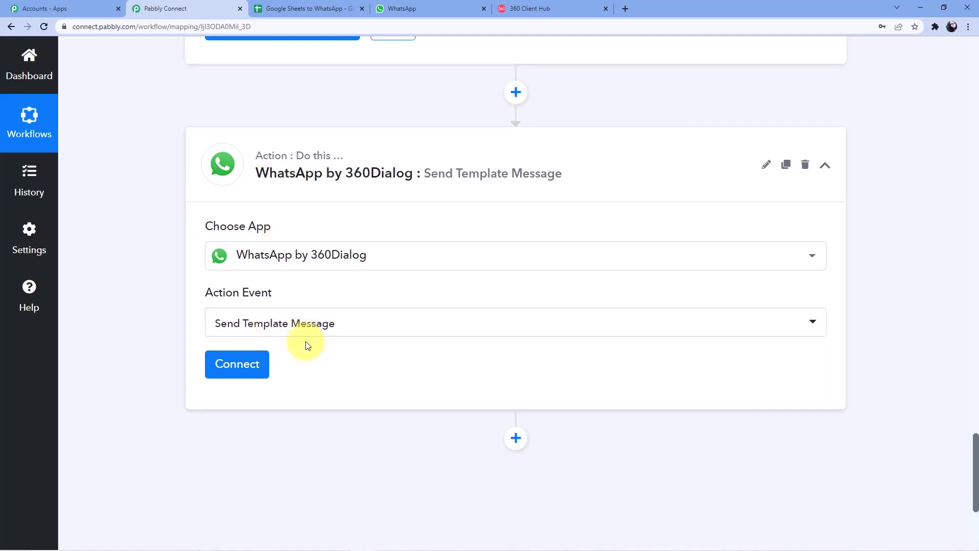
{"action": "left_click", "coordinate": [225, 373]}
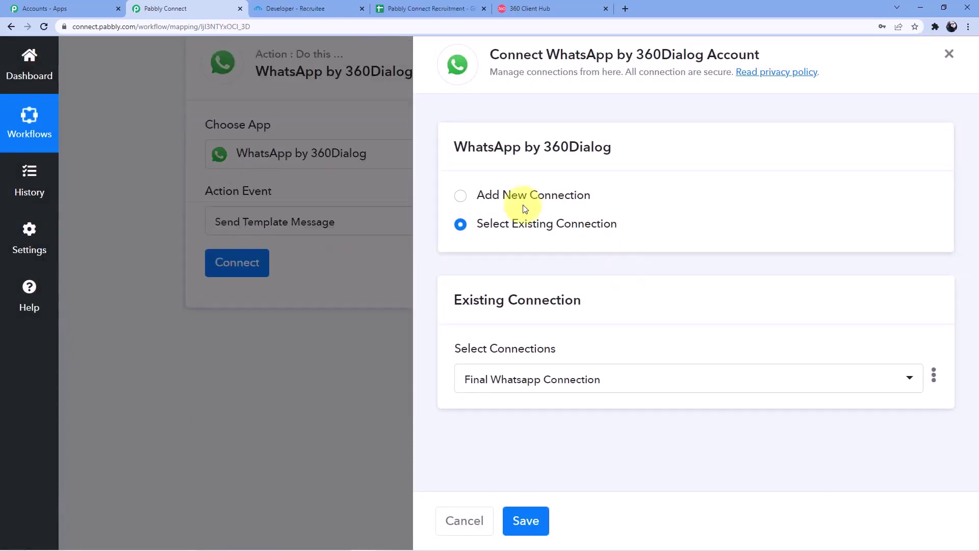
{"action": "left_click", "coordinate": [524, 199]}
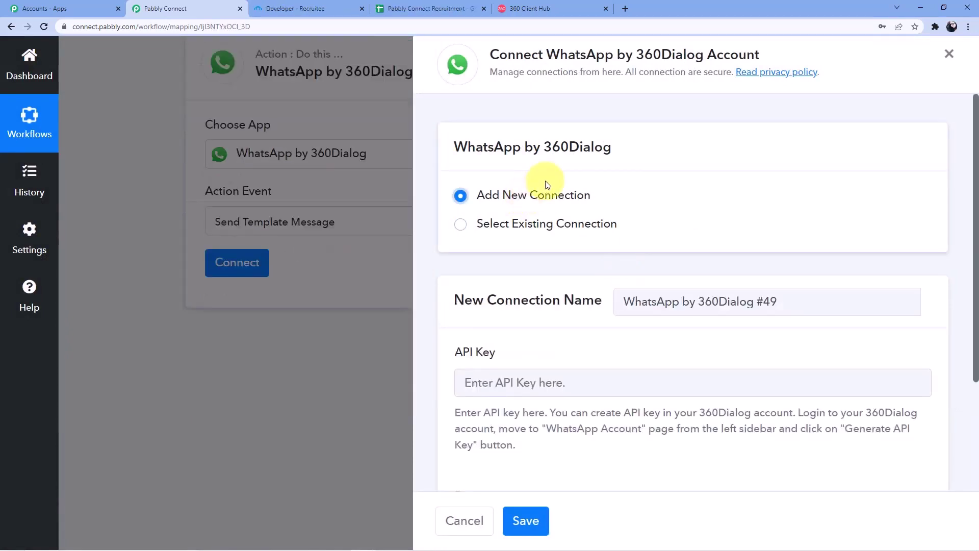
{"action": "scroll", "coordinate": [542, 186], "scroll_direction": "down", "scroll_amount": 3}
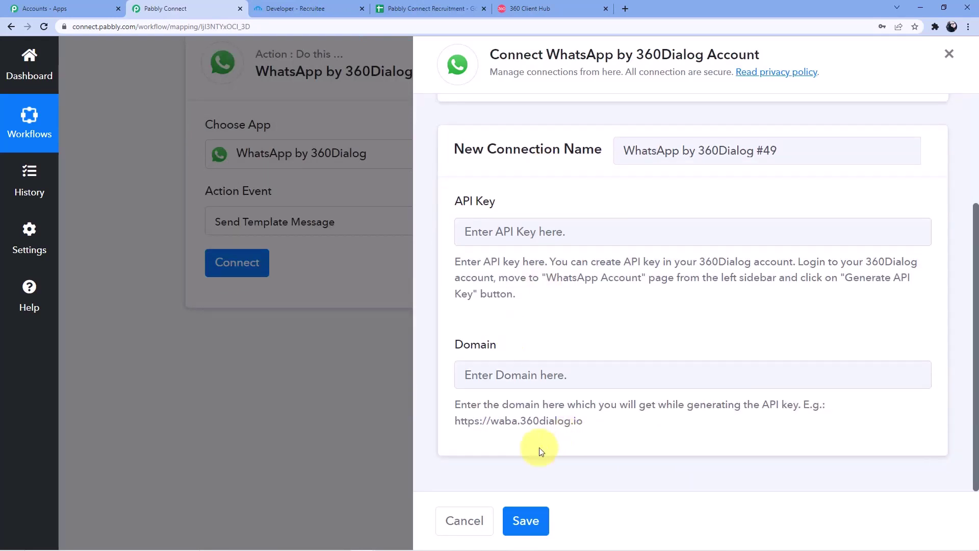
{"action": "left_click_drag", "start_coordinate": [452, 421], "coordinate": [573, 420]}
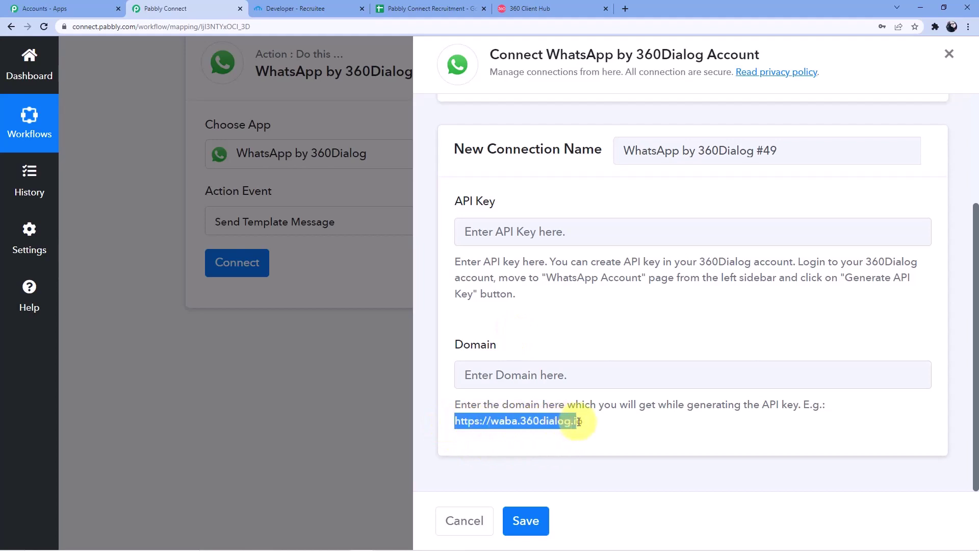
{"action": "right_click", "coordinate": [571, 422]}
{"action": "left_click", "coordinate": [591, 433]}
{"action": "left_click", "coordinate": [549, 383]}
{"action": "key", "text": "ctrl+v"}
{"action": "left_click", "coordinate": [532, 229]}
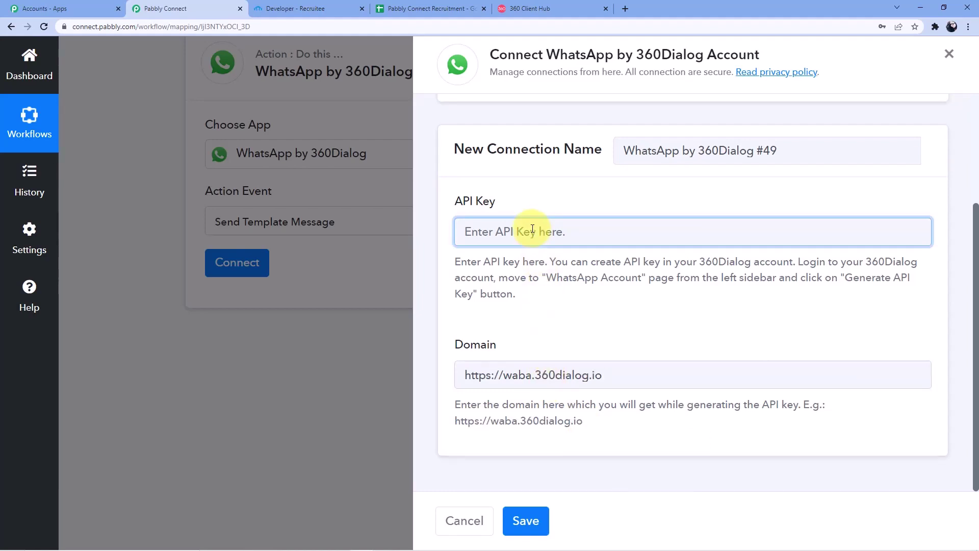
Step: In the 360 Client Hub tab, go via Dashboard to the WhatsApp Accounts list
{"action": "left_click", "coordinate": [534, 11]}
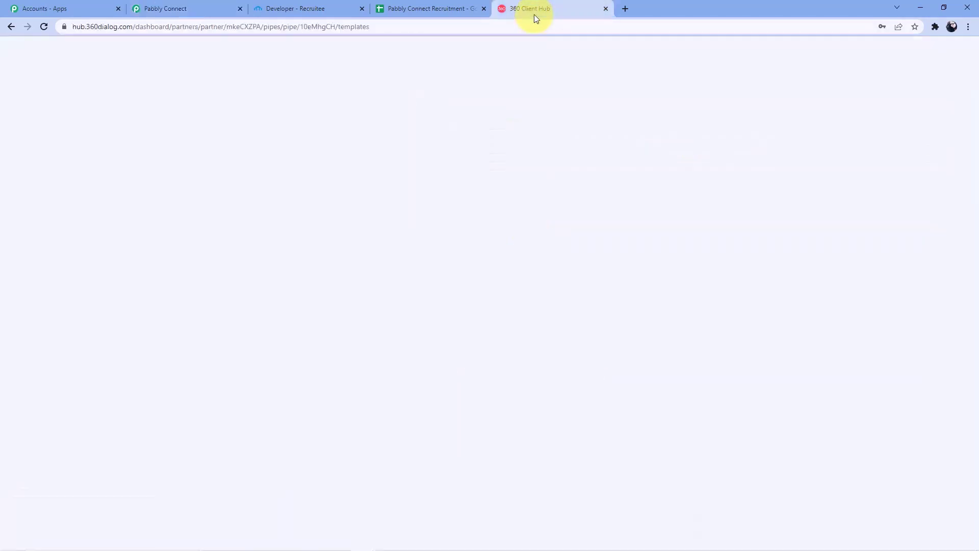
{"action": "mouse_move", "coordinate": [26, 137]}
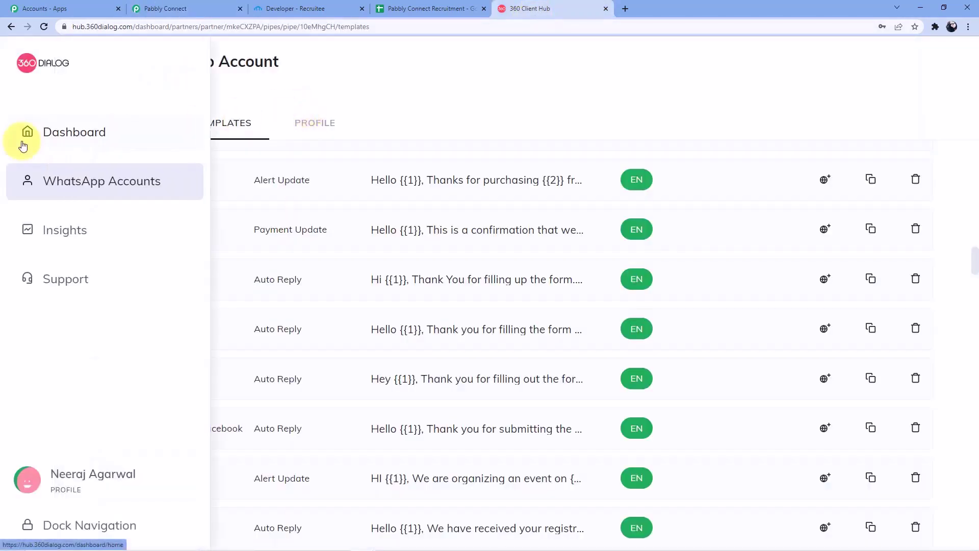
{"action": "left_click", "coordinate": [62, 141]}
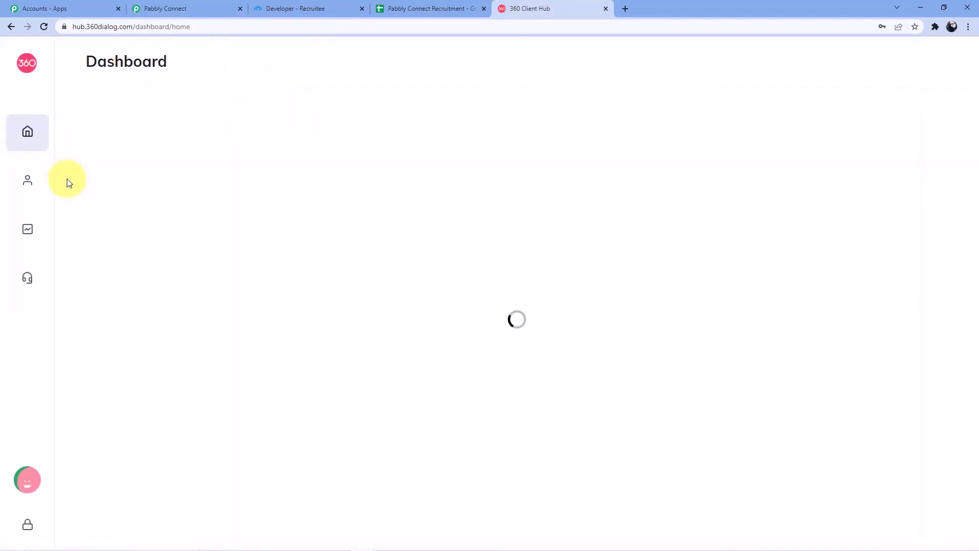
{"action": "left_click", "coordinate": [76, 177]}
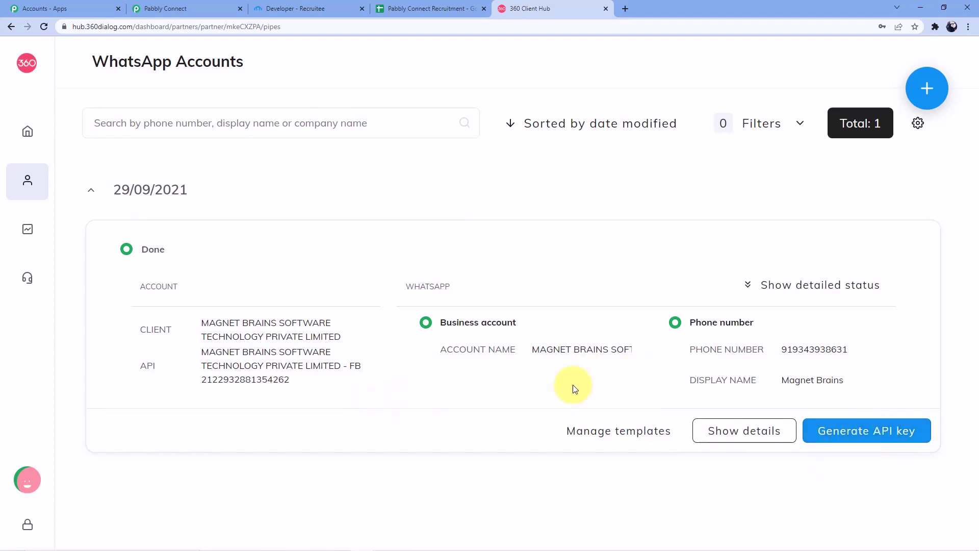
Step: Back in Pabbly Connect, choose the existing Final Whatsapp Connection for the WhatsApp step
{"action": "left_click", "coordinate": [185, 9]}
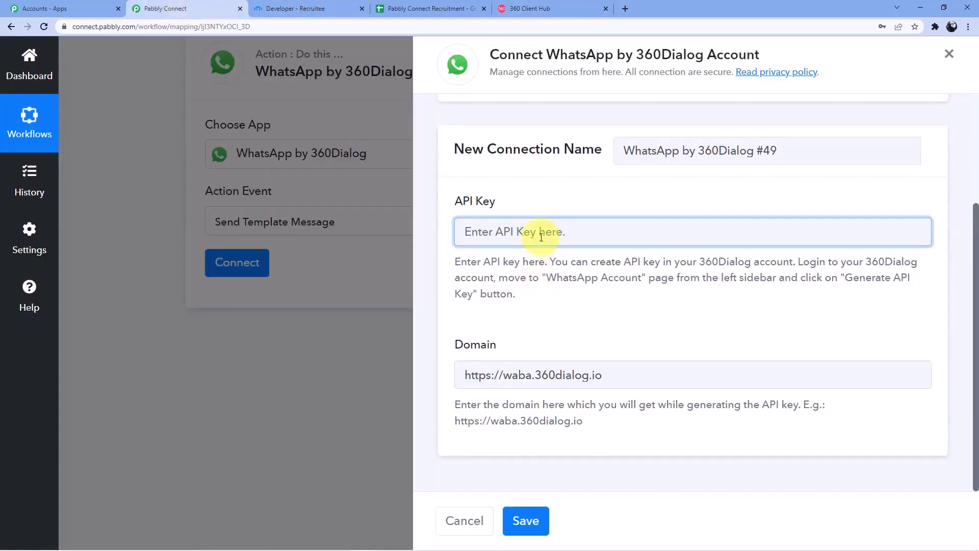
{"action": "scroll", "coordinate": [541, 237], "scroll_direction": "up", "scroll_amount": 3}
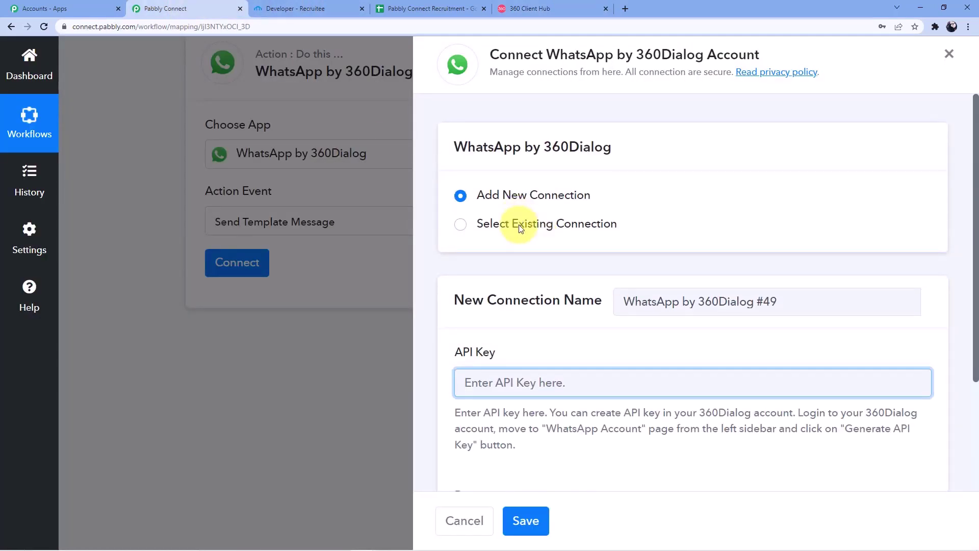
{"action": "left_click", "coordinate": [521, 228]}
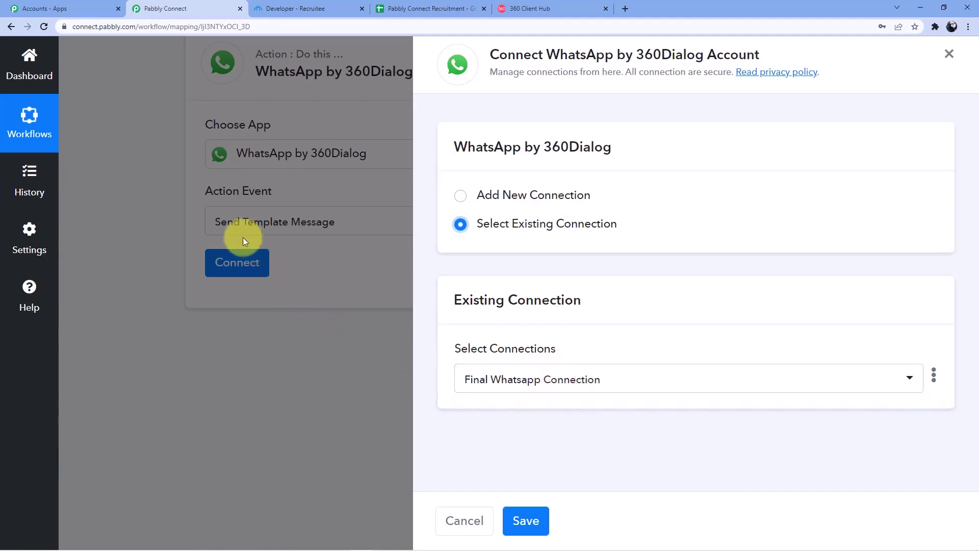
Step: In 360dialog, open WhatsApp Accounts > Manage templates and browse the list starting at app_eye
{"action": "left_click", "coordinate": [530, 9]}
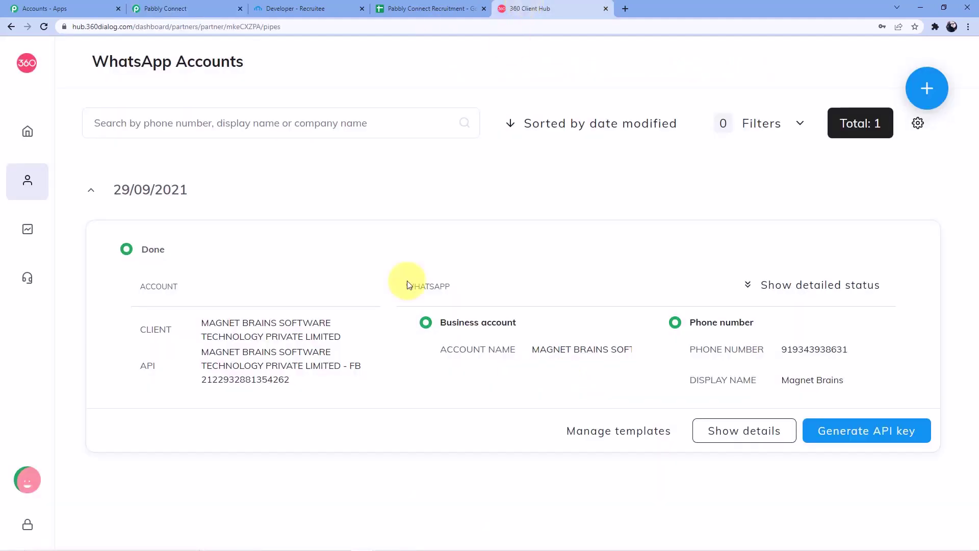
{"action": "left_click", "coordinate": [26, 188]}
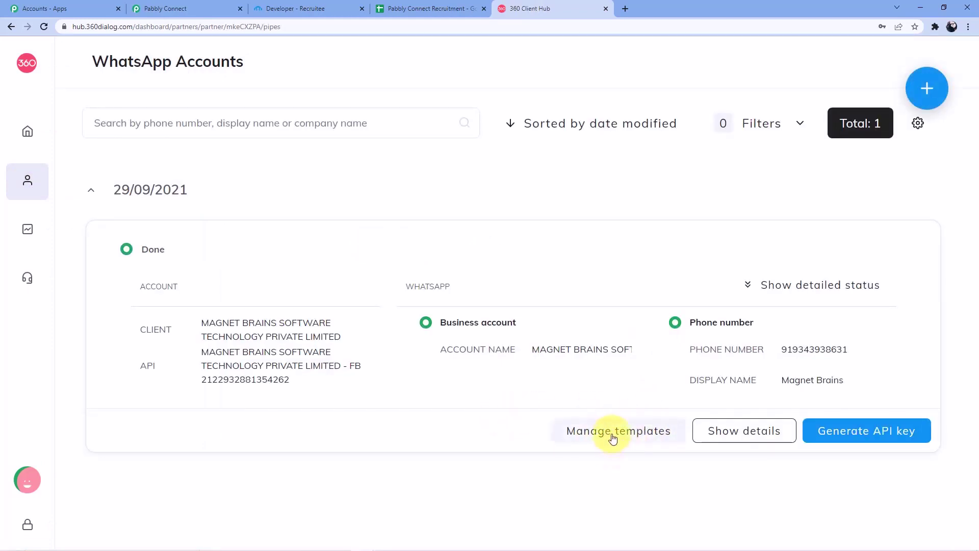
{"action": "left_click", "coordinate": [613, 439]}
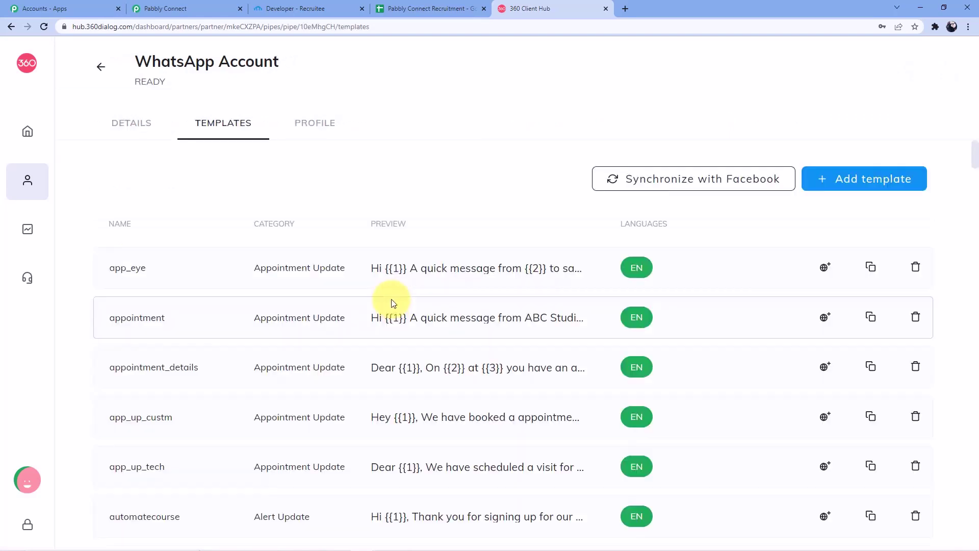
{"action": "scroll", "coordinate": [334, 345], "scroll_direction": "down", "scroll_amount": 4}
{"action": "scroll", "coordinate": [334, 349], "scroll_direction": "down", "scroll_amount": 13}
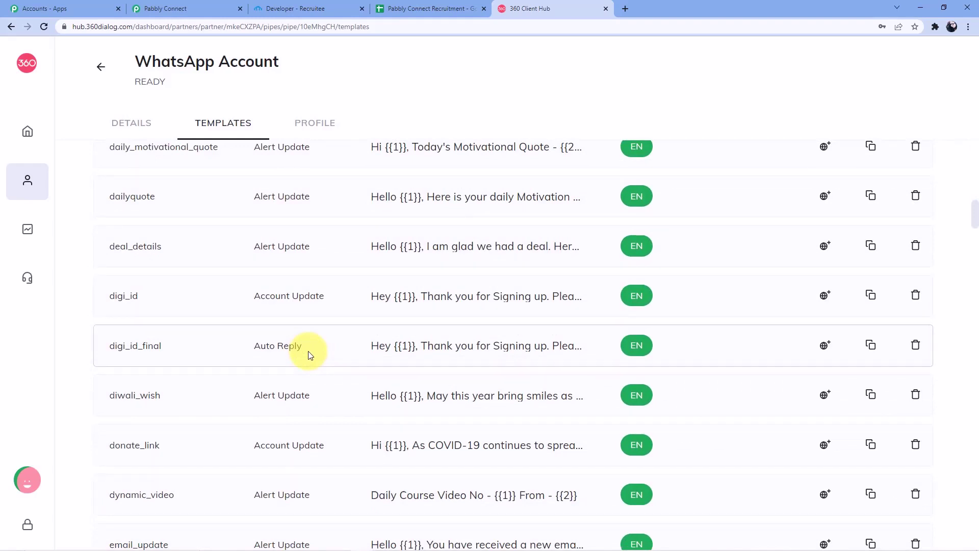
{"action": "scroll", "coordinate": [307, 352], "scroll_direction": "up", "scroll_amount": 2}
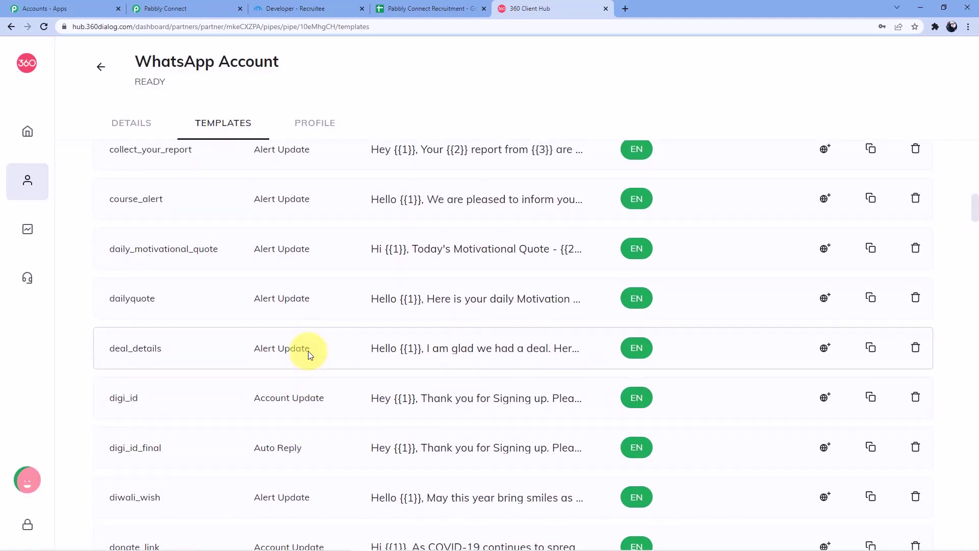
{"action": "scroll", "coordinate": [428, 291], "scroll_direction": "up", "scroll_amount": 4}
{"action": "scroll", "coordinate": [429, 292], "scroll_direction": "up", "scroll_amount": 8}
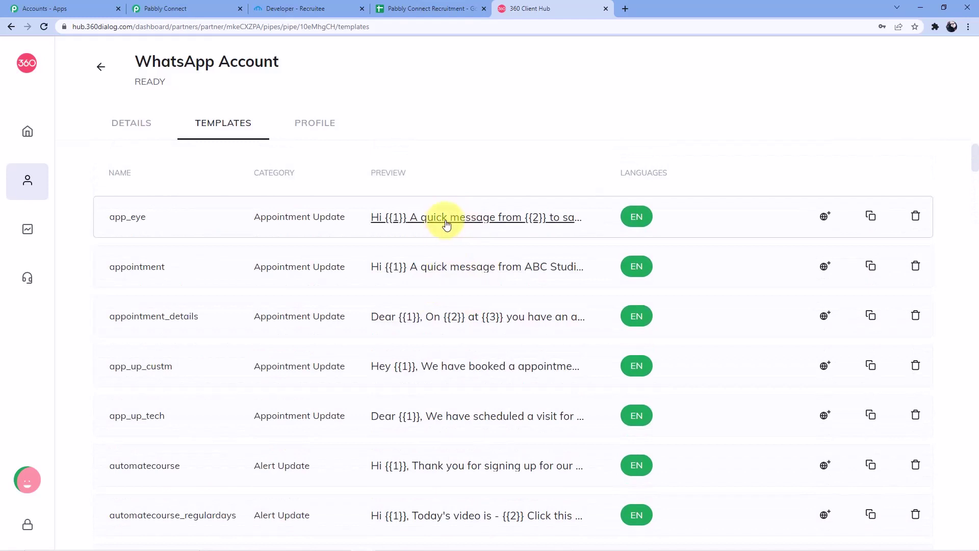
{"action": "left_click", "coordinate": [444, 226]}
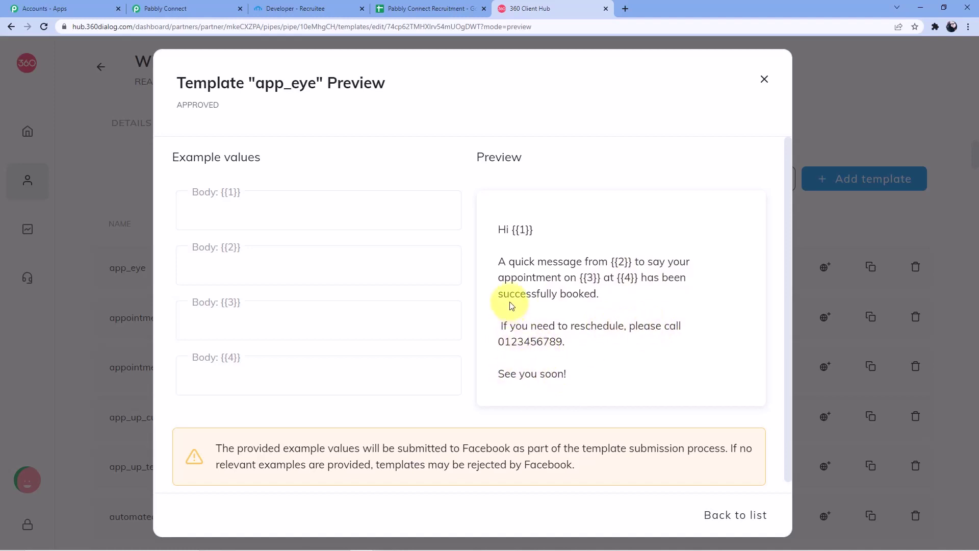
{"action": "left_click", "coordinate": [252, 311]}
{"action": "left_click", "coordinate": [258, 383]}
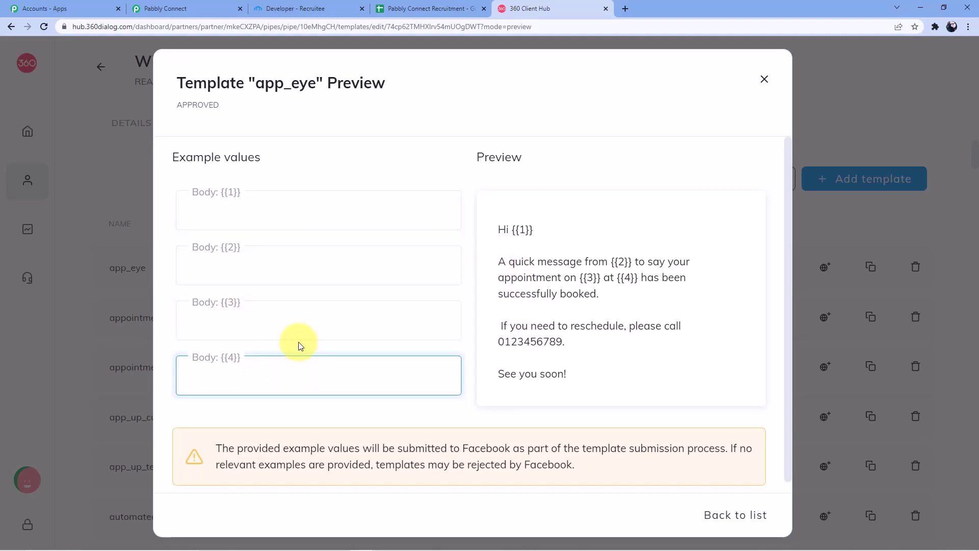
{"action": "left_click", "coordinate": [764, 82]}
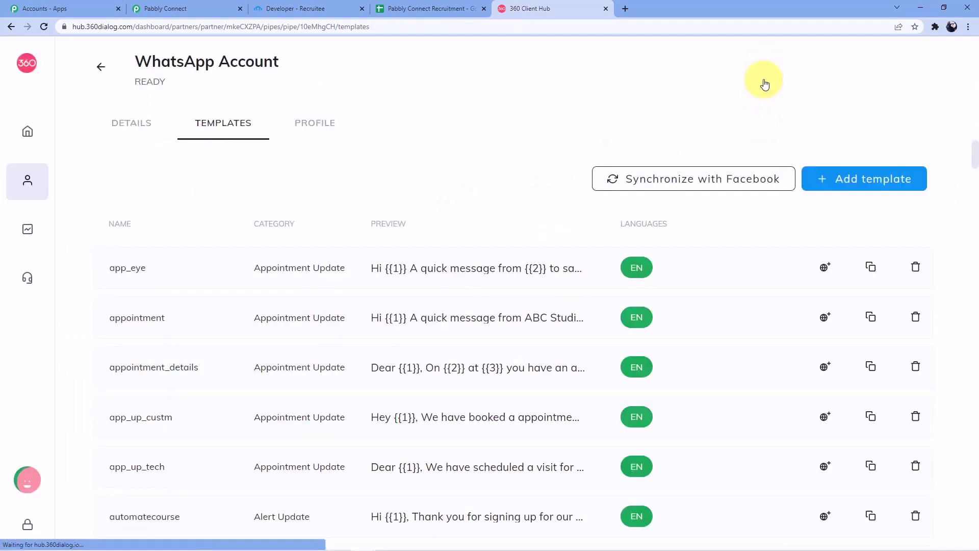
{"action": "left_click", "coordinate": [442, 266]}
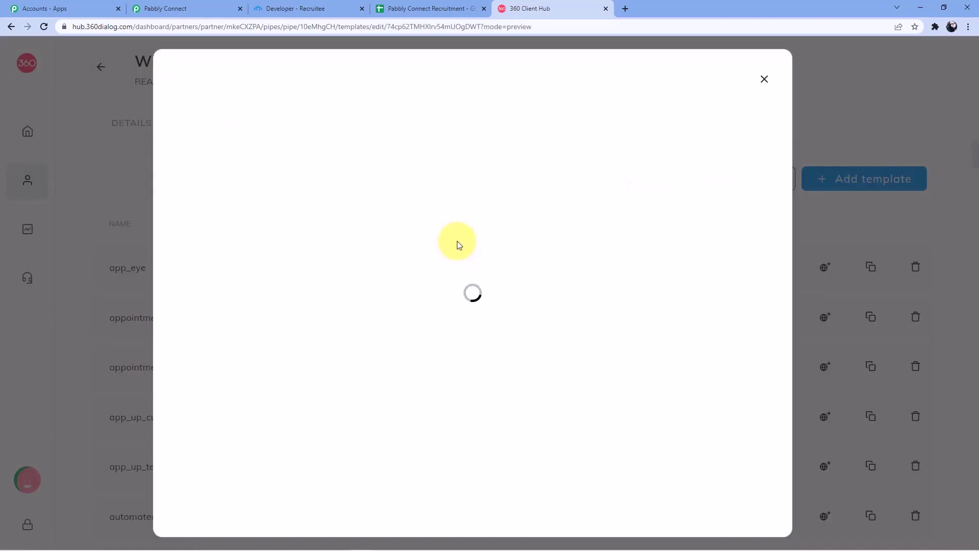
{"action": "left_click", "coordinate": [764, 79]}
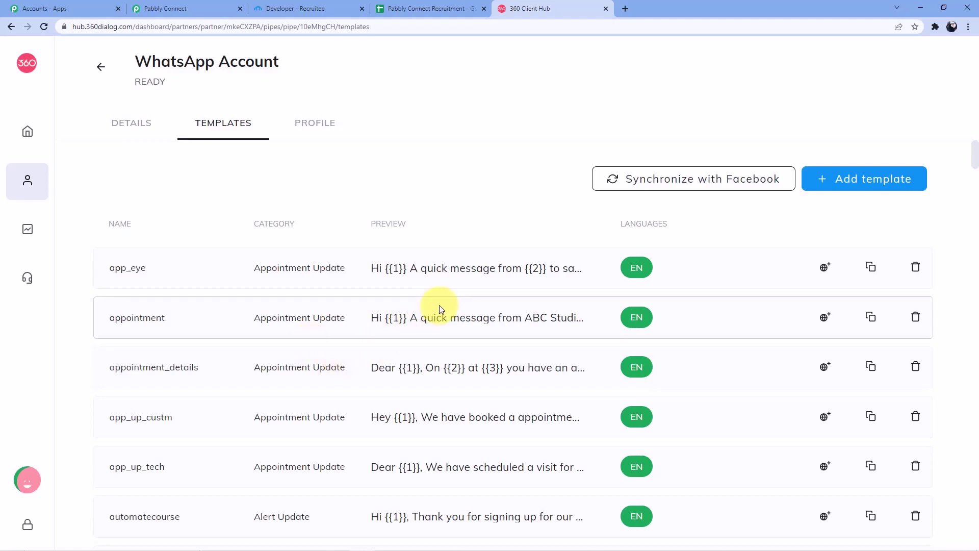
Step: Start a new 360dialog template, checking the Auto Reply category and Standard (text only) type
{"action": "left_click", "coordinate": [845, 186]}
{"action": "left_click", "coordinate": [230, 153]}
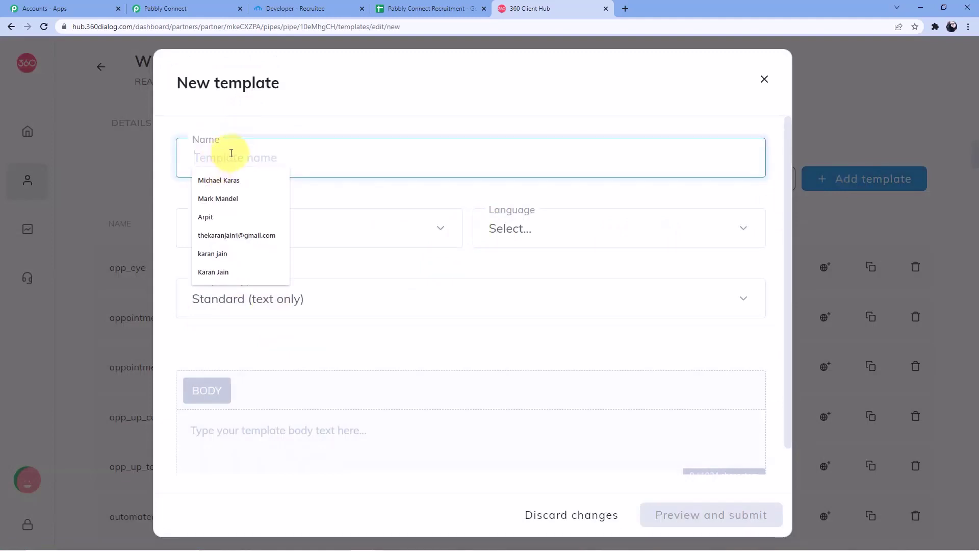
{"action": "left_click", "coordinate": [323, 227]}
{"action": "left_click", "coordinate": [346, 224]}
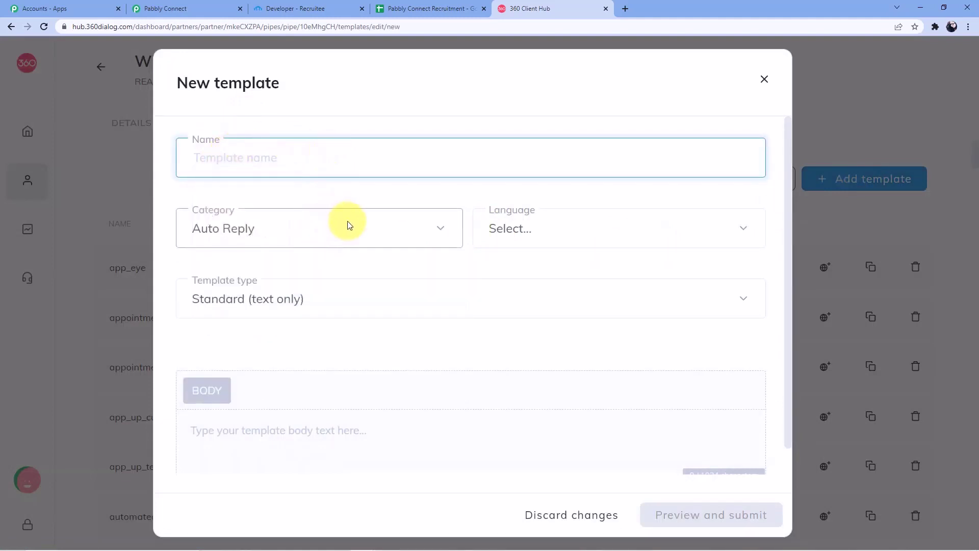
{"action": "left_click", "coordinate": [295, 302]}
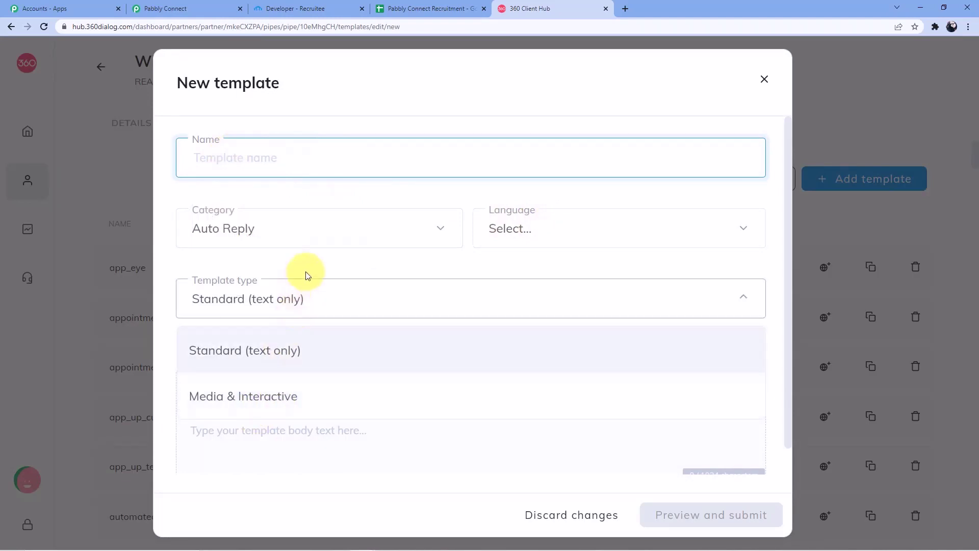
{"action": "left_click", "coordinate": [303, 276]}
Step: Discard the unsaved template form and return to Pabbly Connect
{"action": "scroll", "coordinate": [545, 313], "scroll_direction": "down", "scroll_amount": 1}
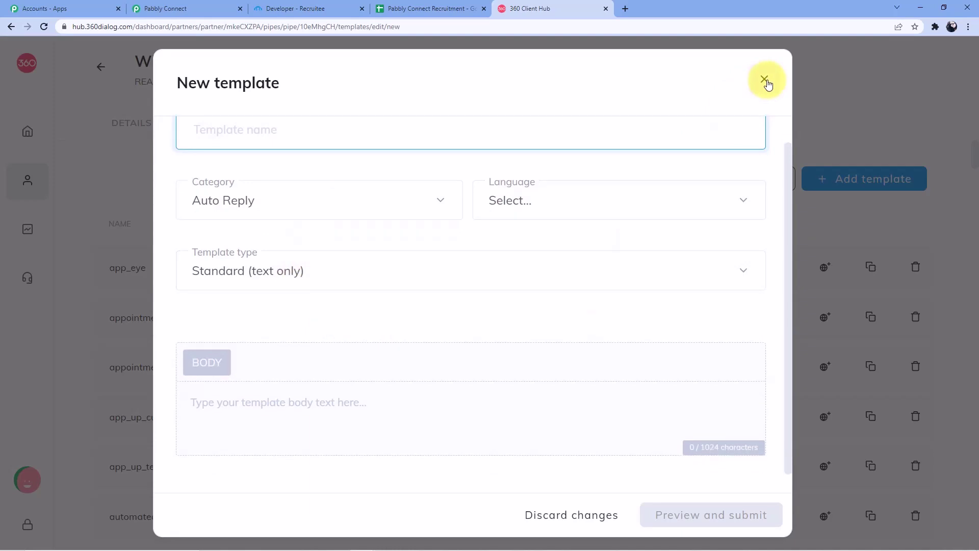
{"action": "left_click", "coordinate": [764, 80]}
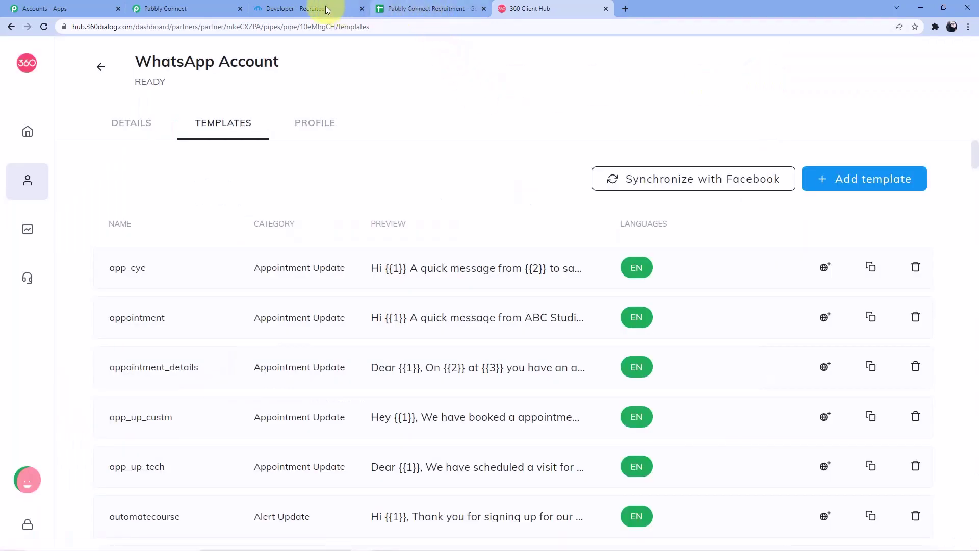
{"action": "left_click", "coordinate": [186, 8]}
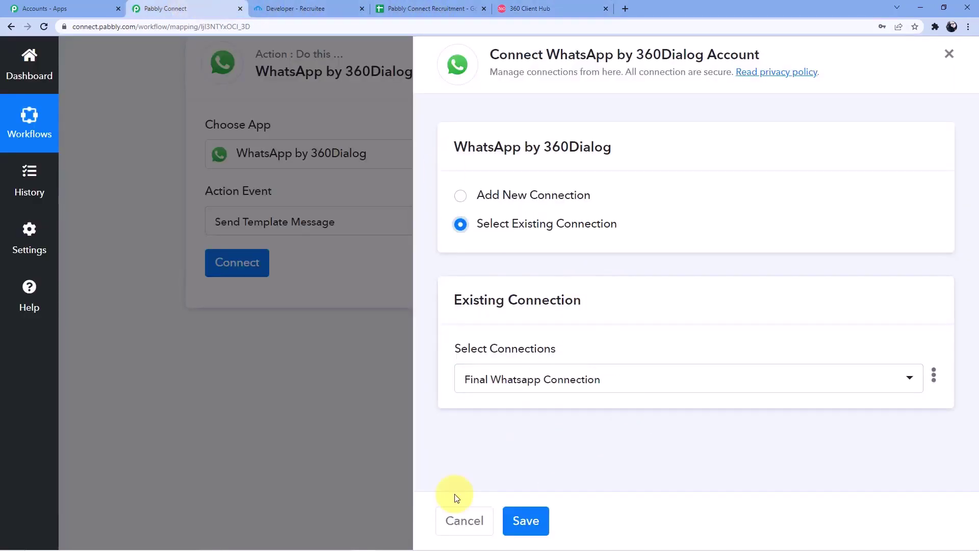
Step: Save the Final Whatsapp Connection for the WhatsApp Send Template Message action
{"action": "left_click", "coordinate": [532, 520]}
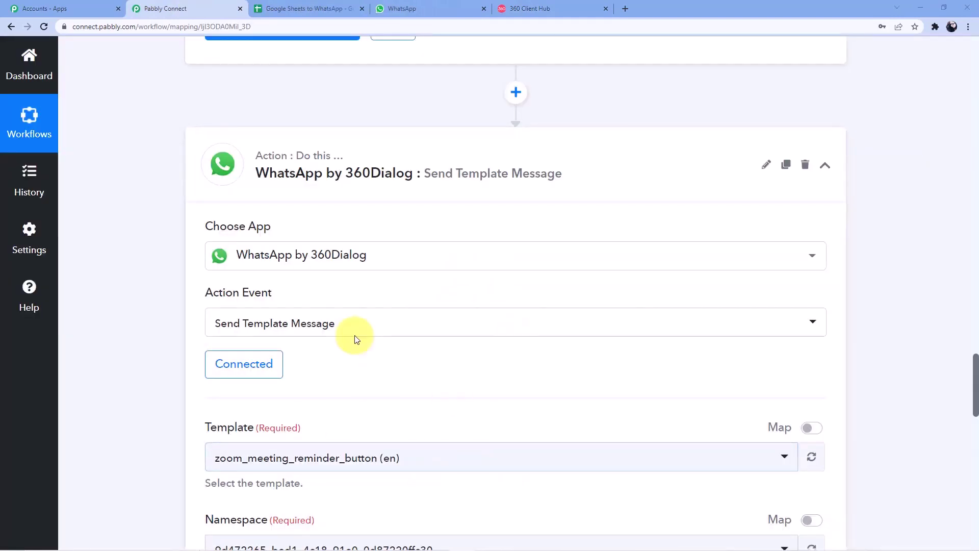
{"action": "scroll", "coordinate": [410, 318], "scroll_direction": "down", "scroll_amount": 3}
{"action": "scroll", "coordinate": [296, 192], "scroll_direction": "down", "scroll_amount": 3}
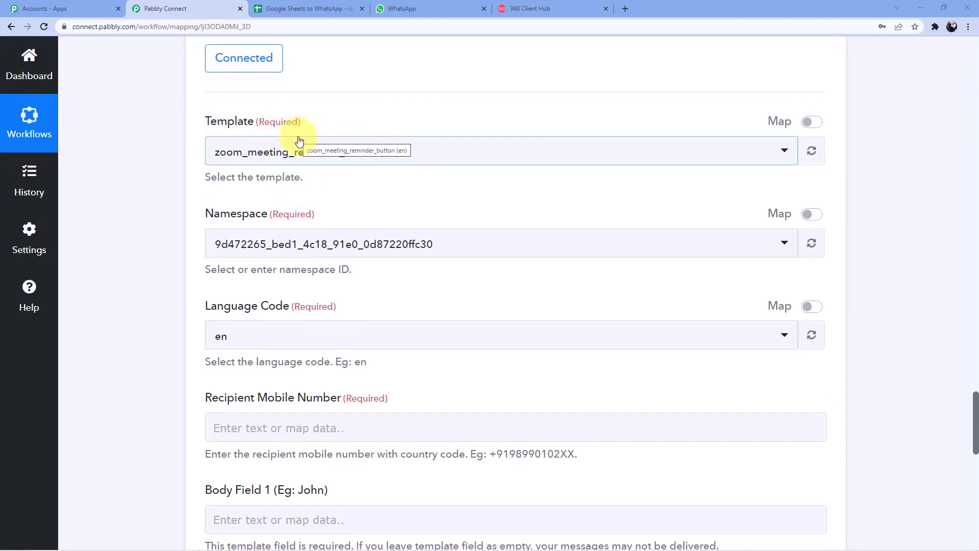
{"action": "scroll", "coordinate": [303, 133], "scroll_direction": "down", "scroll_amount": 2}
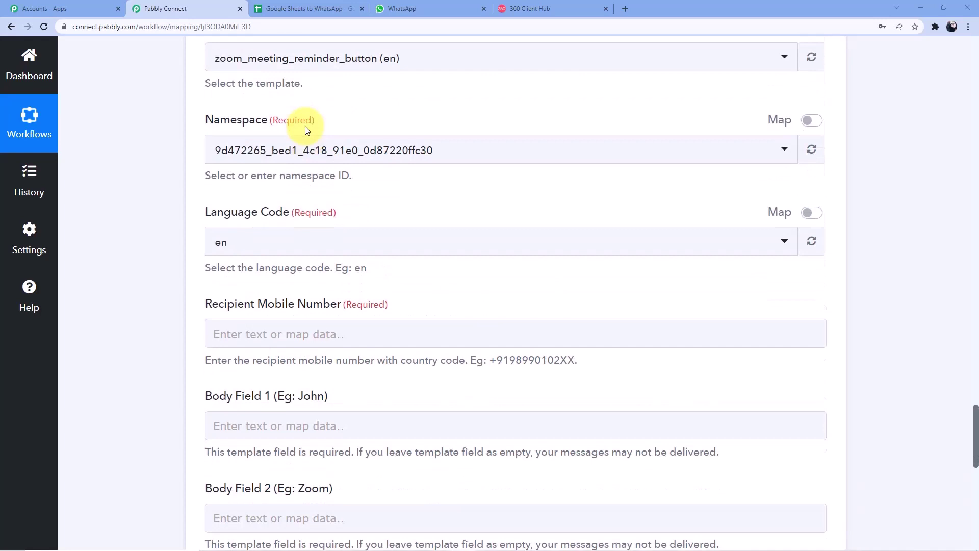
{"action": "scroll", "coordinate": [306, 128], "scroll_direction": "up", "scroll_amount": 1}
Step: Search 'exam' in the Template dropdown and pick exam_result_1 (en)
{"action": "left_click", "coordinate": [343, 107]}
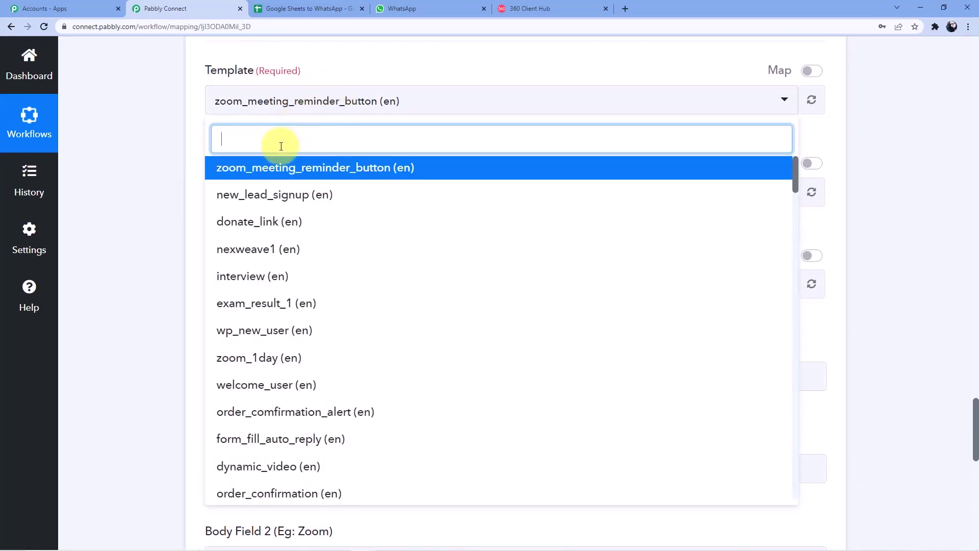
{"action": "type", "text": "exam"}
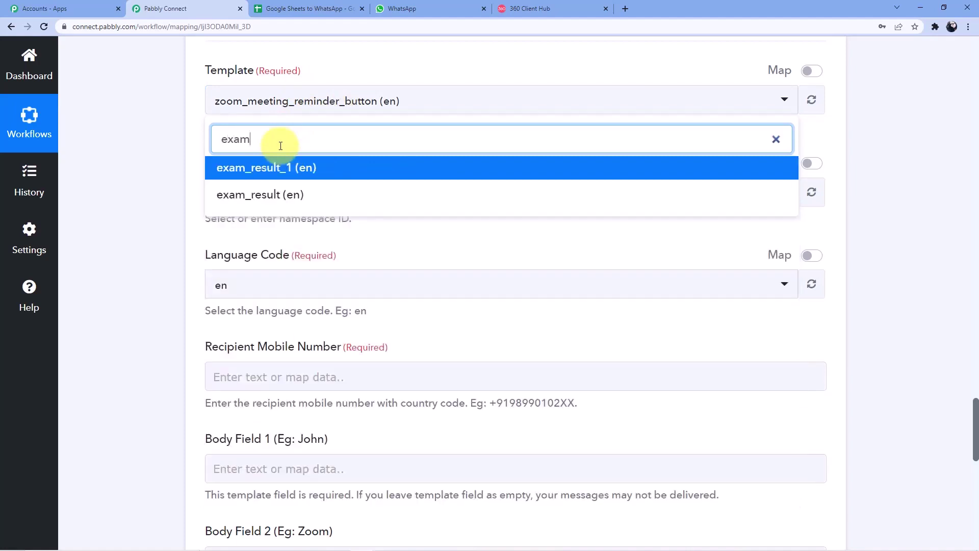
{"action": "left_click", "coordinate": [292, 171]}
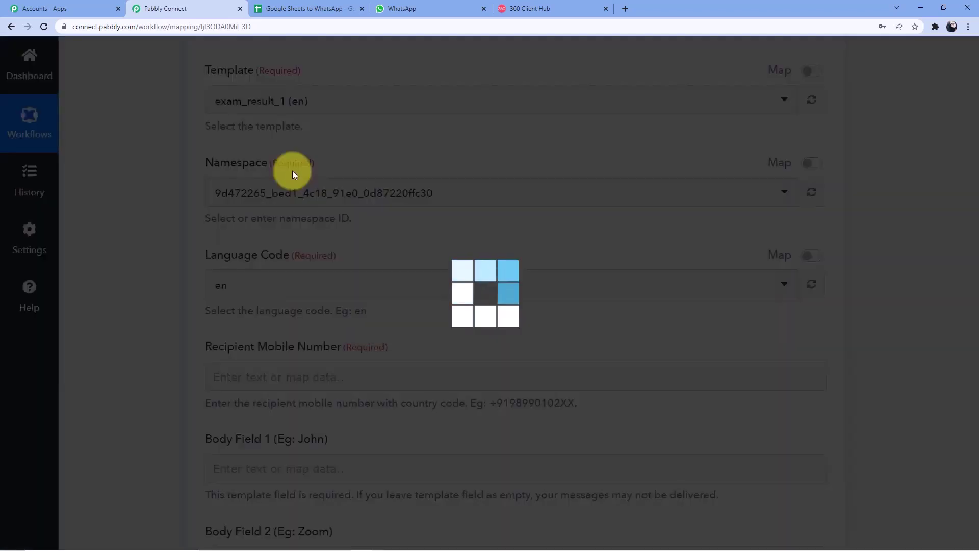
Step: In 360dialog, reopen WhatsApp Accounts > Manage templates and search the page for exam_result_1
{"action": "left_click", "coordinate": [532, 9]}
{"action": "left_click", "coordinate": [74, 139]}
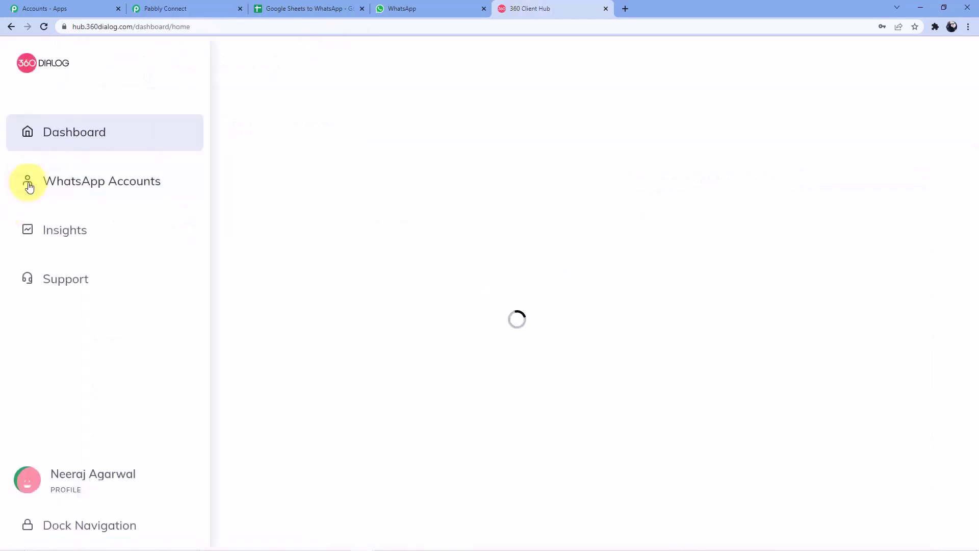
{"action": "left_click", "coordinate": [27, 181]}
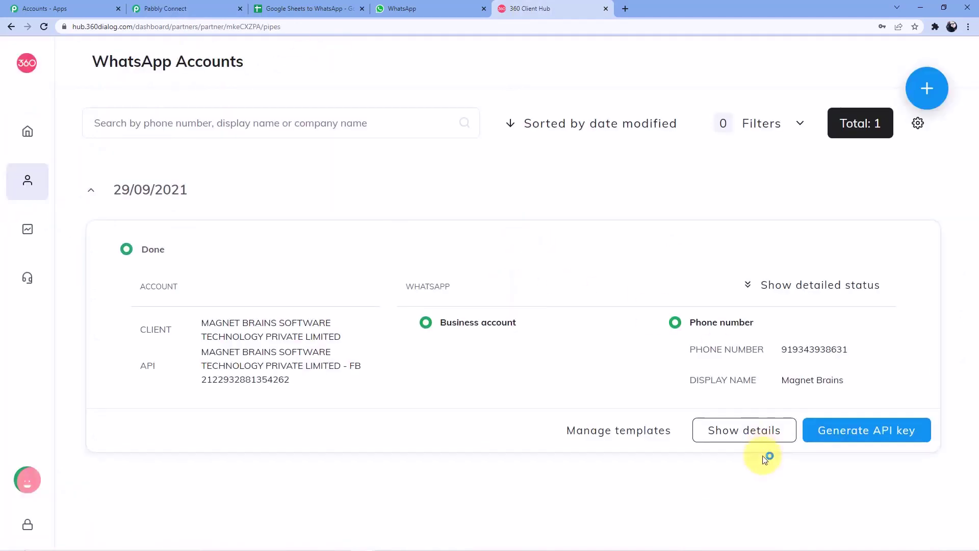
{"action": "left_click", "coordinate": [620, 431]}
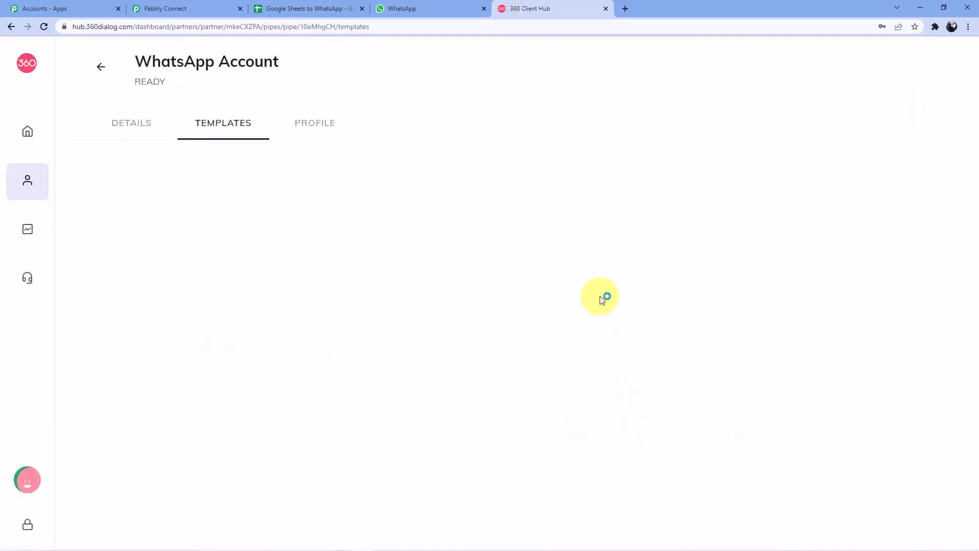
{"action": "key", "text": "ctrl+f"}
{"action": "type", "text": "e"}
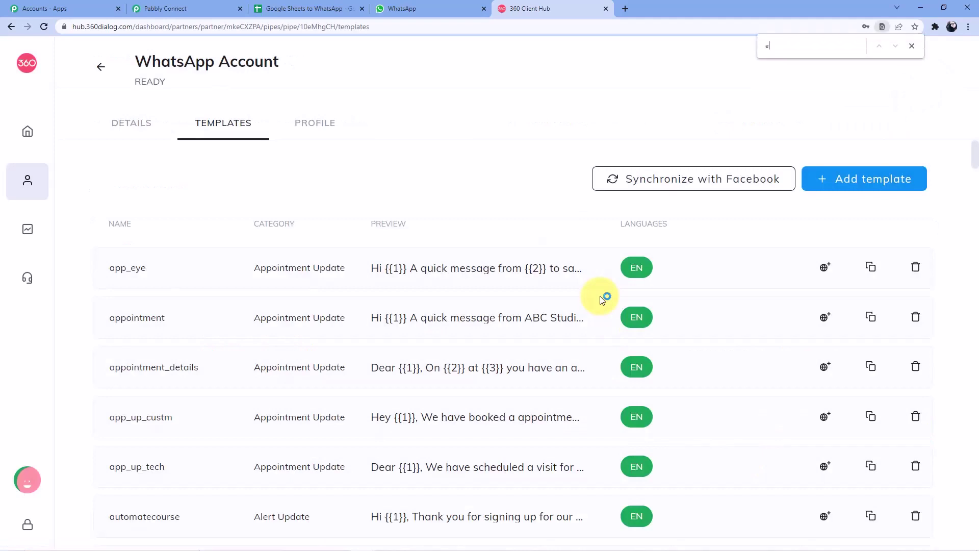
{"action": "type", "text": "xam_result"}
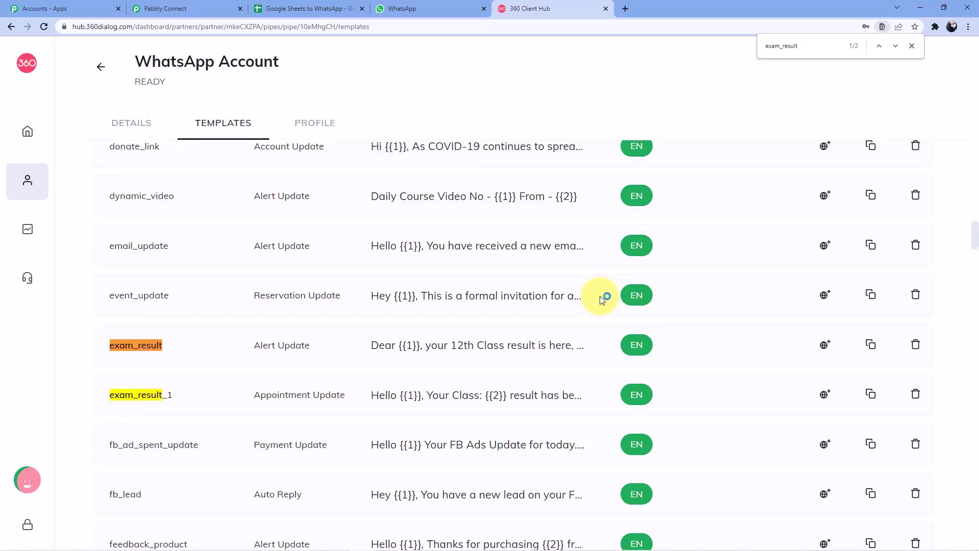
{"action": "type", "text": "_1"}
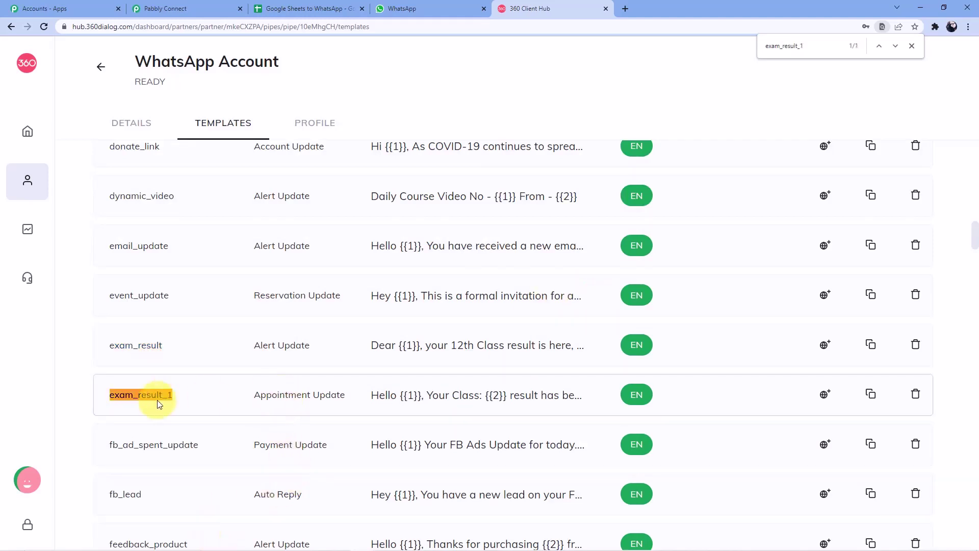
Step: Open the exam_result_1 preview and highlight its {{1}} through {{5}} placeholders
{"action": "left_click", "coordinate": [427, 394]}
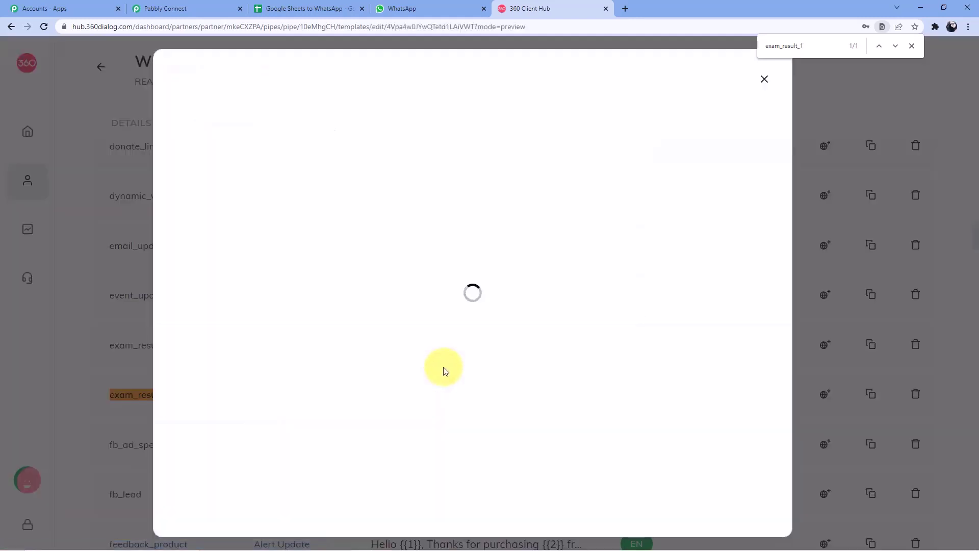
{"action": "double_click", "coordinate": [546, 229]}
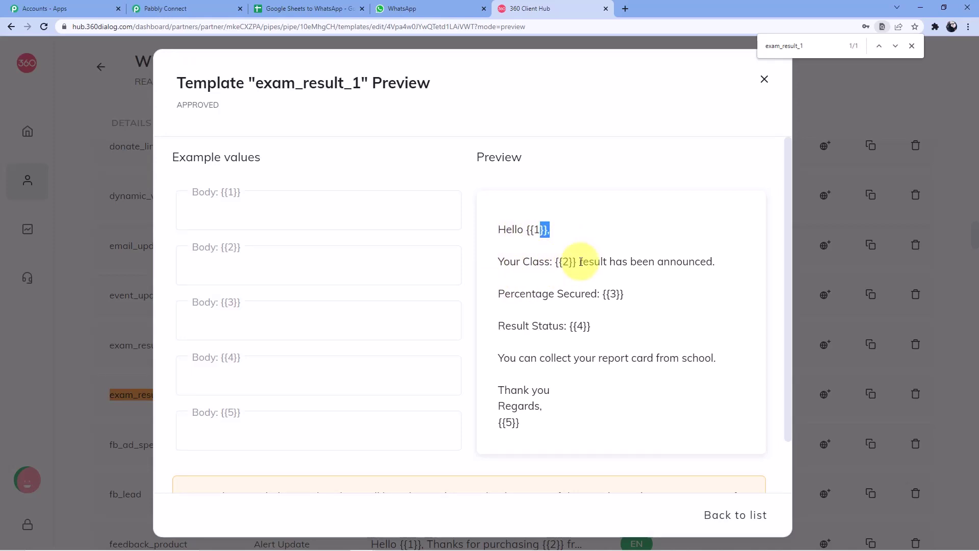
{"action": "left_click_drag", "start_coordinate": [599, 262], "coordinate": [716, 263]}
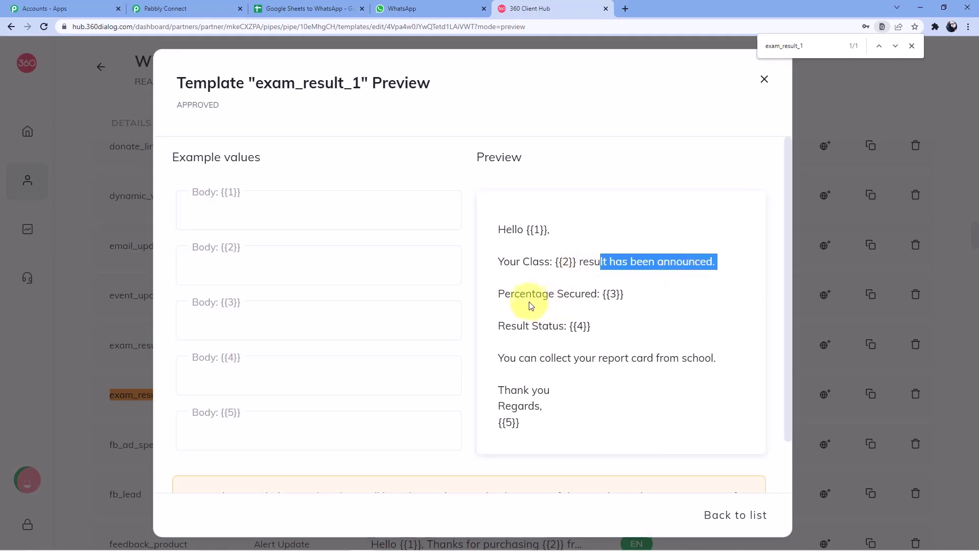
{"action": "left_click_drag", "start_coordinate": [603, 294], "coordinate": [634, 296]}
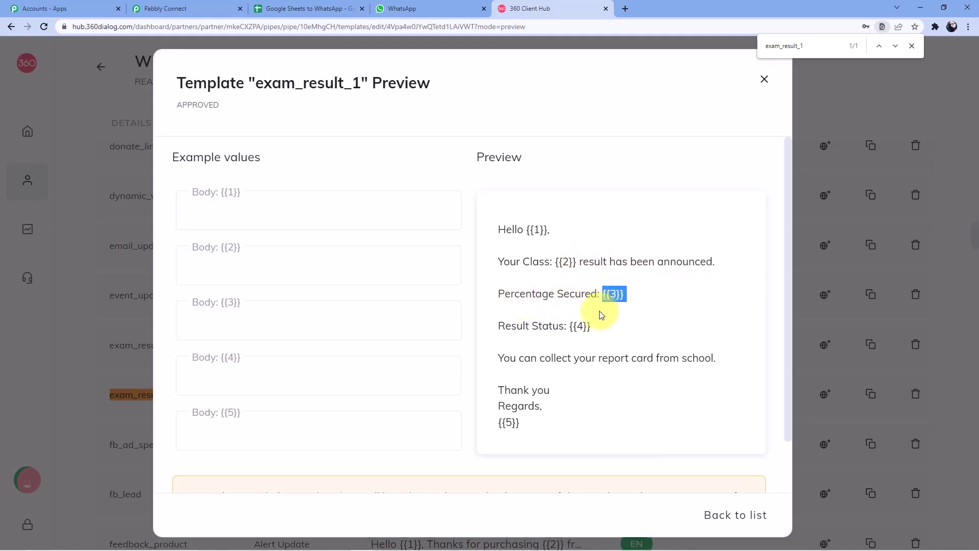
{"action": "left_click_drag", "start_coordinate": [567, 326], "coordinate": [602, 328]}
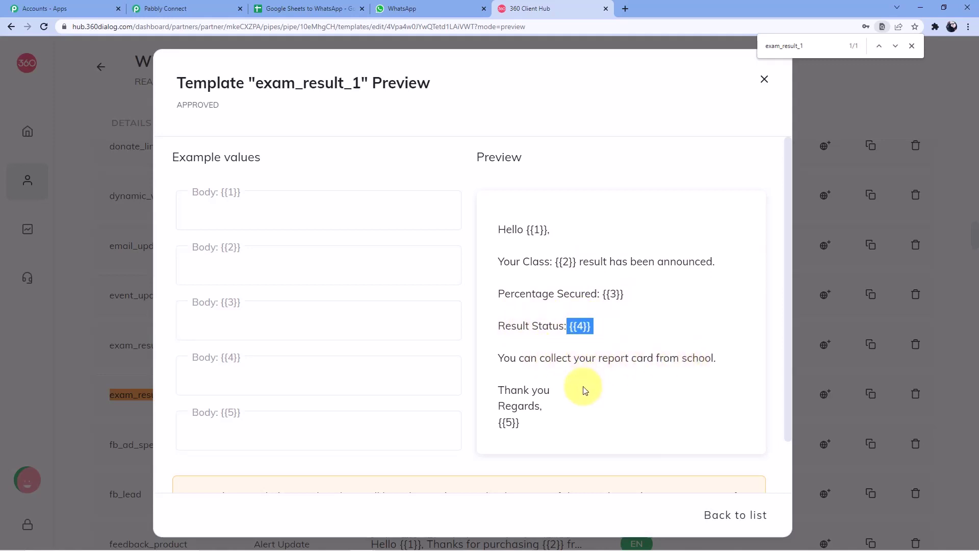
{"action": "left_click_drag", "start_coordinate": [495, 423], "coordinate": [535, 426]}
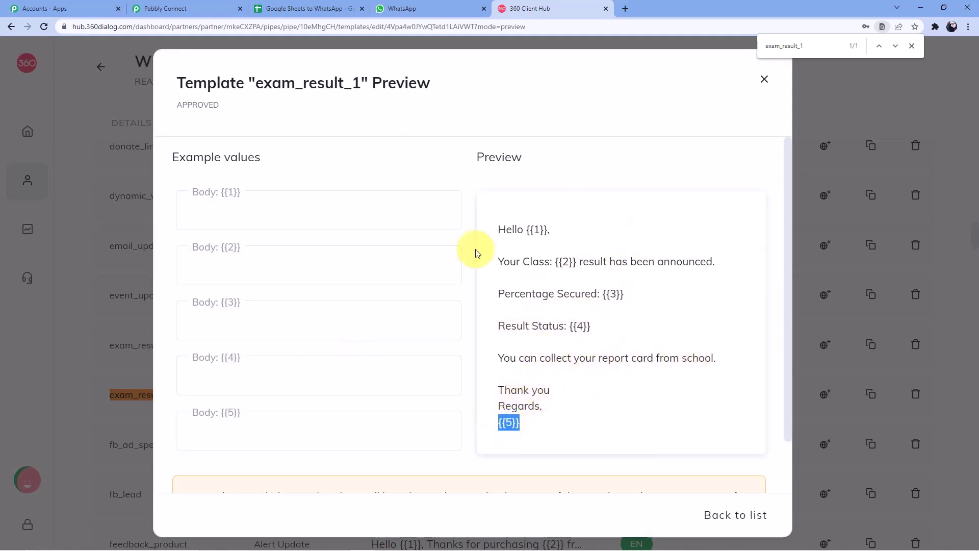
Step: Close the exam_result_1 preview and return to the Pabbly Connect WhatsApp step
{"action": "left_click", "coordinate": [764, 81]}
{"action": "left_click", "coordinate": [448, 9]}
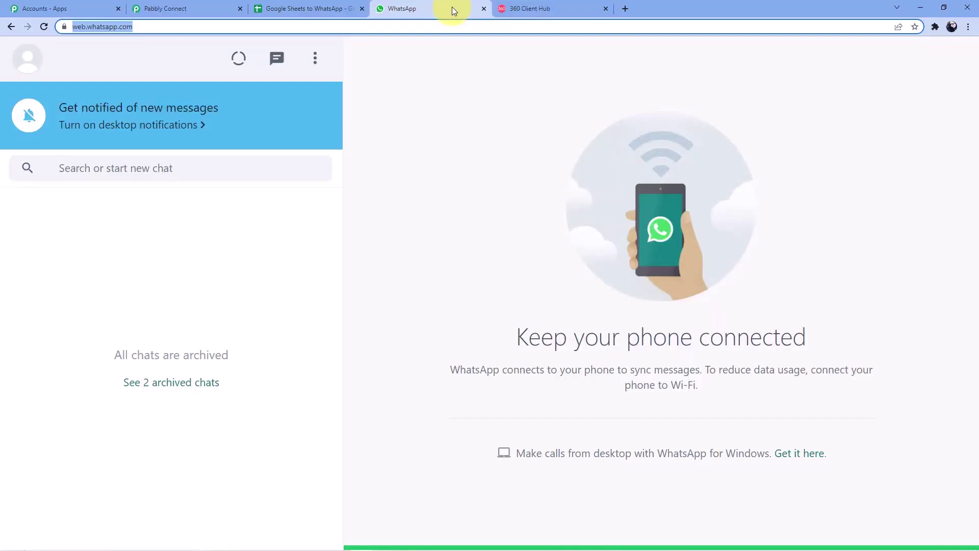
{"action": "left_click", "coordinate": [219, 8]}
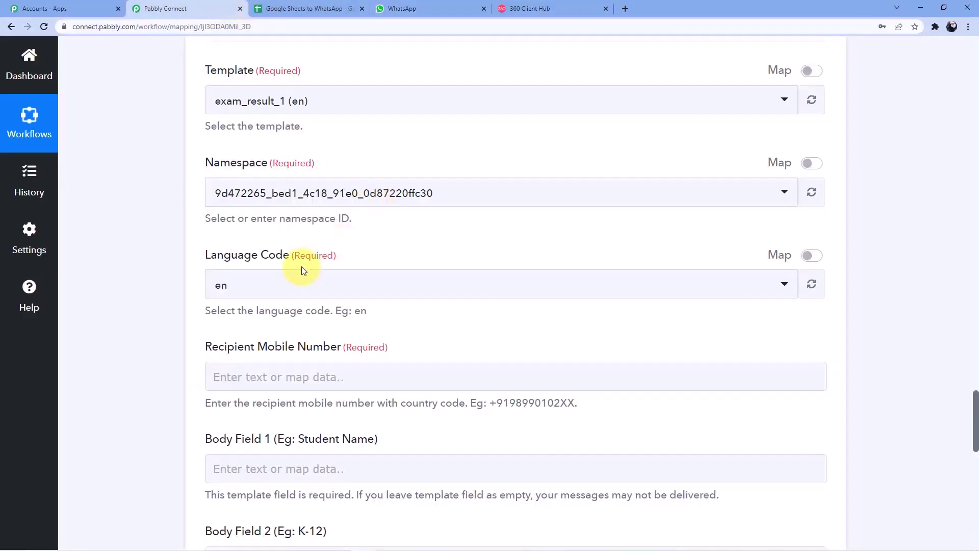
{"action": "scroll", "coordinate": [301, 266], "scroll_direction": "down", "scroll_amount": 2}
{"action": "scroll", "coordinate": [282, 233], "scroll_direction": "up", "scroll_amount": 2}
{"action": "scroll", "coordinate": [301, 257], "scroll_direction": "down", "scroll_amount": 3}
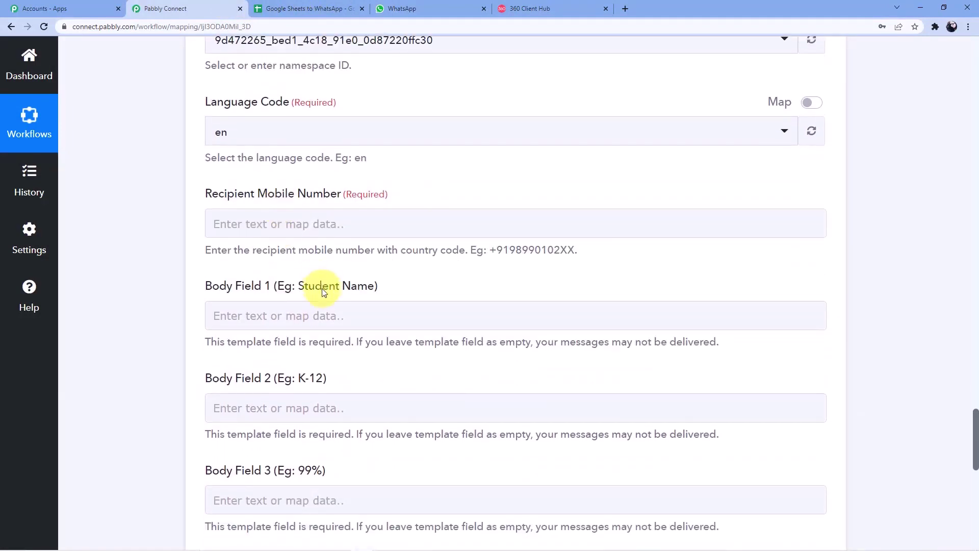
{"action": "scroll", "coordinate": [359, 243], "scroll_direction": "up", "scroll_amount": 12}
{"action": "scroll", "coordinate": [368, 200], "scroll_direction": "up", "scroll_amount": 15}
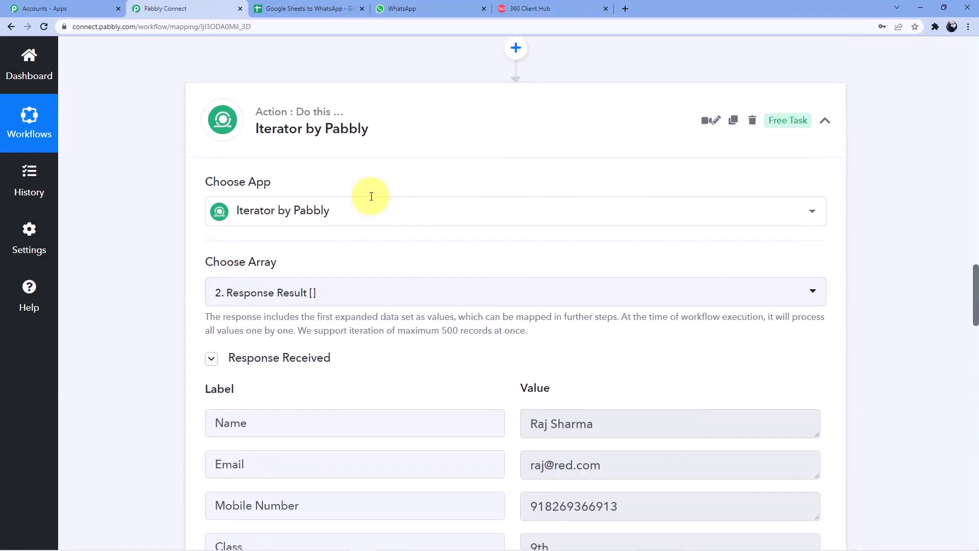
{"action": "scroll", "coordinate": [376, 195], "scroll_direction": "down", "scroll_amount": 12}
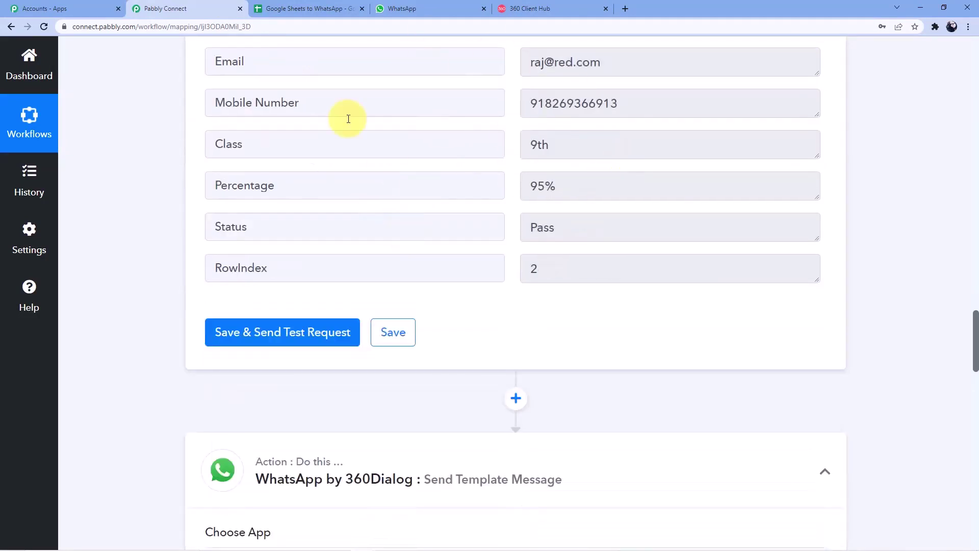
{"action": "scroll", "coordinate": [190, 186], "scroll_direction": "down", "scroll_amount": 10}
{"action": "scroll", "coordinate": [191, 184], "scroll_direction": "down", "scroll_amount": 8}
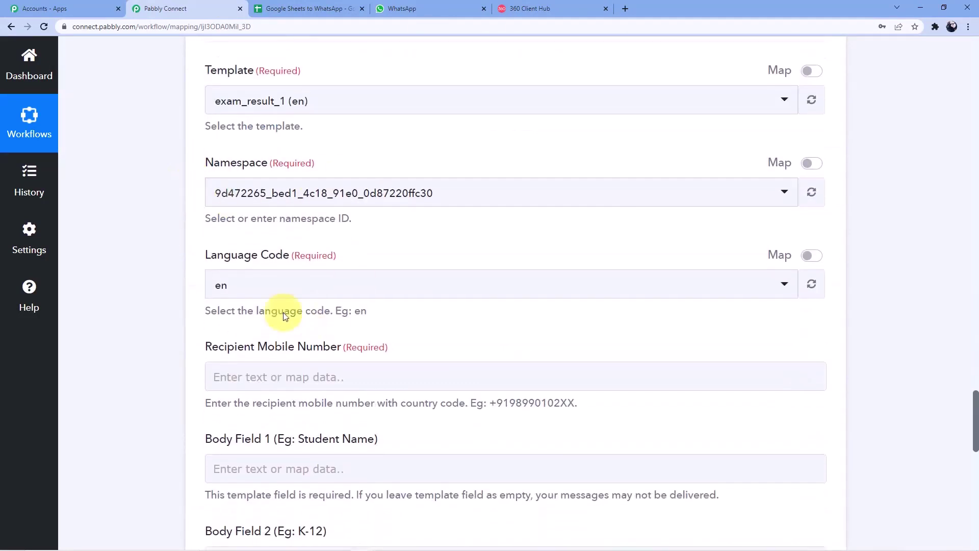
{"action": "scroll", "coordinate": [288, 186], "scroll_direction": "up", "scroll_amount": 1}
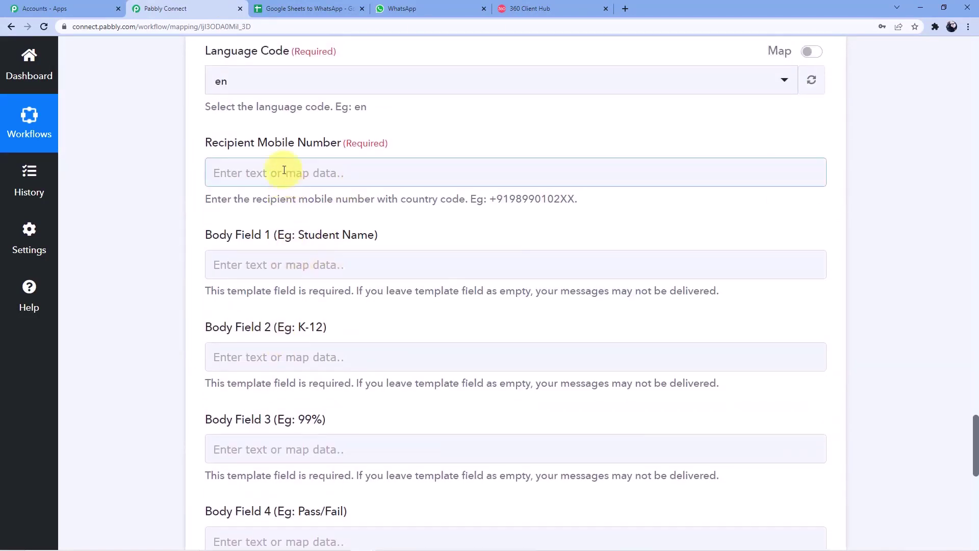
Step: Map the Iterator's Mobile Number into Recipient Mobile Number, prefixed with '+'
{"action": "left_click", "coordinate": [281, 170]}
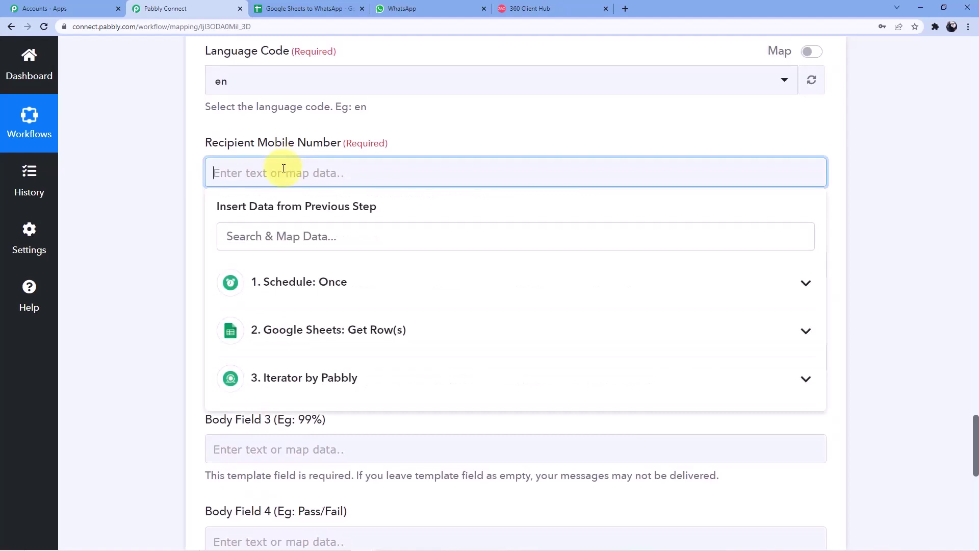
{"action": "left_click", "coordinate": [337, 329]}
{"action": "left_click", "coordinate": [334, 340]}
{"action": "scroll", "coordinate": [305, 306], "scroll_direction": "down", "scroll_amount": 2}
{"action": "left_click", "coordinate": [262, 280]}
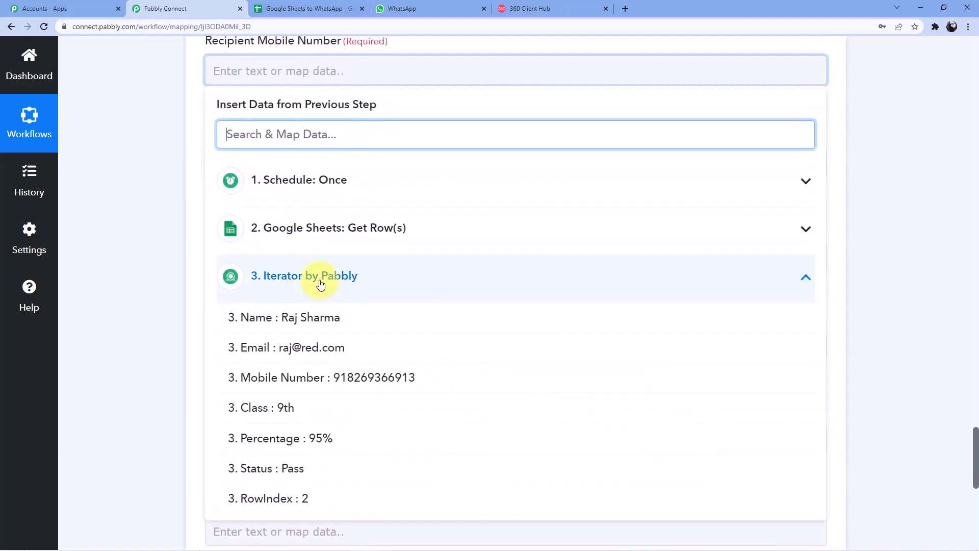
{"action": "left_click", "coordinate": [376, 376]}
{"action": "scroll", "coordinate": [301, 146], "scroll_direction": "up", "scroll_amount": 2}
{"action": "left_click", "coordinate": [214, 172]}
{"action": "type", "text": "+"}
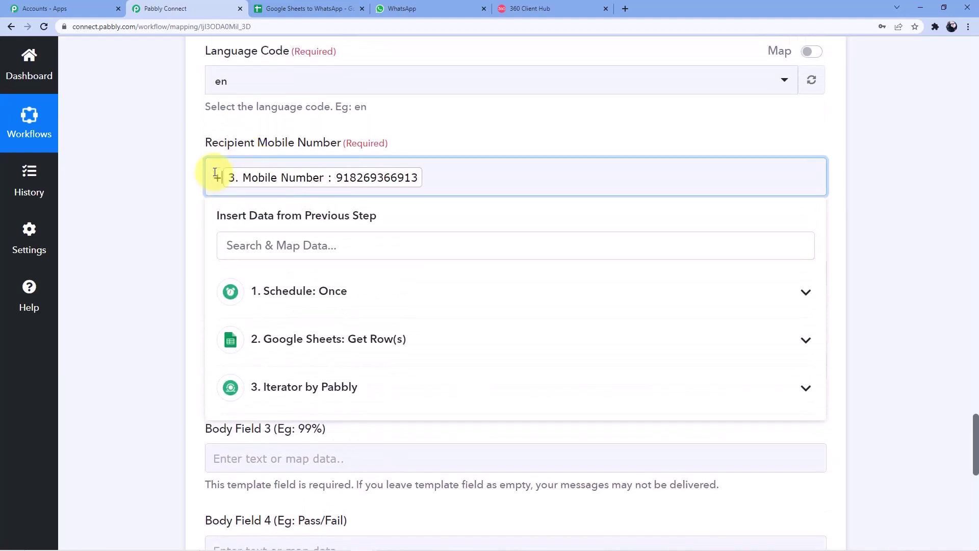
{"action": "left_click", "coordinate": [430, 166]}
Step: Map the Iterator's Name and Class into Body Fields 1 and 2
{"action": "left_click", "coordinate": [404, 129]}
{"action": "scroll", "coordinate": [328, 184], "scroll_direction": "down", "scroll_amount": 2}
{"action": "left_click", "coordinate": [327, 173]}
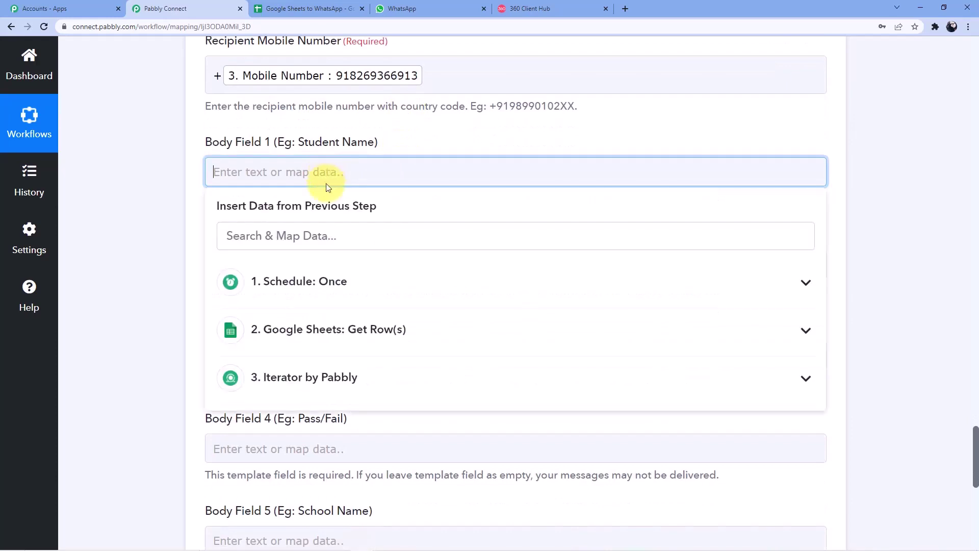
{"action": "scroll", "coordinate": [326, 182], "scroll_direction": "down", "scroll_amount": 3}
{"action": "left_click", "coordinate": [323, 223]}
{"action": "left_click", "coordinate": [322, 262]}
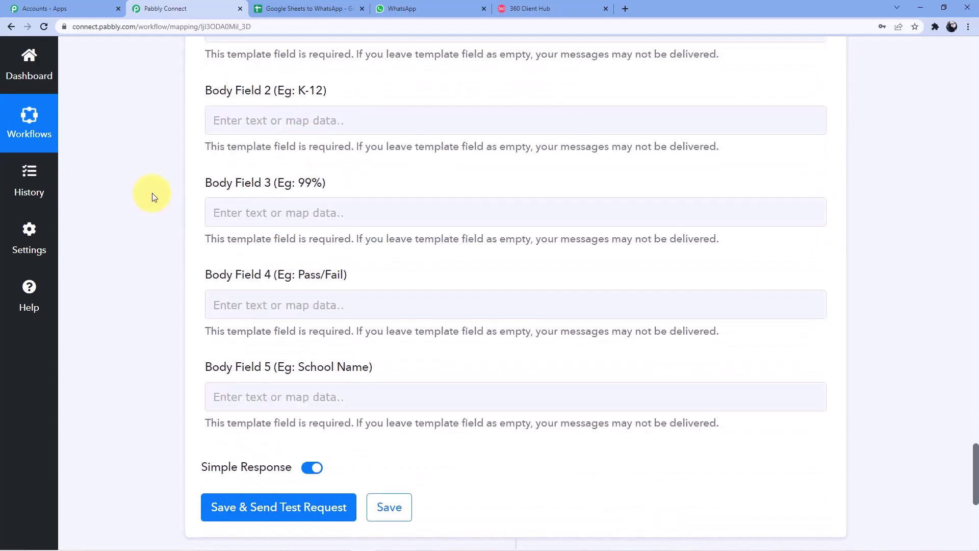
{"action": "scroll", "coordinate": [153, 192], "scroll_direction": "up", "scroll_amount": 2}
{"action": "left_click", "coordinate": [286, 219]}
{"action": "scroll", "coordinate": [311, 200], "scroll_direction": "down", "scroll_amount": 3}
{"action": "scroll", "coordinate": [316, 206], "scroll_direction": "down", "scroll_amount": 1}
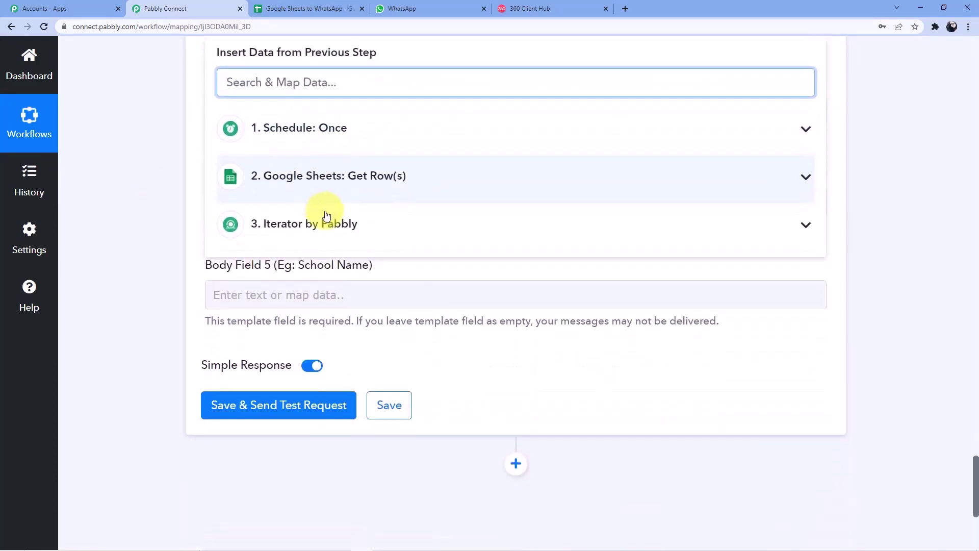
{"action": "left_click", "coordinate": [327, 222]}
{"action": "left_click", "coordinate": [312, 360]}
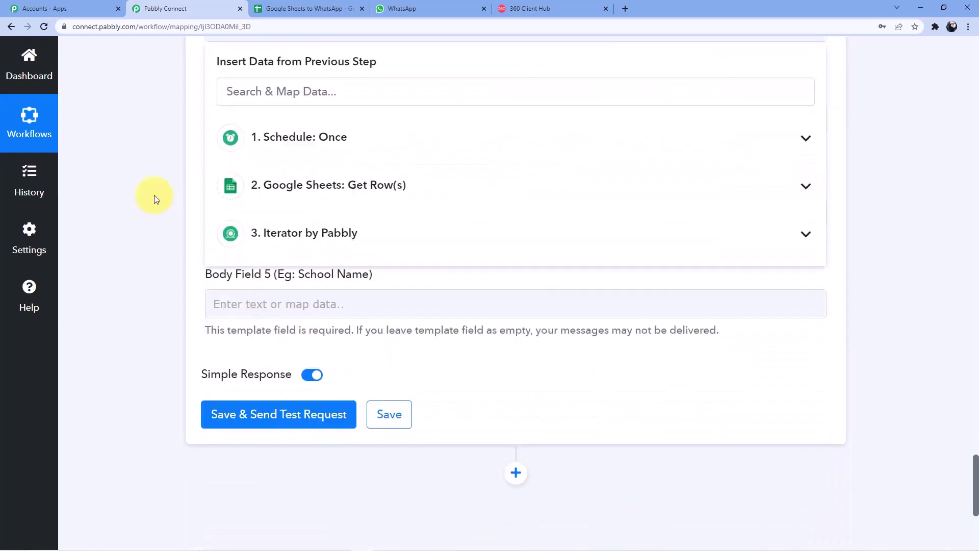
{"action": "scroll", "coordinate": [160, 189], "scroll_direction": "down", "scroll_amount": 1}
{"action": "scroll", "coordinate": [239, 176], "scroll_direction": "up", "scroll_amount": 2}
Step: Map the Iterator's Percentage and Status into Body Fields 3 and 4
{"action": "left_click", "coordinate": [262, 168]}
{"action": "left_click", "coordinate": [308, 352]}
{"action": "left_click", "coordinate": [317, 344]}
{"action": "left_click", "coordinate": [313, 368]}
{"action": "scroll", "coordinate": [326, 352], "scroll_direction": "down", "scroll_amount": 2}
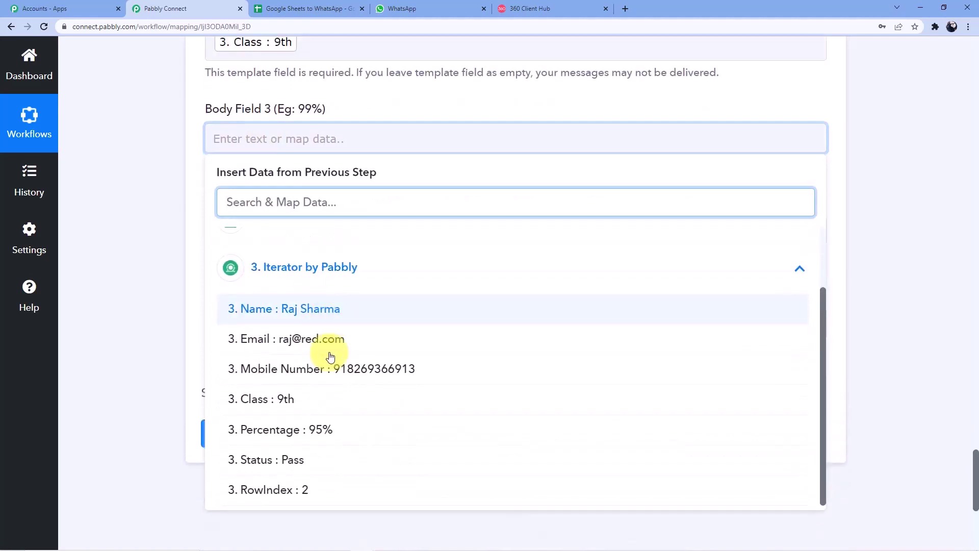
{"action": "scroll", "coordinate": [330, 350], "scroll_direction": "down", "scroll_amount": 2}
{"action": "left_click", "coordinate": [324, 435]}
{"action": "left_click", "coordinate": [240, 171]}
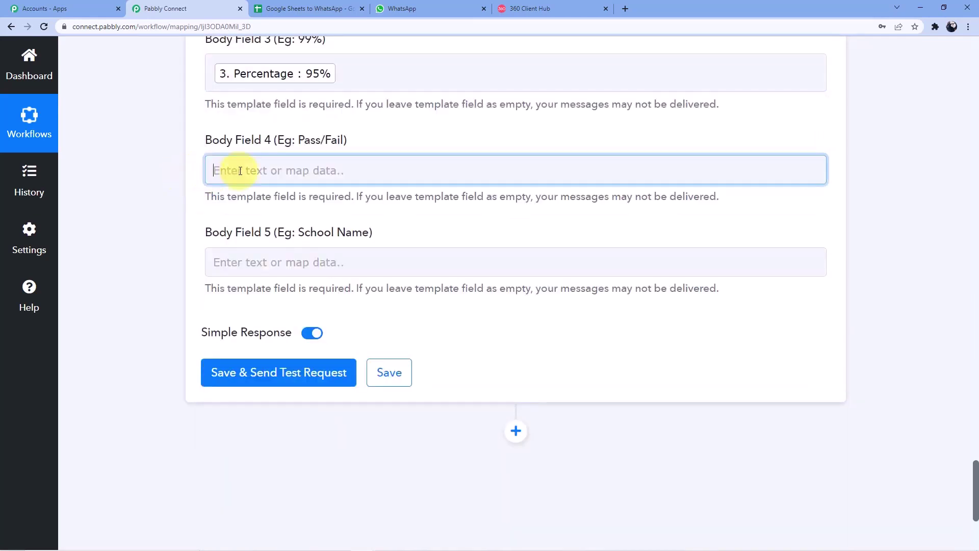
{"action": "scroll", "coordinate": [295, 196], "scroll_direction": "down", "scroll_amount": 1}
{"action": "left_click", "coordinate": [329, 324]}
{"action": "scroll", "coordinate": [334, 365], "scroll_direction": "down", "scroll_amount": 1}
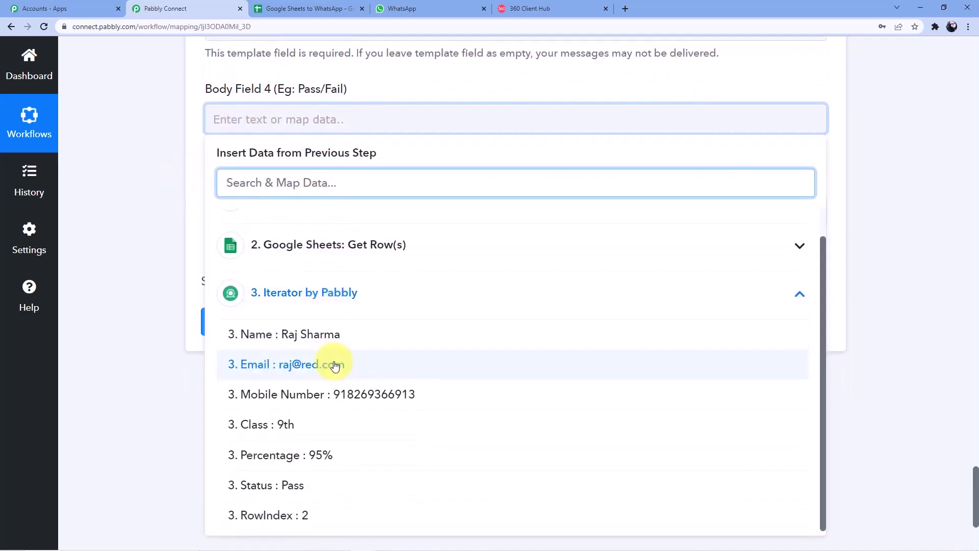
{"action": "left_click", "coordinate": [308, 485]}
{"action": "left_click", "coordinate": [152, 365]}
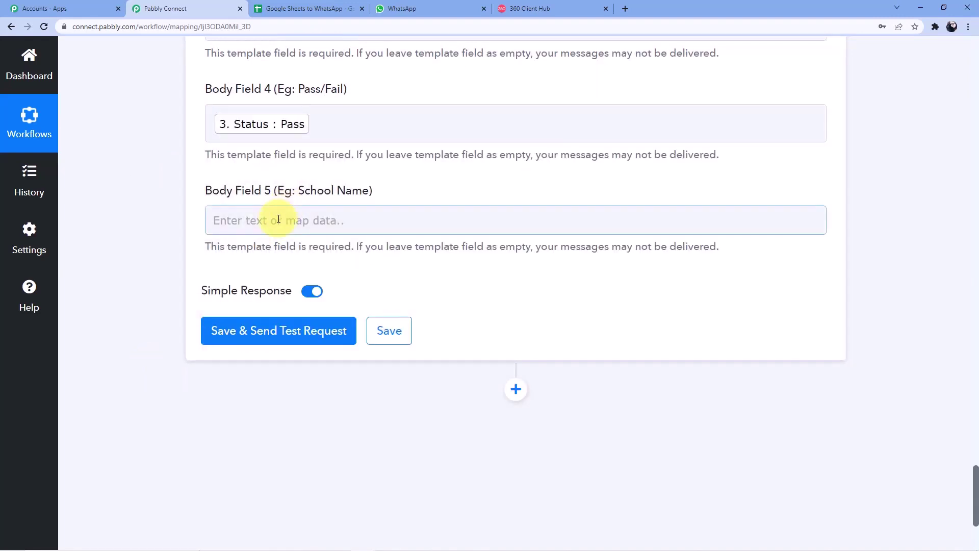
Step: Enter 'Pabbly Public School' as the school name in Body Field 5
{"action": "left_click", "coordinate": [278, 219]}
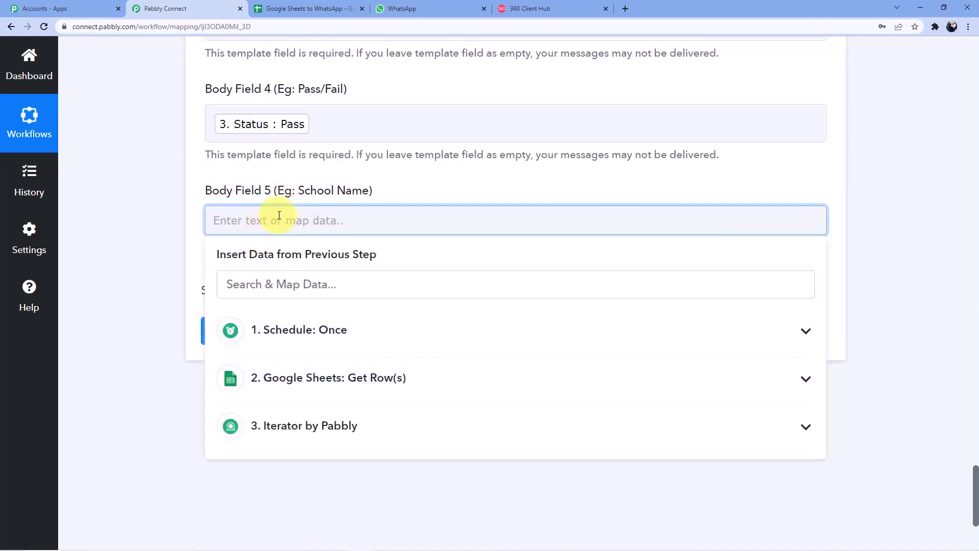
{"action": "left_click", "coordinate": [286, 9]}
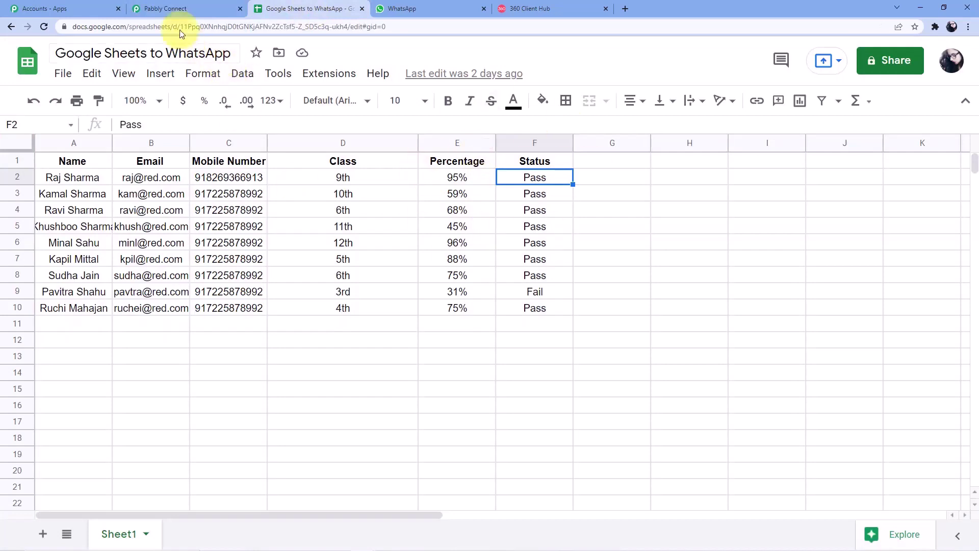
{"action": "left_click", "coordinate": [215, 9]}
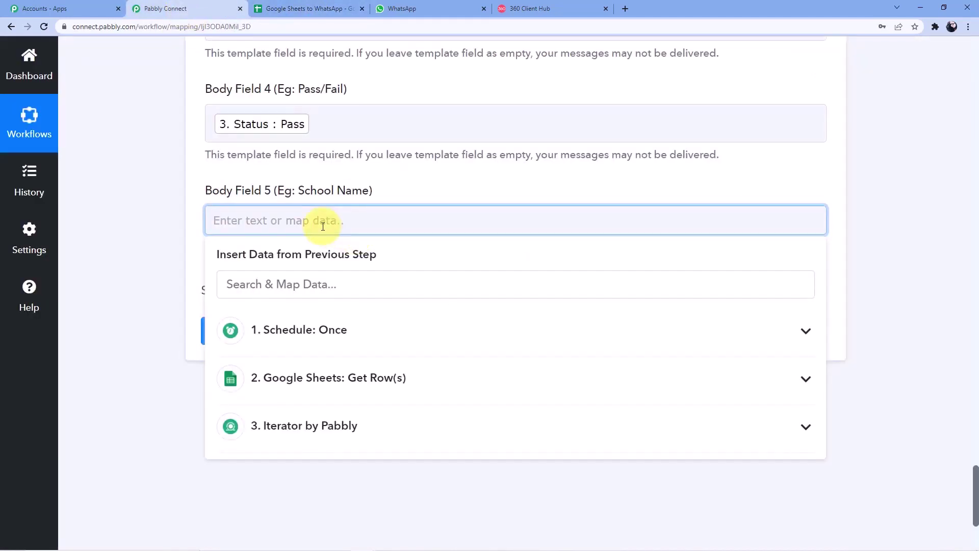
{"action": "type", "text": "Pabbly Public School"}
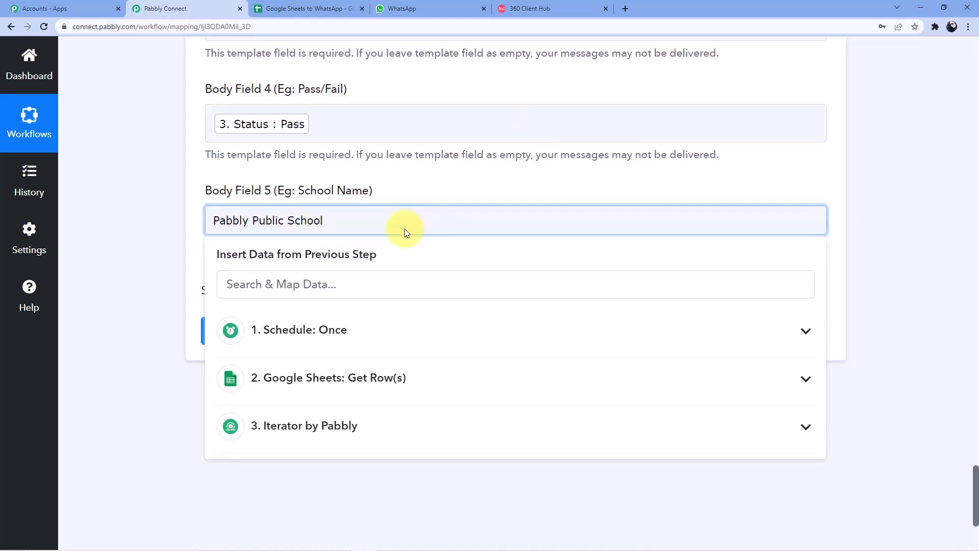
{"action": "left_click", "coordinate": [414, 179]}
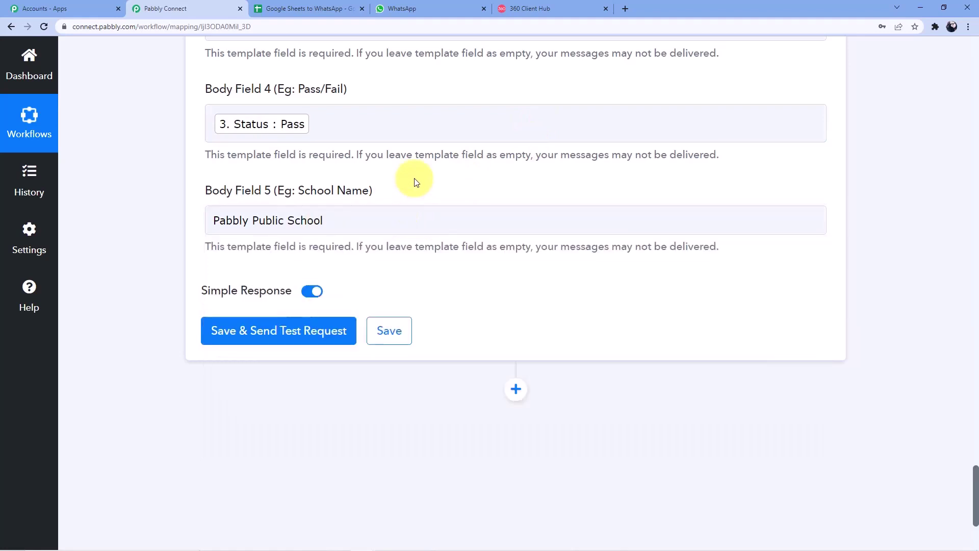
Step: Save the WhatsApp step and send a test request, then view the sheet and WhatsApp Web
{"action": "left_click", "coordinate": [246, 327]}
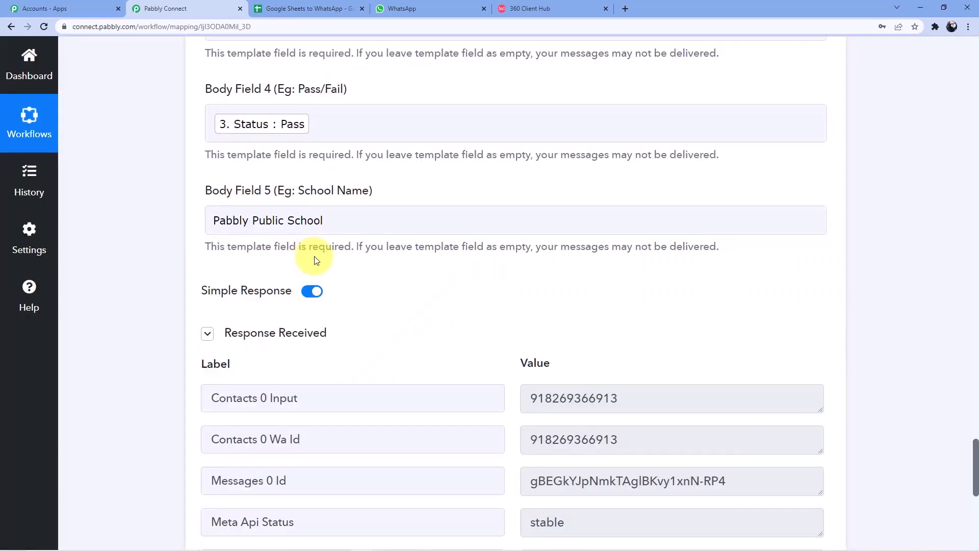
{"action": "left_click", "coordinate": [321, 9]}
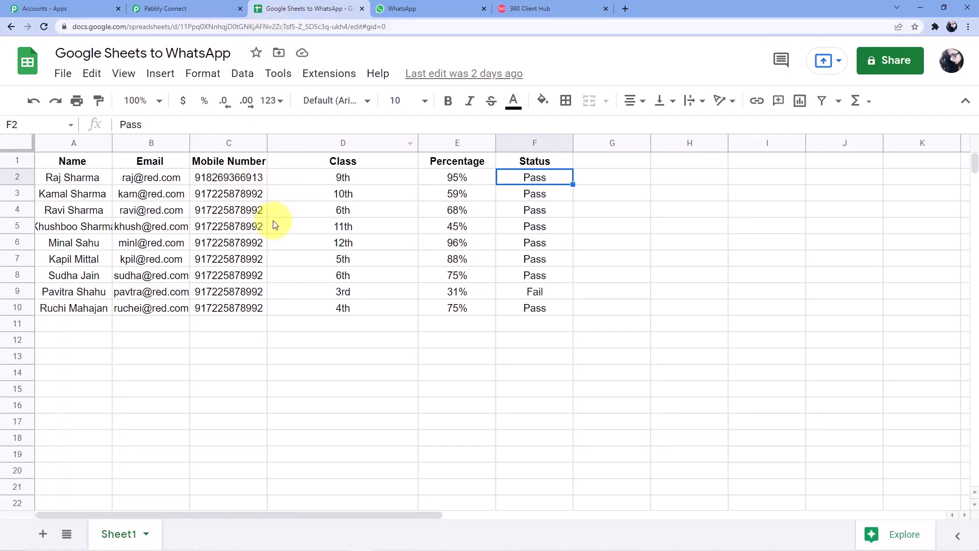
{"action": "left_click", "coordinate": [392, 7]}
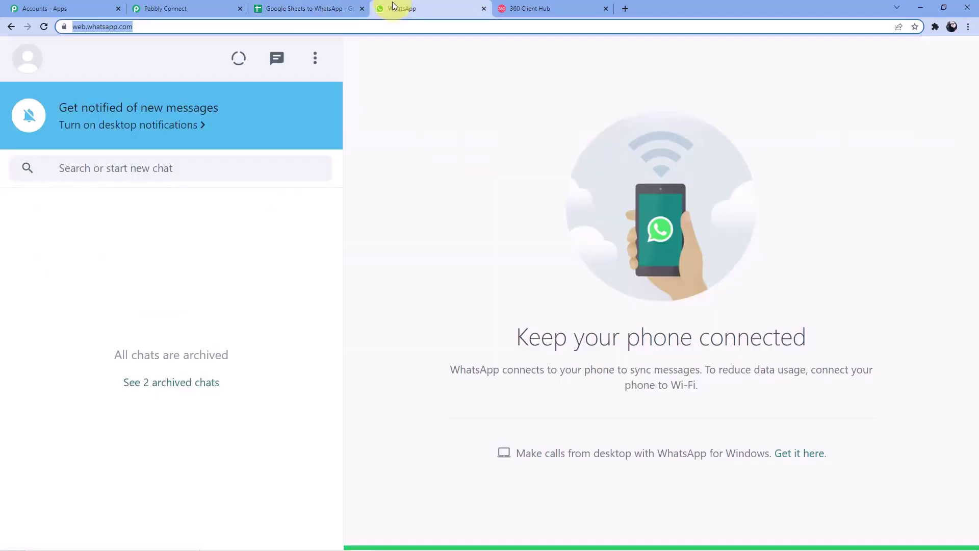
Step: Read the delivered 9th, 95%, Pass result message in WhatsApp Web, then return to the spreadsheet
{"action": "left_click", "coordinate": [193, 24]}
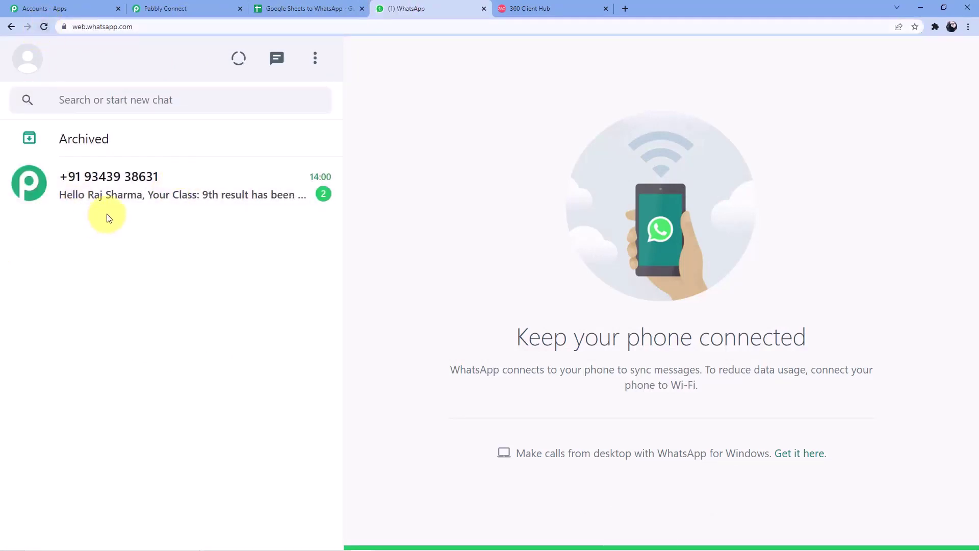
{"action": "left_click", "coordinate": [109, 196]}
{"action": "scroll", "coordinate": [496, 257], "scroll_direction": "down", "scroll_amount": 1}
{"action": "scroll", "coordinate": [489, 281], "scroll_direction": "down", "scroll_amount": 3}
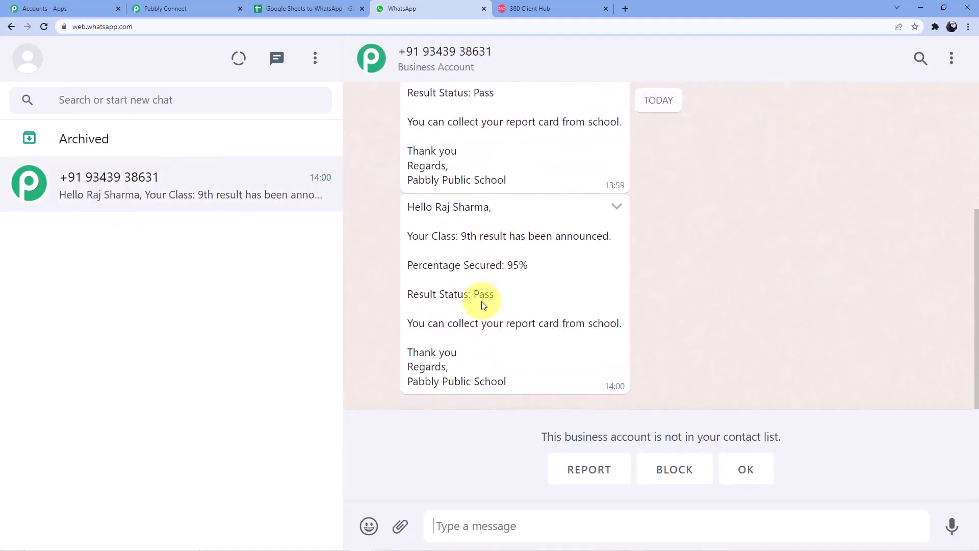
{"action": "scroll", "coordinate": [481, 304], "scroll_direction": "up", "scroll_amount": 1}
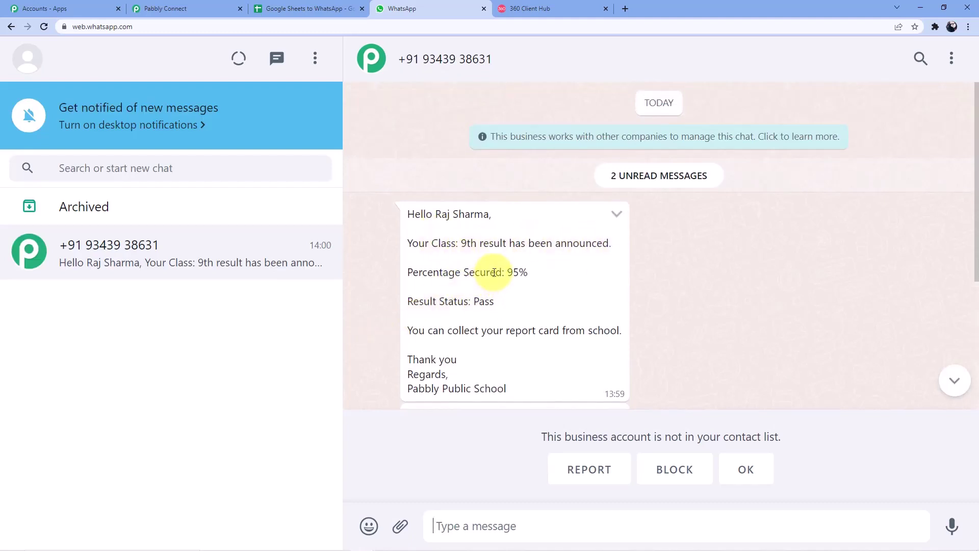
{"action": "scroll", "coordinate": [489, 301], "scroll_direction": "down", "scroll_amount": 1}
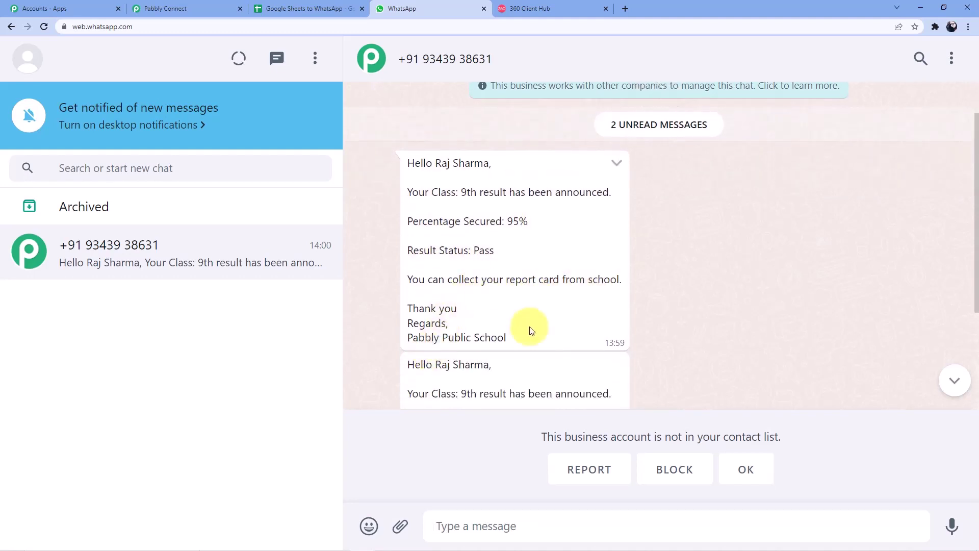
{"action": "left_click", "coordinate": [311, 9]}
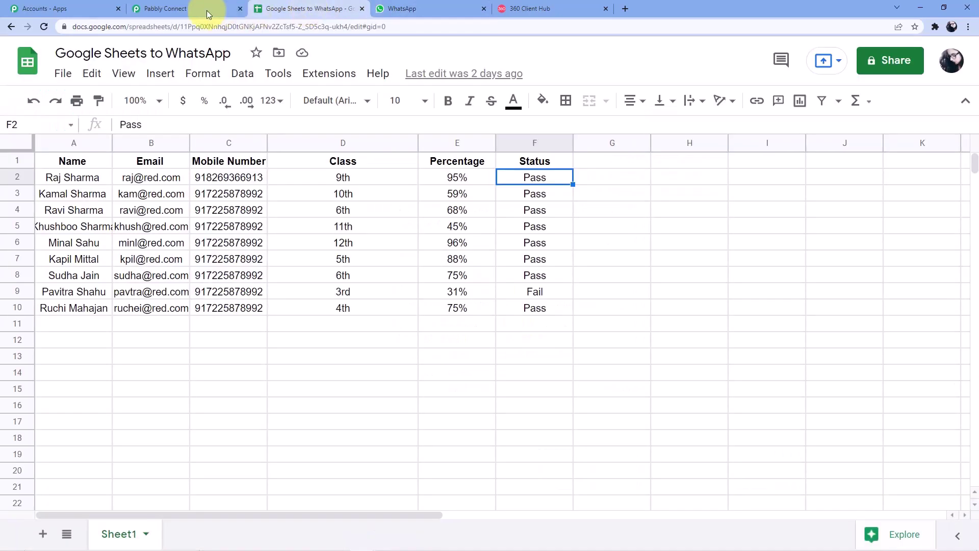
Step: Back in Pabbly Connect, collapse the Schedule, Iterator and WhatsApp template message step cards
{"action": "left_click", "coordinate": [206, 10]}
{"action": "left_click_drag", "start_coordinate": [975, 472], "coordinate": [972, 65]}
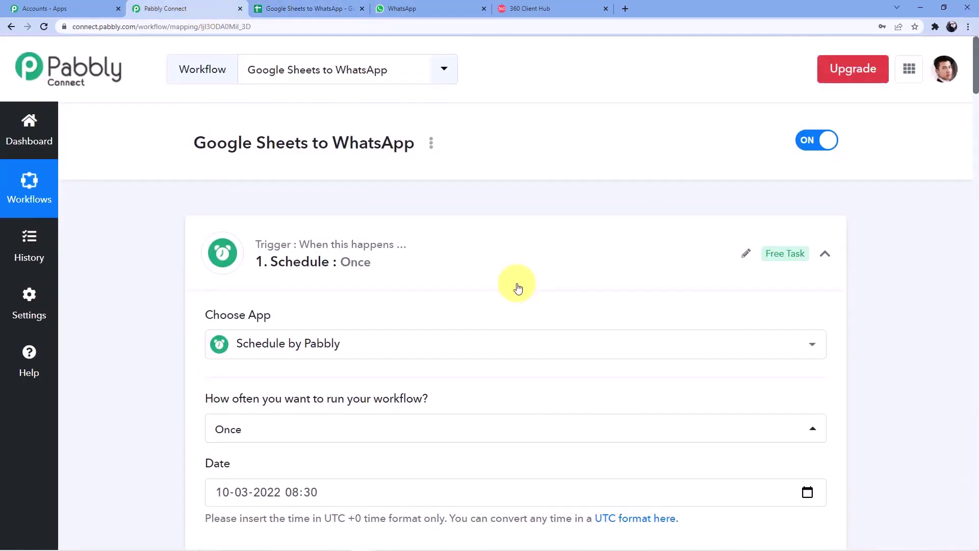
{"action": "left_click", "coordinate": [464, 247]}
{"action": "scroll", "coordinate": [383, 230], "scroll_direction": "down", "scroll_amount": 2}
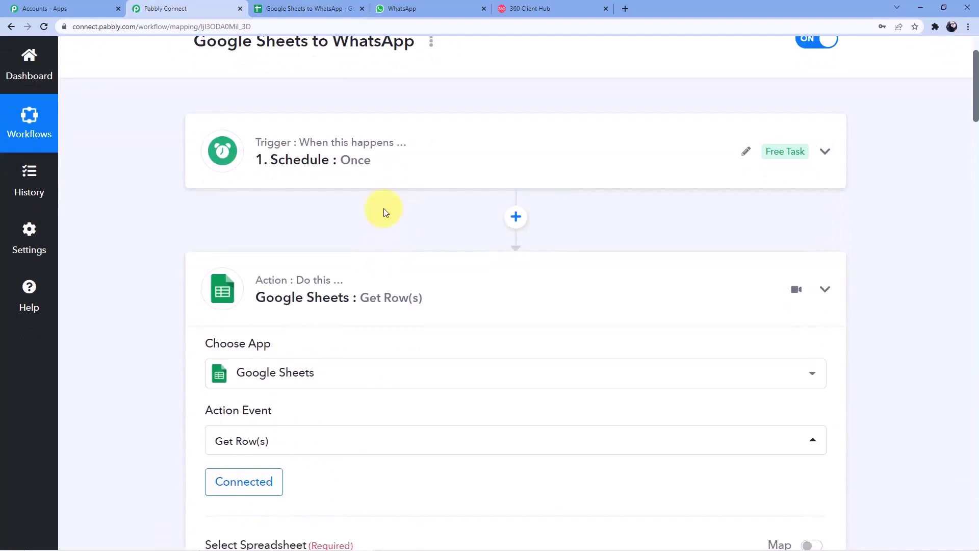
{"action": "scroll", "coordinate": [384, 208], "scroll_direction": "down", "scroll_amount": 4}
{"action": "left_click", "coordinate": [383, 209]}
{"action": "scroll", "coordinate": [366, 241], "scroll_direction": "down", "scroll_amount": 1}
{"action": "scroll", "coordinate": [367, 245], "scroll_direction": "down", "scroll_amount": 2}
{"action": "left_click", "coordinate": [373, 193]}
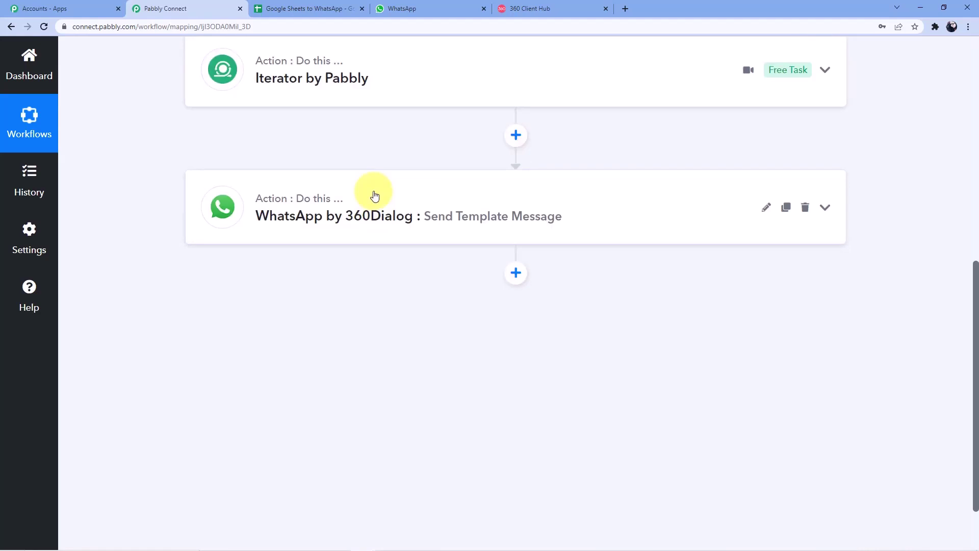
{"action": "scroll", "coordinate": [401, 235], "scroll_direction": "up", "scroll_amount": 9}
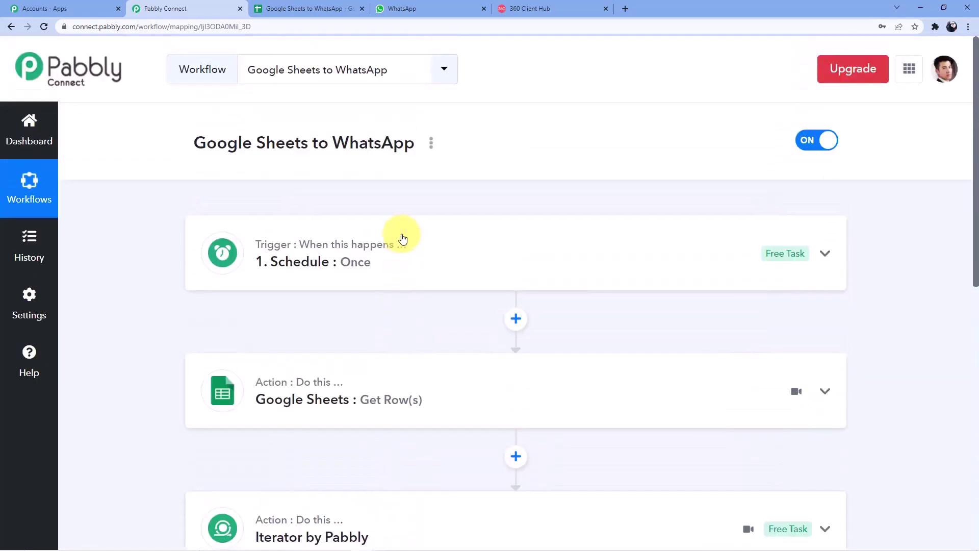
{"action": "scroll", "coordinate": [401, 236], "scroll_direction": "down", "scroll_amount": 2}
{"action": "scroll", "coordinate": [400, 228], "scroll_direction": "up", "scroll_amount": 1}
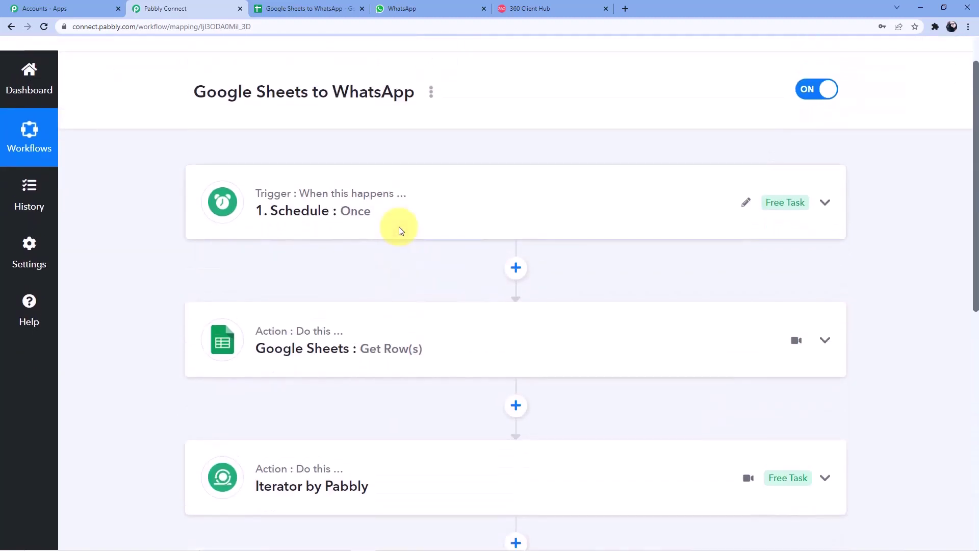
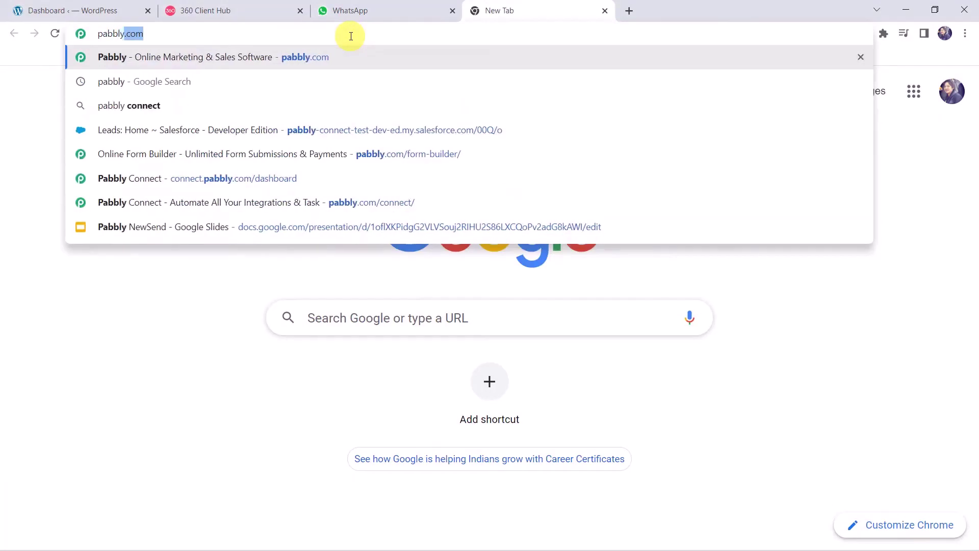
Step: Go from pabbly.com through Products > Pabbly Connect and Sign In to the Pabbly Connect dashboard
{"action": "key", "text": "Return"}
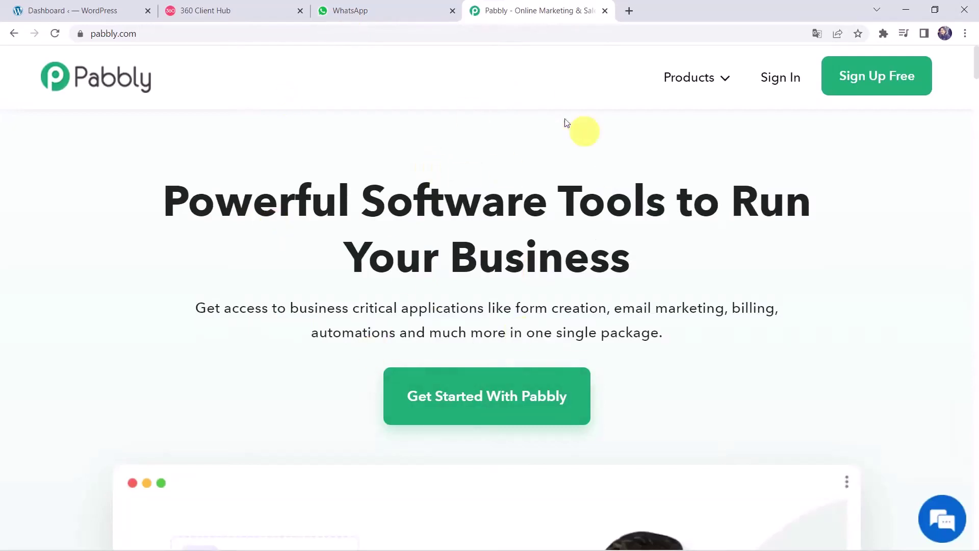
{"action": "mouse_move", "coordinate": [683, 87]}
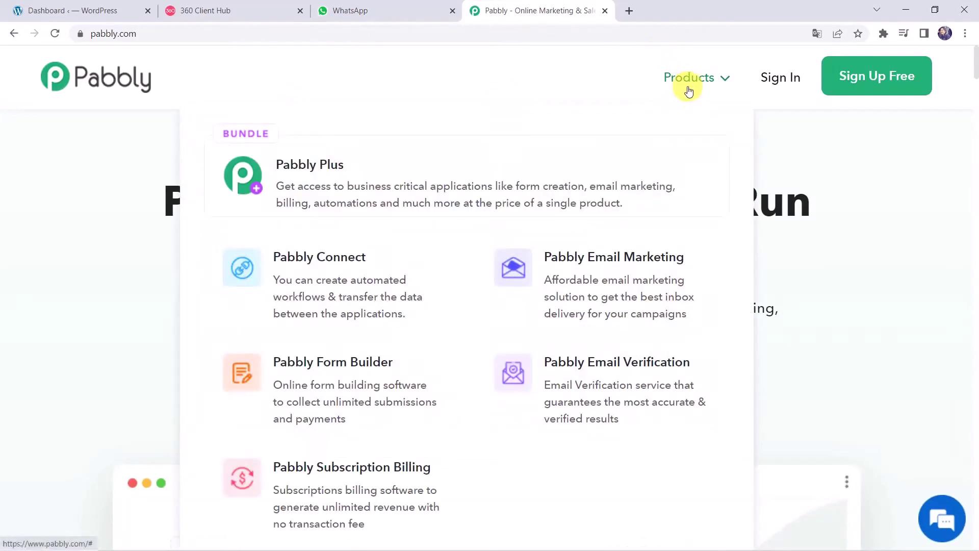
{"action": "left_click", "coordinate": [334, 297]}
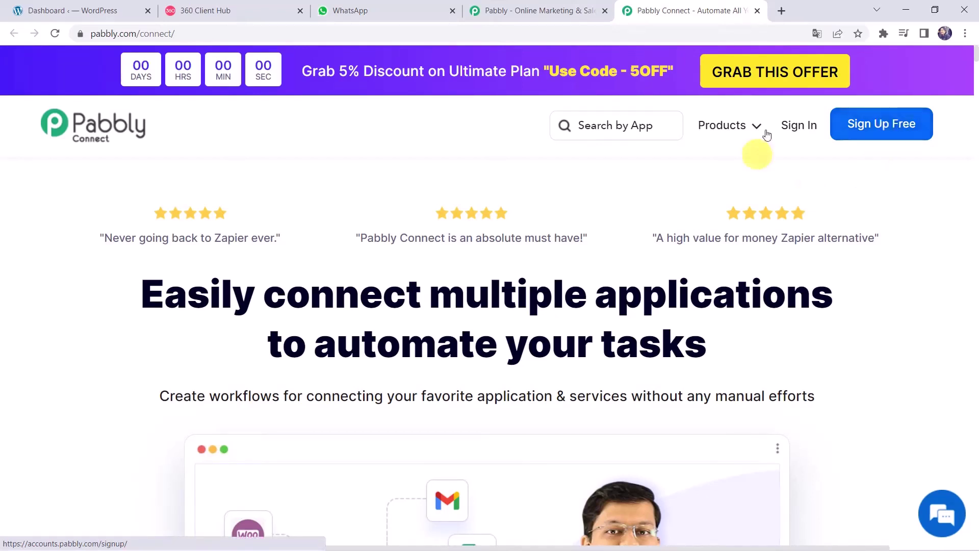
{"action": "left_click", "coordinate": [790, 130]}
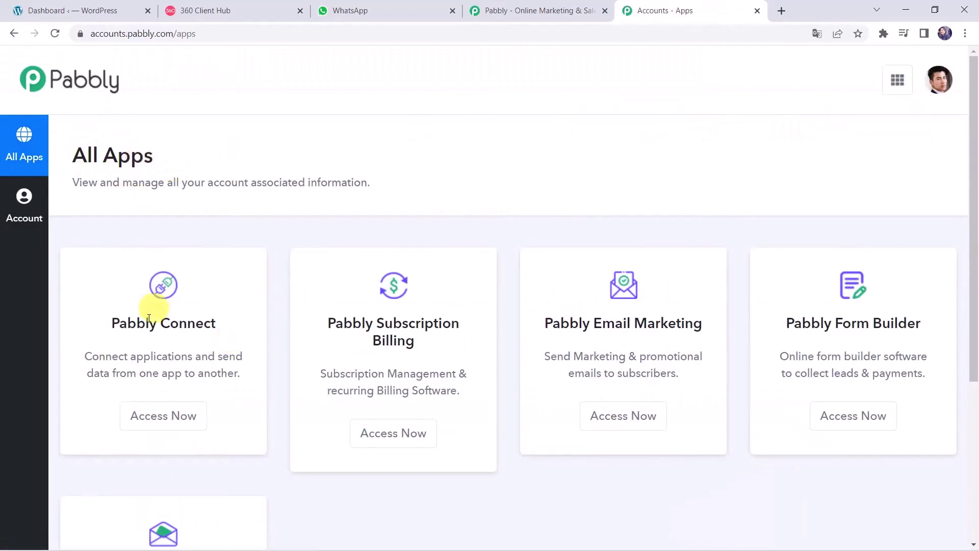
{"action": "left_click", "coordinate": [171, 415]}
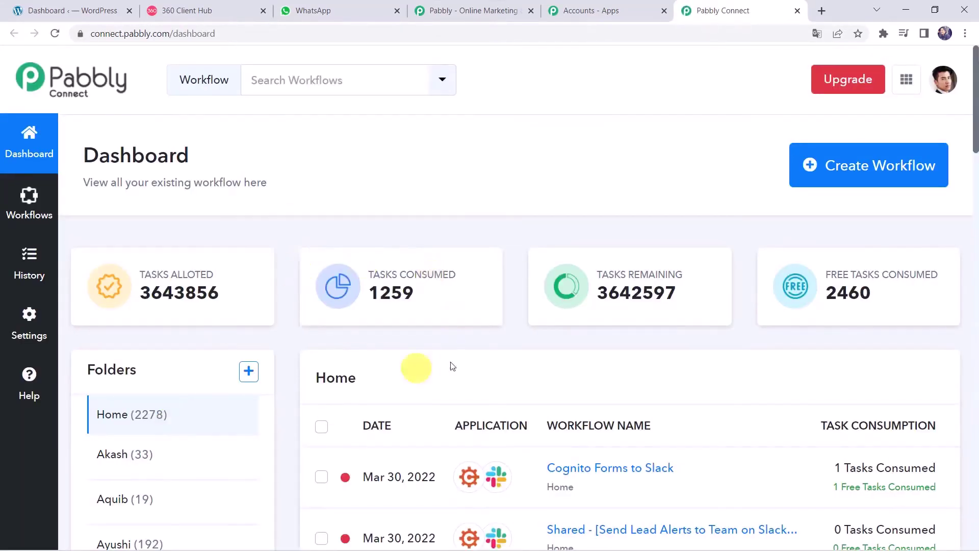
{"action": "scroll", "coordinate": [329, 293], "scroll_direction": "down", "scroll_amount": 5}
{"action": "scroll", "coordinate": [328, 293], "scroll_direction": "up", "scroll_amount": 1}
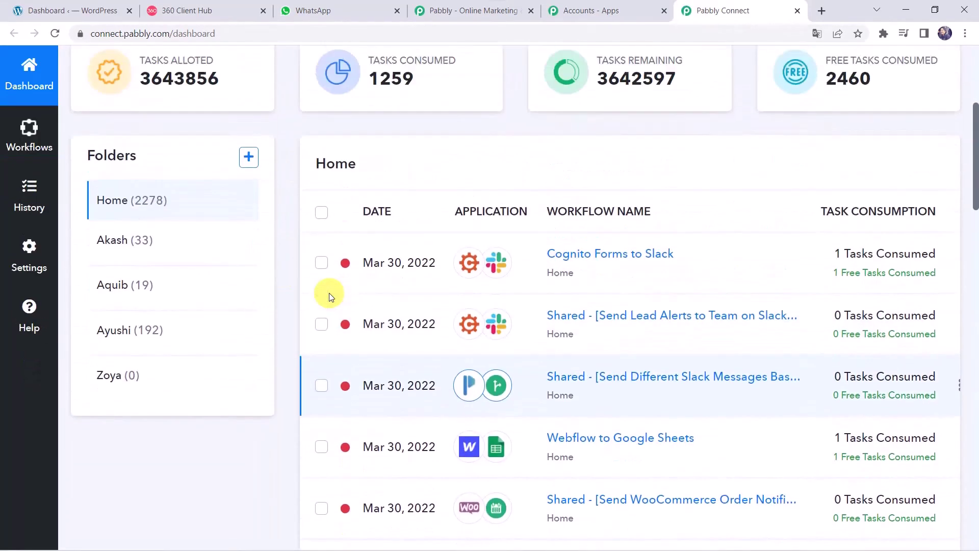
{"action": "scroll", "coordinate": [329, 293], "scroll_direction": "up", "scroll_amount": 4}
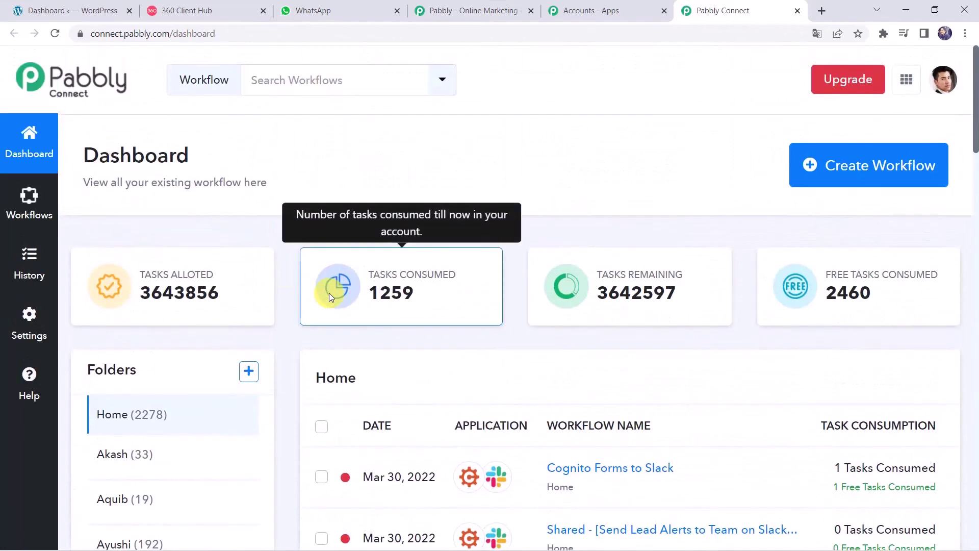
Step: Create a workflow named 'WooCommerce to WhatsApp Integration' and collapse its trigger step
{"action": "left_click", "coordinate": [874, 169]}
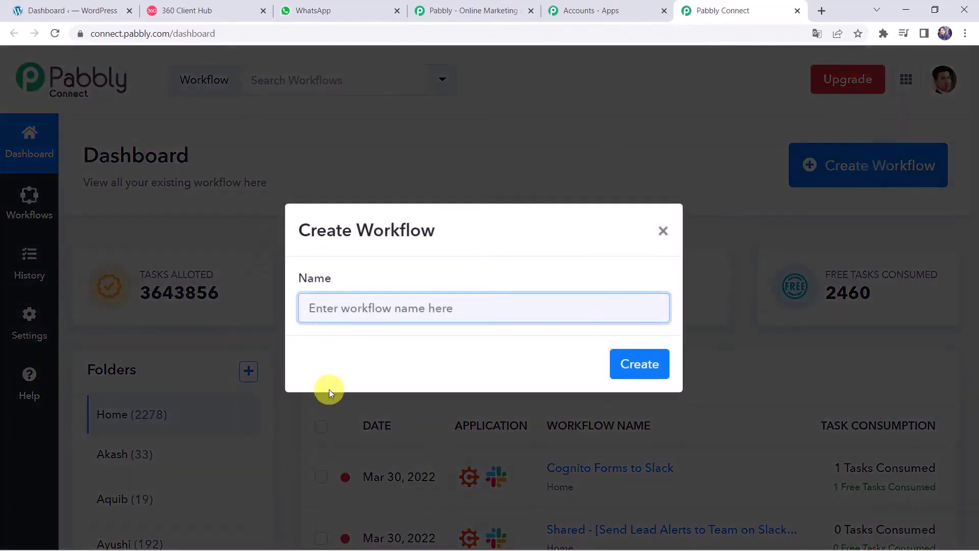
{"action": "left_click", "coordinate": [385, 306]}
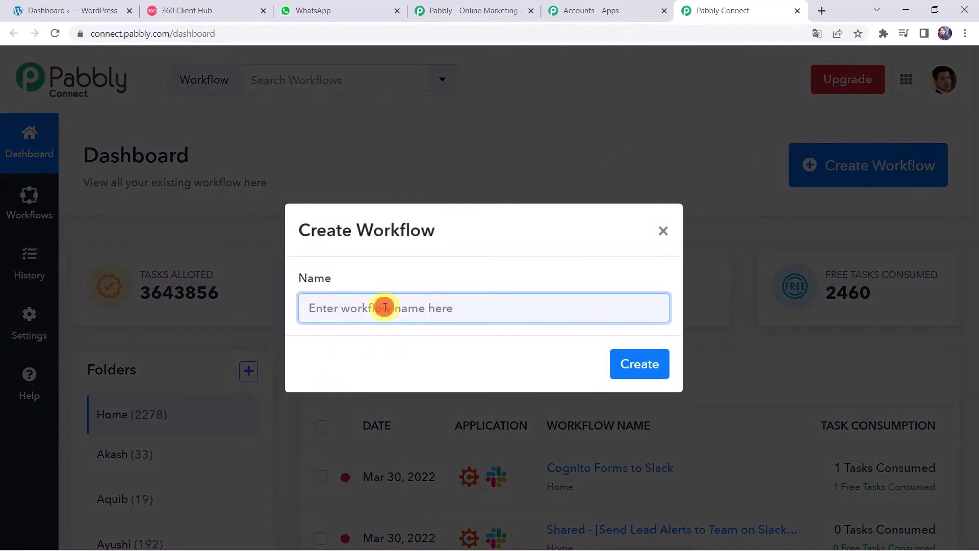
{"action": "type", "text": "WooCommerce to WhatsApp Integration"}
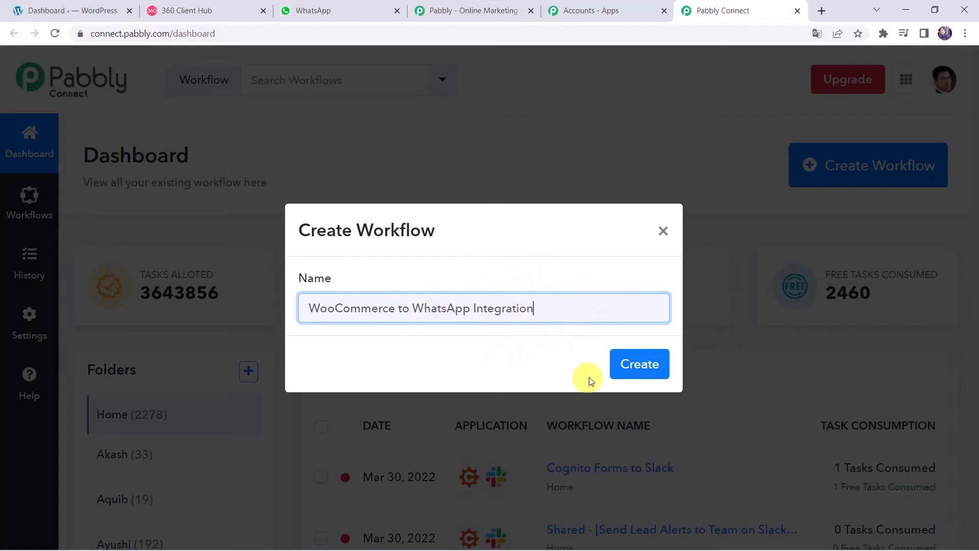
{"action": "left_click", "coordinate": [639, 365]}
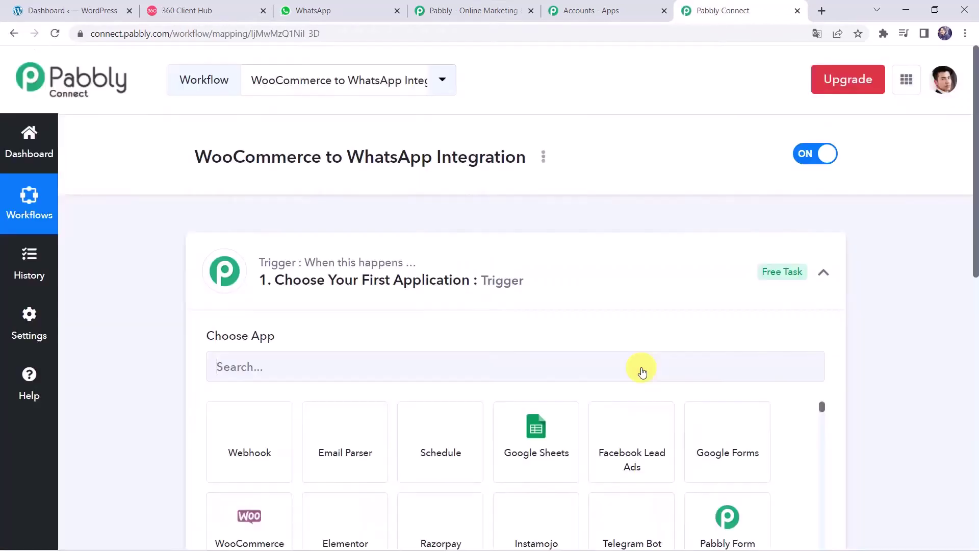
{"action": "left_click", "coordinate": [544, 290]}
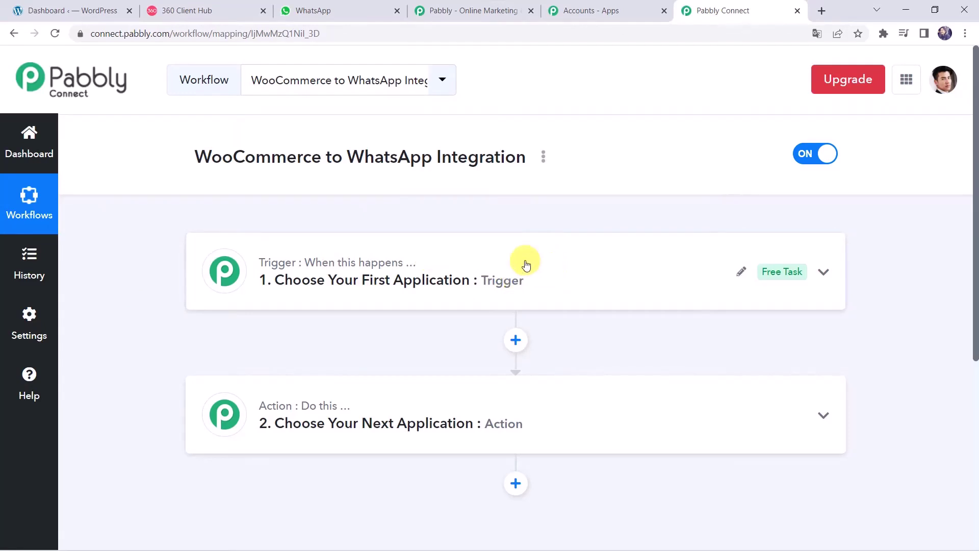
Step: Set the trigger to WooCommerce's New Order Created event and copy its webhook URL
{"action": "left_click", "coordinate": [525, 262]}
{"action": "left_click", "coordinate": [229, 367]}
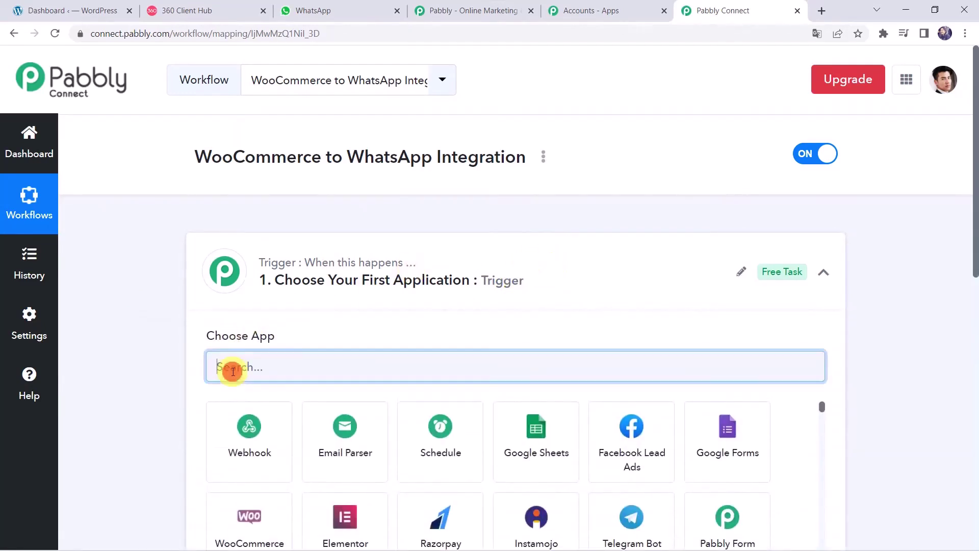
{"action": "type", "text": "WooCo"}
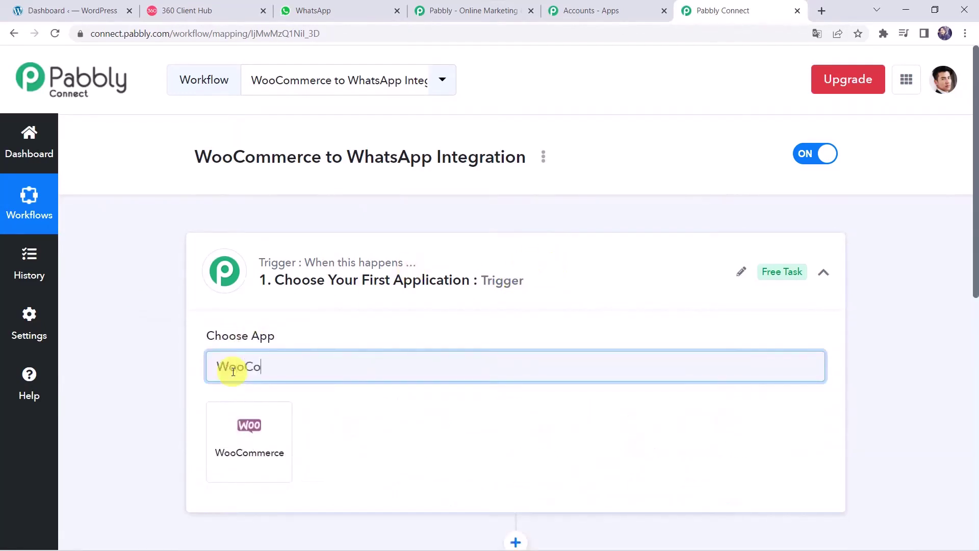
{"action": "left_click", "coordinate": [250, 482]}
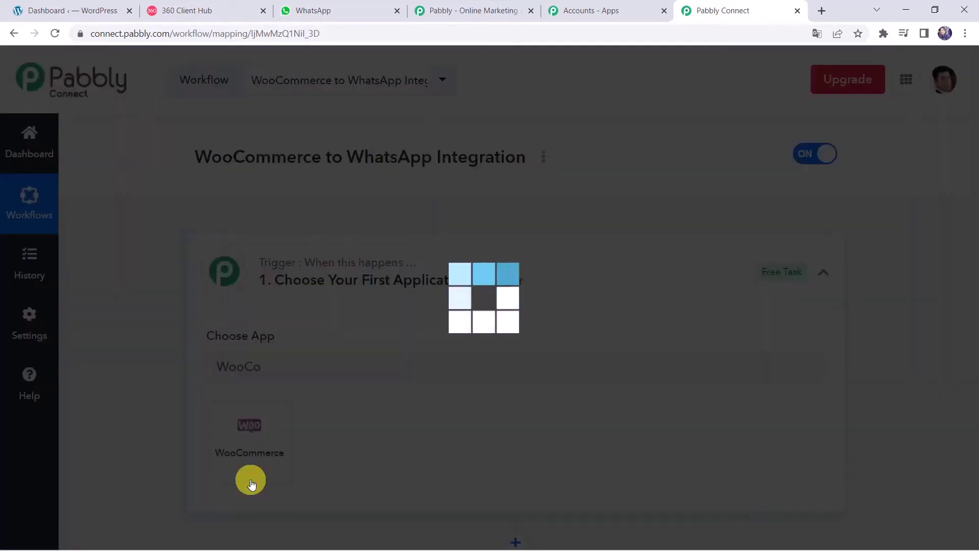
{"action": "scroll", "coordinate": [204, 357], "scroll_direction": "down", "scroll_amount": 2}
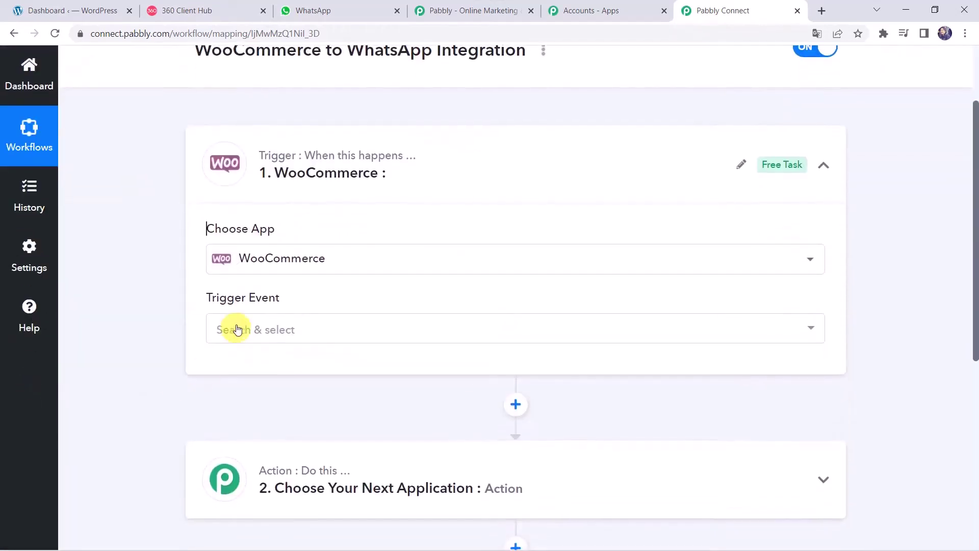
{"action": "left_click", "coordinate": [234, 327]}
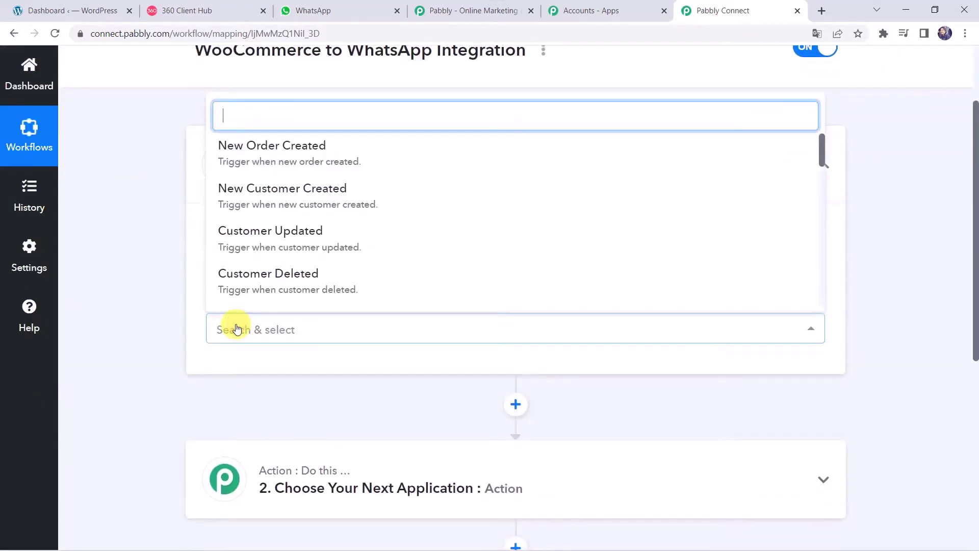
{"action": "left_click", "coordinate": [286, 149]}
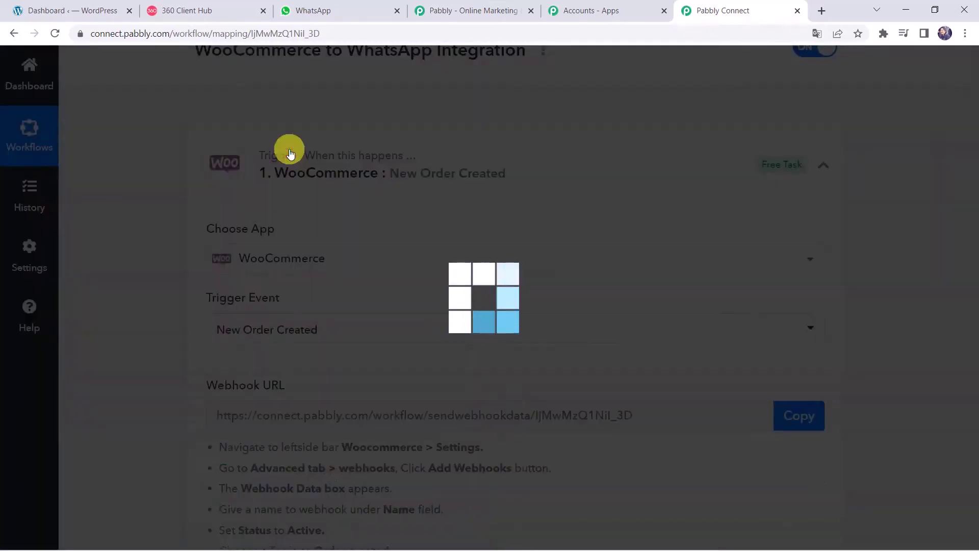
{"action": "scroll", "coordinate": [98, 361], "scroll_direction": "down", "scroll_amount": 5}
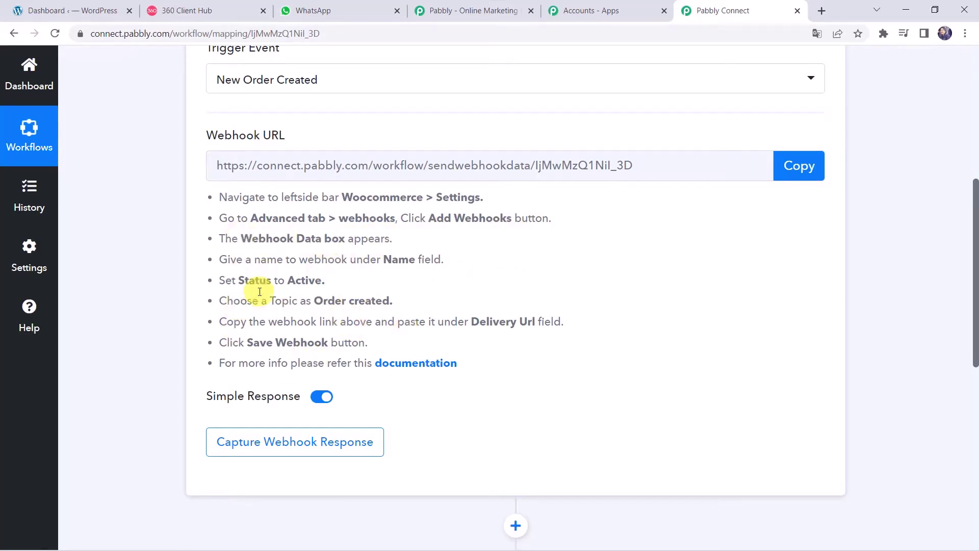
{"action": "left_click", "coordinate": [815, 168]}
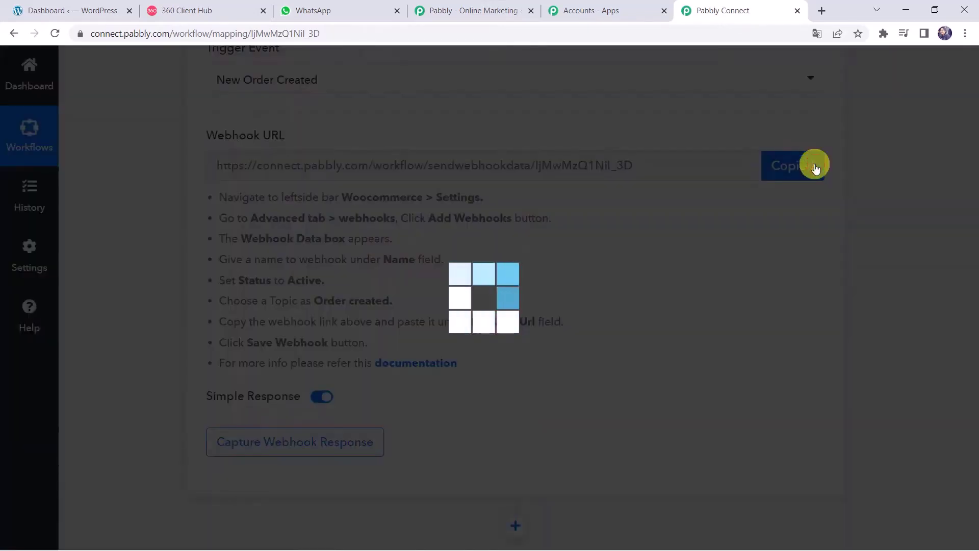
Step: Open a blank Add webhook form under WooCommerce Settings > Advanced > Webhooks
{"action": "left_click", "coordinate": [94, 8]}
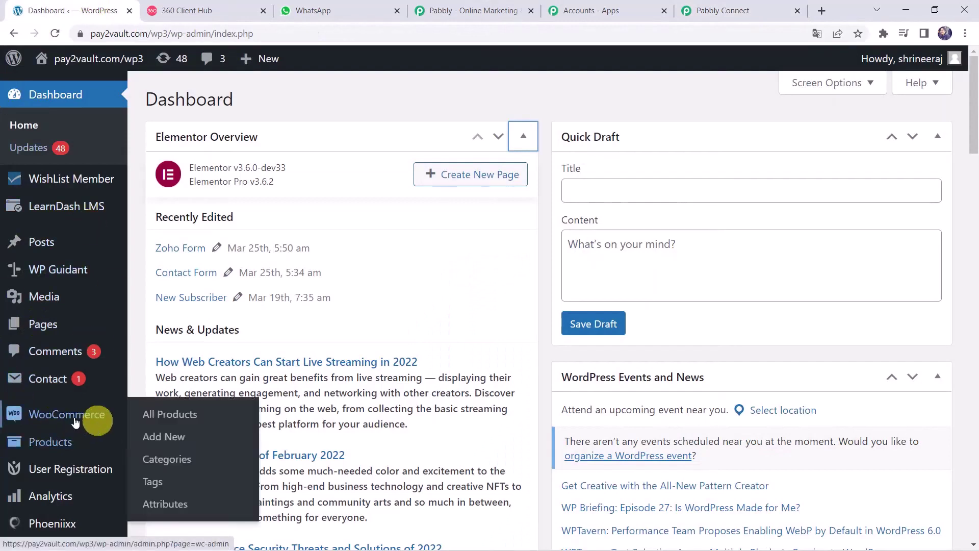
{"action": "mouse_move", "coordinate": [74, 422]}
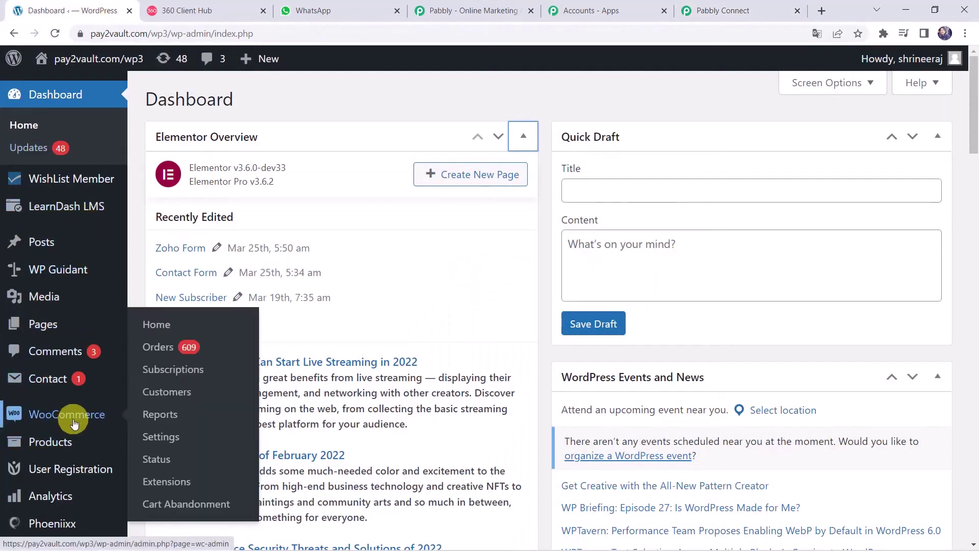
{"action": "left_click", "coordinate": [172, 441]}
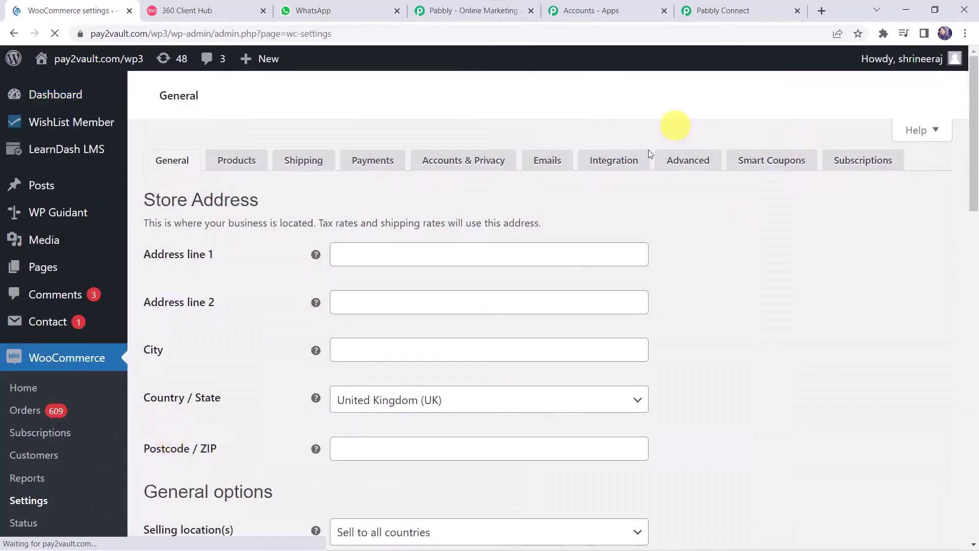
{"action": "left_click", "coordinate": [693, 160]}
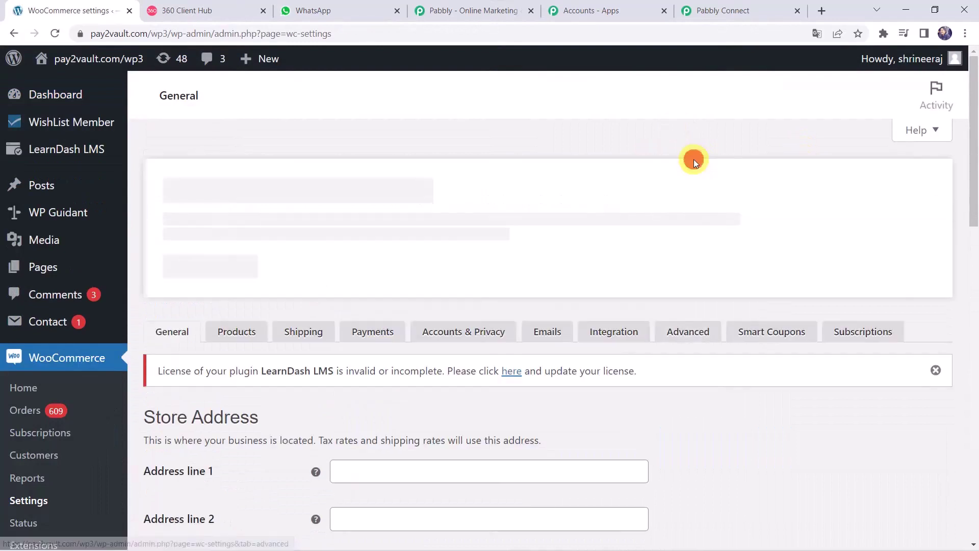
{"action": "left_click", "coordinate": [688, 341]}
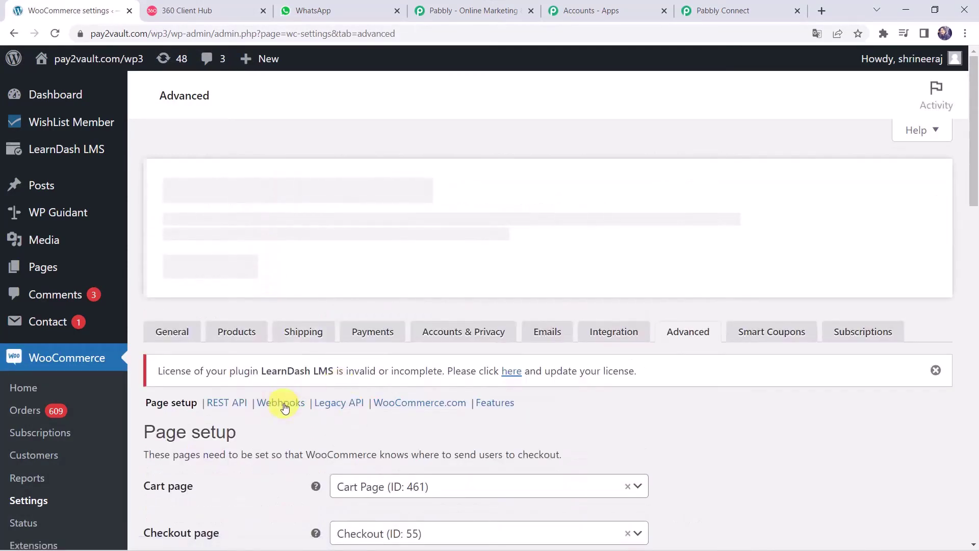
{"action": "left_click", "coordinate": [282, 408]}
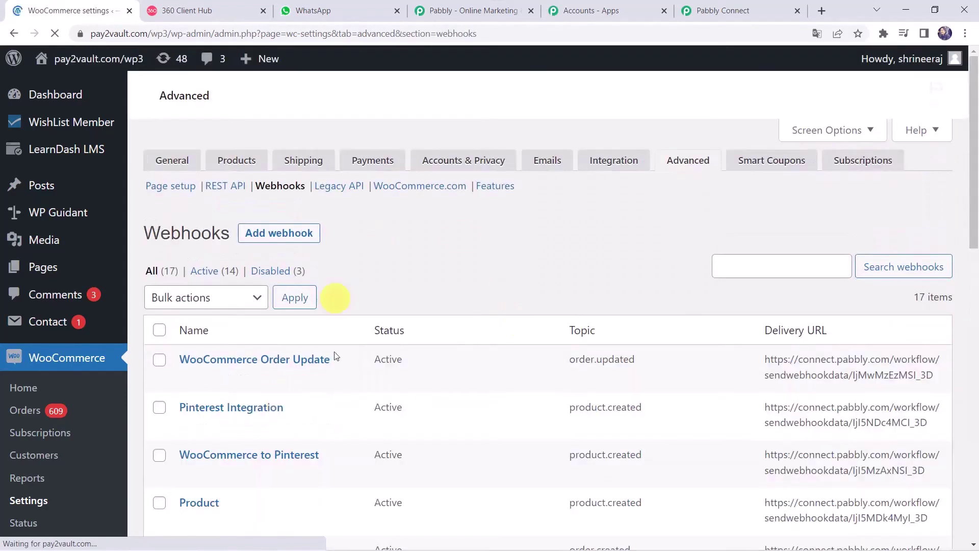
{"action": "scroll", "coordinate": [602, 494], "scroll_direction": "down", "scroll_amount": 1}
{"action": "scroll", "coordinate": [601, 493], "scroll_direction": "down", "scroll_amount": 4}
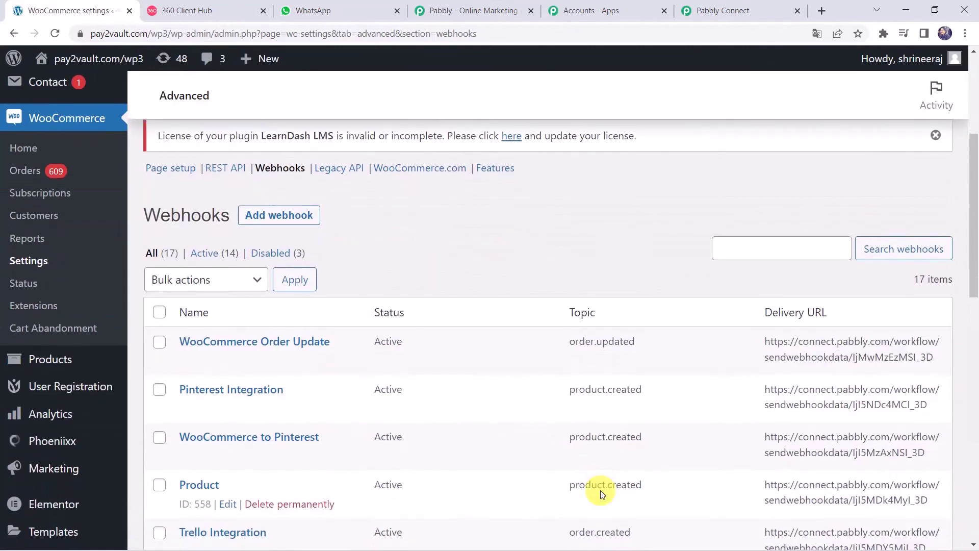
{"action": "left_click", "coordinate": [307, 224]}
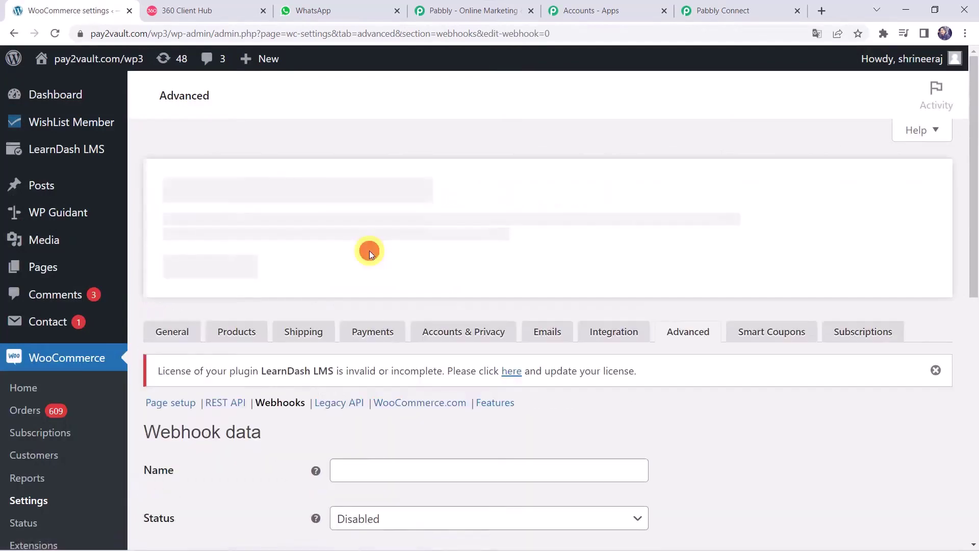
Step: Name the webhook 'WhatsApp Integration', with Status Active and Topic Order created
{"action": "scroll", "coordinate": [319, 387], "scroll_direction": "down", "scroll_amount": 5}
{"action": "left_click", "coordinate": [356, 179]}
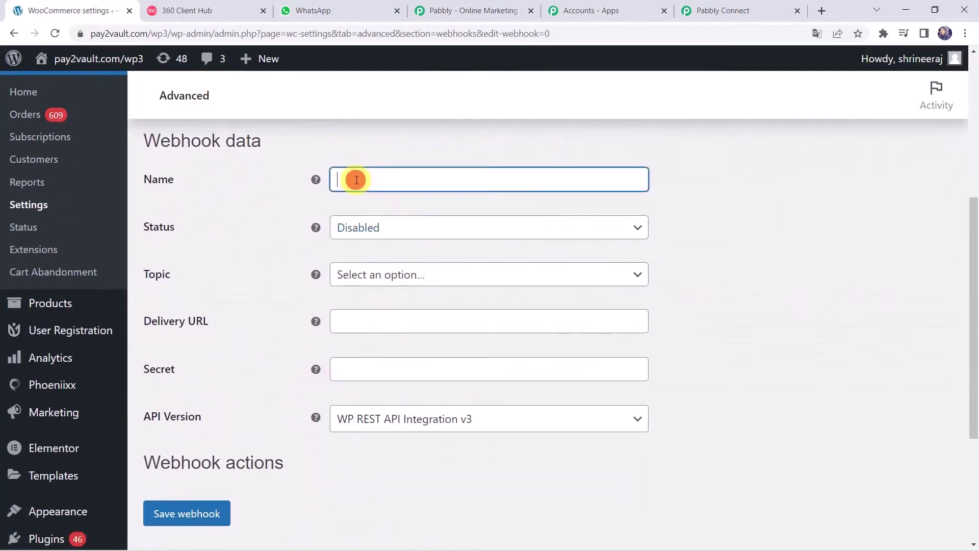
{"action": "type", "text": "WhatsApp Integration"}
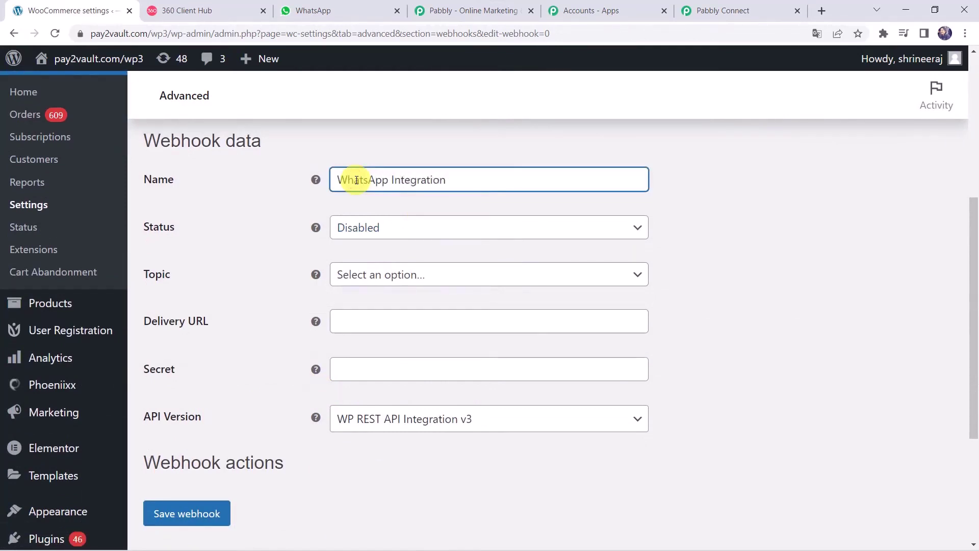
{"action": "left_click", "coordinate": [351, 226]}
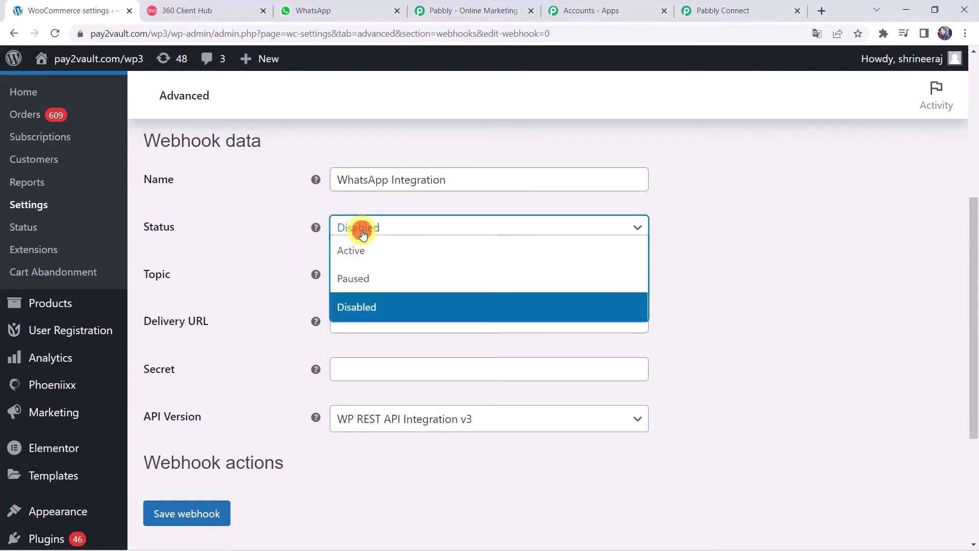
{"action": "left_click", "coordinate": [347, 265]}
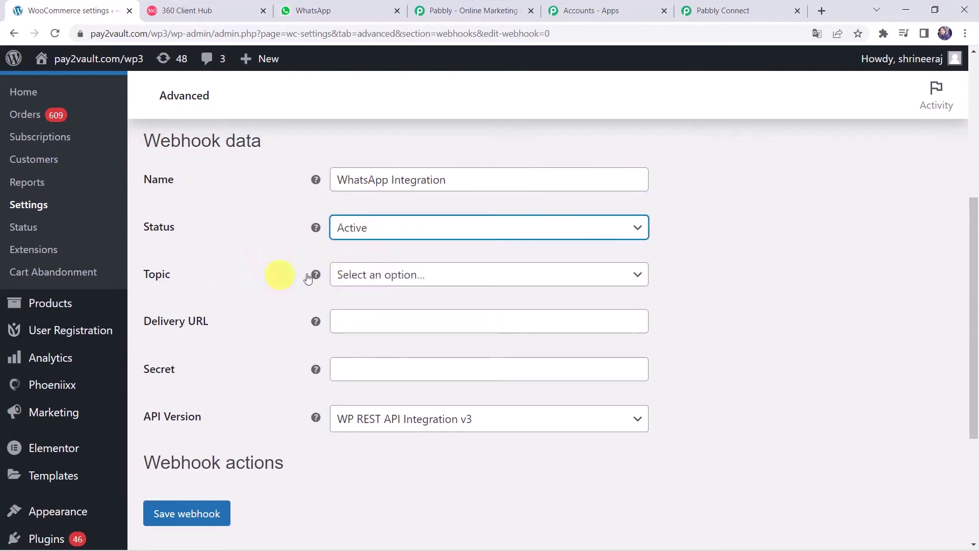
{"action": "left_click", "coordinate": [386, 275]}
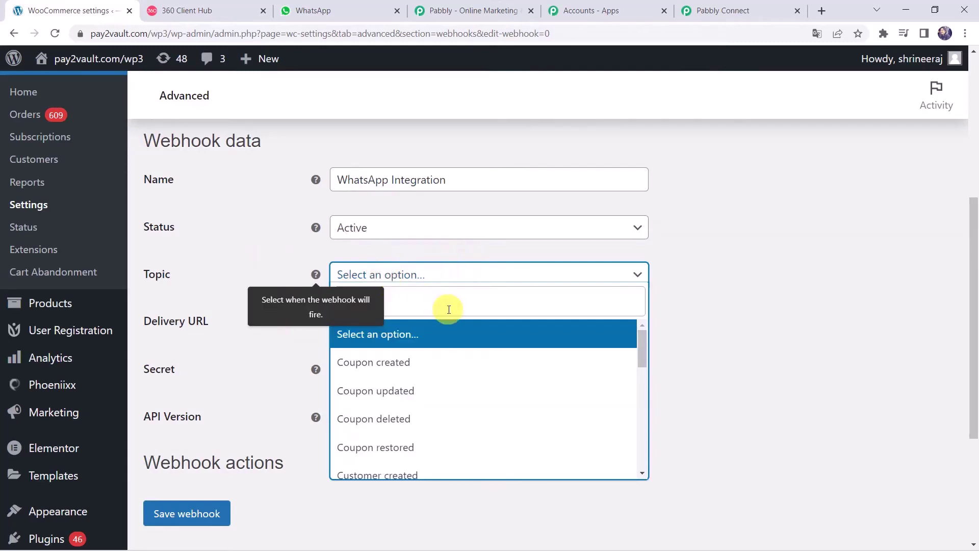
{"action": "type", "text": "order"}
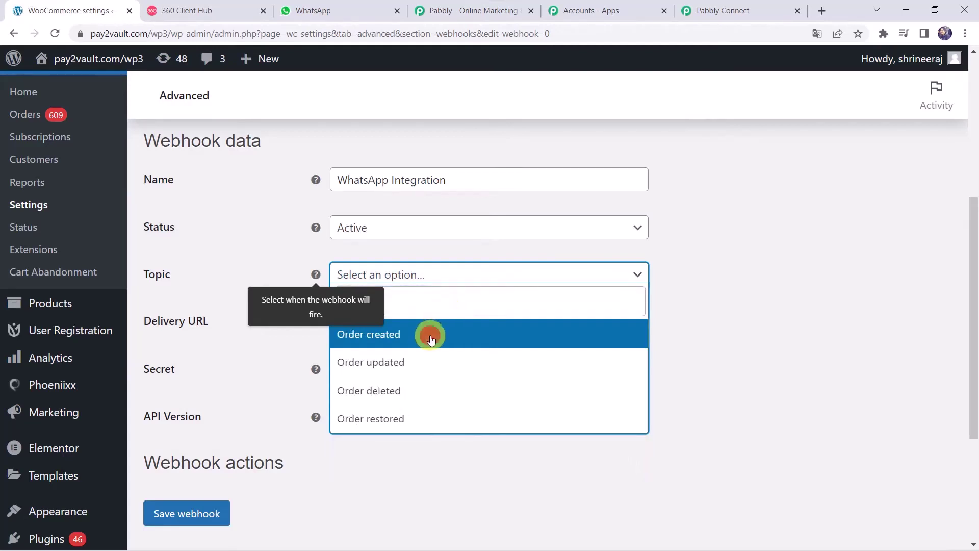
{"action": "left_click", "coordinate": [430, 334]}
Step: Paste the Pabbly webhook URL as the Delivery URL and save the webhook
{"action": "left_click", "coordinate": [754, 332]}
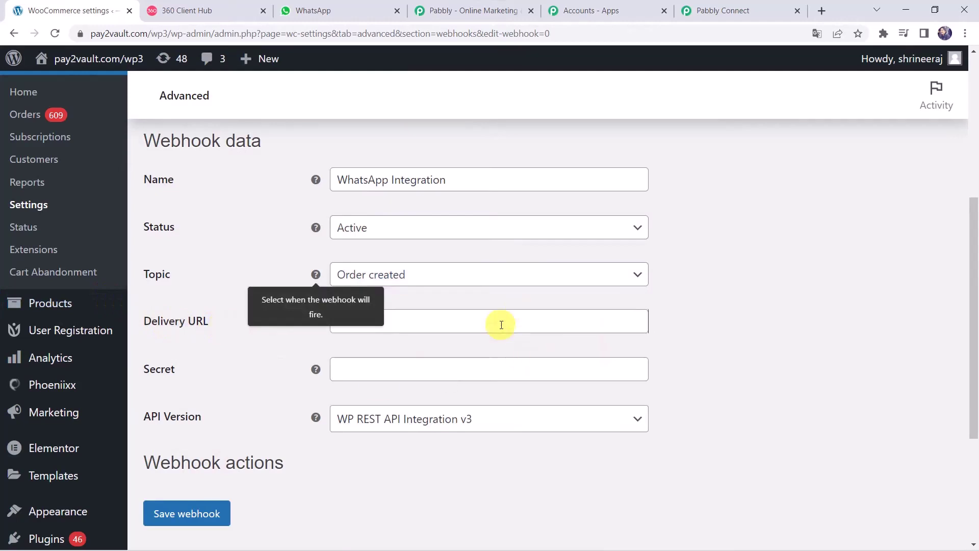
{"action": "left_click", "coordinate": [544, 328]}
{"action": "right_click", "coordinate": [544, 328]}
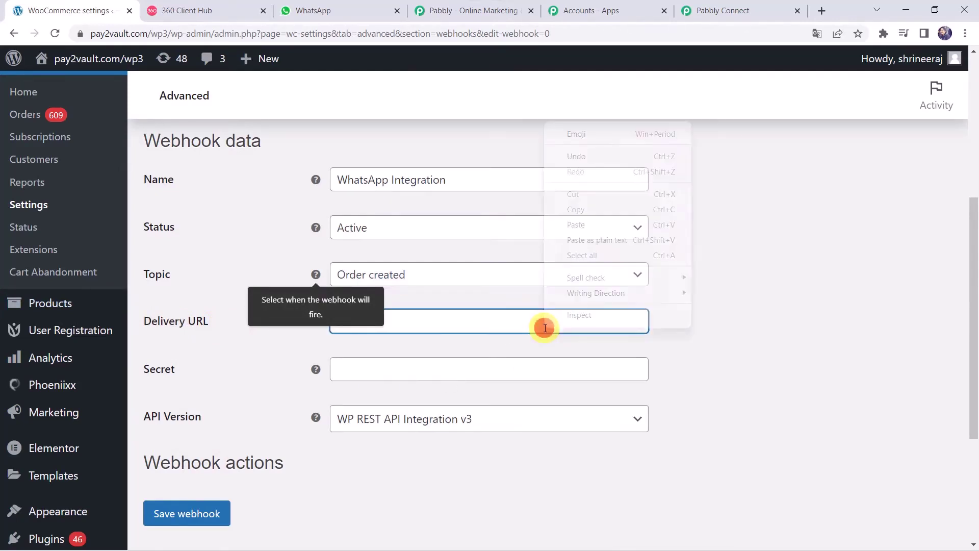
{"action": "left_click", "coordinate": [576, 224]}
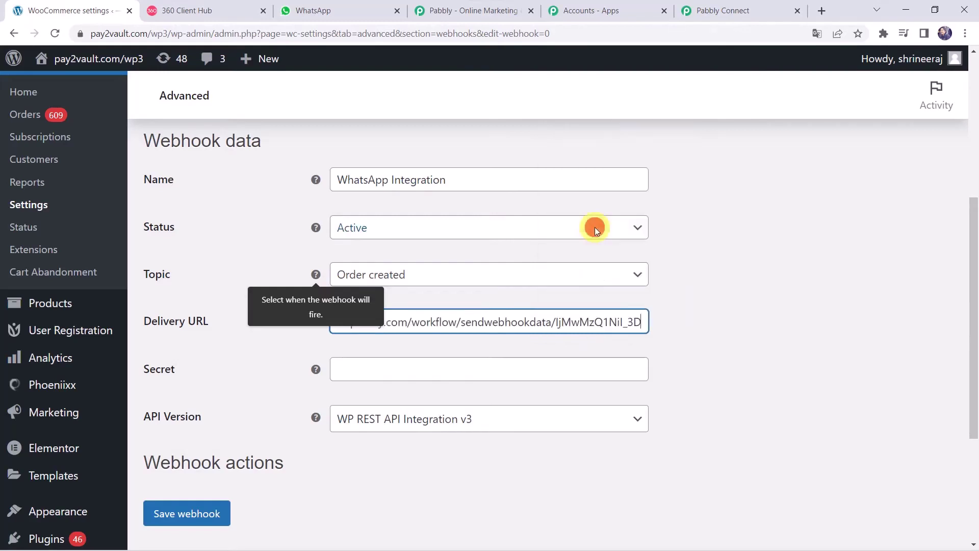
{"action": "left_click", "coordinate": [789, 378]}
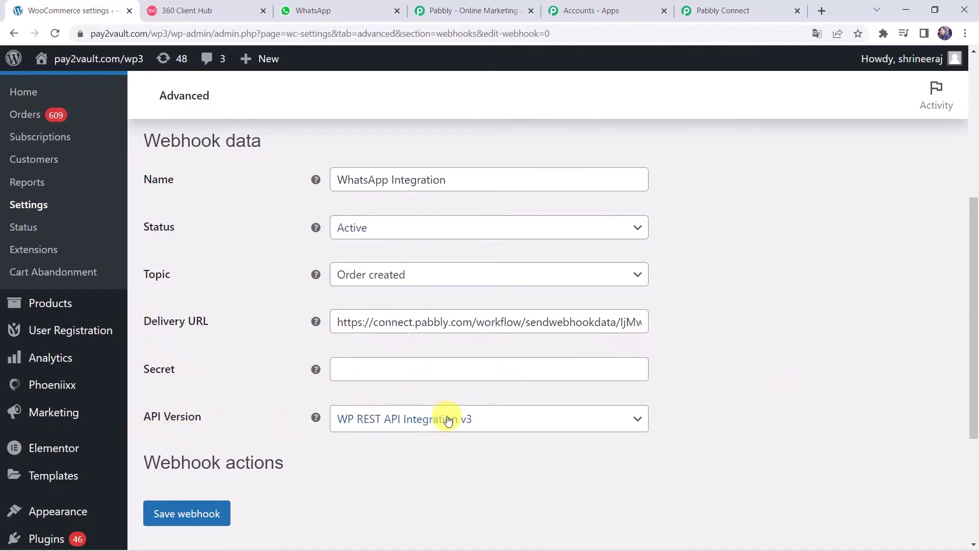
{"action": "left_click", "coordinate": [182, 518]}
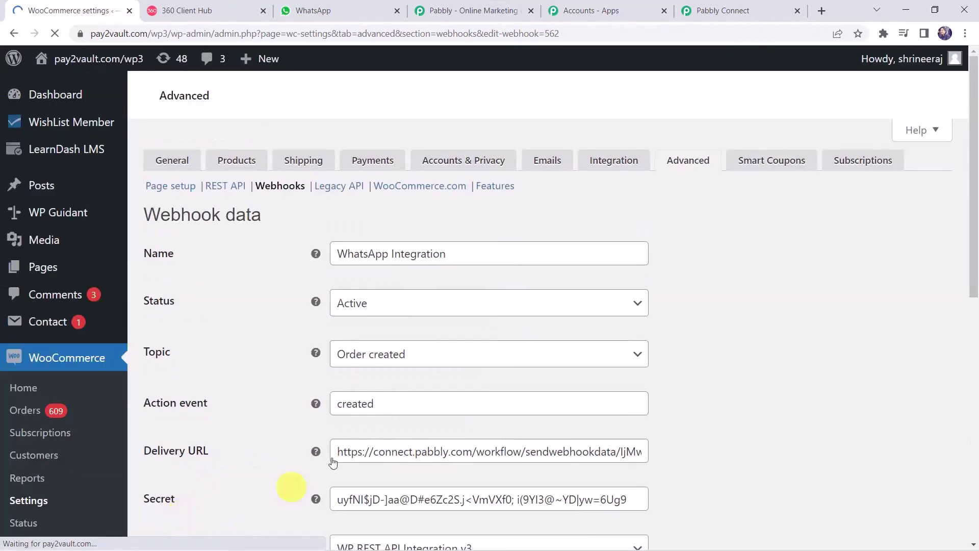
{"action": "scroll", "coordinate": [266, 424], "scroll_direction": "down", "scroll_amount": 10}
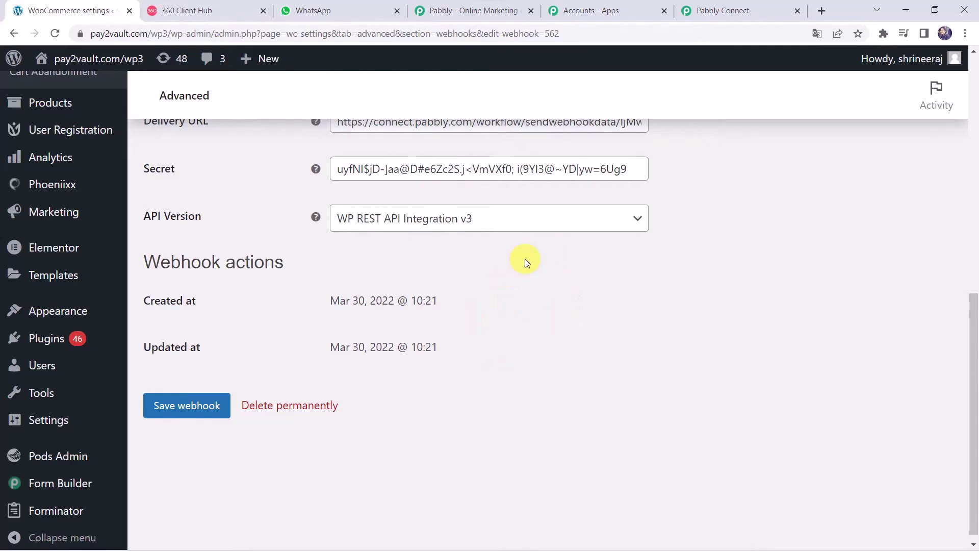
Step: Re-capture the webhook response in Pabbly Connect, then return to the WooCommerce webhook settings
{"action": "left_click", "coordinate": [722, 4]}
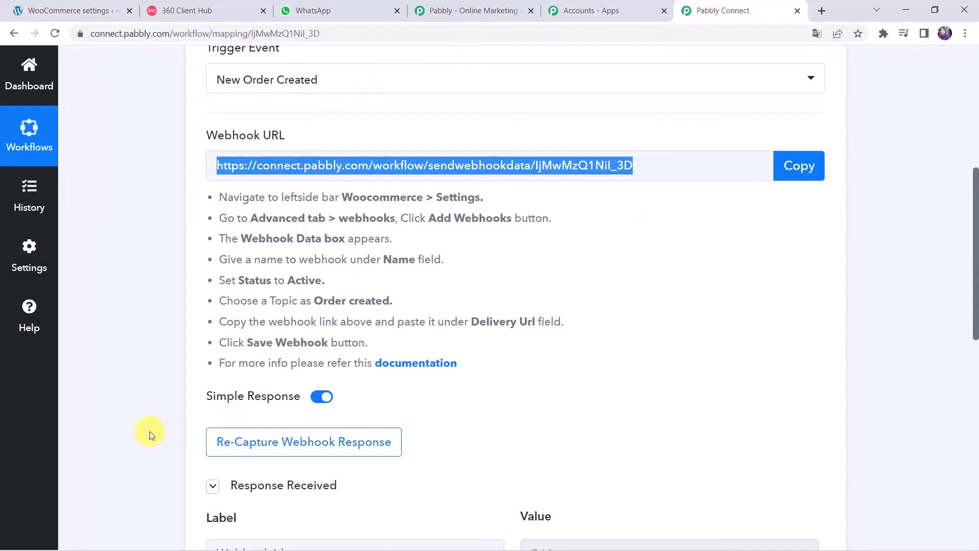
{"action": "scroll", "coordinate": [149, 433], "scroll_direction": "down", "scroll_amount": 2}
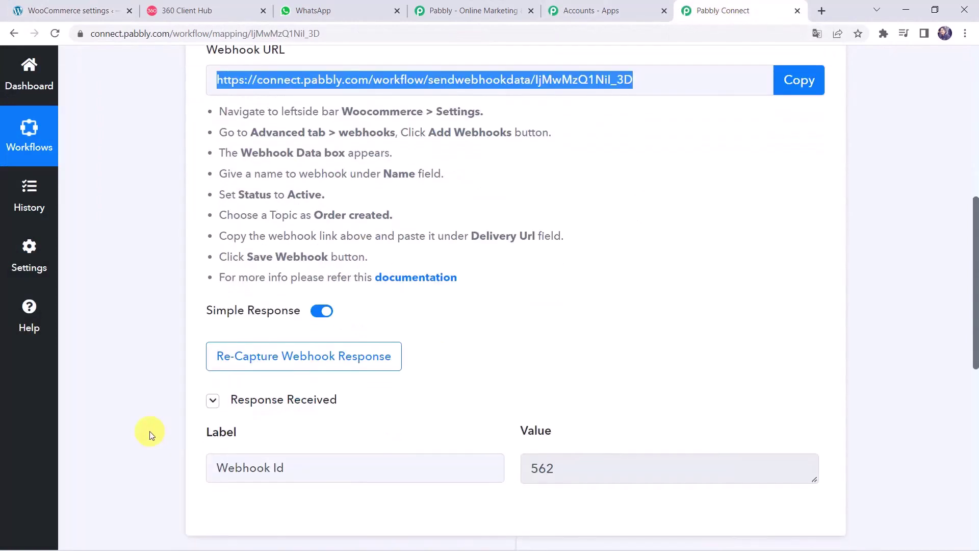
{"action": "left_click", "coordinate": [287, 366]}
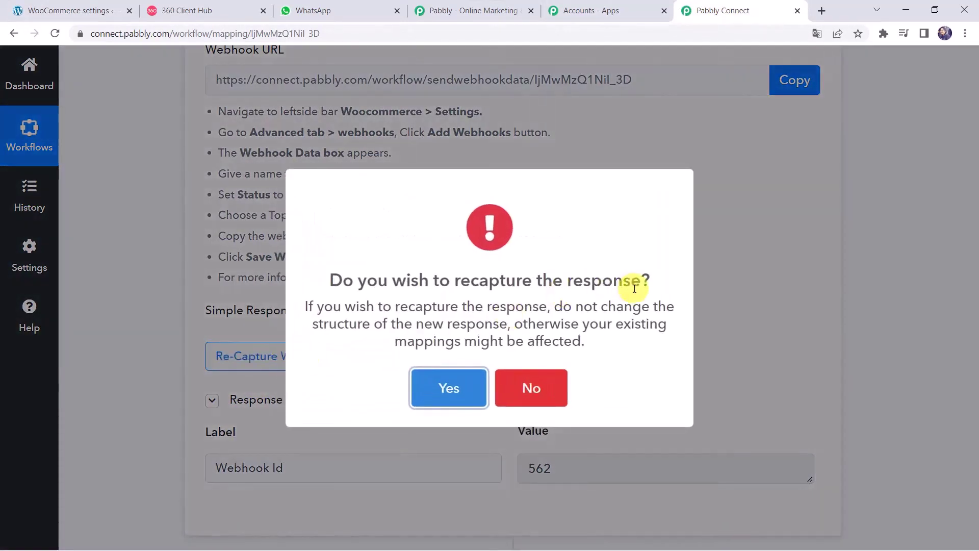
{"action": "left_click", "coordinate": [458, 390]}
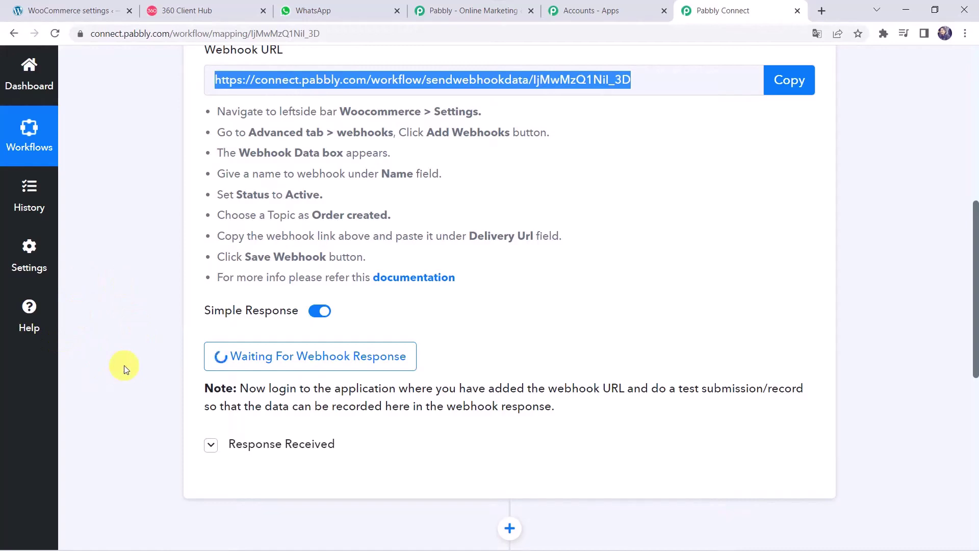
{"action": "left_click", "coordinate": [82, 15]}
{"action": "mouse_move", "coordinate": [41, 393]}
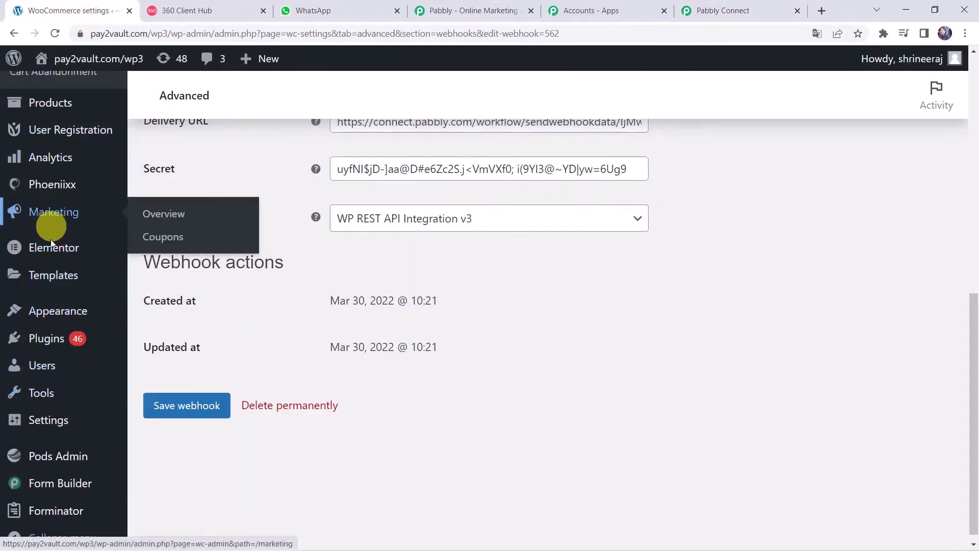
{"action": "mouse_move", "coordinate": [46, 313]}
{"action": "scroll", "coordinate": [46, 312], "scroll_direction": "up", "scroll_amount": 5}
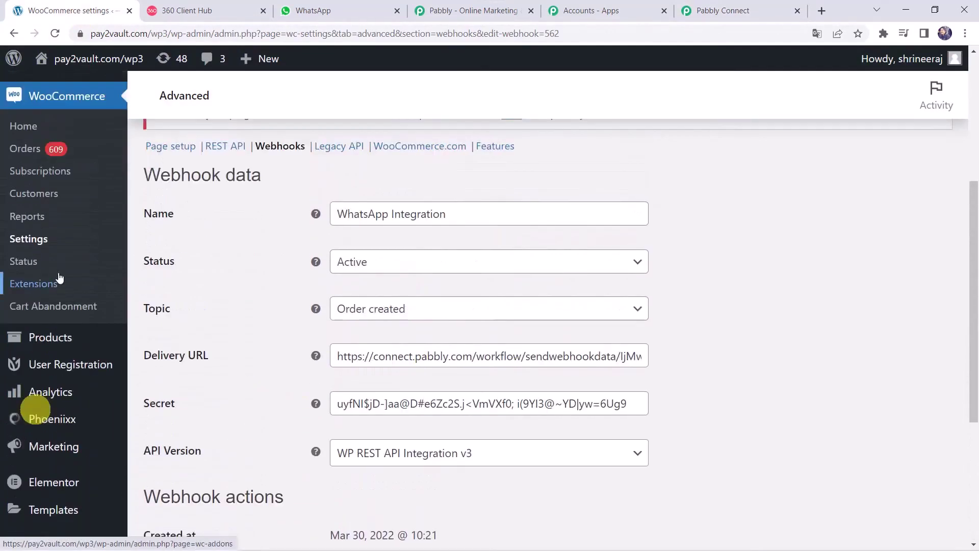
Step: From All Products, open the Mobile Phone storefront page in a new tab
{"action": "mouse_move", "coordinate": [50, 343]}
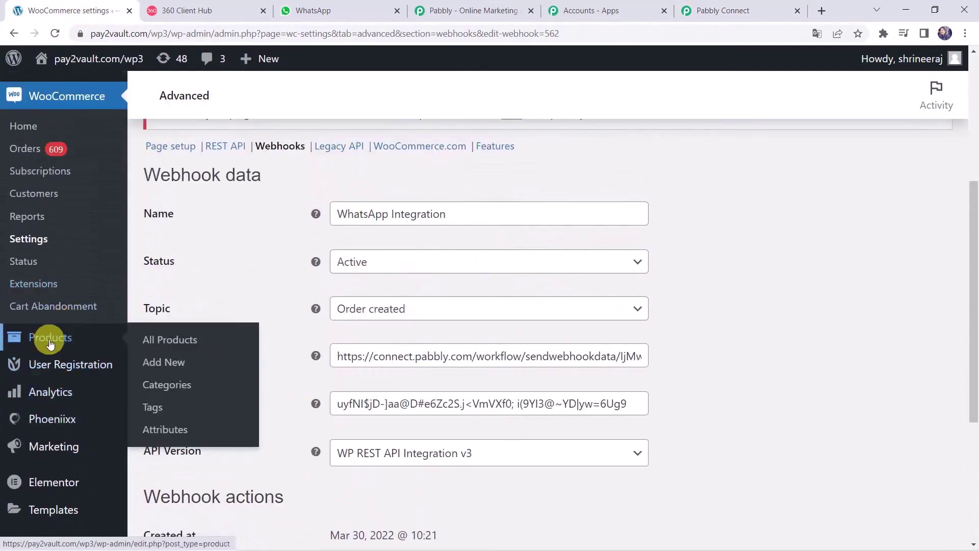
{"action": "left_click", "coordinate": [208, 340]}
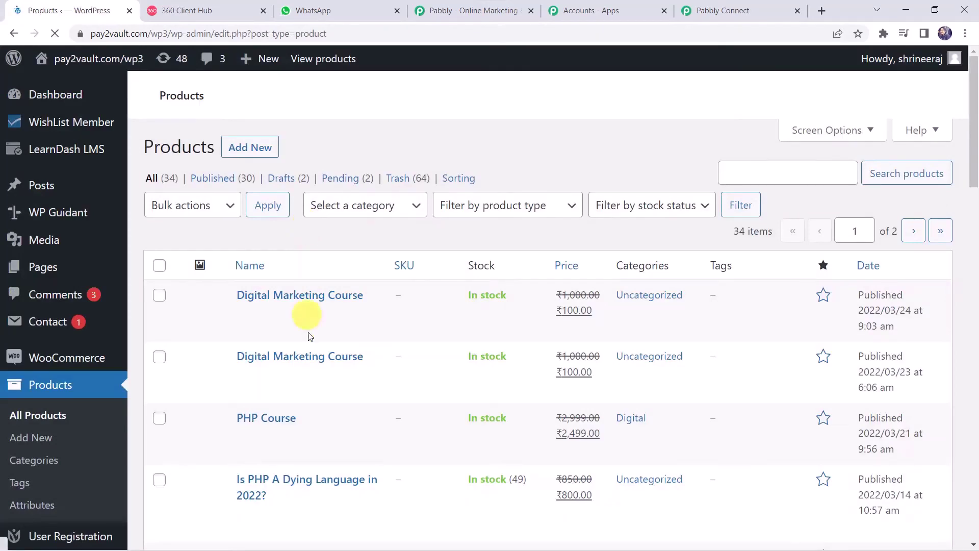
{"action": "scroll", "coordinate": [313, 379], "scroll_direction": "down", "scroll_amount": 15}
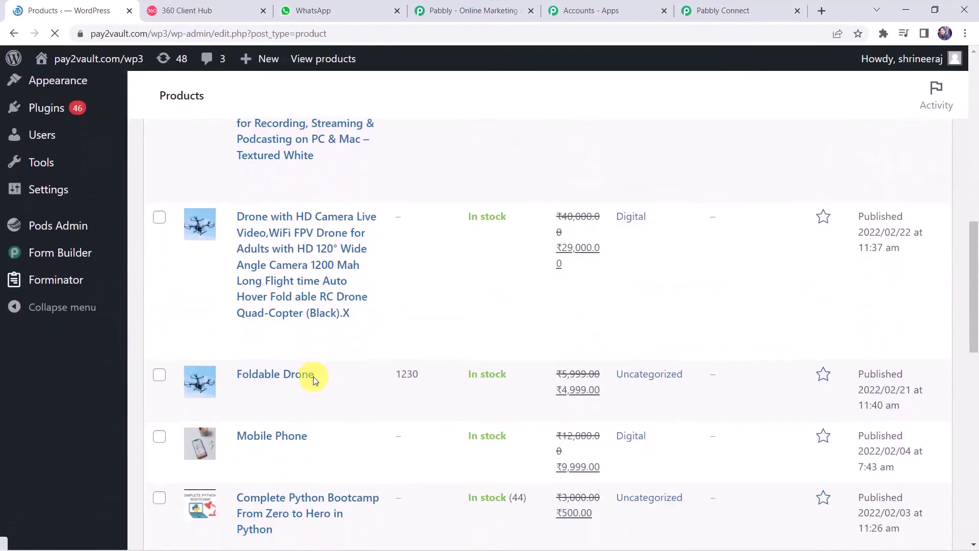
{"action": "scroll", "coordinate": [306, 342], "scroll_direction": "up", "scroll_amount": 4}
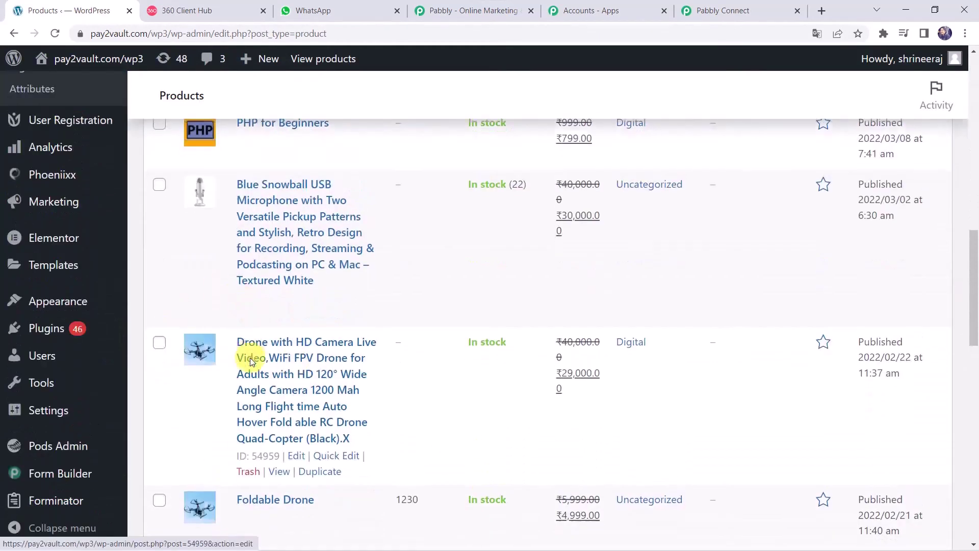
{"action": "scroll", "coordinate": [260, 354], "scroll_direction": "down", "scroll_amount": 5}
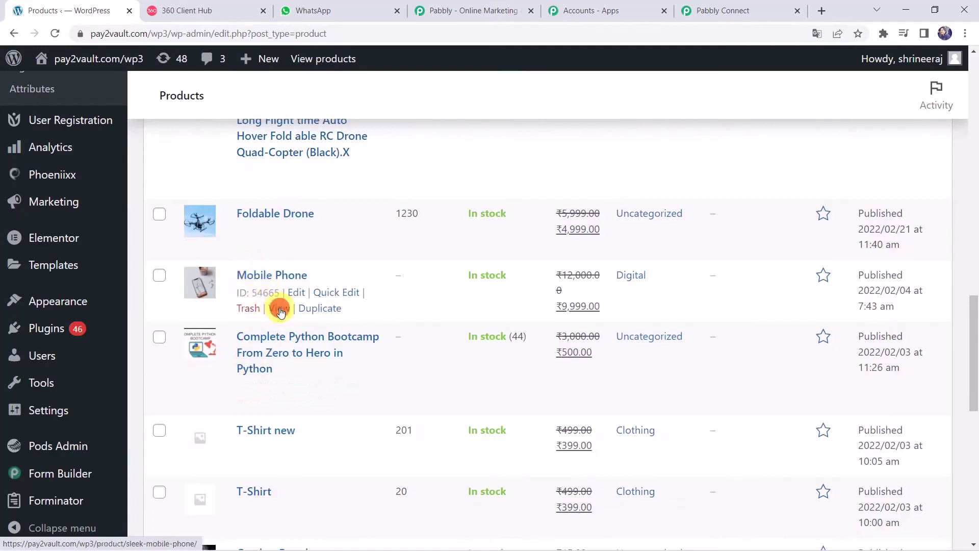
{"action": "right_click", "coordinate": [279, 311]}
{"action": "left_click", "coordinate": [319, 319]}
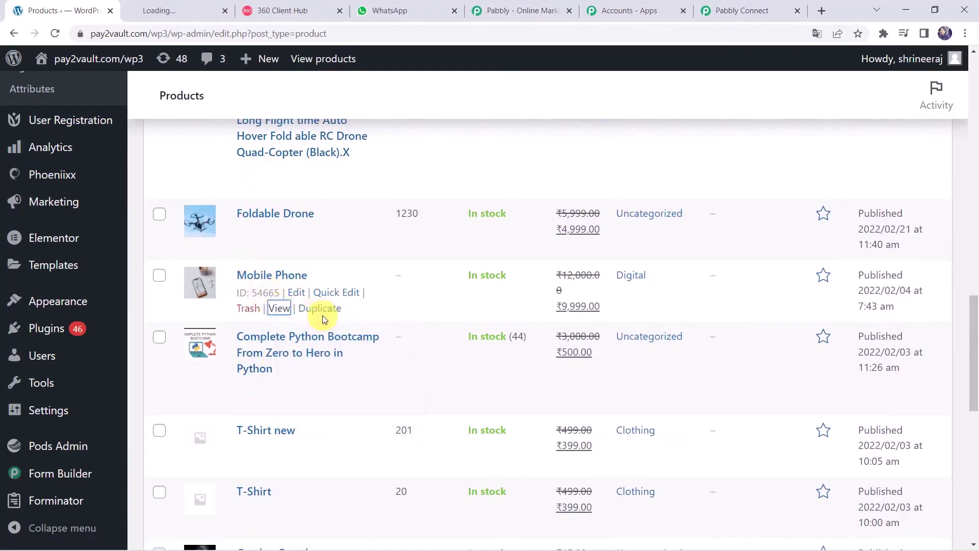
{"action": "left_click", "coordinate": [178, 10]}
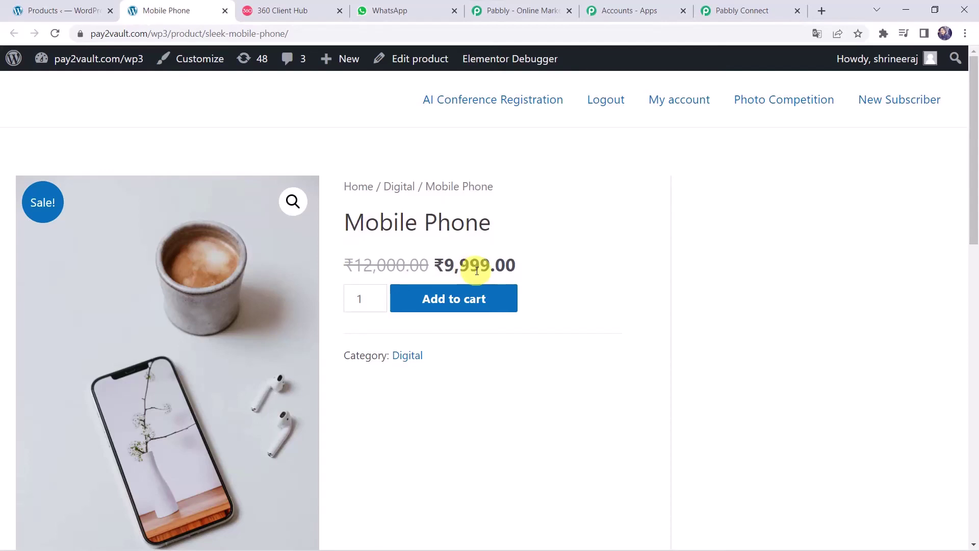
Step: Add the Mobile Phone to the cart, update the quantity to 1, and proceed to checkout
{"action": "left_click", "coordinate": [461, 308]}
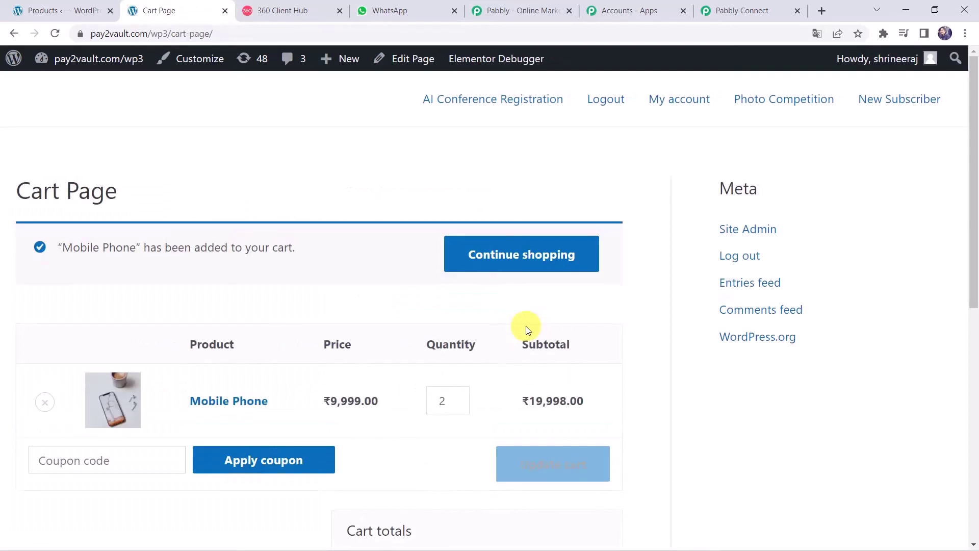
{"action": "scroll", "coordinate": [525, 326], "scroll_direction": "down", "scroll_amount": 3}
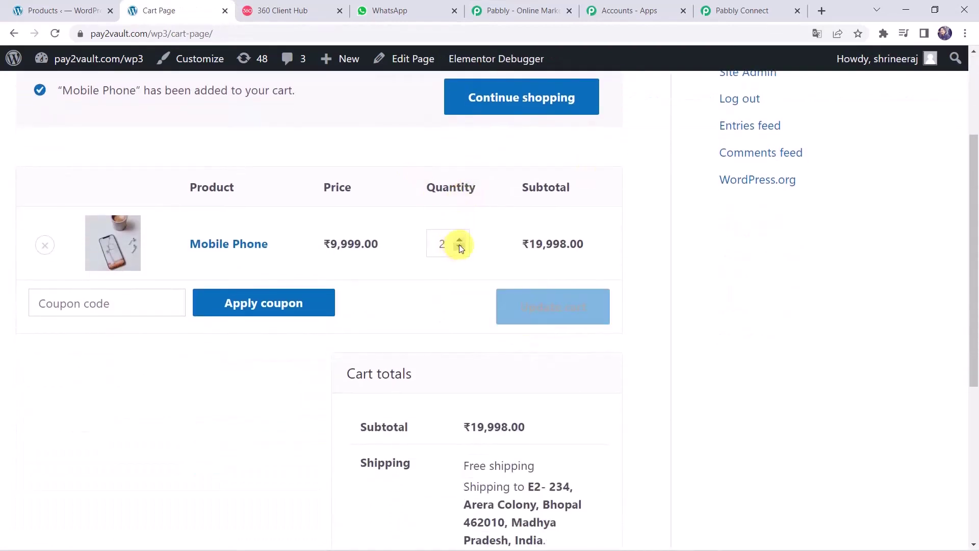
{"action": "left_click", "coordinate": [459, 245]}
{"action": "left_click", "coordinate": [543, 312]}
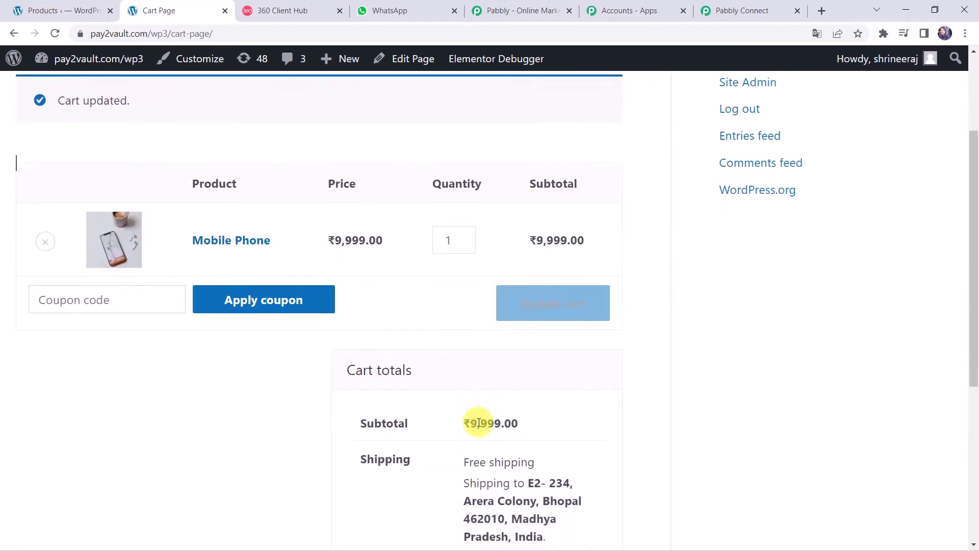
{"action": "scroll", "coordinate": [479, 422], "scroll_direction": "down", "scroll_amount": 5}
{"action": "left_click", "coordinate": [469, 386]}
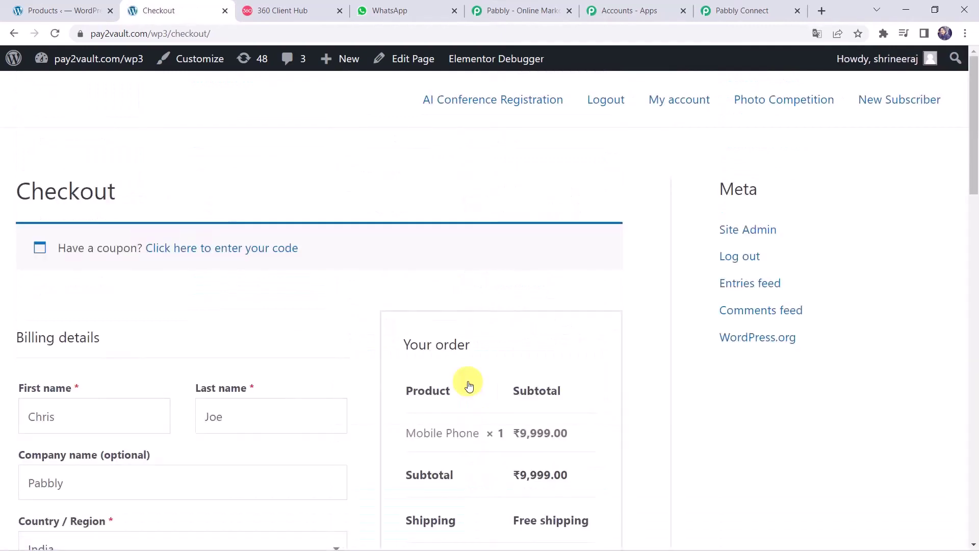
Step: Place the cash-on-delivery order for one Mobile Phone and review the order-received page
{"action": "scroll", "coordinate": [189, 352], "scroll_direction": "down", "scroll_amount": 3}
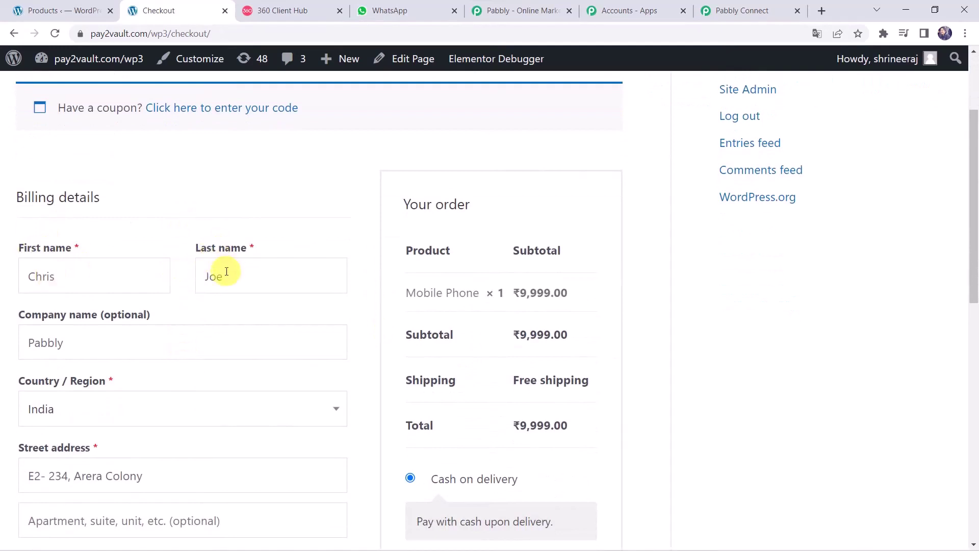
{"action": "scroll", "coordinate": [127, 255], "scroll_direction": "down", "scroll_amount": 5}
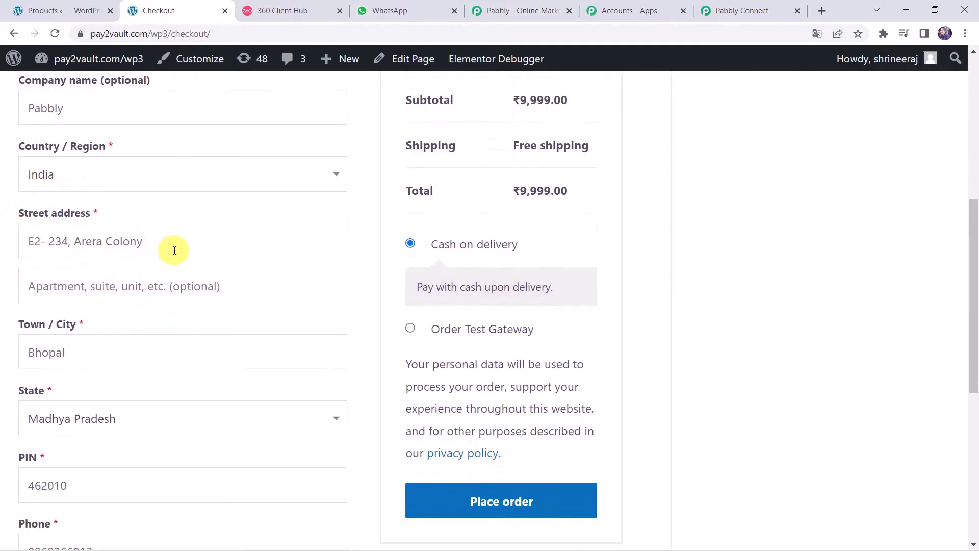
{"action": "scroll", "coordinate": [81, 346], "scroll_direction": "down", "scroll_amount": 2}
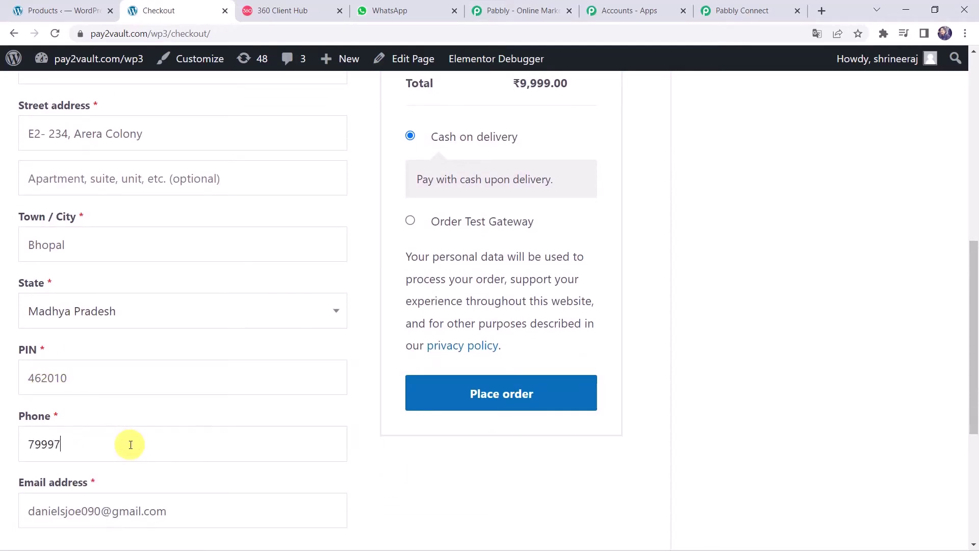
{"action": "scroll", "coordinate": [131, 444], "scroll_direction": "down", "scroll_amount": 2}
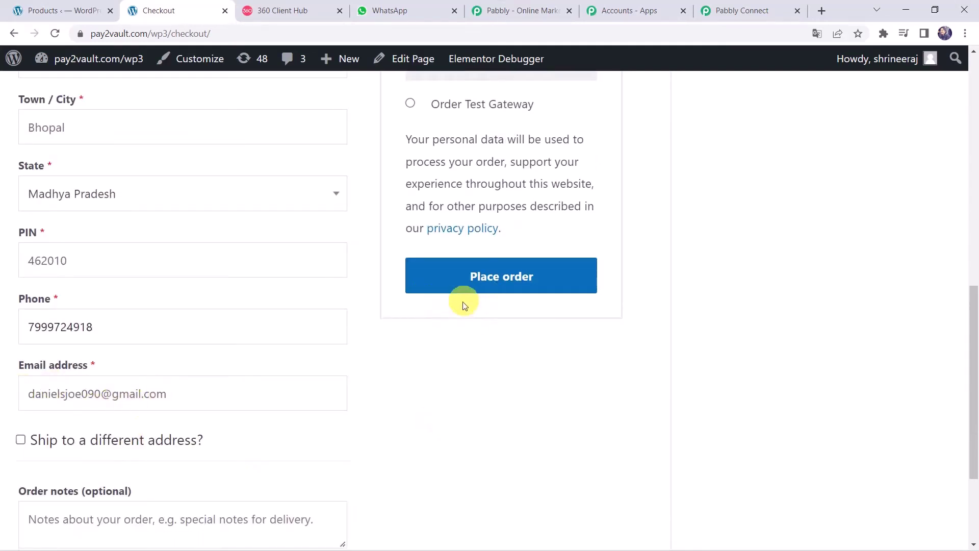
{"action": "scroll", "coordinate": [440, 413], "scroll_direction": "up", "scroll_amount": 3}
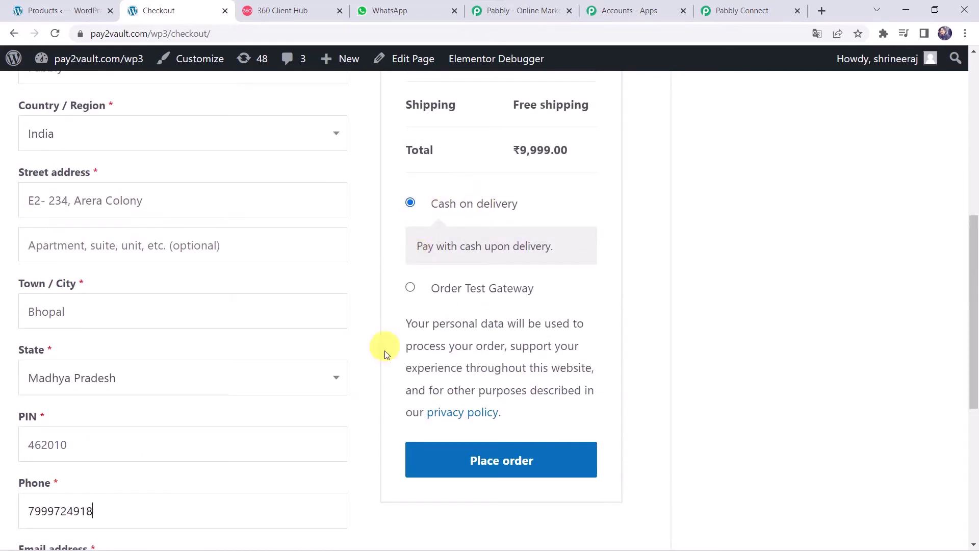
{"action": "left_click", "coordinate": [470, 459]}
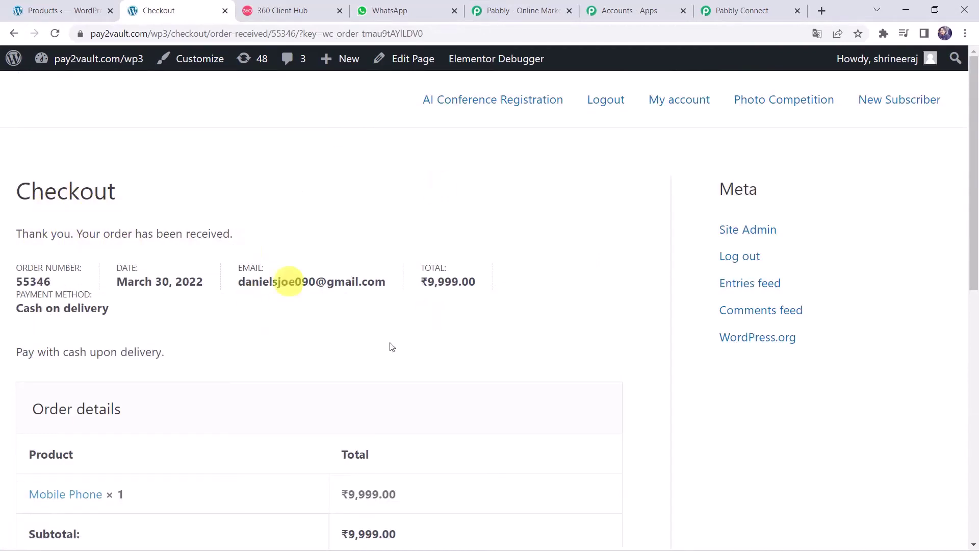
{"action": "scroll", "coordinate": [442, 307], "scroll_direction": "down", "scroll_amount": 4}
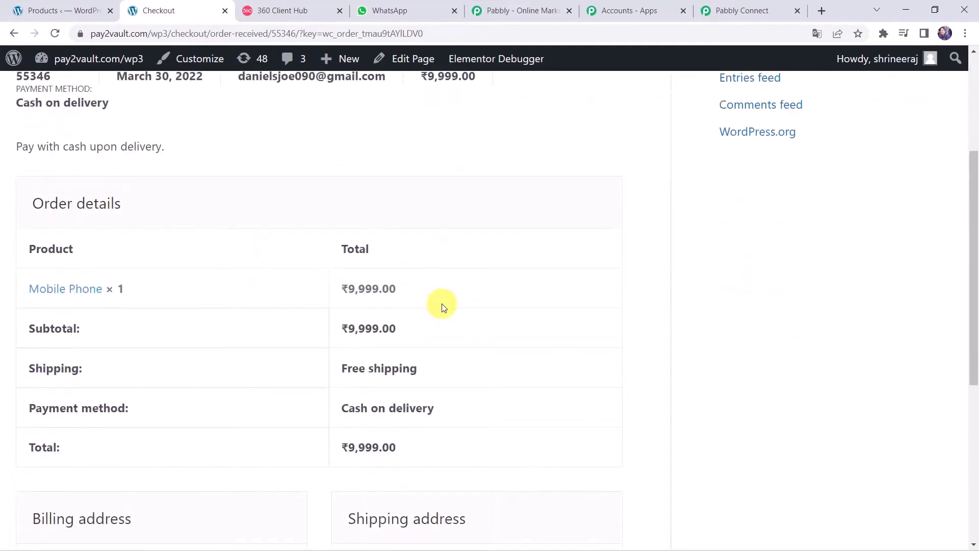
{"action": "scroll", "coordinate": [442, 307], "scroll_direction": "down", "scroll_amount": 6}
{"action": "scroll", "coordinate": [442, 305], "scroll_direction": "up", "scroll_amount": 8}
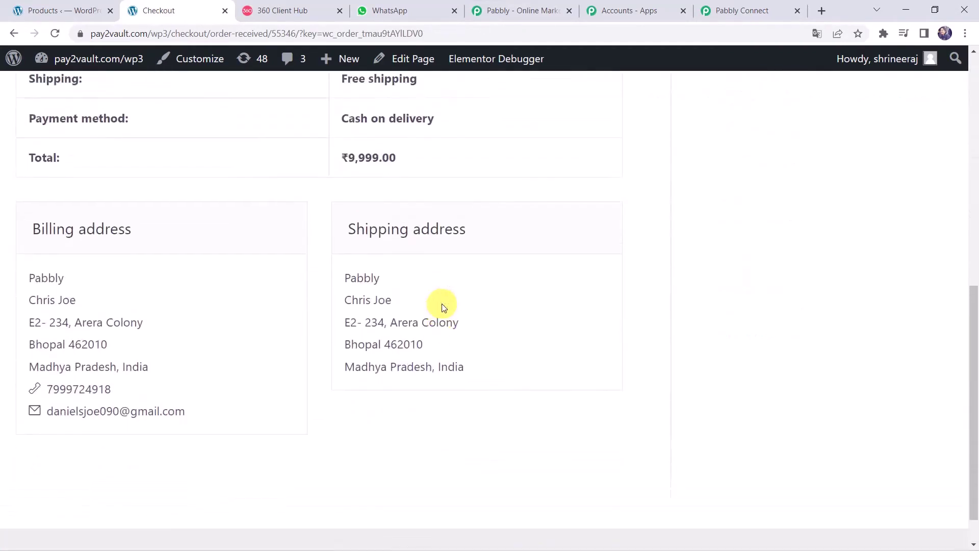
Step: Review the captured order 55346 response's billing, shipping and line-item fields in the trigger
{"action": "left_click", "coordinate": [748, 7]}
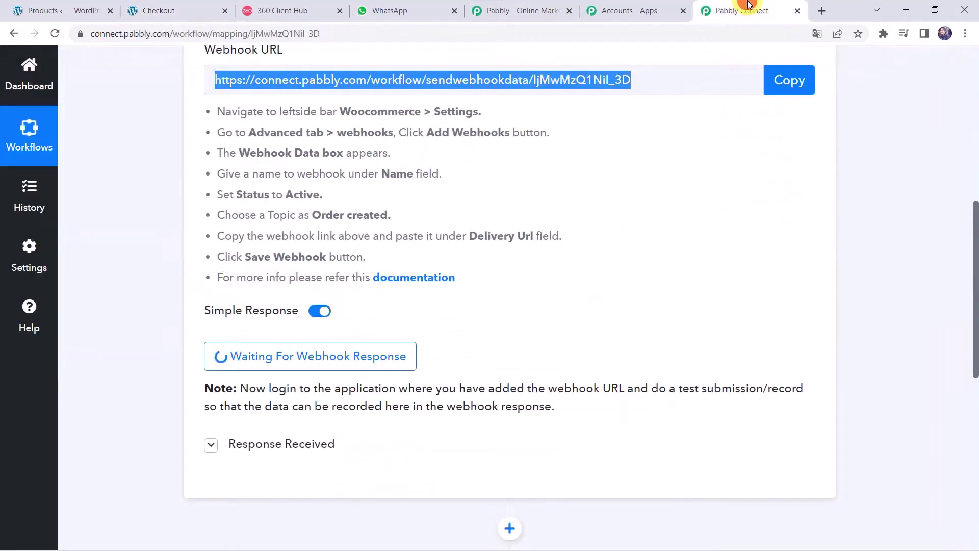
{"action": "scroll", "coordinate": [84, 422], "scroll_direction": "down", "scroll_amount": 6}
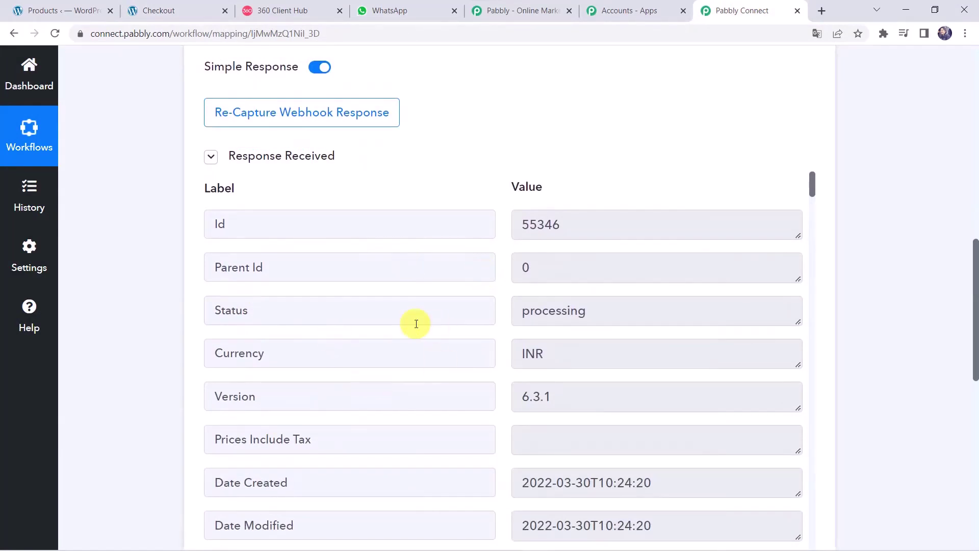
{"action": "scroll", "coordinate": [415, 321], "scroll_direction": "up", "scroll_amount": 1}
{"action": "scroll", "coordinate": [416, 324], "scroll_direction": "down", "scroll_amount": 3}
{"action": "scroll", "coordinate": [416, 323], "scroll_direction": "down", "scroll_amount": 3}
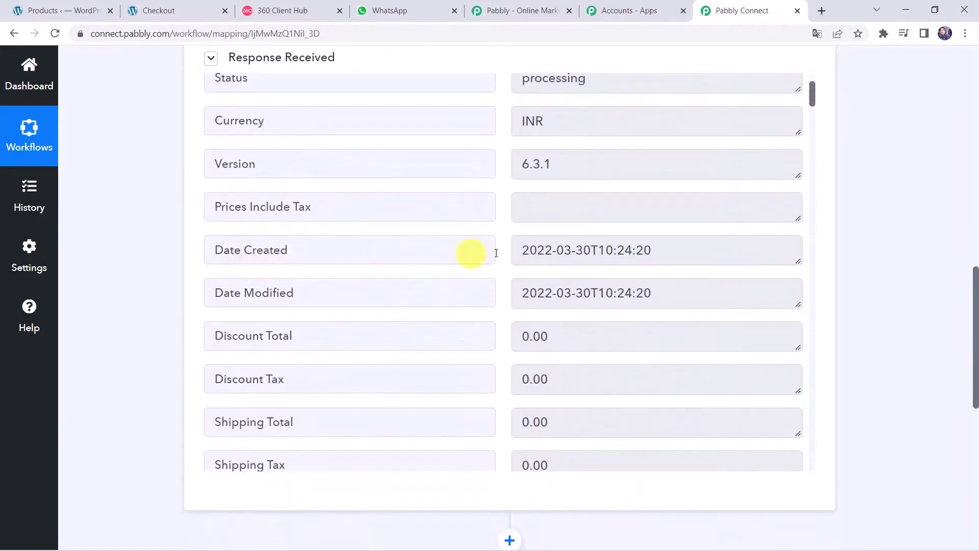
{"action": "scroll", "coordinate": [547, 256], "scroll_direction": "down", "scroll_amount": 10}
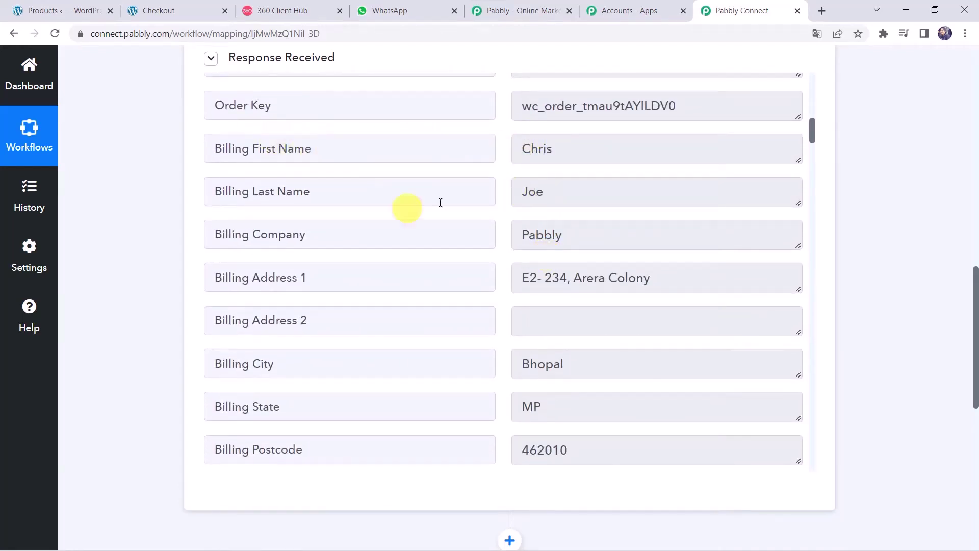
{"action": "scroll", "coordinate": [525, 328], "scroll_direction": "down", "scroll_amount": 6}
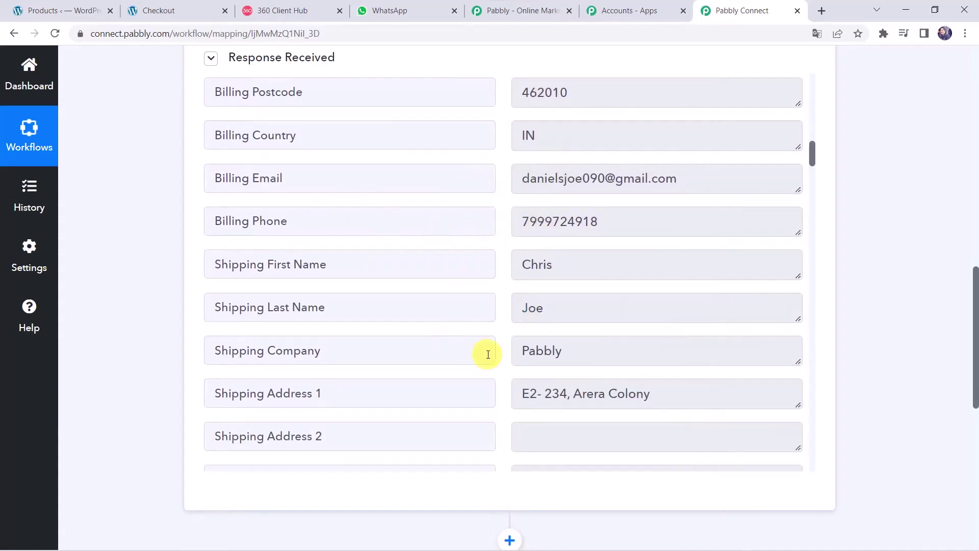
{"action": "scroll", "coordinate": [485, 352], "scroll_direction": "down", "scroll_amount": 10}
{"action": "scroll", "coordinate": [487, 354], "scroll_direction": "down", "scroll_amount": 5}
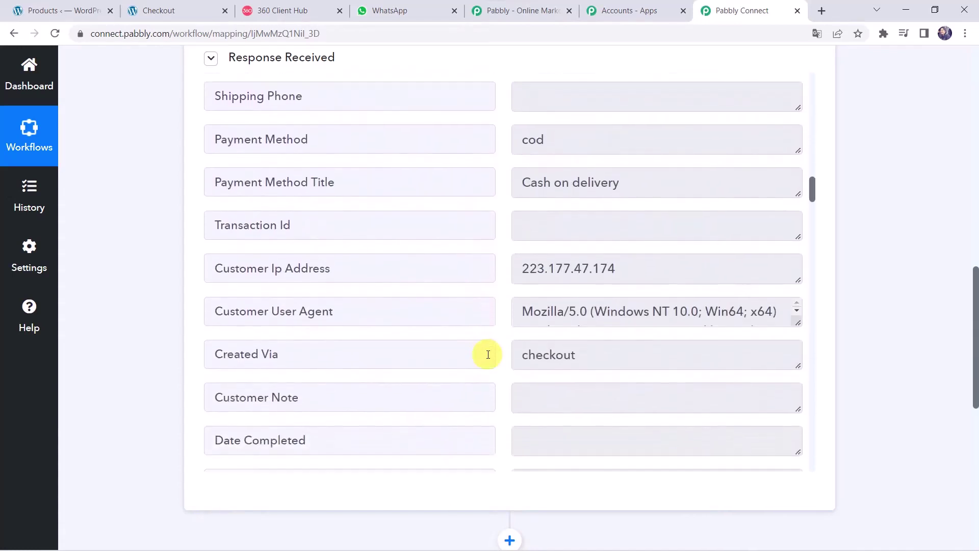
{"action": "scroll", "coordinate": [487, 354], "scroll_direction": "up", "scroll_amount": 4}
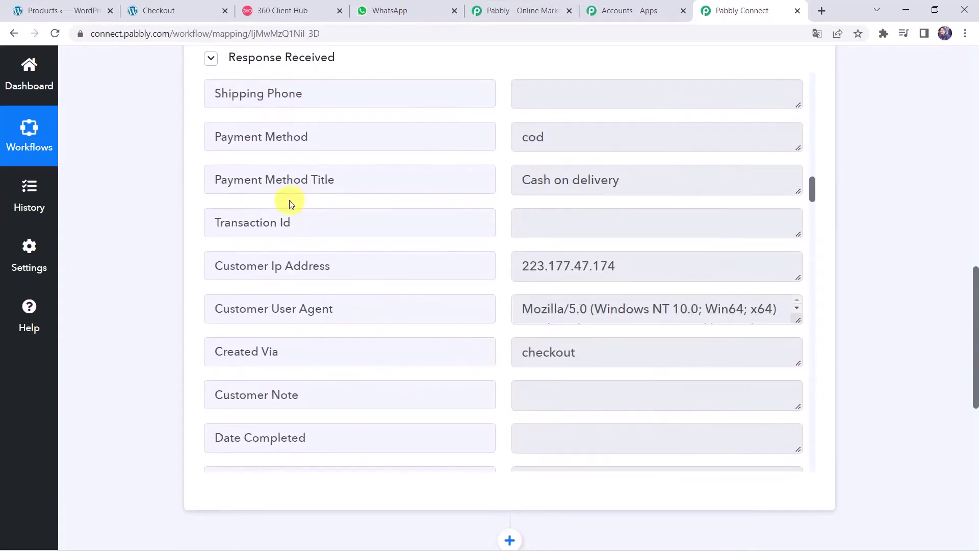
{"action": "scroll", "coordinate": [436, 334], "scroll_direction": "down", "scroll_amount": 11}
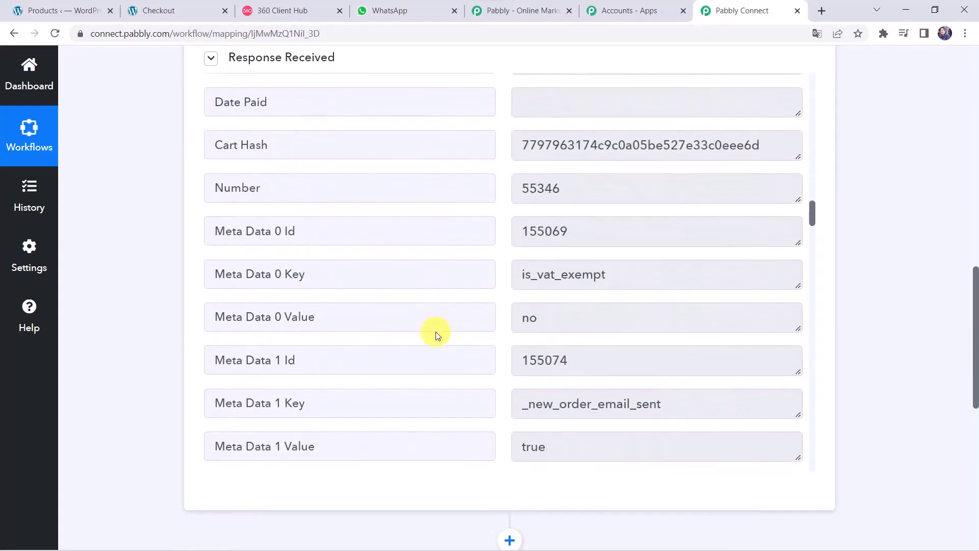
{"action": "scroll", "coordinate": [436, 334], "scroll_direction": "down", "scroll_amount": 10}
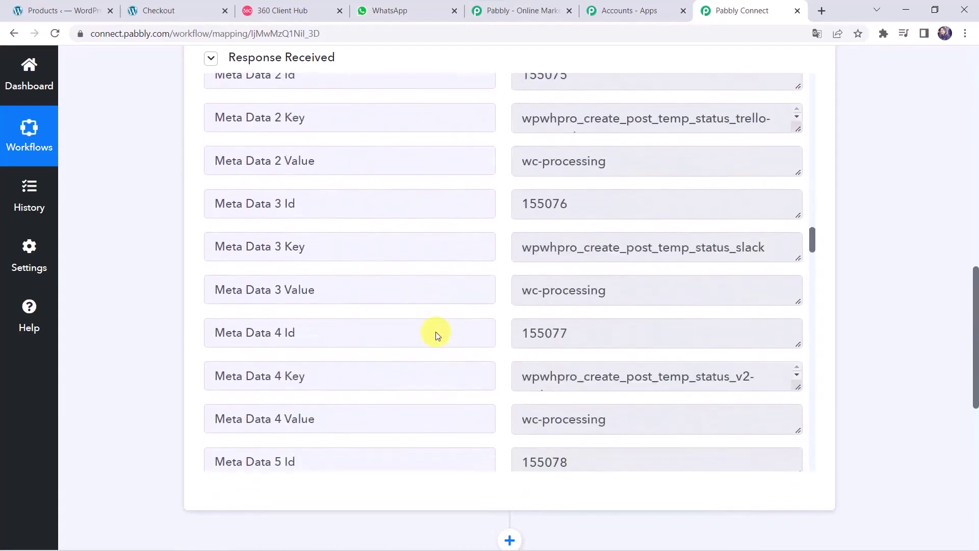
{"action": "scroll", "coordinate": [436, 334], "scroll_direction": "down", "scroll_amount": 20}
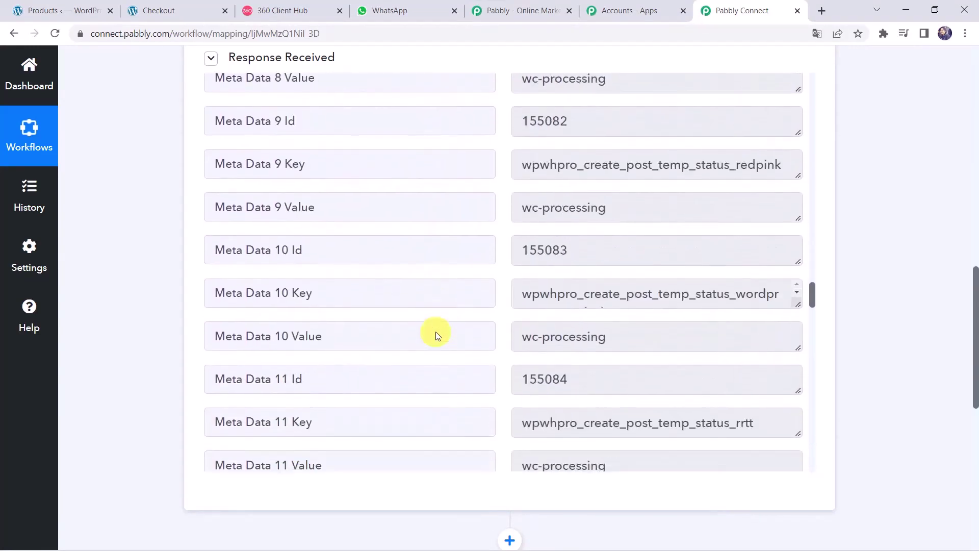
{"action": "scroll", "coordinate": [436, 332], "scroll_direction": "down", "scroll_amount": 20}
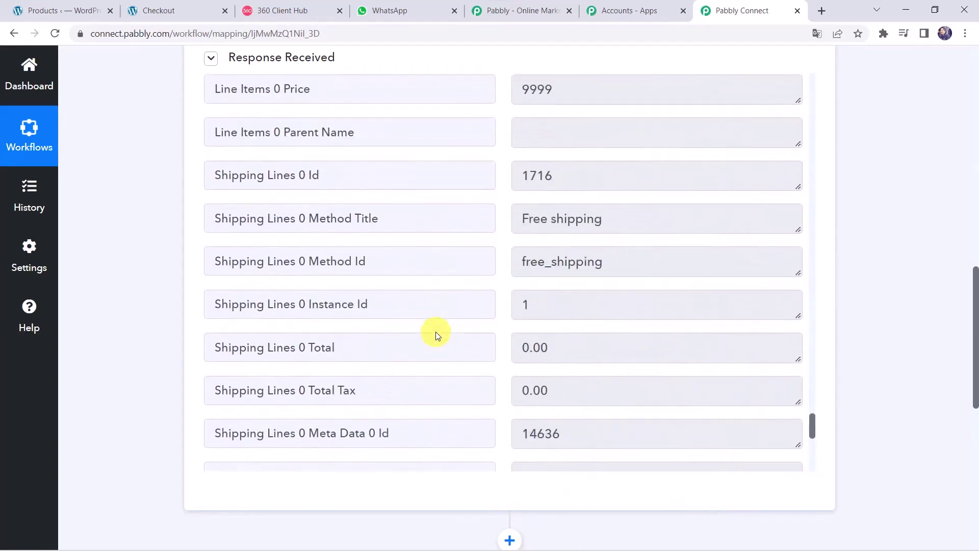
{"action": "scroll", "coordinate": [435, 331], "scroll_direction": "up", "scroll_amount": 15}
{"action": "scroll", "coordinate": [436, 331], "scroll_direction": "down", "scroll_amount": 1}
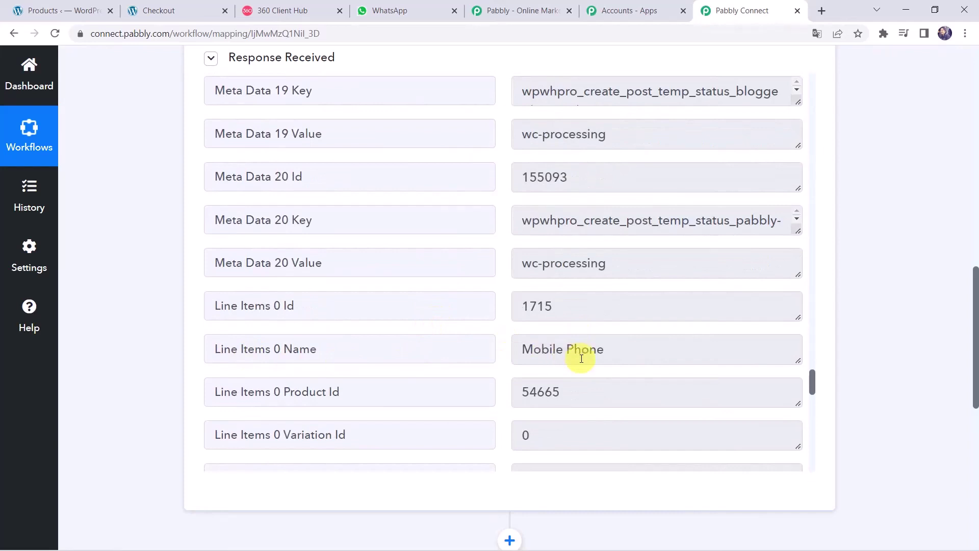
{"action": "scroll", "coordinate": [434, 367], "scroll_direction": "down", "scroll_amount": 8}
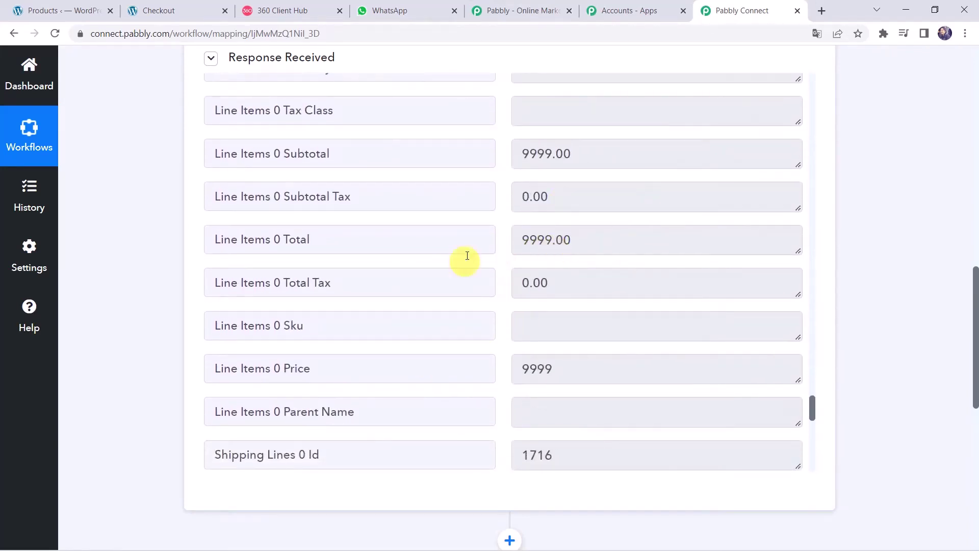
{"action": "scroll", "coordinate": [445, 184], "scroll_direction": "up", "scroll_amount": 20}
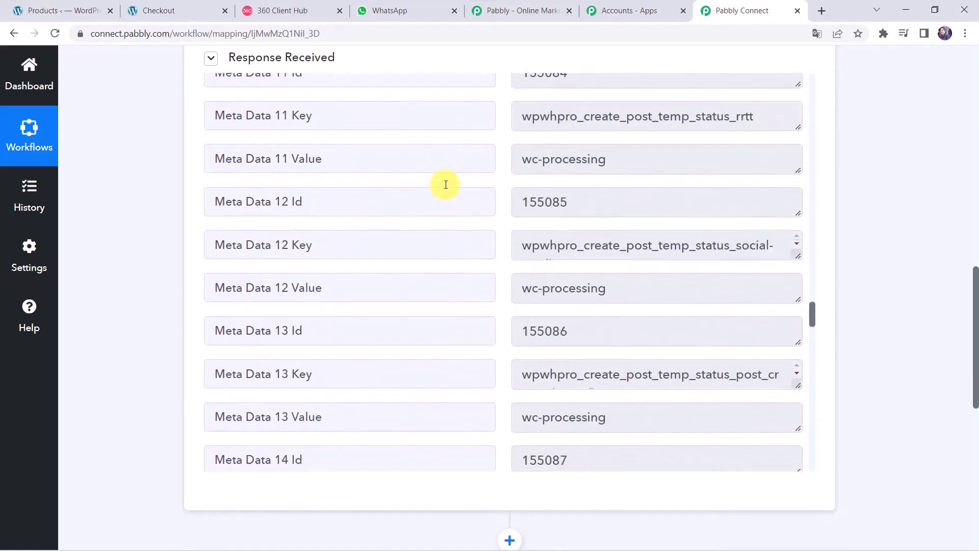
{"action": "scroll", "coordinate": [446, 184], "scroll_direction": "up", "scroll_amount": 20}
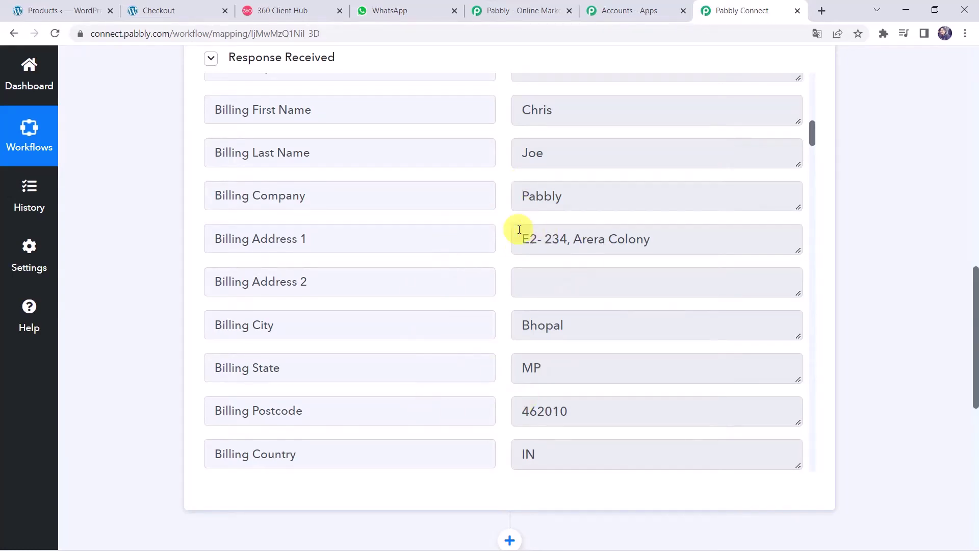
{"action": "scroll", "coordinate": [519, 229], "scroll_direction": "up", "scroll_amount": 15}
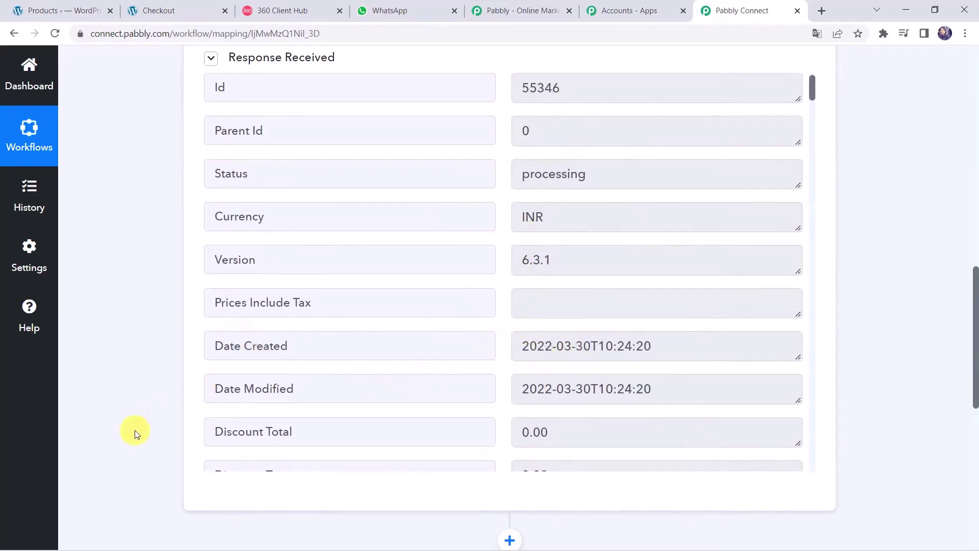
{"action": "scroll", "coordinate": [136, 434], "scroll_direction": "down", "scroll_amount": 8}
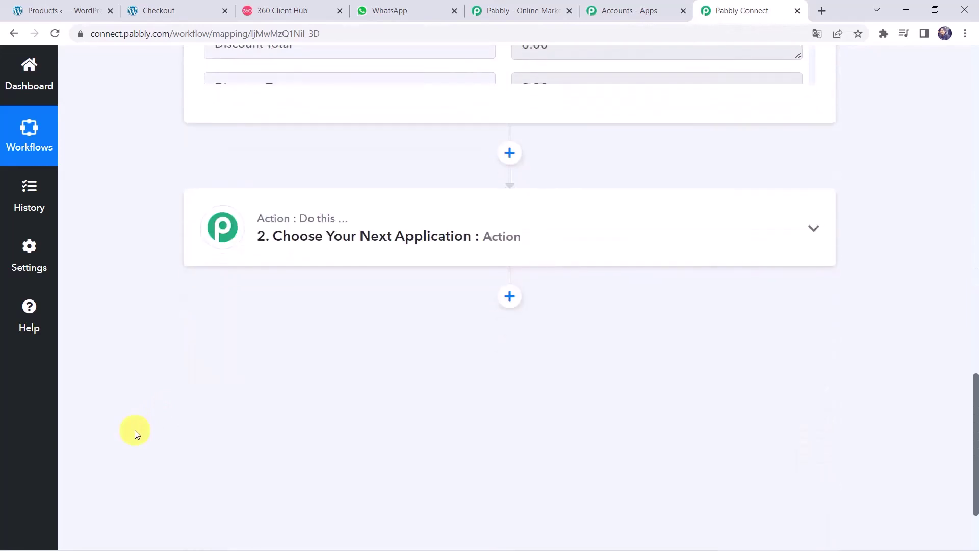
Step: Add a Date/Time Formatter action with Modify Current Date as the action event
{"action": "left_click", "coordinate": [514, 223]}
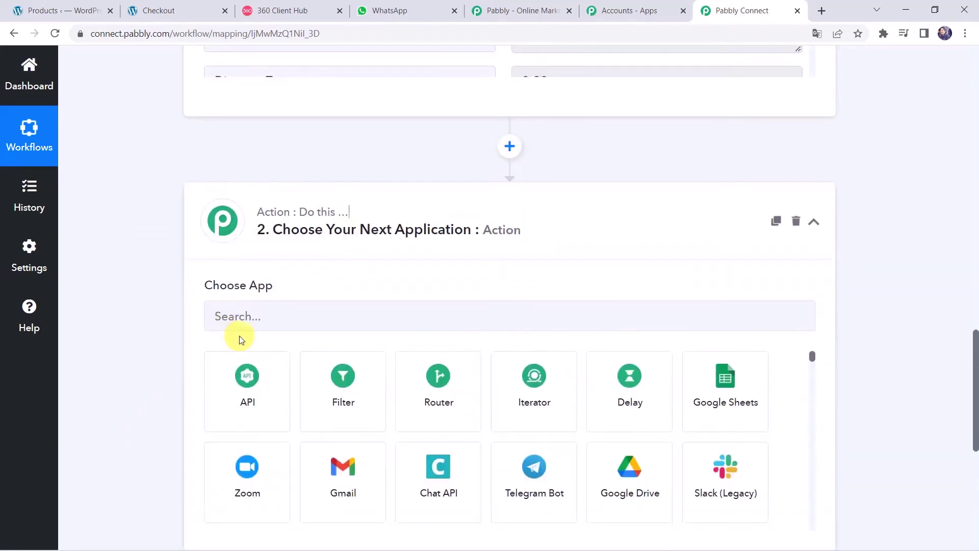
{"action": "left_click", "coordinate": [257, 321]}
{"action": "type", "text": "date"}
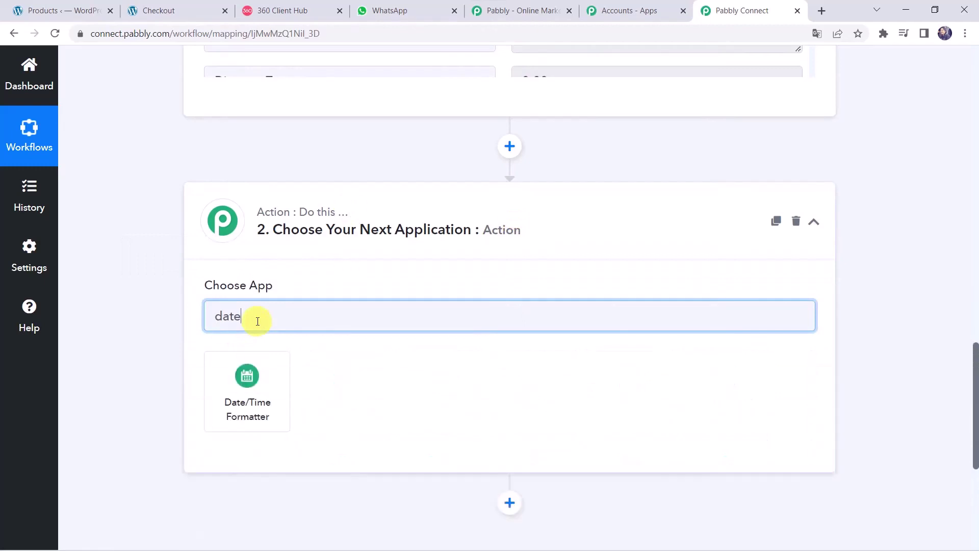
{"action": "left_click", "coordinate": [236, 397]}
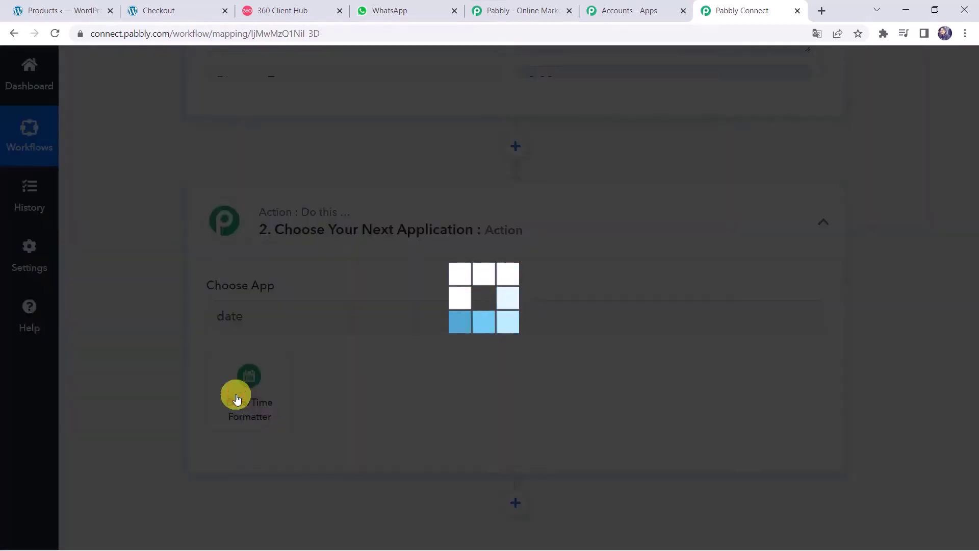
{"action": "scroll", "coordinate": [168, 338], "scroll_direction": "down", "scroll_amount": 2}
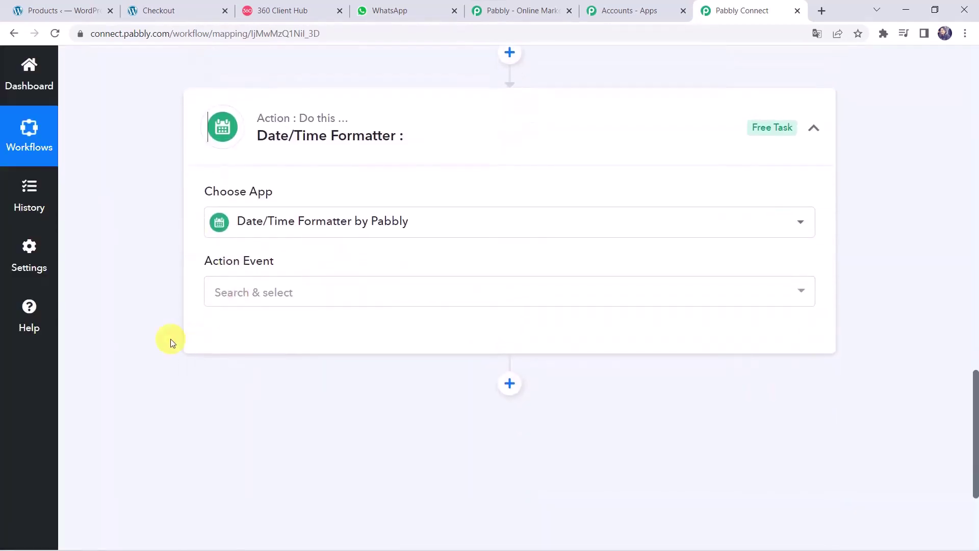
{"action": "left_click", "coordinate": [246, 300]}
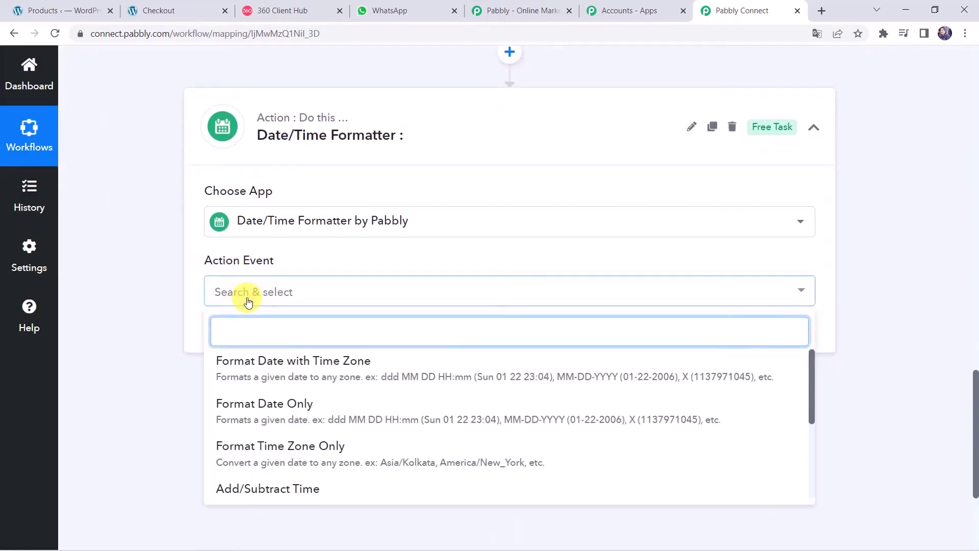
{"action": "type", "text": "modi"}
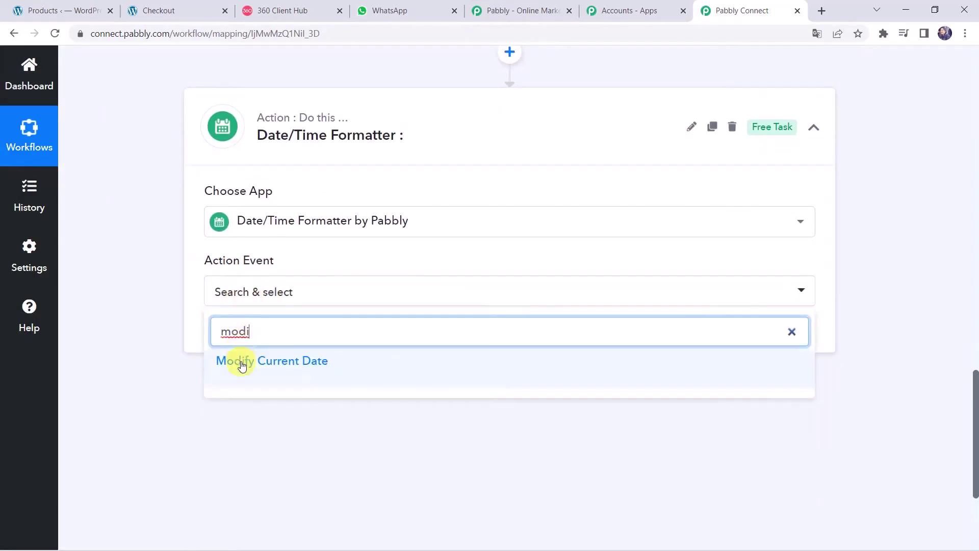
{"action": "left_click", "coordinate": [240, 365]}
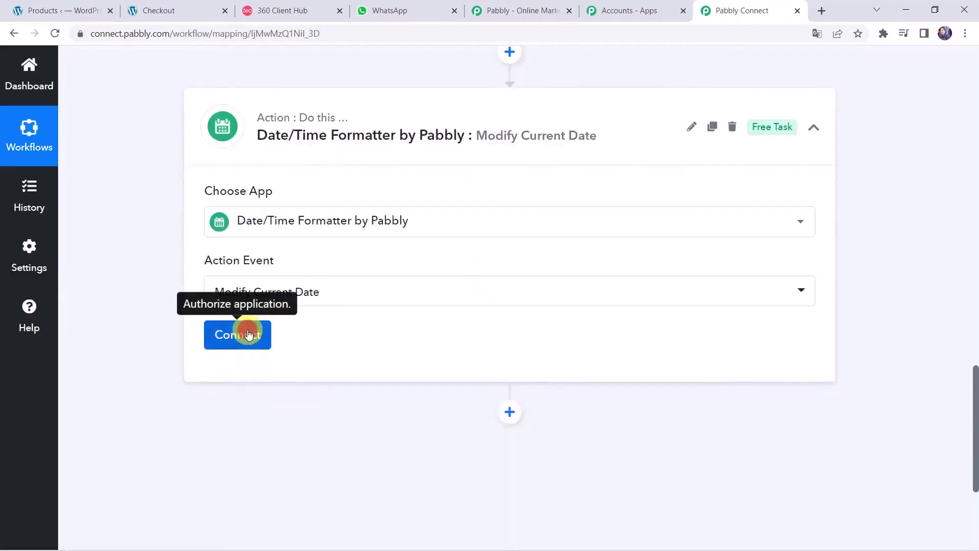
Step: Connect the formatter and set date format DD-MM-YYYY with time zone Asia/Kolkata
{"action": "left_click", "coordinate": [248, 335]}
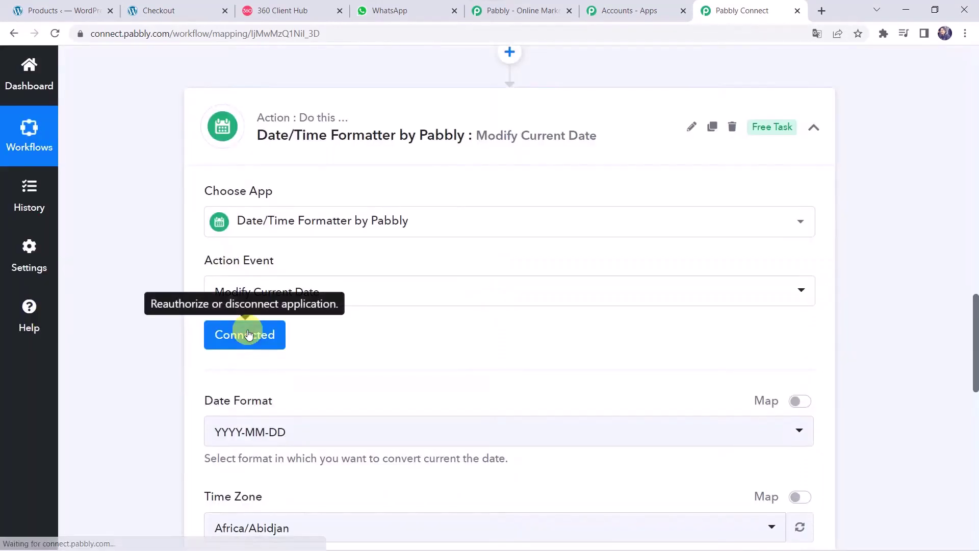
{"action": "scroll", "coordinate": [250, 332], "scroll_direction": "down", "scroll_amount": 2}
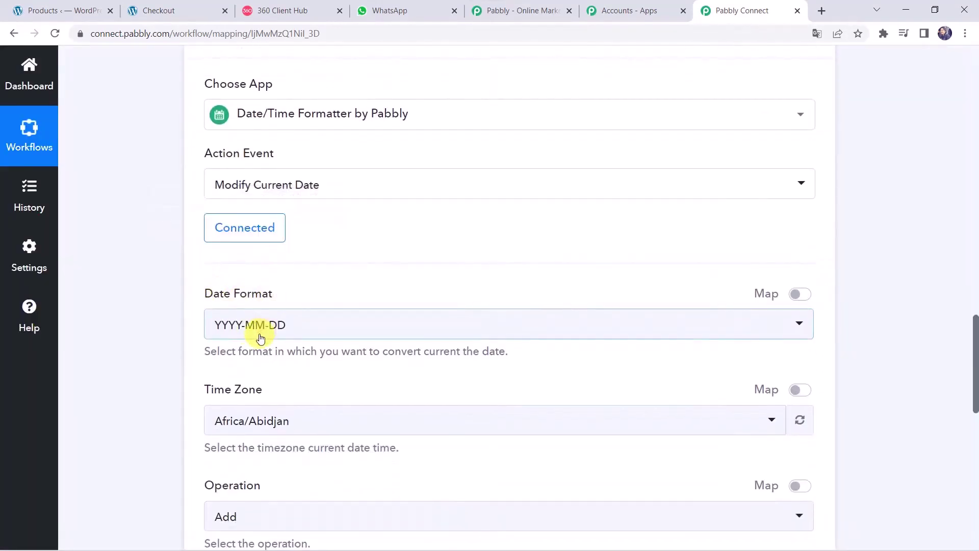
{"action": "left_click", "coordinate": [259, 335]}
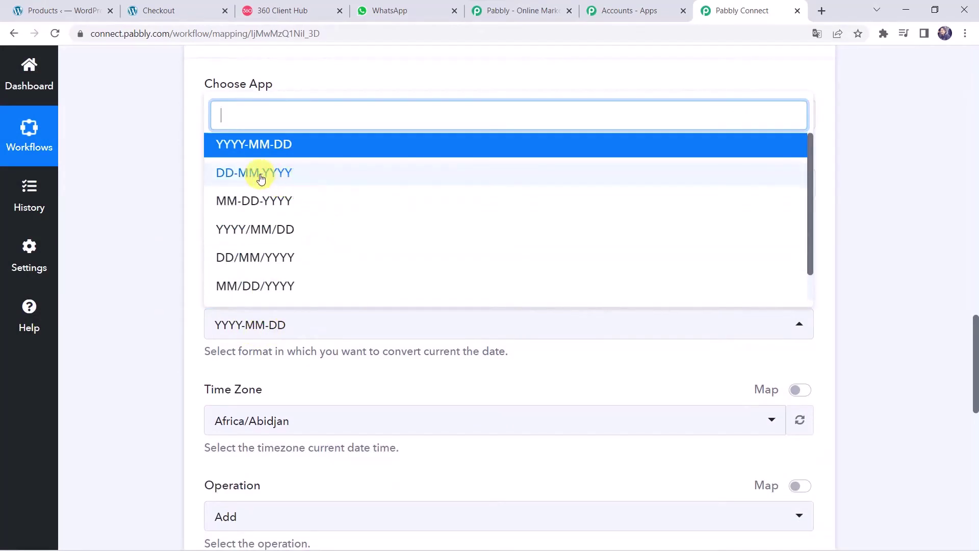
{"action": "left_click", "coordinate": [286, 175]}
{"action": "scroll", "coordinate": [114, 274], "scroll_direction": "down", "scroll_amount": 3}
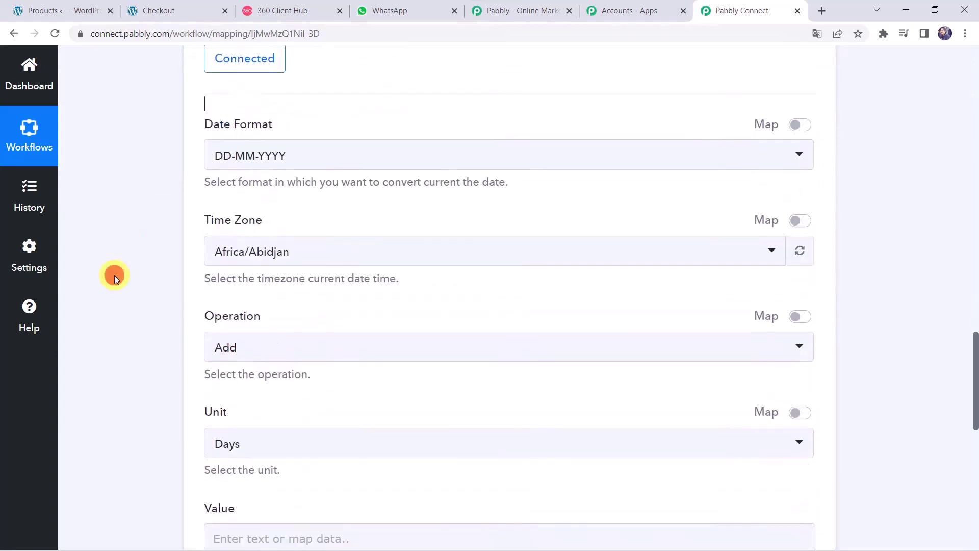
{"action": "left_click", "coordinate": [248, 223]}
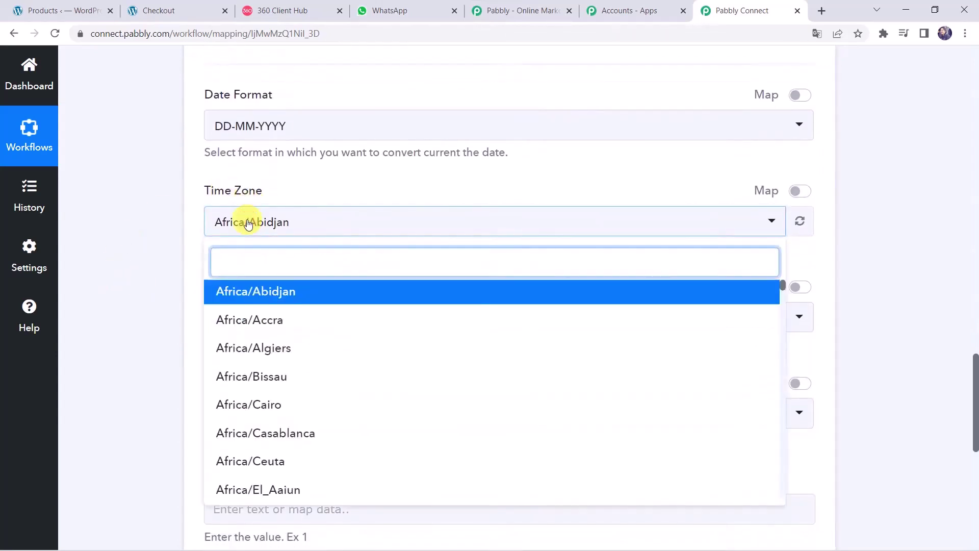
{"action": "type", "text": "ko"}
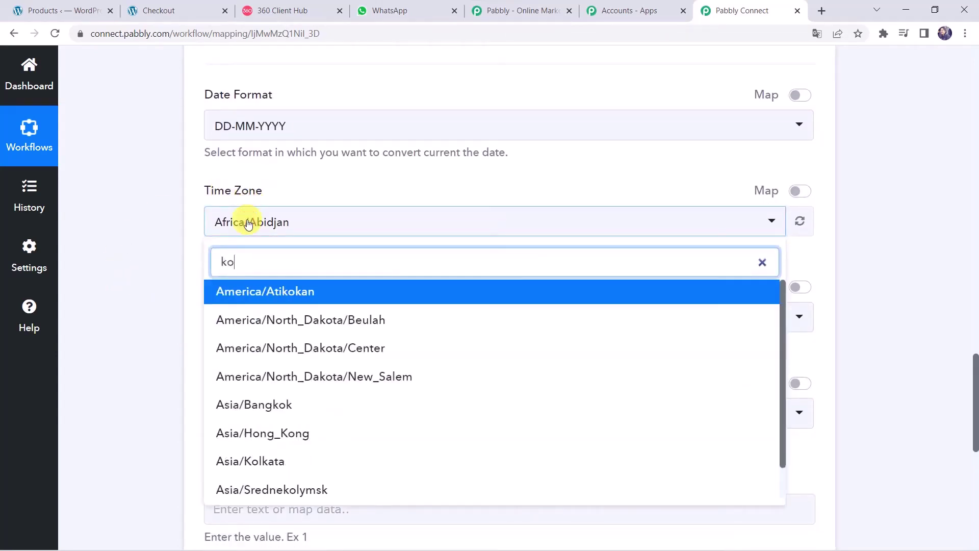
{"action": "type", "text": "l"}
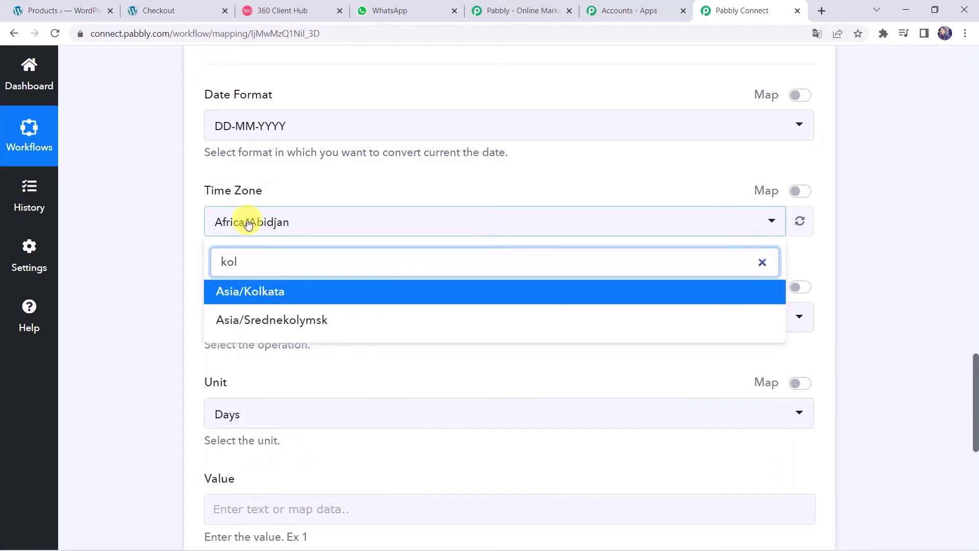
{"action": "left_click", "coordinate": [246, 295]}
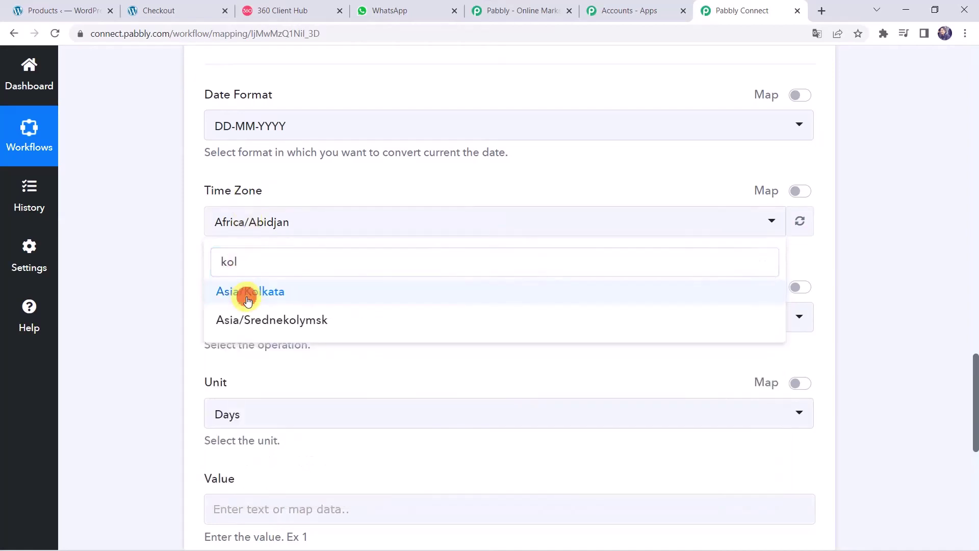
{"action": "left_click", "coordinate": [157, 283]}
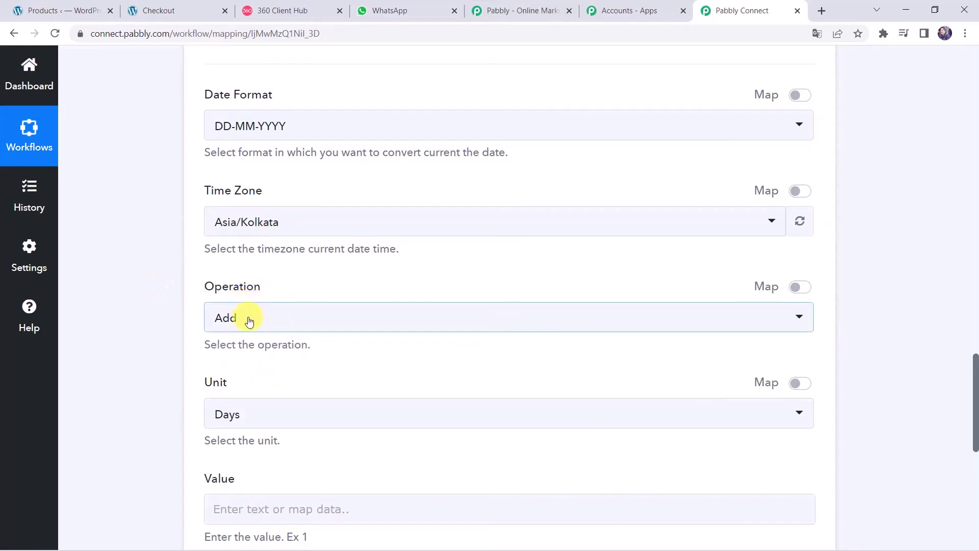
Step: Add 4 days to the current date, then save and test, getting 03-04-2022
{"action": "scroll", "coordinate": [235, 423], "scroll_direction": "down", "scroll_amount": 2}
{"action": "left_click", "coordinate": [248, 415]}
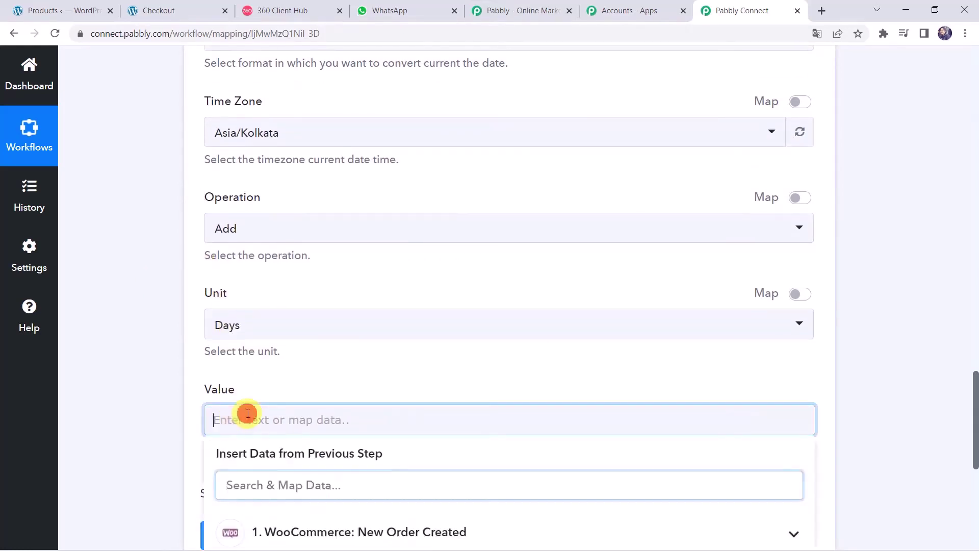
{"action": "type", "text": "4"}
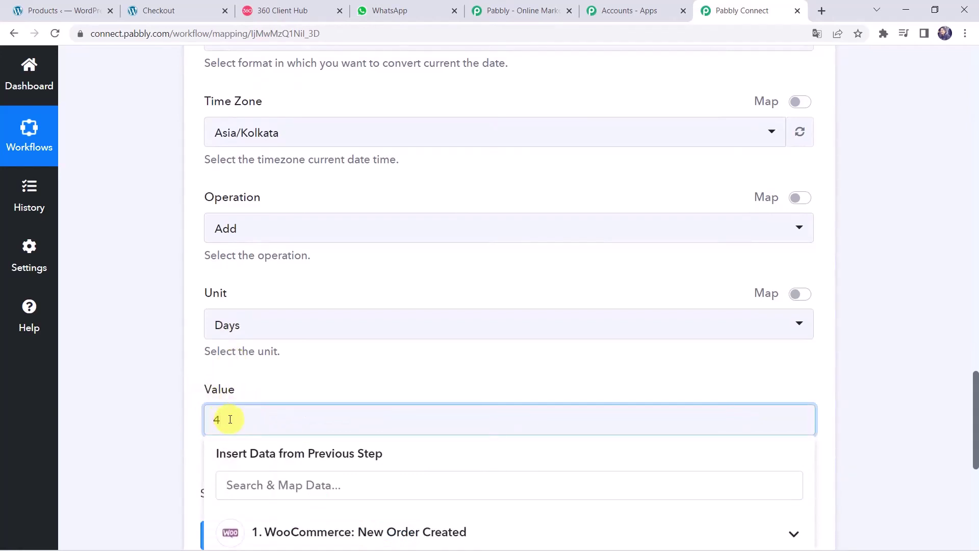
{"action": "left_click", "coordinate": [157, 372]}
{"action": "scroll", "coordinate": [156, 437], "scroll_direction": "down", "scroll_amount": 2}
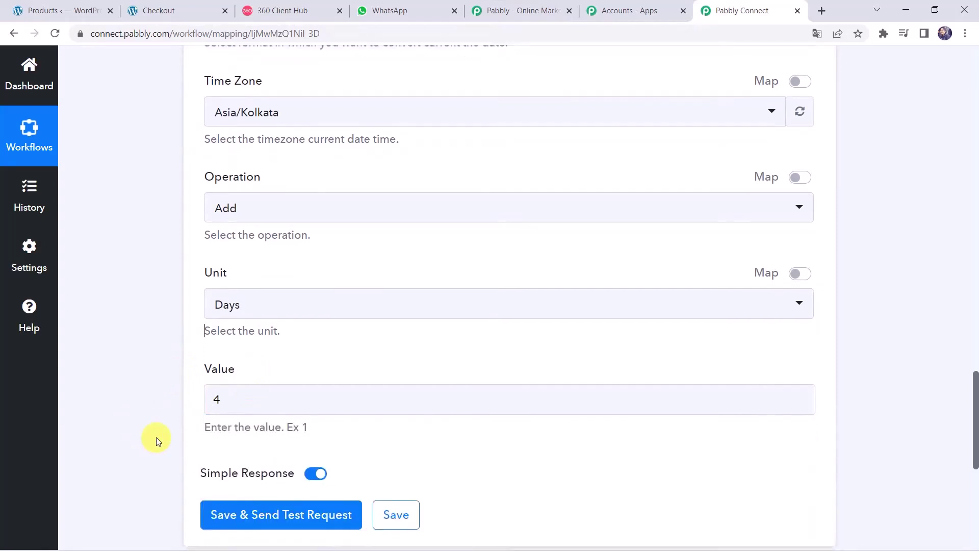
{"action": "left_click", "coordinate": [254, 422]}
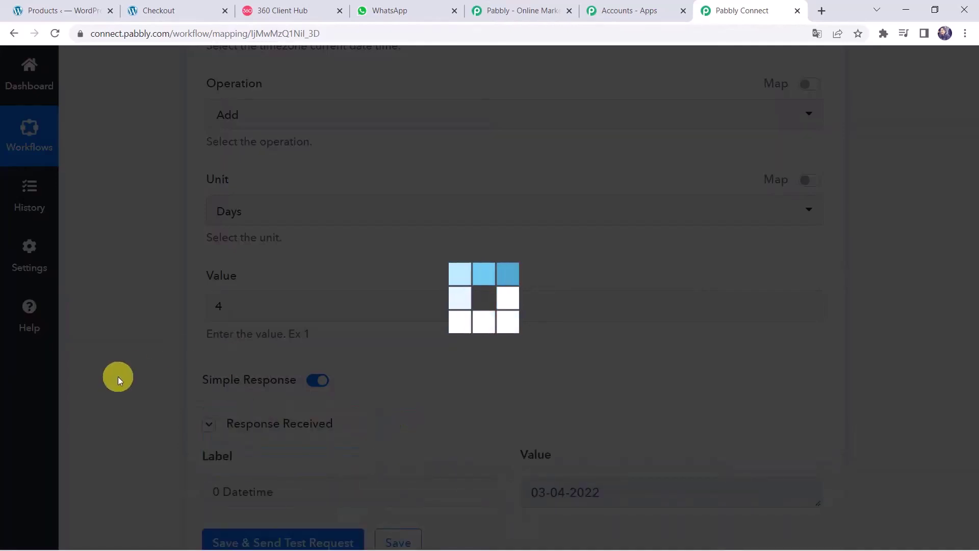
{"action": "scroll", "coordinate": [119, 379], "scroll_direction": "down", "scroll_amount": 2}
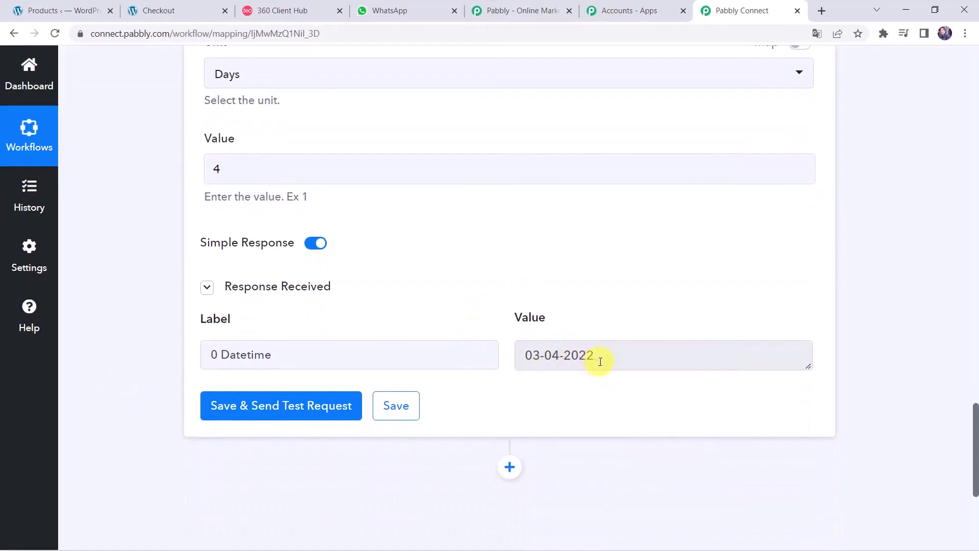
{"action": "scroll", "coordinate": [153, 212], "scroll_direction": "up", "scroll_amount": 10}
{"action": "scroll", "coordinate": [158, 199], "scroll_direction": "up", "scroll_amount": 10}
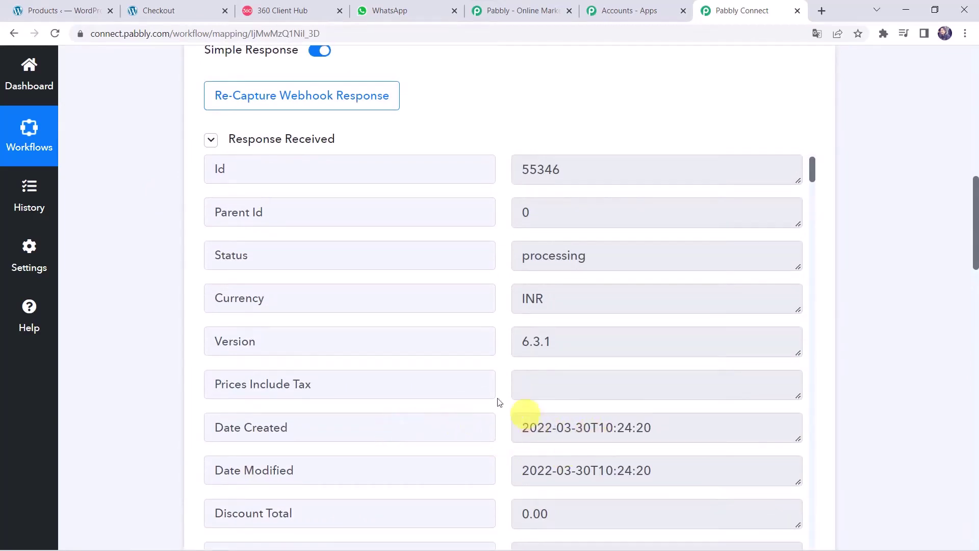
{"action": "scroll", "coordinate": [152, 419], "scroll_direction": "down", "scroll_amount": 6}
{"action": "scroll", "coordinate": [152, 420], "scroll_direction": "down", "scroll_amount": 20}
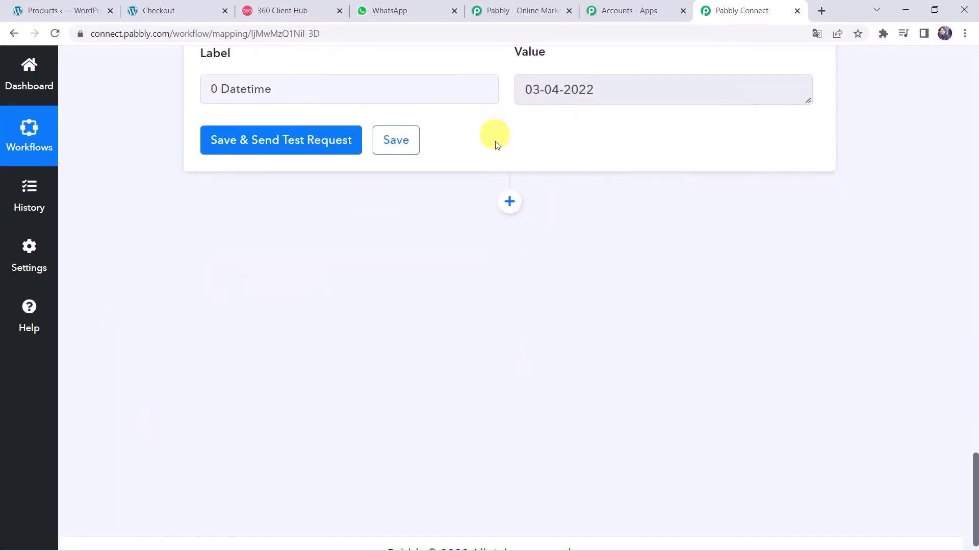
Step: Add a WhatsApp by 360Dialog action with the Send Template Message event
{"action": "left_click", "coordinate": [510, 201]}
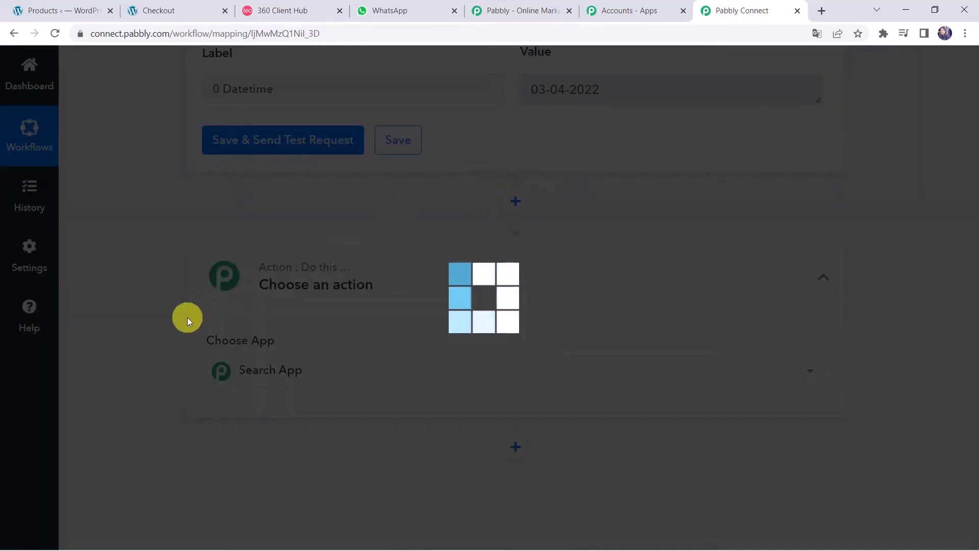
{"action": "type", "text": "360"}
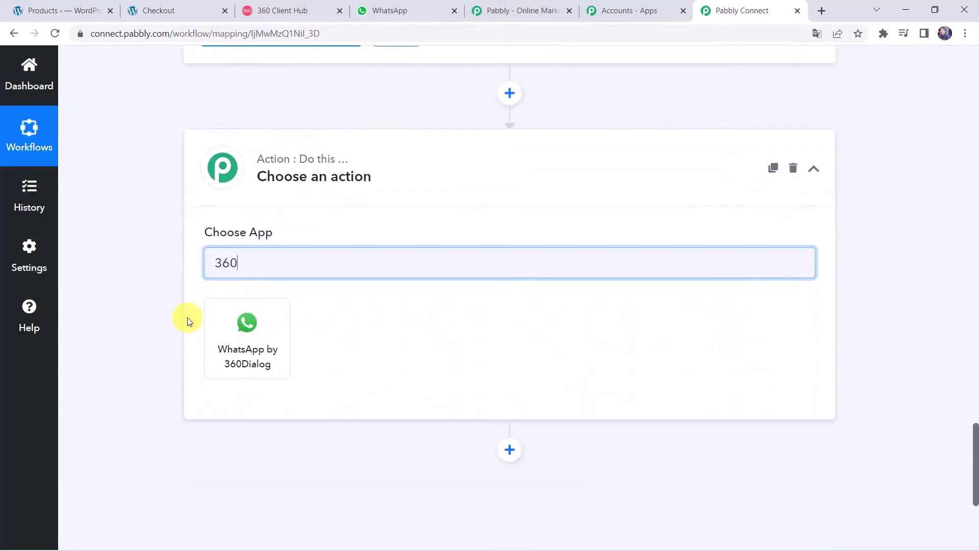
{"action": "left_click", "coordinate": [255, 360]}
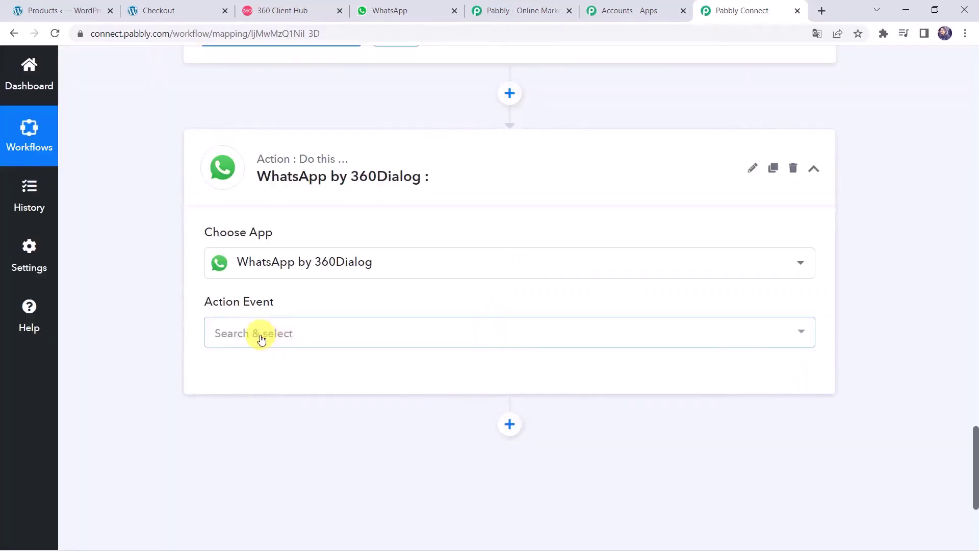
{"action": "left_click", "coordinate": [261, 339]}
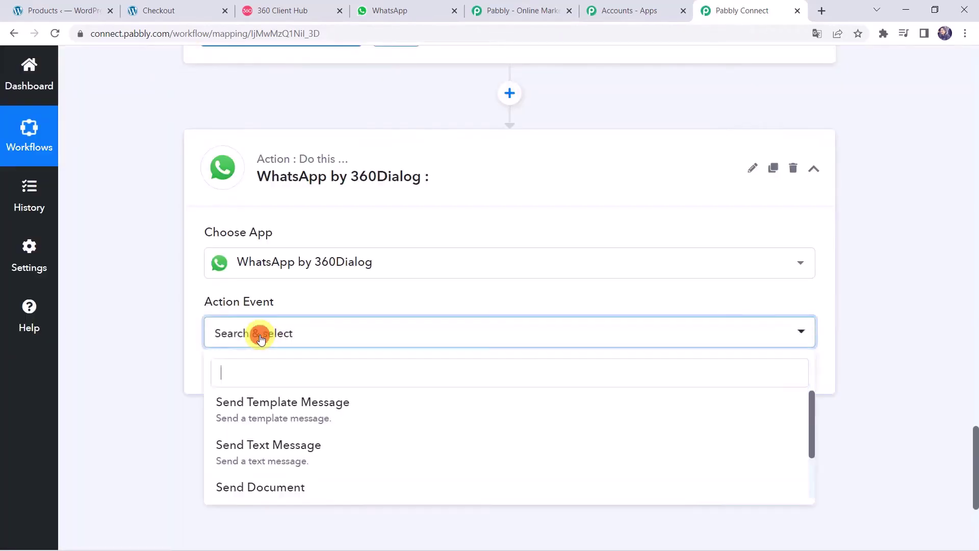
{"action": "left_click", "coordinate": [268, 414]}
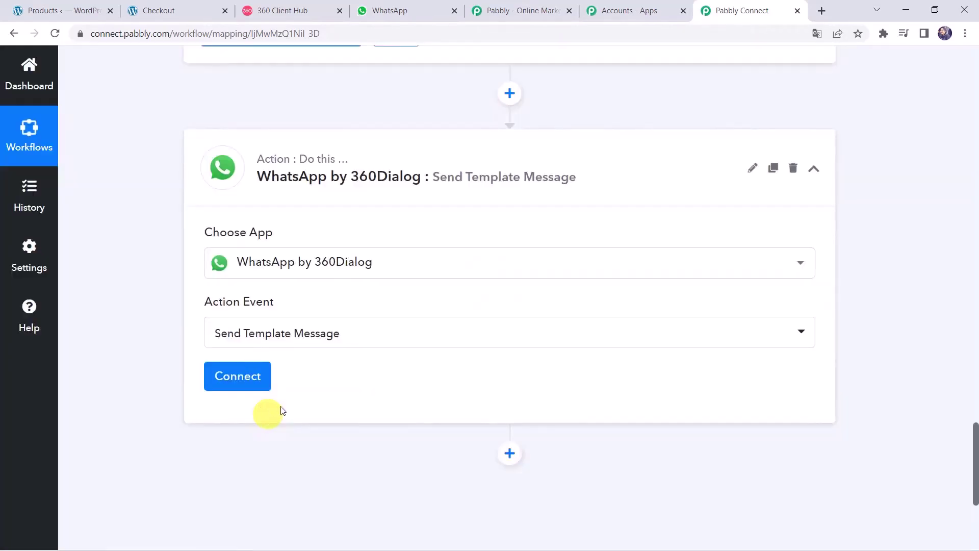
Step: Start adding a new WhatsApp connection, then switch to the 360 Client Hub dashboard
{"action": "left_click", "coordinate": [247, 379]}
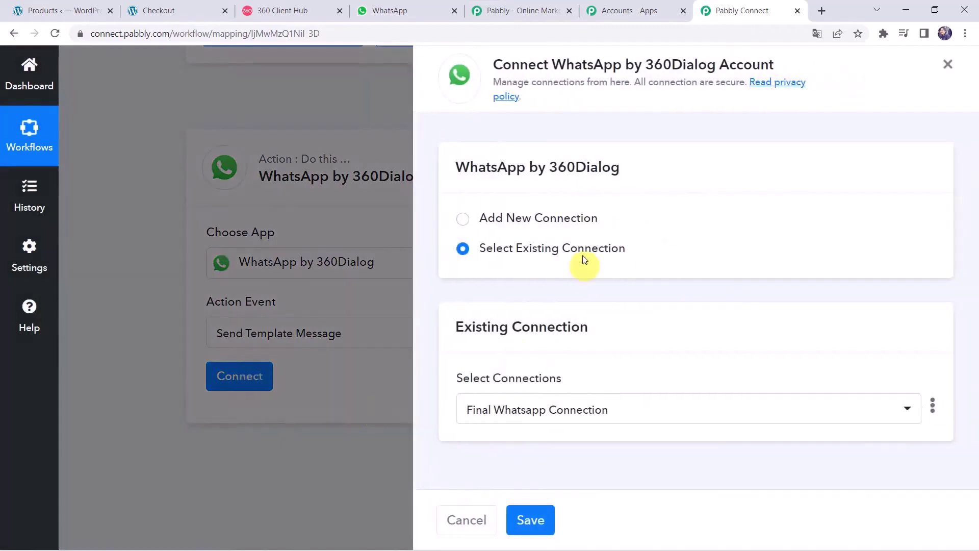
{"action": "left_click", "coordinate": [555, 223]}
{"action": "scroll", "coordinate": [464, 367], "scroll_direction": "down", "scroll_amount": 3}
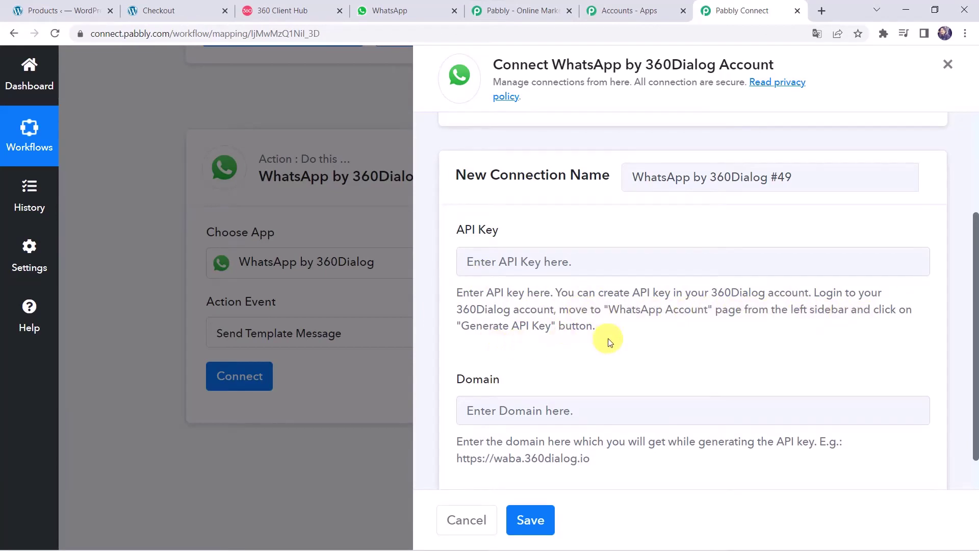
{"action": "left_click", "coordinate": [302, 17]}
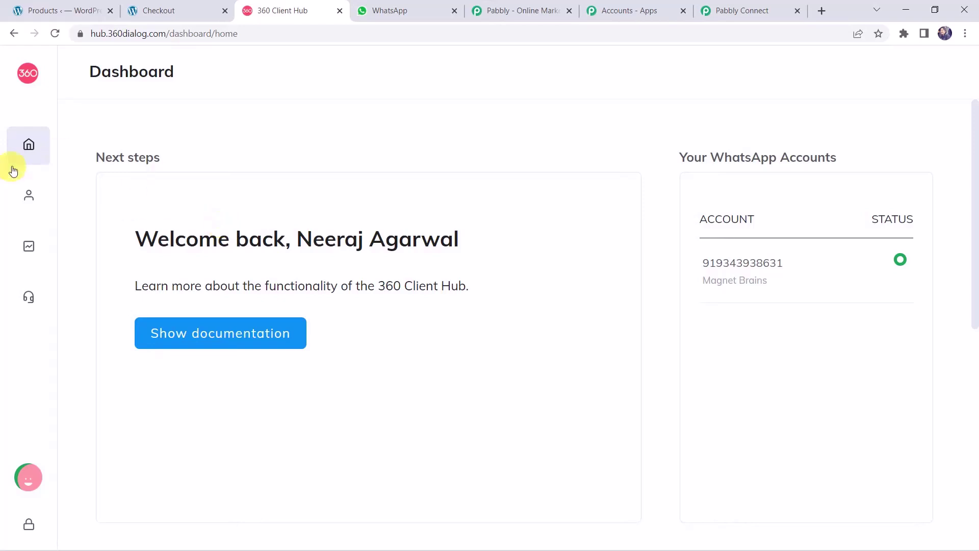
Step: Review the business account on the WhatsApp Accounts page, then return to the Pabbly Connect connection form
{"action": "left_click", "coordinate": [89, 196]}
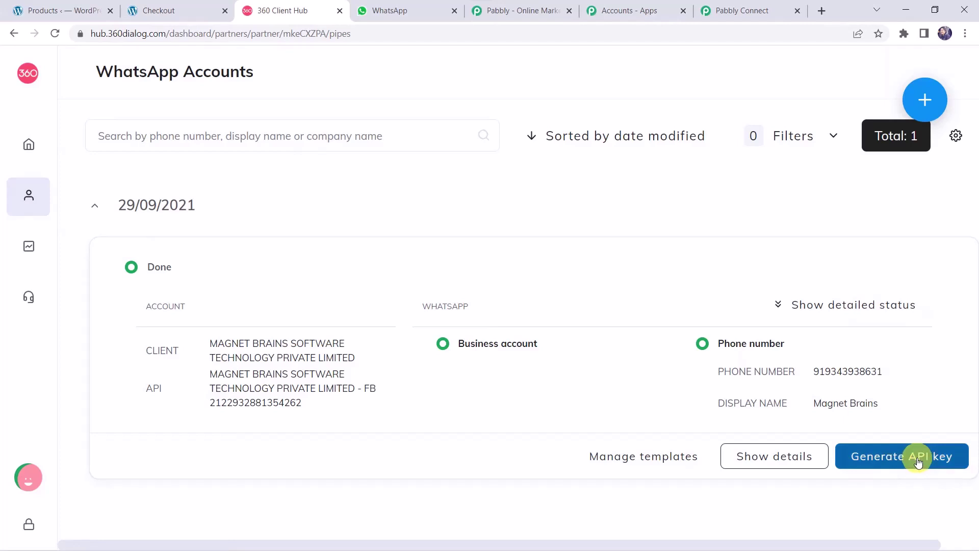
{"action": "left_click", "coordinate": [737, 11]}
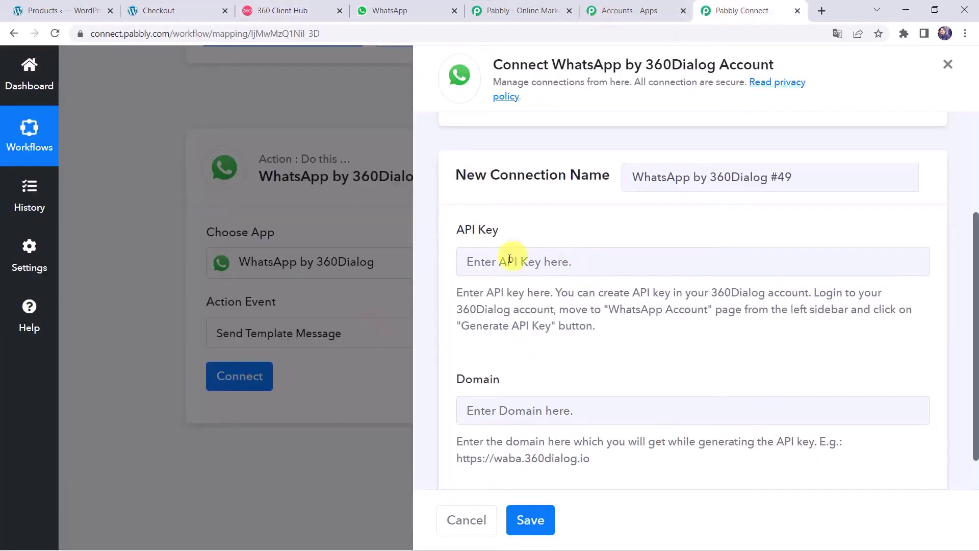
Step: Paste the example domain into Domain, then save using the existing 'Final Whatsapp Connection'
{"action": "left_click", "coordinate": [523, 270]}
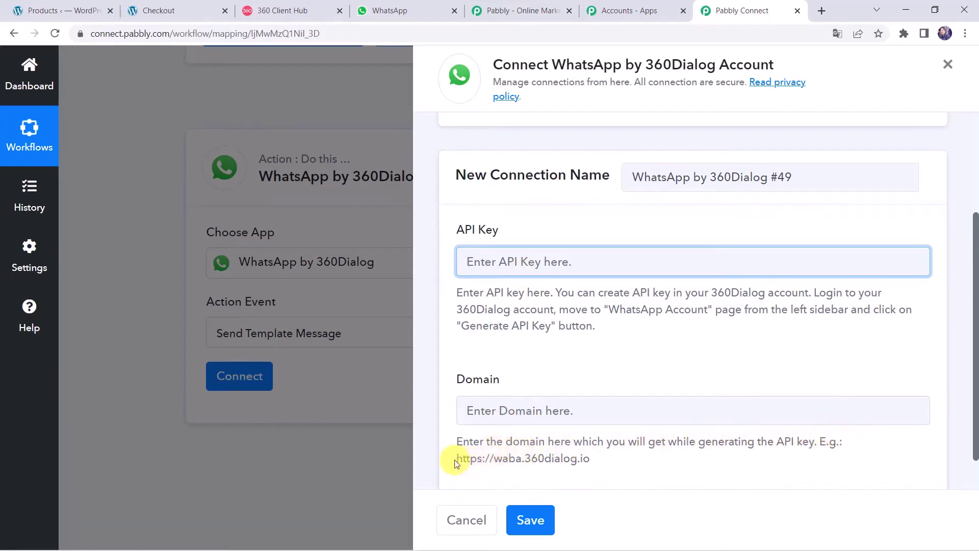
{"action": "left_click_drag", "start_coordinate": [455, 459], "coordinate": [599, 464]}
{"action": "key", "text": "ctrl+c"}
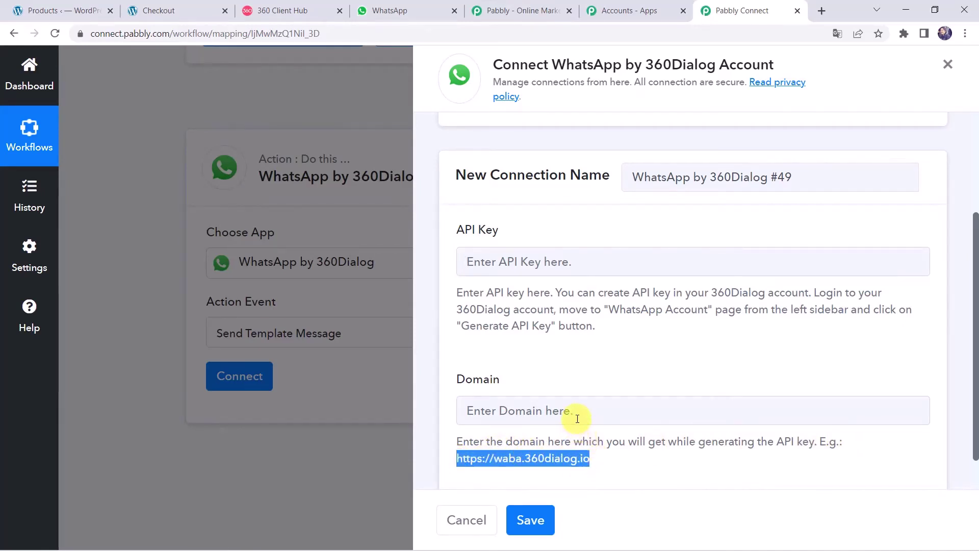
{"action": "left_click", "coordinate": [574, 412]}
{"action": "key", "text": "ctrl+v"}
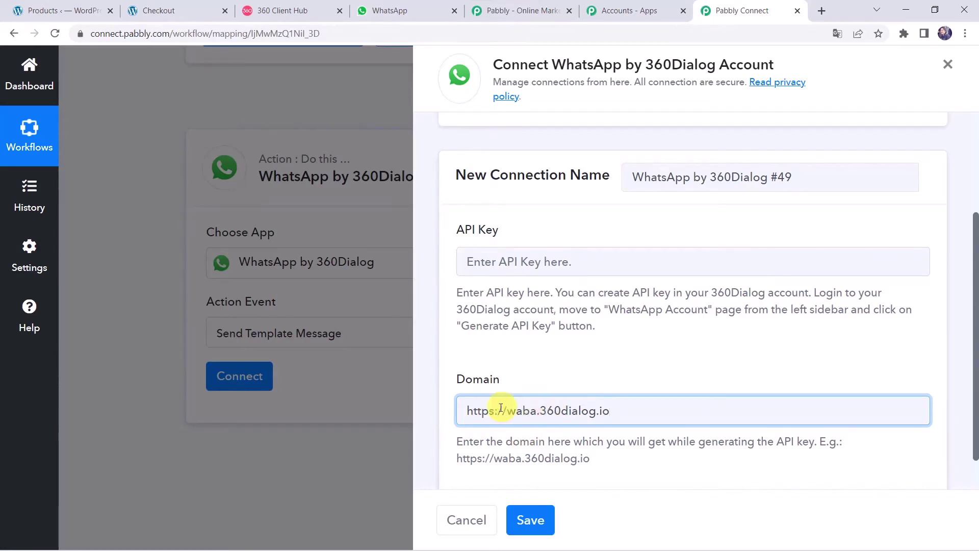
{"action": "left_click", "coordinate": [509, 258]}
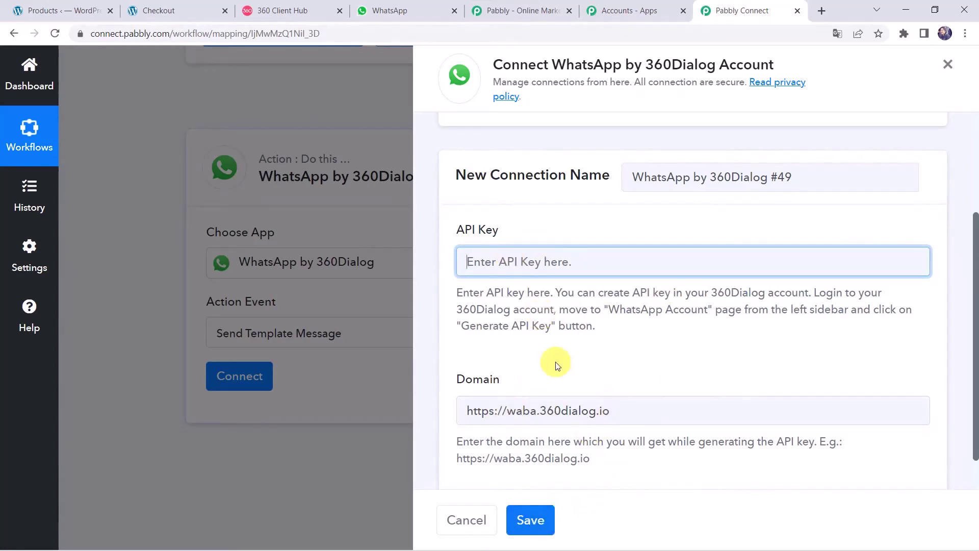
{"action": "scroll", "coordinate": [552, 362], "scroll_direction": "up", "scroll_amount": 3}
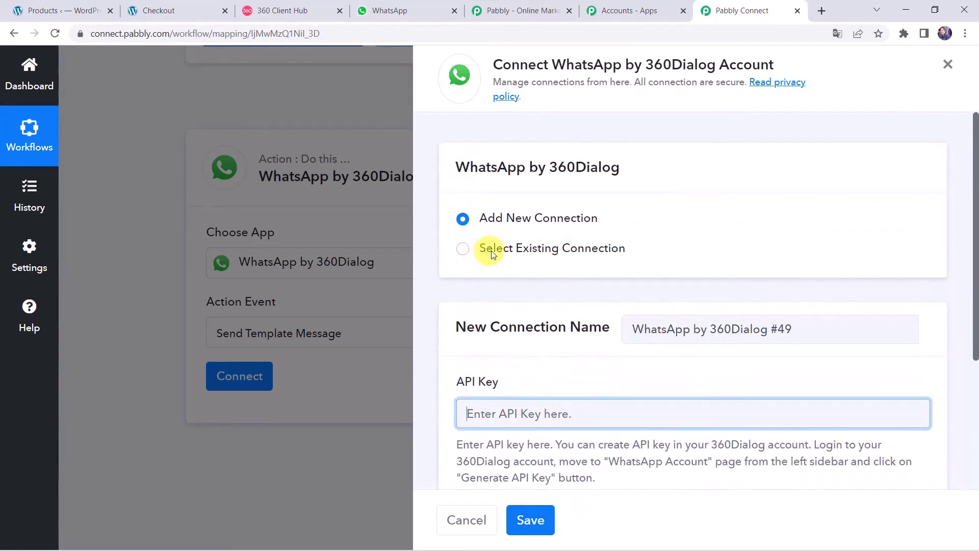
{"action": "left_click", "coordinate": [522, 247]}
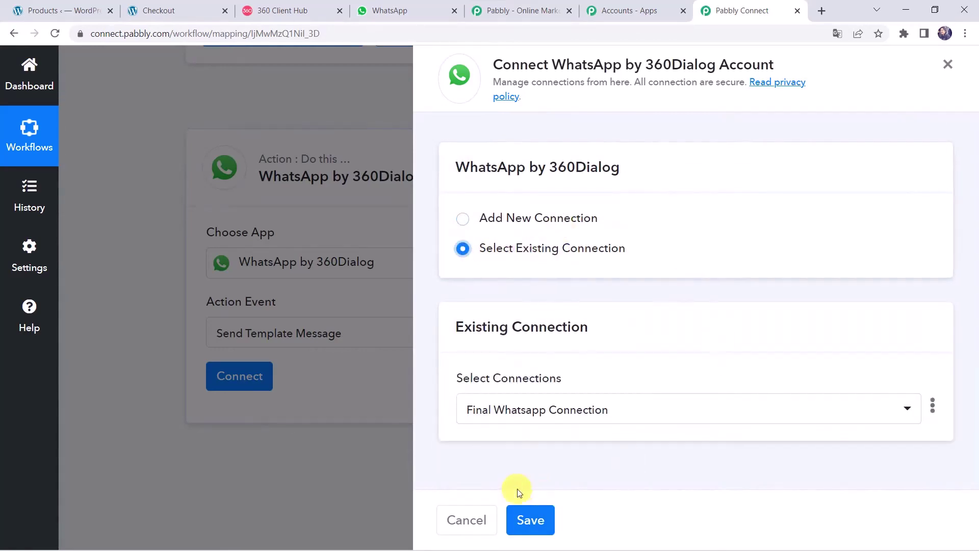
{"action": "left_click", "coordinate": [530, 518]}
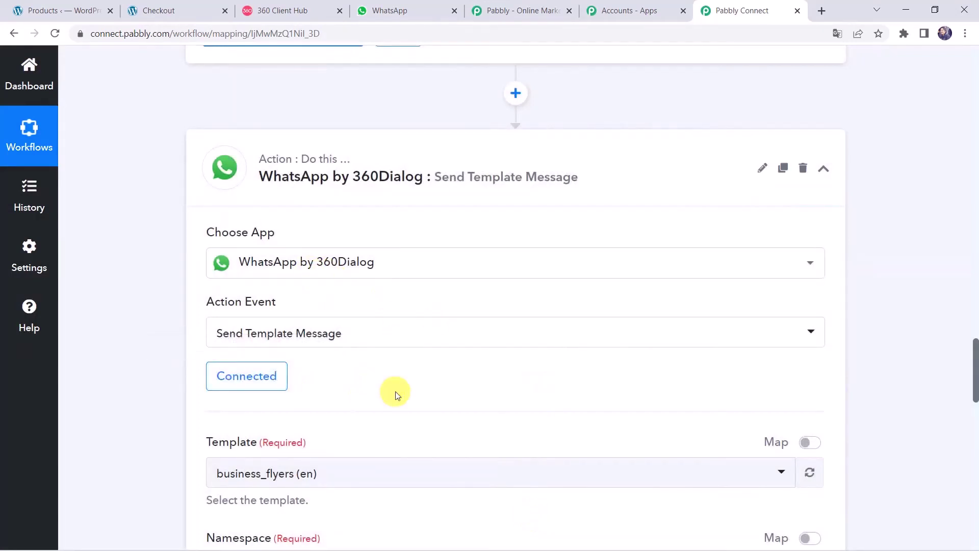
Step: Review the Template, Namespace and Language Code fields, then switch to the 360 Client Hub tab
{"action": "scroll", "coordinate": [395, 390], "scroll_direction": "down", "scroll_amount": 3}
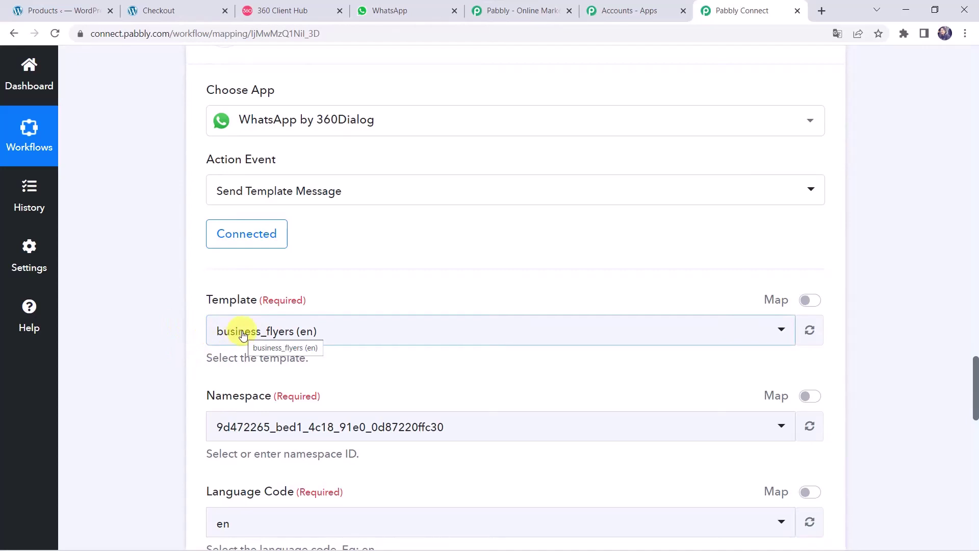
{"action": "left_click", "coordinate": [300, 12]}
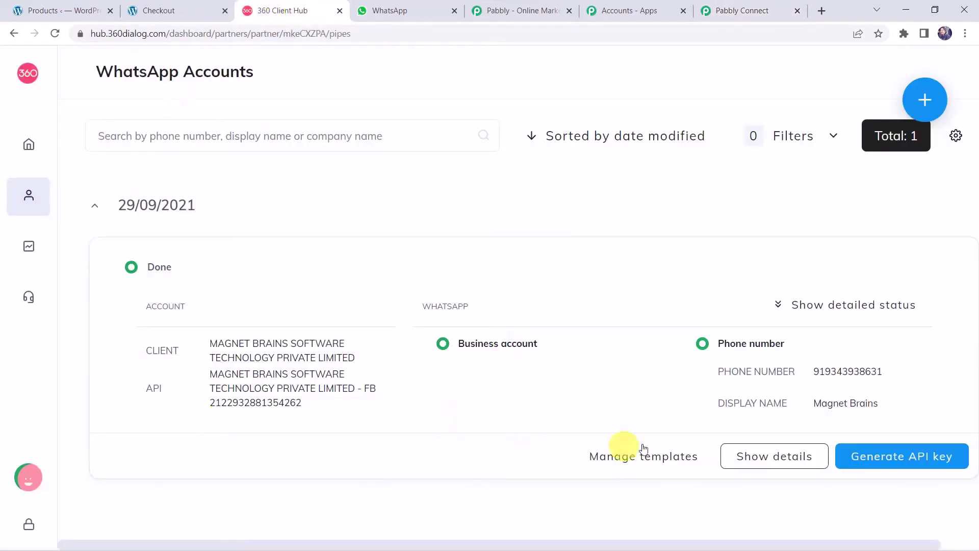
Step: Open the account's templates and inspect Add template's Category, Language and Template type options, then close it
{"action": "left_click", "coordinate": [661, 460]}
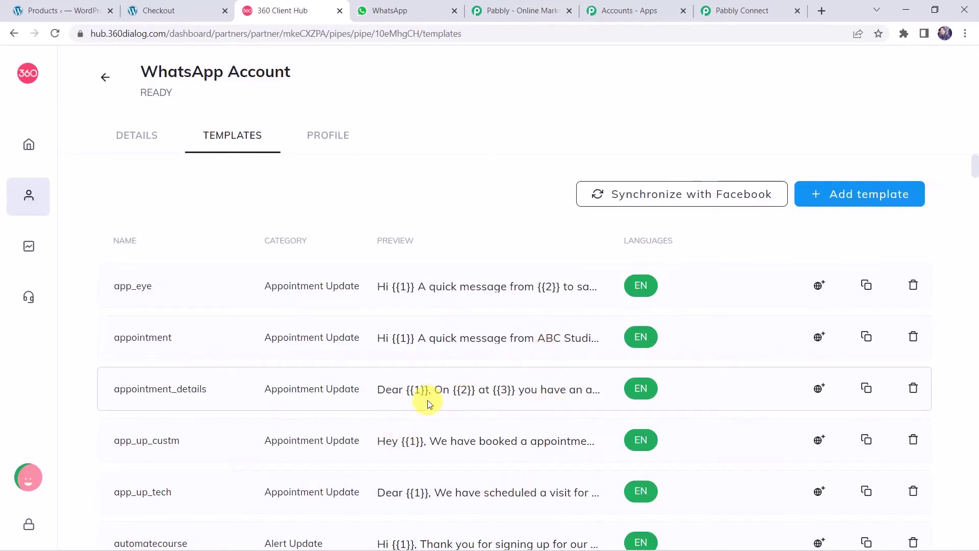
{"action": "scroll", "coordinate": [427, 403], "scroll_direction": "down", "scroll_amount": 10}
{"action": "left_click", "coordinate": [833, 196]}
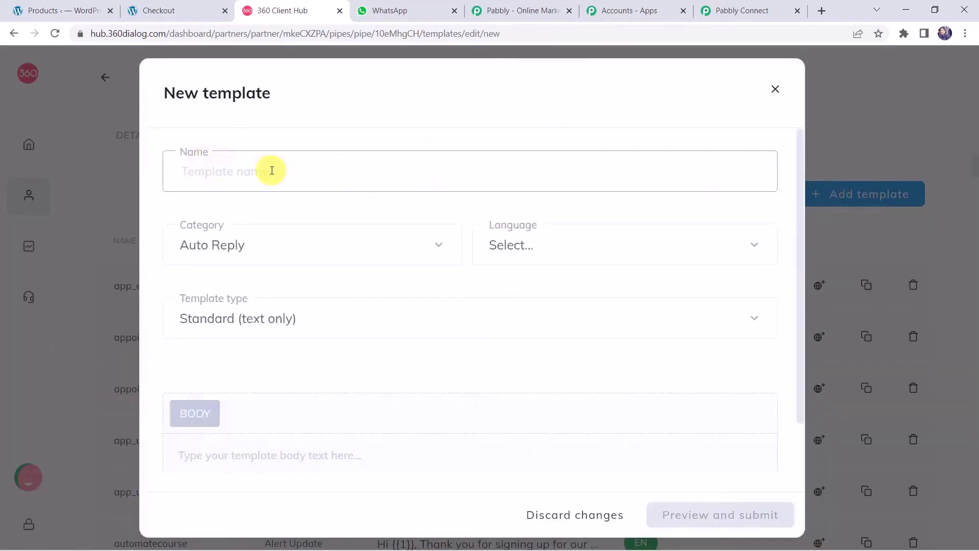
{"action": "left_click", "coordinate": [237, 246]}
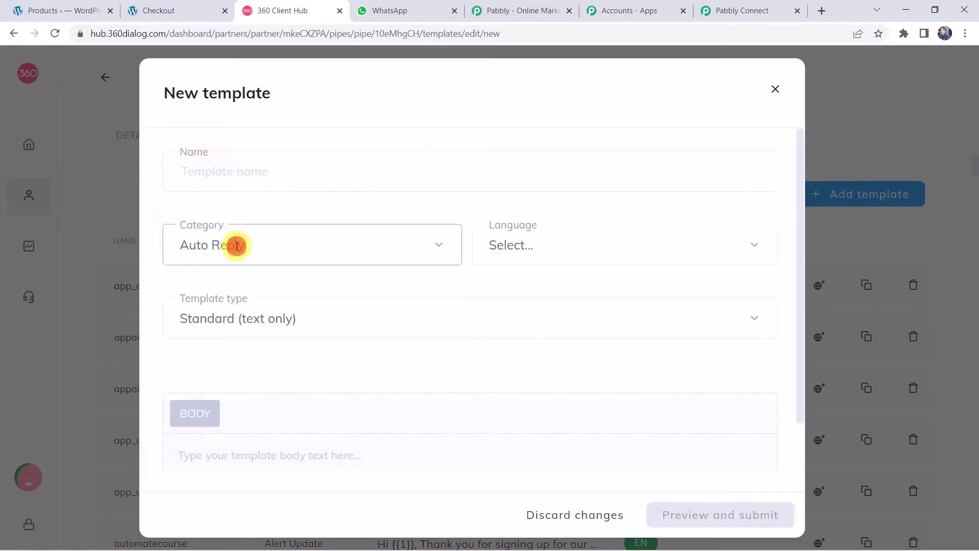
{"action": "left_click", "coordinate": [237, 246]}
{"action": "scroll", "coordinate": [260, 350], "scroll_direction": "down", "scroll_amount": 7}
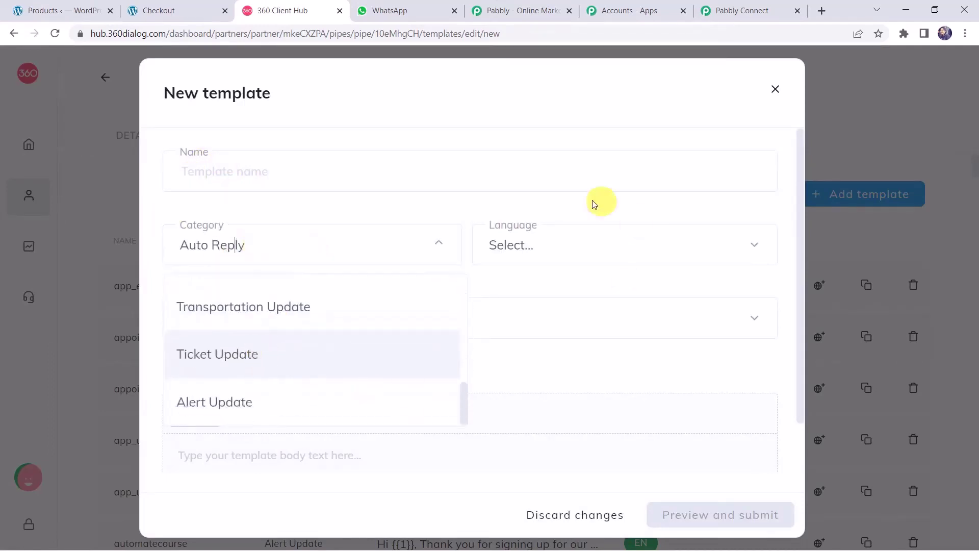
{"action": "left_click", "coordinate": [556, 240]}
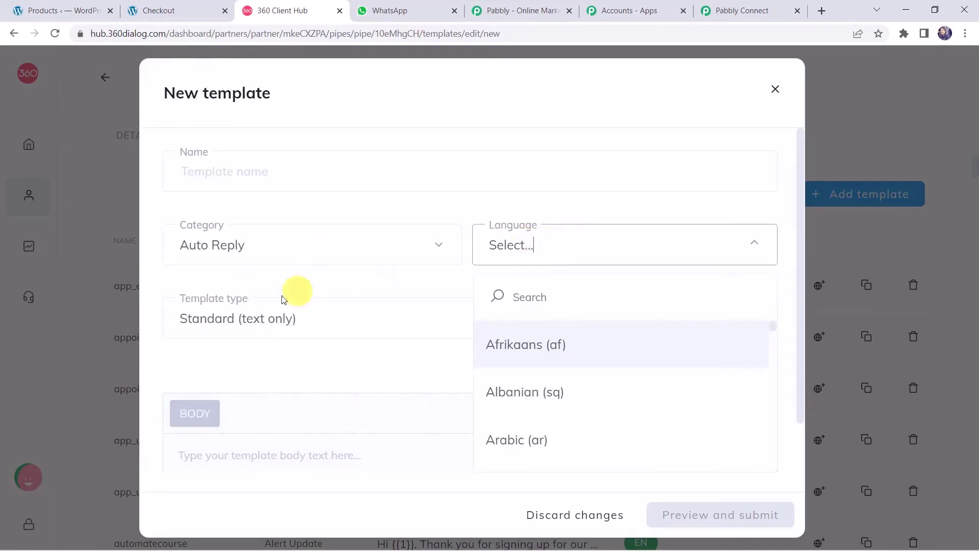
{"action": "left_click", "coordinate": [301, 332]}
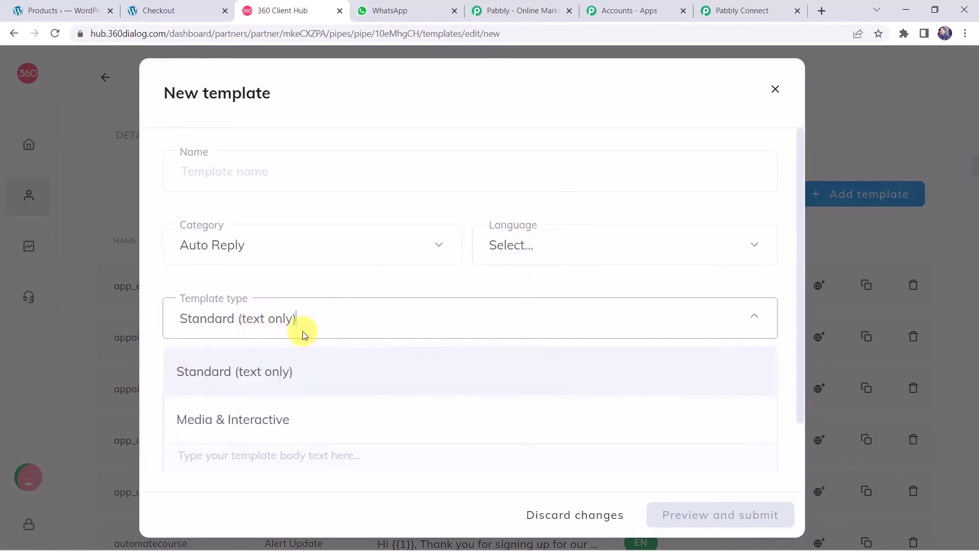
{"action": "left_click", "coordinate": [302, 332]}
{"action": "left_click", "coordinate": [265, 473]}
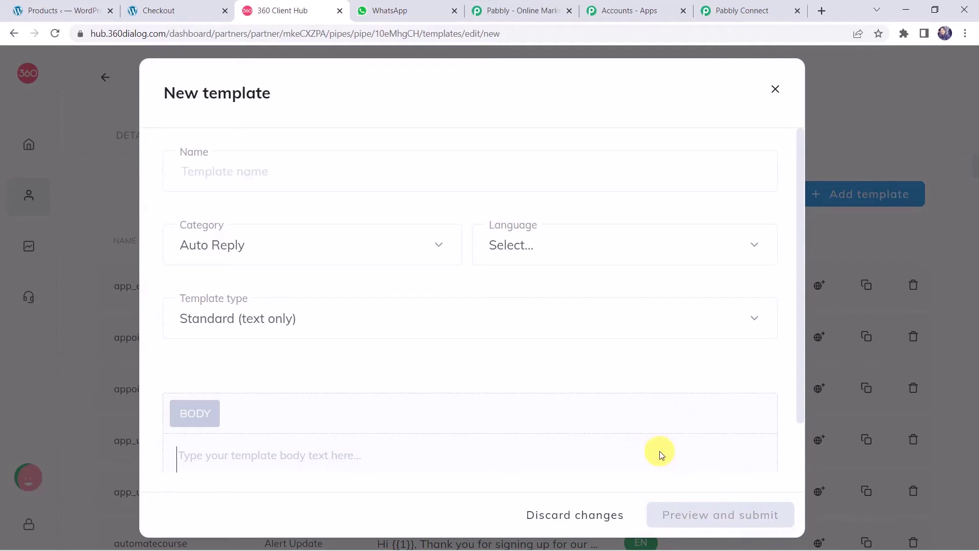
{"action": "left_click", "coordinate": [775, 92]}
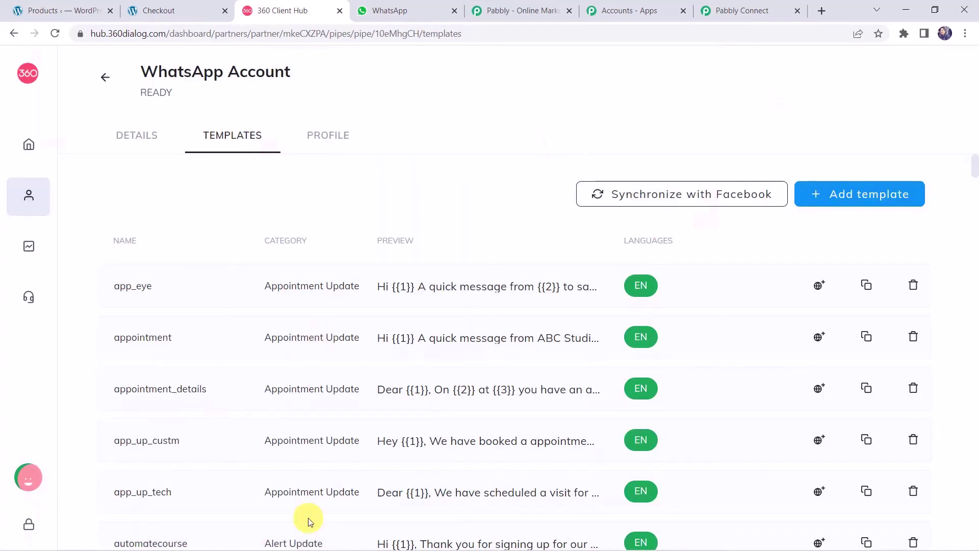
Step: Search the templates list for 'orde' and preview the order_comfirmation_alert template
{"action": "scroll", "coordinate": [308, 518], "scroll_direction": "down", "scroll_amount": 10}
{"action": "scroll", "coordinate": [308, 517], "scroll_direction": "down", "scroll_amount": 20}
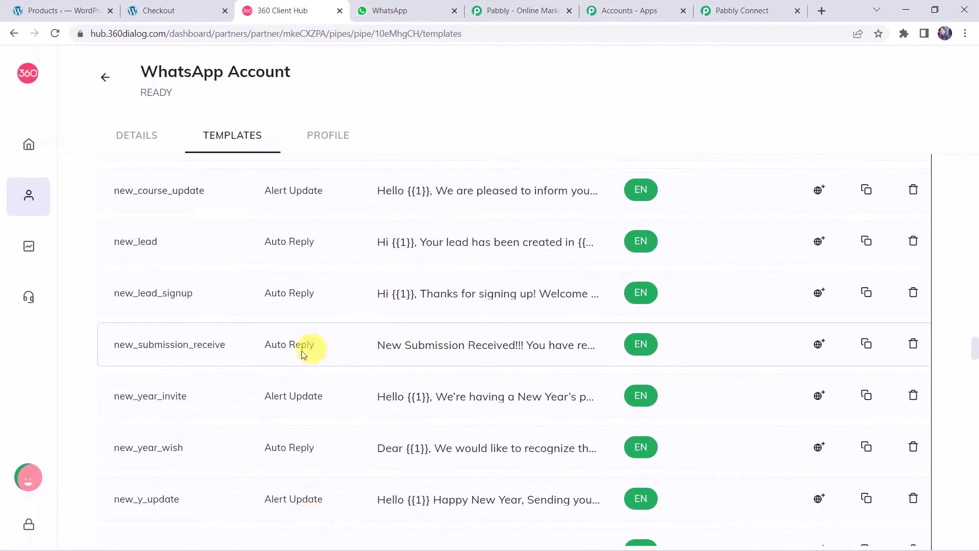
{"action": "scroll", "coordinate": [277, 384], "scroll_direction": "down", "scroll_amount": 1}
{"action": "key", "text": "ctrl+f"}
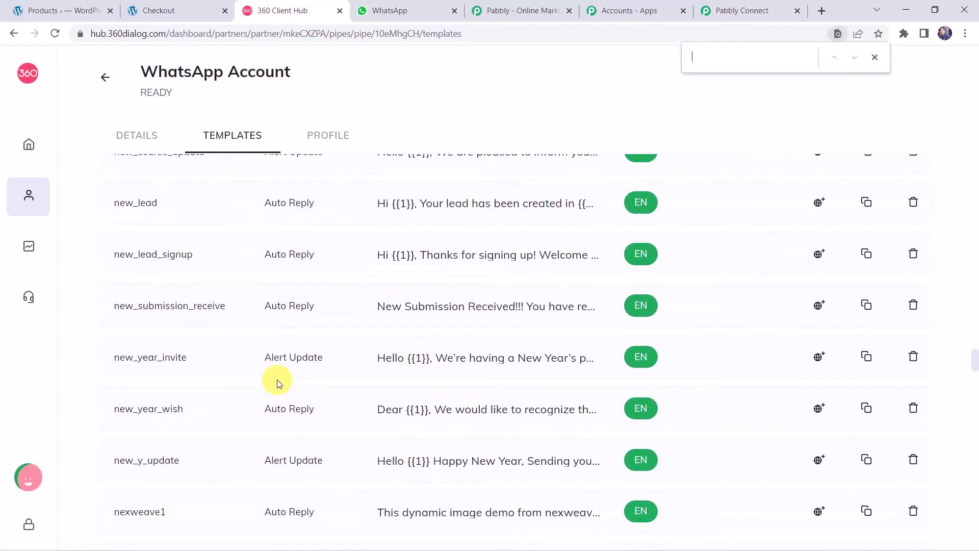
{"action": "type", "text": "order"}
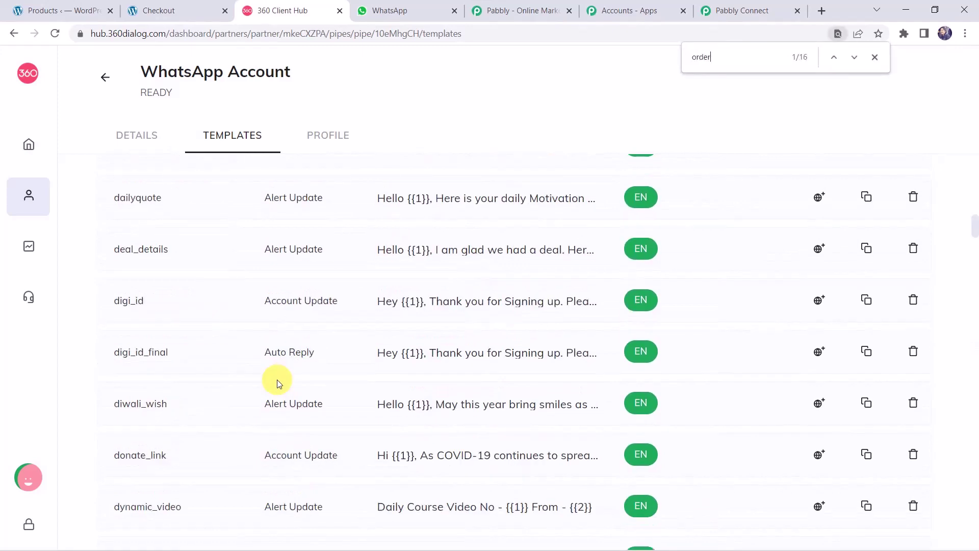
{"action": "scroll", "coordinate": [277, 379], "scroll_direction": "down", "scroll_amount": 20}
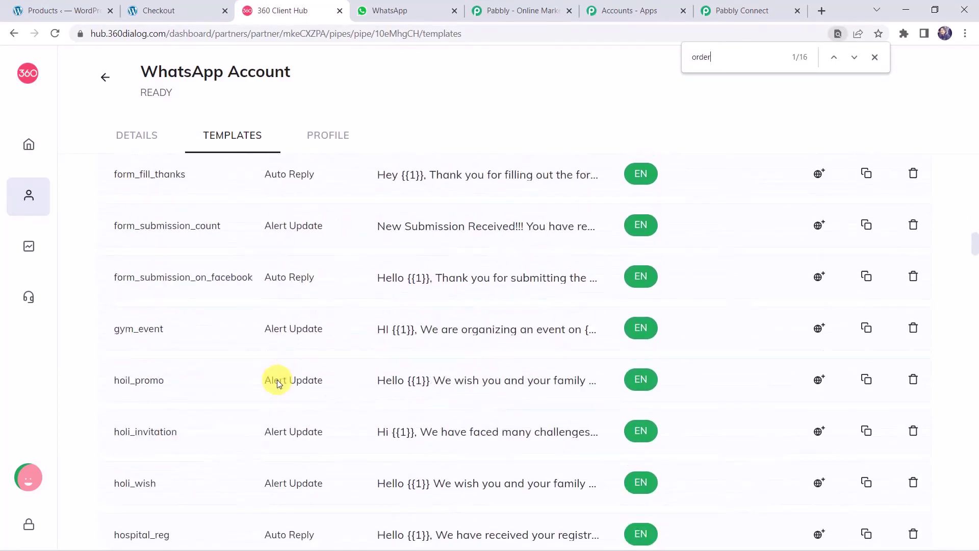
{"action": "scroll", "coordinate": [277, 379], "scroll_direction": "down", "scroll_amount": 20}
{"action": "scroll", "coordinate": [277, 379], "scroll_direction": "up", "scroll_amount": 6}
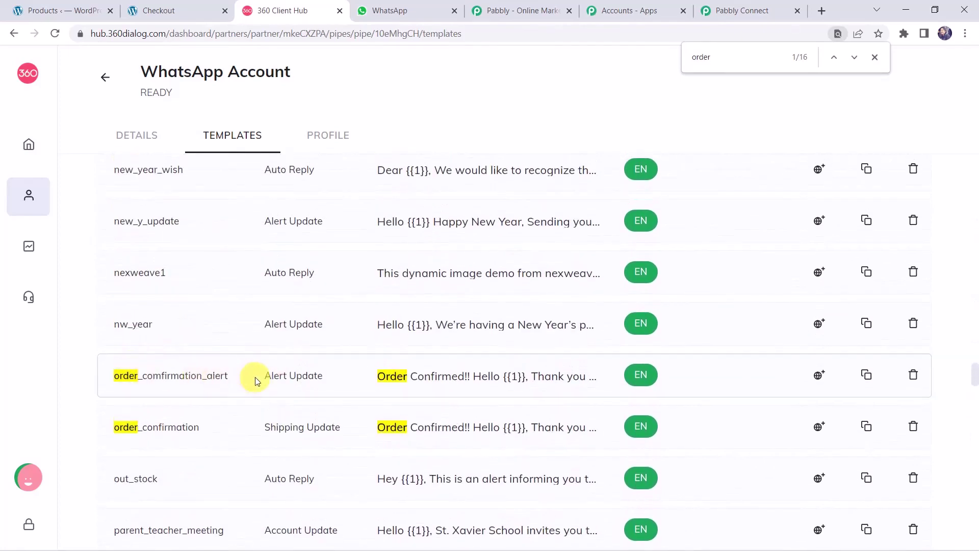
{"action": "left_click", "coordinate": [464, 381]}
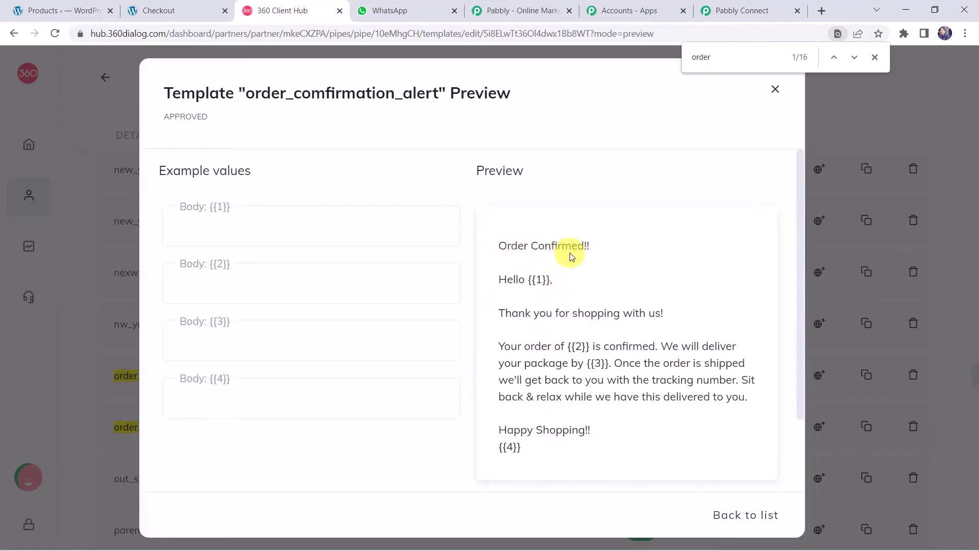
Step: Review placeholders {{1}} to {{4}}, enter a sample name for Body {{1}}, and return to Pabbly Connect
{"action": "double_click", "coordinate": [539, 280]}
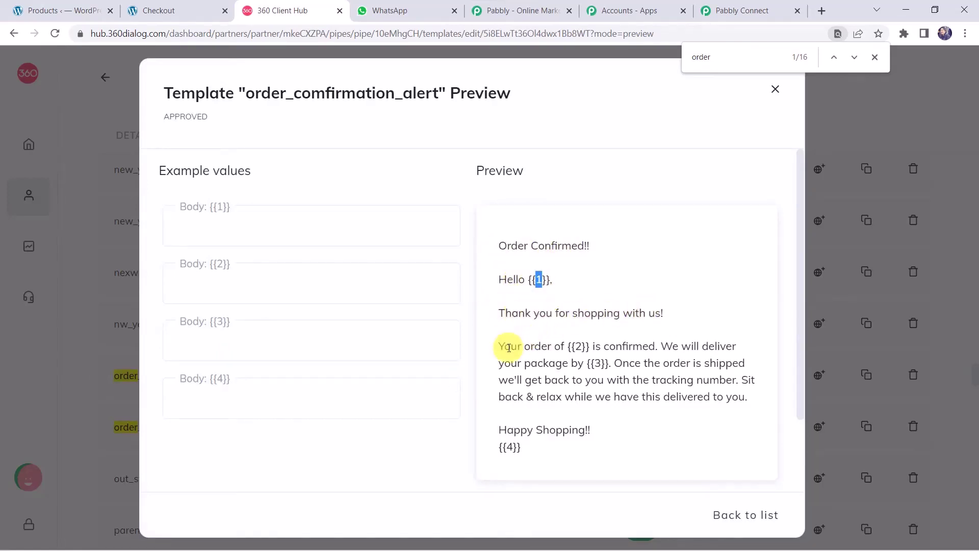
{"action": "left_click", "coordinate": [582, 348]}
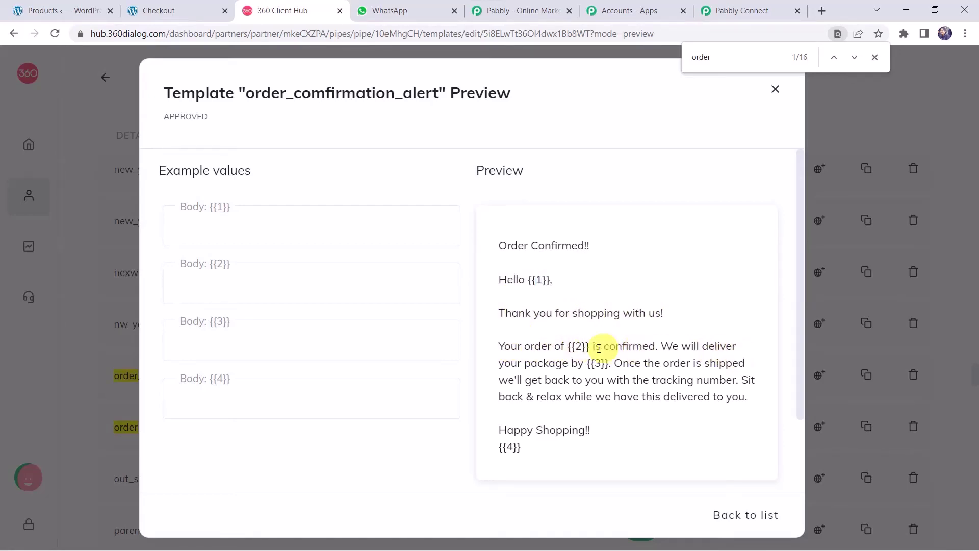
{"action": "left_click", "coordinate": [598, 366]}
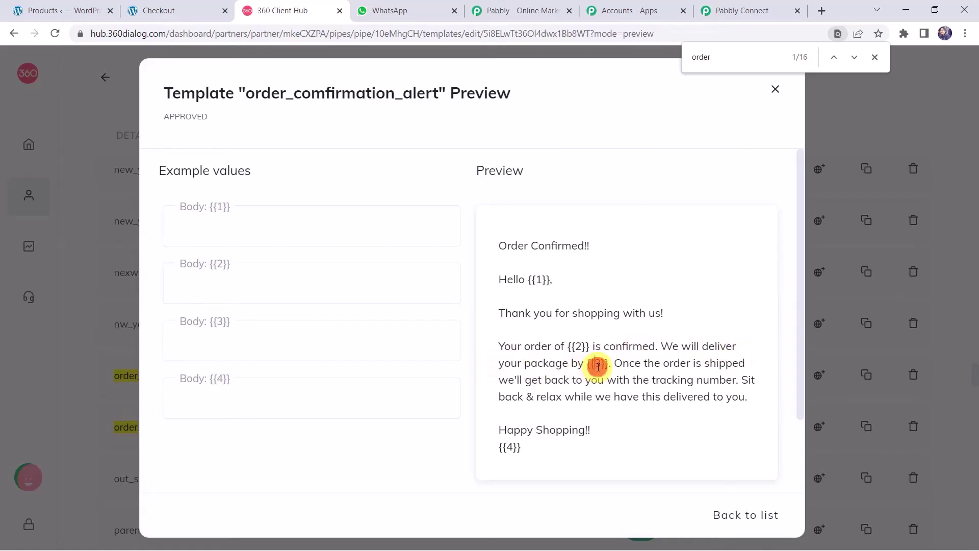
{"action": "double_click", "coordinate": [598, 366]}
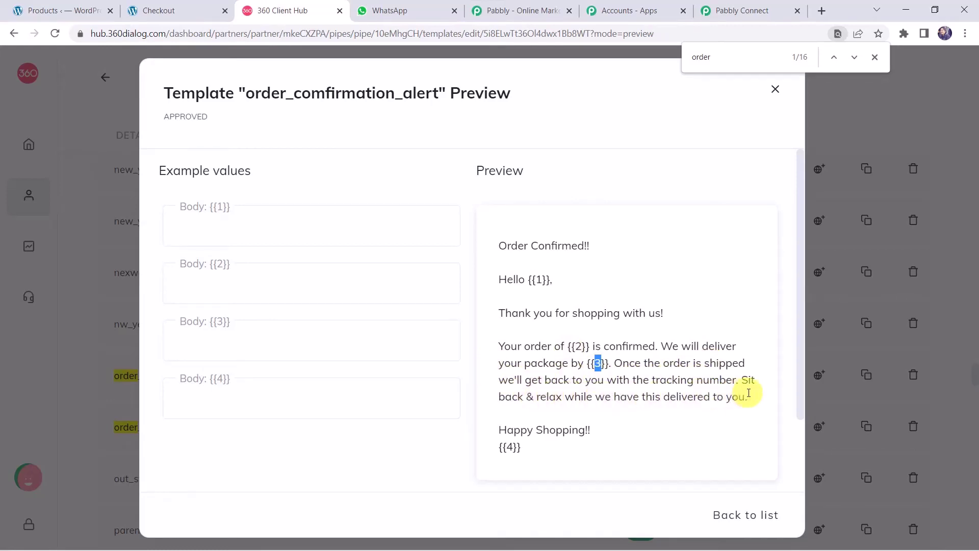
{"action": "left_click", "coordinate": [509, 448]}
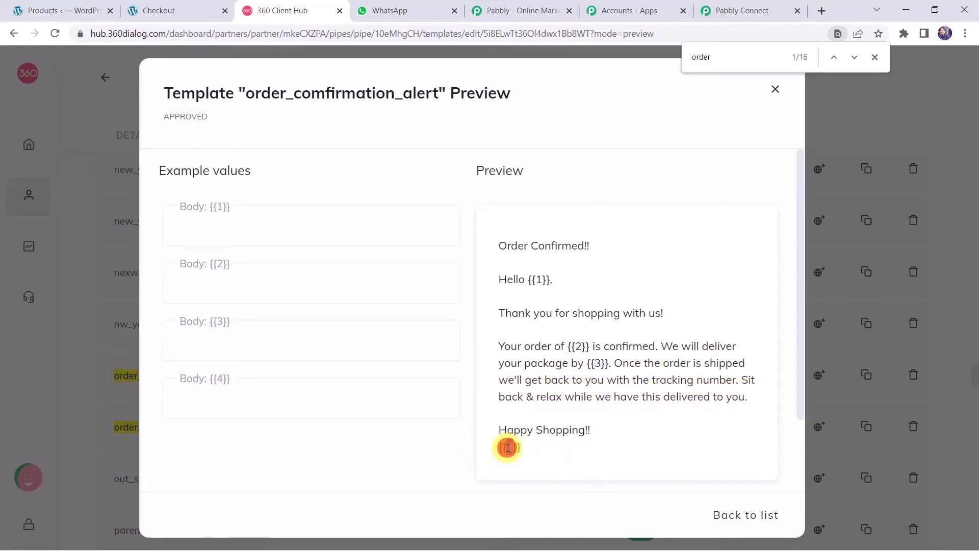
{"action": "double_click", "coordinate": [508, 448]}
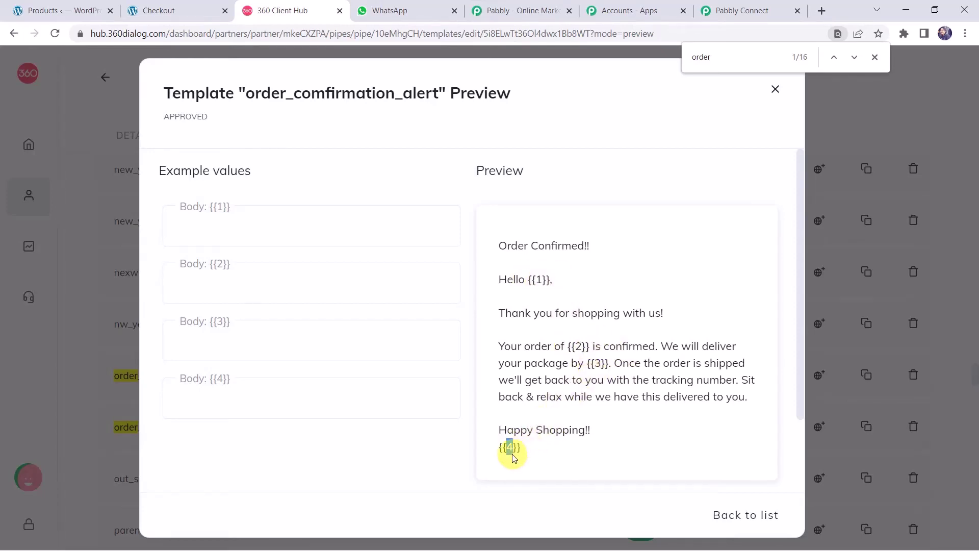
{"action": "left_click", "coordinate": [211, 238]}
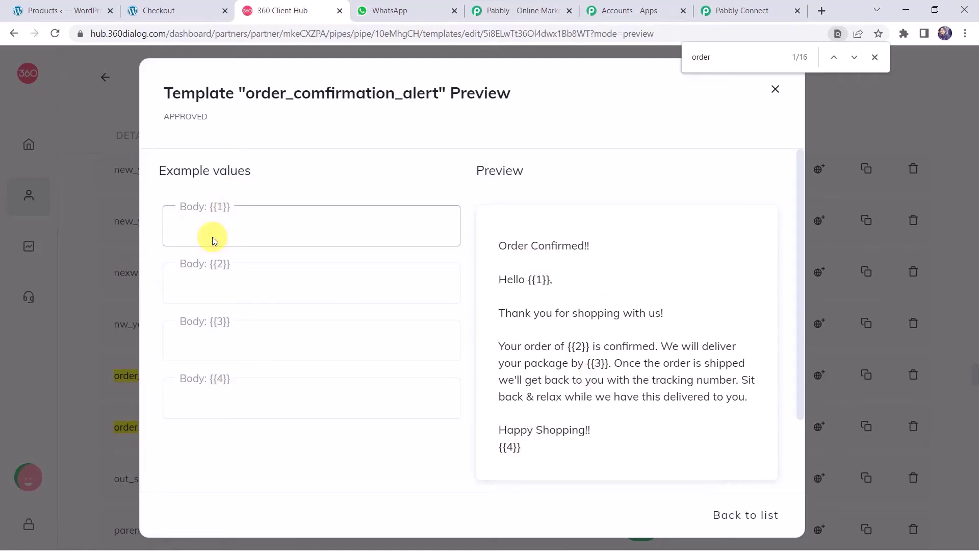
{"action": "left_click", "coordinate": [213, 224]}
{"action": "type", "text": "Chris"}
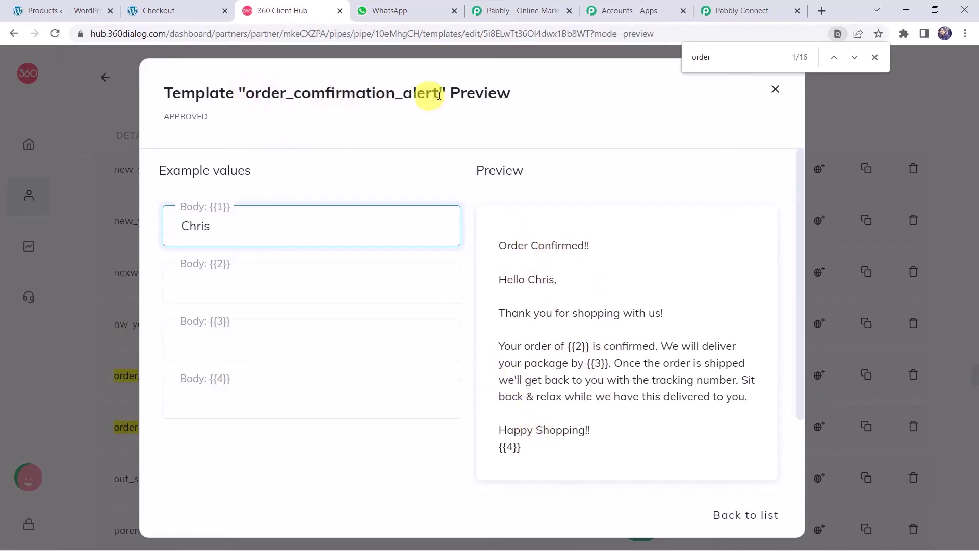
{"action": "left_click", "coordinate": [760, 7]}
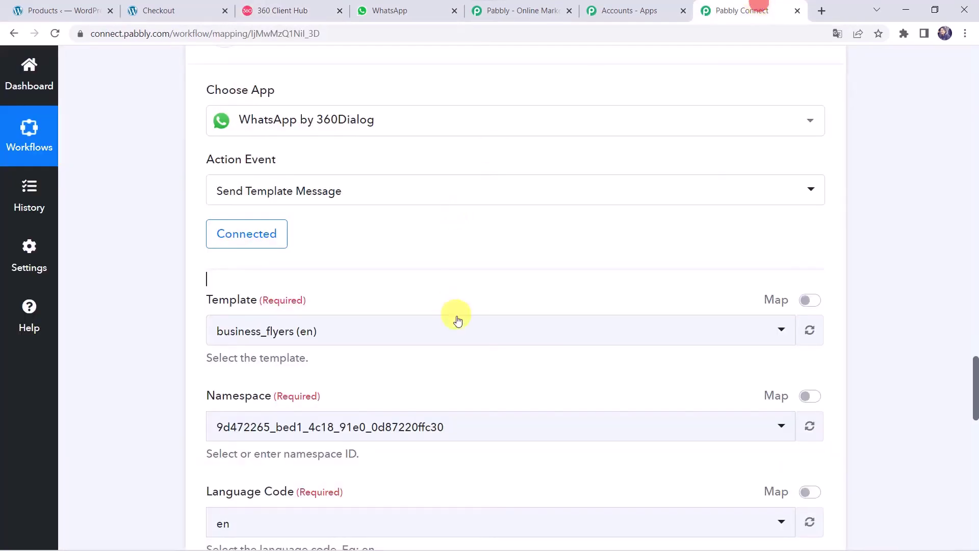
Step: Select the order_comfirmation_alert (en) template and review the webhook response and recipient fields
{"action": "left_click", "coordinate": [367, 332]}
{"action": "type", "text": "Ord"}
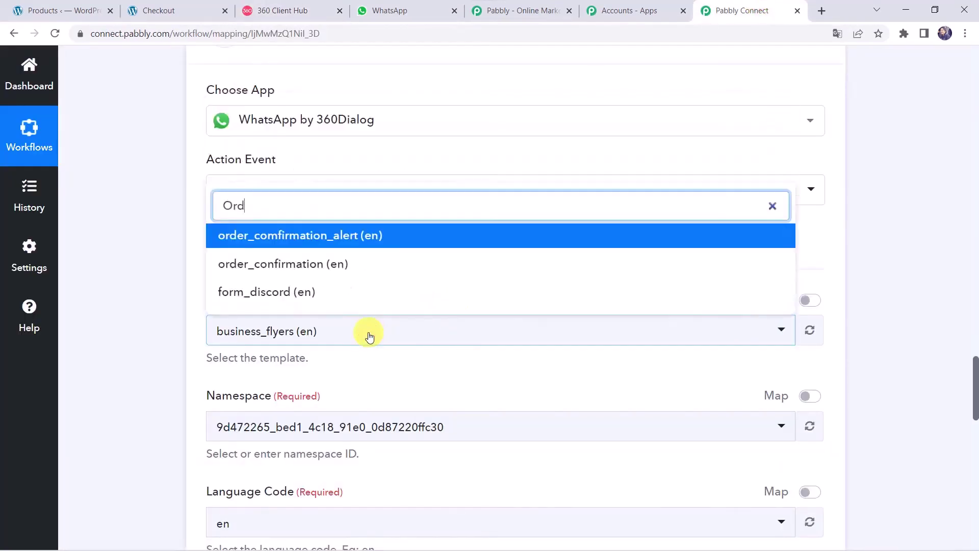
{"action": "type", "text": "er"}
{"action": "left_click", "coordinate": [383, 270]}
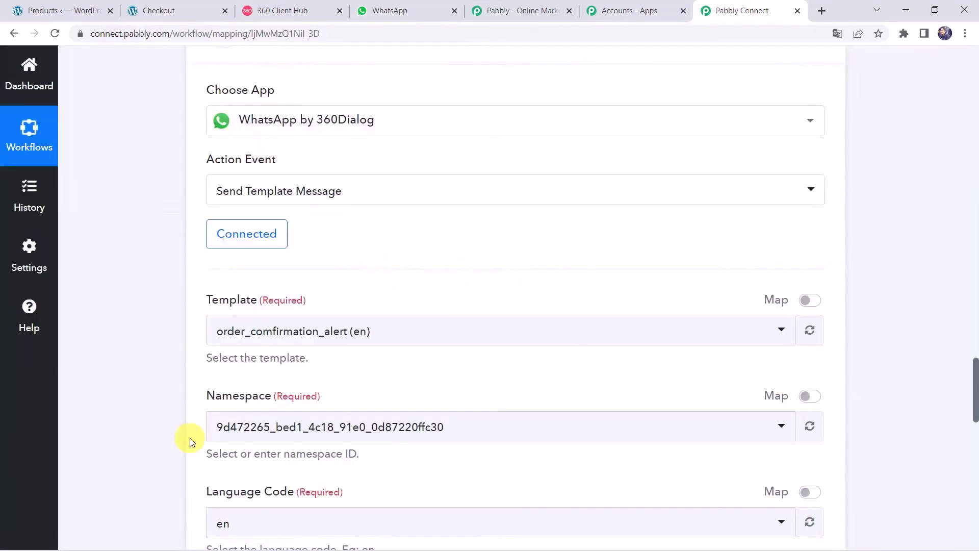
{"action": "scroll", "coordinate": [188, 417], "scroll_direction": "down", "scroll_amount": 4}
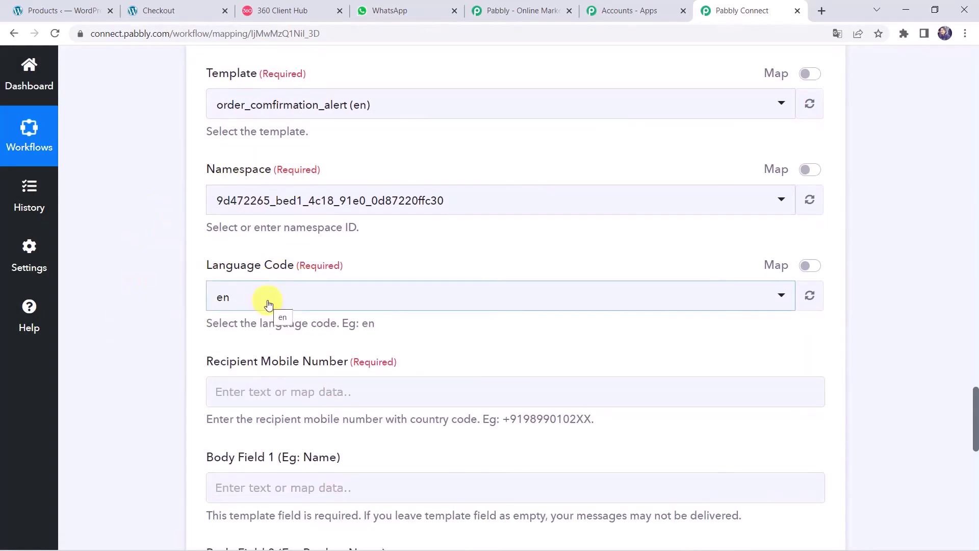
{"action": "scroll", "coordinate": [159, 359], "scroll_direction": "down", "scroll_amount": 3}
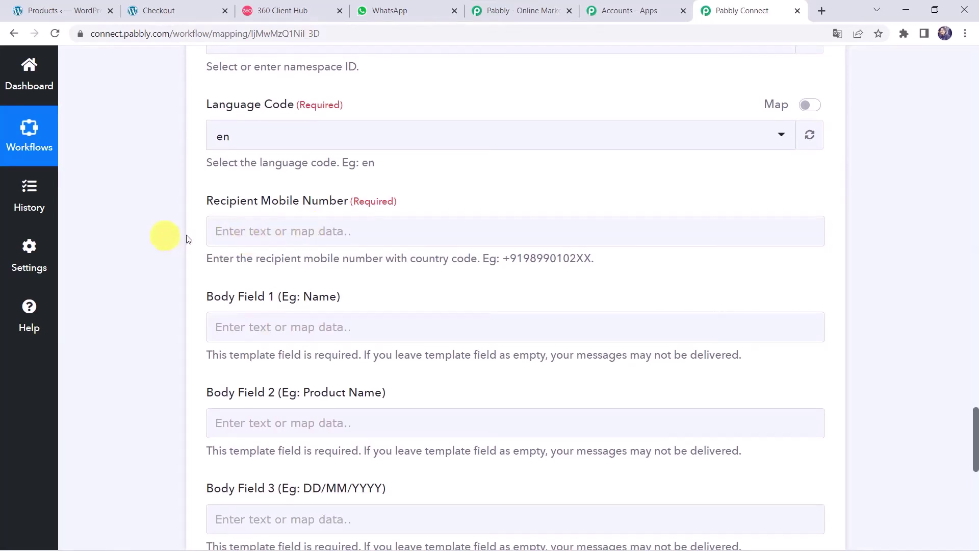
{"action": "scroll", "coordinate": [225, 238], "scroll_direction": "up", "scroll_amount": 15}
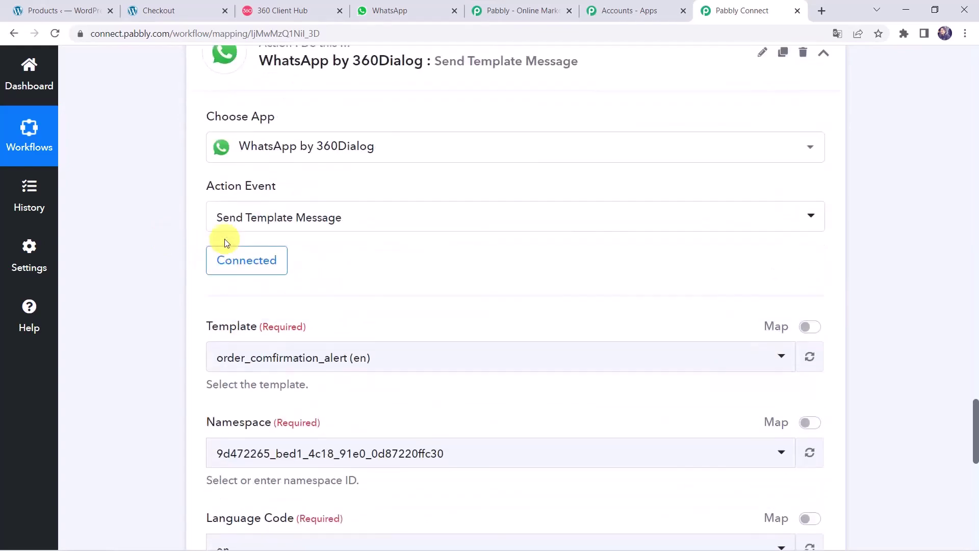
{"action": "scroll", "coordinate": [225, 238], "scroll_direction": "up", "scroll_amount": 10}
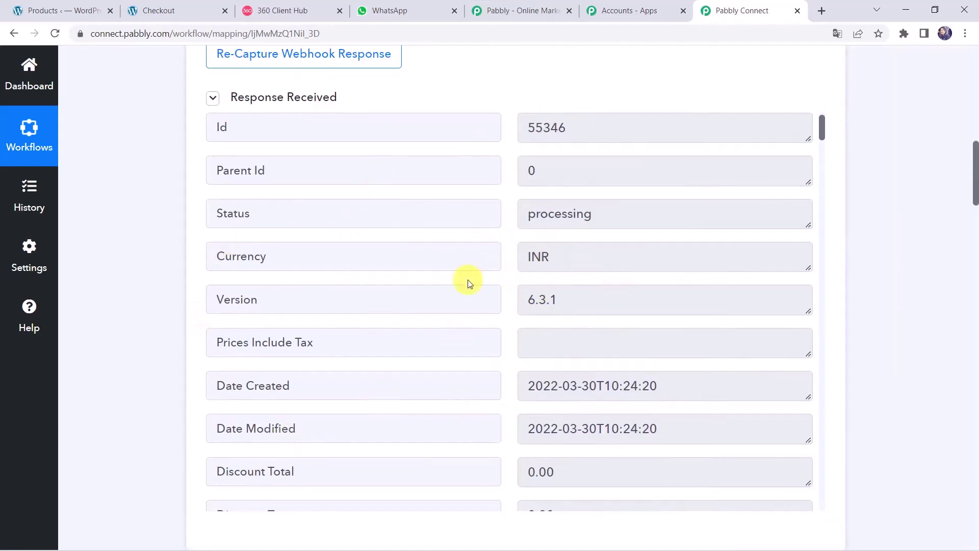
{"action": "scroll", "coordinate": [470, 283], "scroll_direction": "down", "scroll_amount": 15}
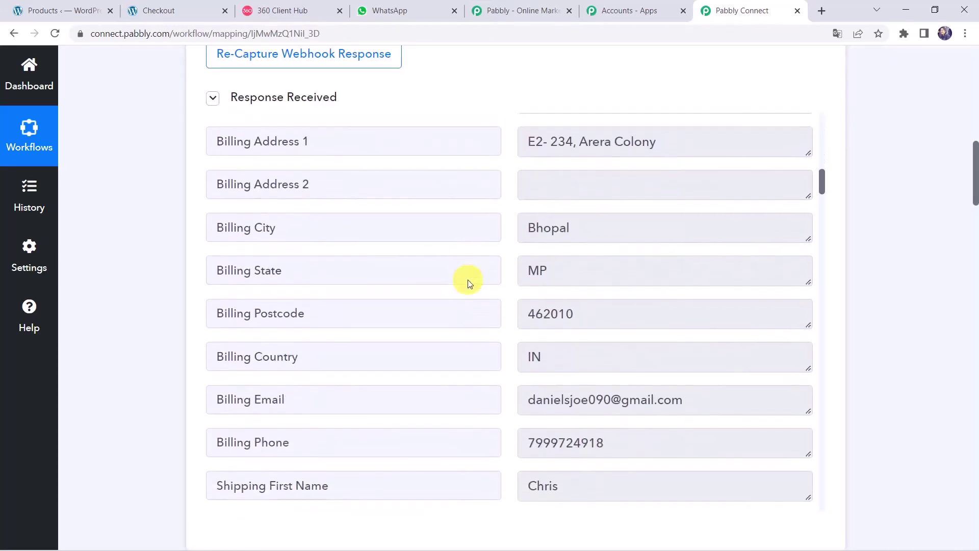
{"action": "scroll", "coordinate": [470, 283], "scroll_direction": "down", "scroll_amount": 1}
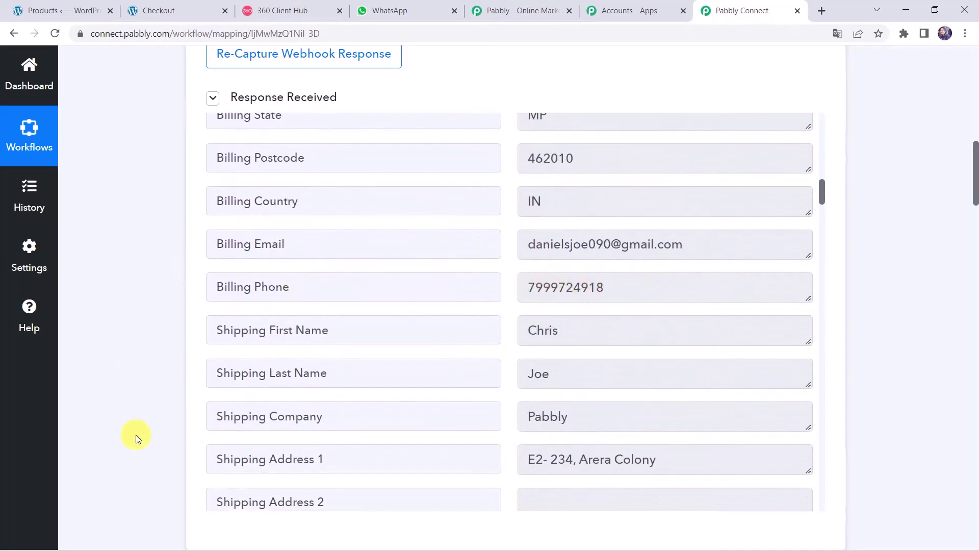
{"action": "scroll", "coordinate": [136, 437], "scroll_direction": "down", "scroll_amount": 20}
{"action": "scroll", "coordinate": [136, 437], "scroll_direction": "down", "scroll_amount": 10}
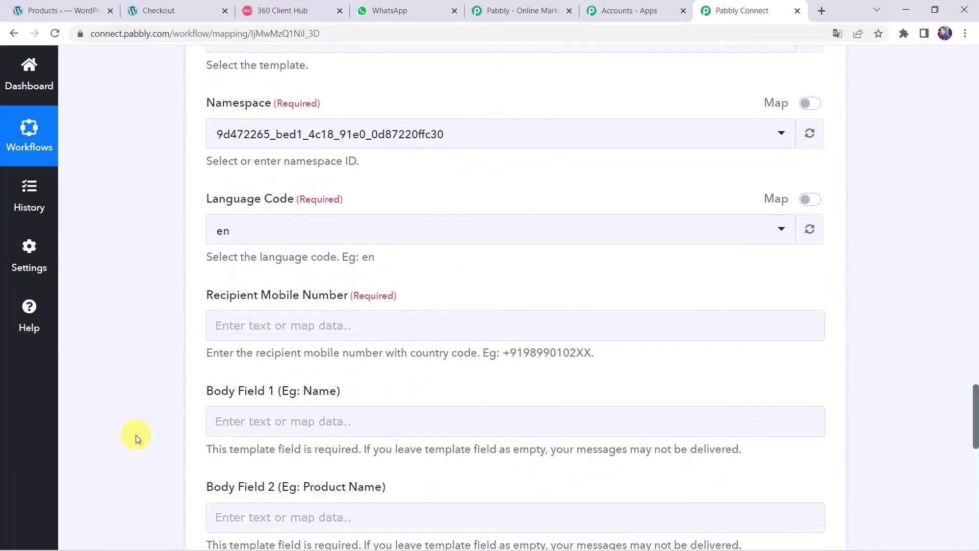
{"action": "left_click", "coordinate": [284, 276]}
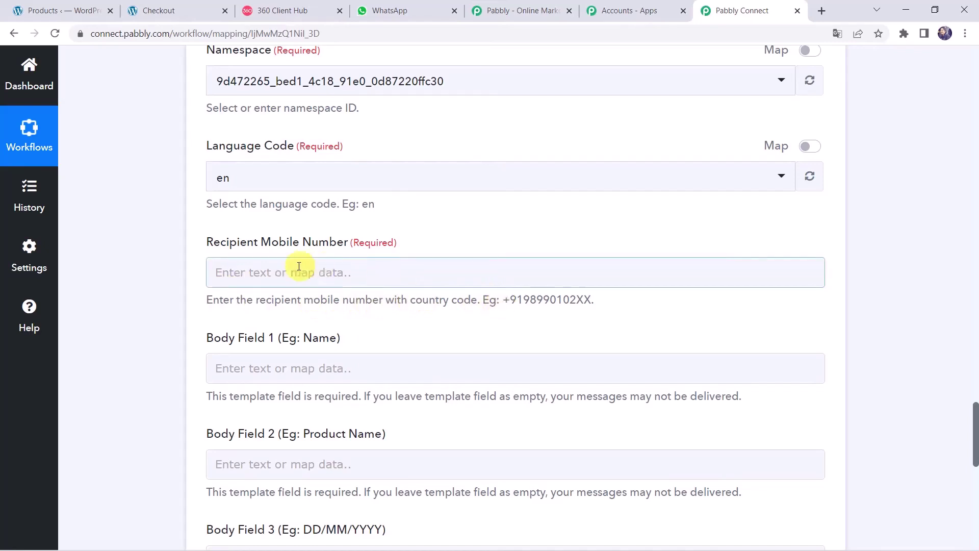
Step: Map the order's billing phone, prefixed with +91, as the recipient mobile number
{"action": "left_click", "coordinate": [283, 271]}
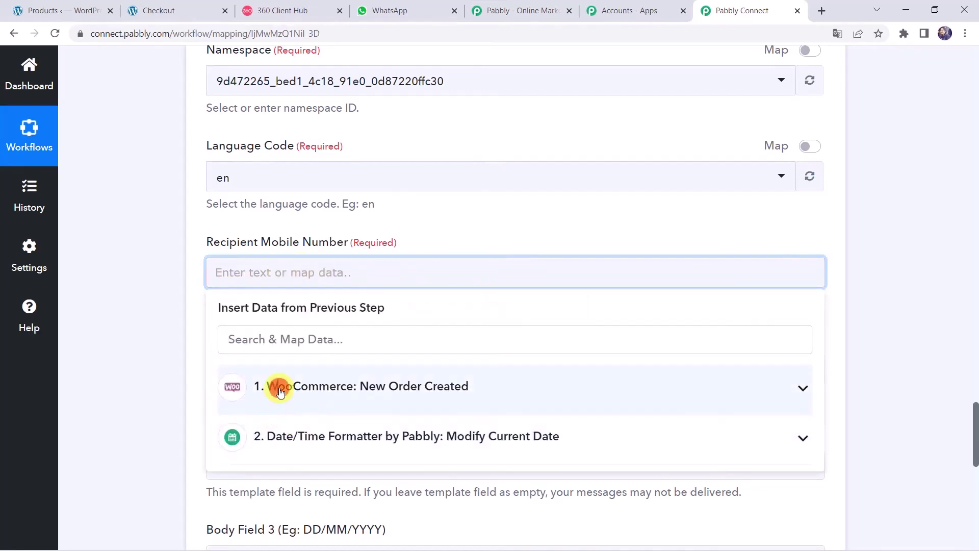
{"action": "left_click", "coordinate": [279, 388]}
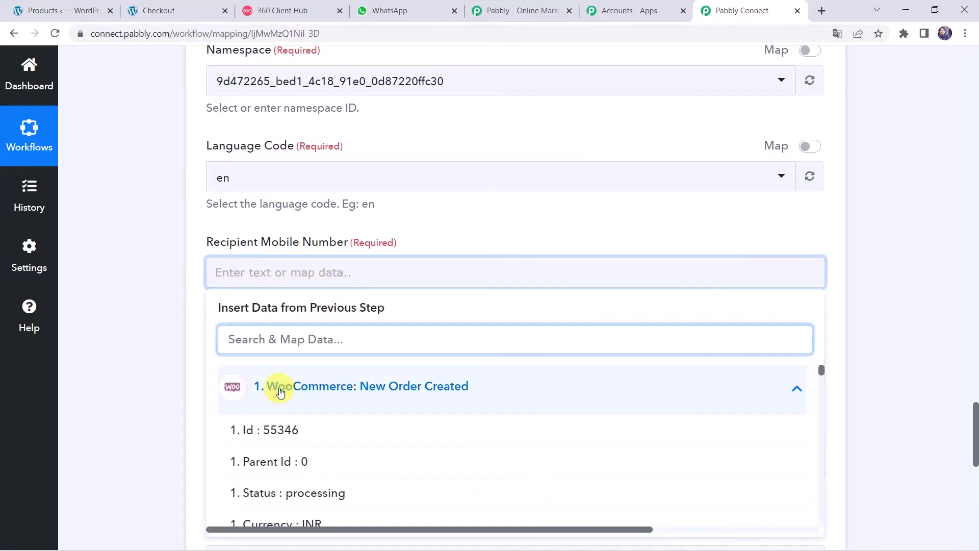
{"action": "type", "text": "79"}
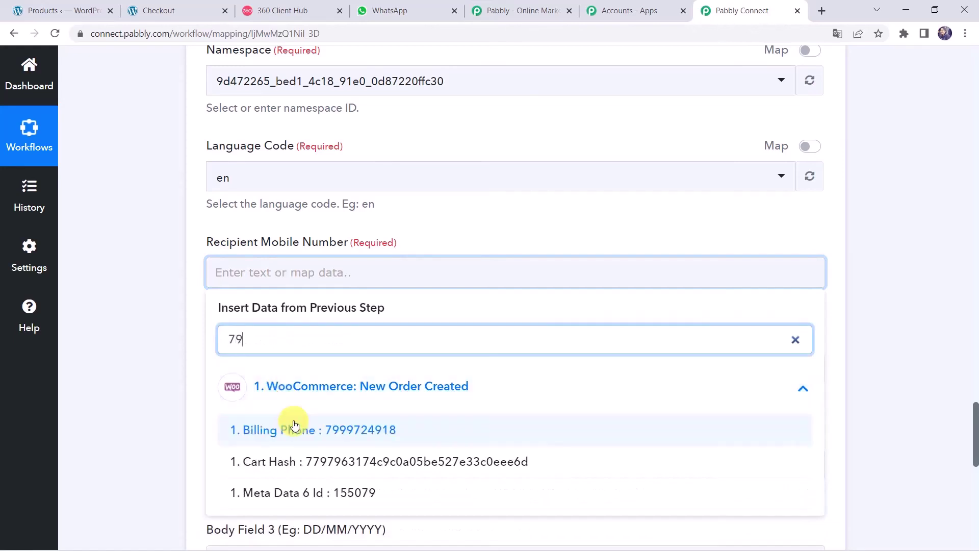
{"action": "left_click", "coordinate": [295, 428]}
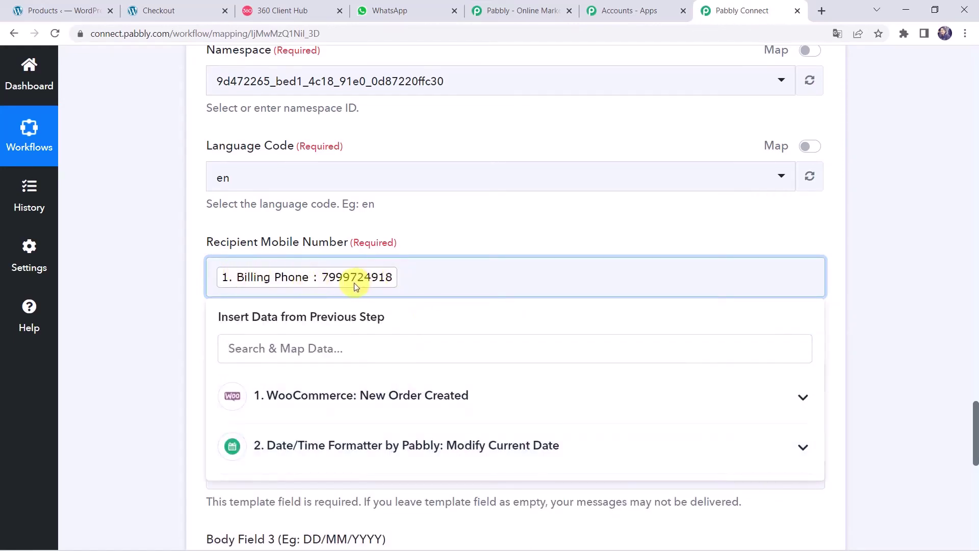
{"action": "left_click", "coordinate": [211, 276]}
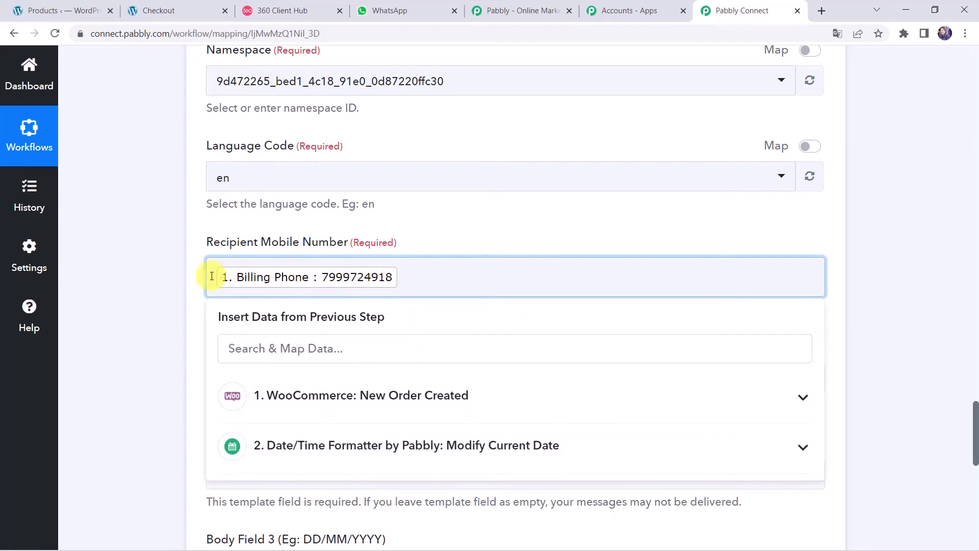
{"action": "type", "text": "+91"}
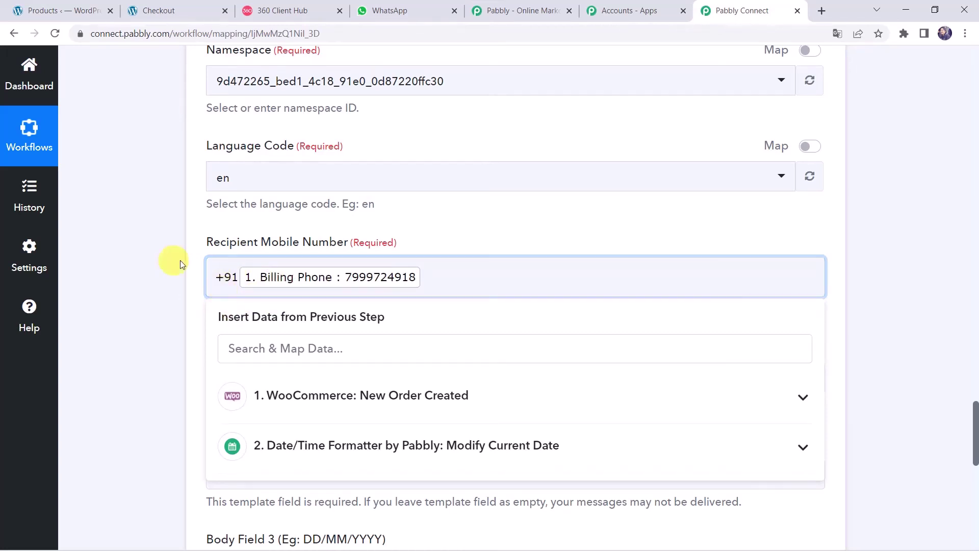
{"action": "left_click", "coordinate": [144, 280]}
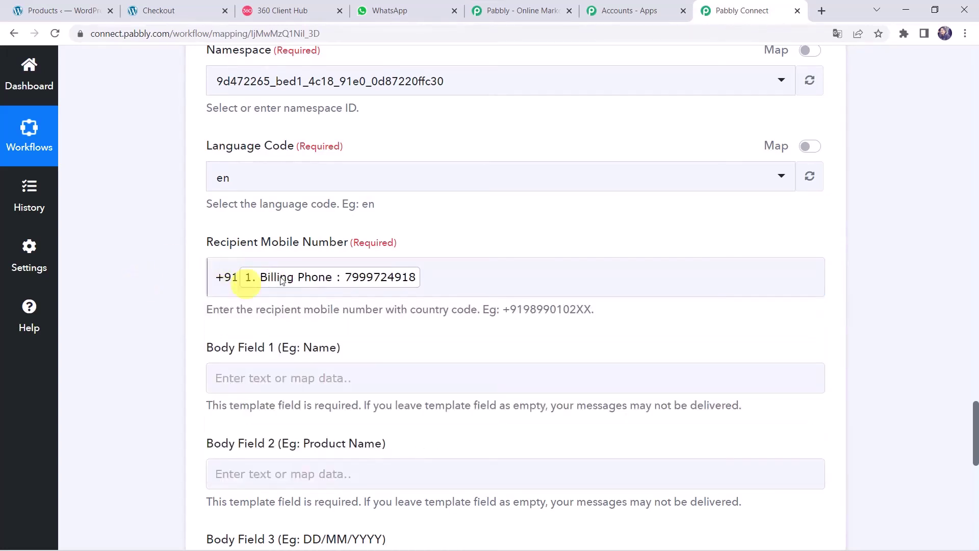
{"action": "left_click", "coordinate": [305, 286]}
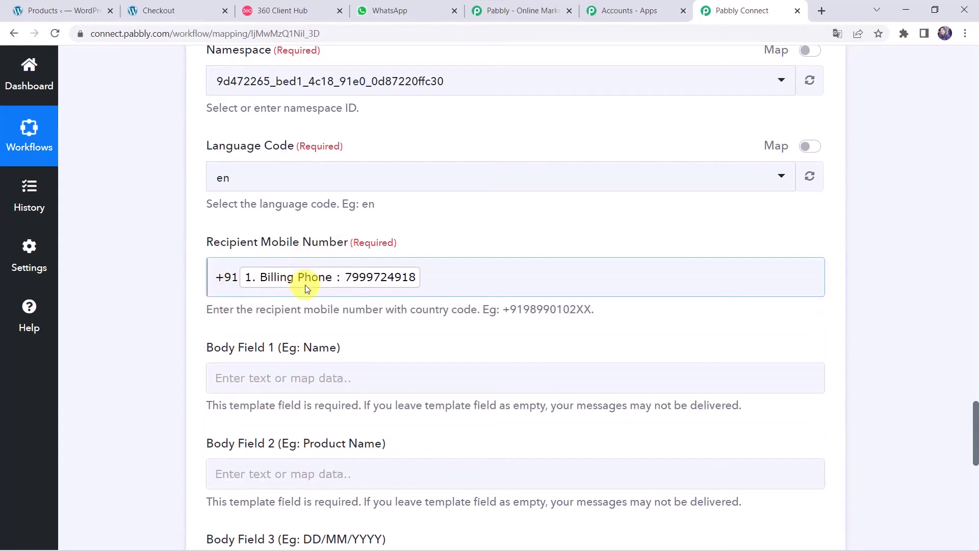
{"action": "left_click", "coordinate": [172, 318]}
{"action": "scroll", "coordinate": [164, 324], "scroll_direction": "down", "scroll_amount": 1}
{"action": "scroll", "coordinate": [163, 324], "scroll_direction": "down", "scroll_amount": 2}
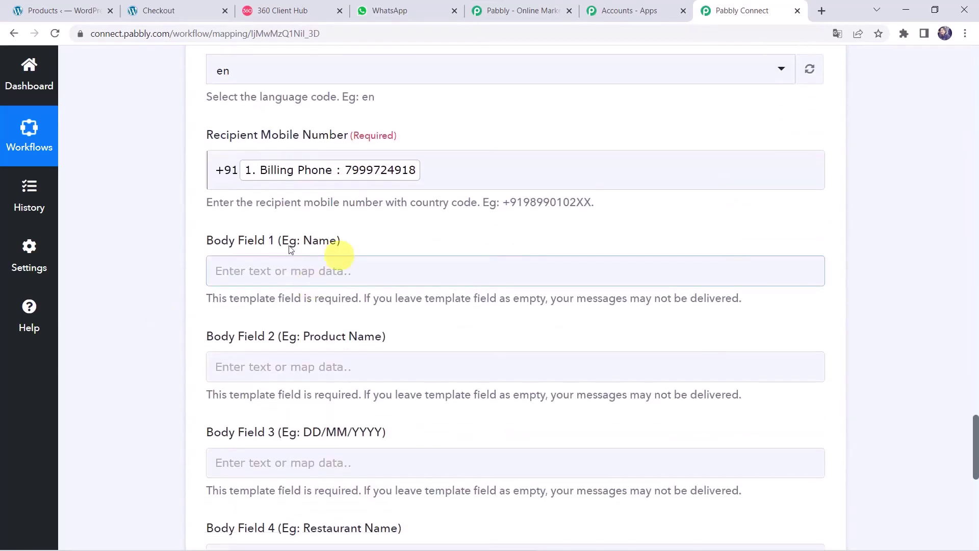
Step: Map the billing first and last name into Body Field 1
{"action": "left_click", "coordinate": [260, 271]}
{"action": "left_click", "coordinate": [283, 391]}
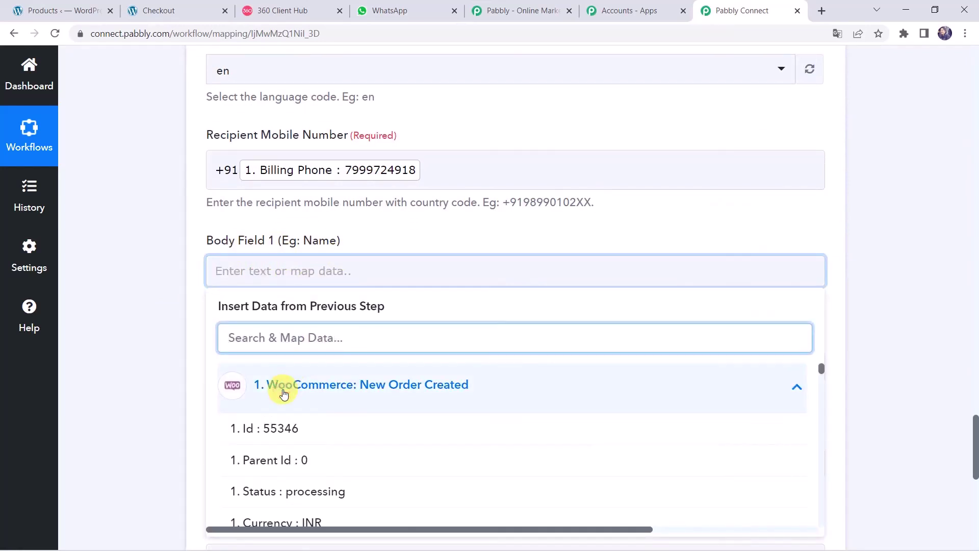
{"action": "type", "text": "Chr"}
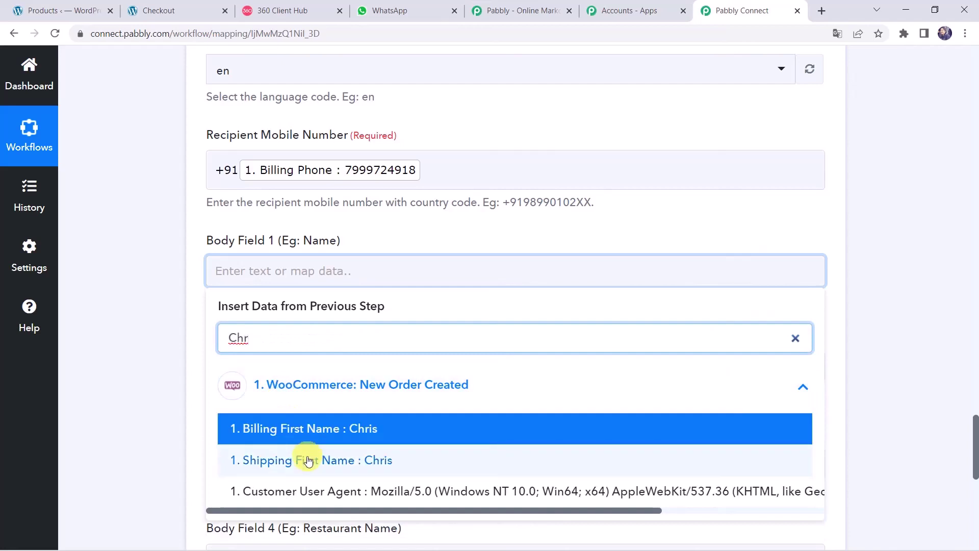
{"action": "left_click", "coordinate": [314, 433]}
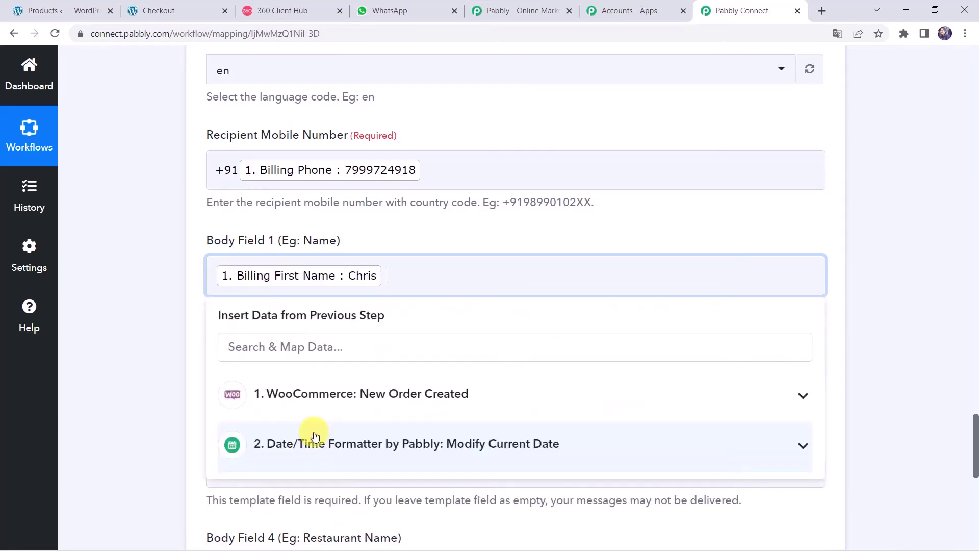
{"action": "left_click", "coordinate": [312, 395]}
{"action": "type", "text": "J"}
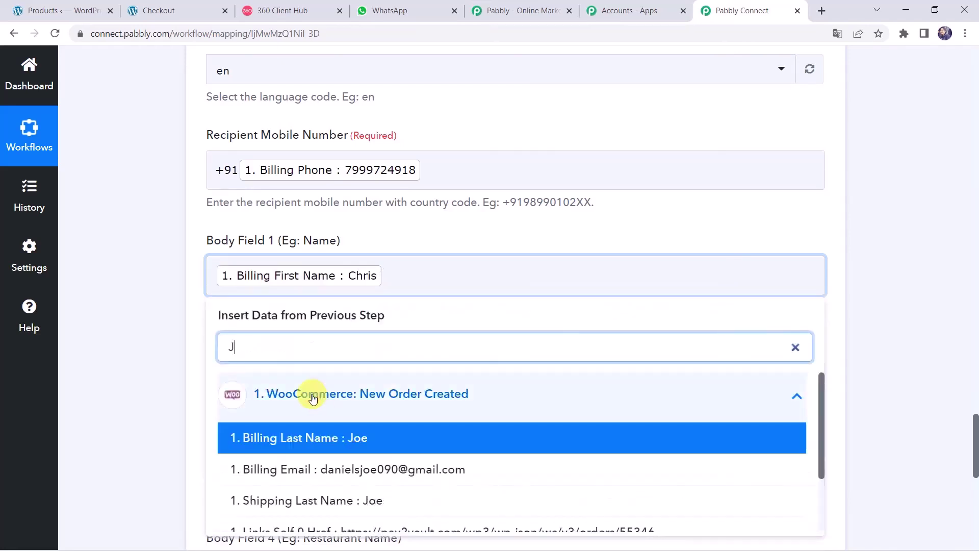
{"action": "type", "text": "ioe"}
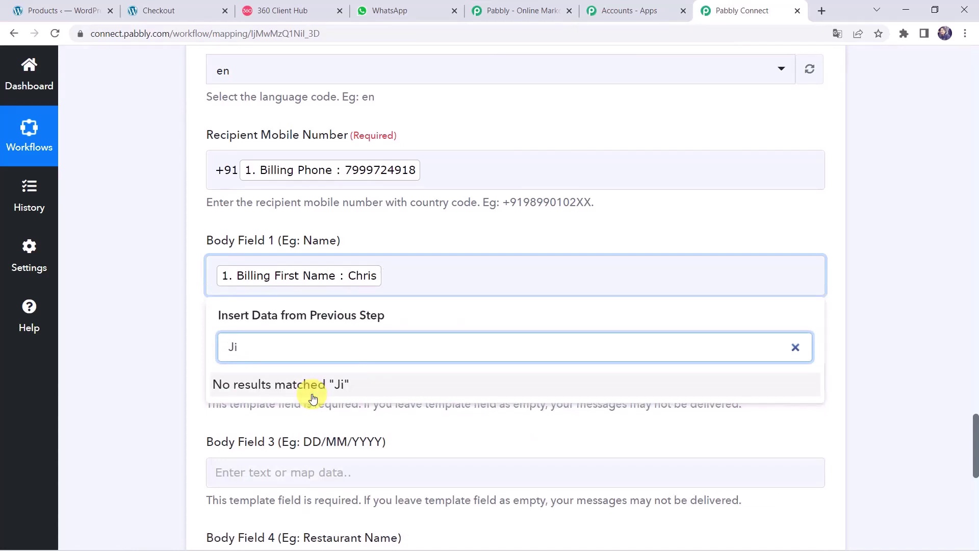
{"action": "key", "text": "BackSpace"}
{"action": "type", "text": "oe"}
{"action": "left_click", "coordinate": [295, 437]}
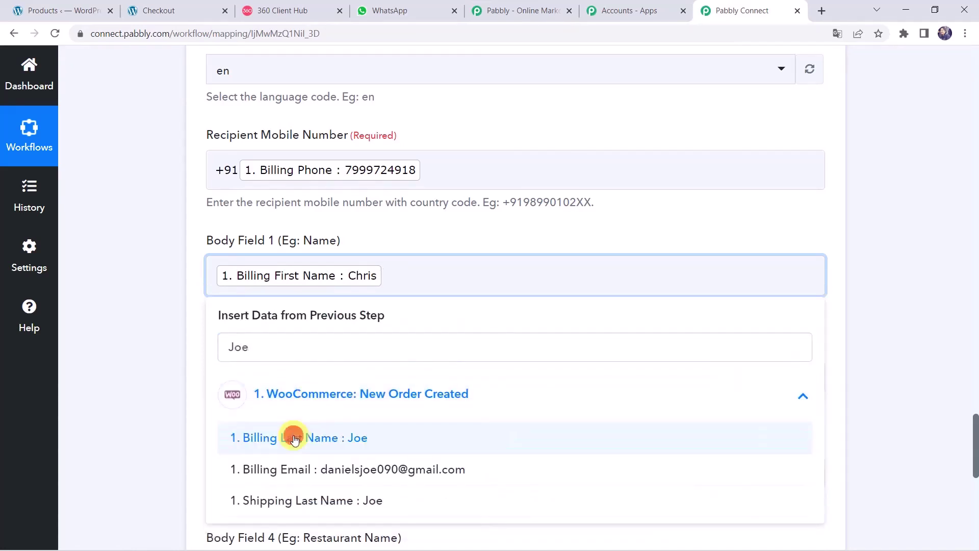
{"action": "left_click", "coordinate": [164, 345]}
{"action": "scroll", "coordinate": [164, 346], "scroll_direction": "down", "scroll_amount": 4}
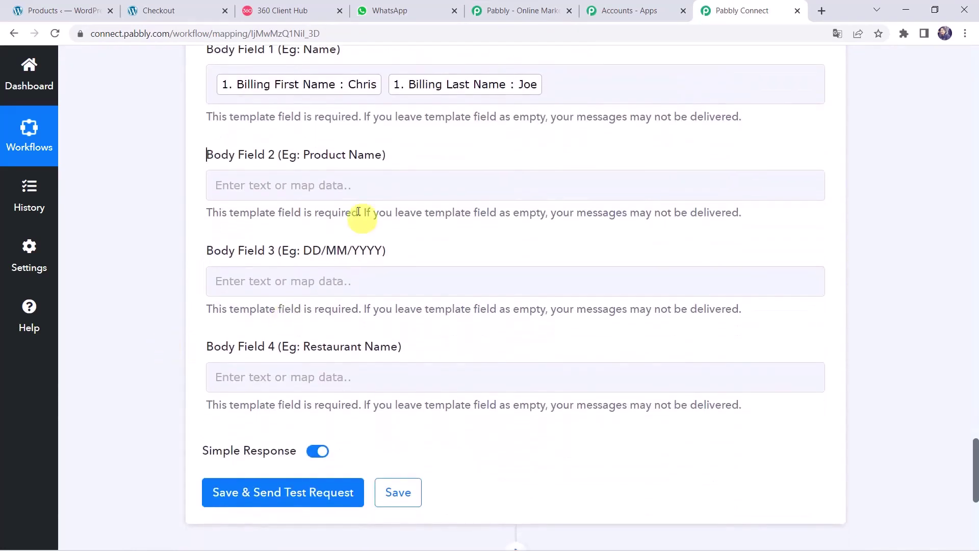
Step: Fill Body Fields 2-4 with Line Items 0 Name, the formatter's 0 Datetime, and 'Pabbly'
{"action": "left_click", "coordinate": [301, 190]}
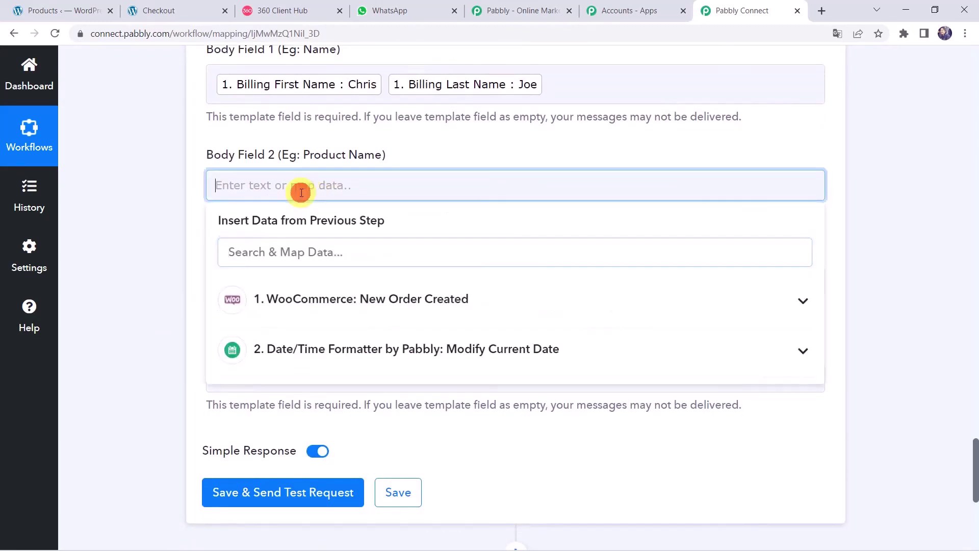
{"action": "left_click", "coordinate": [287, 303]}
{"action": "type", "text": "It"}
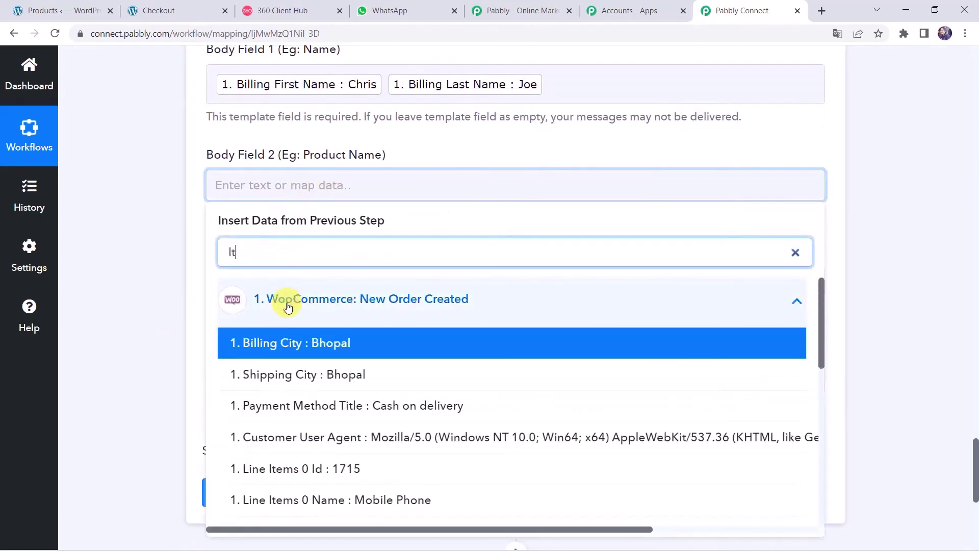
{"action": "left_click", "coordinate": [366, 500]}
{"action": "left_click", "coordinate": [161, 342]}
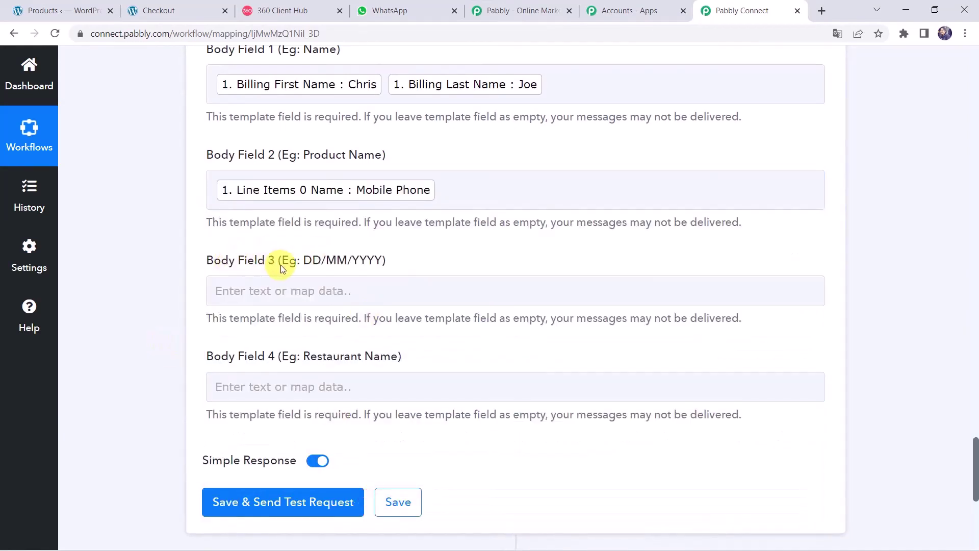
{"action": "left_click", "coordinate": [236, 291]}
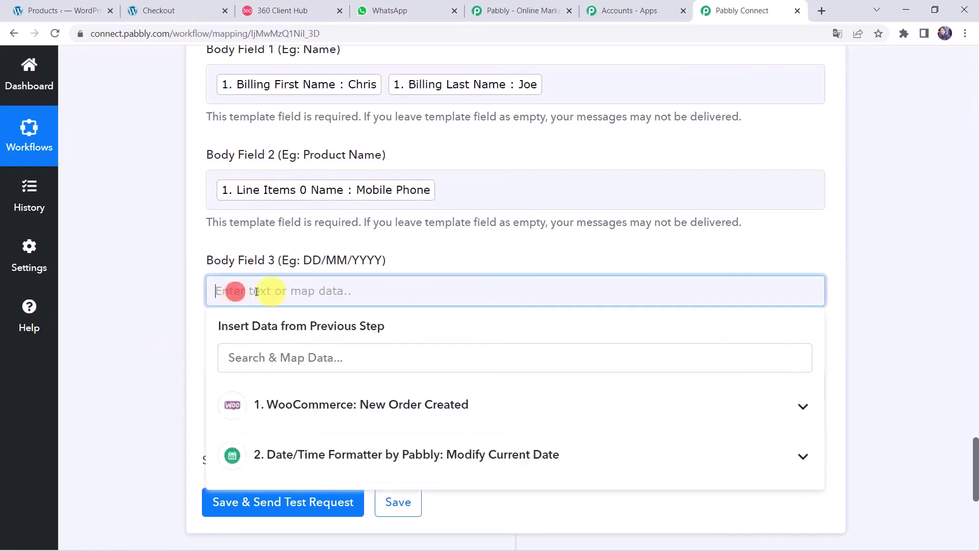
{"action": "left_click", "coordinate": [301, 455]}
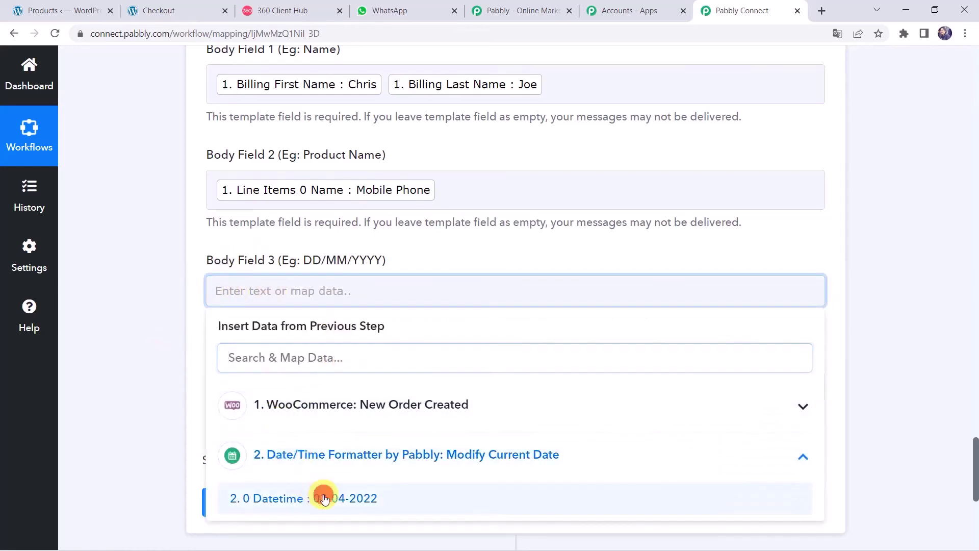
{"action": "left_click", "coordinate": [323, 493]}
{"action": "left_click", "coordinate": [145, 301]}
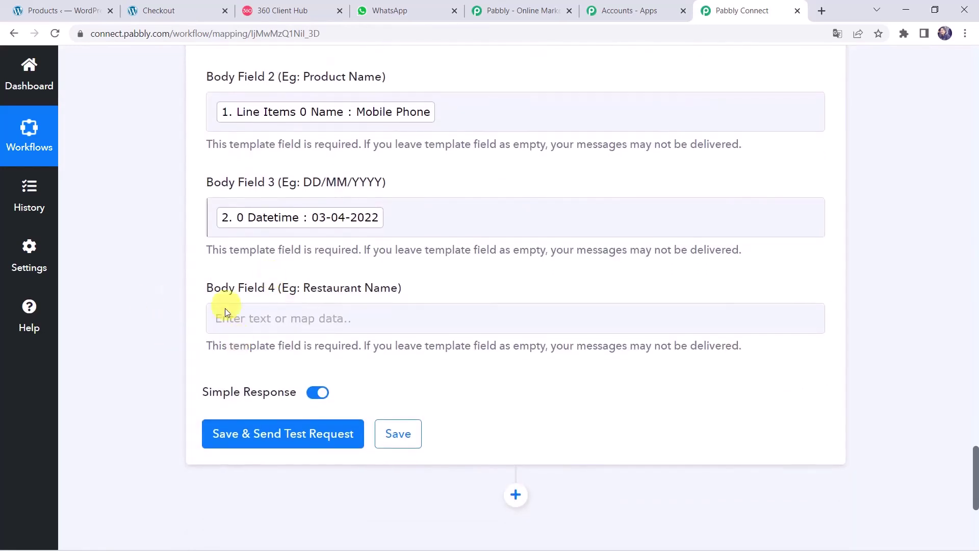
{"action": "left_click", "coordinate": [255, 317]}
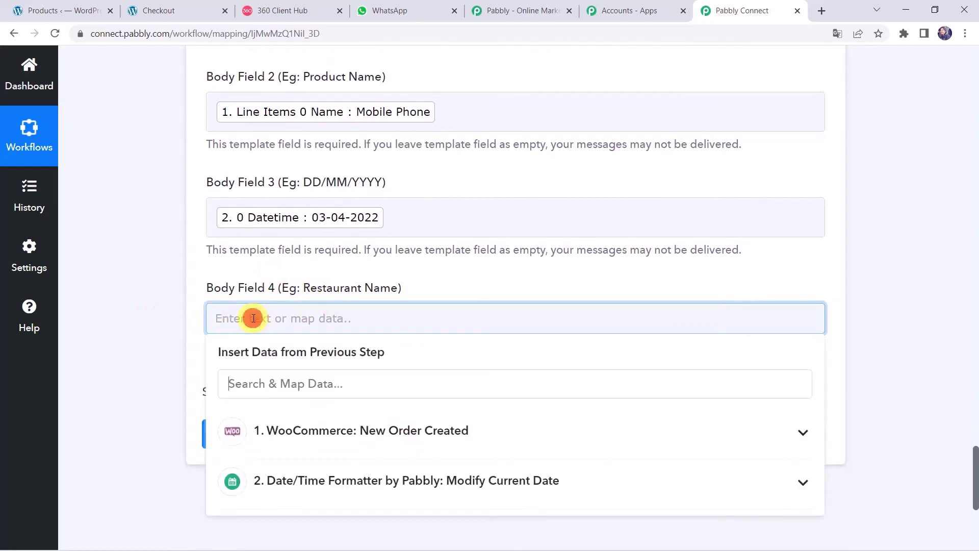
{"action": "type", "text": "Pabbly"}
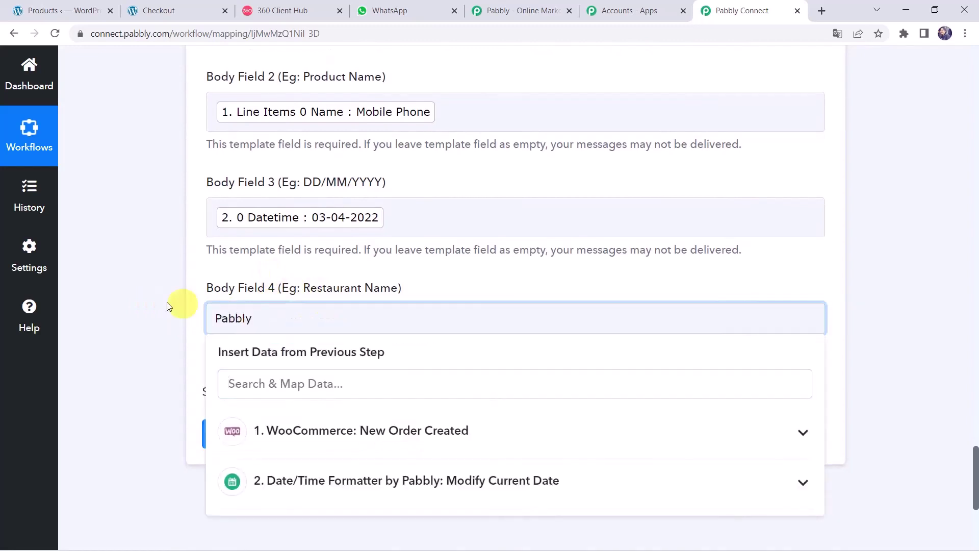
{"action": "left_click", "coordinate": [102, 313]}
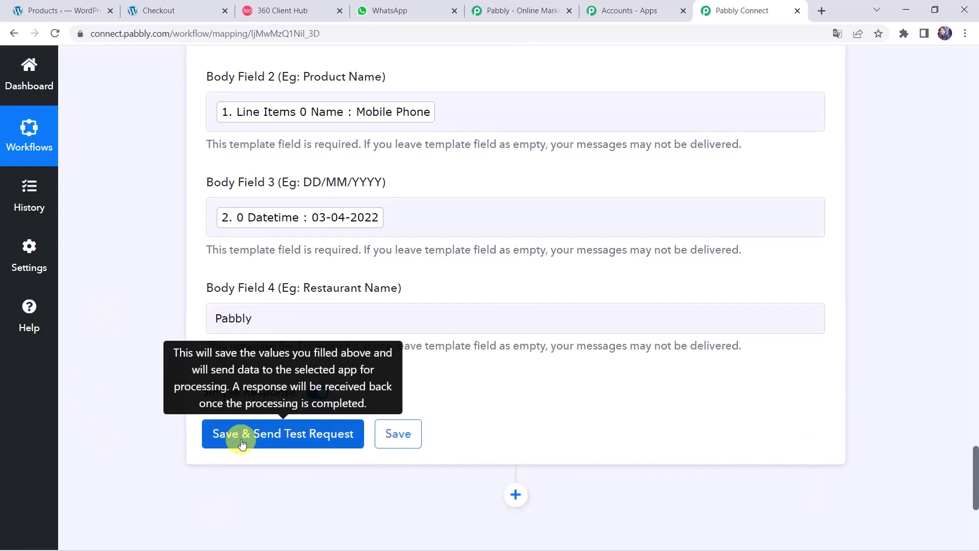
Step: Send a test template message, confirm the response's message id, then switch to WhatsApp
{"action": "left_click", "coordinate": [241, 443]}
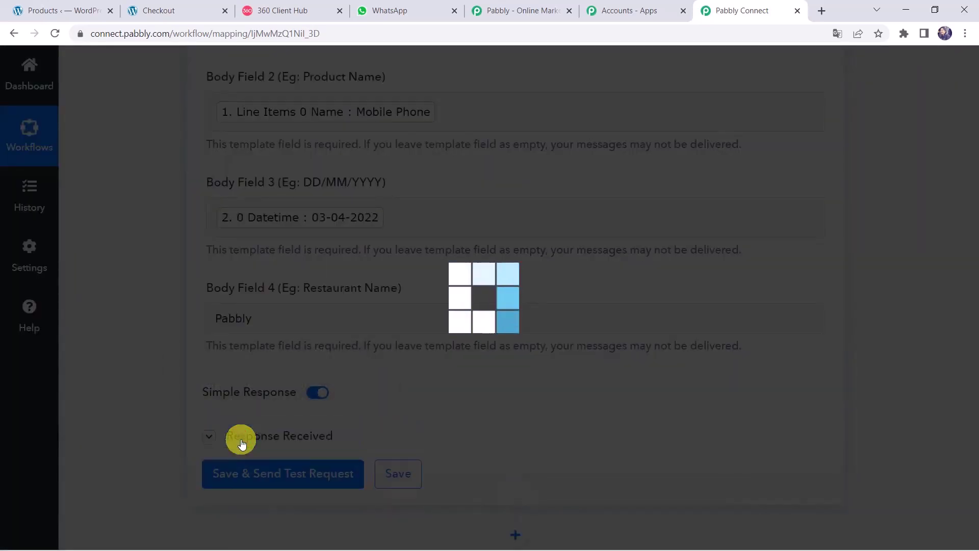
{"action": "scroll", "coordinate": [117, 397], "scroll_direction": "down", "scroll_amount": 4}
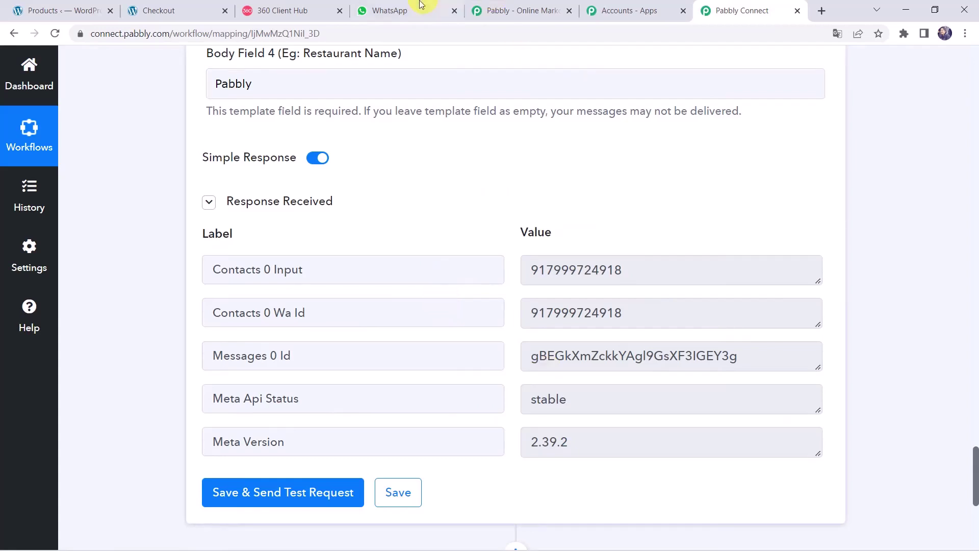
{"action": "left_click", "coordinate": [386, 12]}
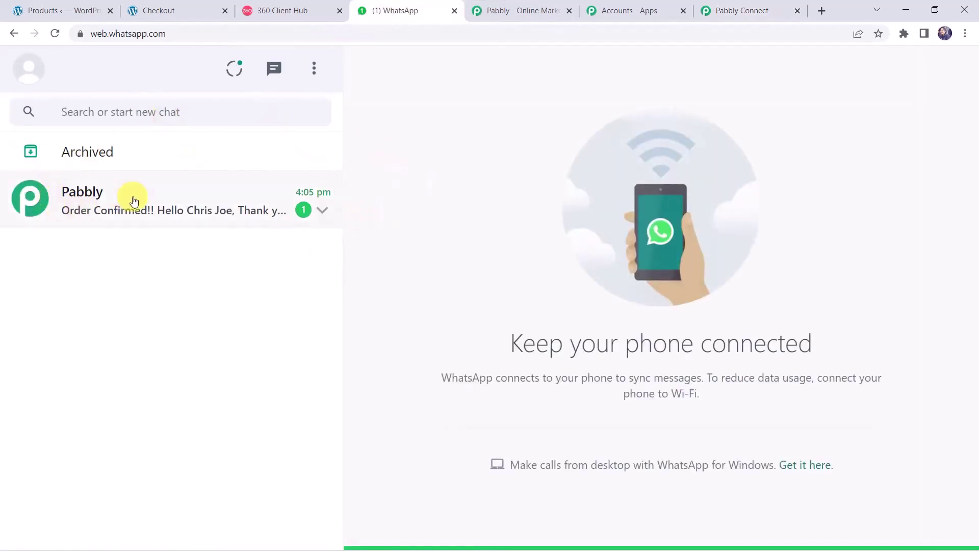
Step: Open the Pabbly chat and highlight the customer name, Mobile Phone, 03-04-2022 and the Pabbly sign-off
{"action": "left_click", "coordinate": [184, 204]}
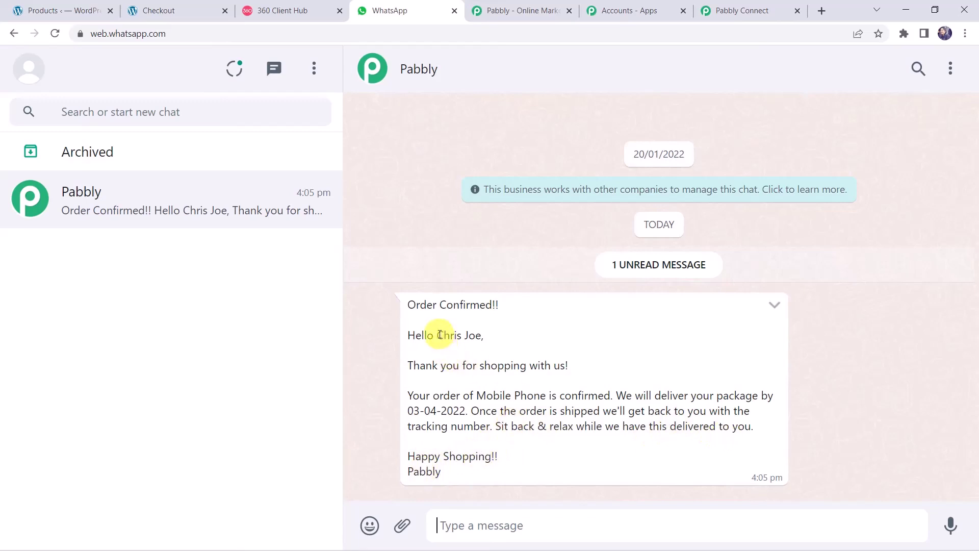
{"action": "left_click_drag", "start_coordinate": [439, 335], "coordinate": [484, 338]}
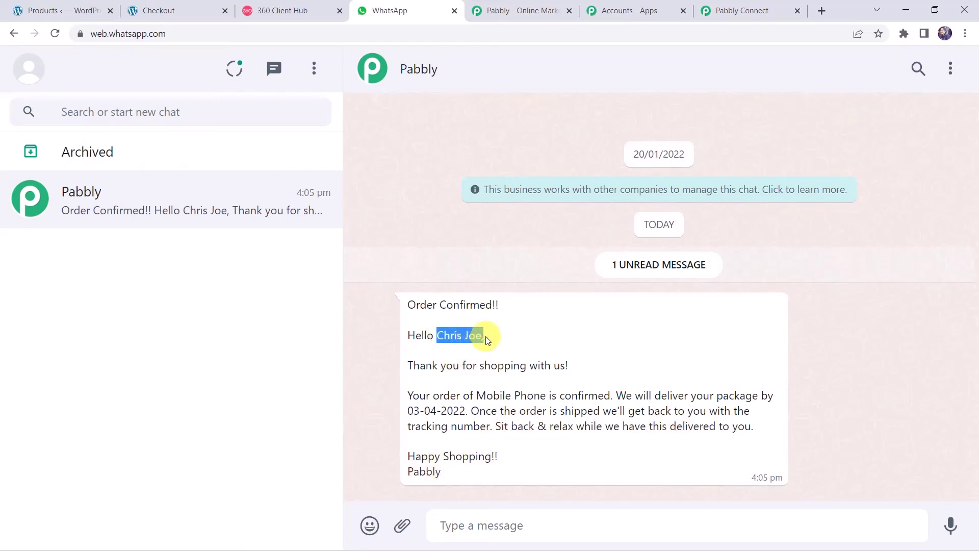
{"action": "left_click", "coordinate": [479, 396]}
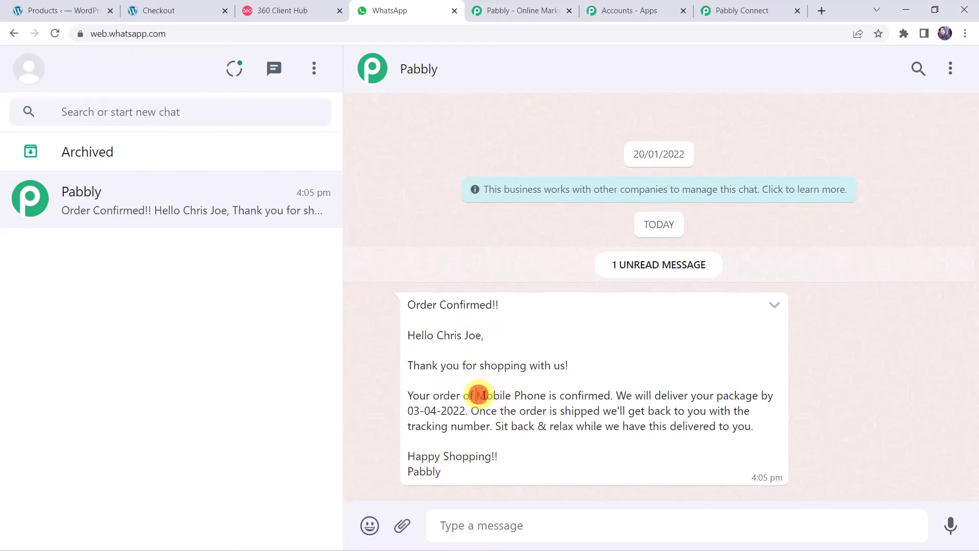
{"action": "left_click_drag", "start_coordinate": [479, 396], "coordinate": [544, 401]}
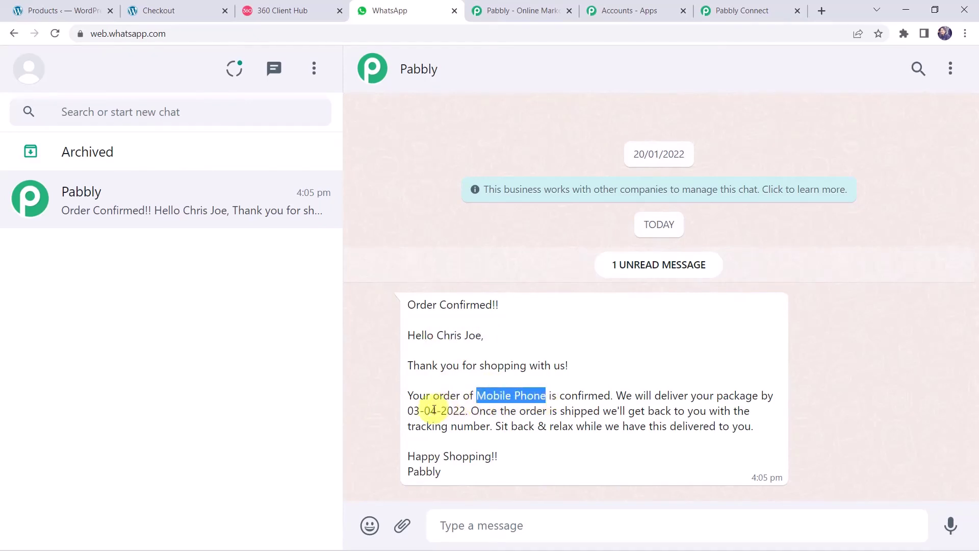
{"action": "left_click_drag", "start_coordinate": [409, 410], "coordinate": [465, 411]}
{"action": "left_click", "coordinate": [454, 473]}
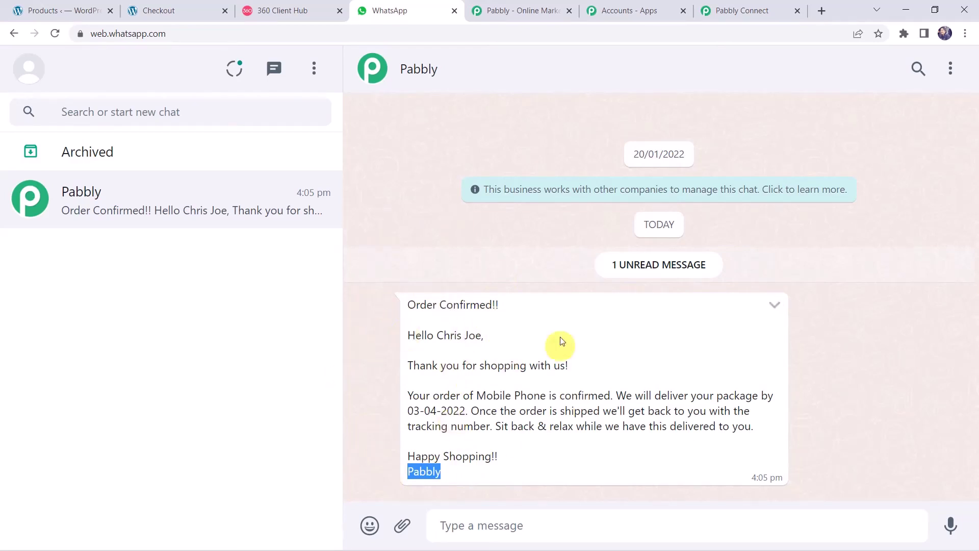
{"action": "left_click", "coordinate": [361, 367]}
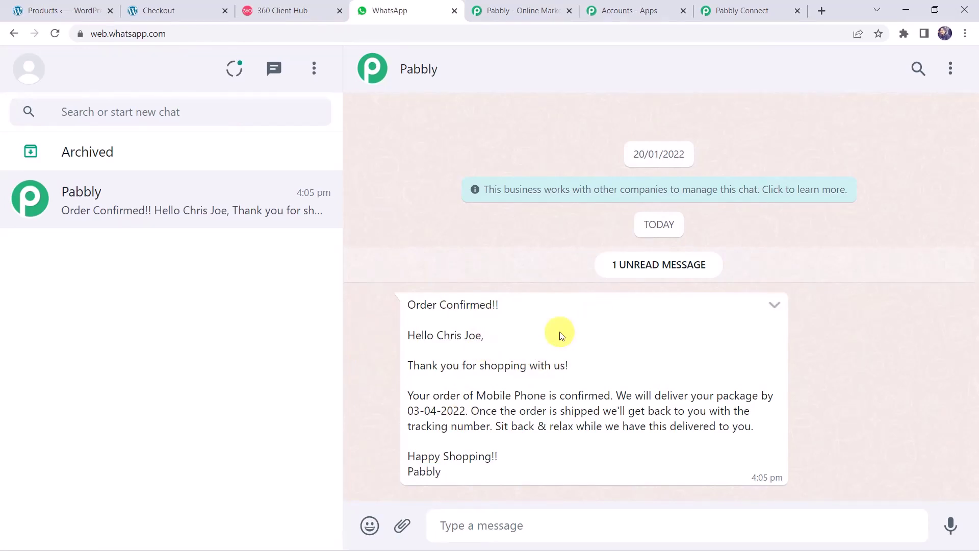
Step: Back in Pabbly Connect, save the WhatsApp 360Dialog template action and dismiss the Data Saved Successfully dialog
{"action": "left_click", "coordinate": [727, 10]}
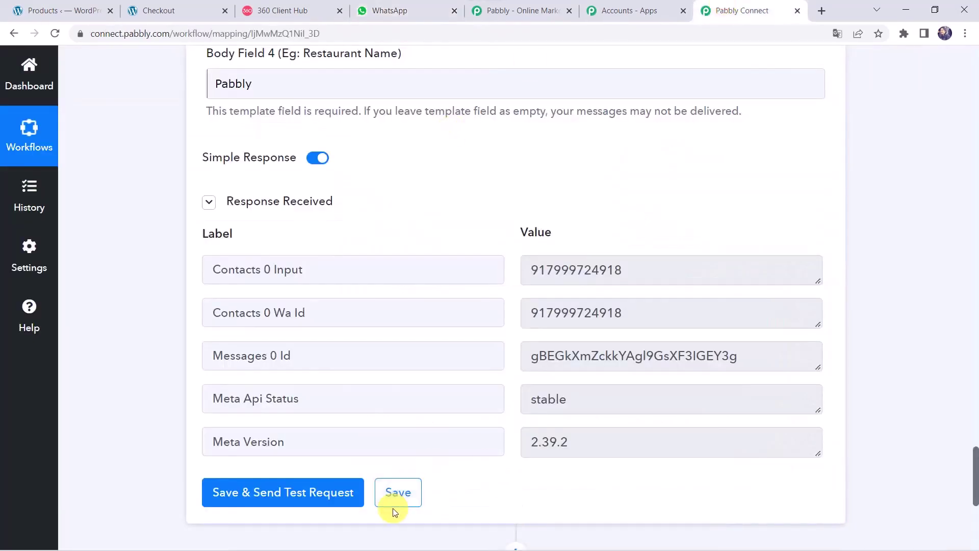
{"action": "left_click", "coordinate": [398, 494]}
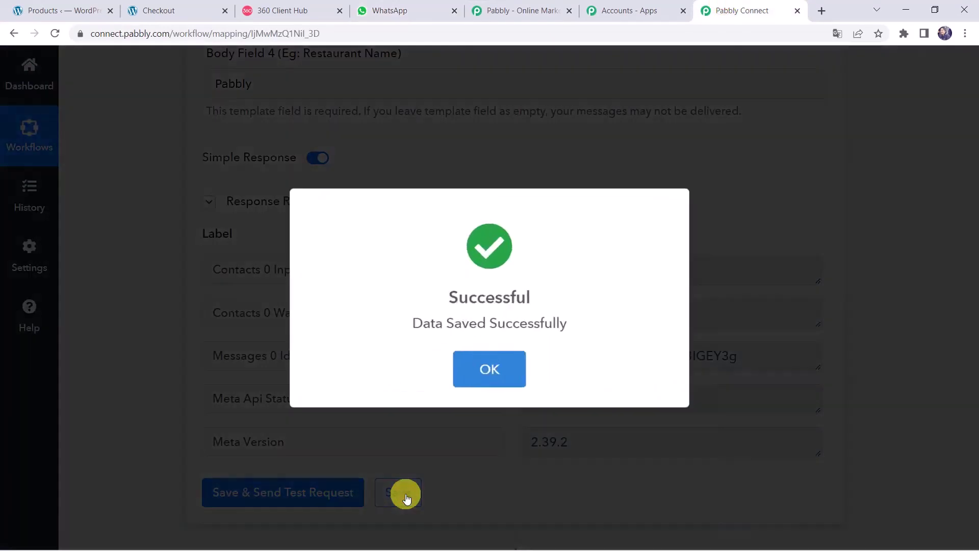
{"action": "left_click", "coordinate": [475, 364]}
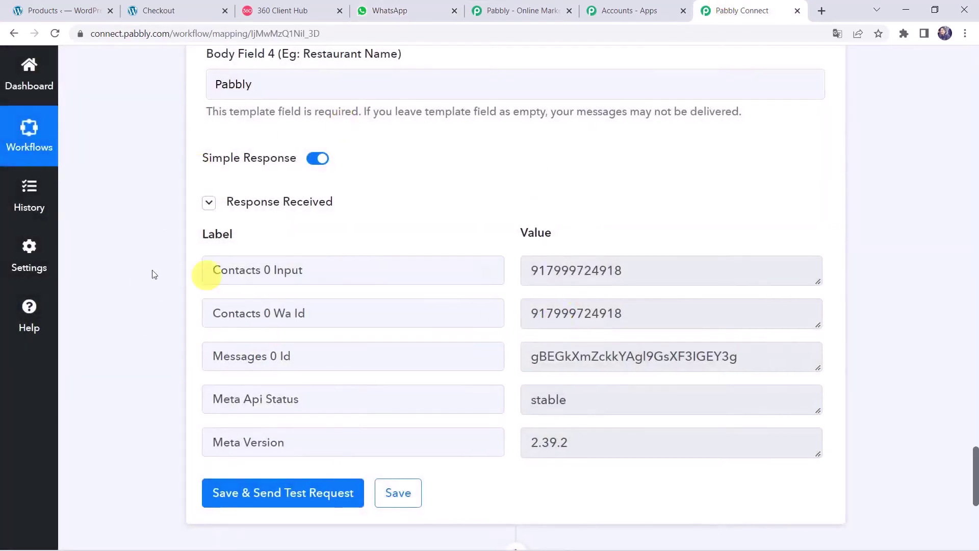
{"action": "left_click", "coordinate": [113, 308]}
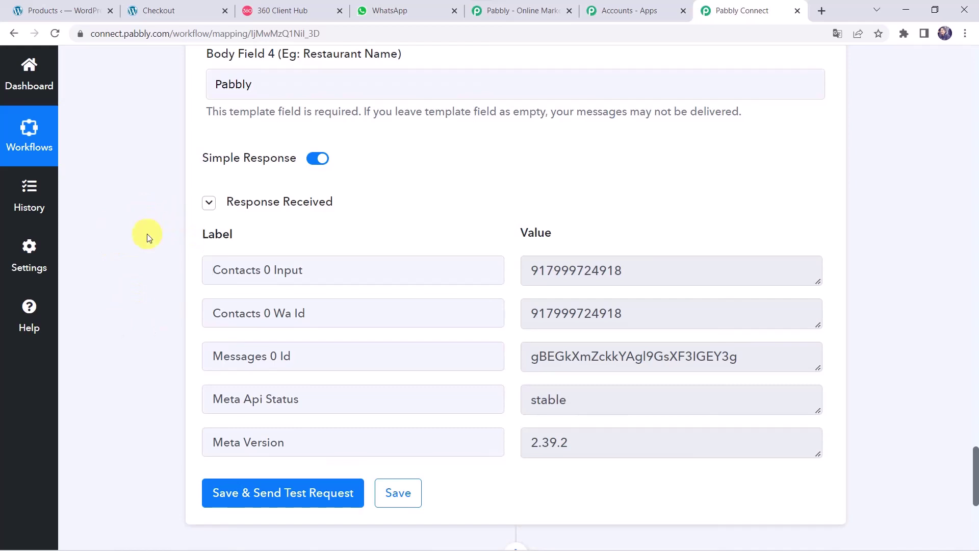
Step: Open the Dashing Black T-shirt product page in a new tab and add it to the cart
{"action": "left_click", "coordinate": [76, 9]}
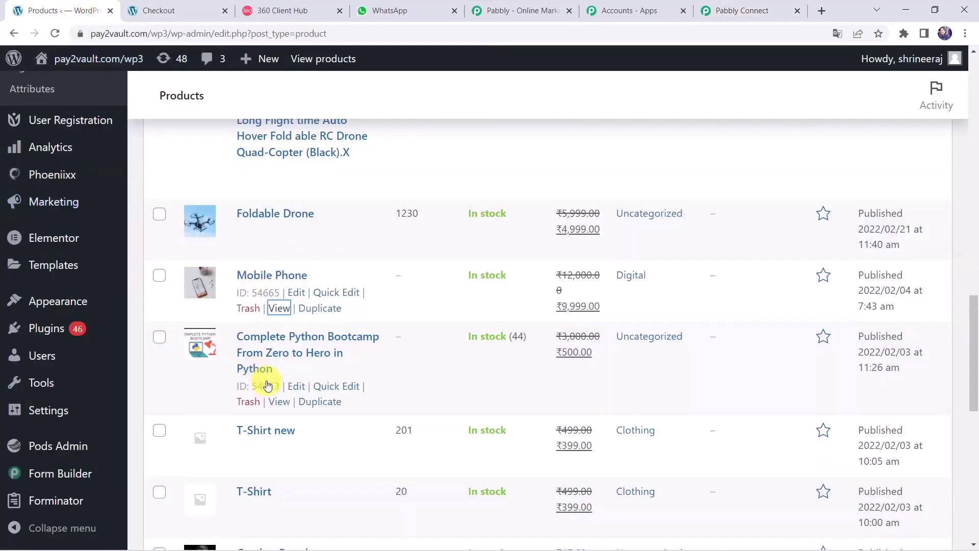
{"action": "scroll", "coordinate": [267, 385], "scroll_direction": "down", "scroll_amount": 3}
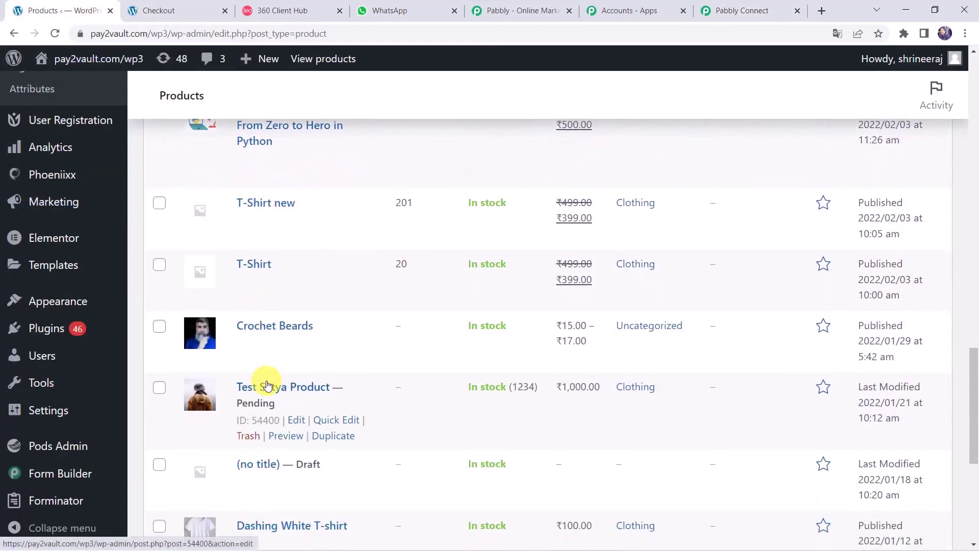
{"action": "scroll", "coordinate": [267, 385], "scroll_direction": "down", "scroll_amount": 4}
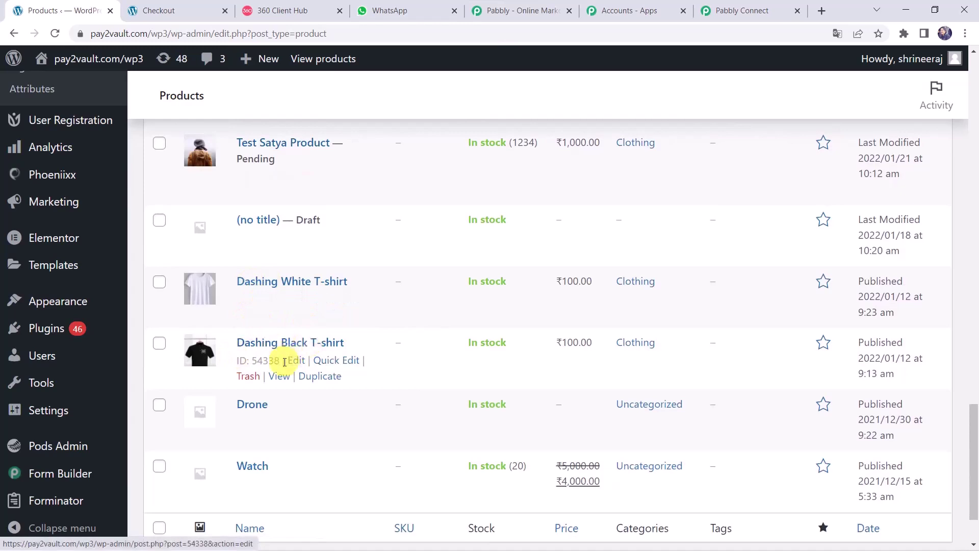
{"action": "right_click", "coordinate": [280, 380]}
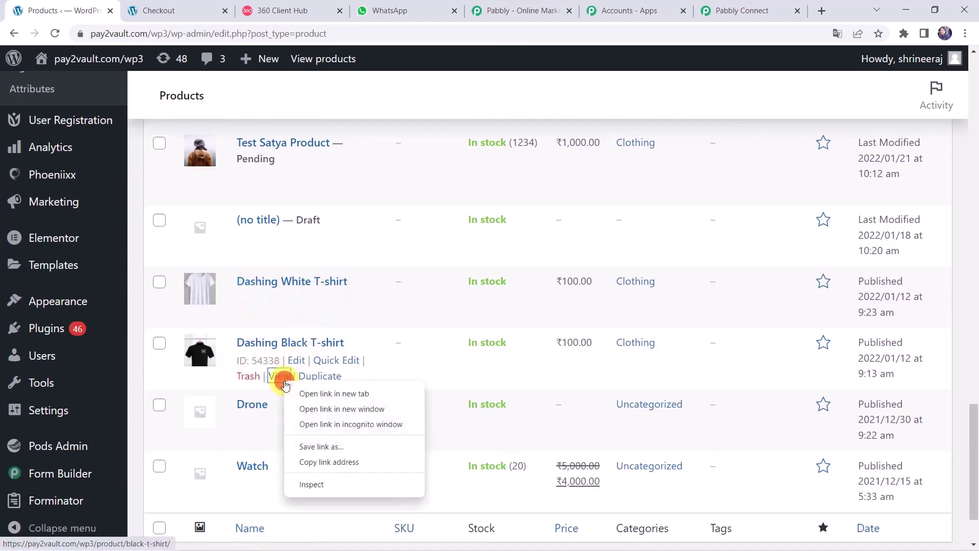
{"action": "left_click", "coordinate": [327, 394]}
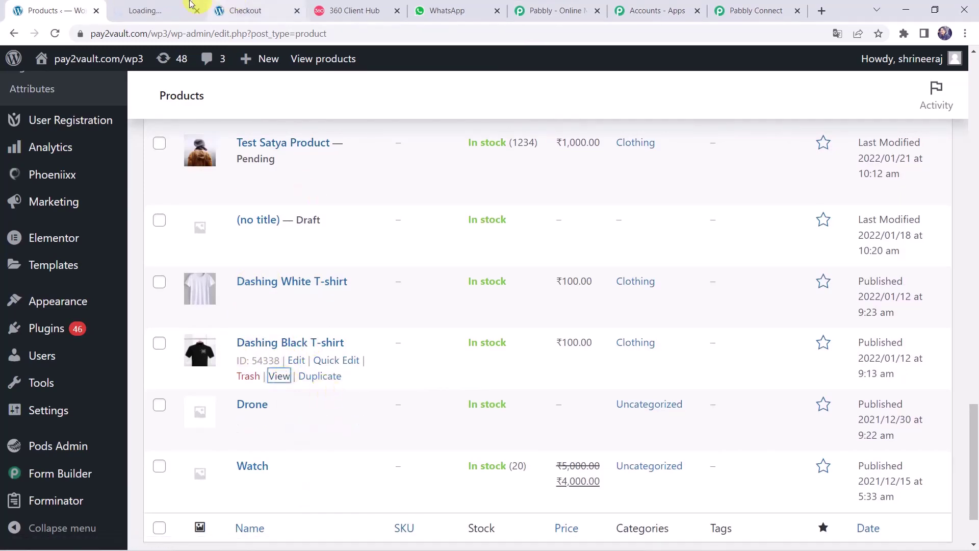
{"action": "left_click", "coordinate": [162, 9]}
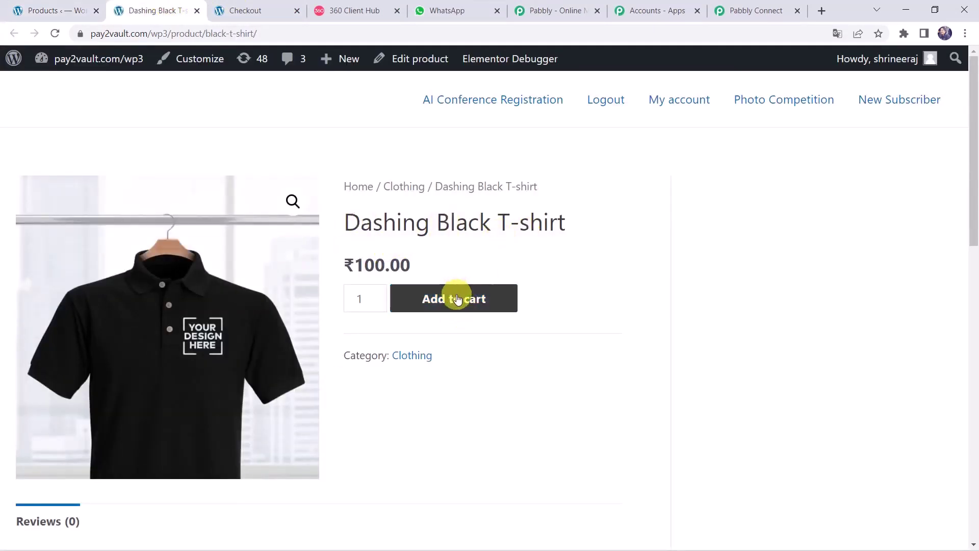
{"action": "left_click", "coordinate": [457, 298]}
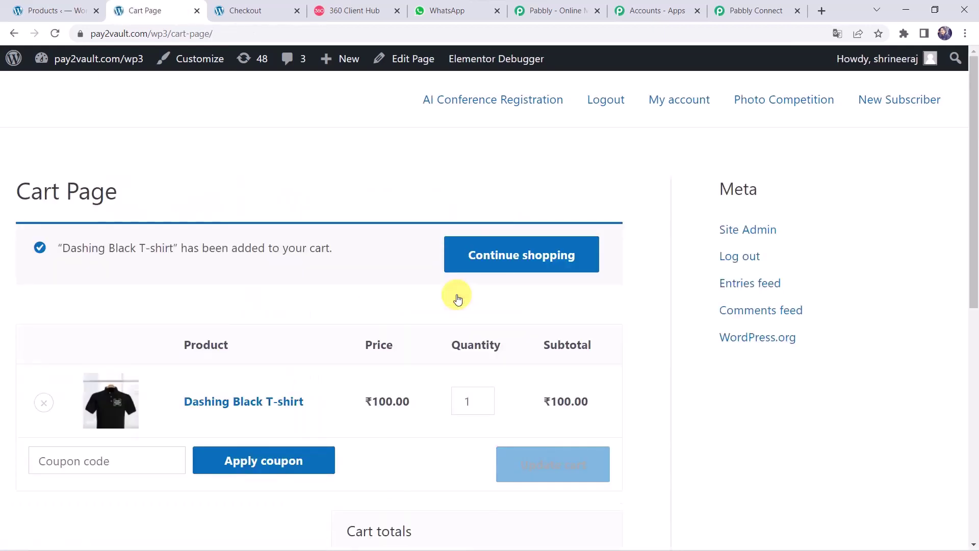
Step: Scroll down the cart holding the Dashing Black T-shirt and proceed to checkout
{"action": "scroll", "coordinate": [457, 299], "scroll_direction": "down", "scroll_amount": 1}
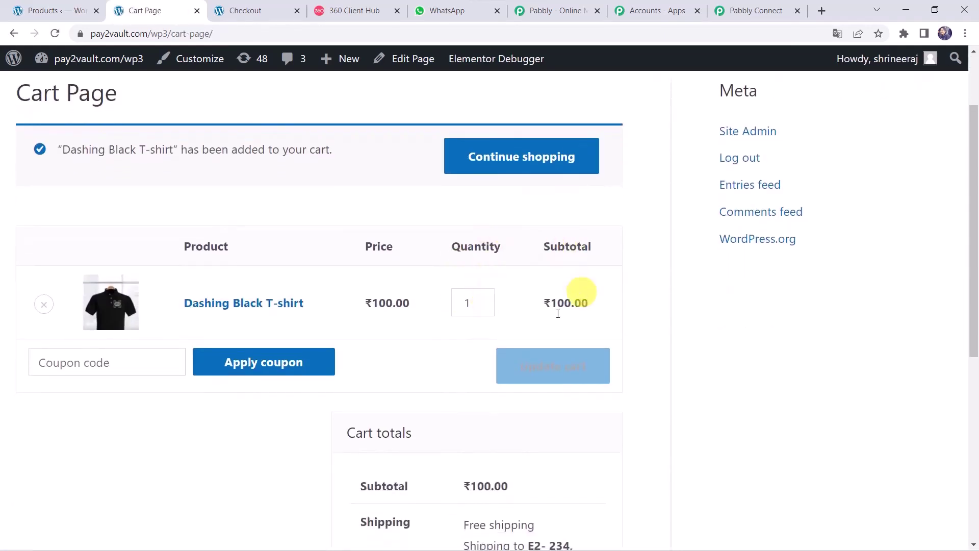
{"action": "scroll", "coordinate": [573, 342], "scroll_direction": "down", "scroll_amount": 5}
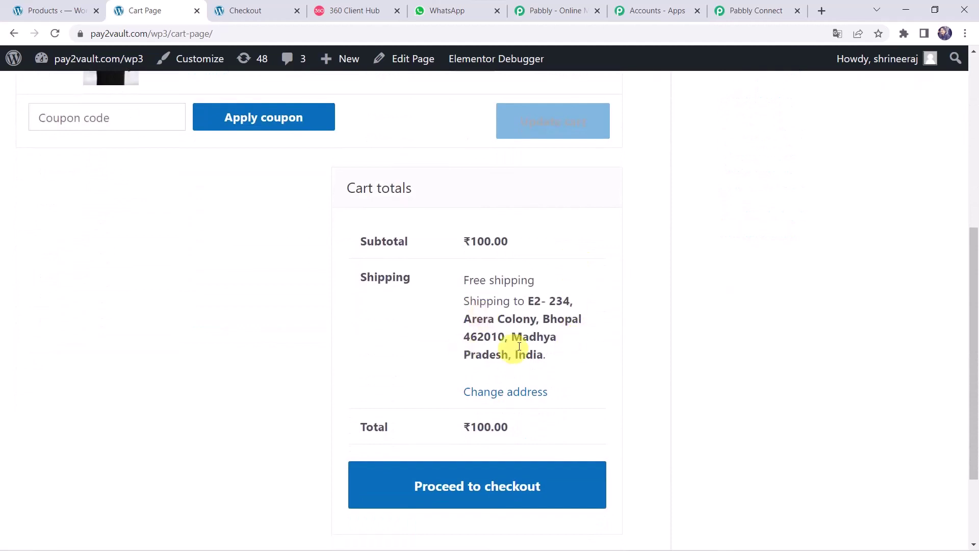
{"action": "left_click", "coordinate": [456, 500]}
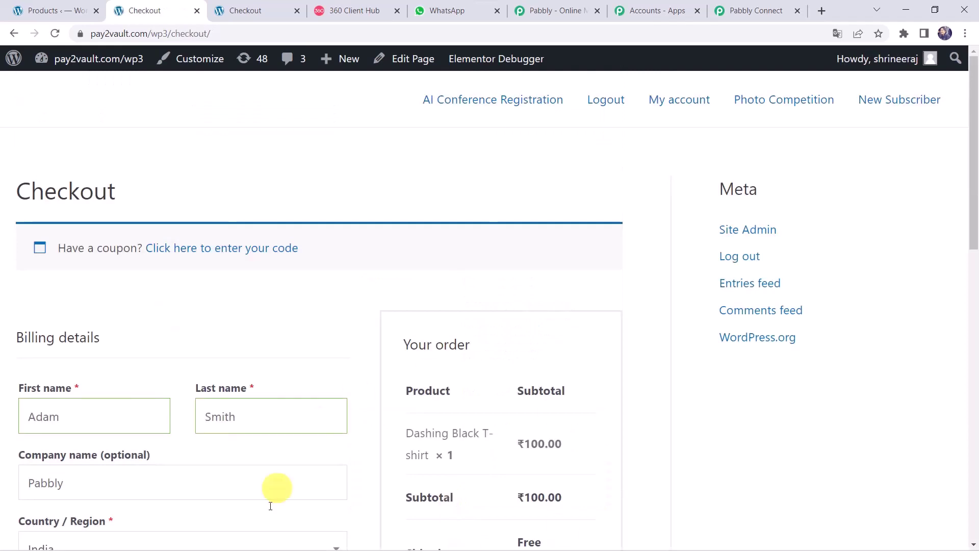
Step: Replace the checkout's billing e-mail address with the new customer's e-mail
{"action": "scroll", "coordinate": [350, 290], "scroll_direction": "down", "scroll_amount": 3}
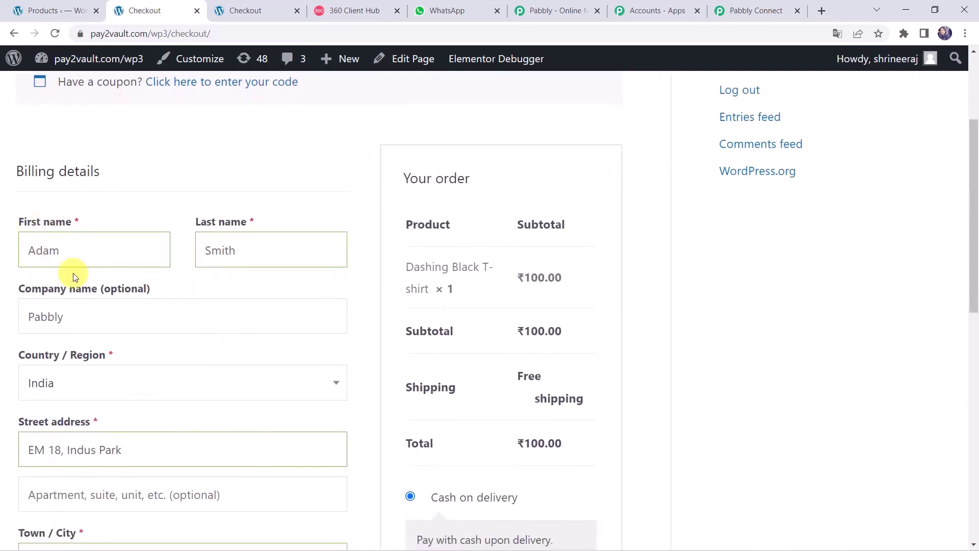
{"action": "scroll", "coordinate": [245, 253], "scroll_direction": "down", "scroll_amount": 2}
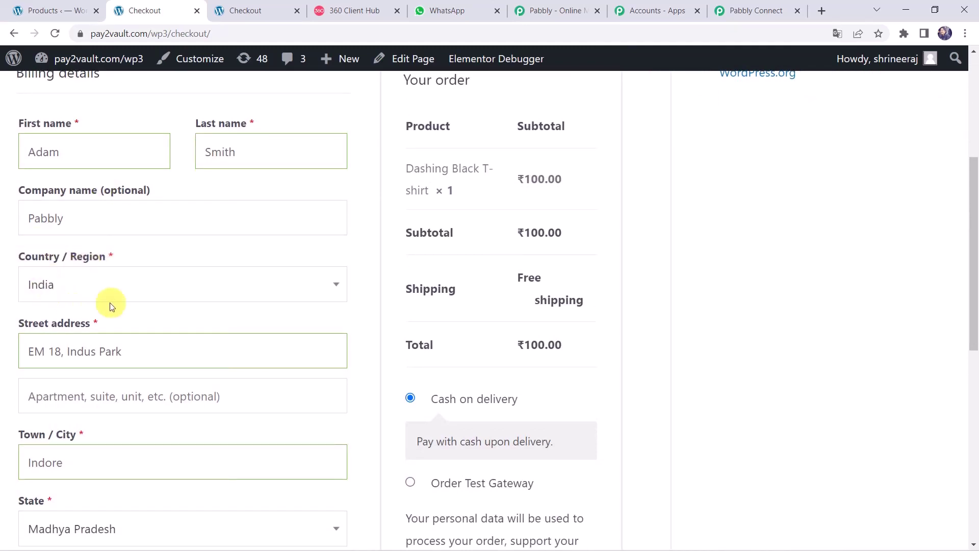
{"action": "scroll", "coordinate": [109, 306], "scroll_direction": "down", "scroll_amount": 2}
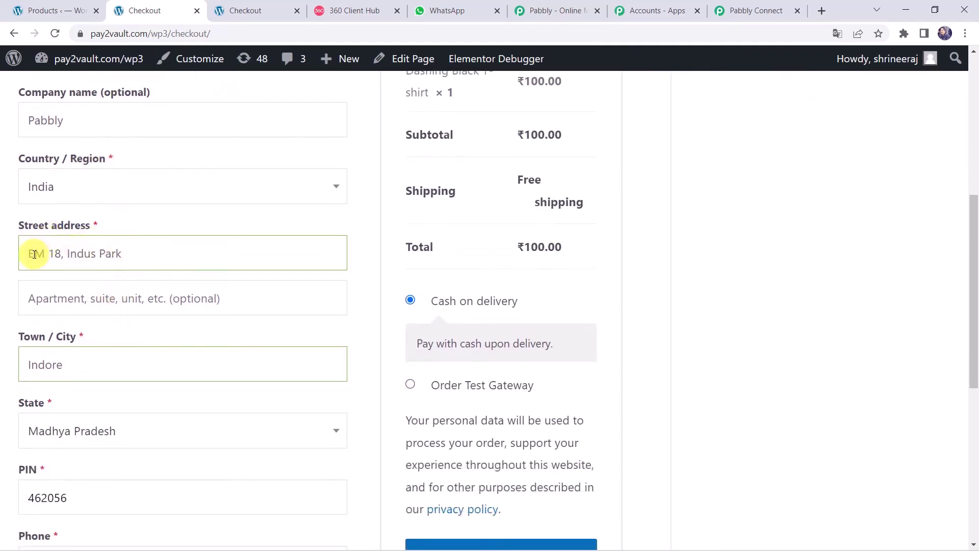
{"action": "scroll", "coordinate": [137, 252], "scroll_direction": "down", "scroll_amount": 1}
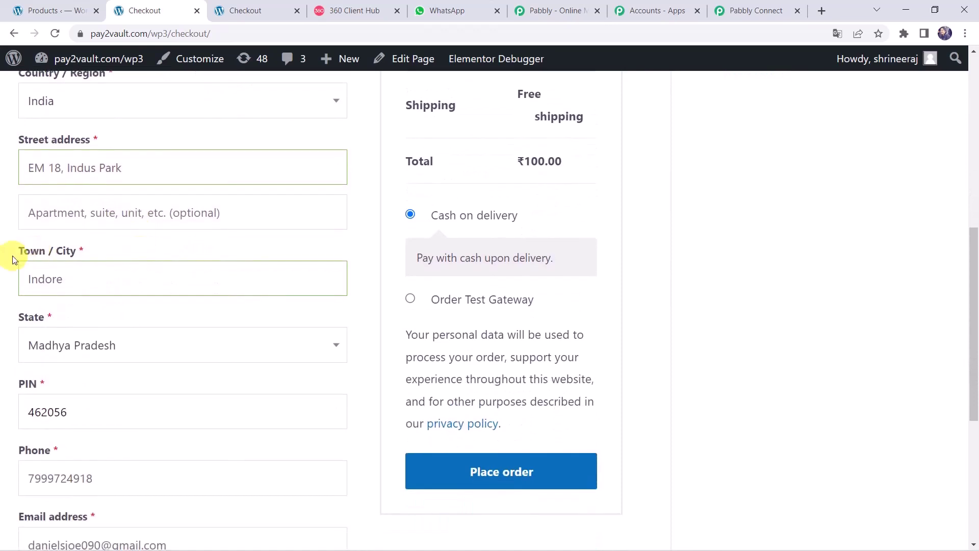
{"action": "scroll", "coordinate": [101, 282], "scroll_direction": "down", "scroll_amount": 1}
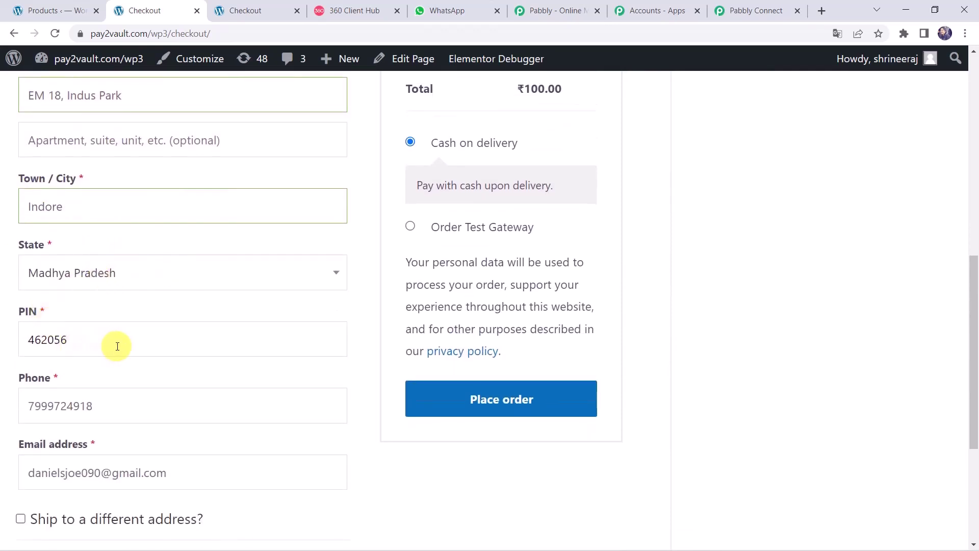
{"action": "scroll", "coordinate": [114, 344], "scroll_direction": "down", "scroll_amount": 2}
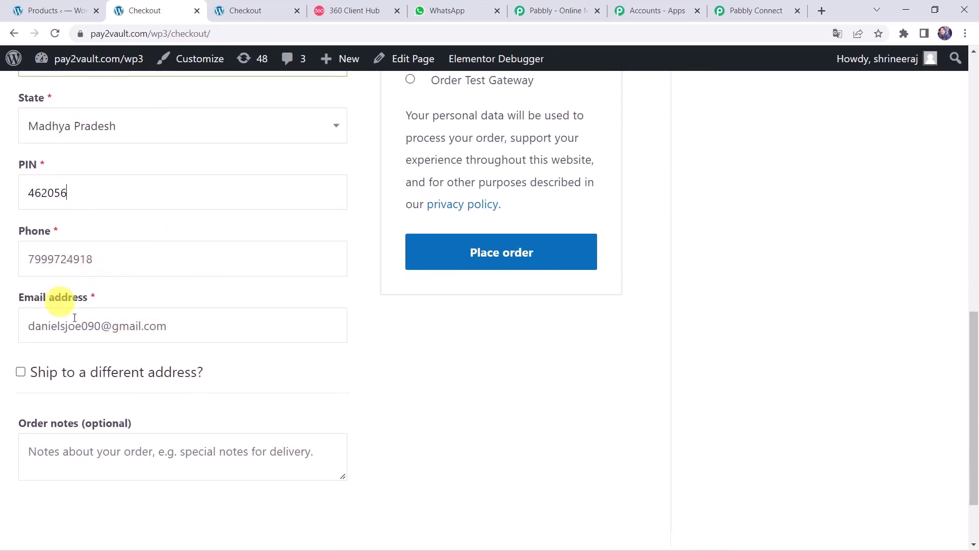
{"action": "left_click", "coordinate": [101, 327]}
{"action": "key", "text": "BackSpace"}
{"action": "key", "text": "BackSpace"}
{"action": "key", "text": "BackSpace"}
{"action": "key", "text": "BackSpace"}
{"action": "key", "text": "BackSpace"}
{"action": "key", "text": "BackSpace"}
{"action": "key", "text": "BackSpace"}
{"action": "key", "text": "BackSpace"}
{"action": "key", "text": "BackSpace"}
{"action": "key", "text": "BackSpace"}
{"action": "key", "text": "BackSpace"}
{"action": "key", "text": "BackSpace"}
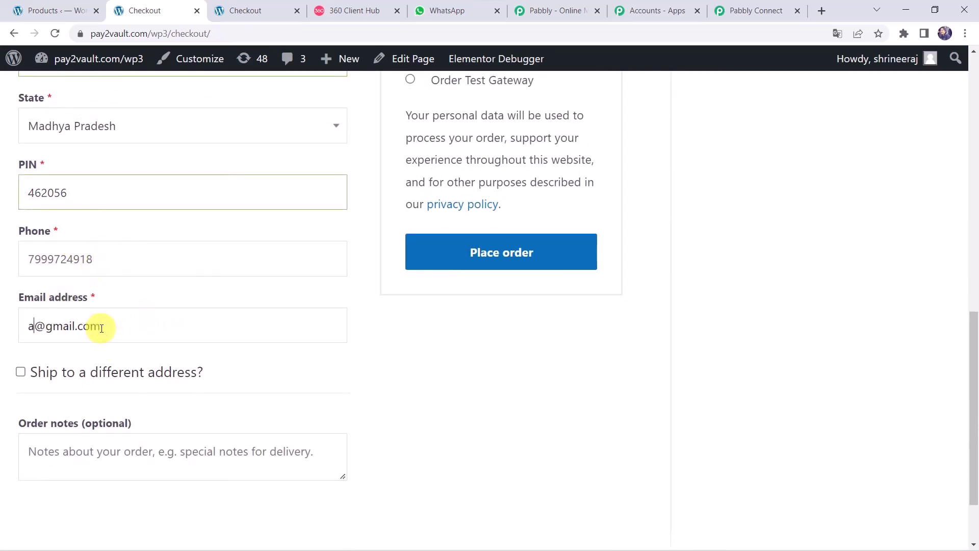
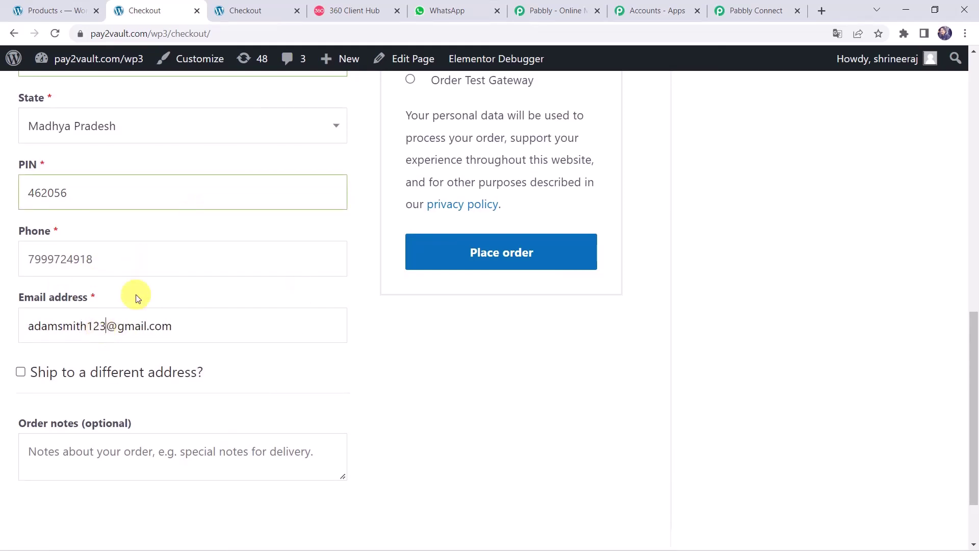
Step: Place the ₹100.00 cash-on-delivery order for the Dashing Black T-shirt
{"action": "scroll", "coordinate": [144, 292], "scroll_direction": "up", "scroll_amount": 7}
{"action": "scroll", "coordinate": [145, 291], "scroll_direction": "up", "scroll_amount": 5}
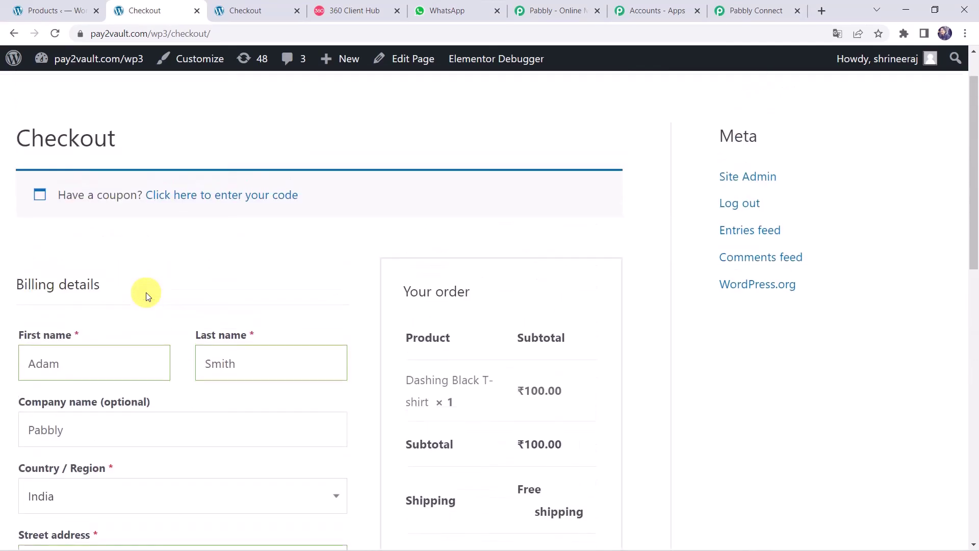
{"action": "scroll", "coordinate": [144, 291], "scroll_direction": "down", "scroll_amount": 5}
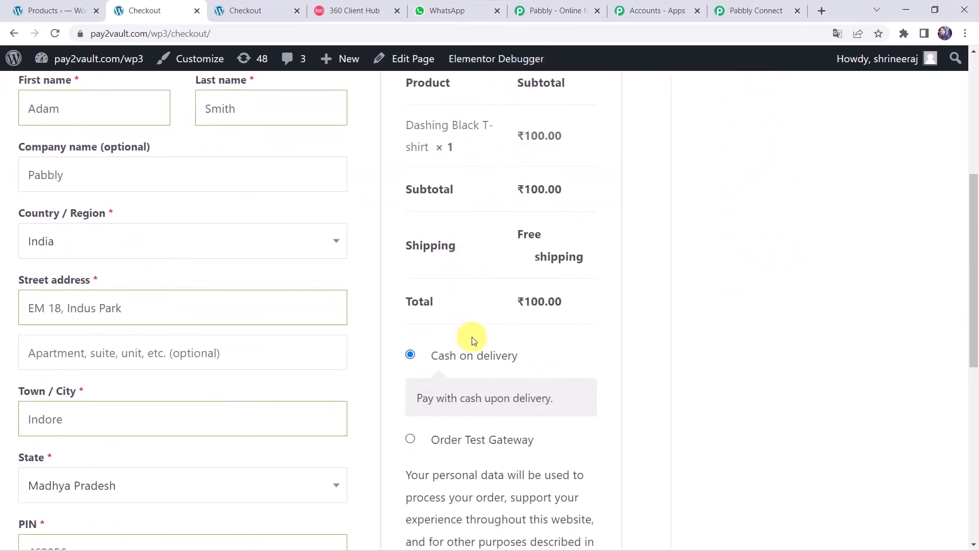
{"action": "scroll", "coordinate": [472, 336], "scroll_direction": "down", "scroll_amount": 2}
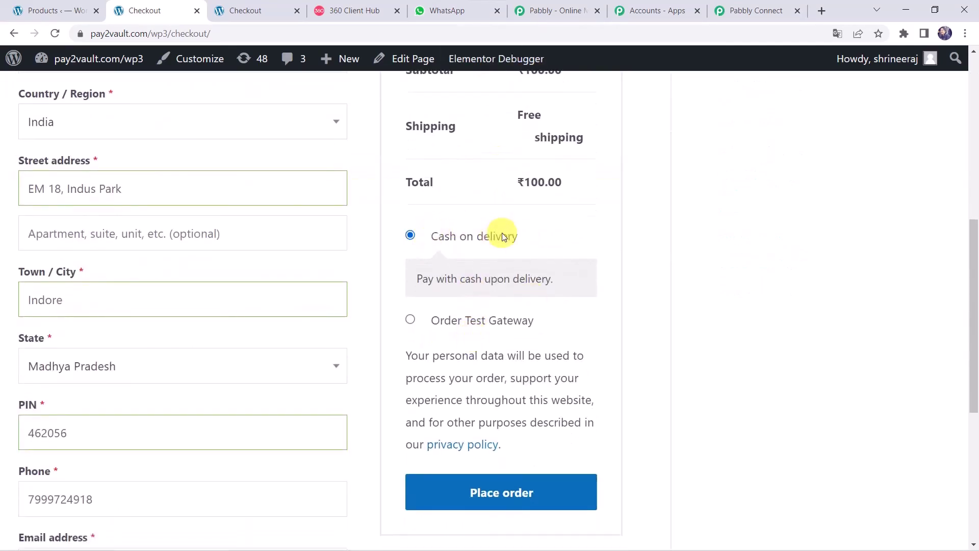
{"action": "left_click", "coordinate": [476, 491]}
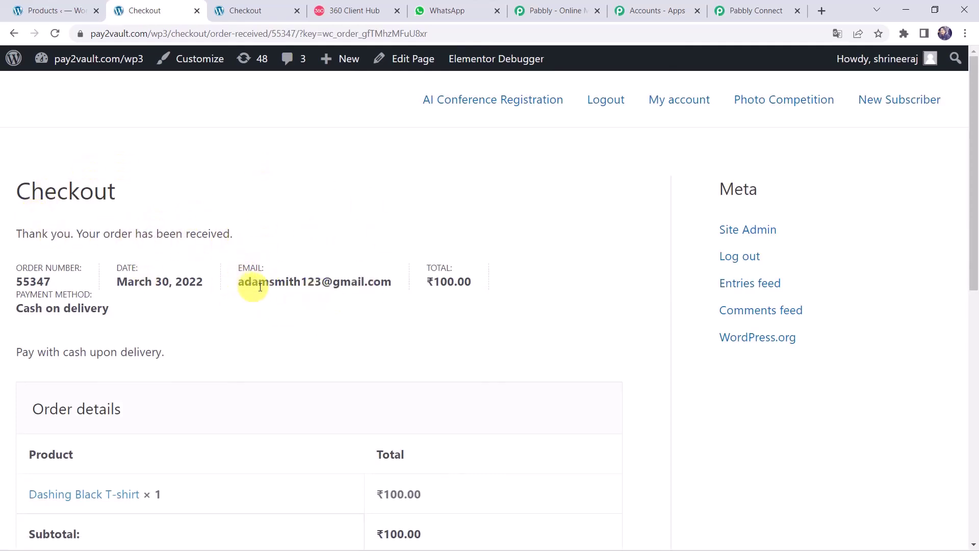
Step: Review the Dashing Black T-shirt order-received details, then switch to WhatsApp Web
{"action": "scroll", "coordinate": [289, 454], "scroll_direction": "down", "scroll_amount": 4}
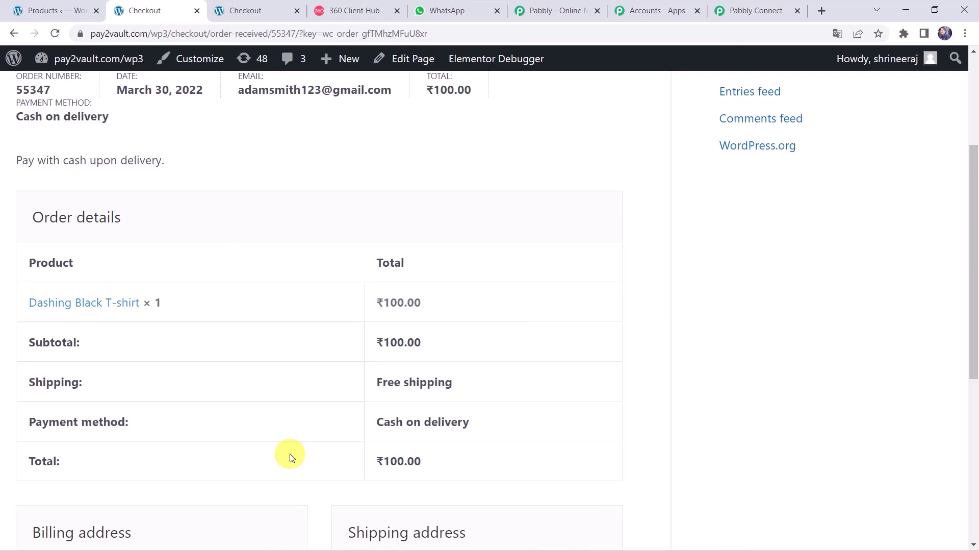
{"action": "left_click", "coordinate": [437, 17]}
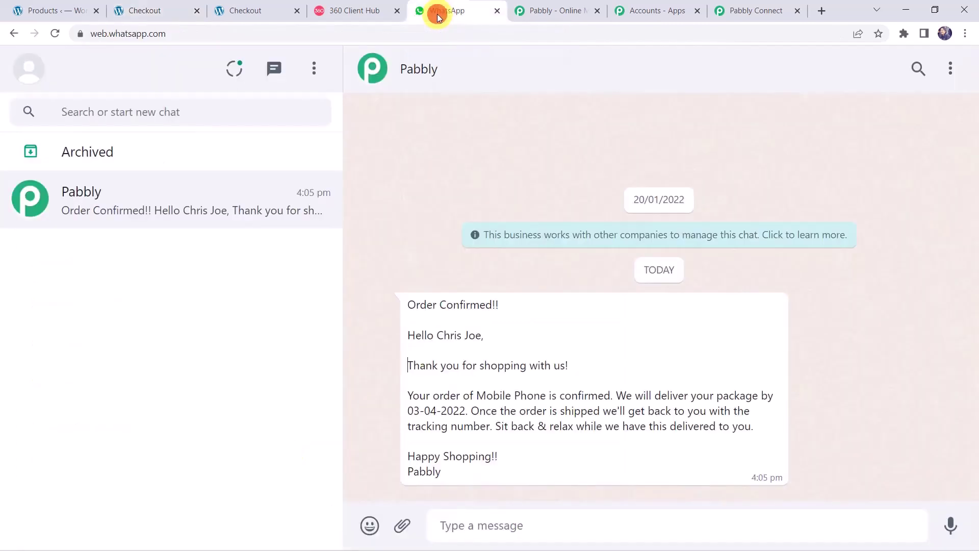
Step: Reload WhatsApp Web and read the new Dashing Black T-shirt confirmation in the Pabbly chat
{"action": "left_click", "coordinate": [59, 33]}
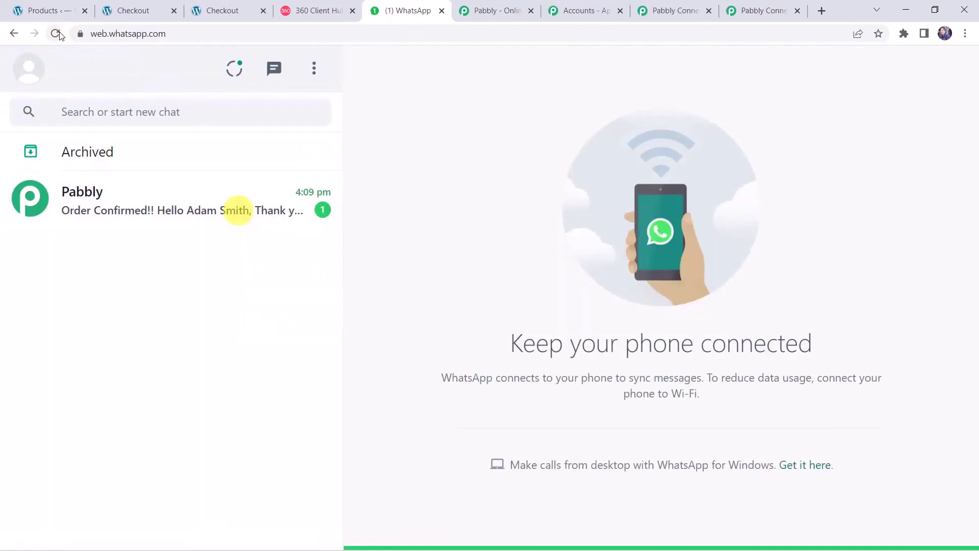
{"action": "left_click", "coordinate": [145, 211]}
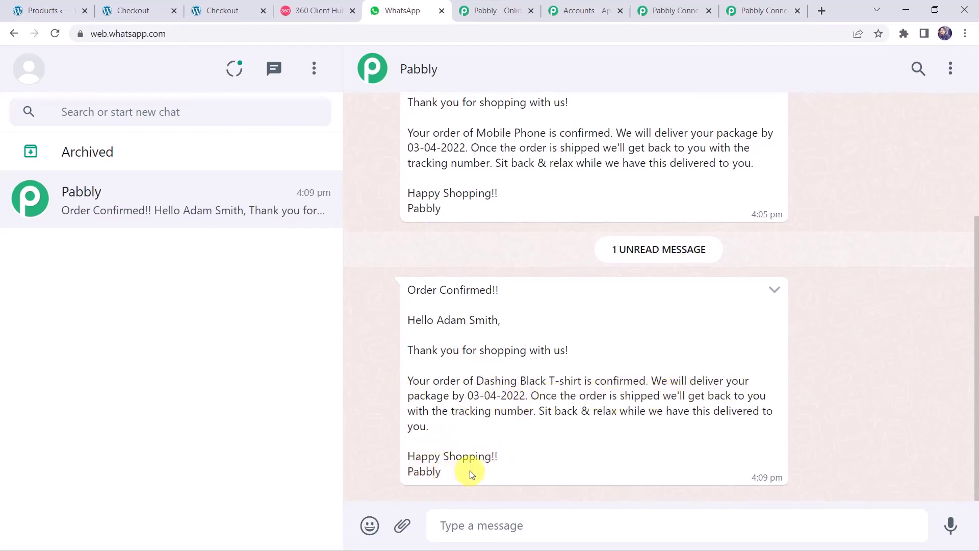
{"action": "scroll", "coordinate": [420, 340], "scroll_direction": "up", "scroll_amount": 1}
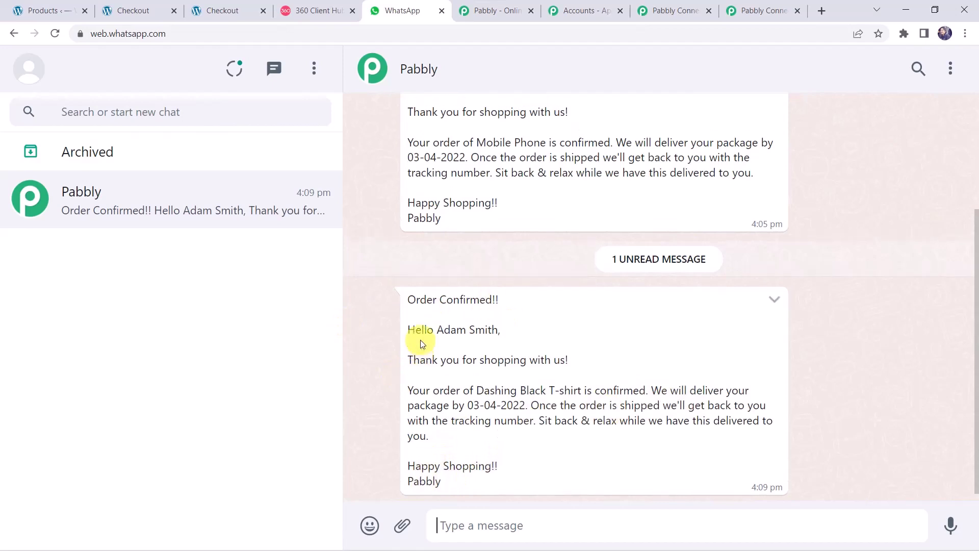
{"action": "scroll", "coordinate": [420, 340], "scroll_direction": "up", "scroll_amount": 3}
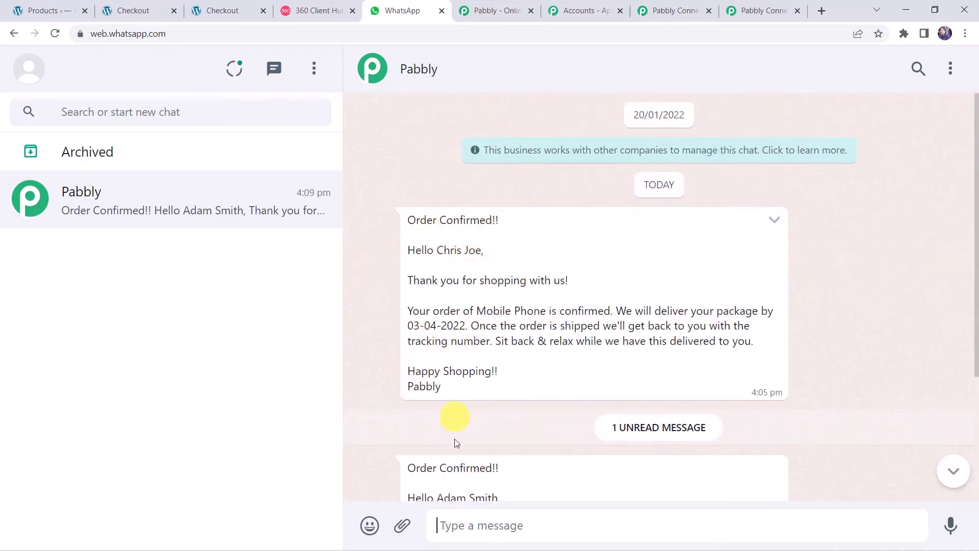
{"action": "scroll", "coordinate": [463, 476], "scroll_direction": "down", "scroll_amount": 3}
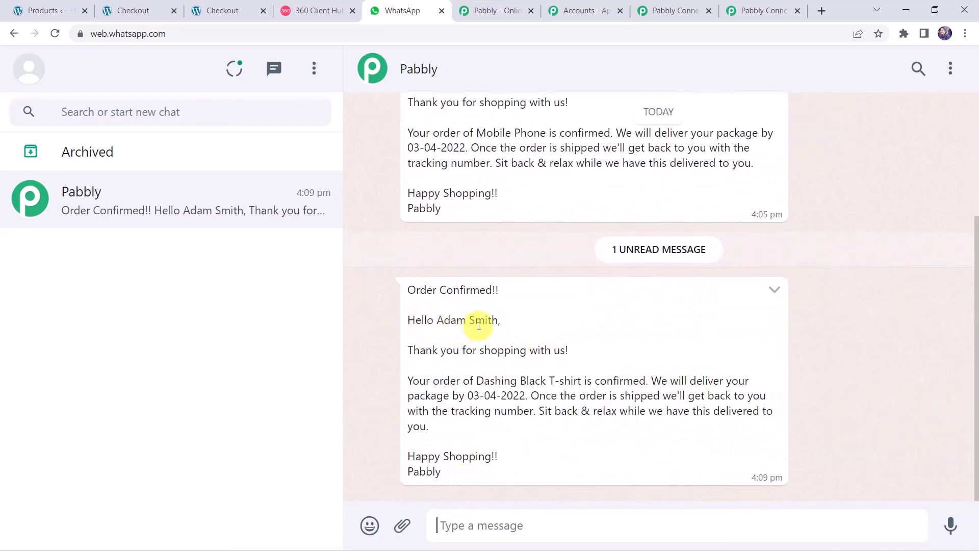
Step: In Pabbly Connect, collapse the WhatsApp 360Dialog, Date/Time Formatter and WooCommerce trigger steps
{"action": "left_click", "coordinate": [756, 10]}
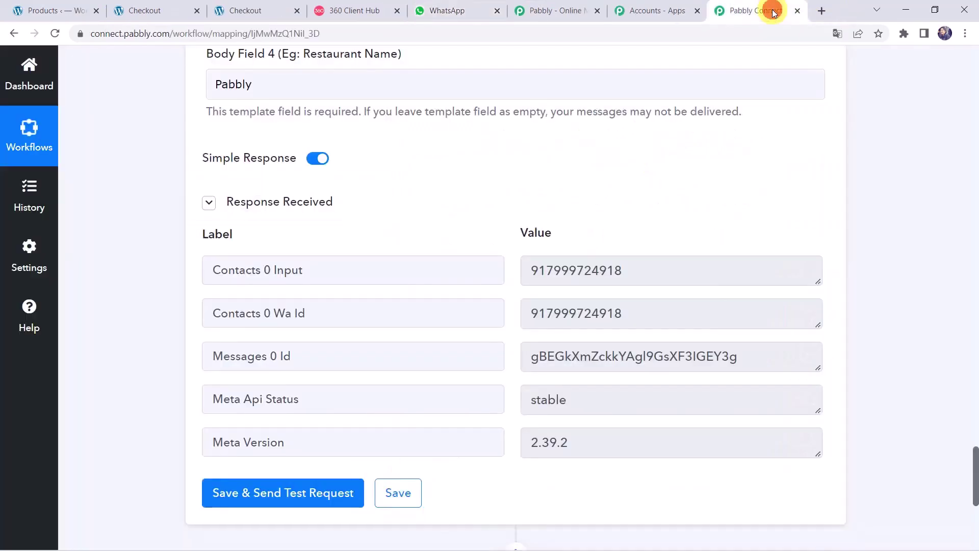
{"action": "scroll", "coordinate": [439, 76], "scroll_direction": "up", "scroll_amount": 20}
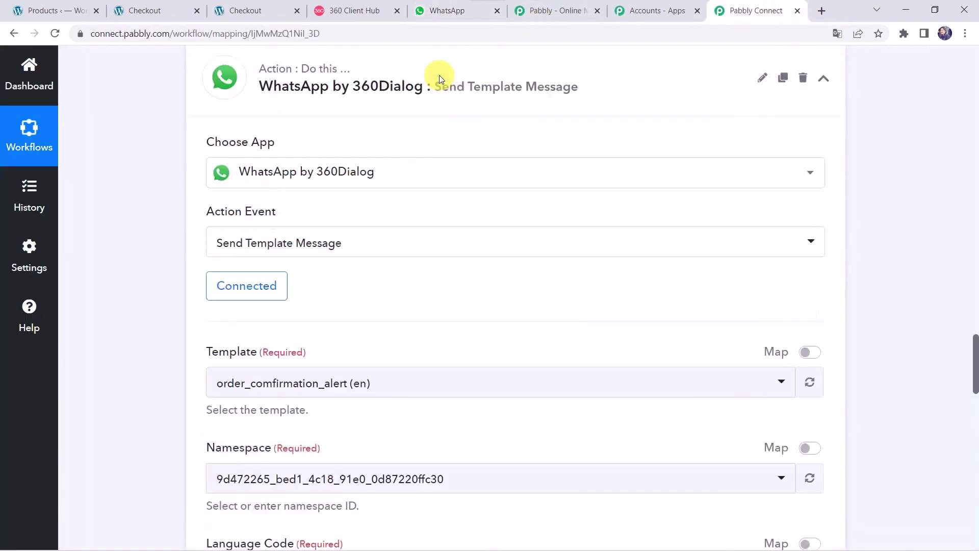
{"action": "left_click", "coordinate": [444, 256]}
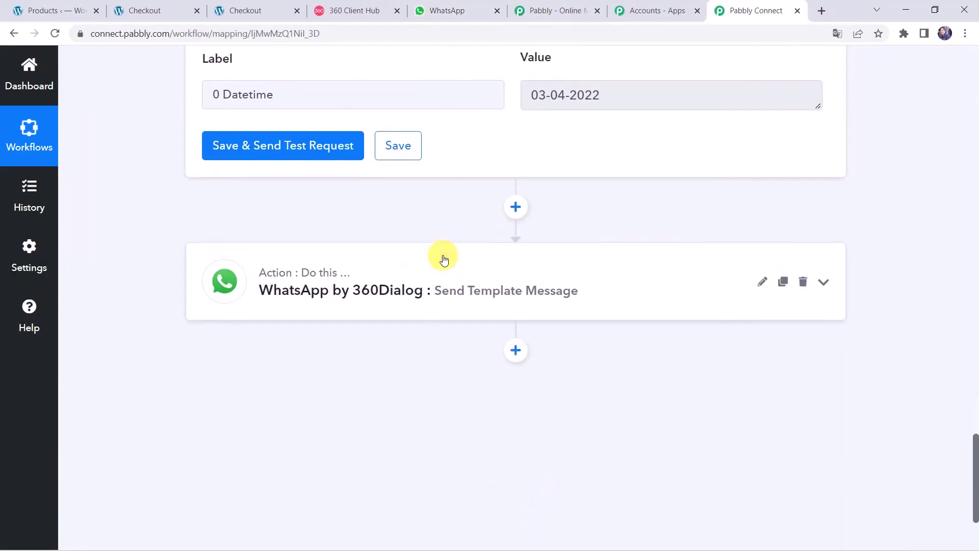
{"action": "scroll", "coordinate": [444, 259], "scroll_direction": "up", "scroll_amount": 10}
{"action": "scroll", "coordinate": [444, 258], "scroll_direction": "up", "scroll_amount": 10}
{"action": "left_click", "coordinate": [443, 331]}
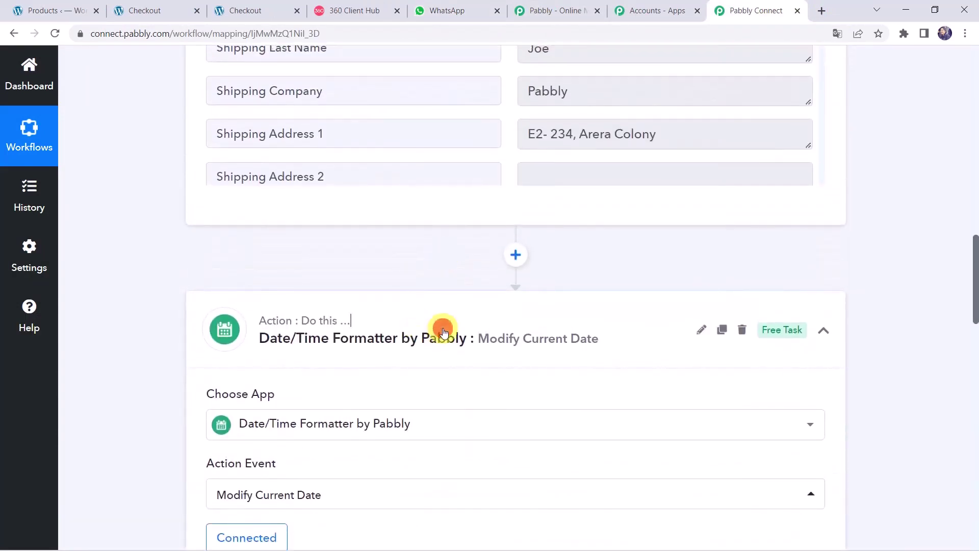
{"action": "scroll", "coordinate": [442, 332], "scroll_direction": "up", "scroll_amount": 15}
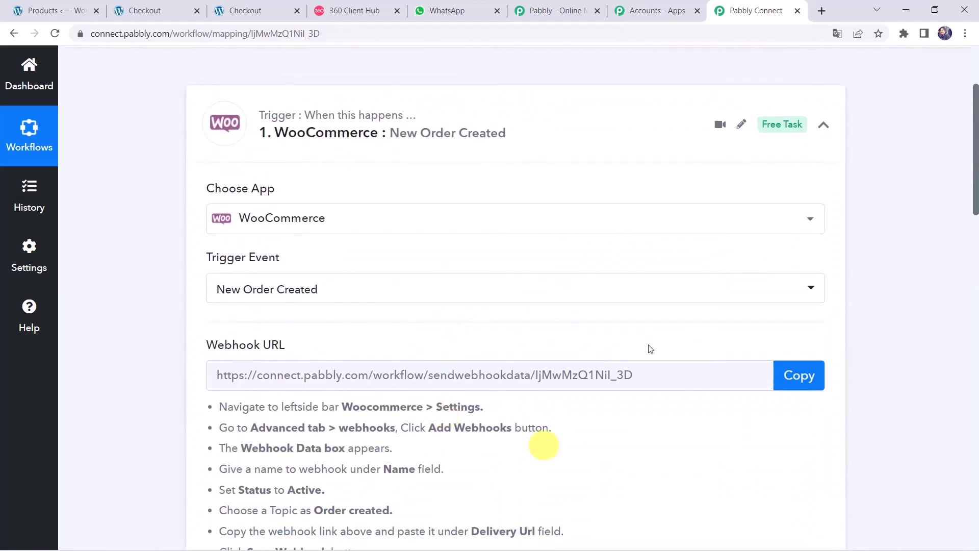
{"action": "left_click", "coordinate": [529, 119]}
{"action": "scroll", "coordinate": [537, 279], "scroll_direction": "up", "scroll_amount": 3}
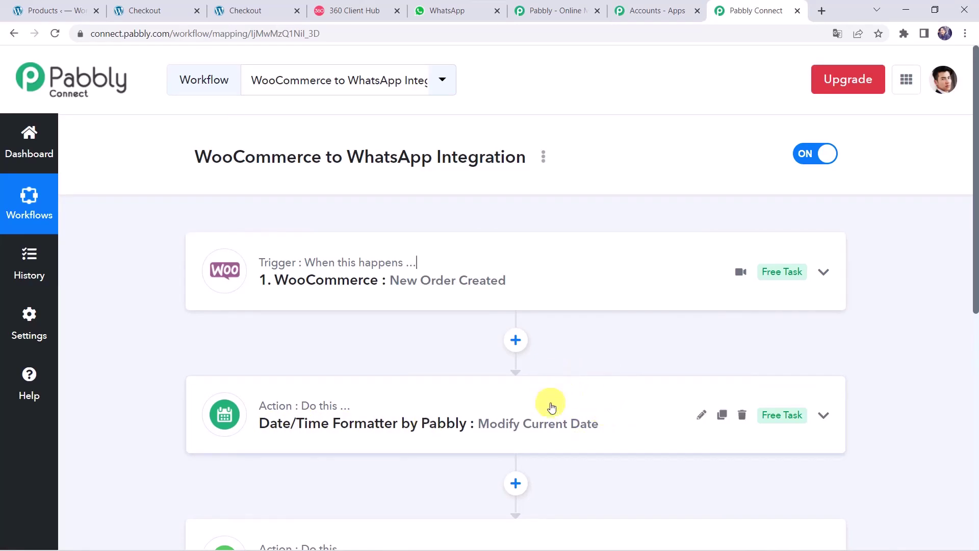
{"action": "scroll", "coordinate": [552, 407], "scroll_direction": "down", "scroll_amount": 1}
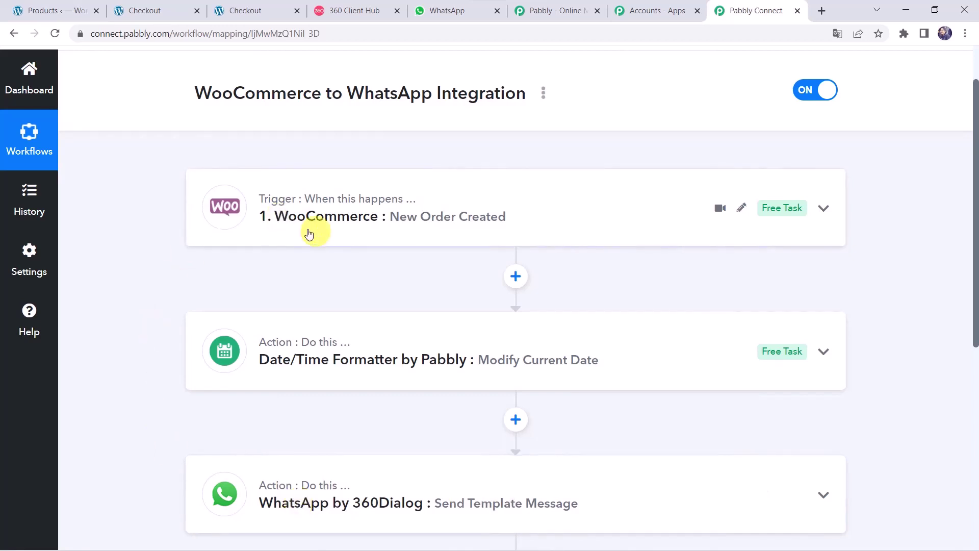
{"action": "scroll", "coordinate": [258, 512], "scroll_direction": "up", "scroll_amount": 2}
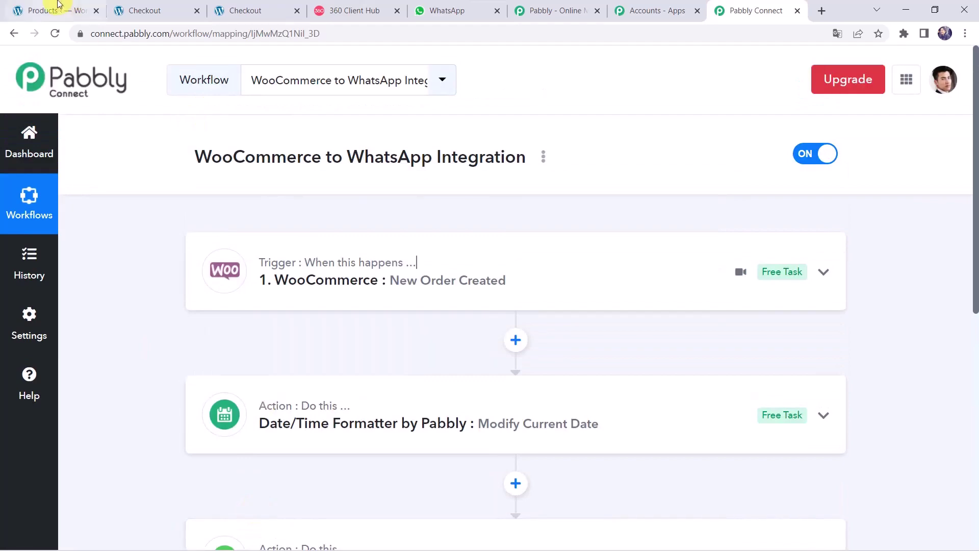
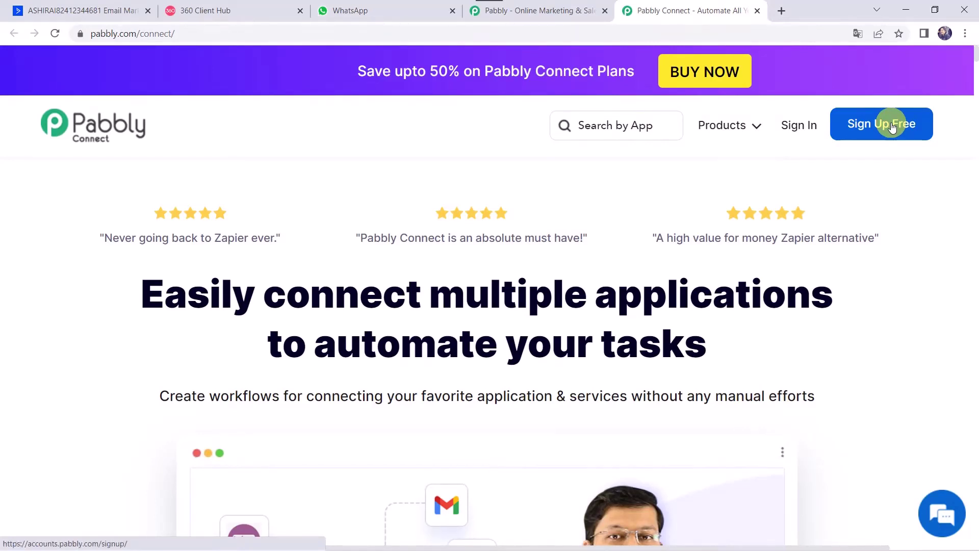
Step: Sign in to Pabbly, open Pabbly Connect from All Apps, and start a new workflow
{"action": "left_click", "coordinate": [785, 130]}
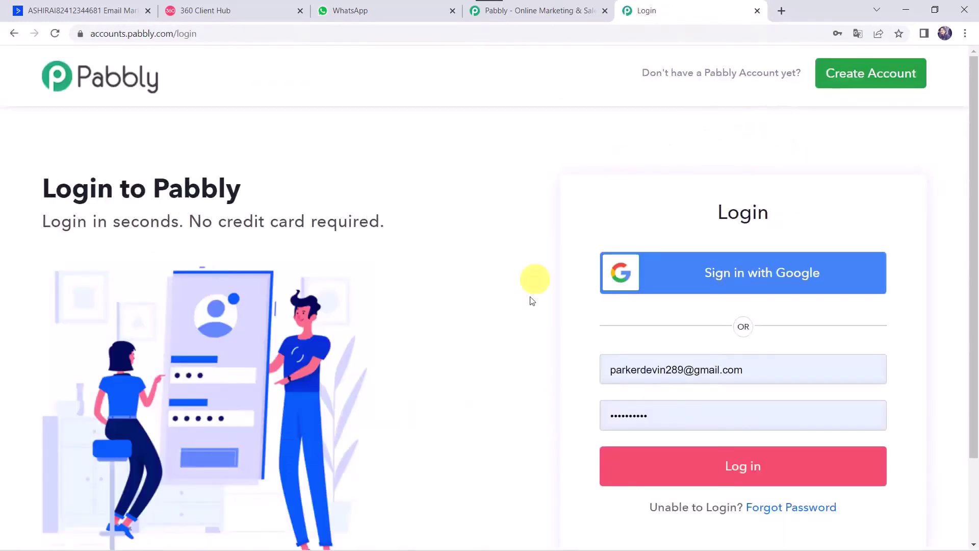
{"action": "left_click", "coordinate": [719, 482]}
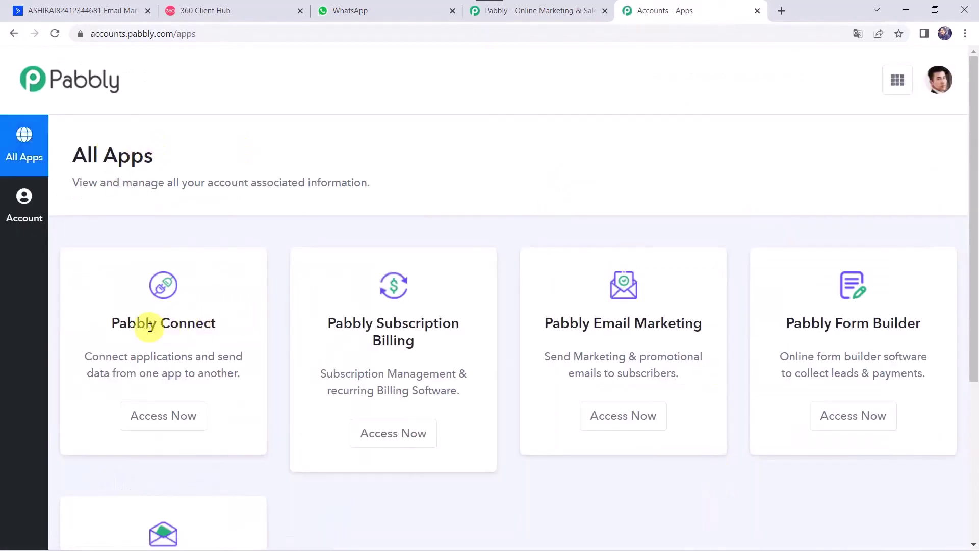
{"action": "left_click", "coordinate": [170, 416]}
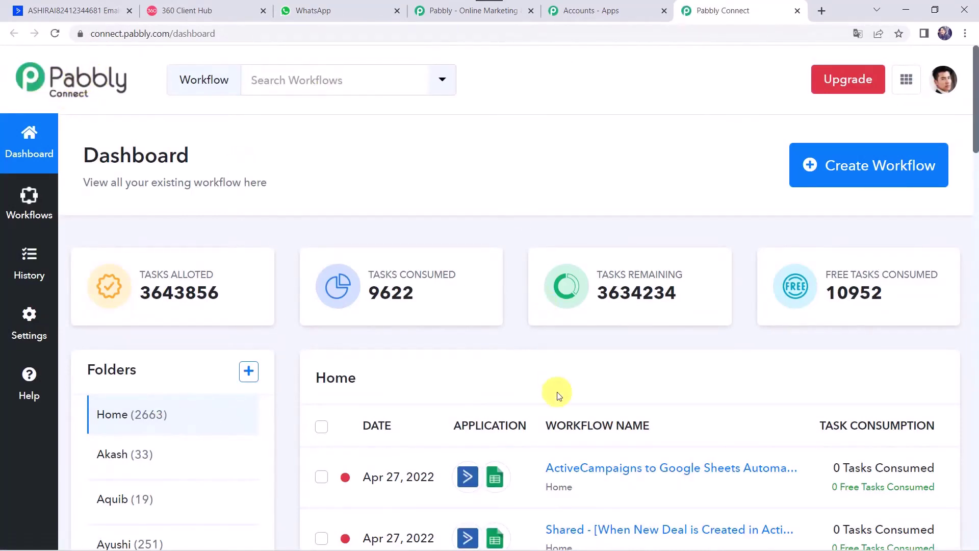
{"action": "scroll", "coordinate": [557, 393], "scroll_direction": "down", "scroll_amount": 5}
{"action": "scroll", "coordinate": [557, 391], "scroll_direction": "up", "scroll_amount": 5}
{"action": "left_click", "coordinate": [840, 167]}
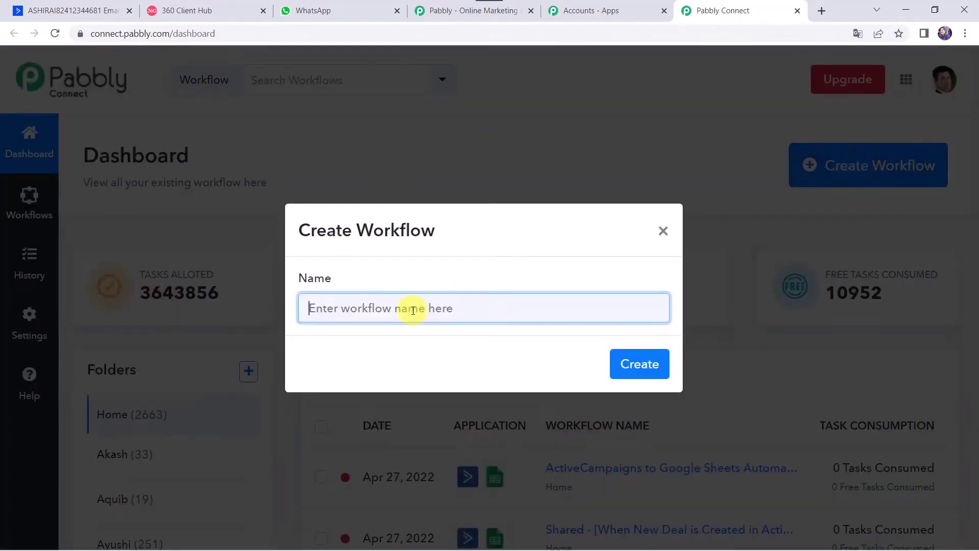
Step: Create a workflow named 'ActiveCampaign to WhatsApp Integration' and open its editor
{"action": "type", "text": "ActiveC"}
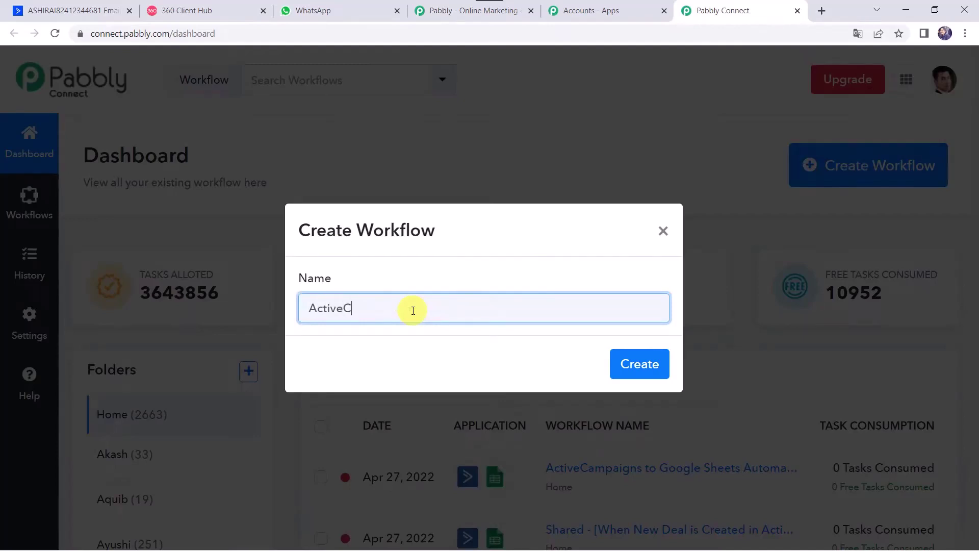
{"action": "type", "text": "ampaign to WhatsApp Integration"}
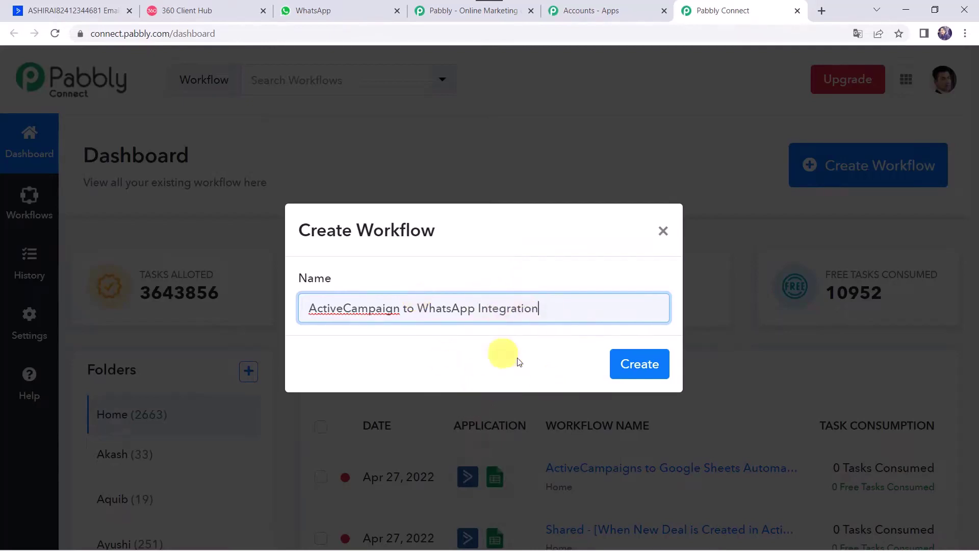
{"action": "left_click", "coordinate": [641, 366]}
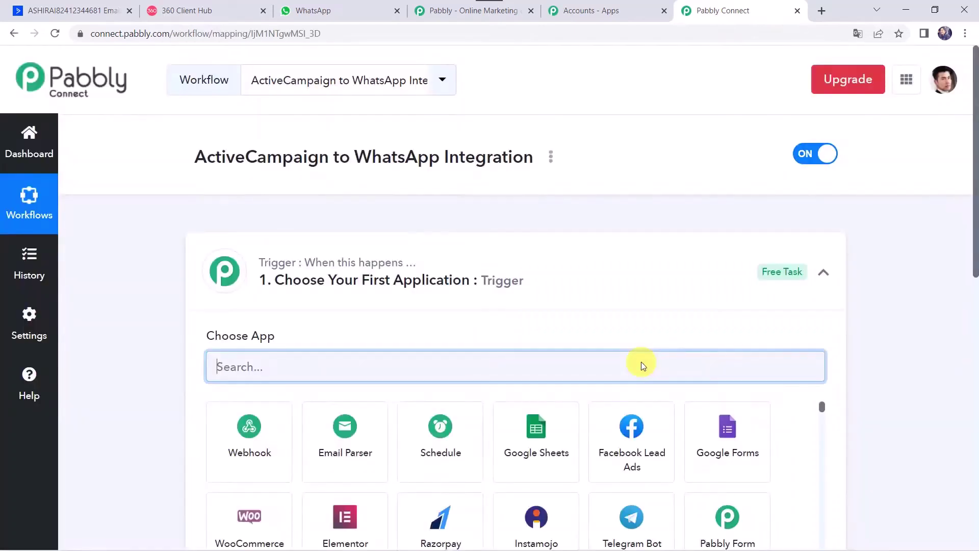
{"action": "left_click", "coordinate": [542, 269]}
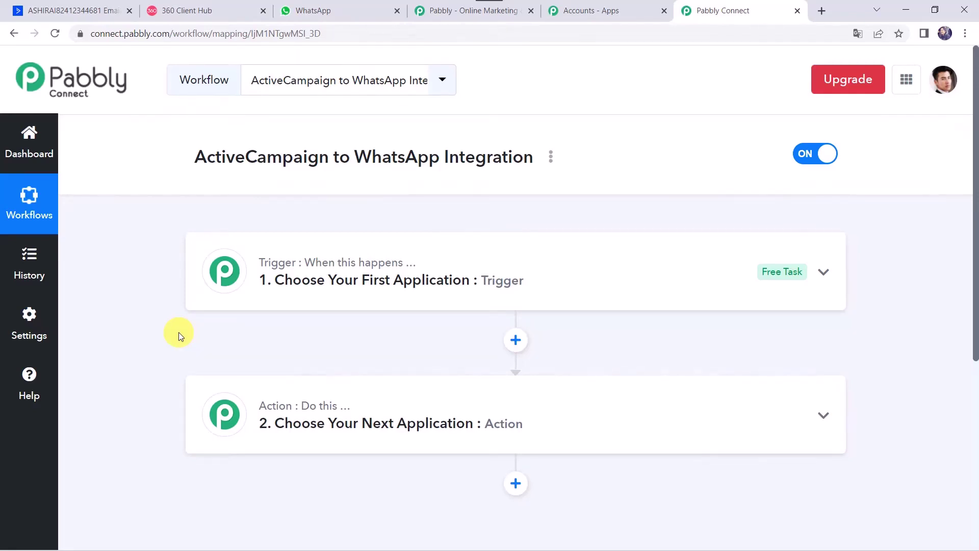
{"action": "left_click", "coordinate": [397, 252]}
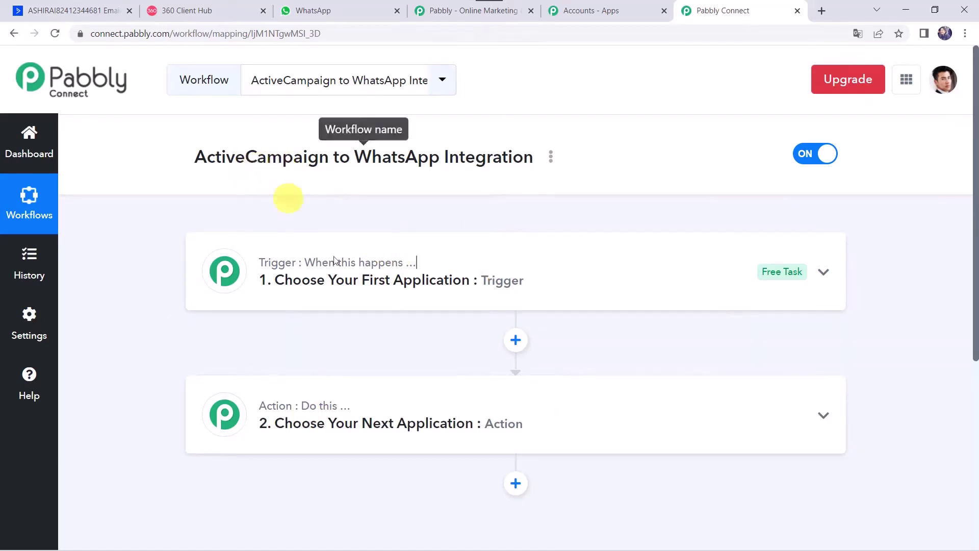
Step: Set the trigger app to ActiveCampaign with the Contact Tag Added event
{"action": "left_click", "coordinate": [536, 266]}
{"action": "left_click", "coordinate": [254, 361]}
{"action": "type", "text": "Ac"}
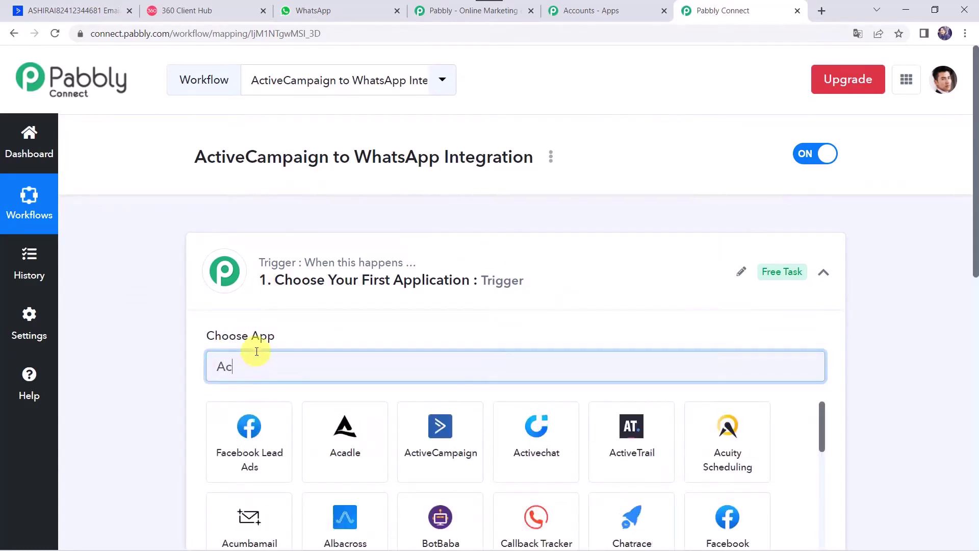
{"action": "type", "text": "ti"}
{"action": "left_click", "coordinate": [241, 456]}
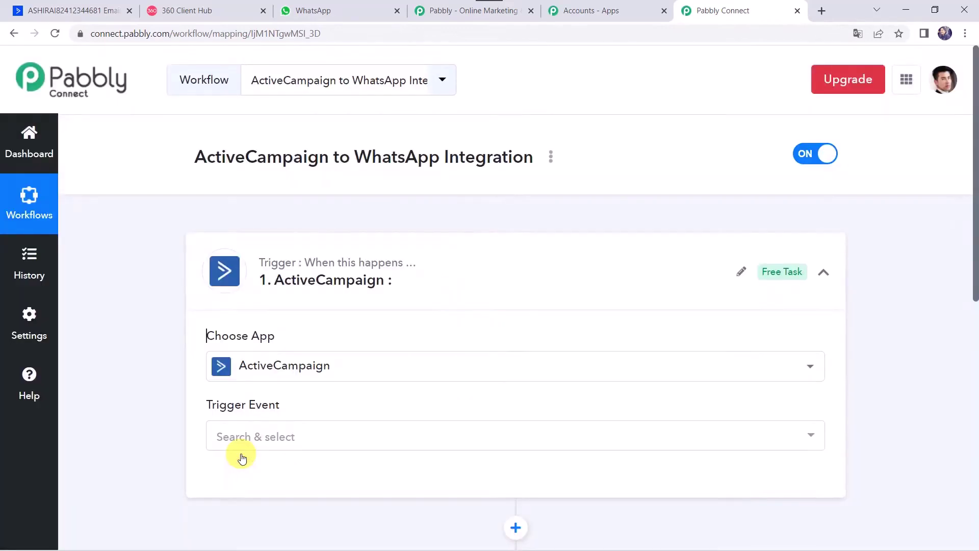
{"action": "scroll", "coordinate": [241, 456], "scroll_direction": "down", "scroll_amount": 2}
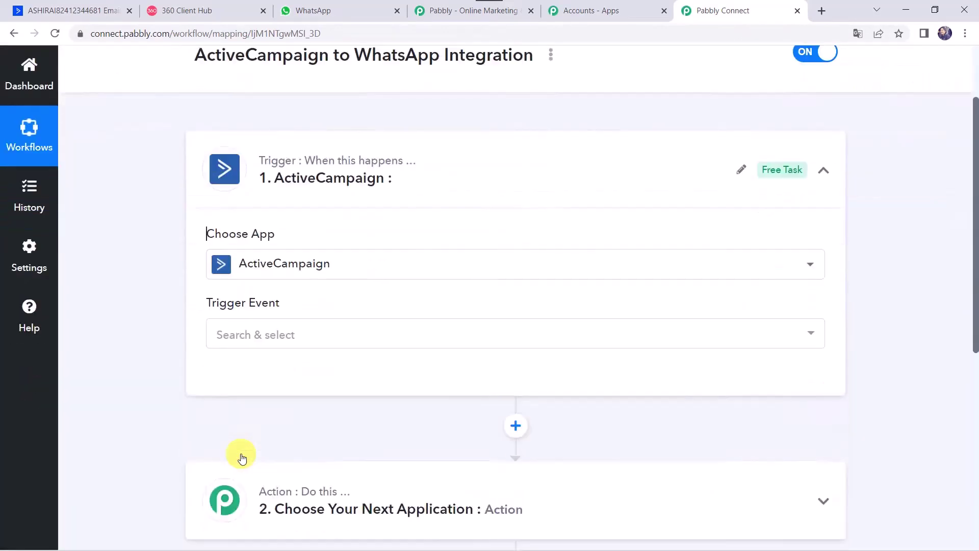
{"action": "left_click", "coordinate": [255, 329]}
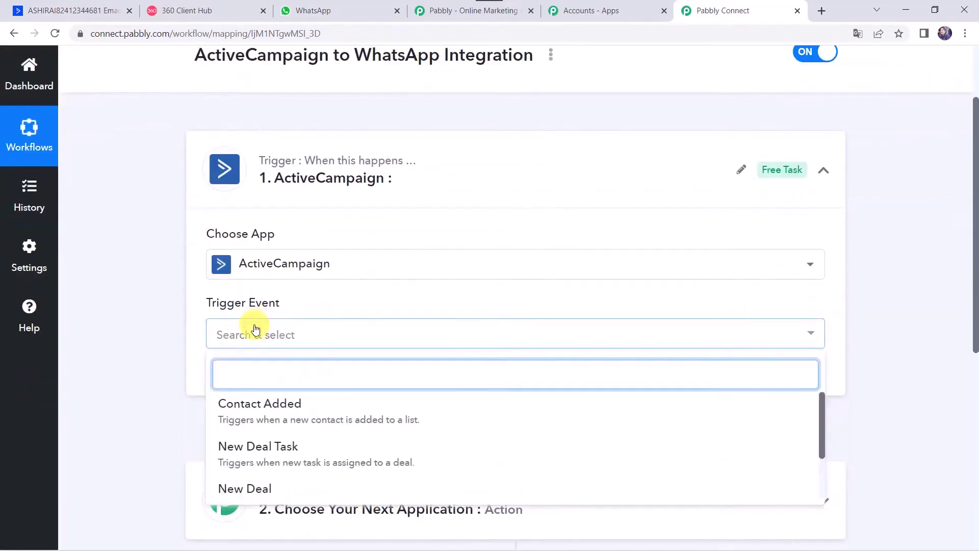
{"action": "scroll", "coordinate": [263, 441], "scroll_direction": "down", "scroll_amount": 2}
{"action": "left_click", "coordinate": [262, 472]}
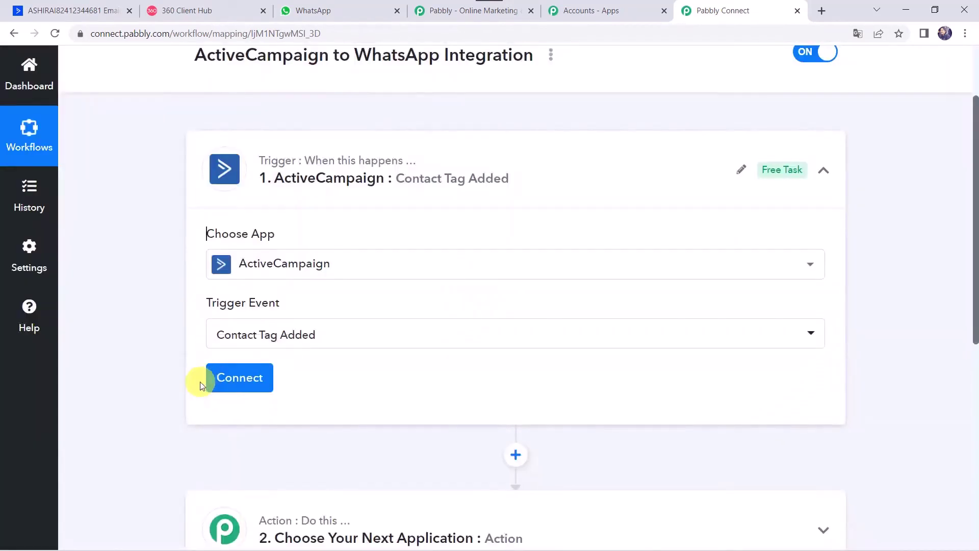
Step: Choose Add New Connection for ActiveCampaign, then switch to the ActiveCampaign account
{"action": "left_click", "coordinate": [237, 377]}
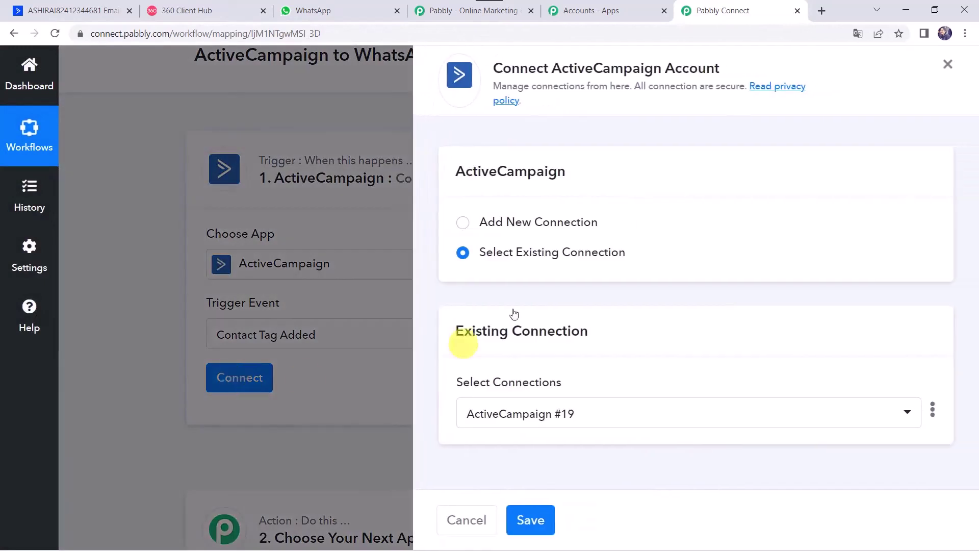
{"action": "left_click", "coordinate": [538, 220]}
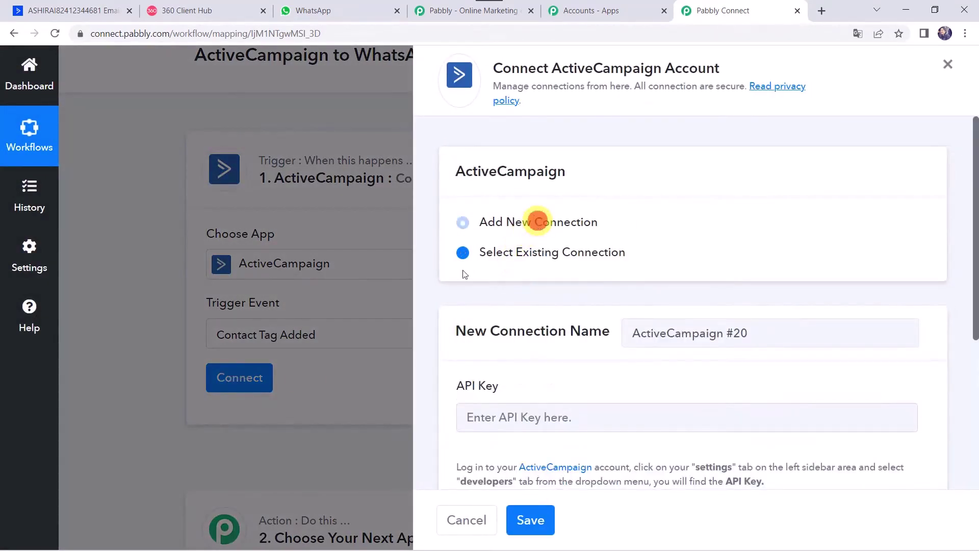
{"action": "scroll", "coordinate": [484, 406], "scroll_direction": "down", "scroll_amount": 4}
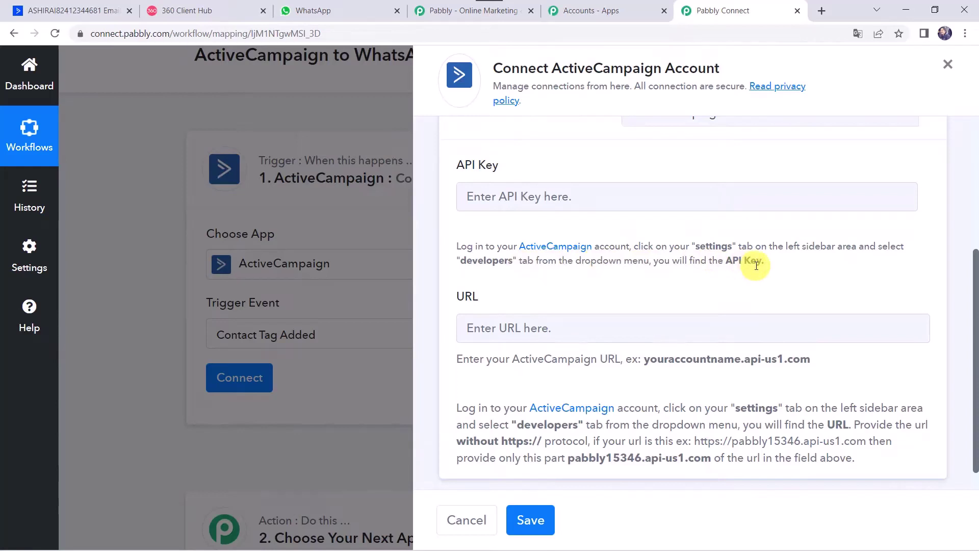
{"action": "left_click", "coordinate": [89, 8]}
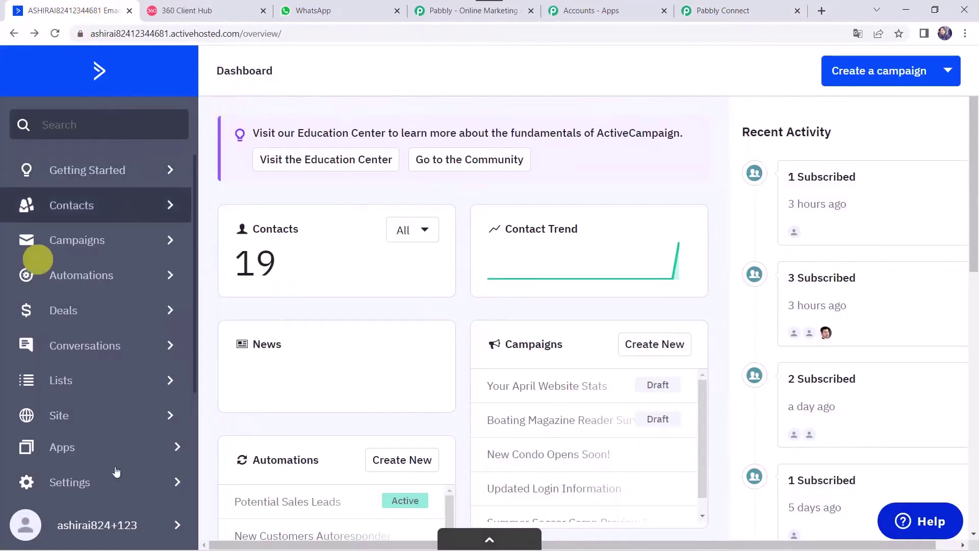
Step: Copy the API key from ActiveCampaign's Settings > Developer and return to Pabbly's API Key field
{"action": "left_click", "coordinate": [77, 481]}
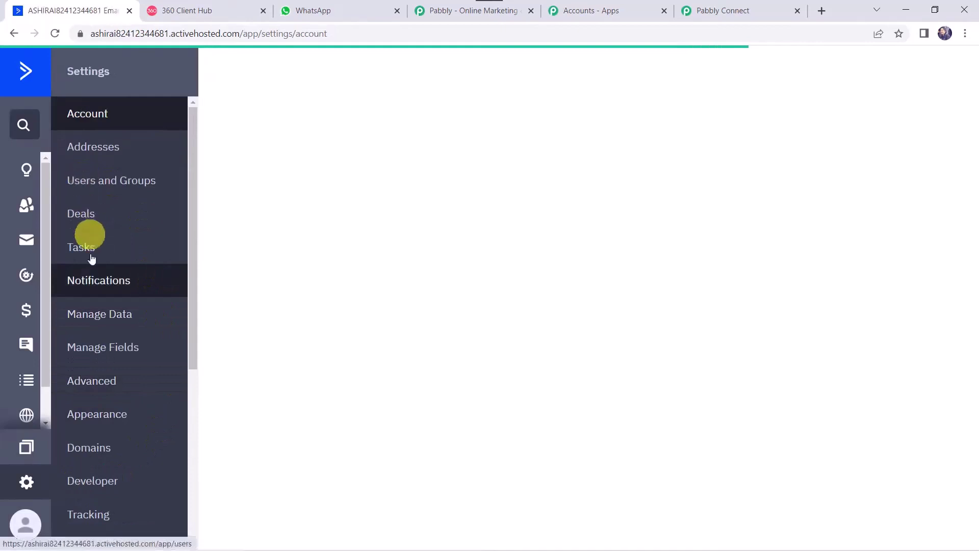
{"action": "left_click", "coordinate": [103, 482]}
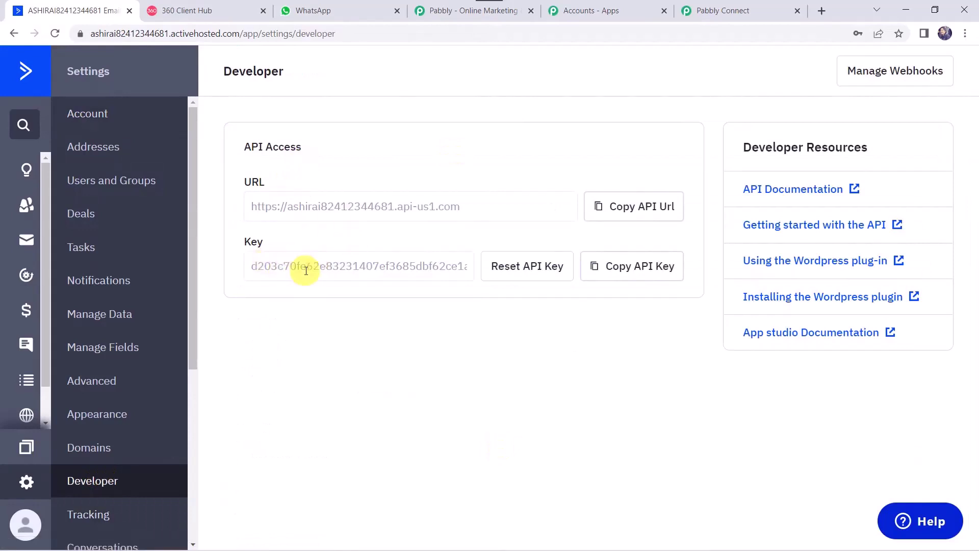
{"action": "left_click", "coordinate": [644, 276]}
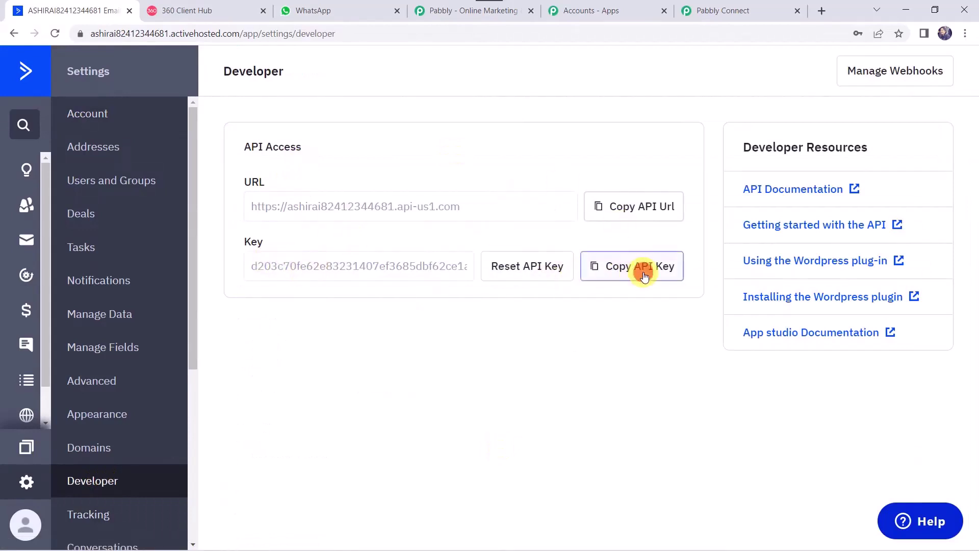
{"action": "left_click", "coordinate": [723, 8]}
{"action": "left_click", "coordinate": [501, 195]}
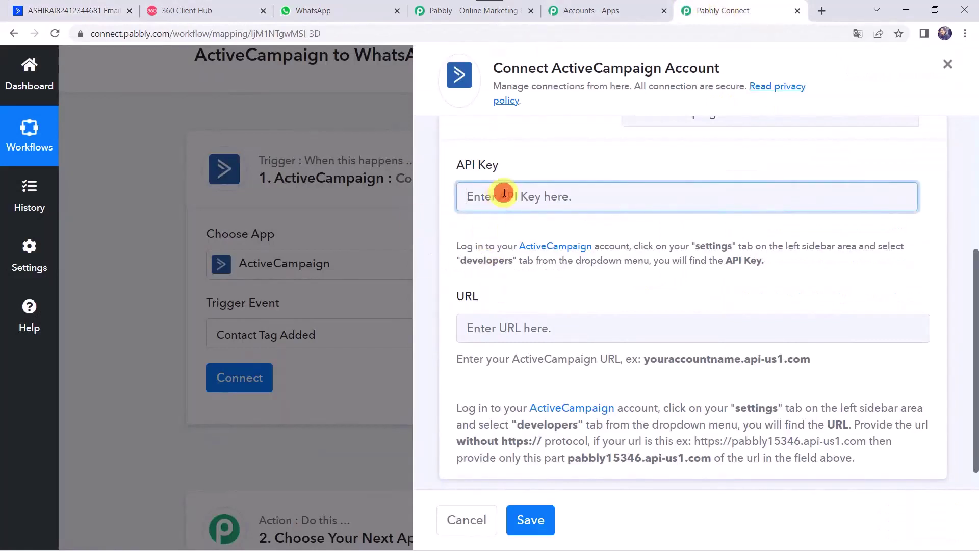
Step: Paste the API key into Pabbly, then copy the account's API URL from ActiveCampaign
{"action": "right_click", "coordinate": [501, 196]}
{"action": "left_click", "coordinate": [536, 295]}
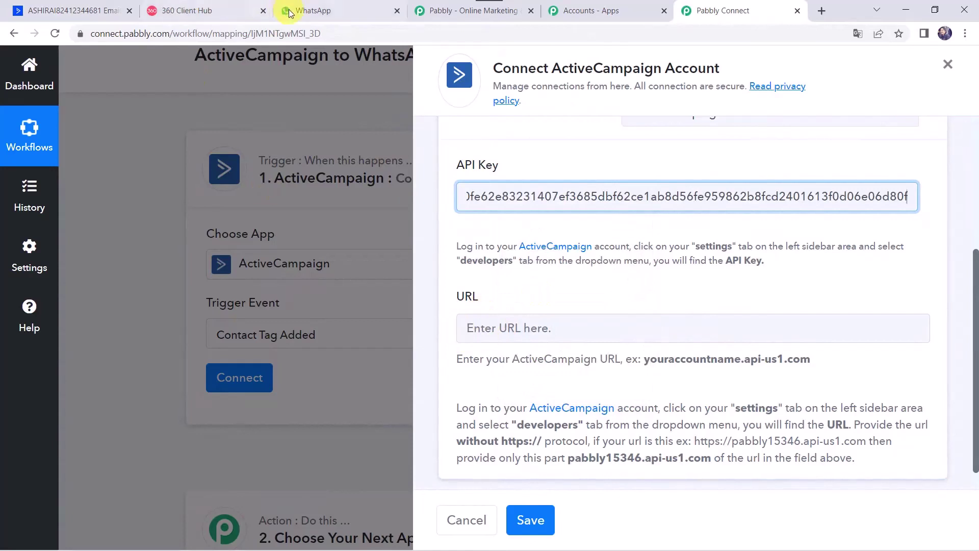
{"action": "left_click", "coordinate": [94, 9]}
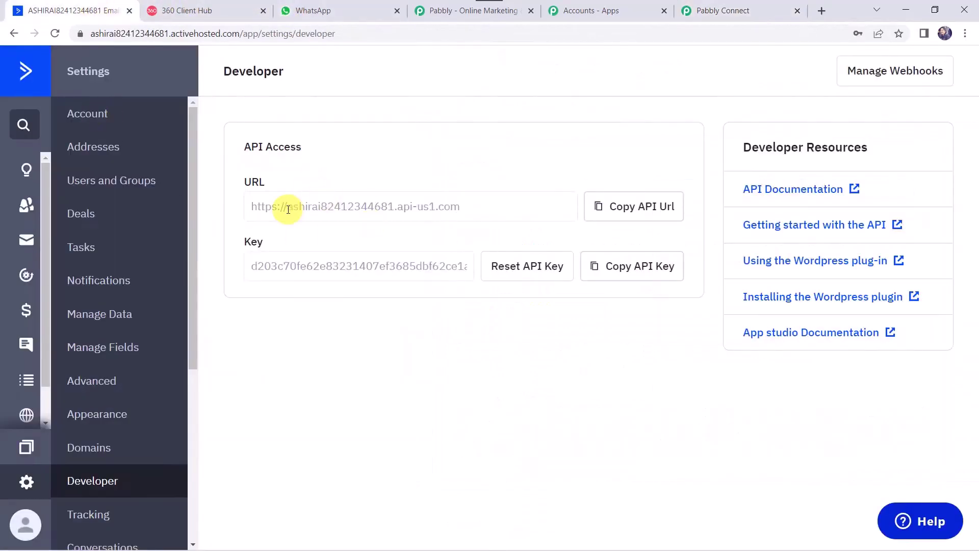
{"action": "left_click", "coordinate": [629, 217]}
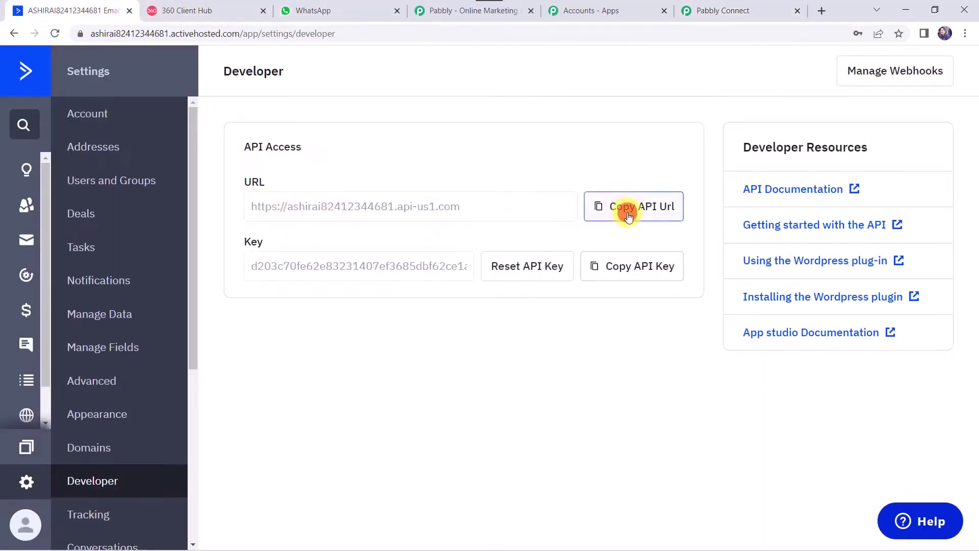
{"action": "left_click", "coordinate": [720, 10]}
{"action": "left_click", "coordinate": [494, 329]}
{"action": "right_click", "coordinate": [499, 332]}
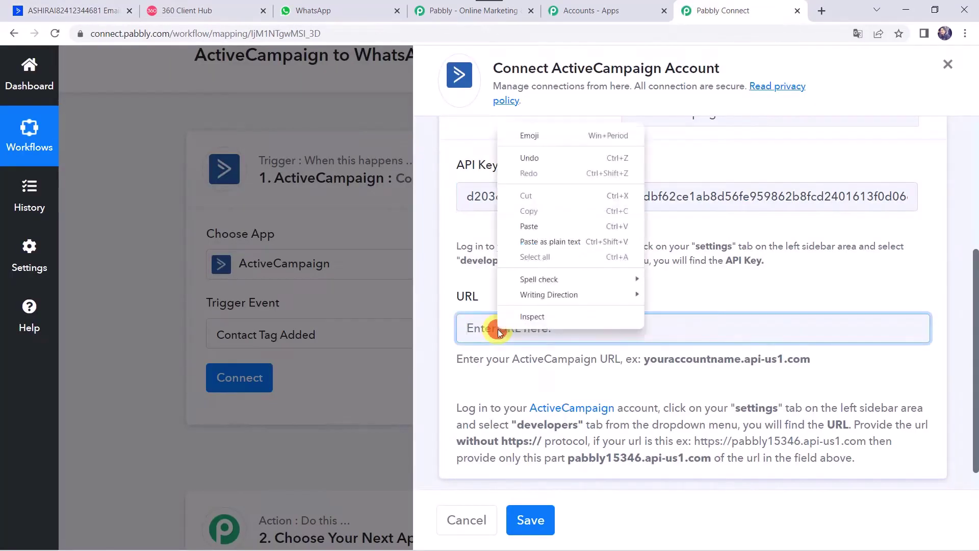
{"action": "left_click", "coordinate": [569, 227]}
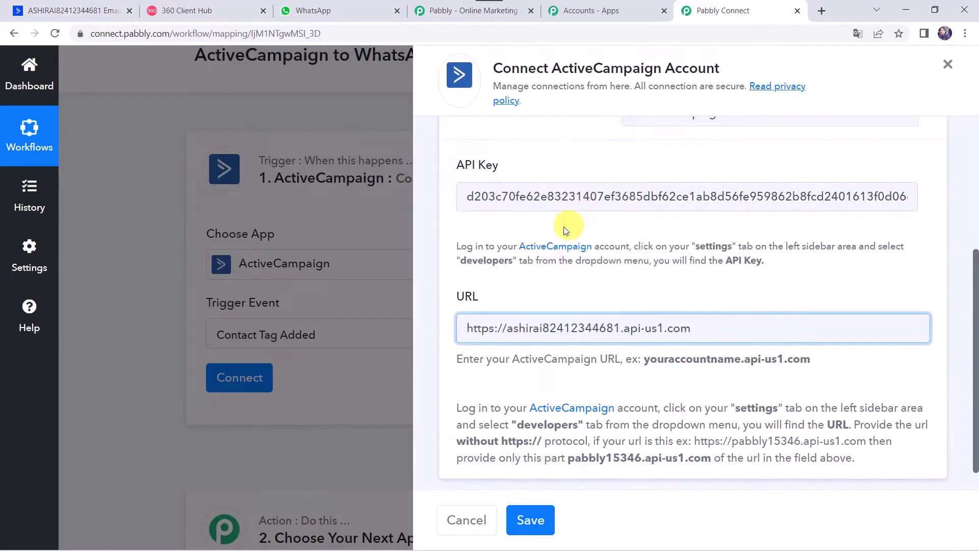
{"action": "left_click", "coordinate": [509, 330]}
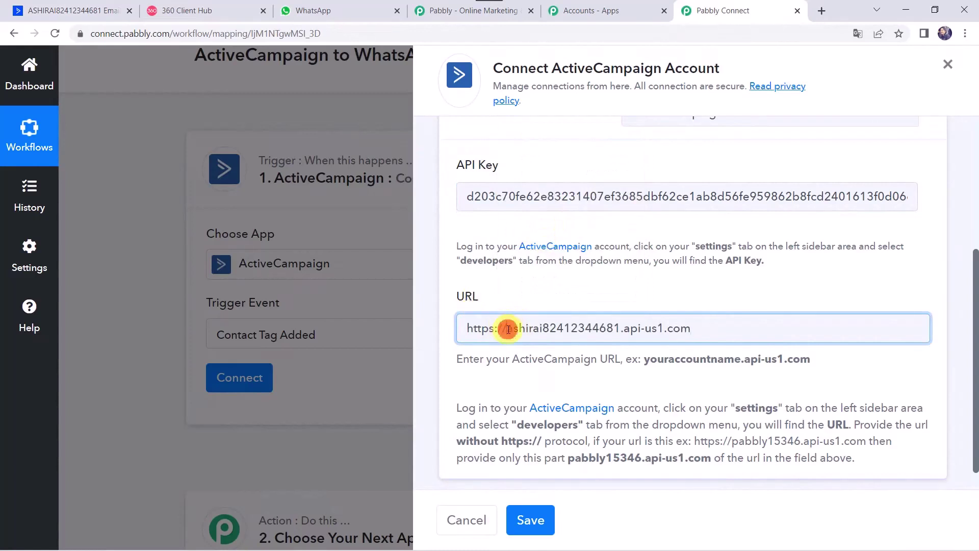
{"action": "key", "text": "BackSpace"}
{"action": "key", "text": "BackSpace"}
{"action": "key", "text": "BackSpace"}
{"action": "key", "text": "BackSpace"}
{"action": "key", "text": "BackSpace"}
{"action": "key", "text": "BackSpace"}
{"action": "key", "text": "BackSpace"}
{"action": "key", "text": "BackSpace"}
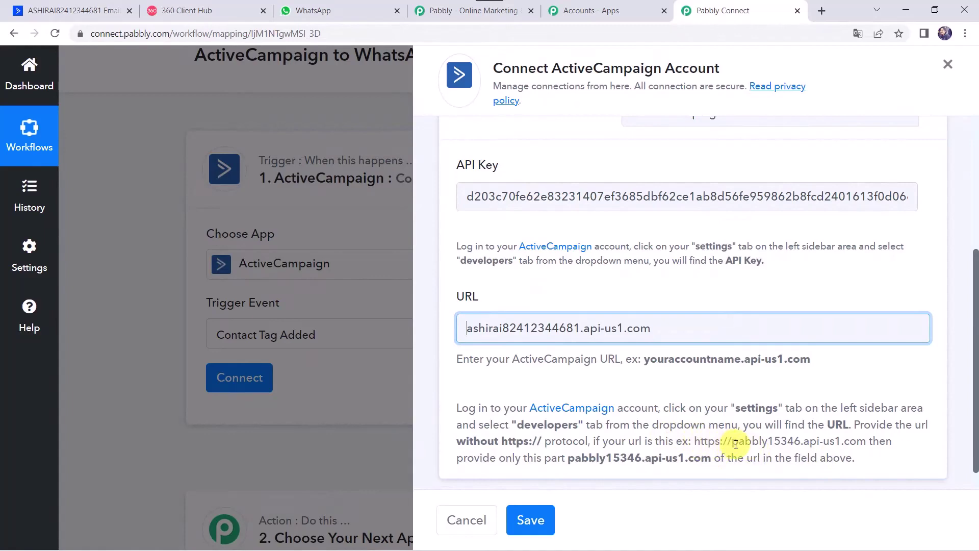
{"action": "left_click", "coordinate": [530, 520]}
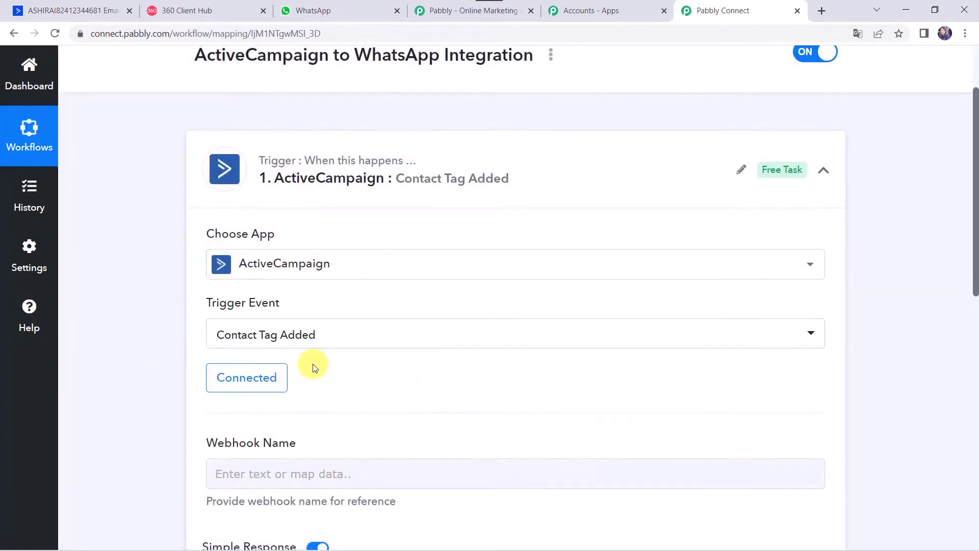
Step: Enter 'Pabbly' as the webhook name and send the trigger's test request, confirming the resend
{"action": "scroll", "coordinate": [160, 352], "scroll_direction": "down", "scroll_amount": 4}
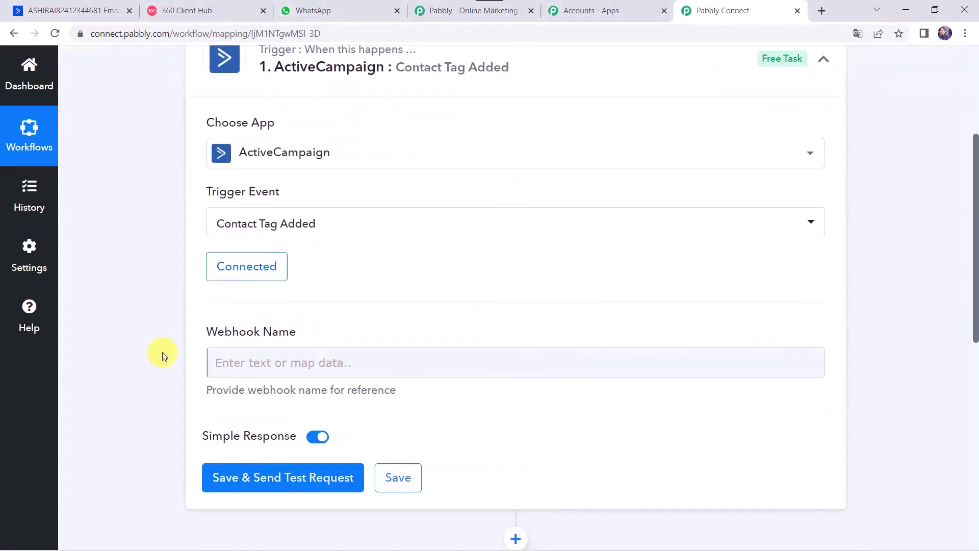
{"action": "left_click", "coordinate": [273, 264]}
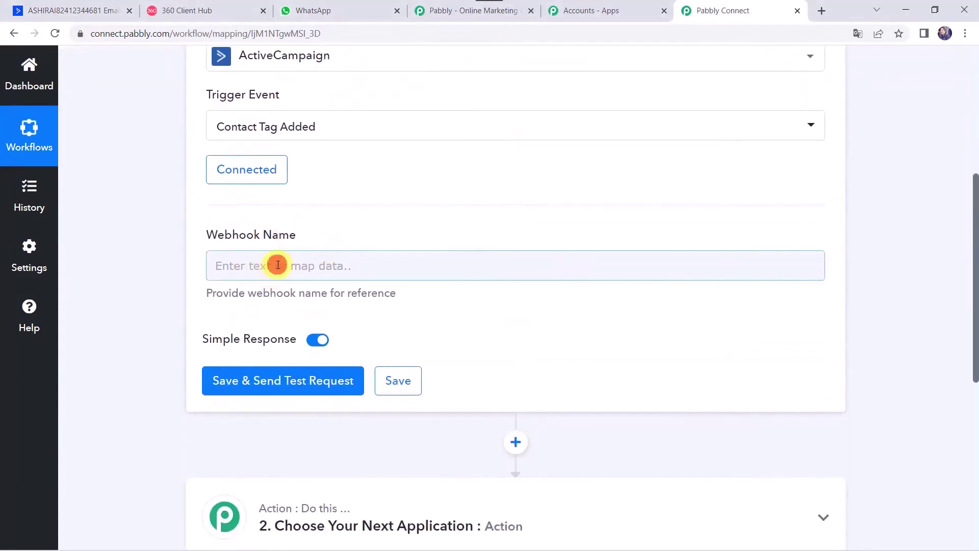
{"action": "type", "text": "Pabbly"}
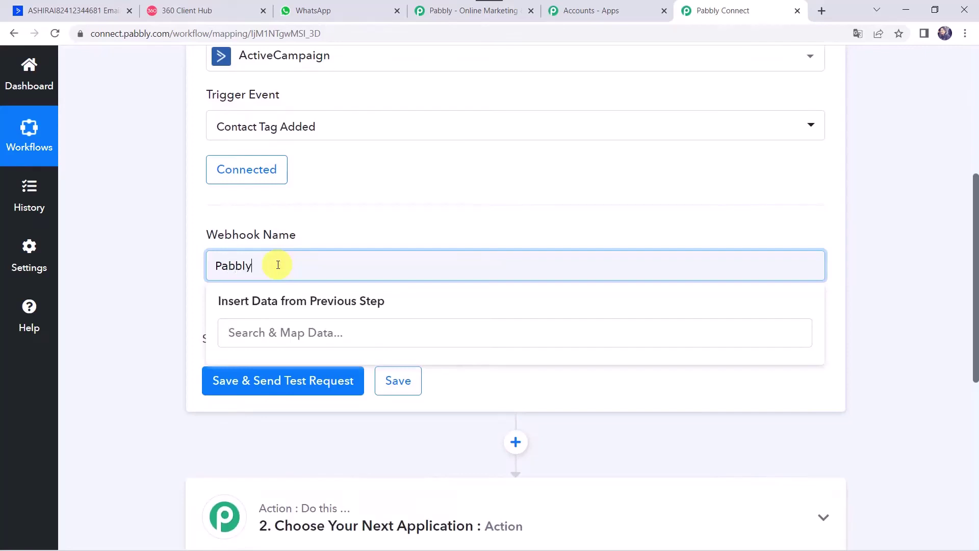
{"action": "left_click", "coordinate": [163, 274]}
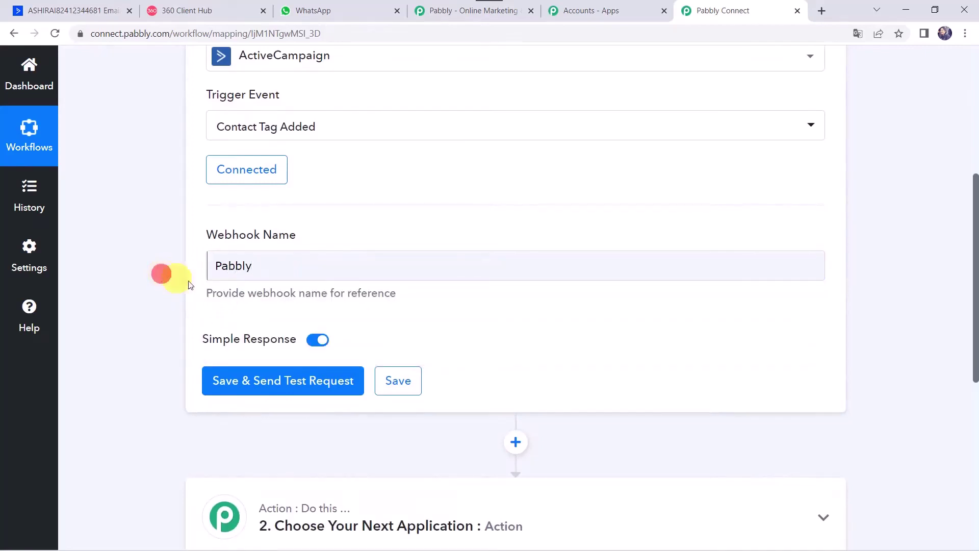
{"action": "left_click", "coordinate": [250, 389]}
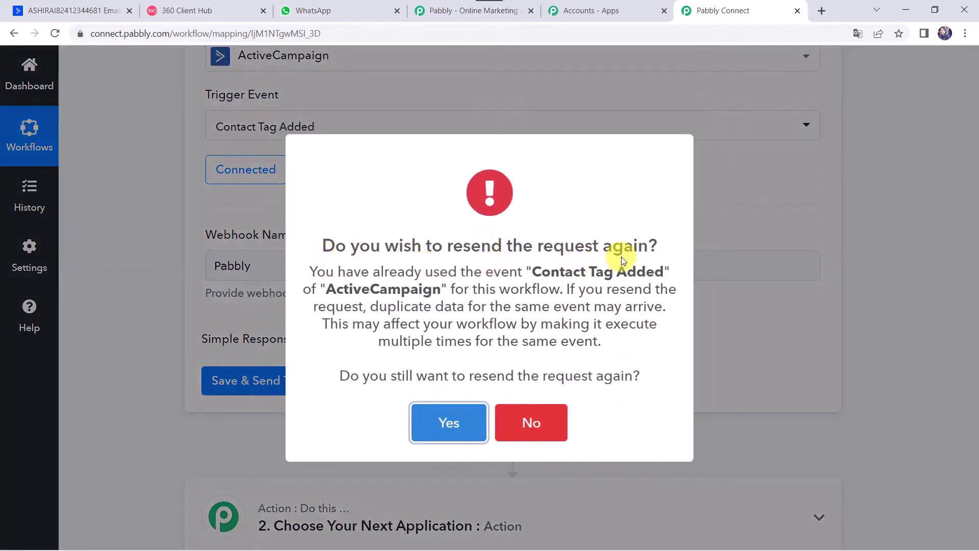
{"action": "left_click", "coordinate": [446, 422]}
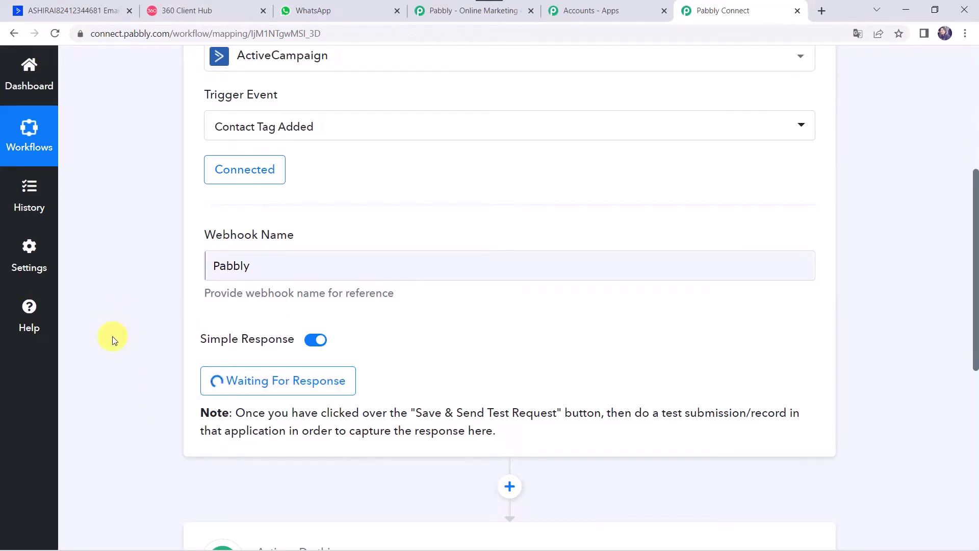
Step: Open a test contact in ActiveCampaign Contacts, tag it Pabbly Plus, and go back to Pabbly Connect
{"action": "left_click", "coordinate": [70, 10]}
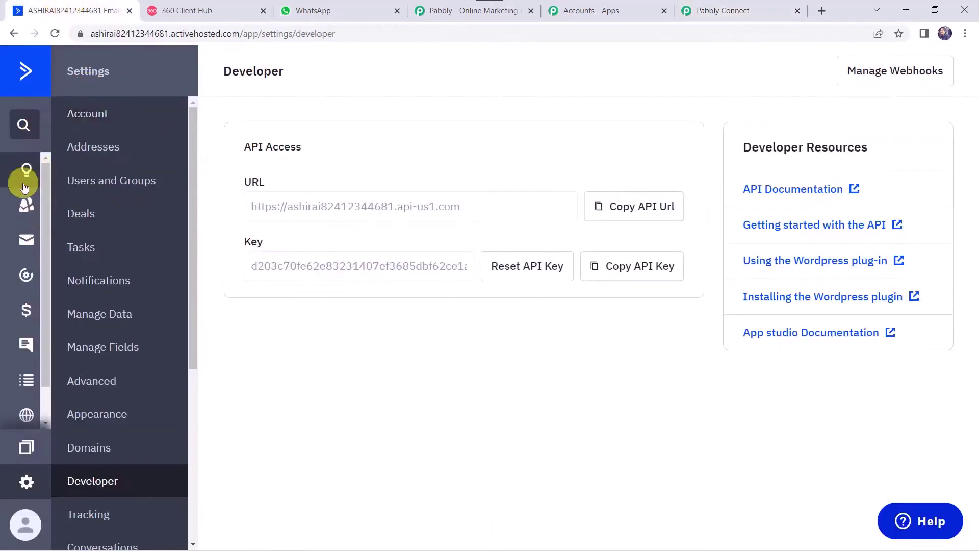
{"action": "left_click", "coordinate": [23, 203]}
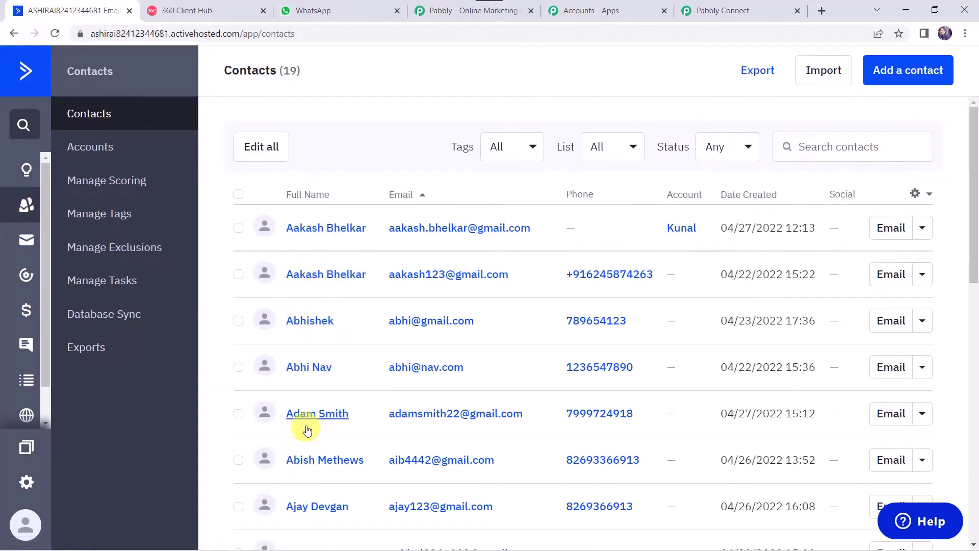
{"action": "left_click", "coordinate": [94, 216]}
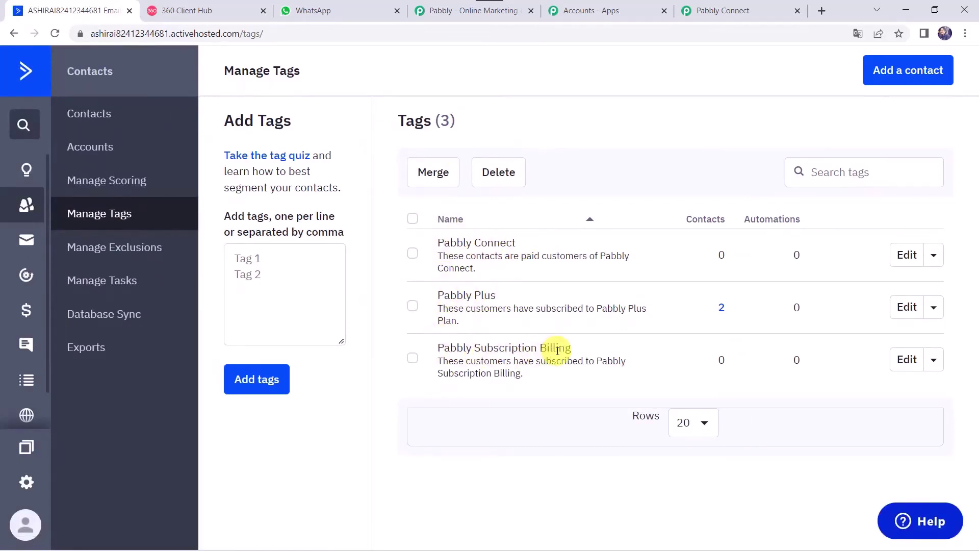
{"action": "left_click", "coordinate": [98, 112]}
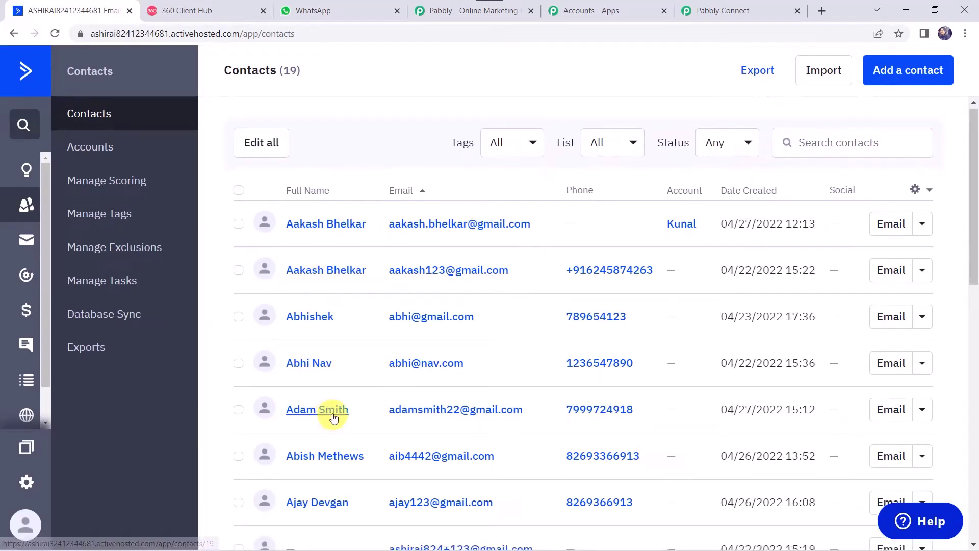
{"action": "left_click", "coordinate": [333, 415]}
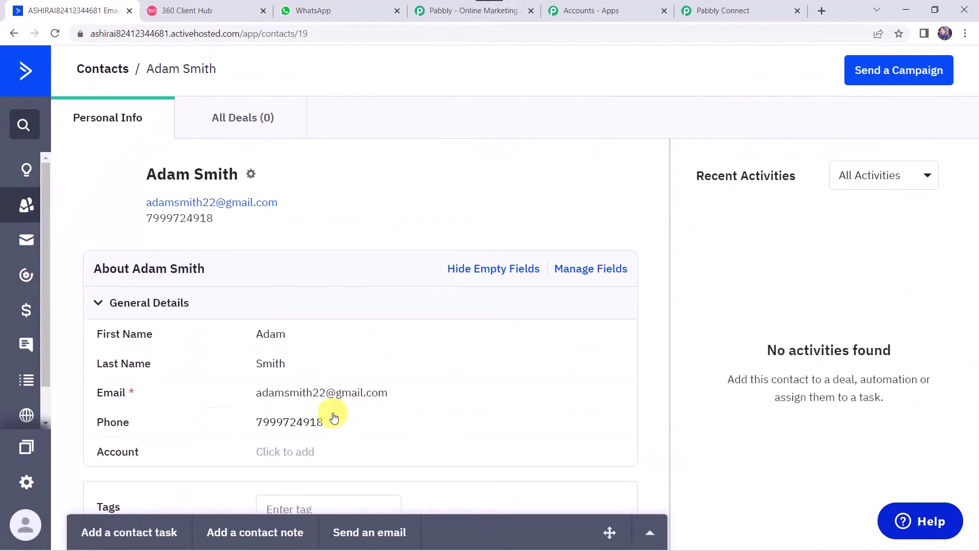
{"action": "scroll", "coordinate": [386, 332], "scroll_direction": "down", "scroll_amount": 5}
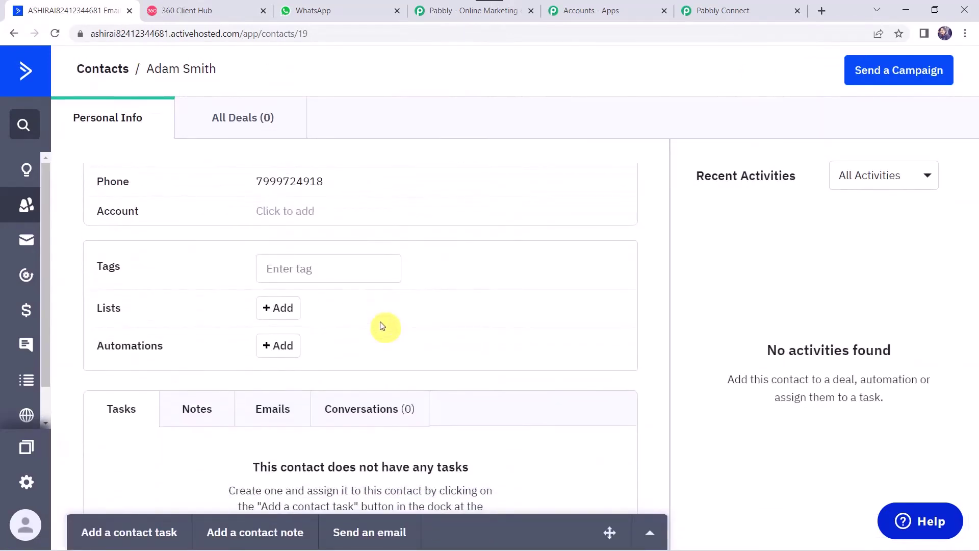
{"action": "left_click", "coordinate": [308, 268]}
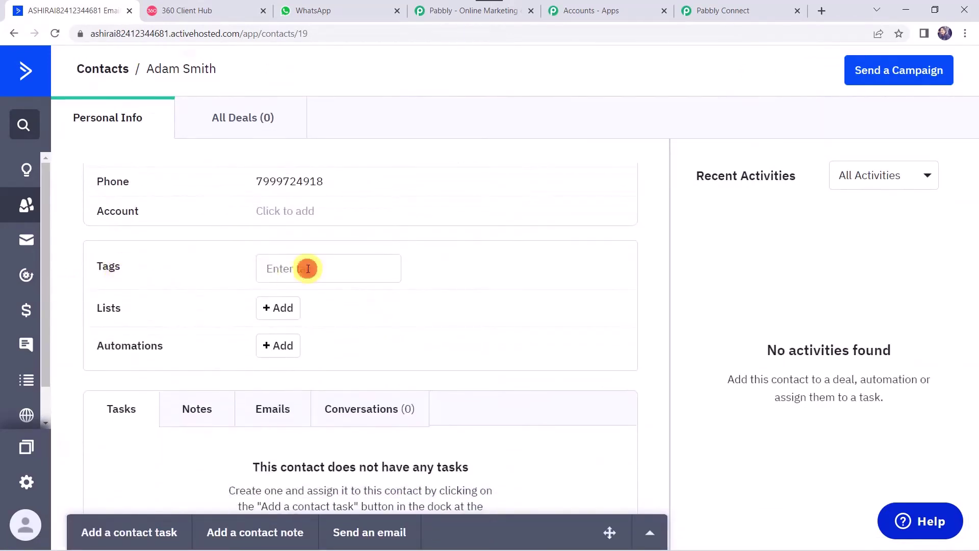
{"action": "type", "text": "Pabbly Plus"}
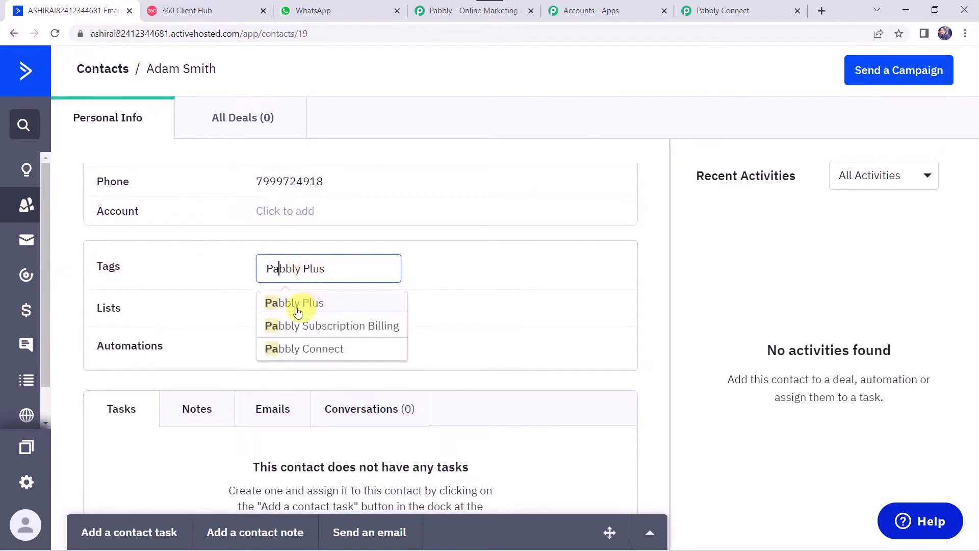
{"action": "left_click", "coordinate": [301, 306]}
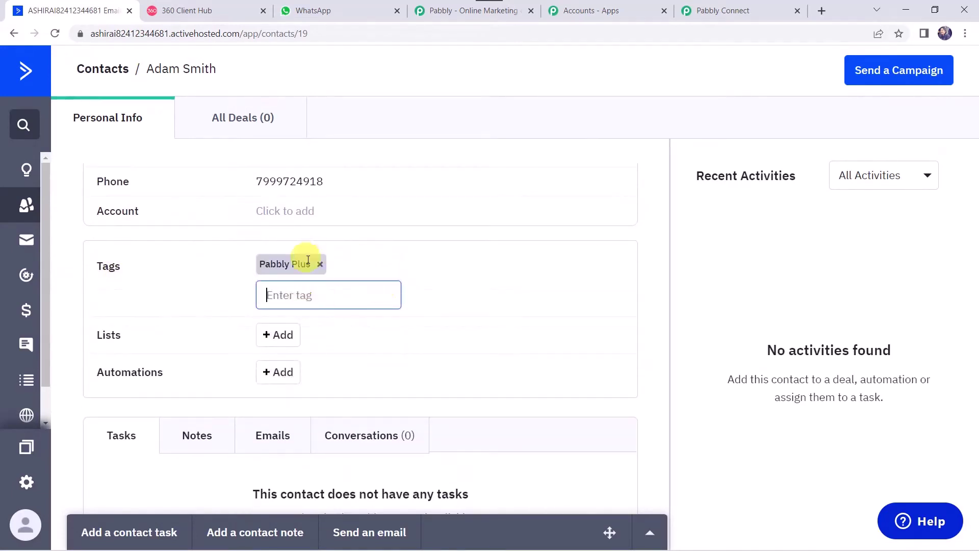
{"action": "left_click", "coordinate": [744, 10]}
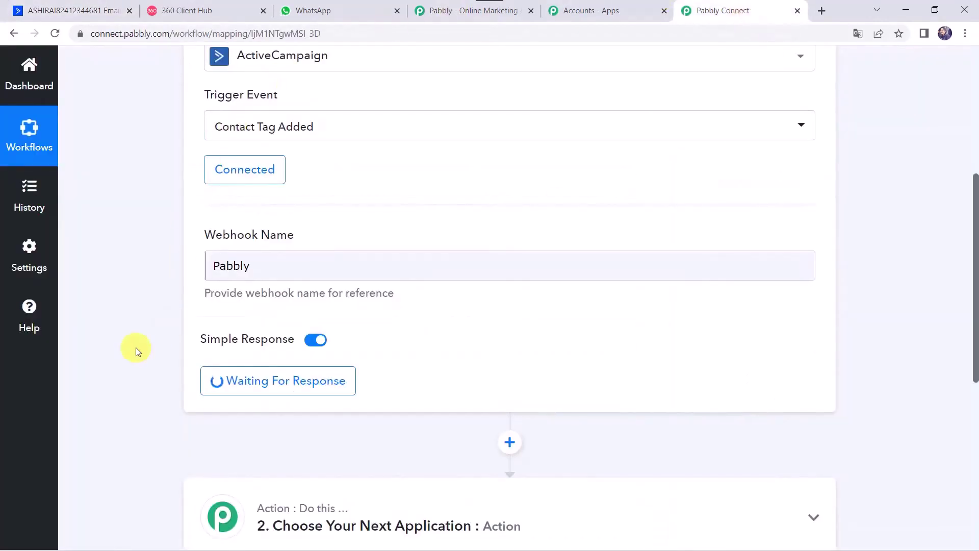
Step: Scroll through the received response to check the contact's email, name, phone and Pabbly Plus tag
{"action": "scroll", "coordinate": [140, 341], "scroll_direction": "down", "scroll_amount": 2}
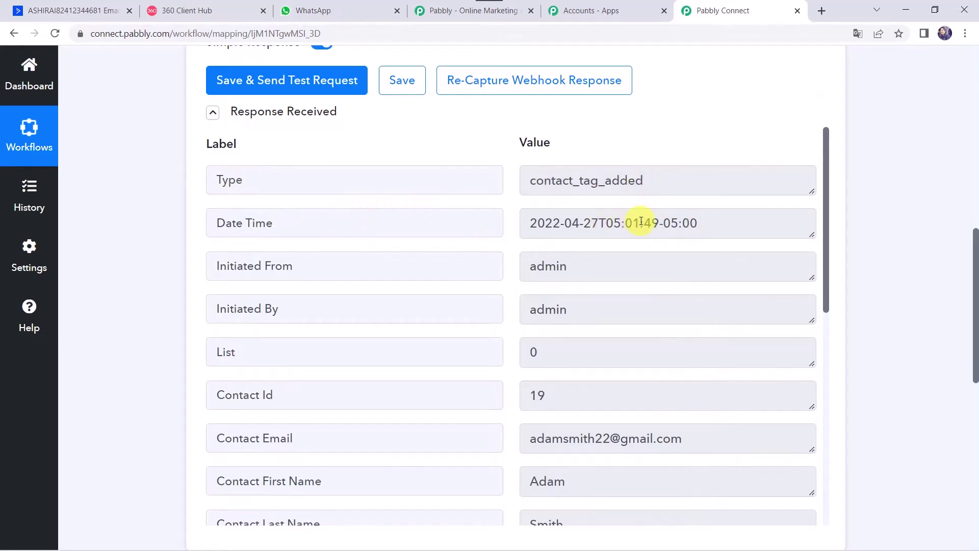
{"action": "scroll", "coordinate": [399, 348], "scroll_direction": "down", "scroll_amount": 4}
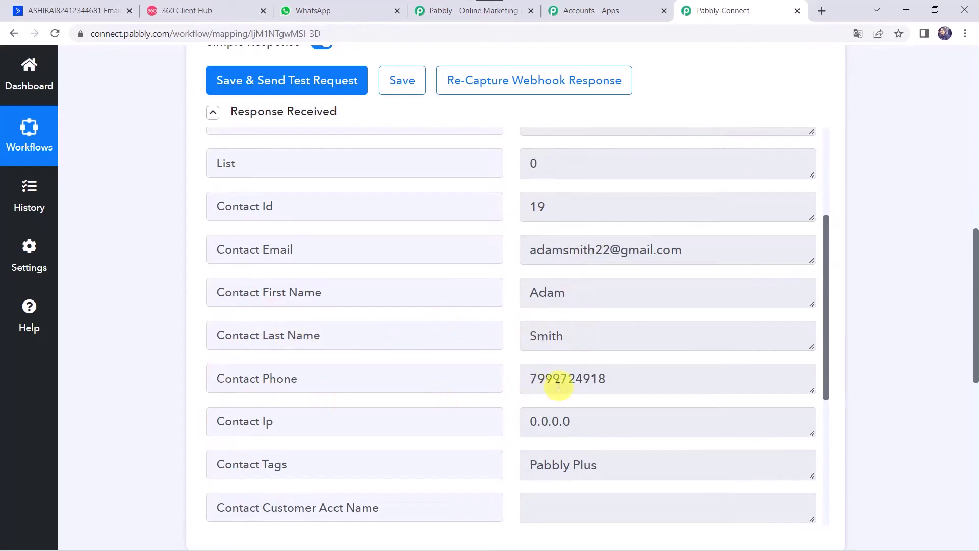
{"action": "scroll", "coordinate": [546, 385], "scroll_direction": "down", "scroll_amount": 3}
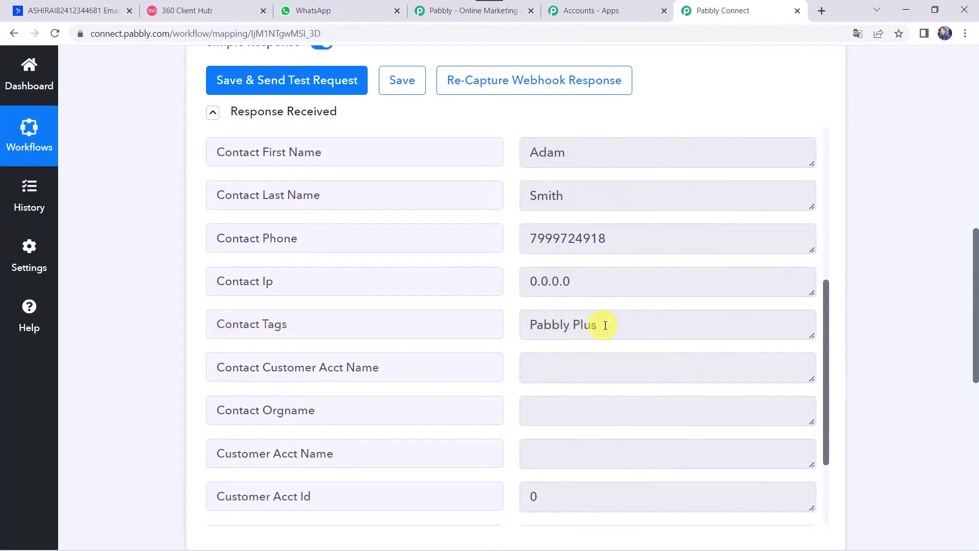
{"action": "scroll", "coordinate": [594, 324], "scroll_direction": "down", "scroll_amount": 3}
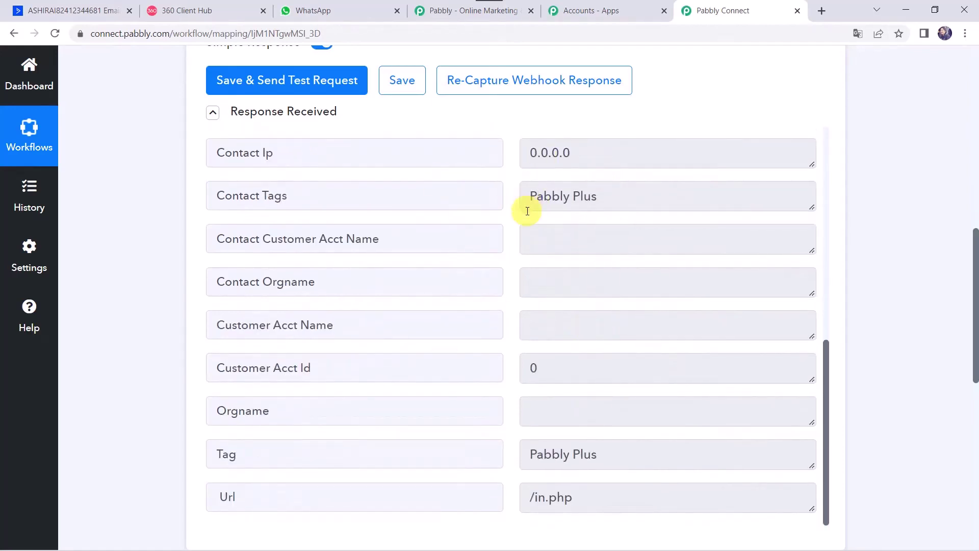
{"action": "scroll", "coordinate": [527, 211], "scroll_direction": "up", "scroll_amount": 4}
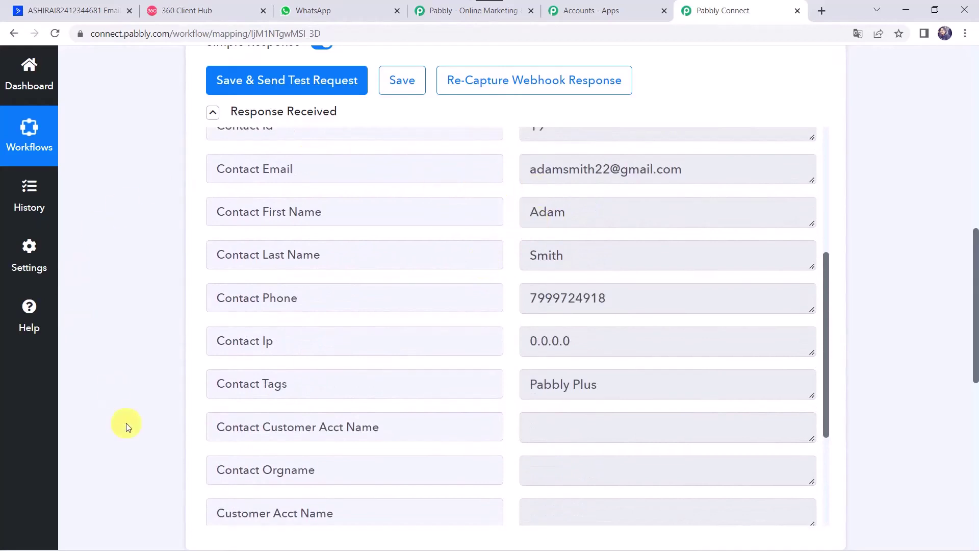
{"action": "scroll", "coordinate": [127, 426], "scroll_direction": "down", "scroll_amount": 8}
Step: Make the action WhatsApp by 360Dialog with the Send Template Message event, then choose Connect
{"action": "left_click", "coordinate": [420, 214]}
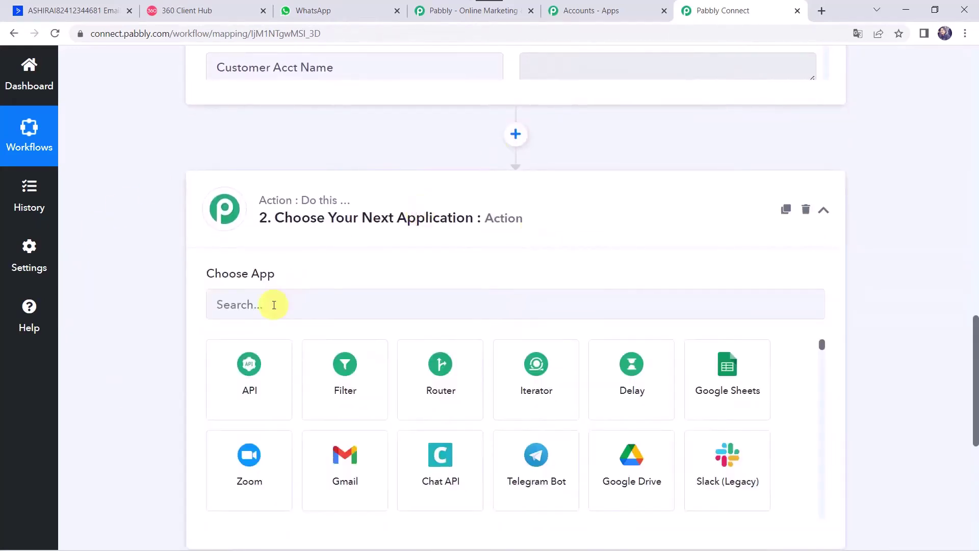
{"action": "left_click", "coordinate": [275, 304]}
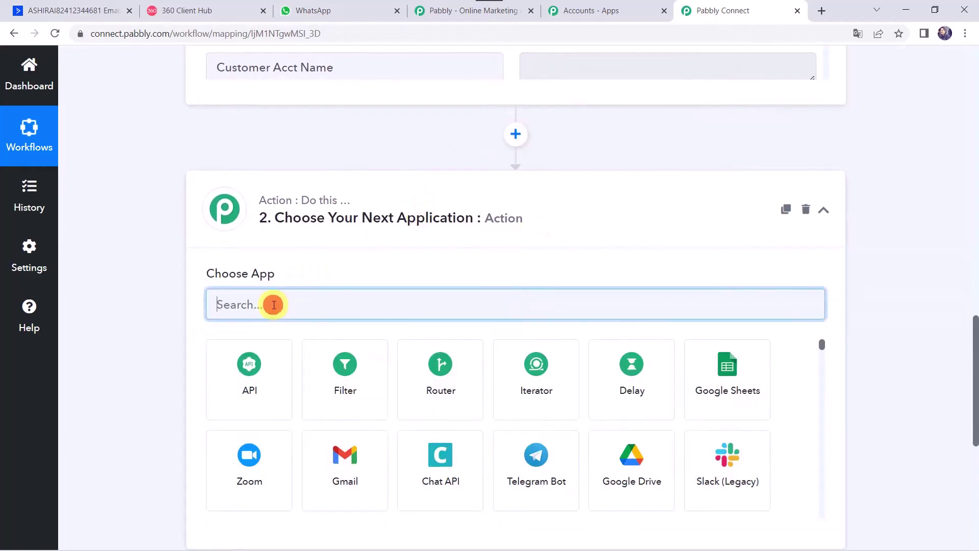
{"action": "type", "text": "360"}
{"action": "left_click", "coordinate": [243, 402]}
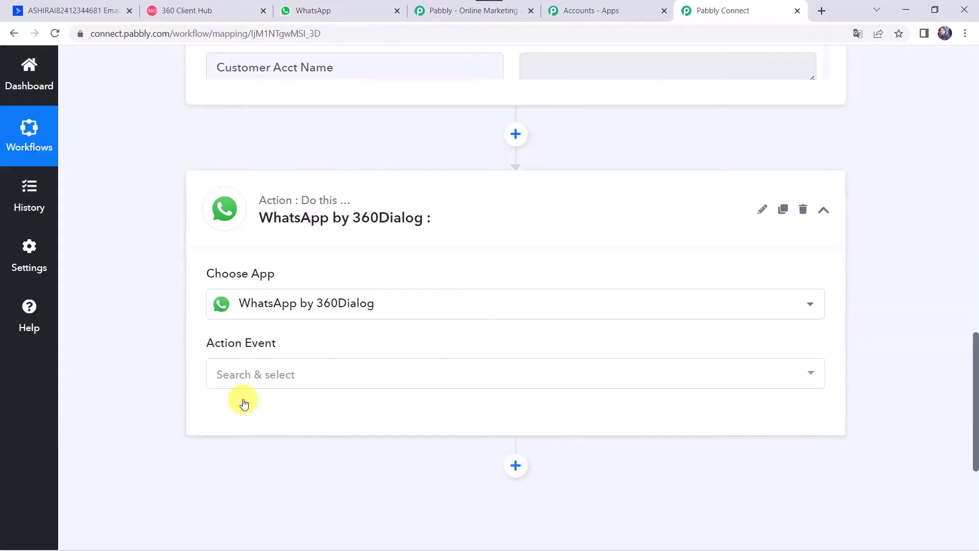
{"action": "left_click", "coordinate": [245, 373]}
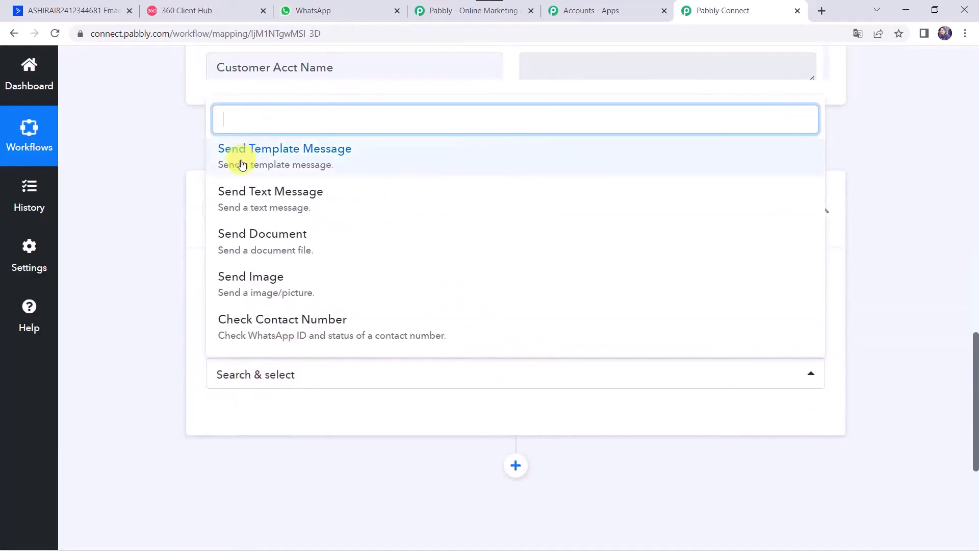
{"action": "left_click", "coordinate": [242, 164]}
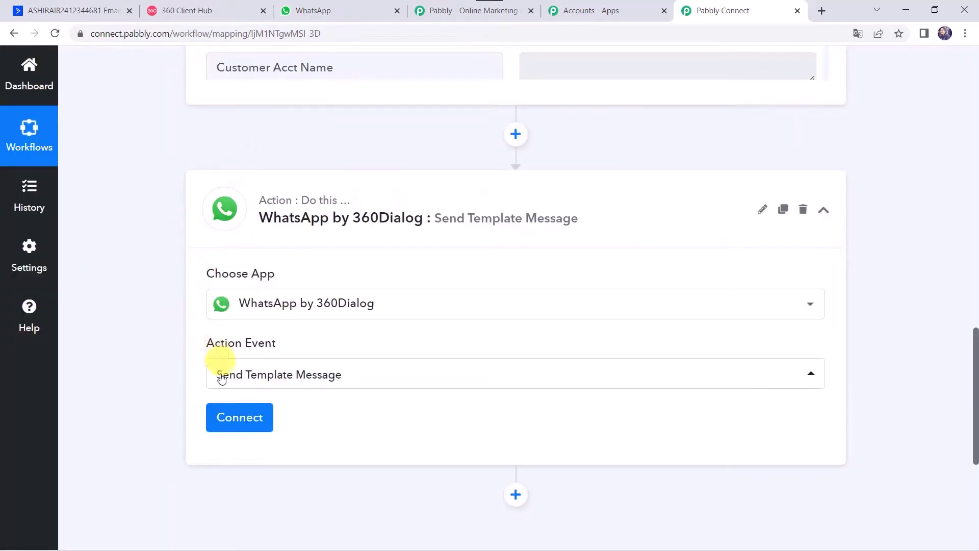
{"action": "left_click", "coordinate": [230, 415]}
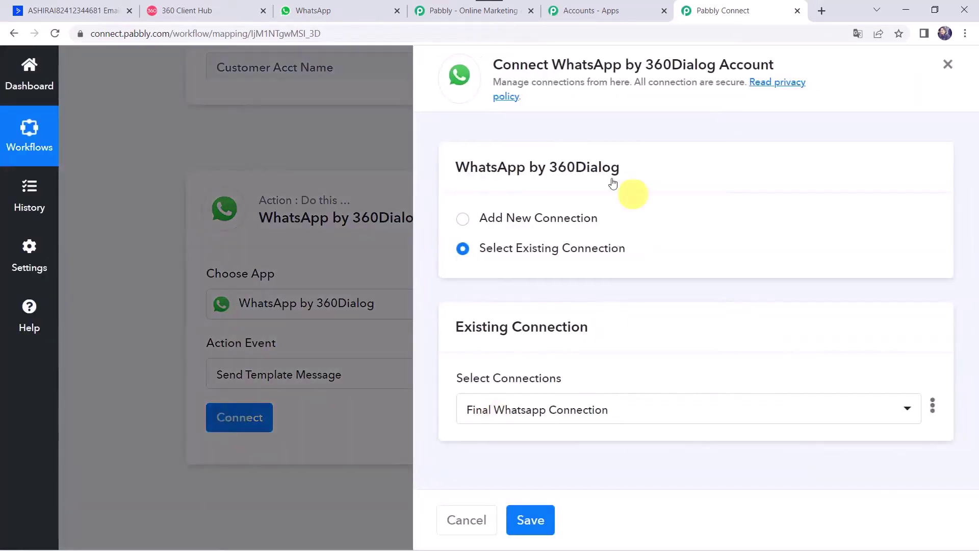
Step: Add a new 360Dialog connection, review its API Key and Domain fields, and switch to 360 Client Hub
{"action": "left_click", "coordinate": [552, 218]}
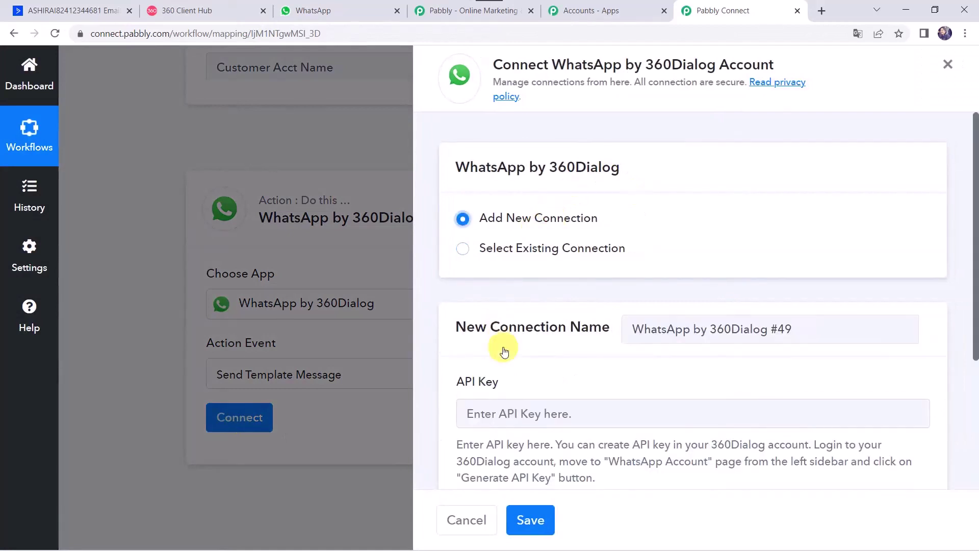
{"action": "scroll", "coordinate": [503, 351], "scroll_direction": "down", "scroll_amount": 3}
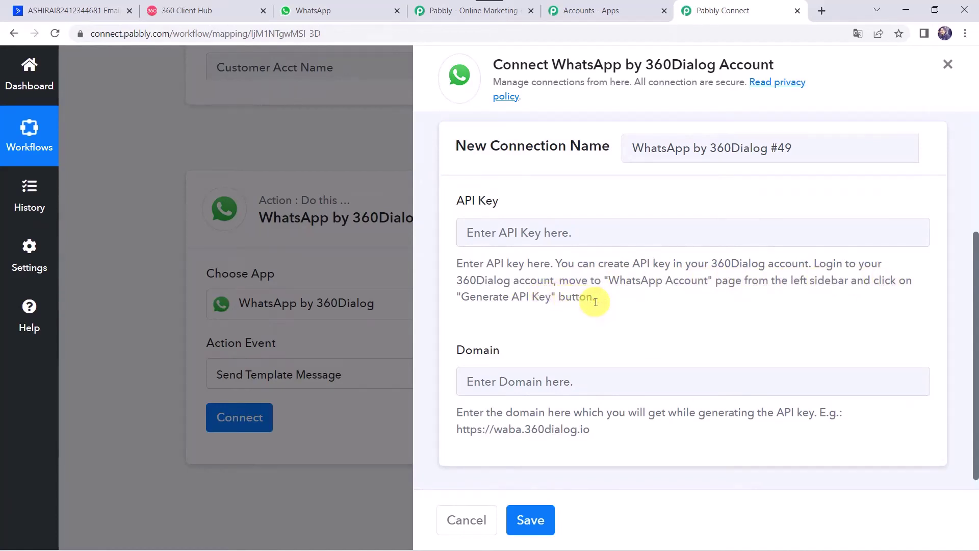
{"action": "left_click", "coordinate": [220, 8]}
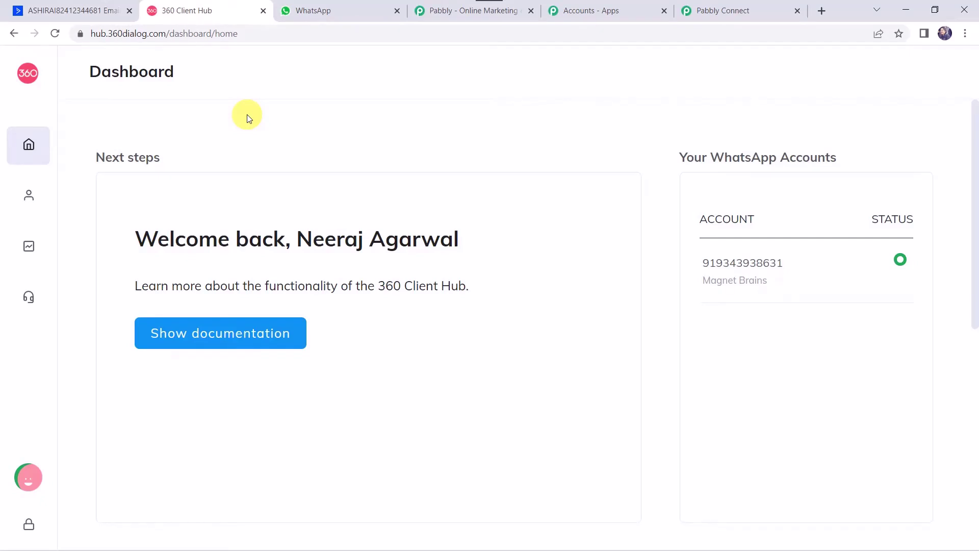
Step: Check the Generate API key option under WhatsApp Accounts, then go back to the Pabbly Connect form
{"action": "left_click", "coordinate": [98, 199]}
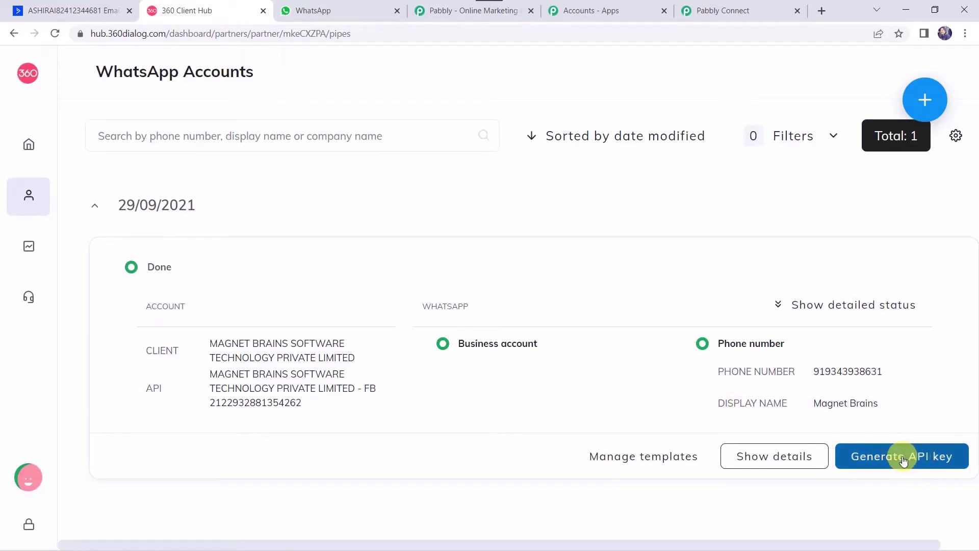
{"action": "left_click", "coordinate": [757, 9]}
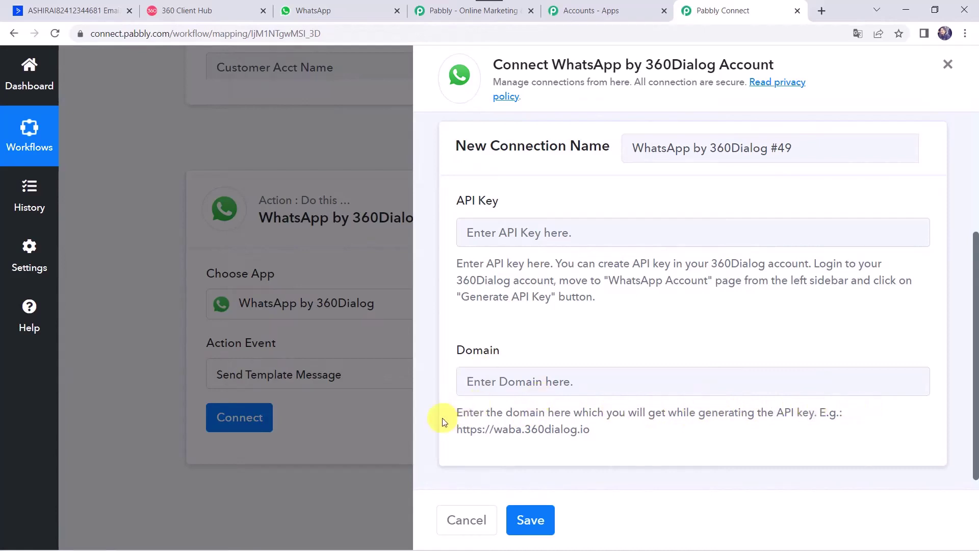
Step: Paste the example domain into Domain, then save using the existing Final Whatsapp Connection
{"action": "left_click_drag", "start_coordinate": [456, 429], "coordinate": [632, 426]}
{"action": "key", "text": "ctrl+c"}
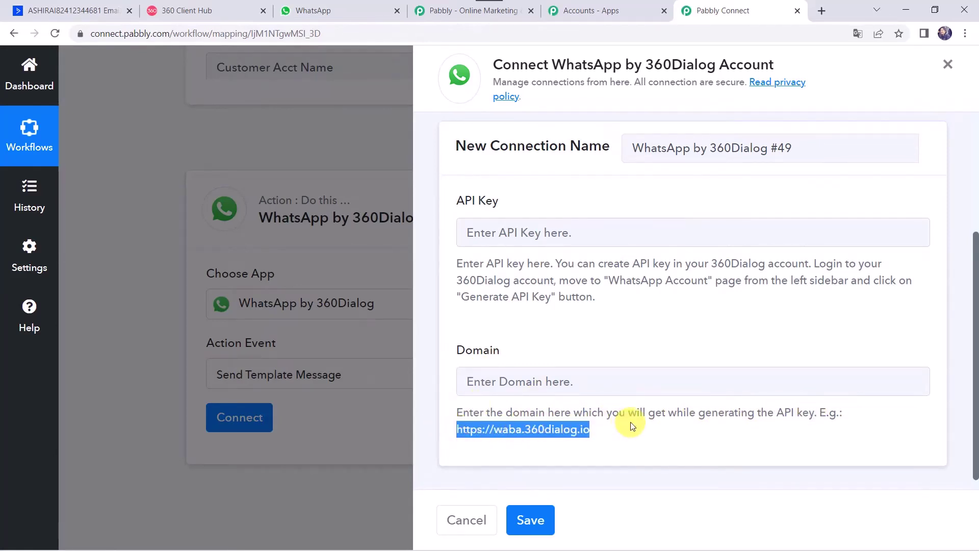
{"action": "left_click", "coordinate": [555, 378]}
{"action": "key", "text": "ctrl+v"}
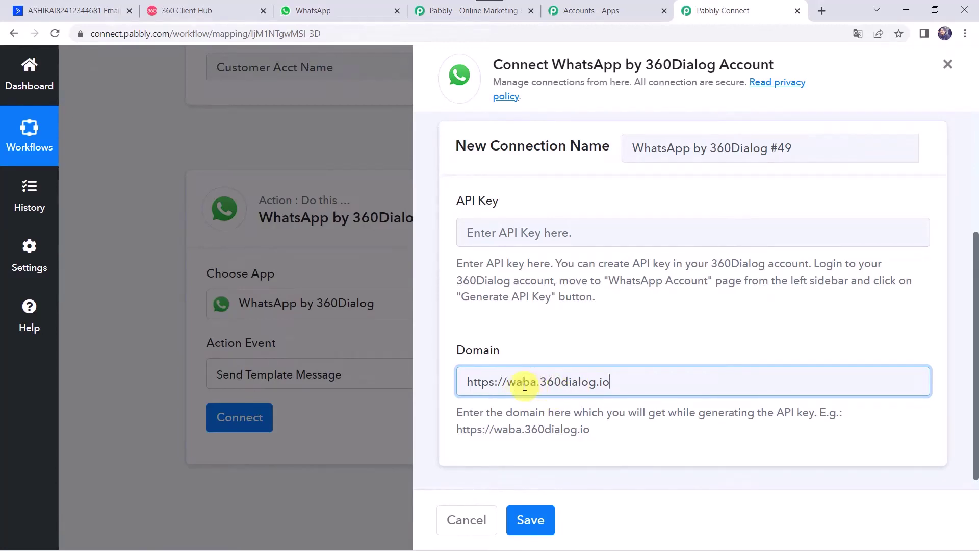
{"action": "left_click", "coordinate": [485, 233]}
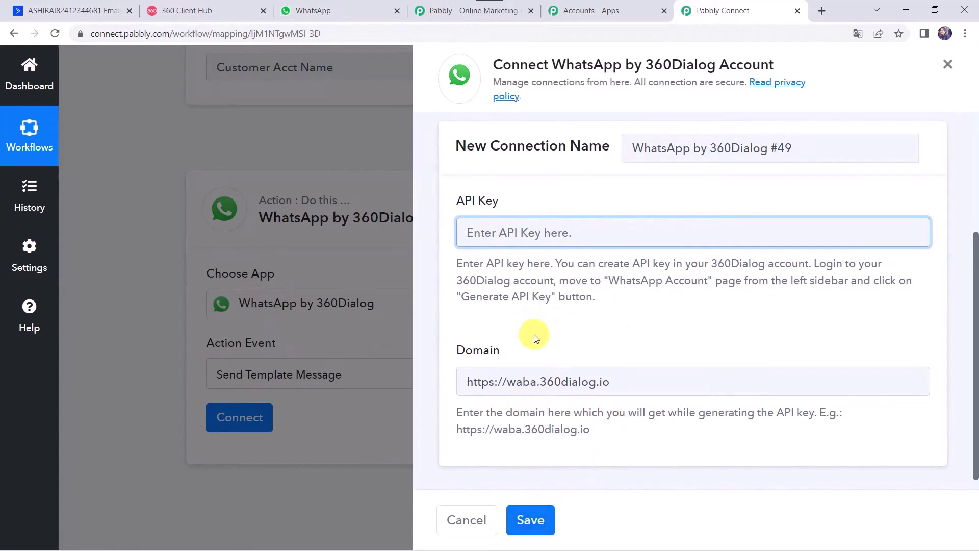
{"action": "scroll", "coordinate": [534, 334], "scroll_direction": "up", "scroll_amount": 3}
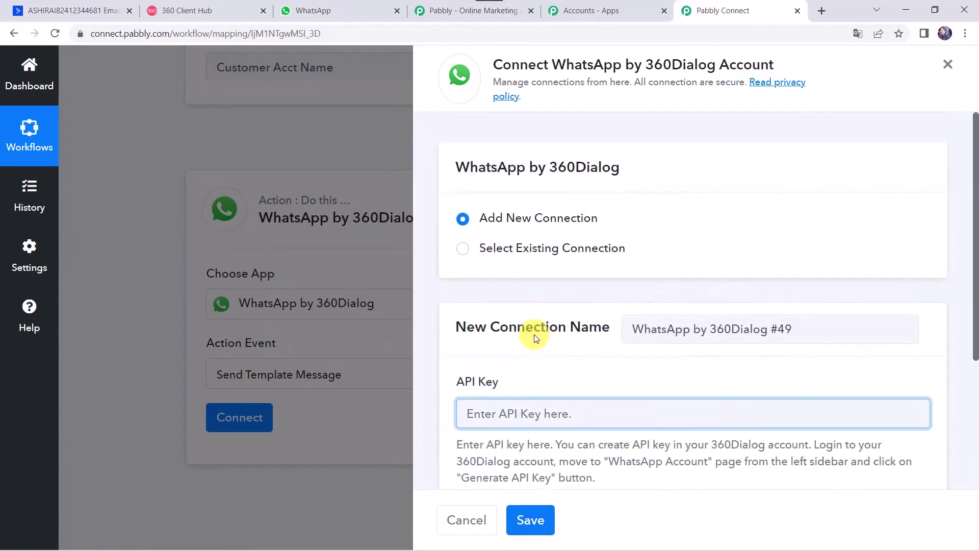
{"action": "left_click", "coordinate": [463, 250]}
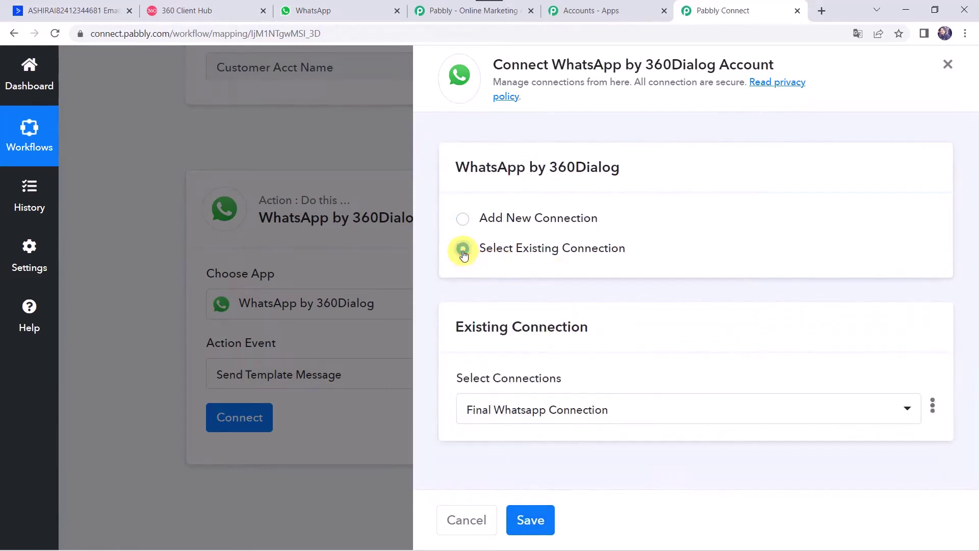
{"action": "left_click", "coordinate": [532, 519]}
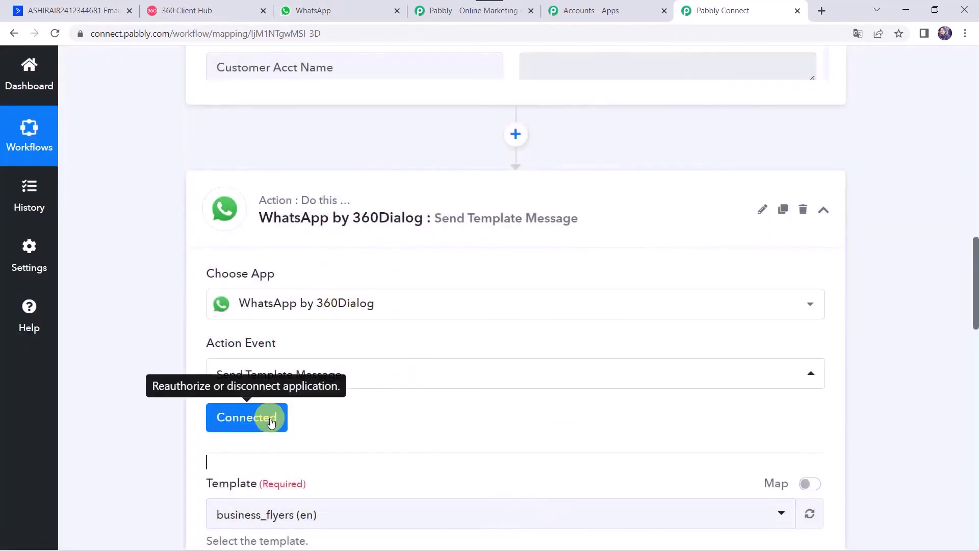
{"action": "scroll", "coordinate": [426, 408], "scroll_direction": "down", "scroll_amount": 4}
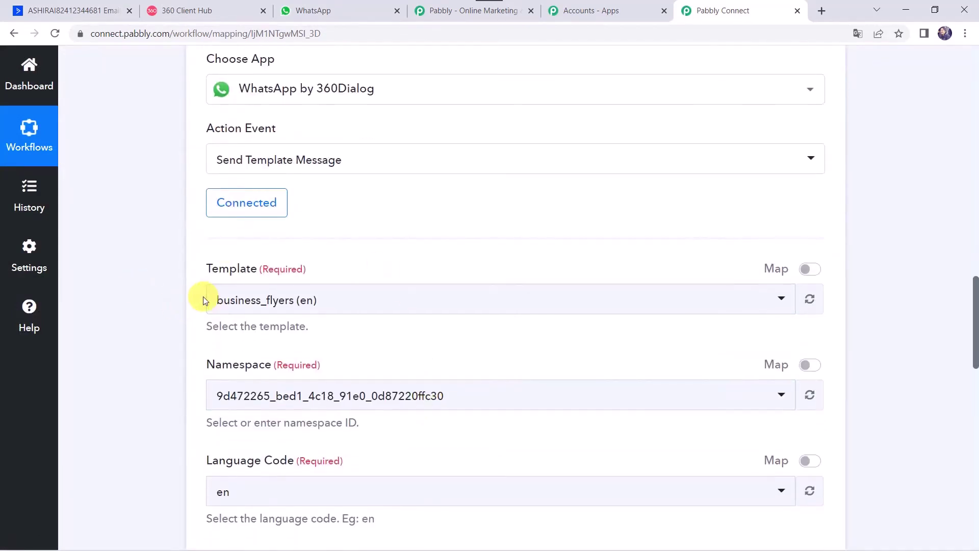
{"action": "scroll", "coordinate": [203, 297], "scroll_direction": "down", "scroll_amount": 1}
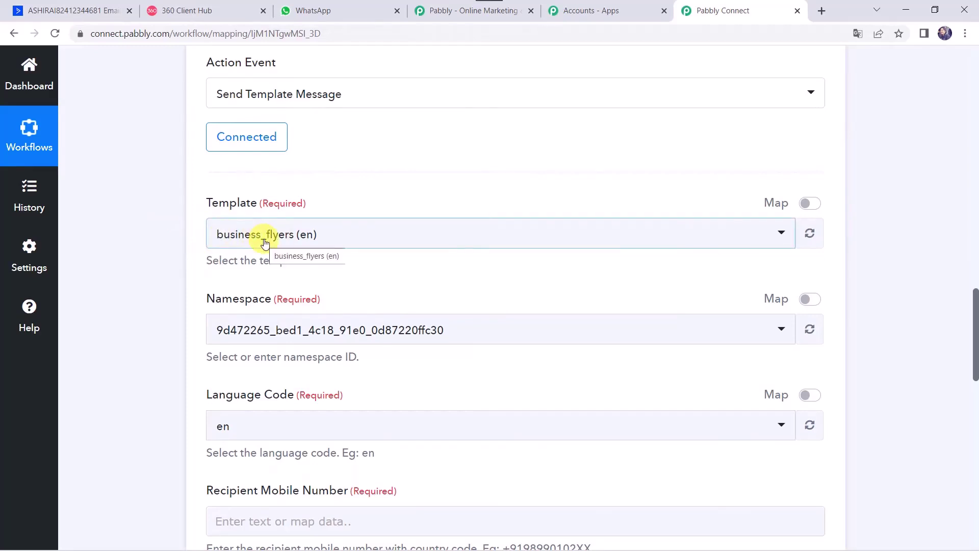
Step: Open the WhatsApp account's templates in 360 Client Hub and start a new template
{"action": "left_click", "coordinate": [198, 11]}
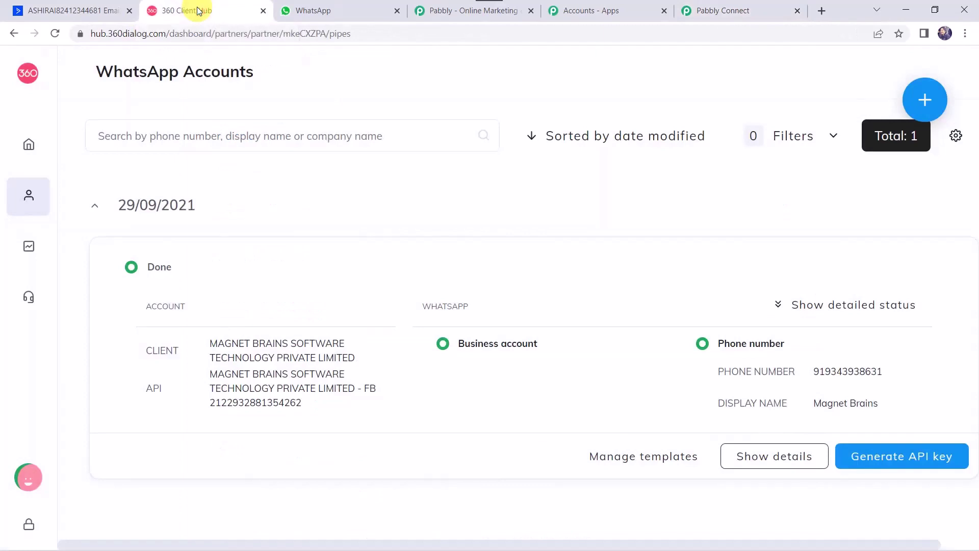
{"action": "left_click", "coordinate": [656, 465]}
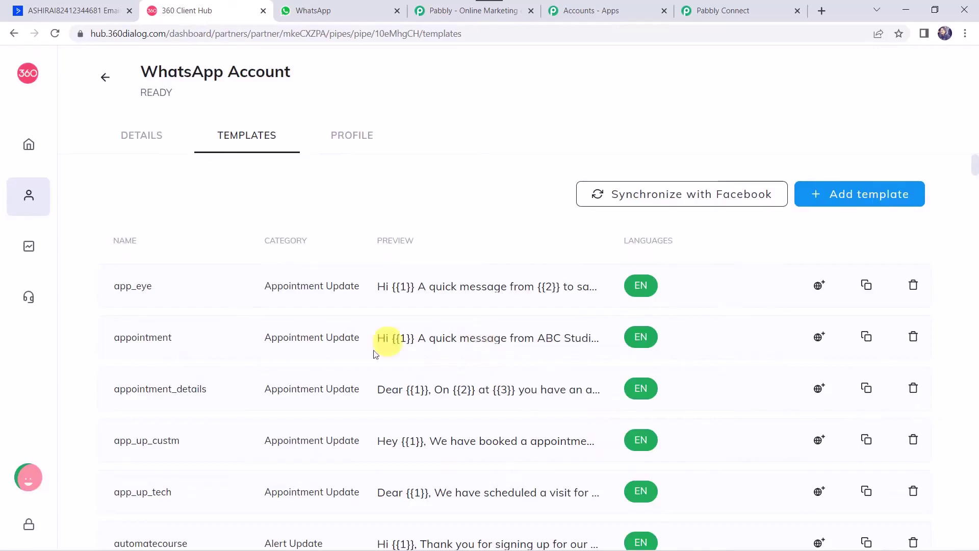
{"action": "scroll", "coordinate": [389, 415], "scroll_direction": "down", "scroll_amount": 1}
{"action": "scroll", "coordinate": [389, 415], "scroll_direction": "down", "scroll_amount": 3}
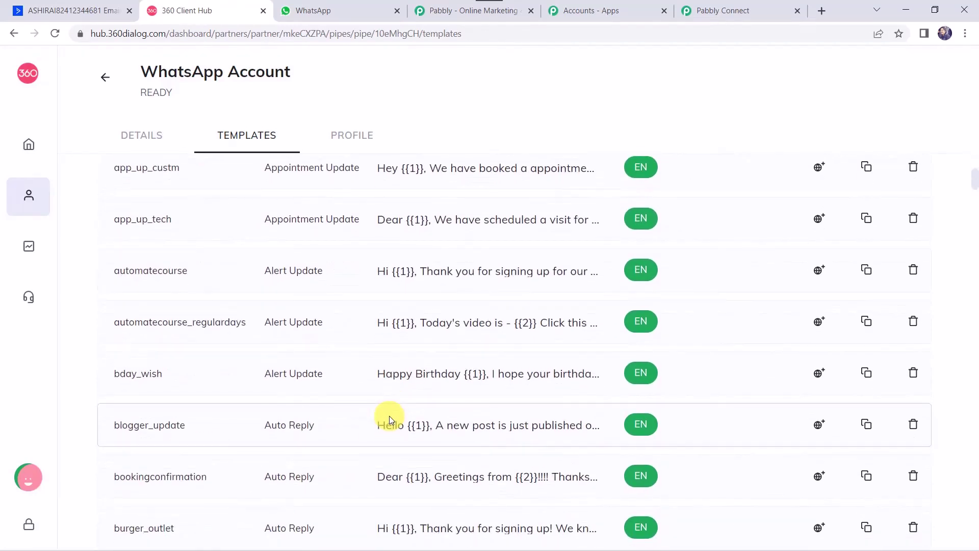
{"action": "scroll", "coordinate": [389, 415], "scroll_direction": "up", "scroll_amount": 4}
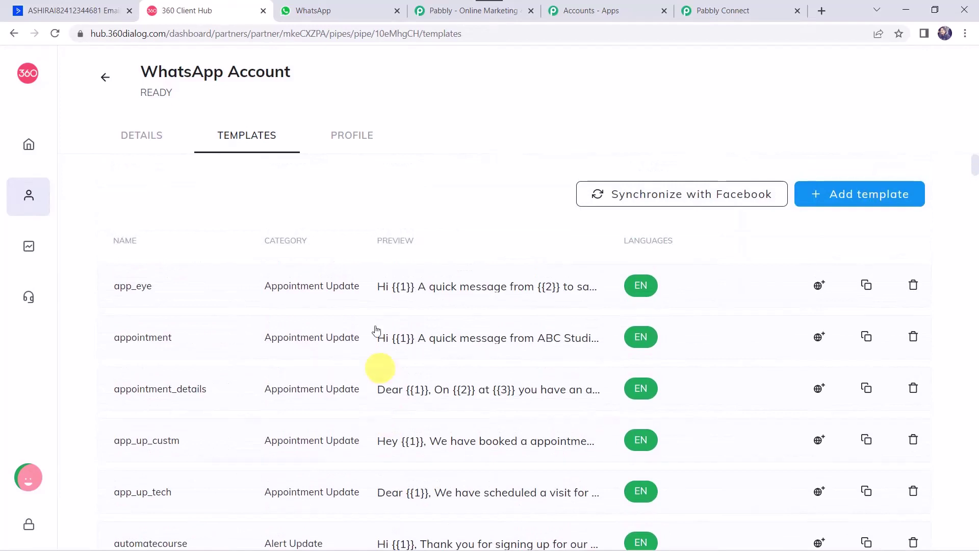
{"action": "left_click", "coordinate": [859, 198]}
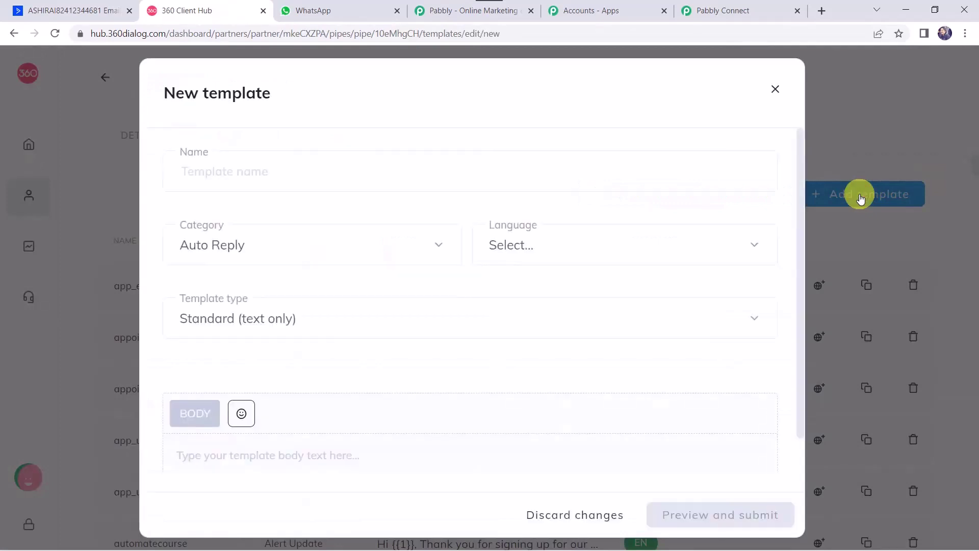
{"action": "left_click", "coordinate": [302, 168]}
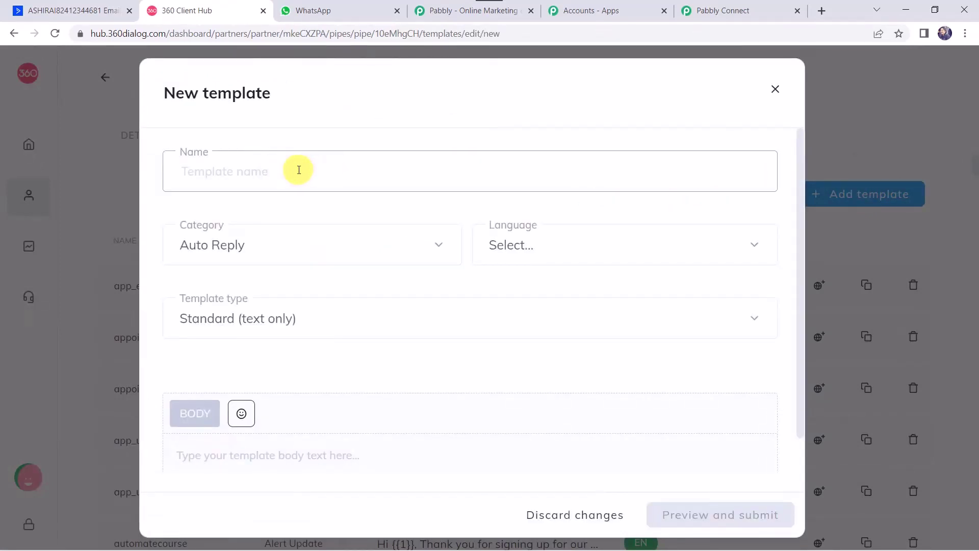
{"action": "left_click", "coordinate": [250, 255]}
{"action": "scroll", "coordinate": [237, 370], "scroll_direction": "down", "scroll_amount": 3}
{"action": "scroll", "coordinate": [238, 372], "scroll_direction": "down", "scroll_amount": 1}
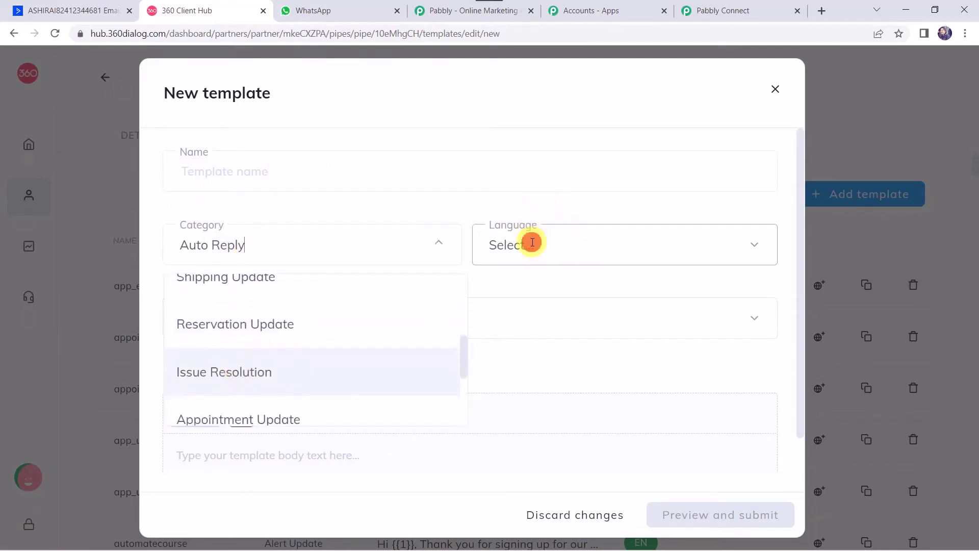
{"action": "left_click", "coordinate": [529, 242]}
{"action": "left_click", "coordinate": [315, 307]}
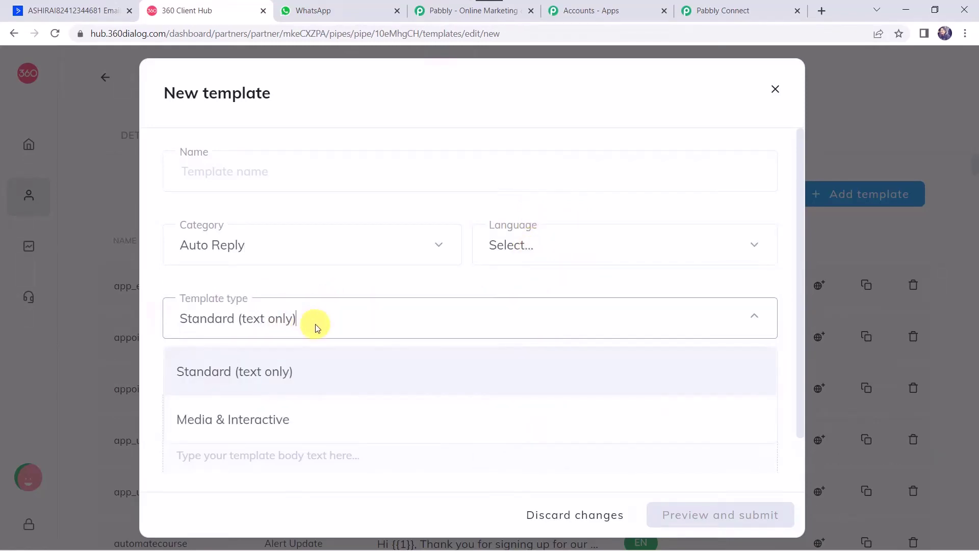
{"action": "left_click", "coordinate": [332, 280]}
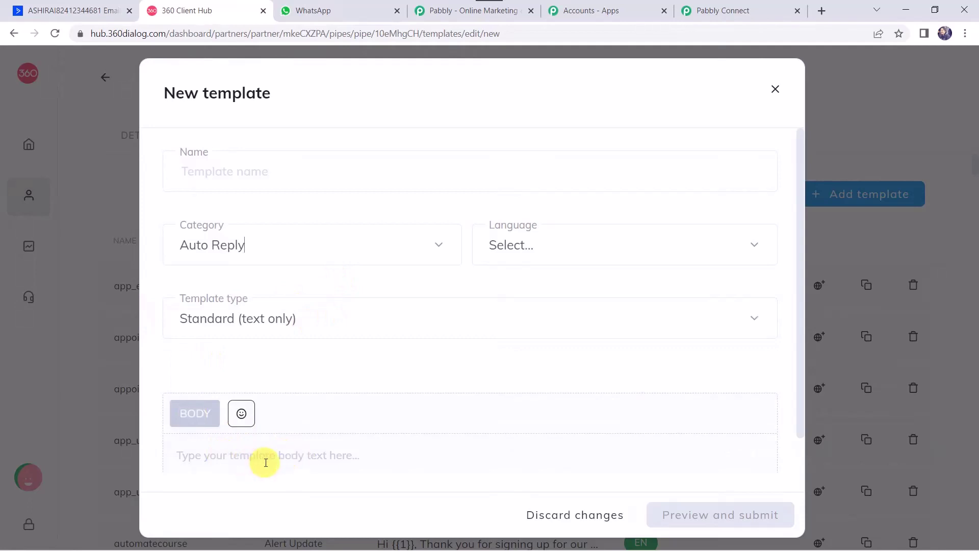
{"action": "scroll", "coordinate": [266, 463], "scroll_direction": "down", "scroll_amount": 1}
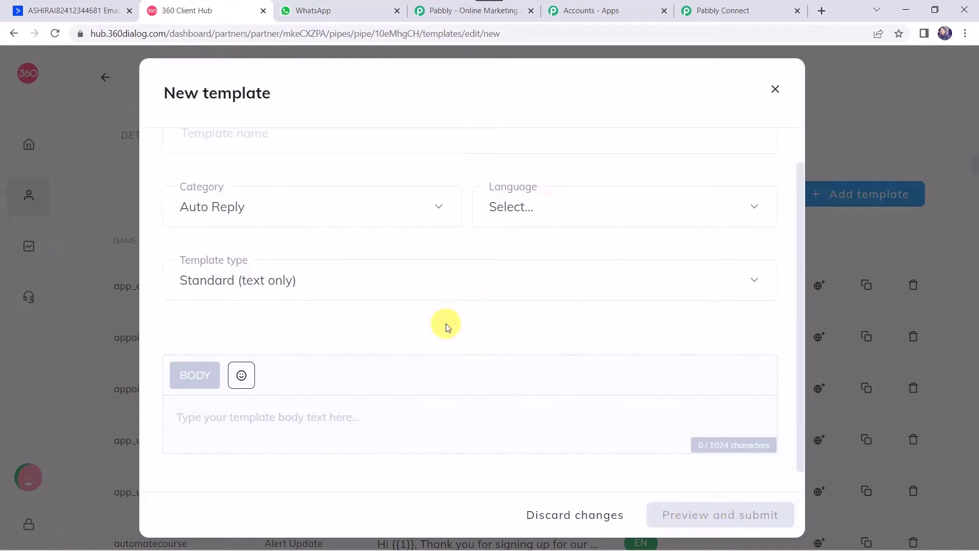
{"action": "left_click", "coordinate": [775, 88]}
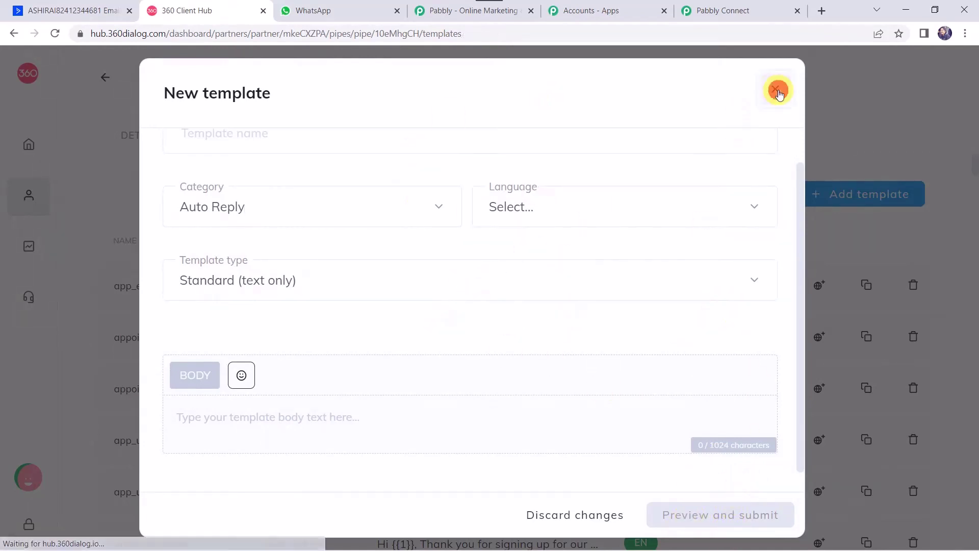
Step: Scroll to the tag_update template and preview its message with {{1}} and {{2}} placeholders
{"action": "scroll", "coordinate": [343, 397], "scroll_direction": "down", "scroll_amount": 20}
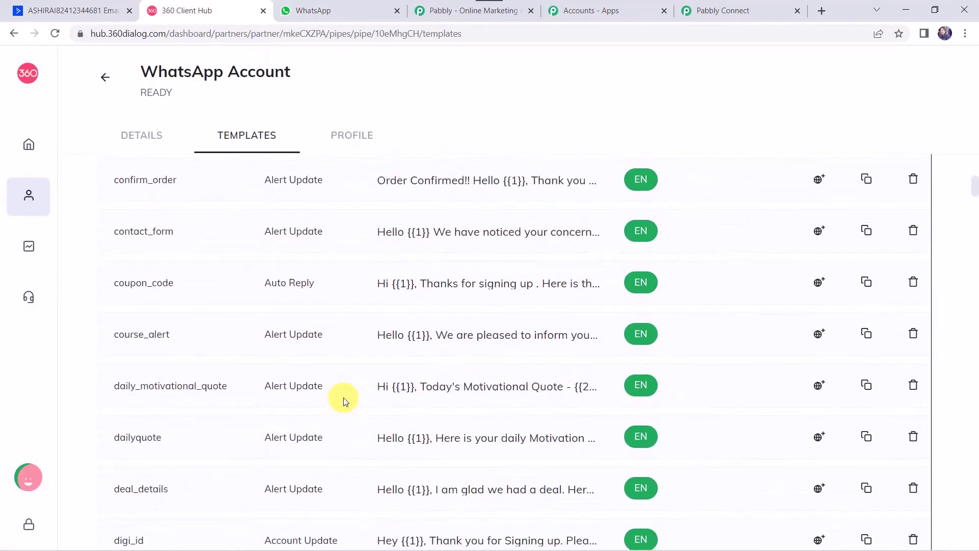
{"action": "scroll", "coordinate": [343, 396], "scroll_direction": "down", "scroll_amount": 10}
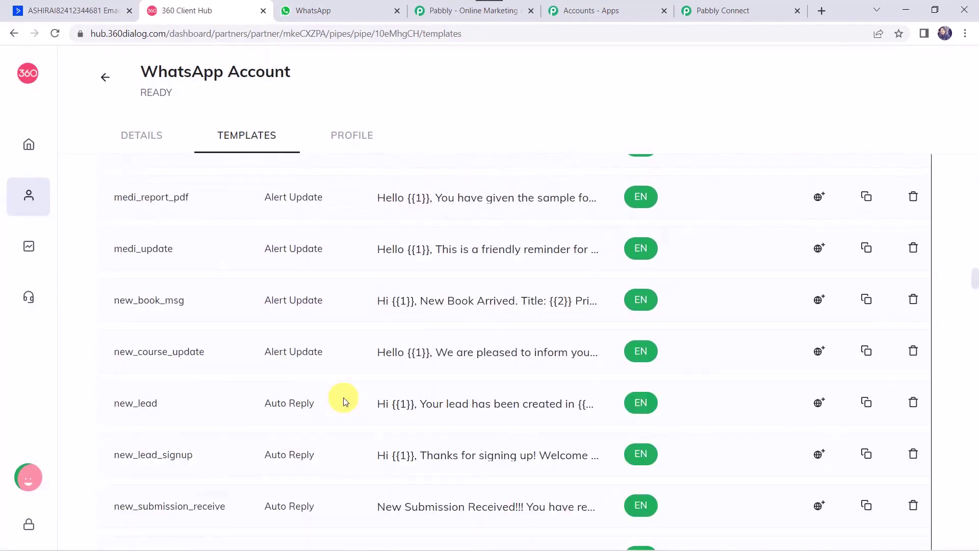
{"action": "scroll", "coordinate": [393, 403], "scroll_direction": "down", "scroll_amount": 14}
{"action": "scroll", "coordinate": [394, 403], "scroll_direction": "down", "scroll_amount": 20}
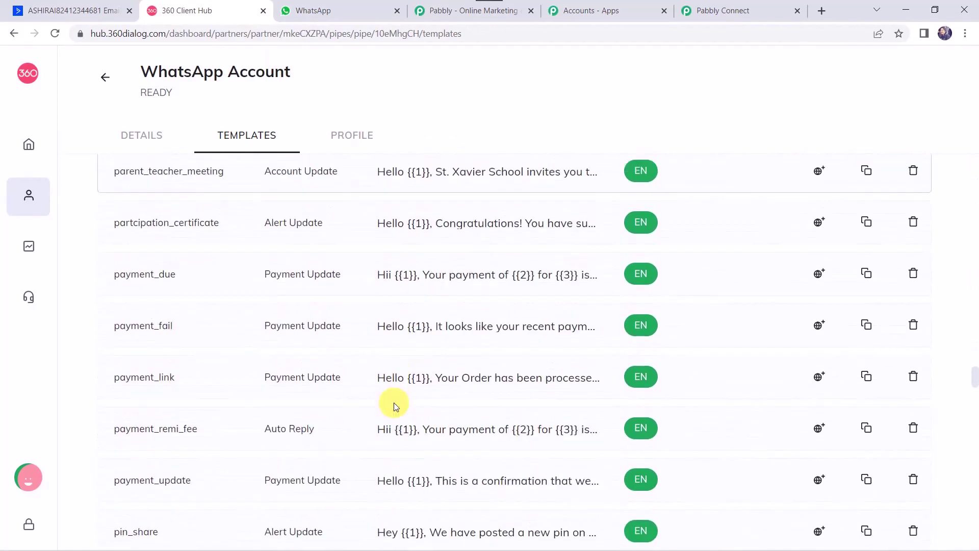
{"action": "scroll", "coordinate": [393, 402], "scroll_direction": "down", "scroll_amount": 10}
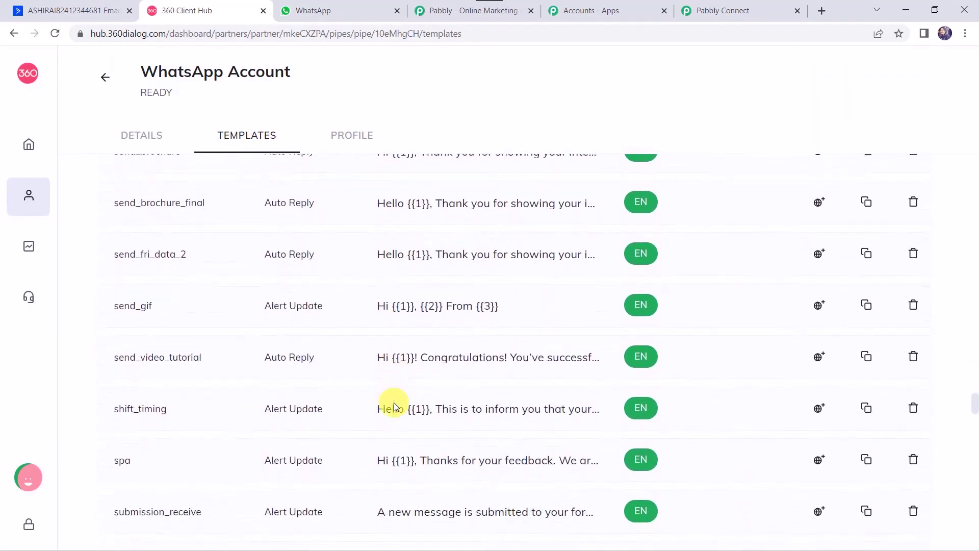
{"action": "scroll", "coordinate": [394, 402], "scroll_direction": "up", "scroll_amount": 1}
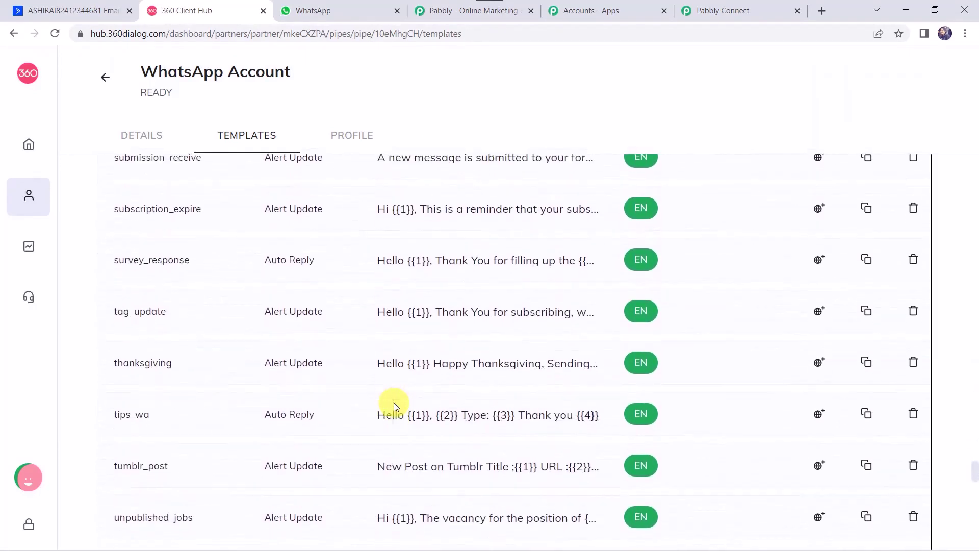
{"action": "left_click", "coordinate": [423, 319]}
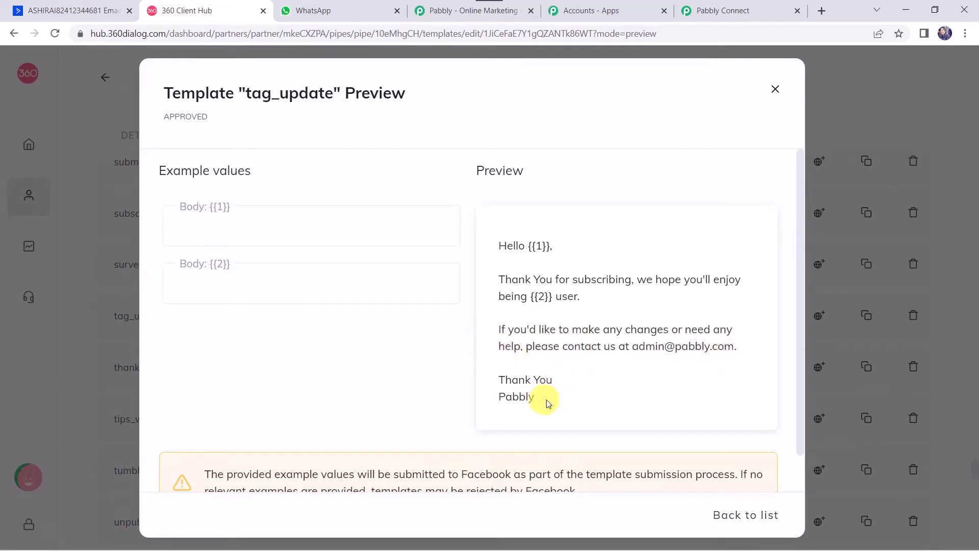
Step: Enter a sample full name for {{1}} and 'Pabbly Plus' for {{2}}
{"action": "left_click", "coordinate": [536, 247]}
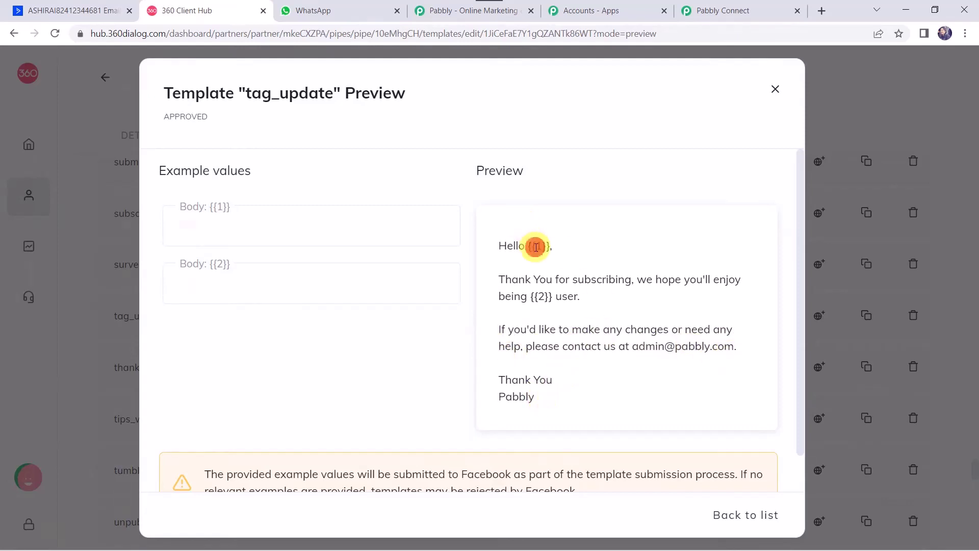
{"action": "left_click", "coordinate": [536, 294]}
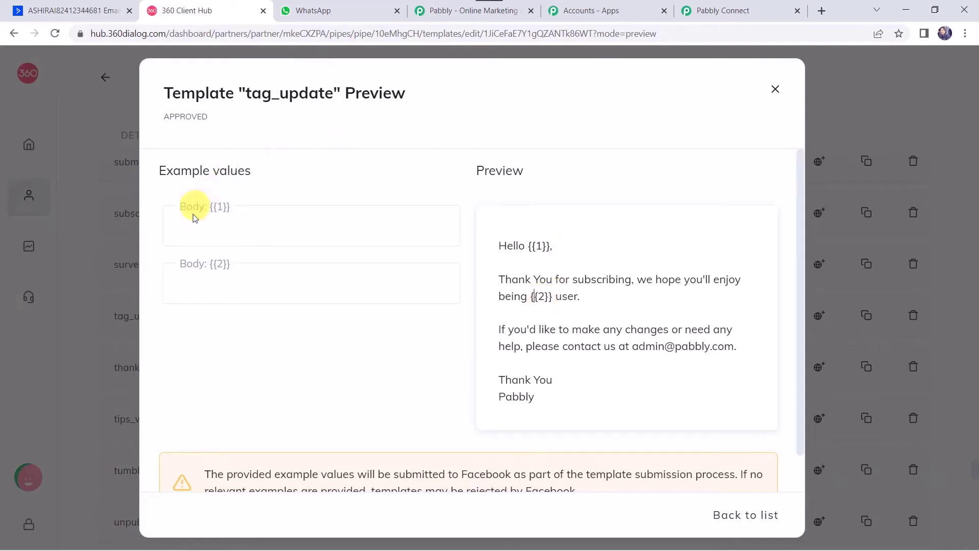
{"action": "left_click", "coordinate": [192, 234]}
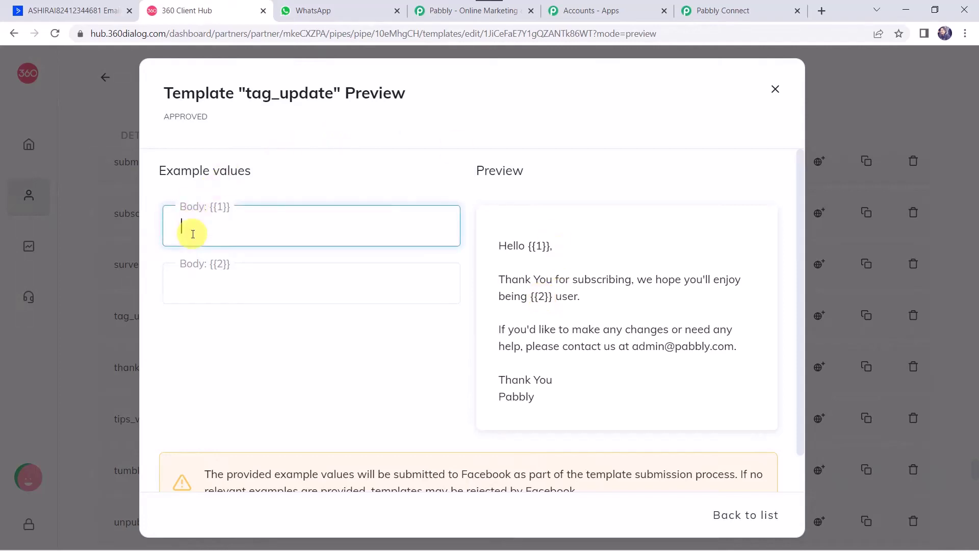
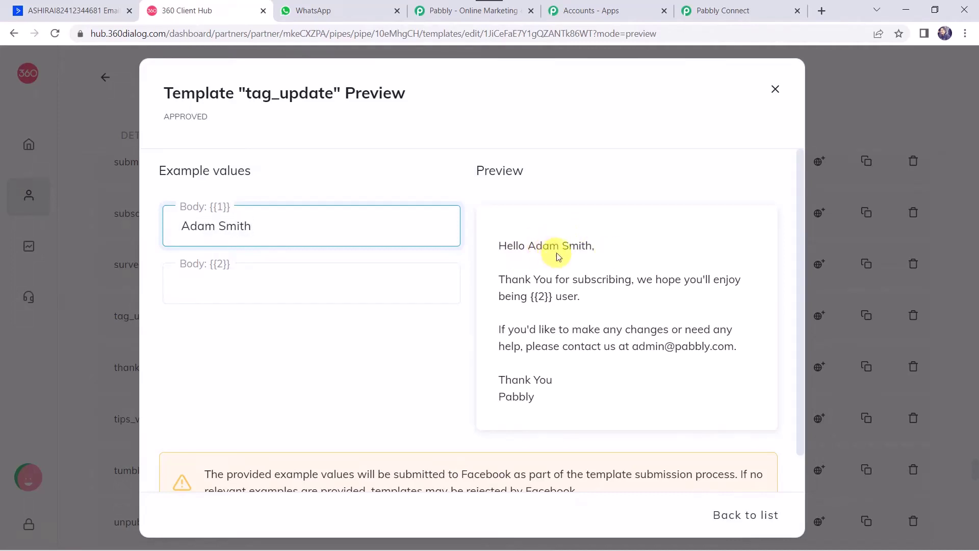
{"action": "left_click", "coordinate": [225, 294]}
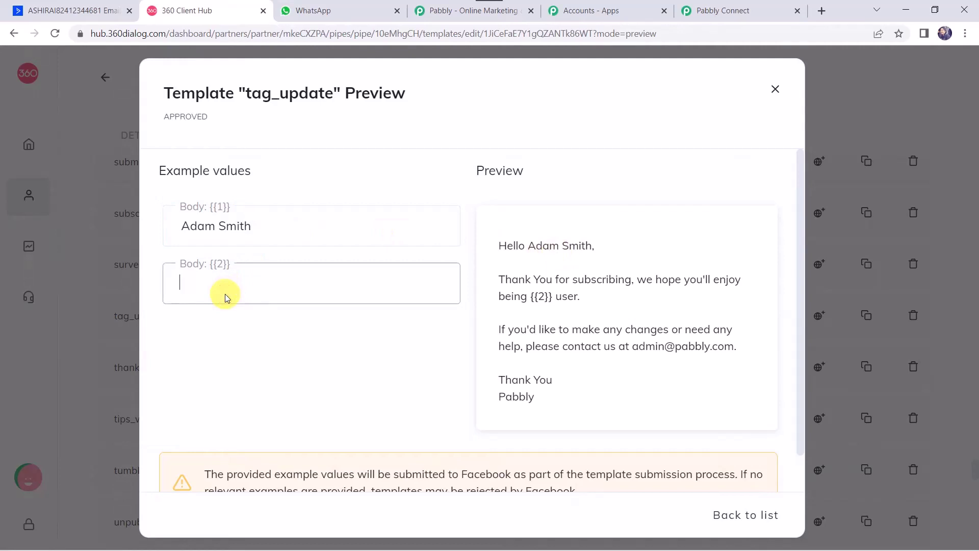
{"action": "left_click", "coordinate": [226, 289]}
{"action": "type", "text": "Pab"}
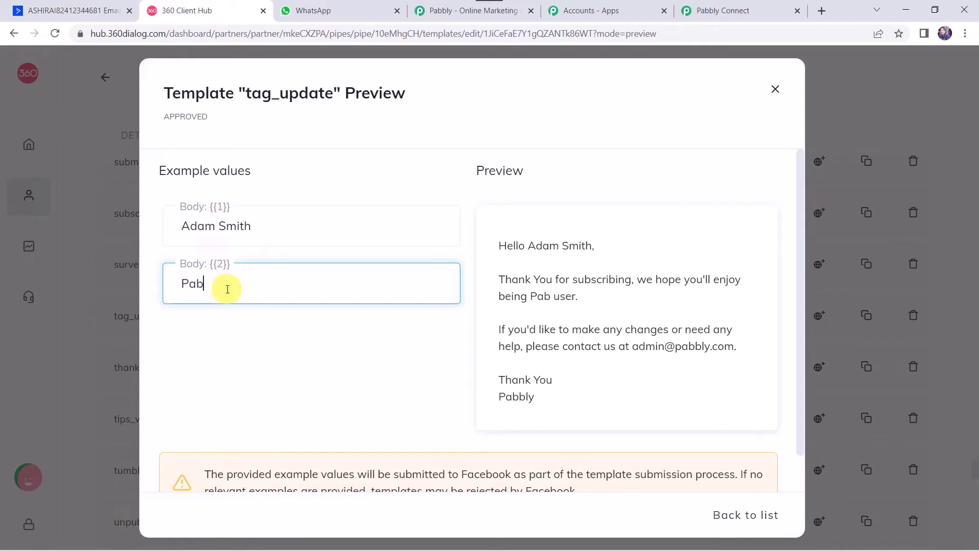
{"action": "type", "text": "bly Plus"}
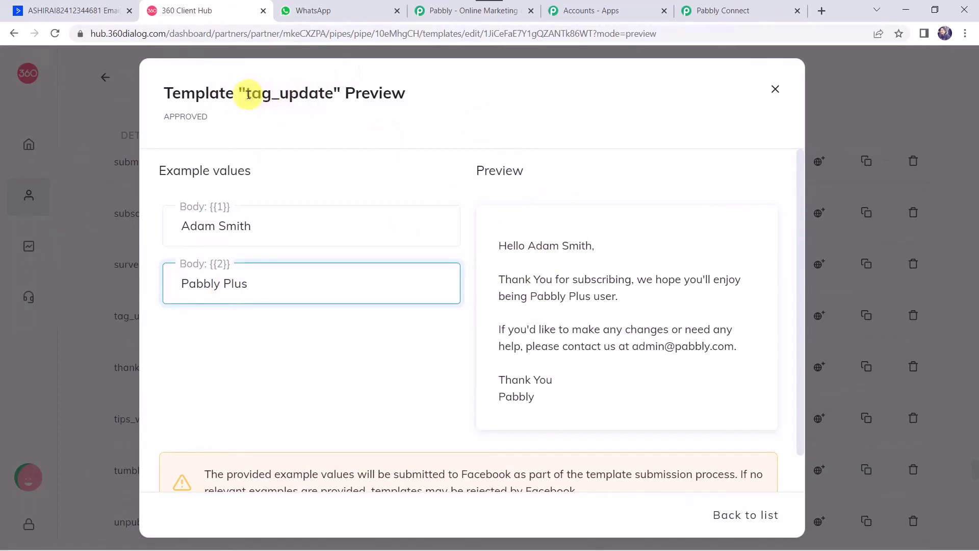
Step: Search 'tag' and select the tag_update (en) template with language code en
{"action": "left_click", "coordinate": [705, 7]}
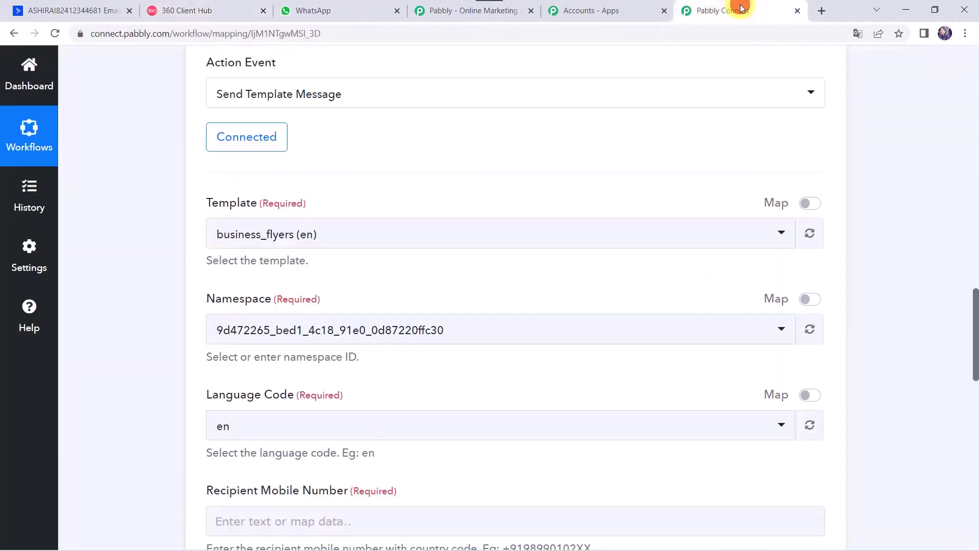
{"action": "left_click", "coordinate": [316, 232]}
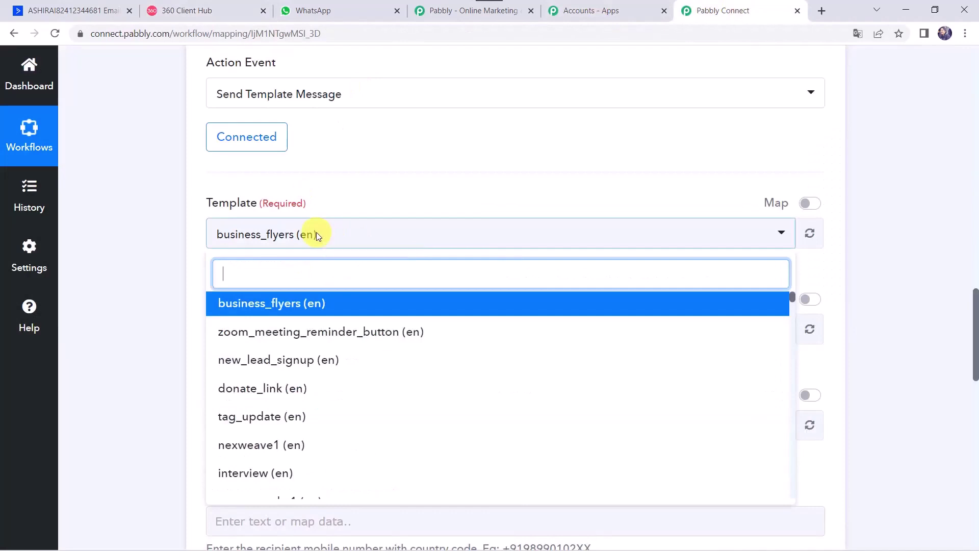
{"action": "type", "text": "tag"}
{"action": "left_click", "coordinate": [269, 305]}
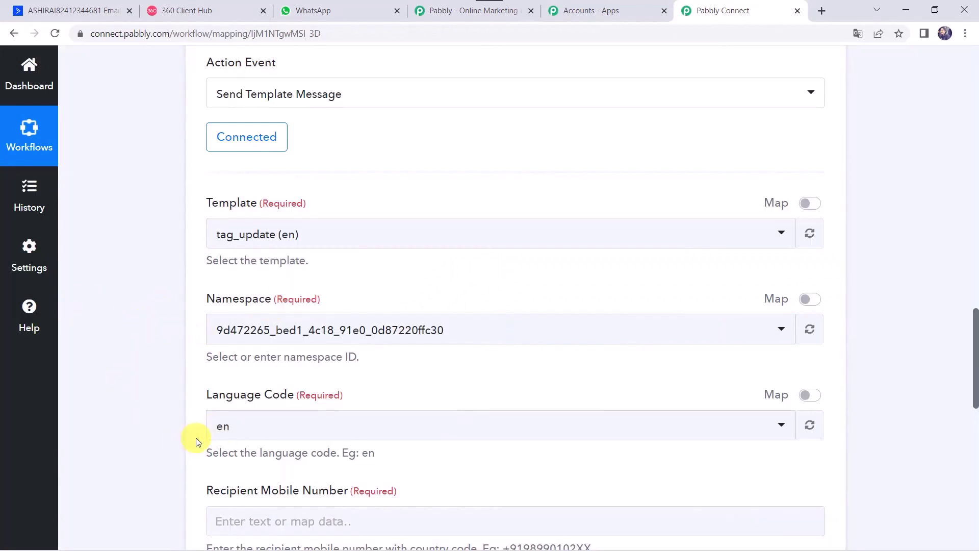
{"action": "left_click", "coordinate": [229, 430]}
{"action": "scroll", "coordinate": [176, 400], "scroll_direction": "down", "scroll_amount": 5}
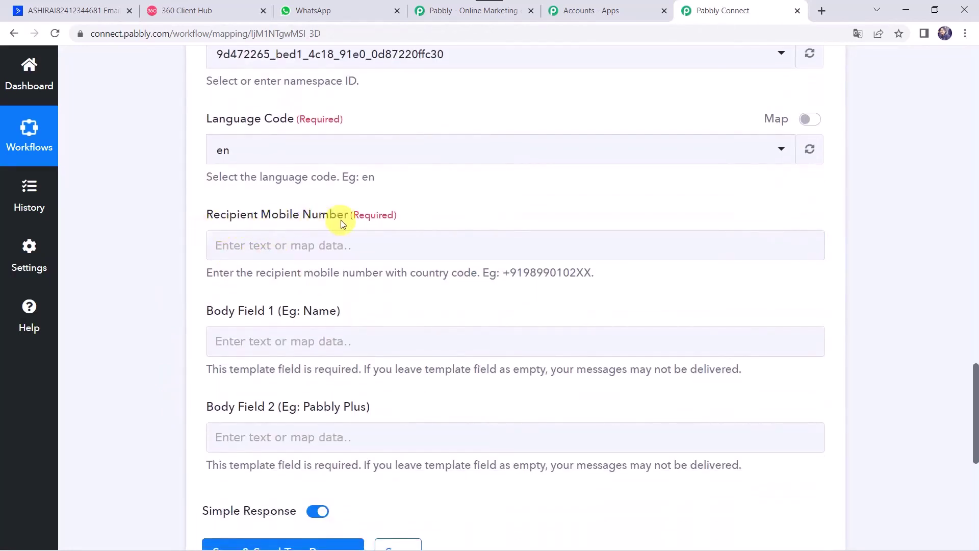
{"action": "left_click", "coordinate": [222, 250]}
{"action": "scroll", "coordinate": [170, 243], "scroll_direction": "up", "scroll_amount": 15}
{"action": "scroll", "coordinate": [169, 244], "scroll_direction": "up", "scroll_amount": 4}
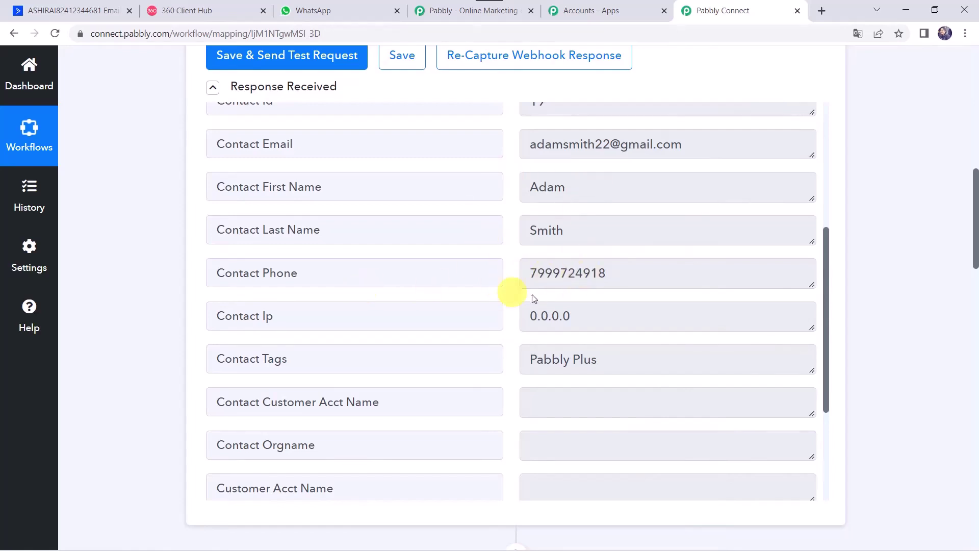
{"action": "scroll", "coordinate": [98, 498], "scroll_direction": "down", "scroll_amount": 9}
{"action": "scroll", "coordinate": [101, 498], "scroll_direction": "down", "scroll_amount": 10}
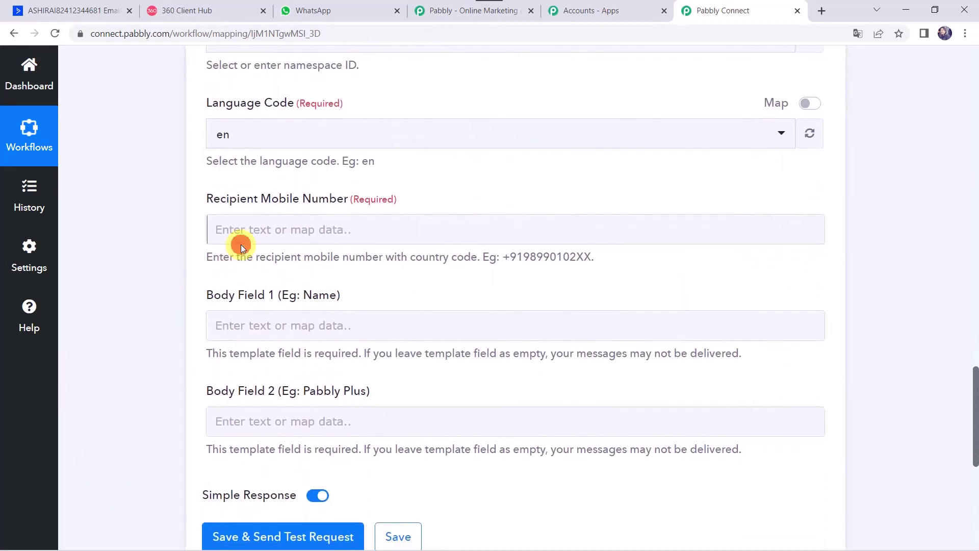
Step: Map the contact's phone as Recipient Mobile Number, prefixed with +91
{"action": "left_click", "coordinate": [265, 232]}
{"action": "left_click", "coordinate": [309, 343]}
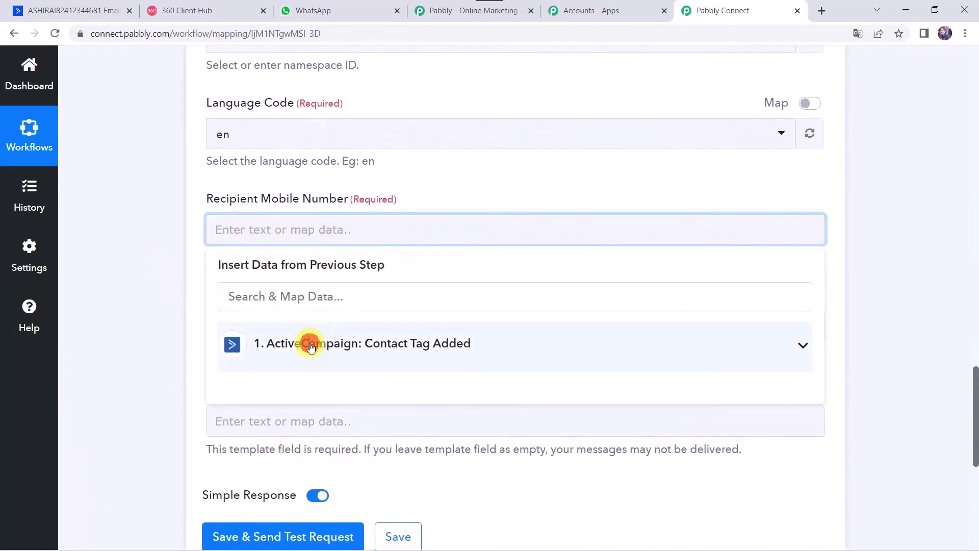
{"action": "type", "text": "799"}
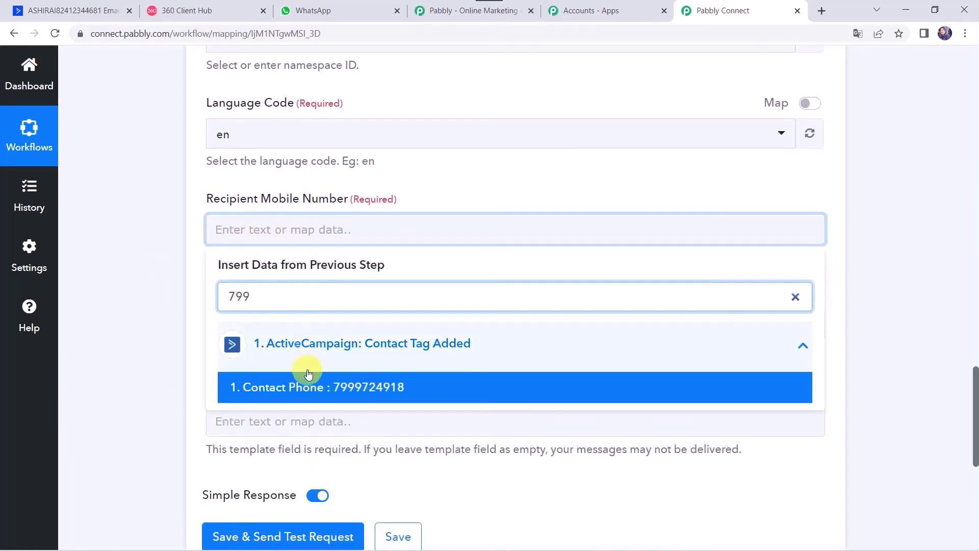
{"action": "left_click", "coordinate": [329, 387]}
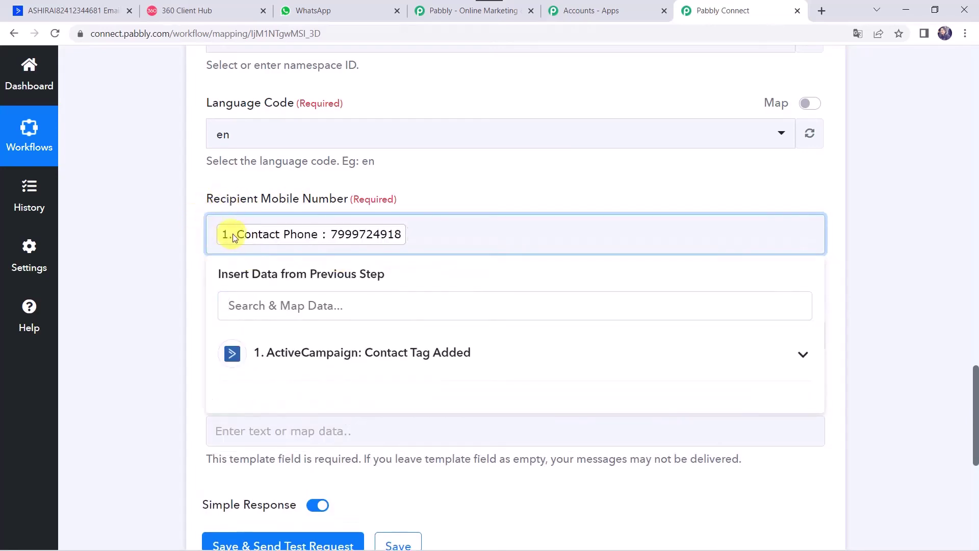
{"action": "left_click", "coordinate": [215, 234]}
{"action": "type", "text": "+91"}
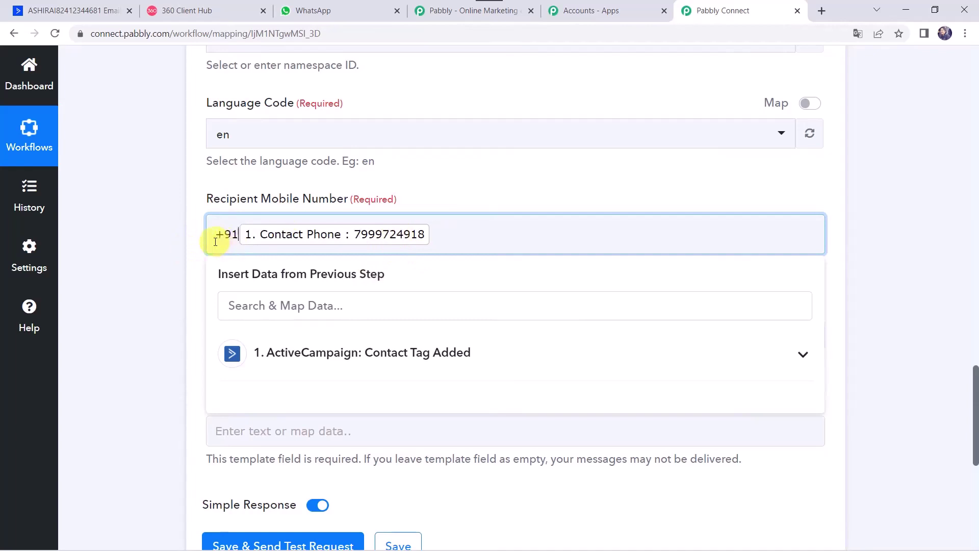
{"action": "left_click", "coordinate": [170, 247]}
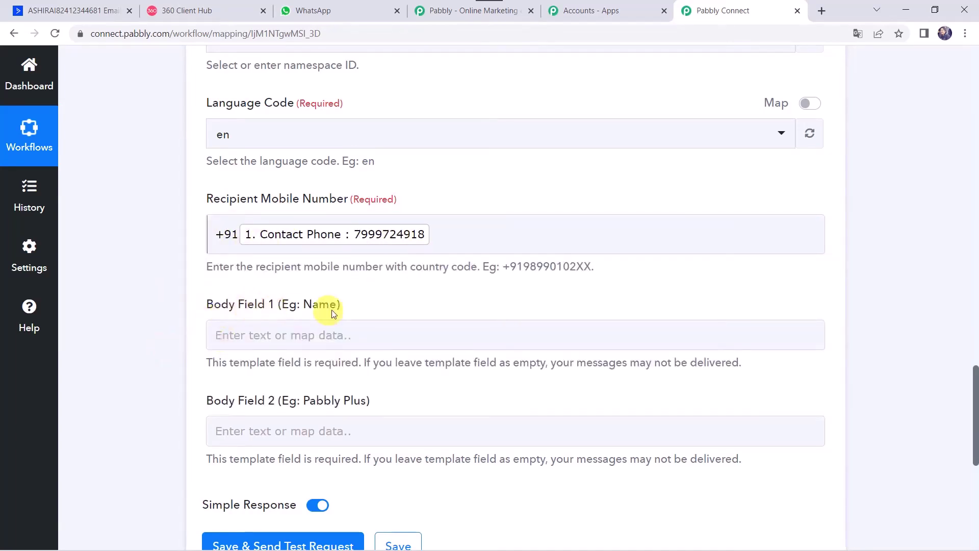
Step: Fill Body Field 1 with the contact's first name and last name
{"action": "scroll", "coordinate": [136, 302], "scroll_direction": "down", "scroll_amount": 1}
{"action": "left_click", "coordinate": [222, 257]}
{"action": "left_click", "coordinate": [288, 380]}
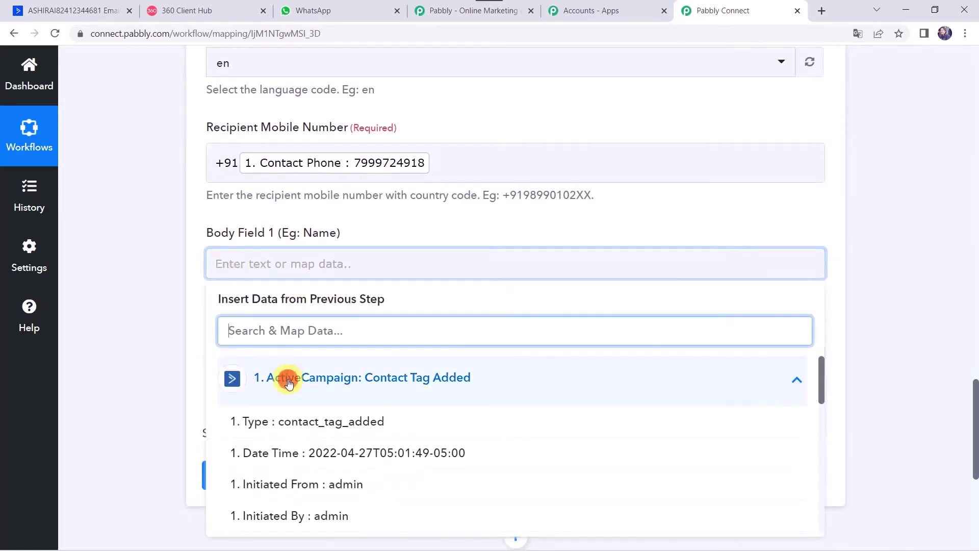
{"action": "type", "text": "Ada"}
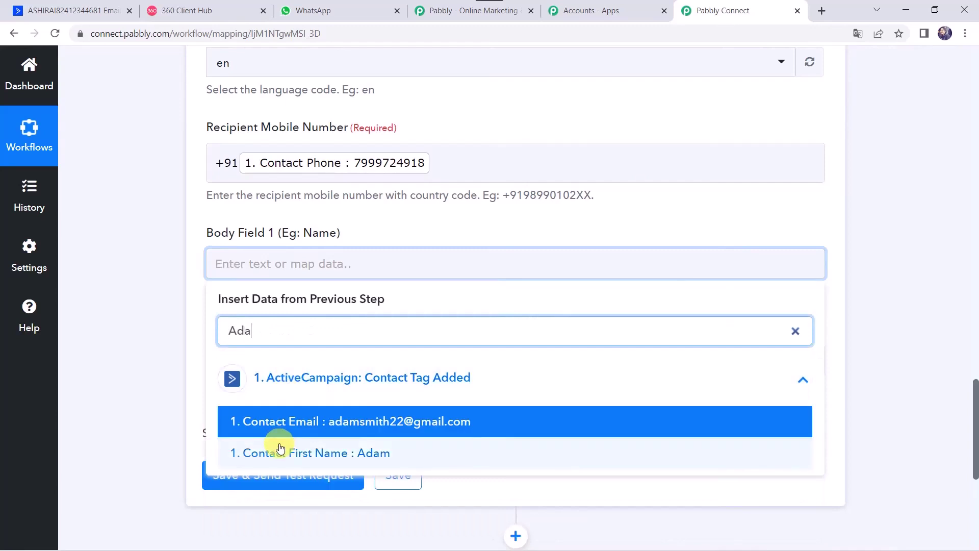
{"action": "left_click", "coordinate": [279, 450]}
{"action": "left_click", "coordinate": [459, 260]}
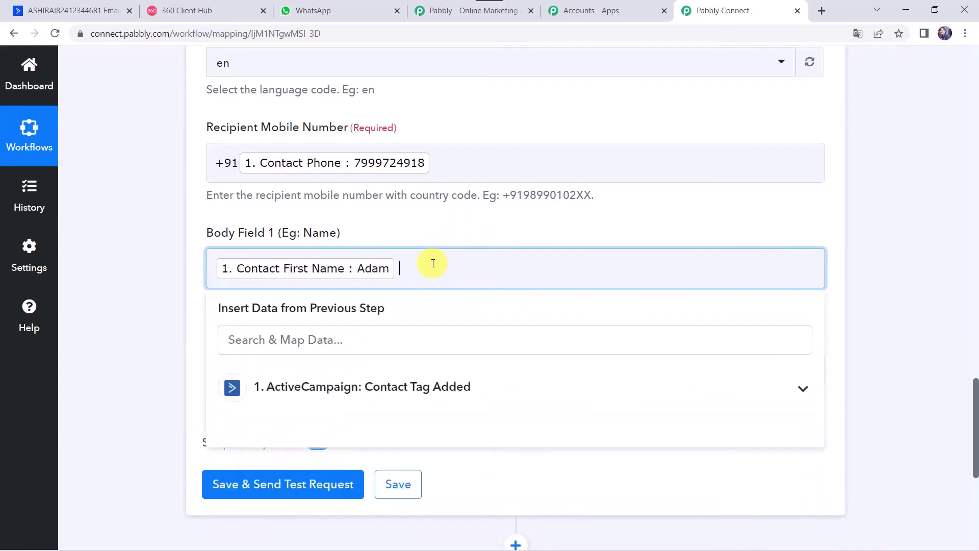
{"action": "left_click", "coordinate": [347, 388]}
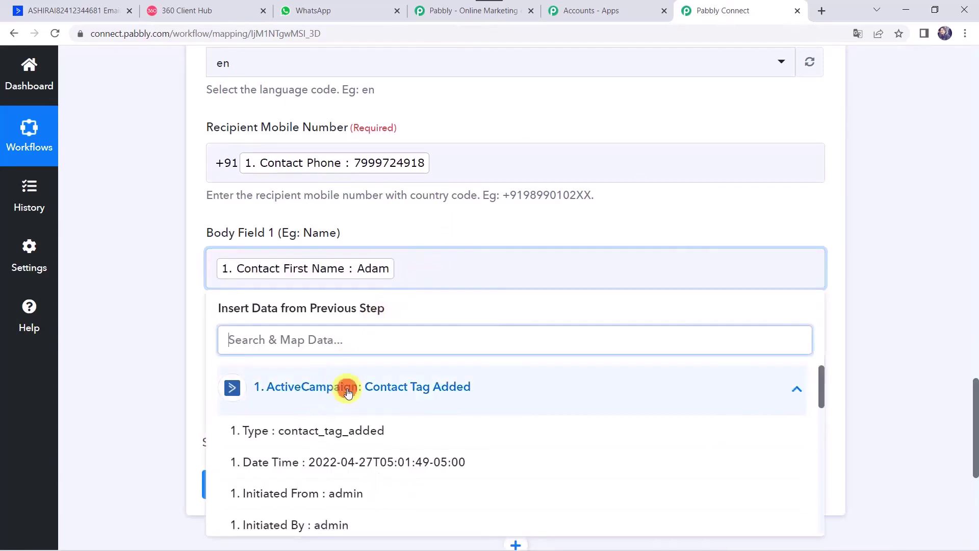
{"action": "type", "text": "Sm"}
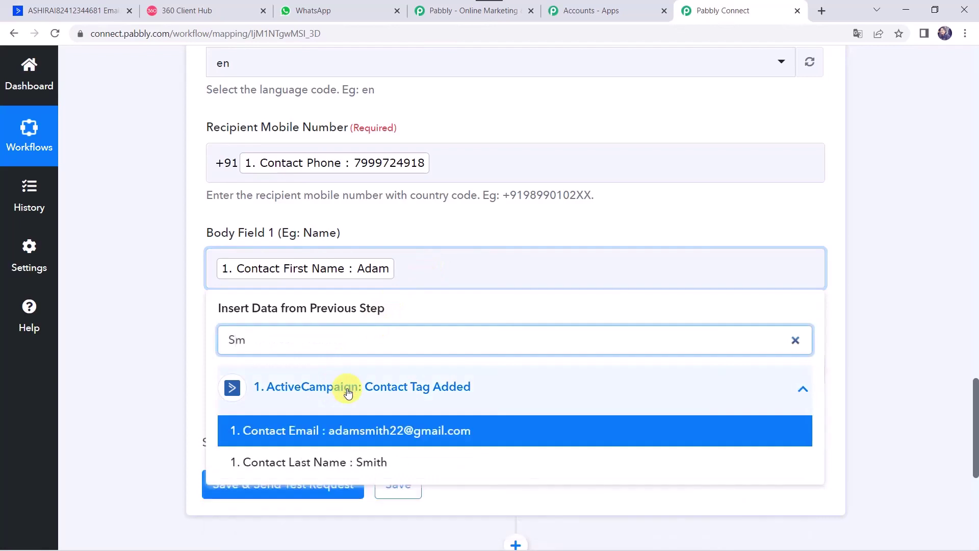
{"action": "left_click", "coordinate": [313, 461]}
{"action": "left_click", "coordinate": [179, 355]}
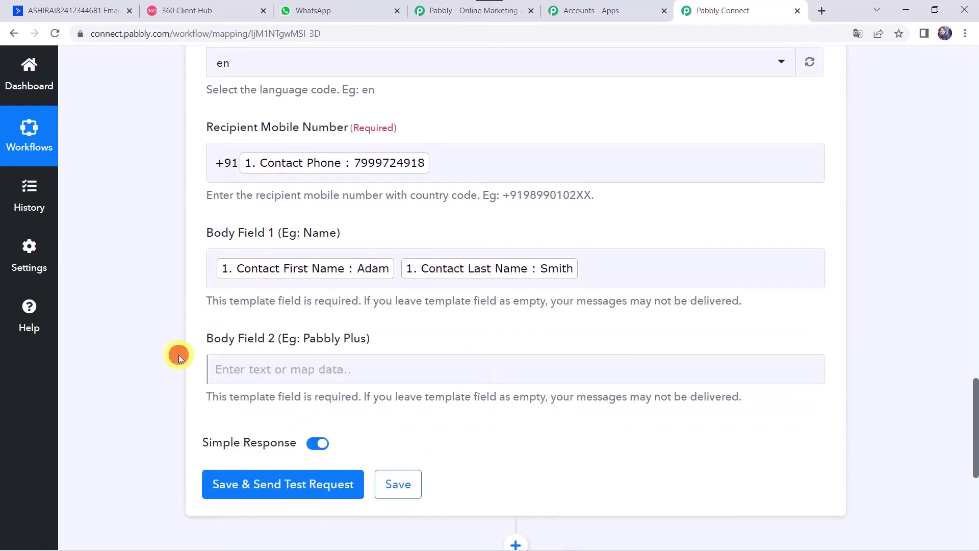
Step: Map the Contact Tags value (Pabbly Plus) into Body Field 2
{"action": "scroll", "coordinate": [179, 354], "scroll_direction": "down", "scroll_amount": 1}
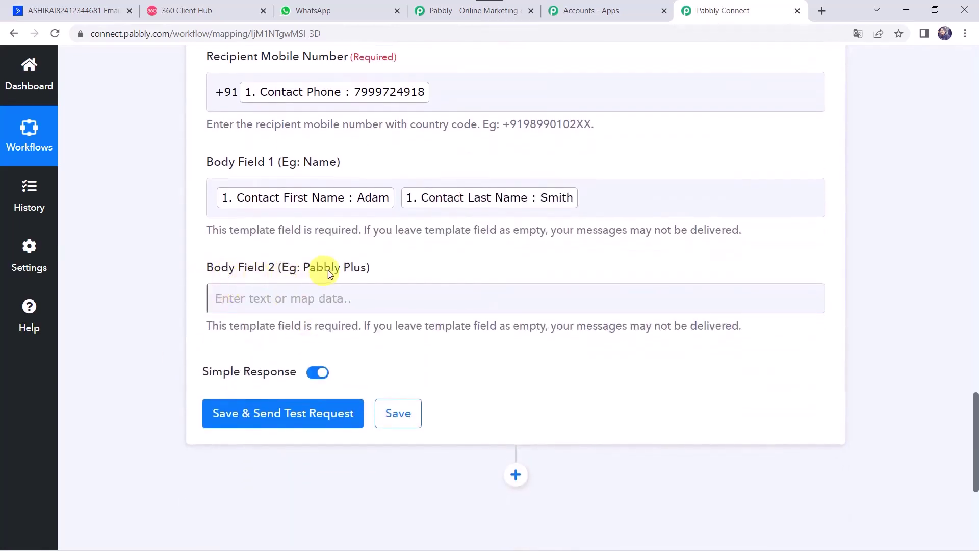
{"action": "left_click", "coordinate": [254, 299]}
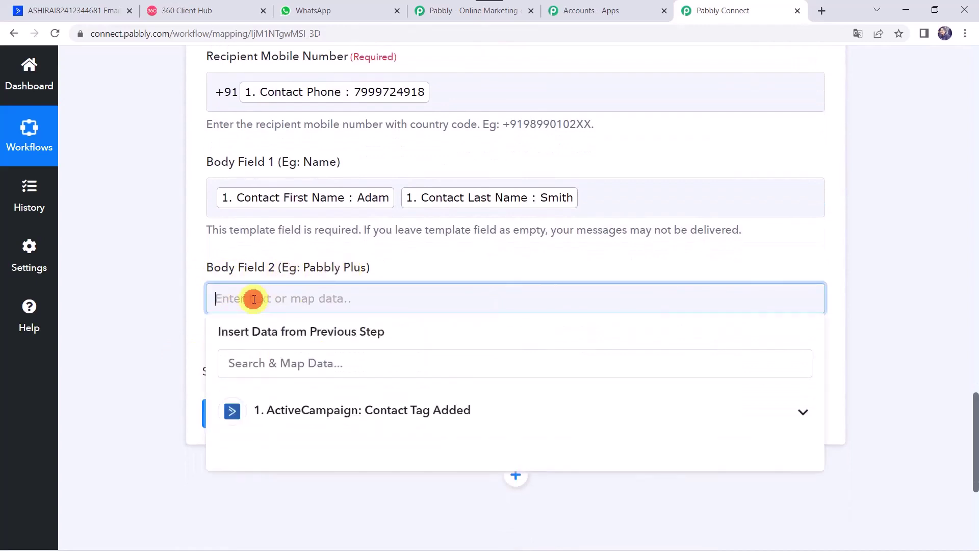
{"action": "left_click", "coordinate": [280, 417]}
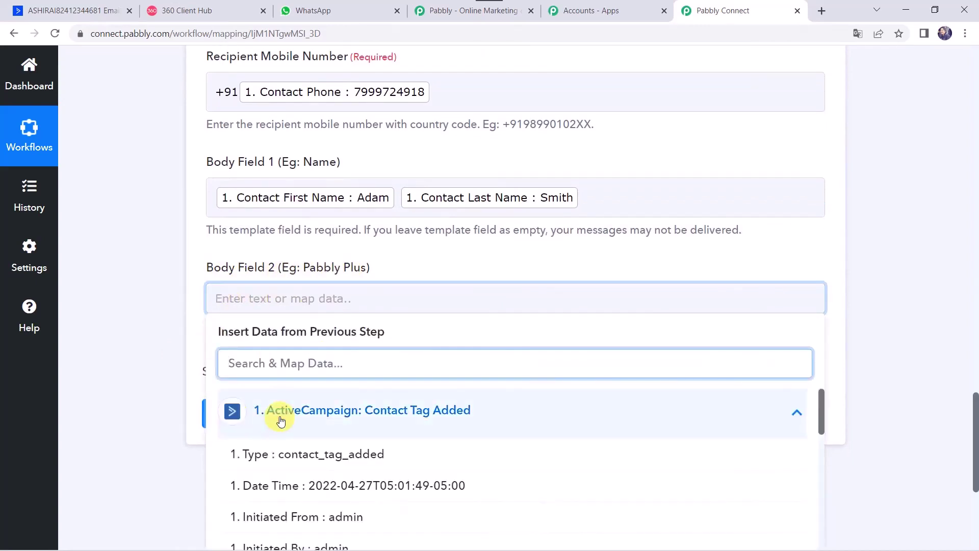
{"action": "type", "text": "pa"}
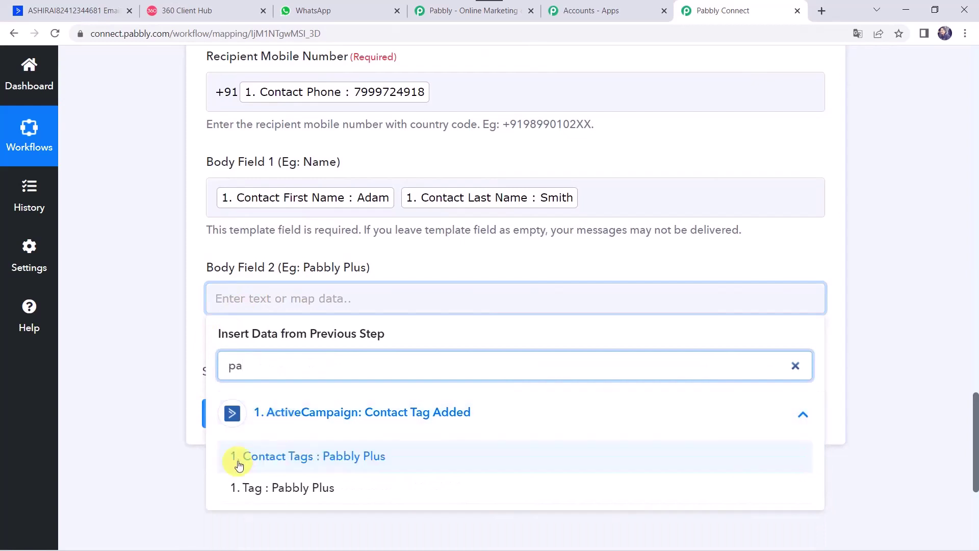
{"action": "left_click", "coordinate": [357, 460]}
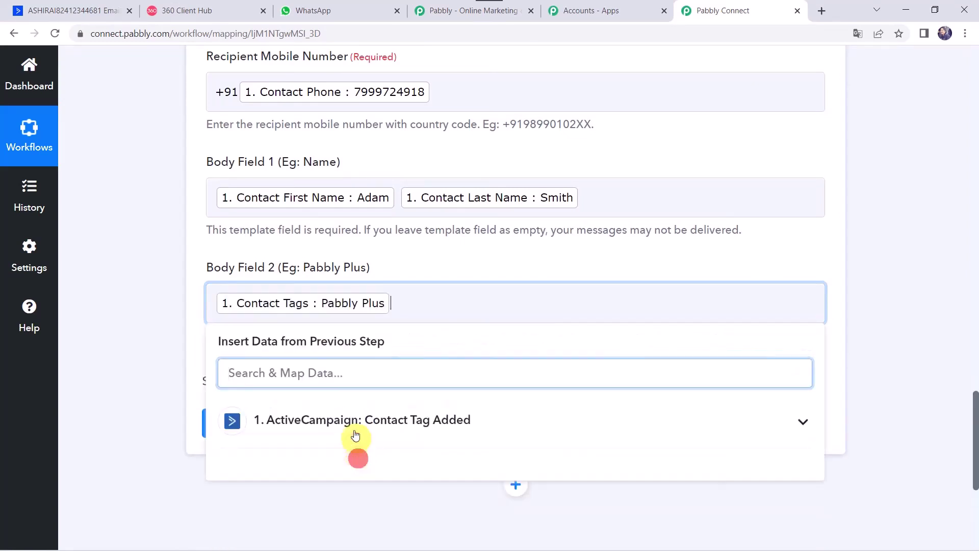
{"action": "left_click", "coordinate": [146, 282]}
Step: Save and send a test request, then review the returned message ID
{"action": "scroll", "coordinate": [145, 281], "scroll_direction": "up", "scroll_amount": 5}
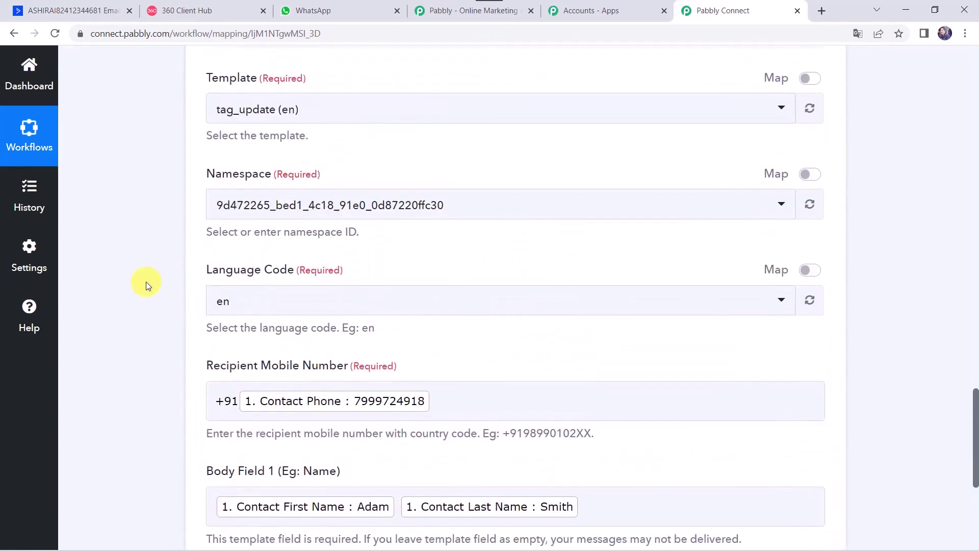
{"action": "scroll", "coordinate": [146, 282], "scroll_direction": "down", "scroll_amount": 4}
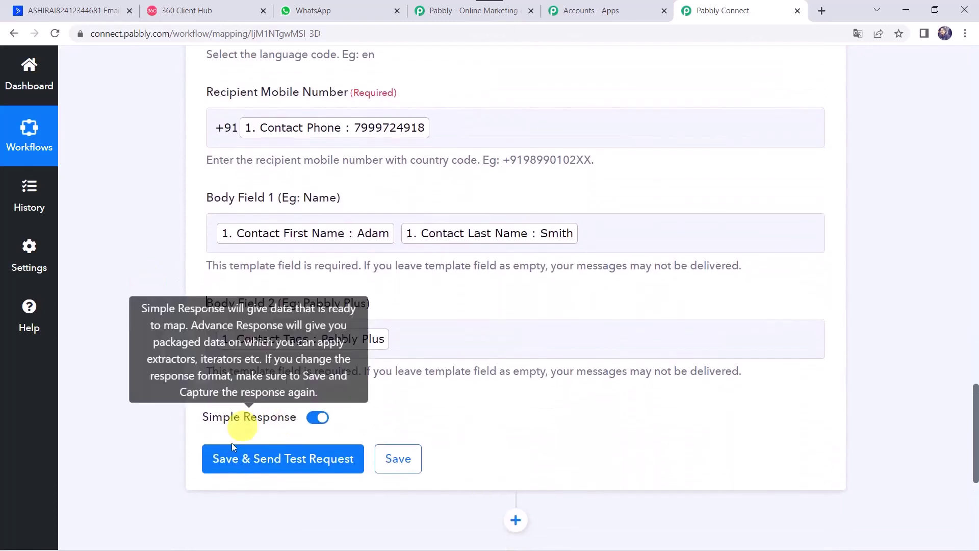
{"action": "left_click", "coordinate": [260, 467]}
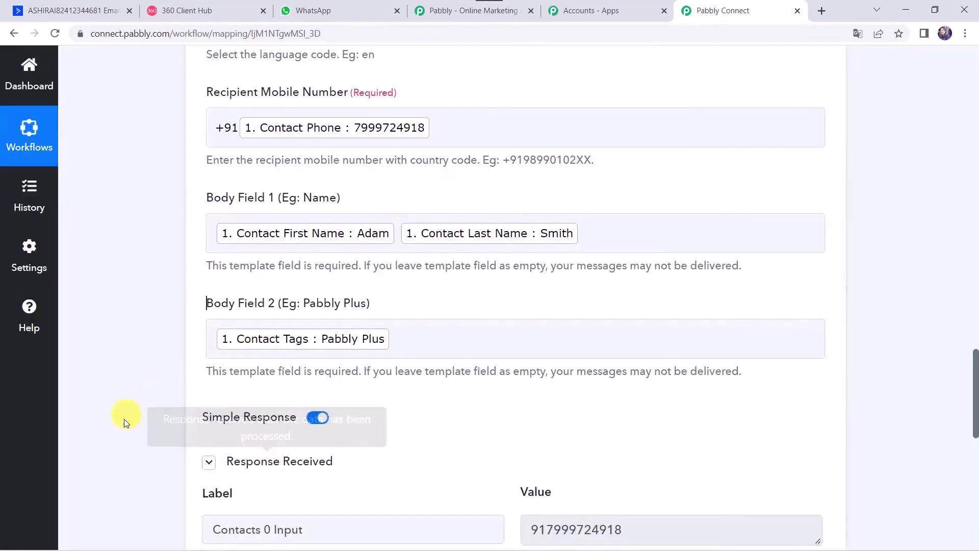
{"action": "scroll", "coordinate": [124, 418], "scroll_direction": "down", "scroll_amount": 4}
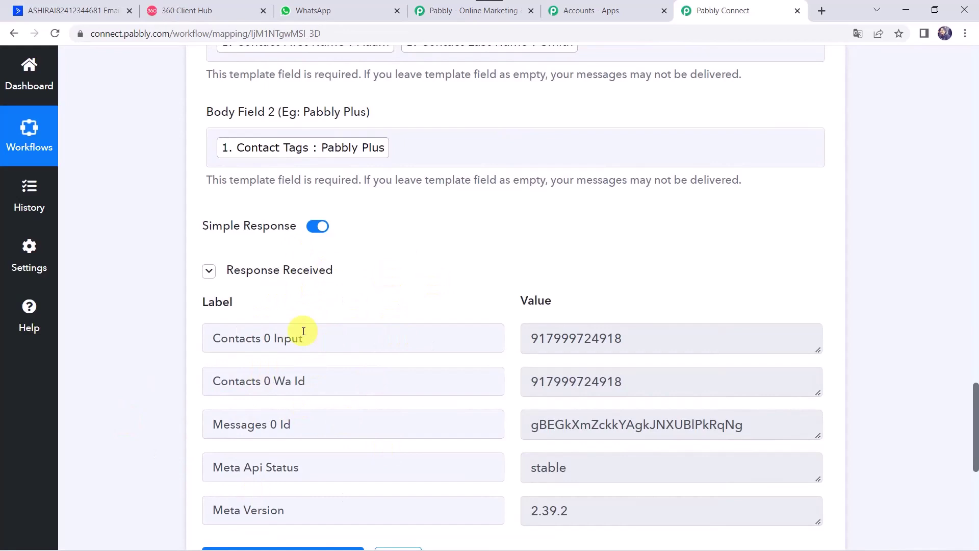
Step: Open WhatsApp's Pabbly chat and highlight the contact's name and 'Pabbly Plus' in the message
{"action": "left_click", "coordinate": [357, 11]}
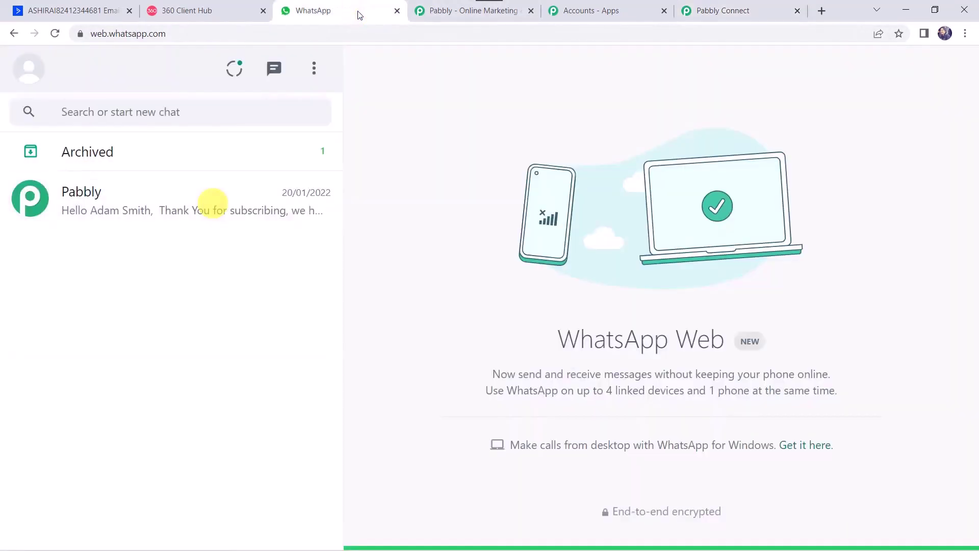
{"action": "left_click", "coordinate": [139, 209]}
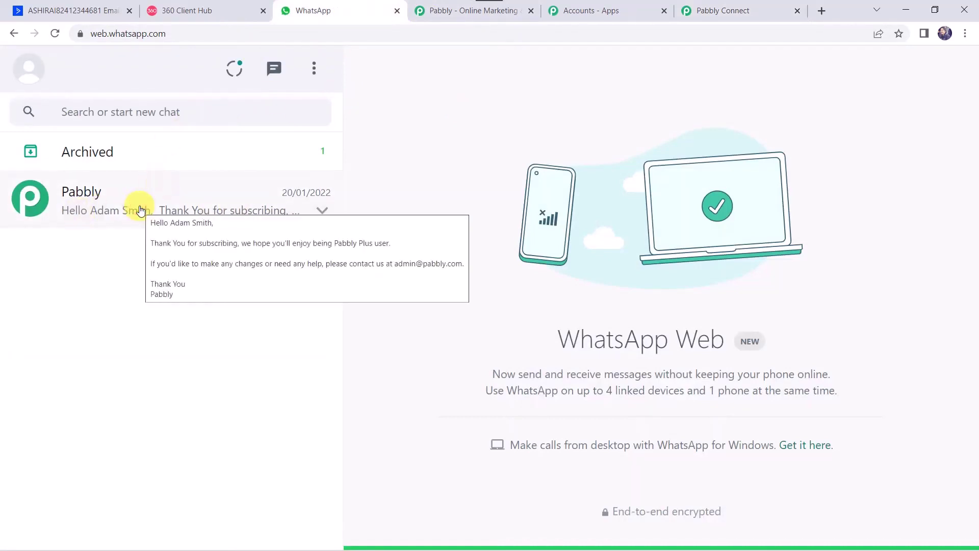
{"action": "left_click", "coordinate": [139, 209]}
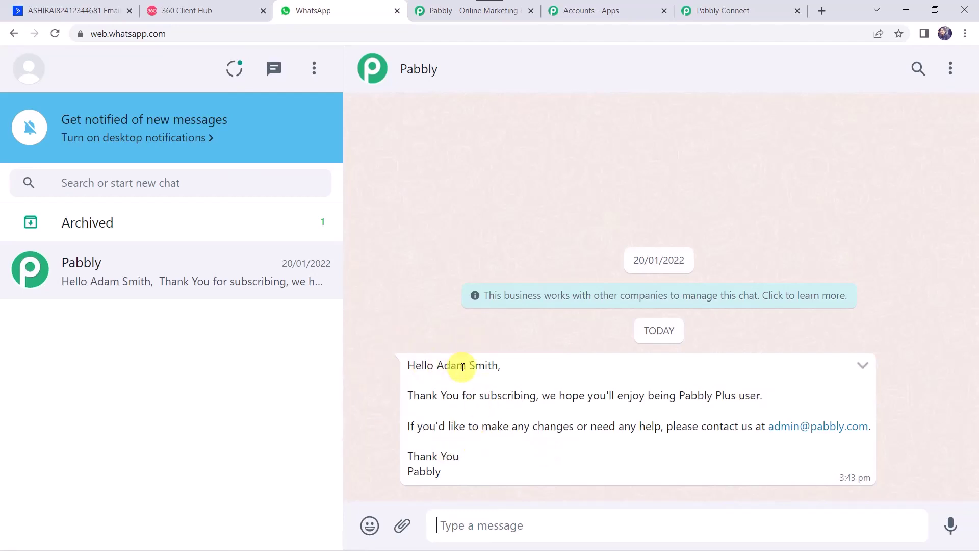
{"action": "left_click_drag", "start_coordinate": [437, 367], "coordinate": [503, 367]}
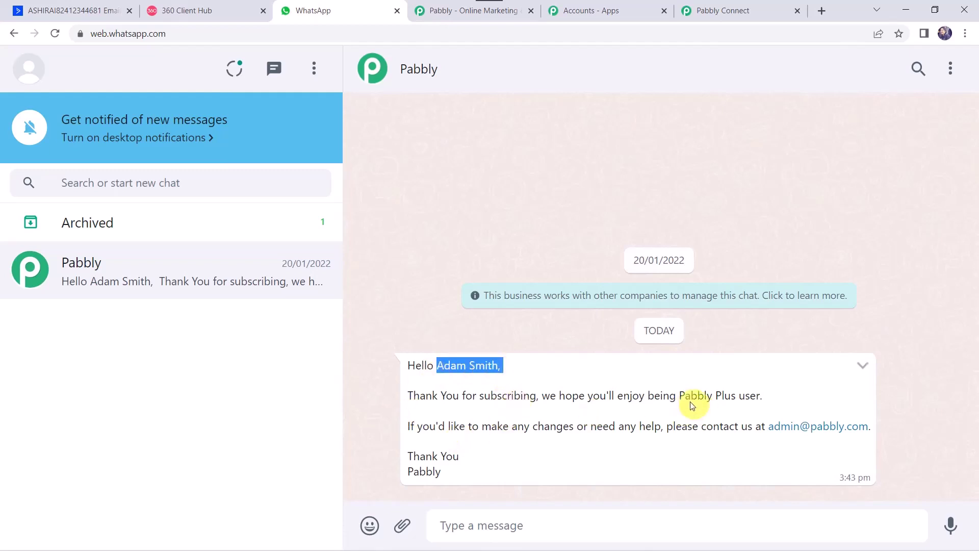
{"action": "left_click_drag", "start_coordinate": [681, 395], "coordinate": [735, 398]}
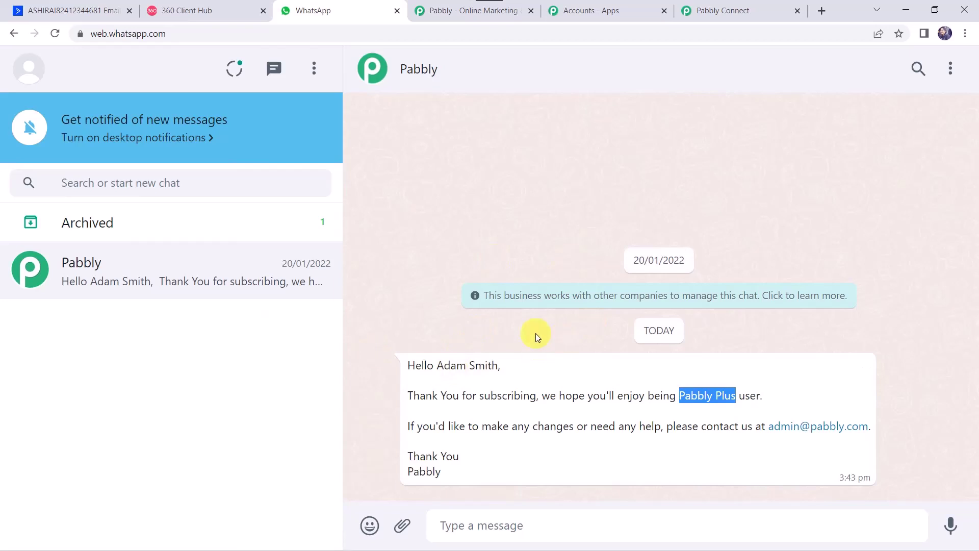
Step: Back in Pabbly Connect, save the tested WhatsApp tag_update message action
{"action": "left_click", "coordinate": [753, 4]}
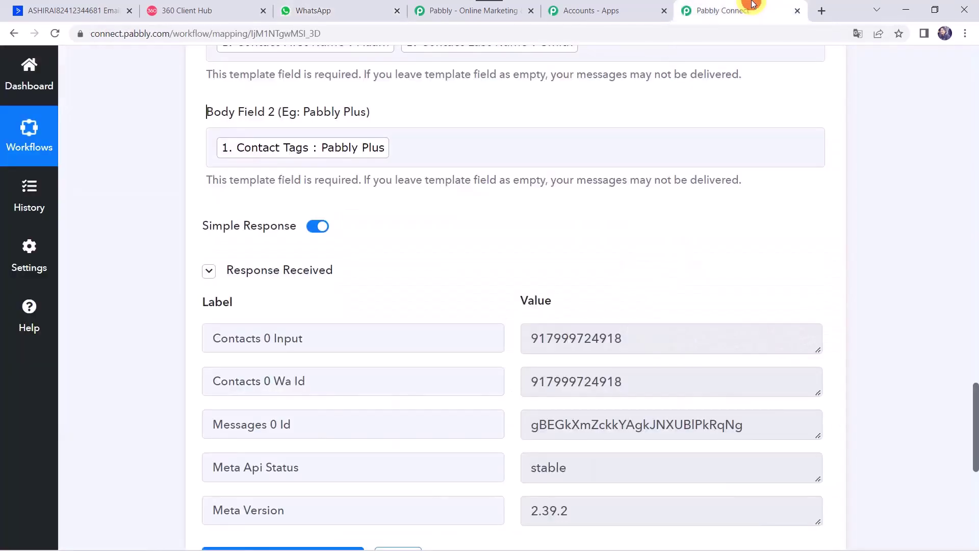
{"action": "scroll", "coordinate": [378, 380], "scroll_direction": "down", "scroll_amount": 4}
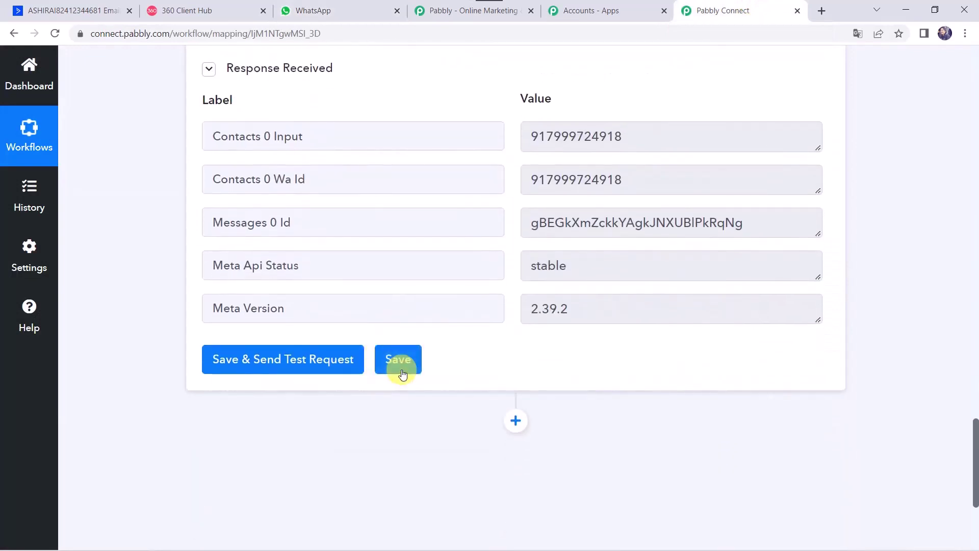
{"action": "left_click", "coordinate": [401, 371]}
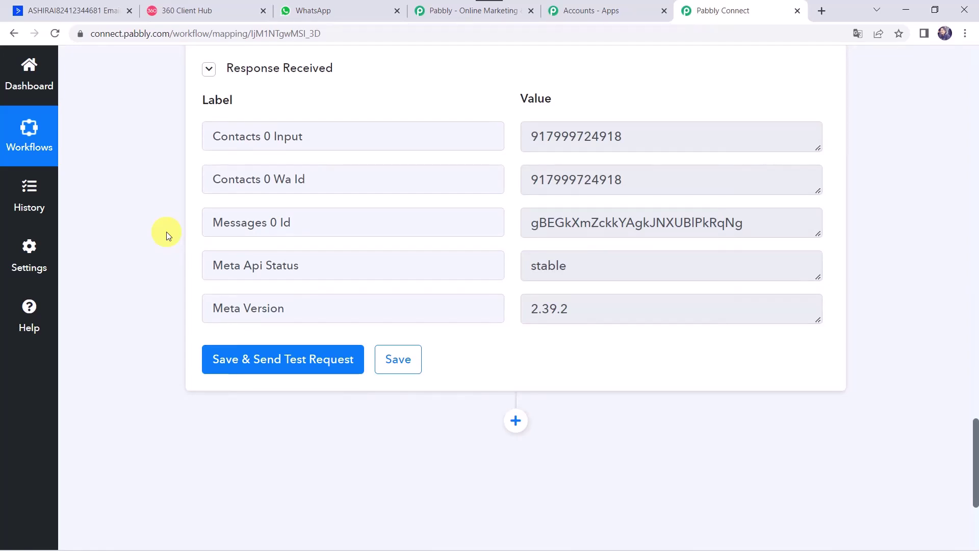
Step: Open a contact from the ActiveCampaign list and add the Pabbly Plus tag to it
{"action": "left_click", "coordinate": [66, 11]}
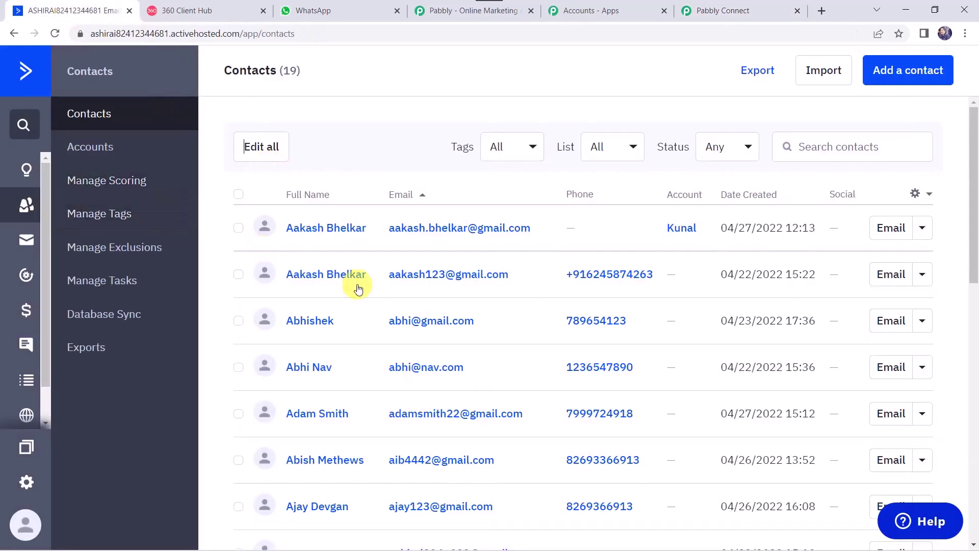
{"action": "scroll", "coordinate": [356, 283], "scroll_direction": "down", "scroll_amount": 5}
{"action": "scroll", "coordinate": [357, 284], "scroll_direction": "down", "scroll_amount": 9}
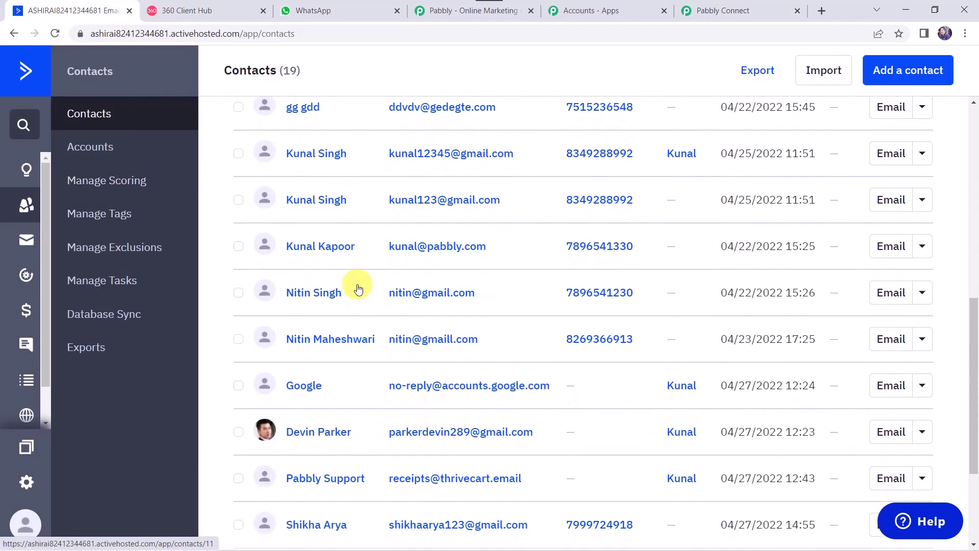
{"action": "left_click", "coordinate": [307, 357]}
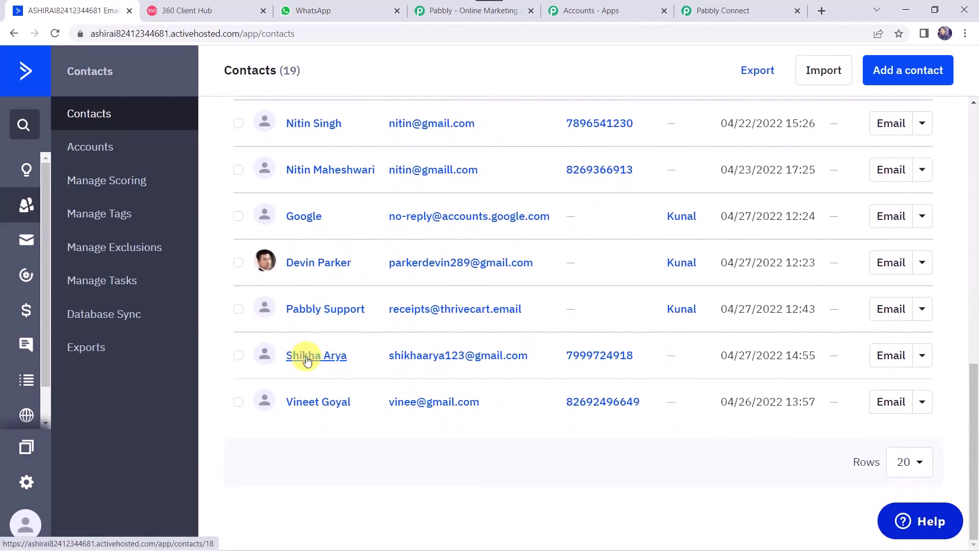
{"action": "scroll", "coordinate": [307, 359], "scroll_direction": "down", "scroll_amount": 4}
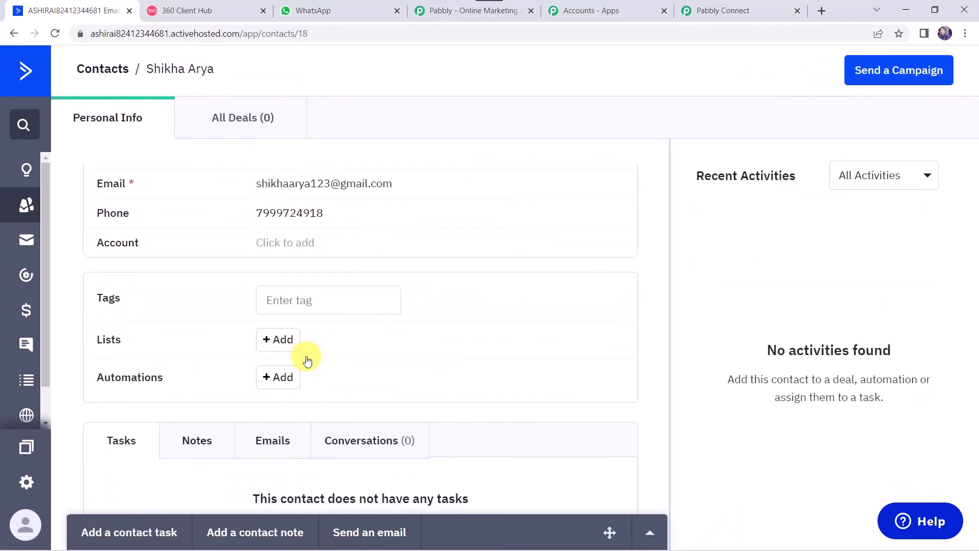
{"action": "left_click", "coordinate": [315, 300]}
{"action": "type", "text": "Pabbly Plus"}
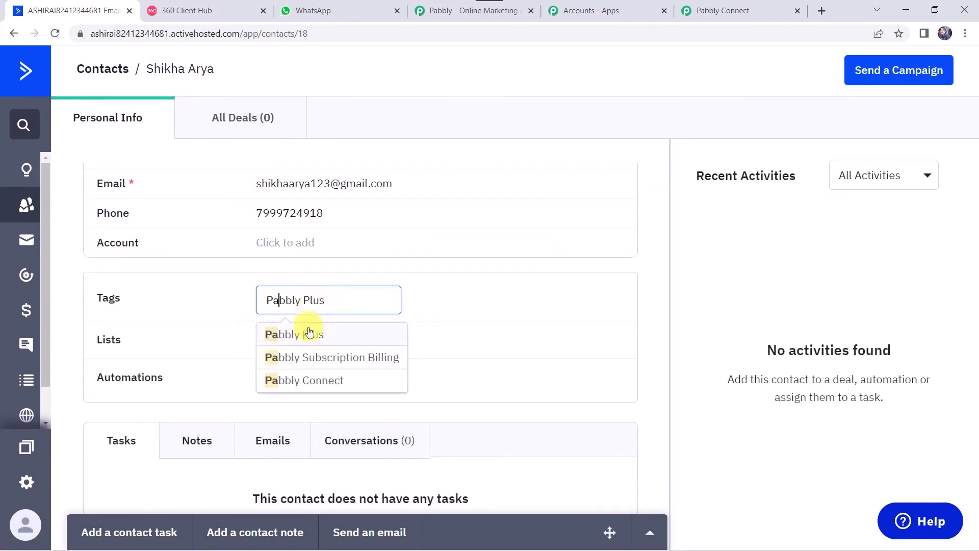
{"action": "left_click", "coordinate": [308, 332]}
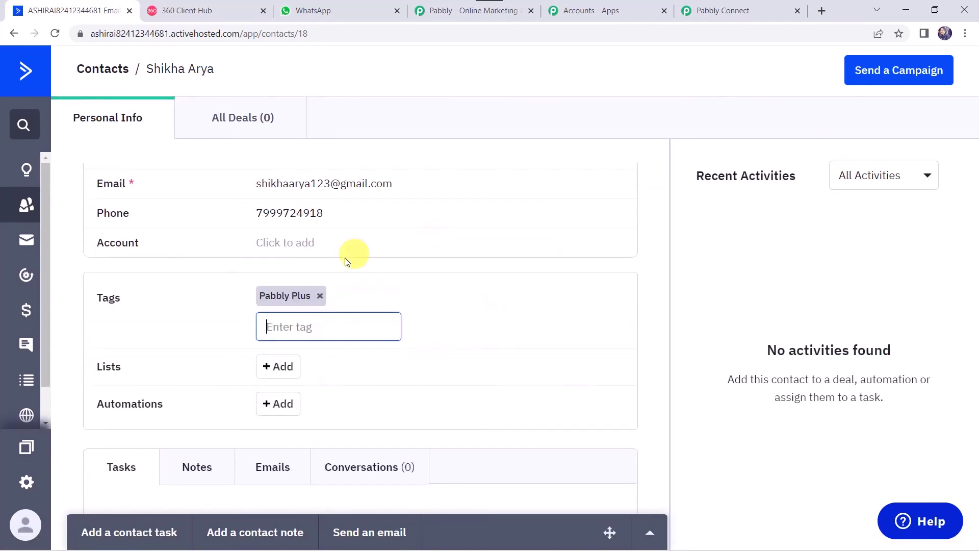
{"action": "left_click", "coordinate": [562, 222]}
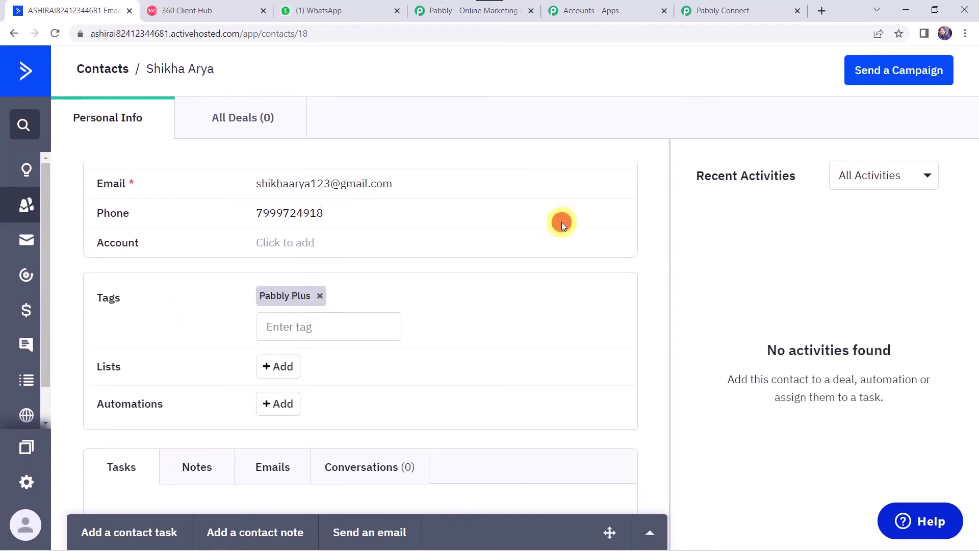
Step: Confirm the second Pabbly Plus welcome message arrived in WhatsApp Web at 3:46 pm
{"action": "left_click", "coordinate": [326, 10]}
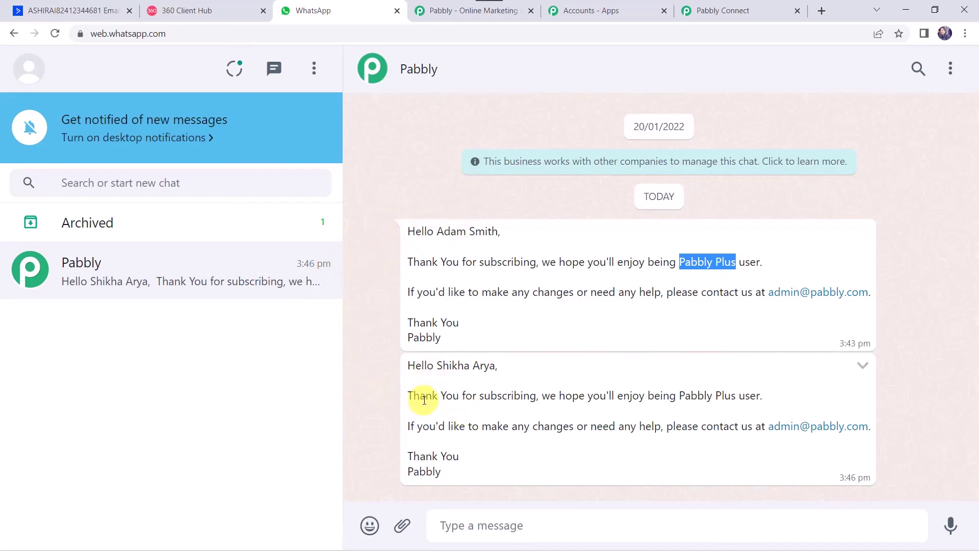
{"action": "left_click", "coordinate": [366, 386]}
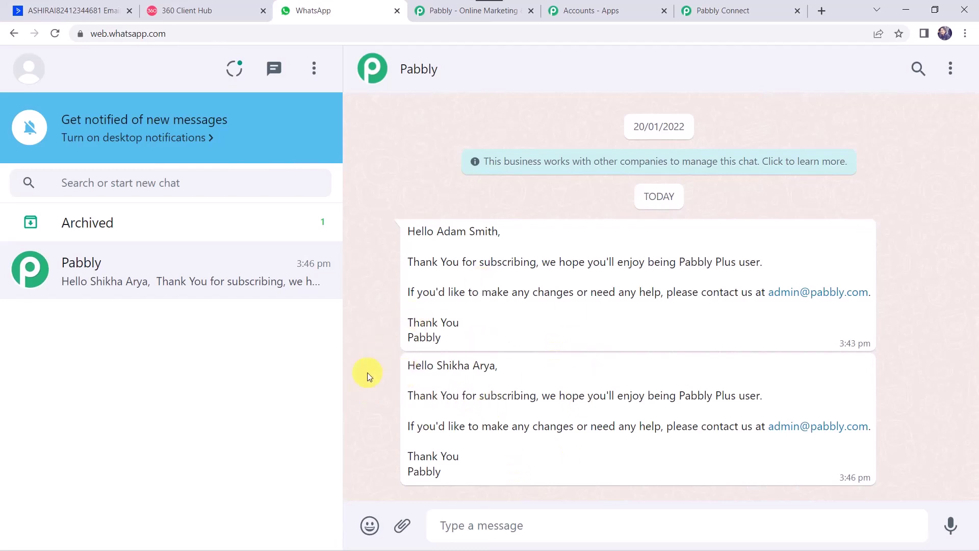
Step: Collapse the WhatsApp action and ActiveCampaign trigger cards in the live workflow
{"action": "left_click", "coordinate": [729, 11]}
{"action": "scroll", "coordinate": [384, 65], "scroll_direction": "up", "scroll_amount": 15}
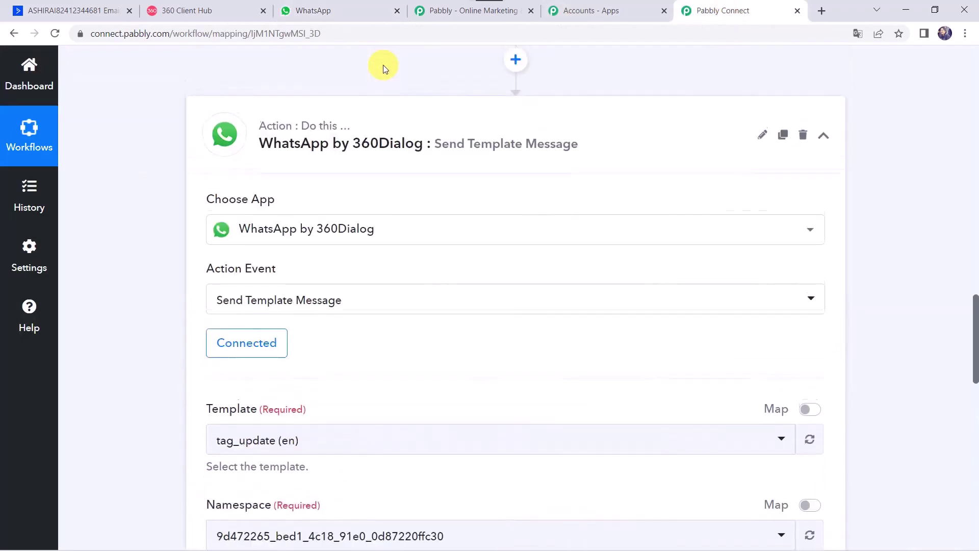
{"action": "left_click", "coordinate": [383, 114]}
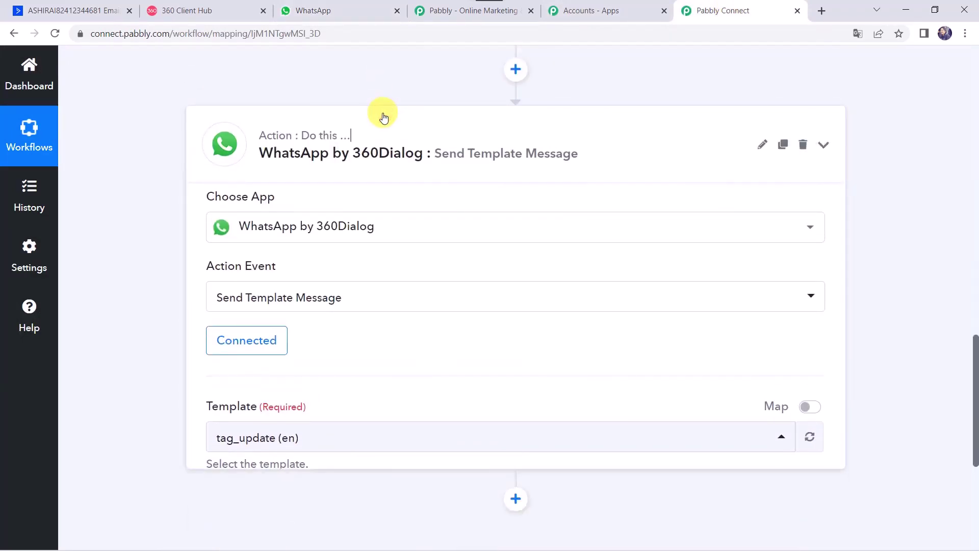
{"action": "scroll", "coordinate": [382, 146], "scroll_direction": "up", "scroll_amount": 10}
{"action": "scroll", "coordinate": [382, 147], "scroll_direction": "up", "scroll_amount": 8}
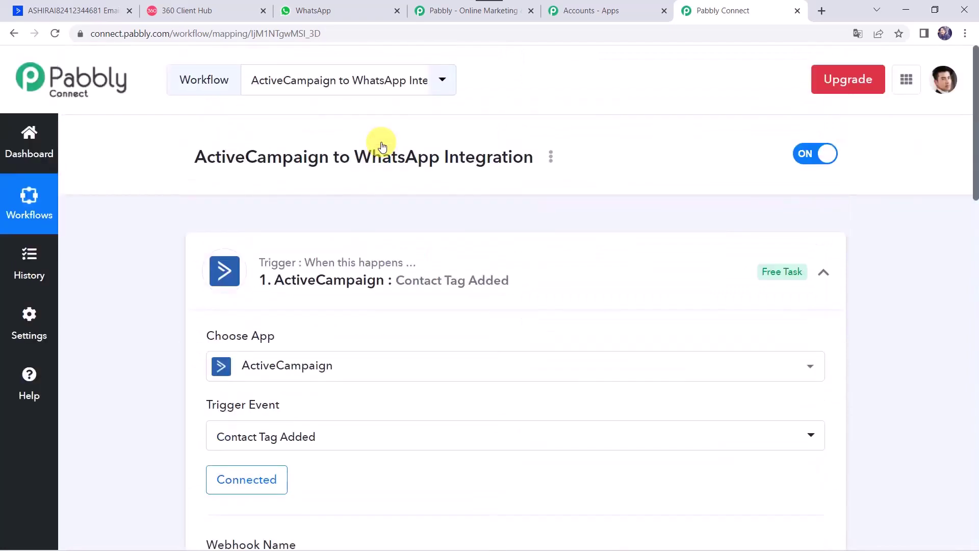
{"action": "left_click", "coordinate": [465, 255]}
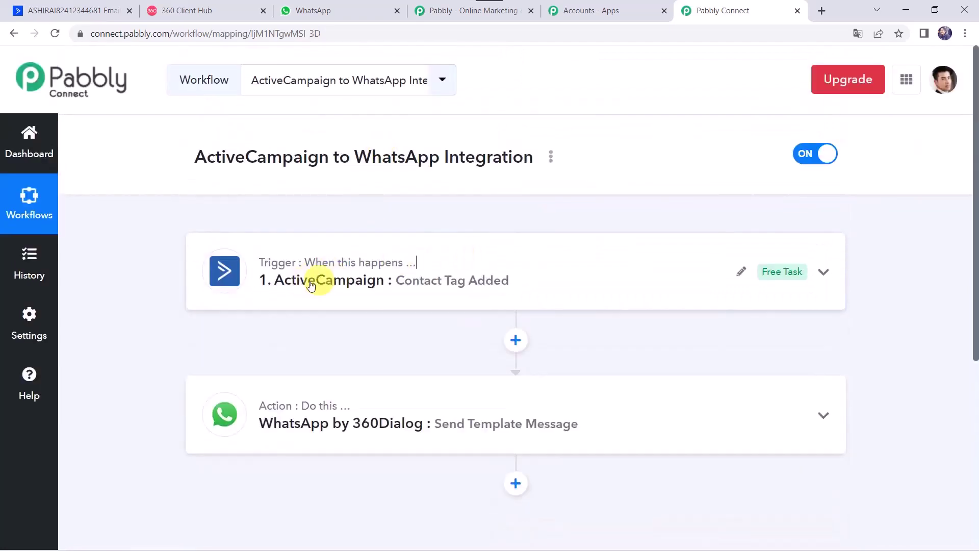
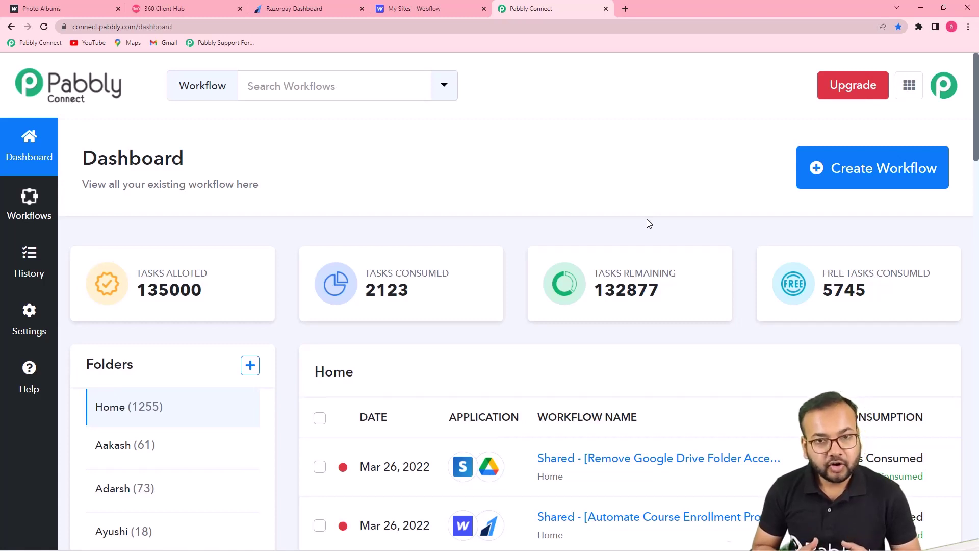
Step: Create a new workflow named 'Take Registrations from Webflow Form and Send Payment links…'
{"action": "left_click", "coordinate": [882, 181]}
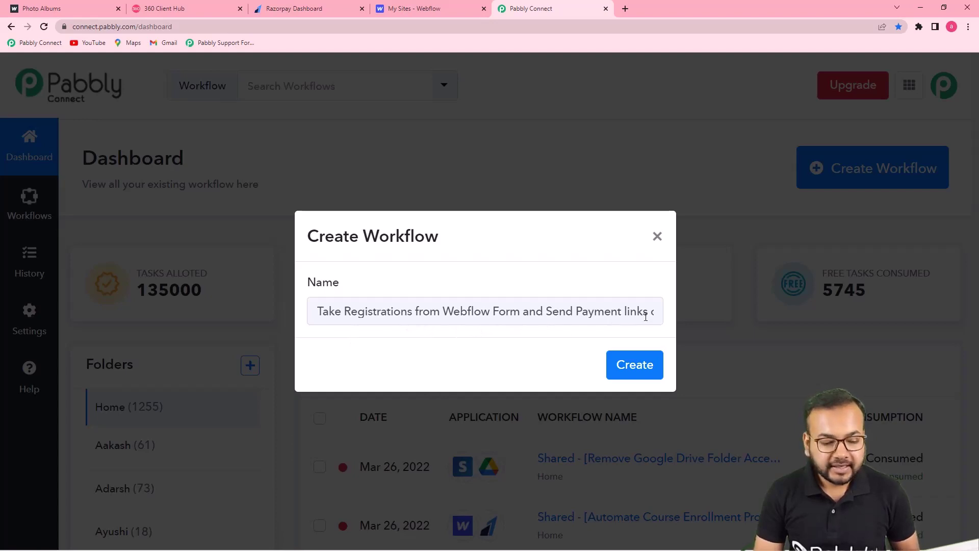
{"action": "left_click", "coordinate": [634, 365]}
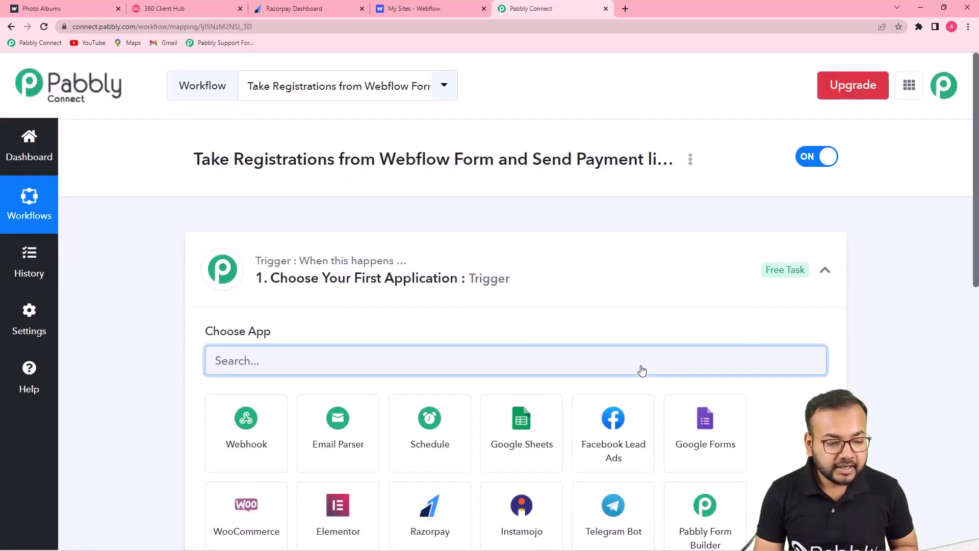
Step: Set the trigger to Webflow's New Form Submission and copy its webhook URL to start listening
{"action": "left_click", "coordinate": [825, 270]}
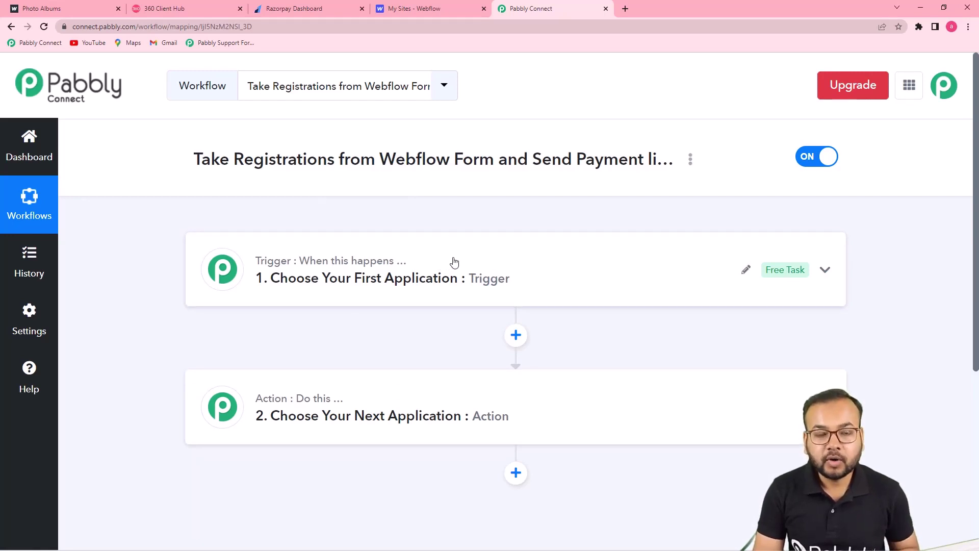
{"action": "left_click", "coordinate": [470, 282]}
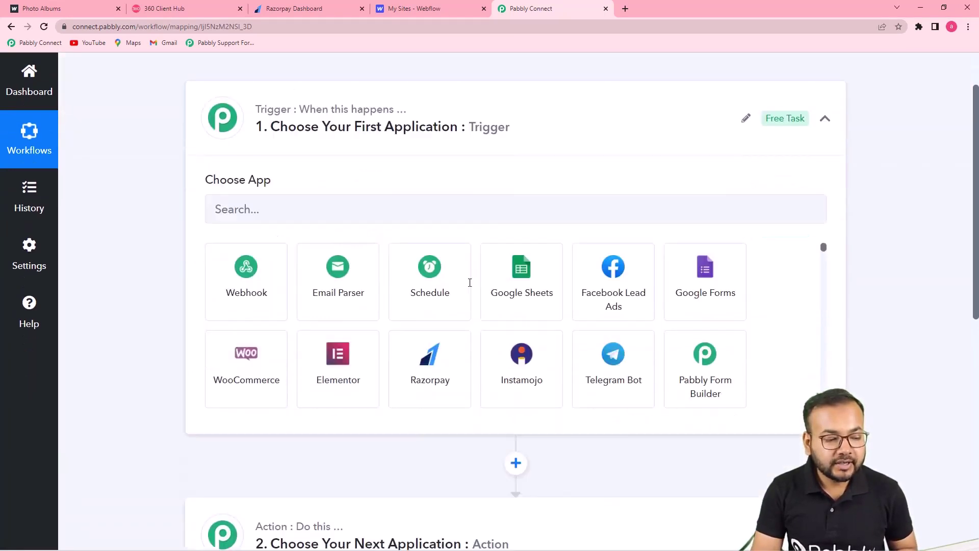
{"action": "left_click", "coordinate": [344, 206]}
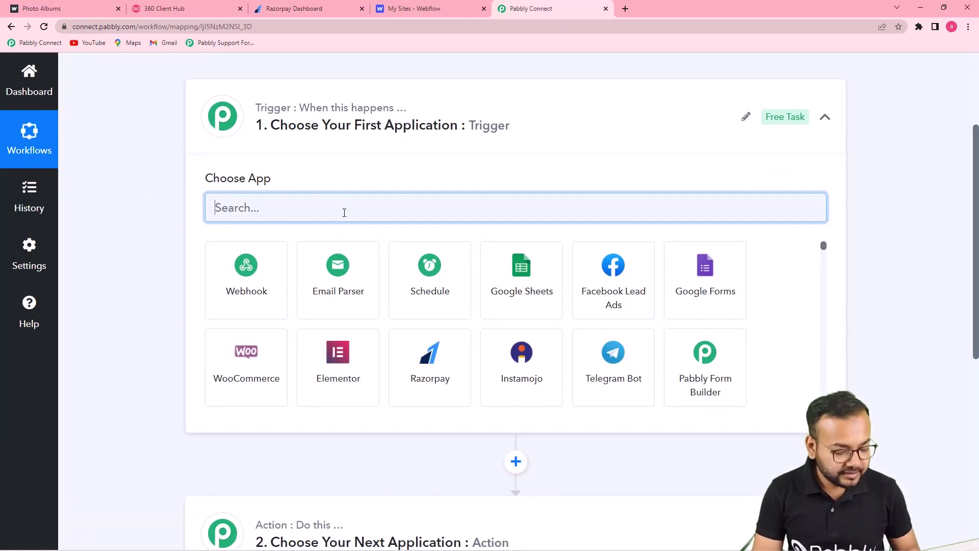
{"action": "type", "text": "web"}
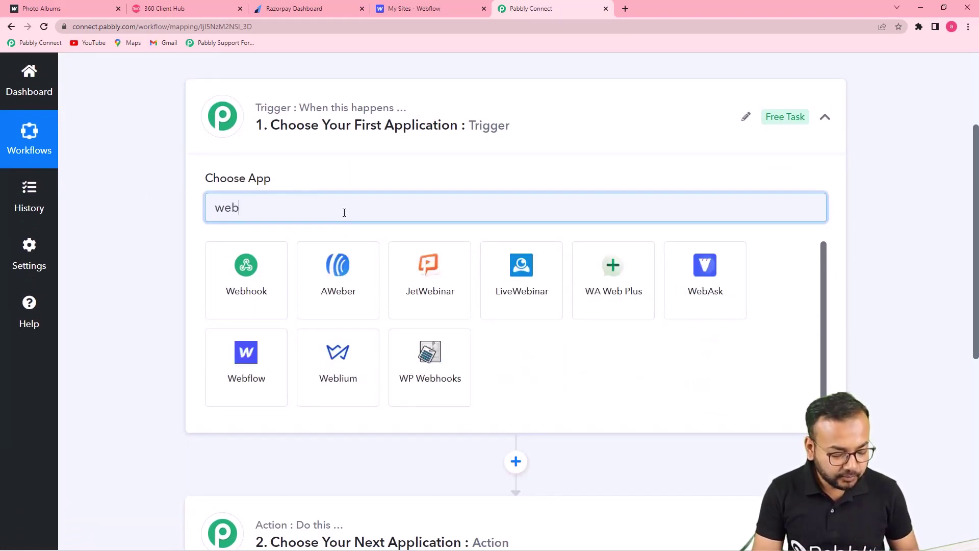
{"action": "type", "text": "fl"}
{"action": "left_click", "coordinate": [259, 289]}
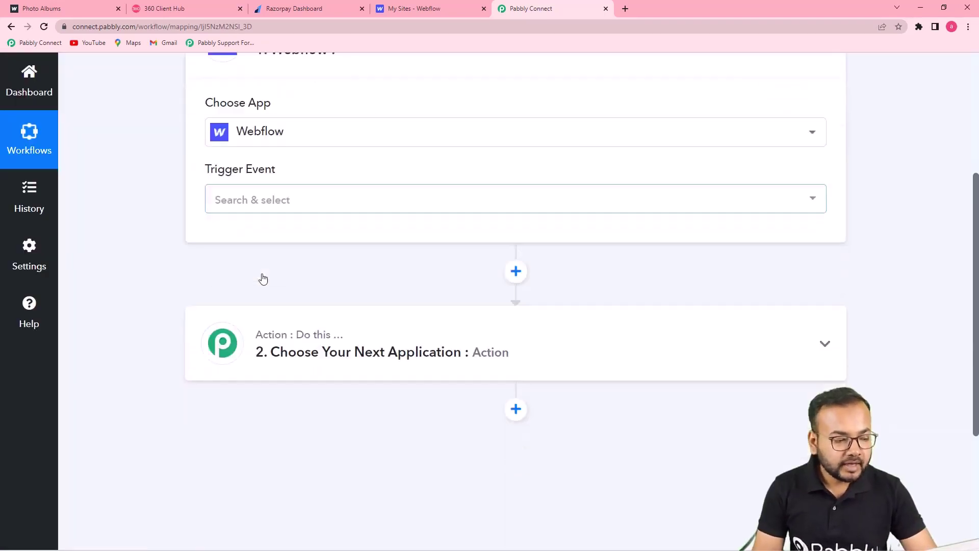
{"action": "left_click", "coordinate": [414, 173]}
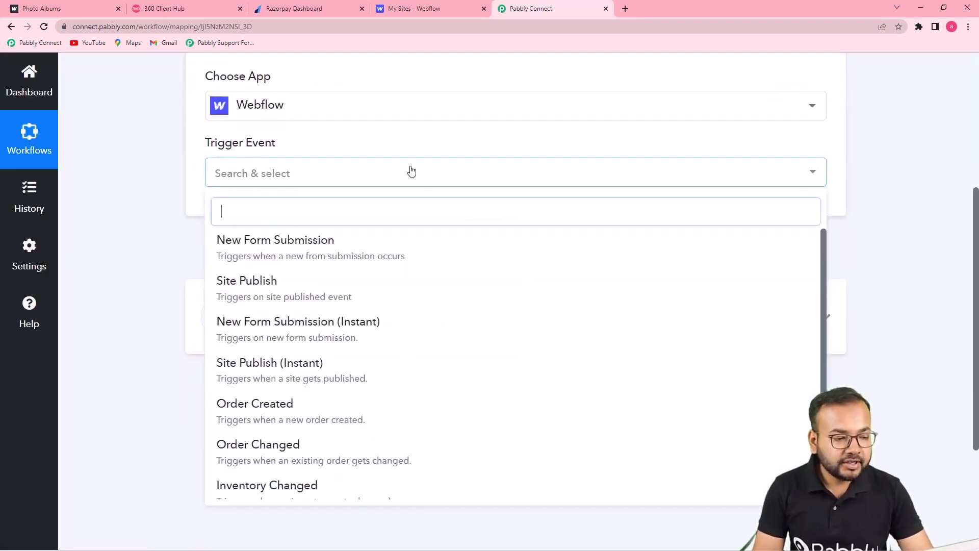
{"action": "left_click", "coordinate": [312, 259]}
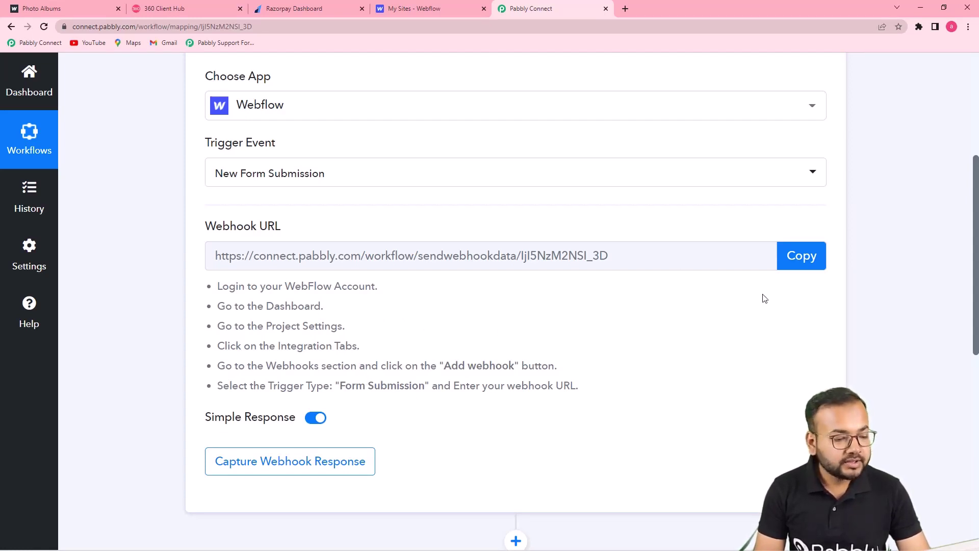
{"action": "left_click", "coordinate": [800, 257]}
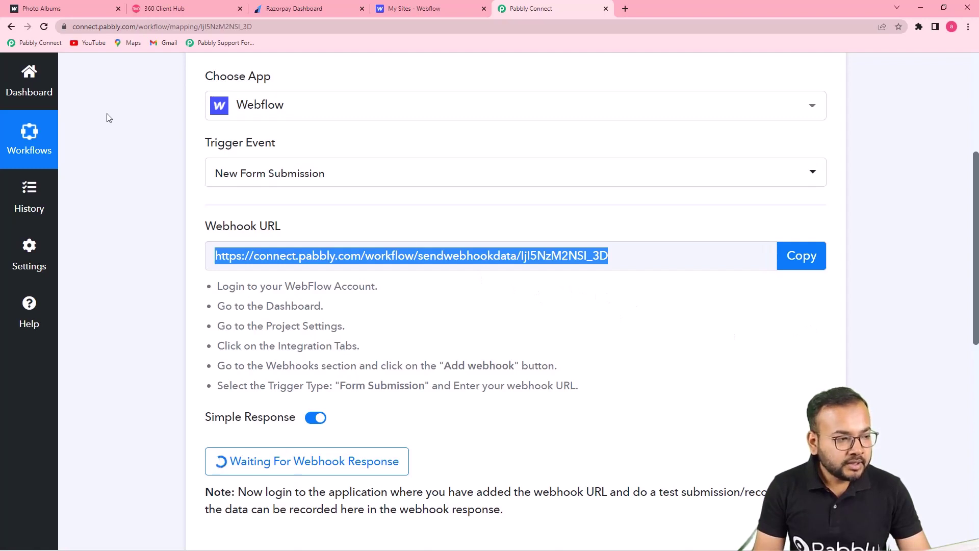
{"action": "left_click", "coordinate": [81, 4]}
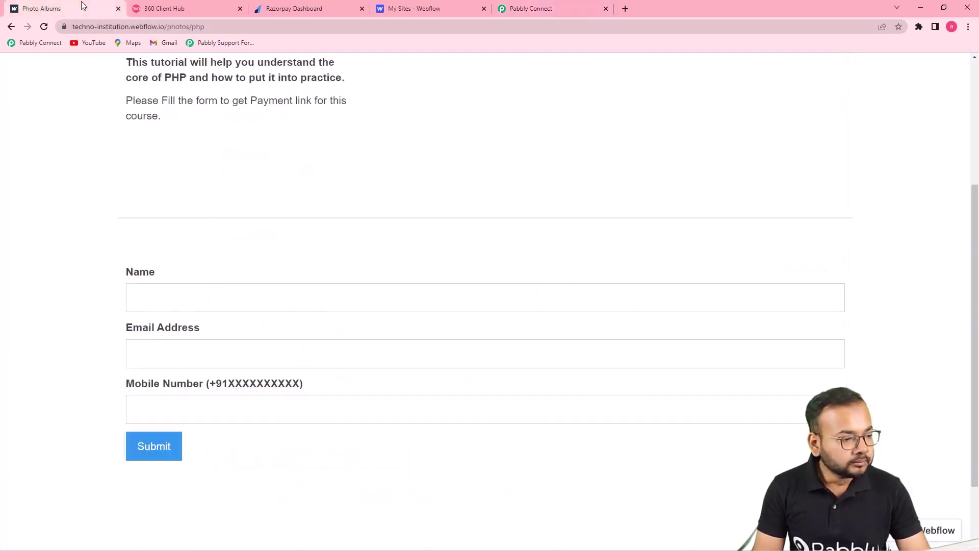
Step: Scroll through the live PHP course registration form, then go back to the Webflow sites dashboard
{"action": "left_click", "coordinate": [451, 24]}
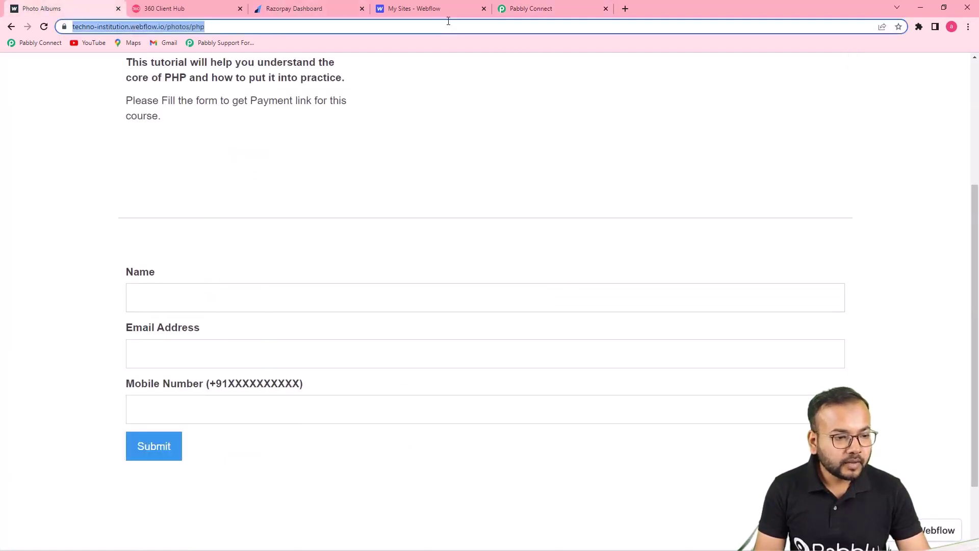
{"action": "left_click", "coordinate": [456, 6]}
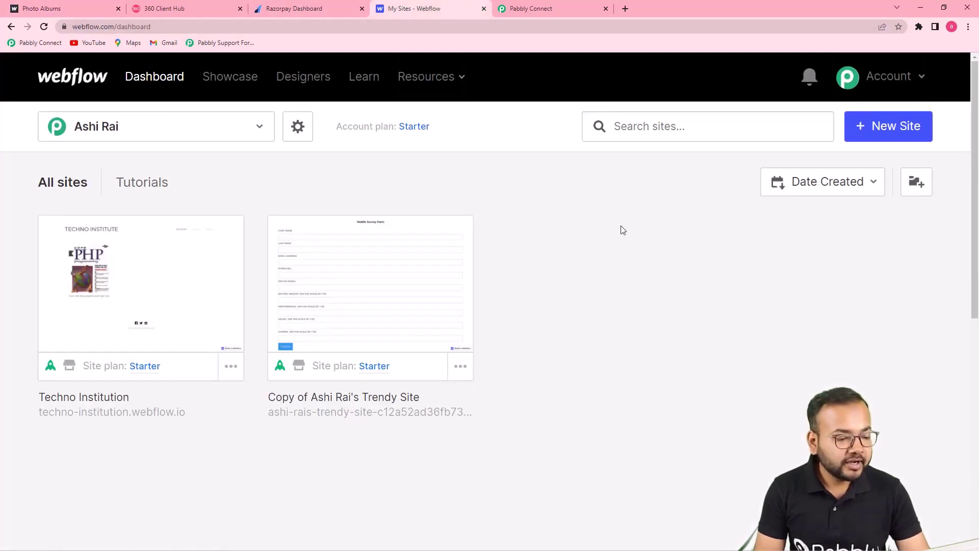
{"action": "mouse_move", "coordinate": [150, 273]}
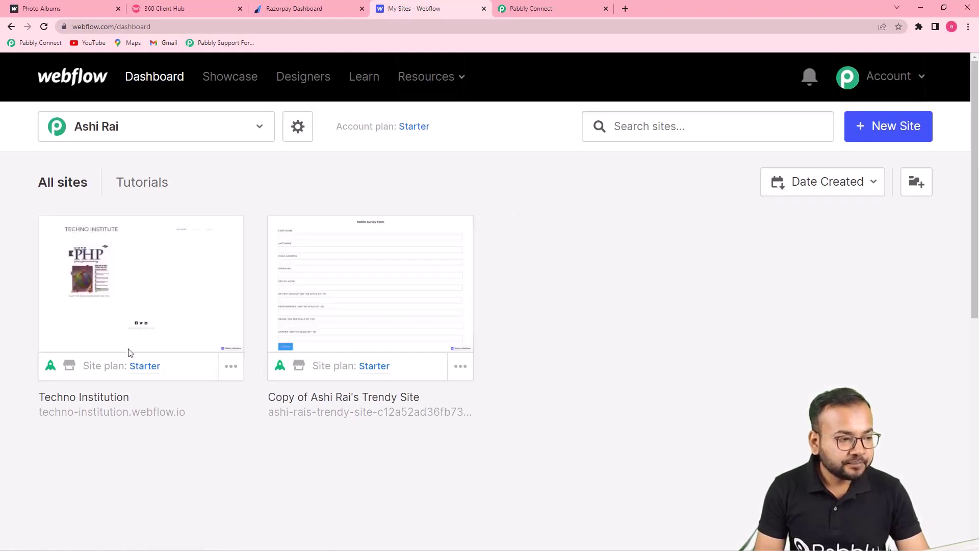
{"action": "left_click", "coordinate": [63, 10]}
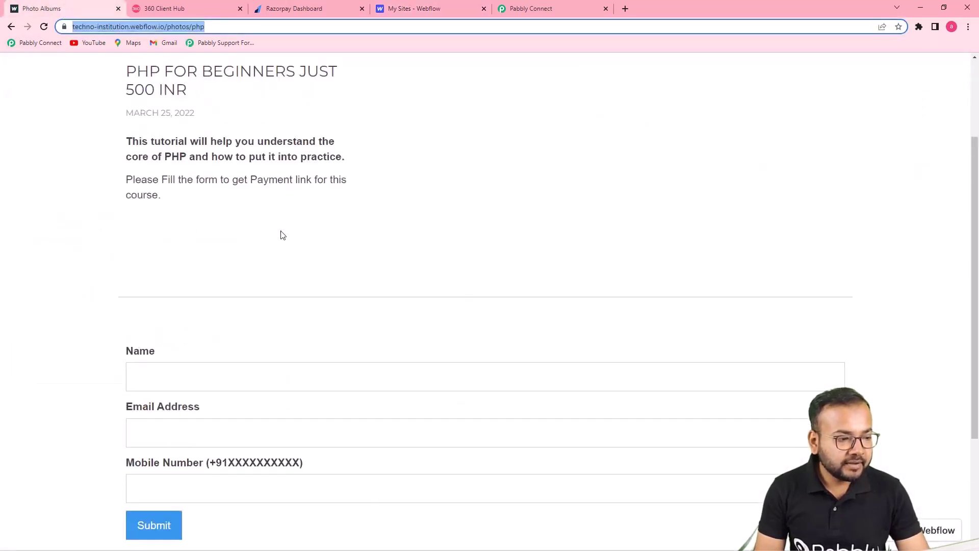
{"action": "scroll", "coordinate": [283, 235], "scroll_direction": "up", "scroll_amount": 3}
{"action": "left_click", "coordinate": [99, 139]}
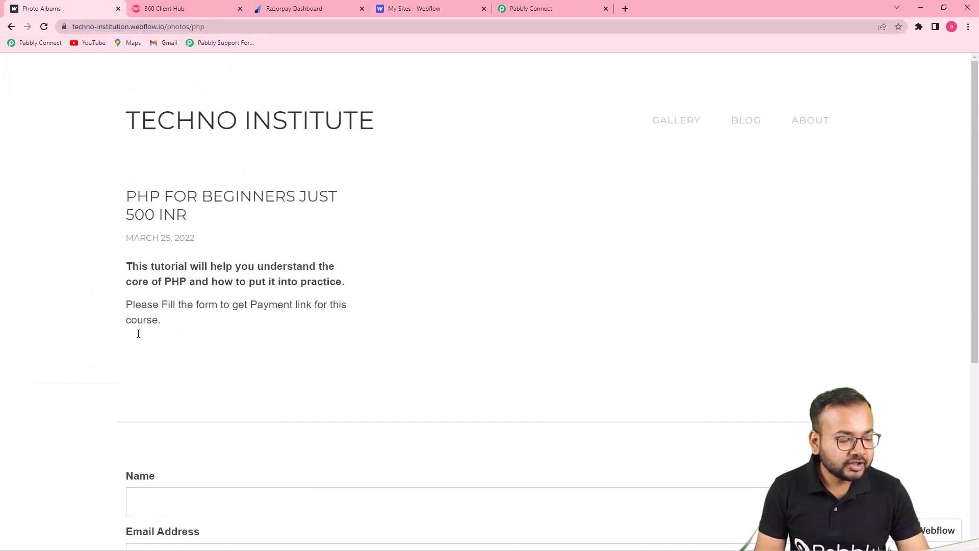
{"action": "scroll", "coordinate": [138, 333], "scroll_direction": "down", "scroll_amount": 3}
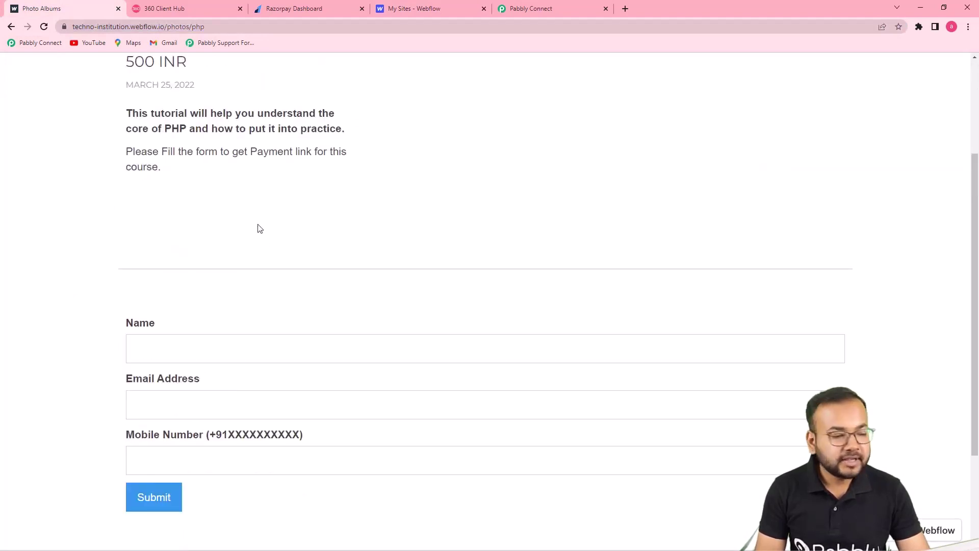
{"action": "left_click", "coordinate": [422, 4]}
{"action": "mouse_move", "coordinate": [175, 277]}
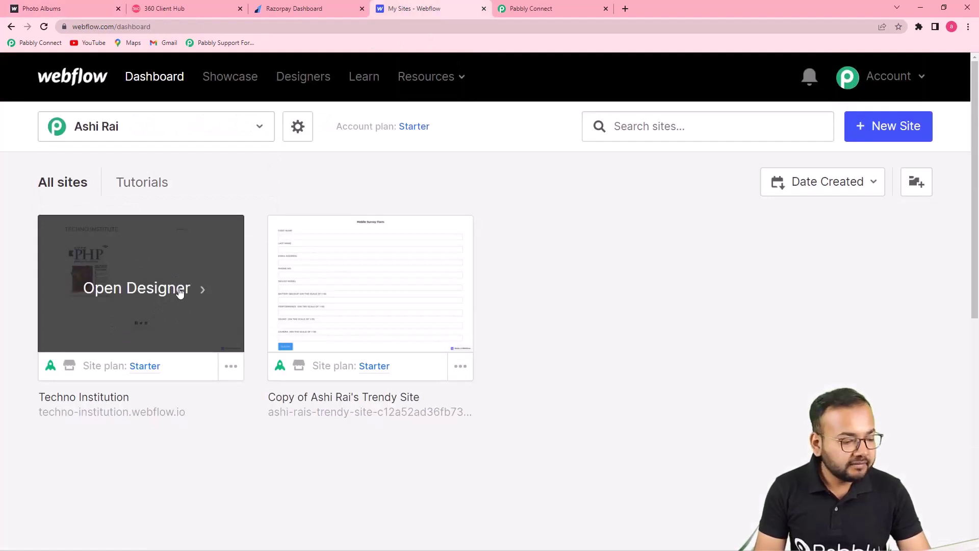
Step: Open the Techno Institution site's Integrations settings and start adding a webhook
{"action": "left_click", "coordinate": [234, 368]}
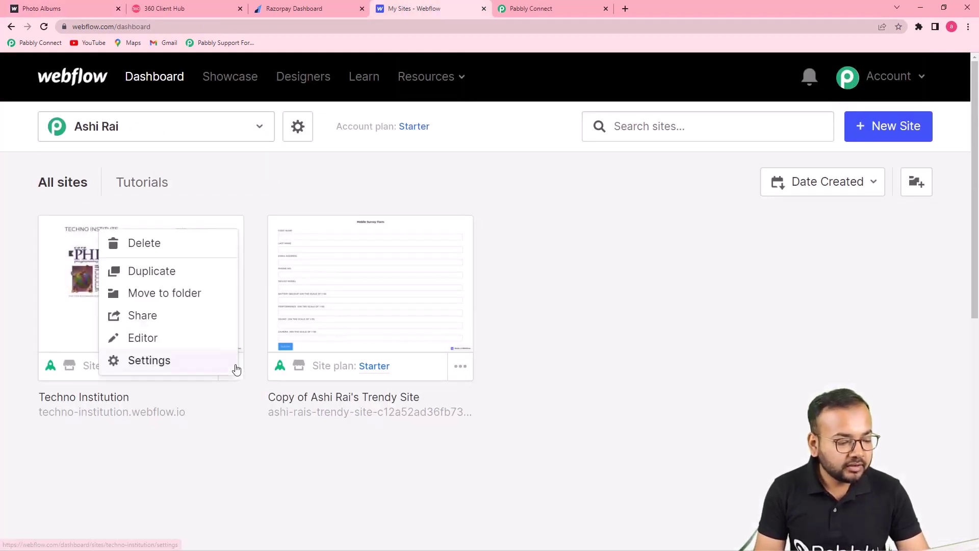
{"action": "left_click", "coordinate": [145, 362]}
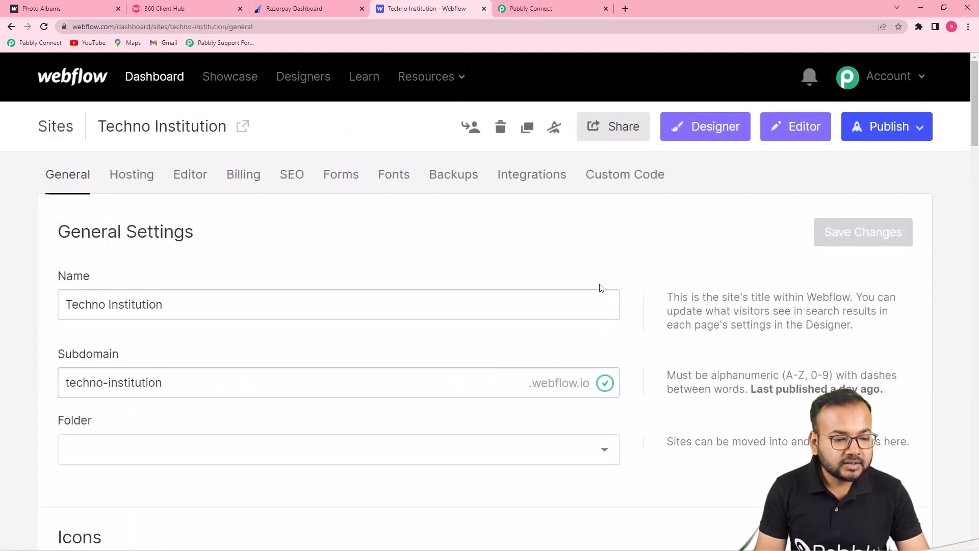
{"action": "left_click", "coordinate": [524, 183]}
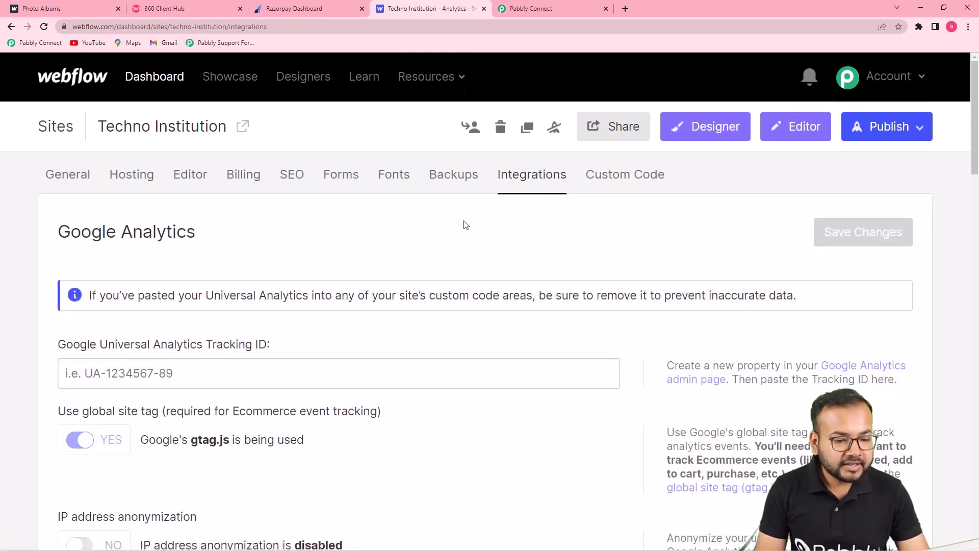
{"action": "scroll", "coordinate": [464, 224], "scroll_direction": "down", "scroll_amount": 12}
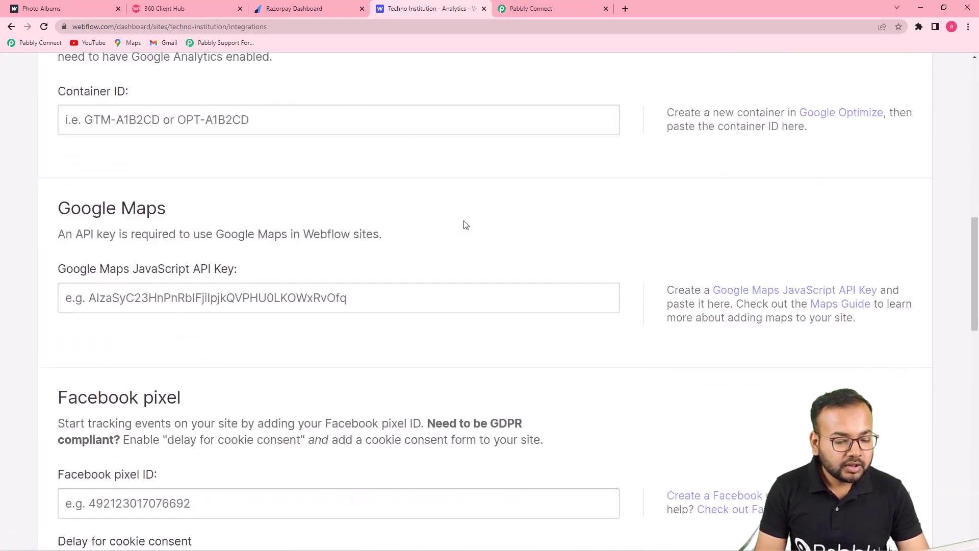
{"action": "scroll", "coordinate": [465, 224], "scroll_direction": "down", "scroll_amount": 15}
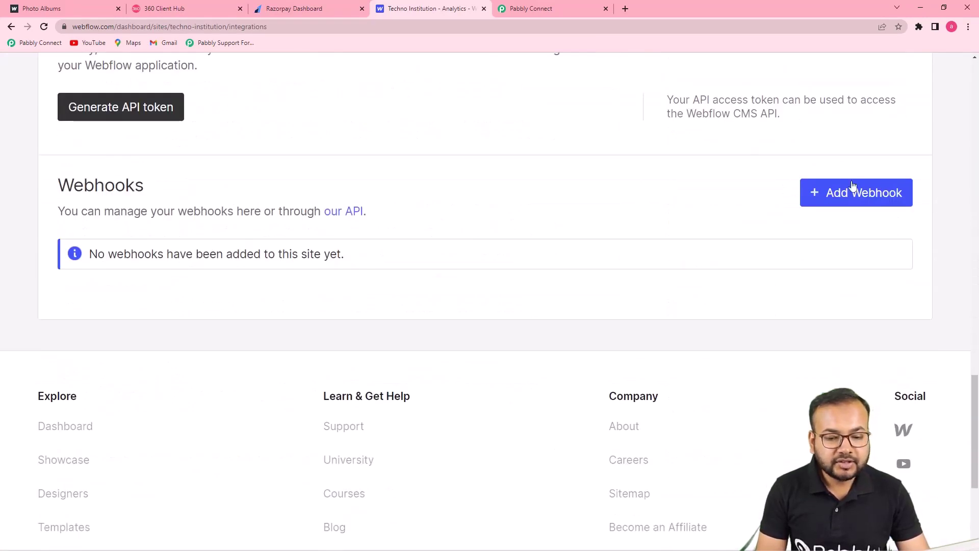
{"action": "left_click", "coordinate": [837, 199]}
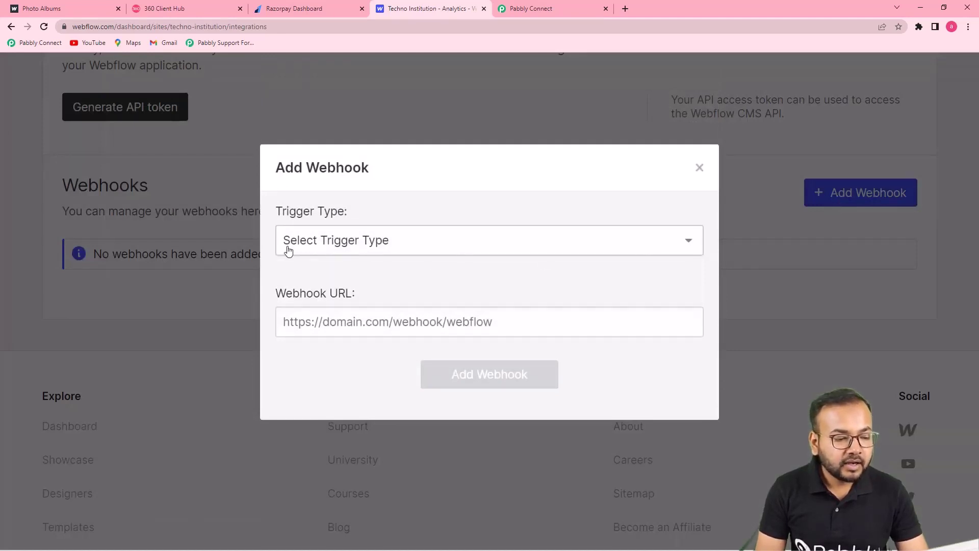
Step: Save a Form submission webhook pointing to the pasted Pabbly Connect webhook URL
{"action": "left_click", "coordinate": [541, 8]}
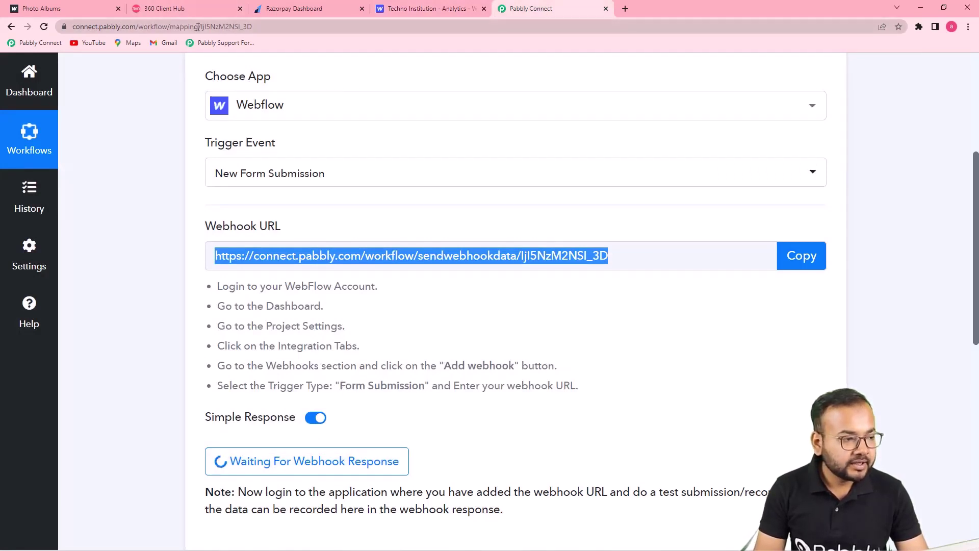
{"action": "left_click", "coordinate": [424, 9]}
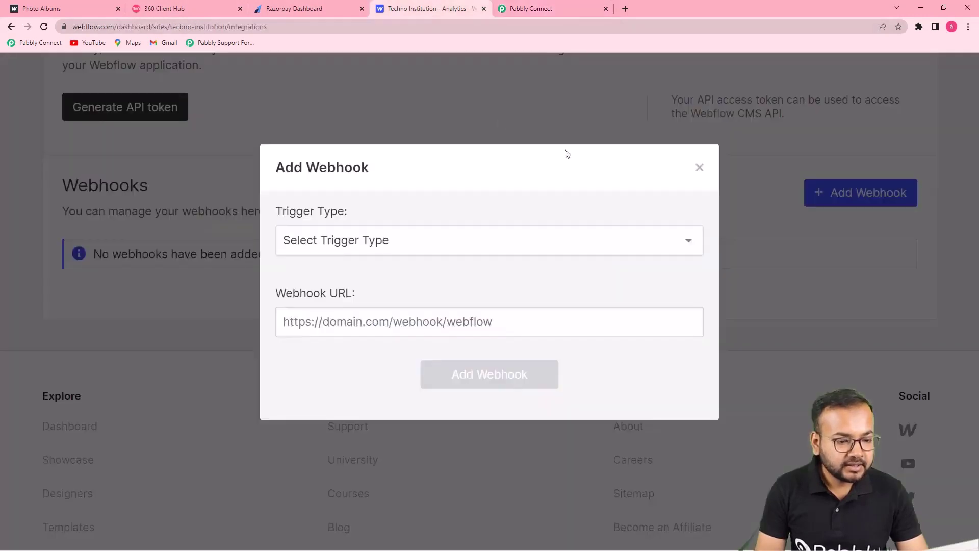
{"action": "left_click", "coordinate": [638, 248]}
{"action": "left_click", "coordinate": [402, 282]}
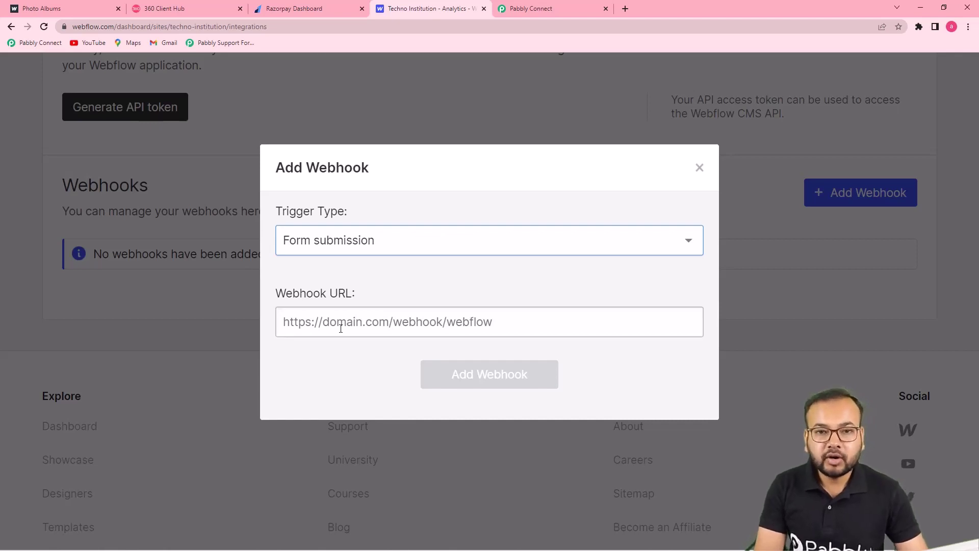
{"action": "left_click", "coordinate": [341, 328]}
{"action": "right_click", "coordinate": [342, 330]}
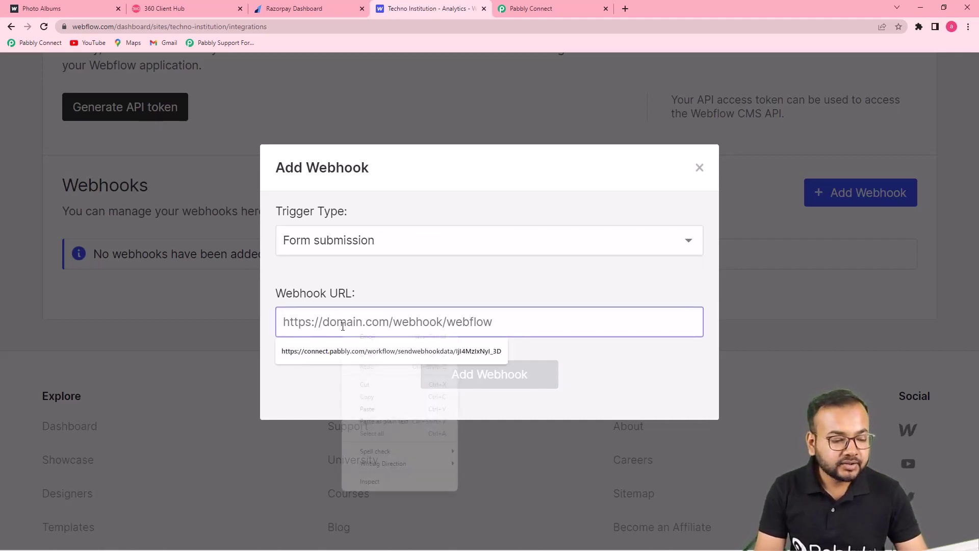
{"action": "left_click", "coordinate": [366, 411]}
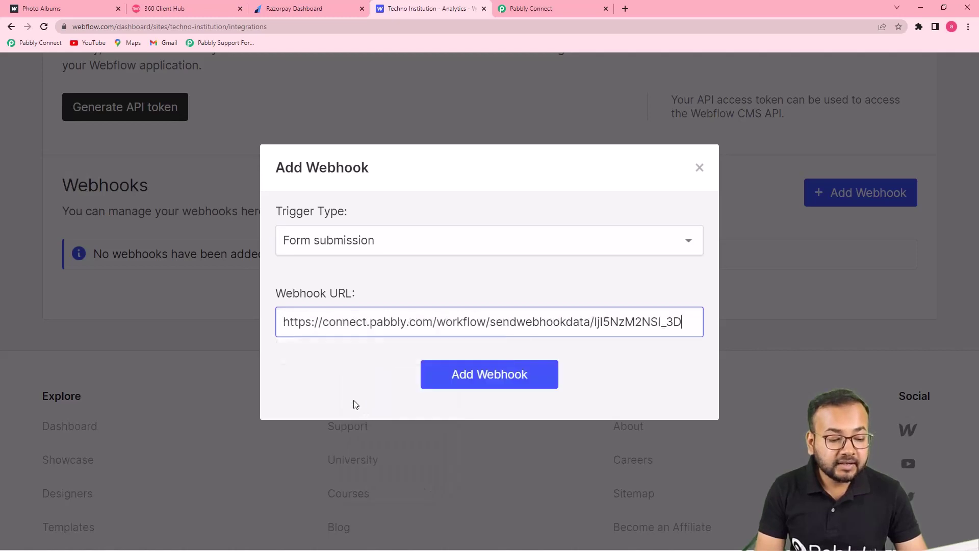
{"action": "left_click", "coordinate": [486, 372]}
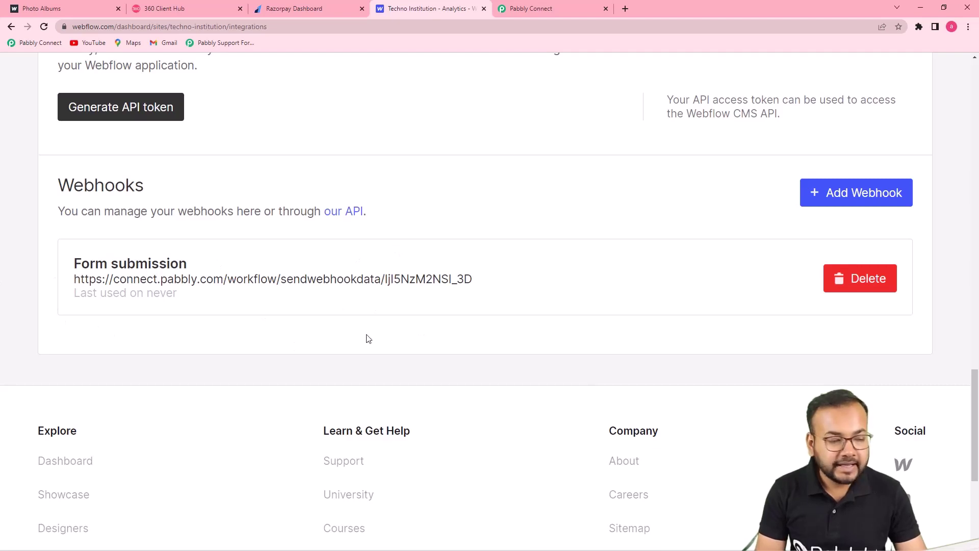
{"action": "left_click", "coordinate": [528, 5]}
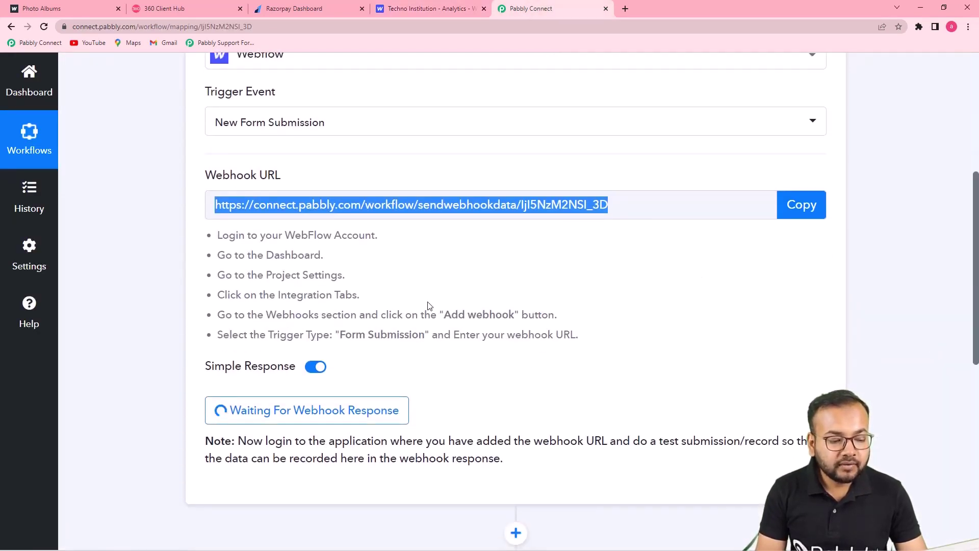
Step: Leave the Pabbly webhook step waiting and view the Webflow Webhooks list with the Form submission entry
{"action": "scroll", "coordinate": [418, 396], "scroll_direction": "down", "scroll_amount": 2}
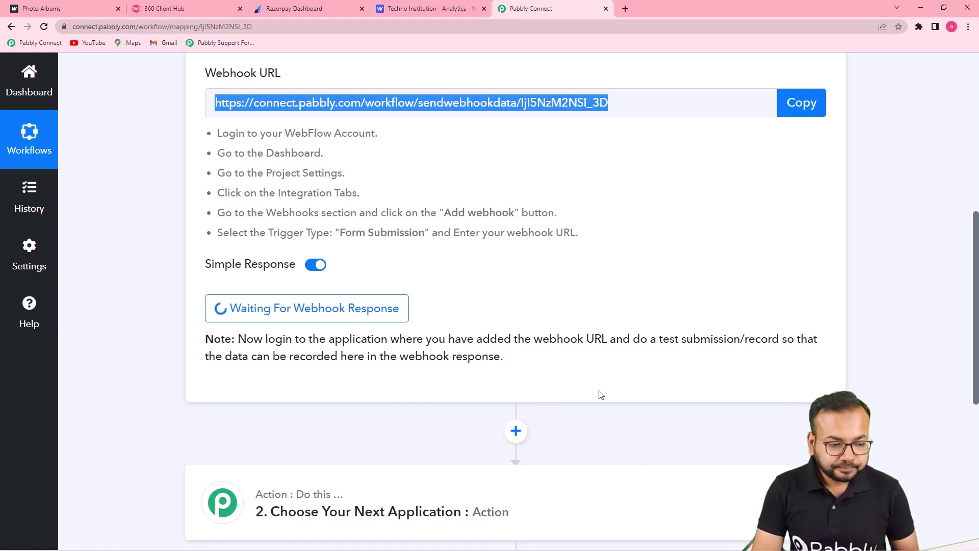
{"action": "left_click", "coordinate": [428, 10]}
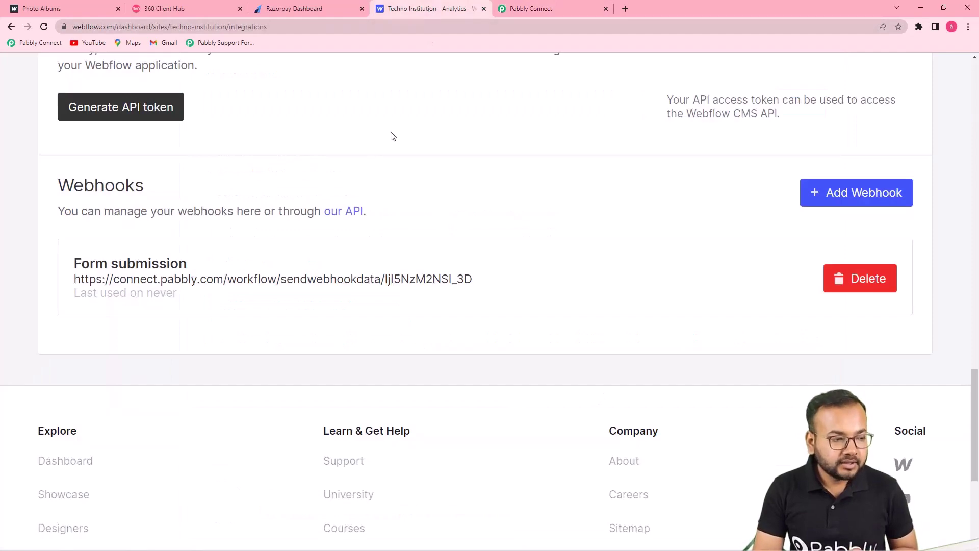
Step: Turn on the Techno Institution site's read-only share link and copy it
{"action": "scroll", "coordinate": [357, 256], "scroll_direction": "up", "scroll_amount": 7}
{"action": "scroll", "coordinate": [358, 254], "scroll_direction": "up", "scroll_amount": 18}
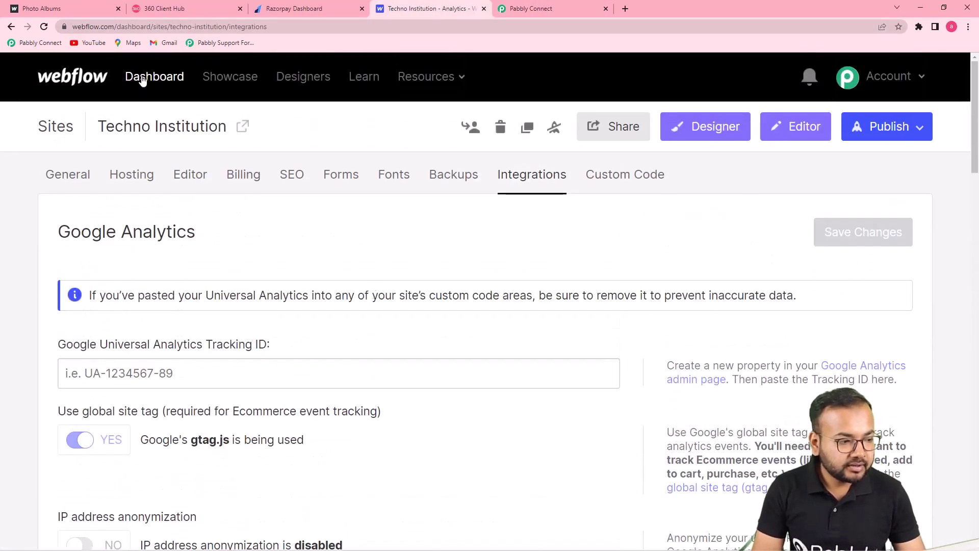
{"action": "left_click", "coordinate": [137, 78]}
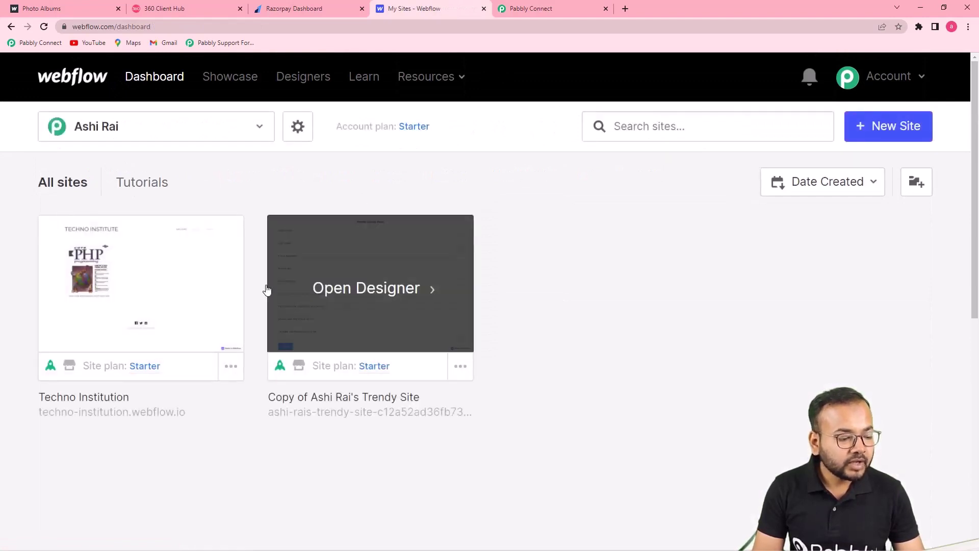
{"action": "left_click", "coordinate": [230, 367]}
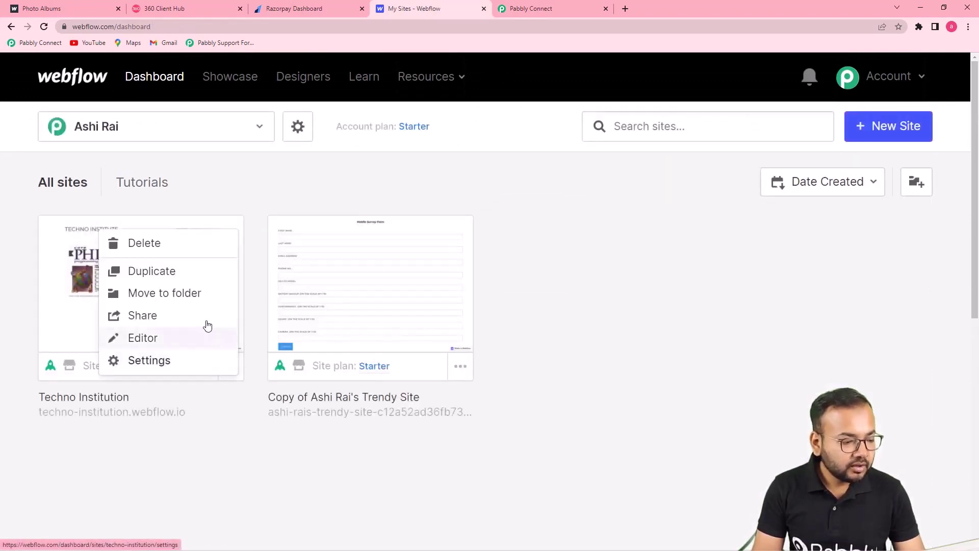
{"action": "left_click", "coordinate": [150, 317]}
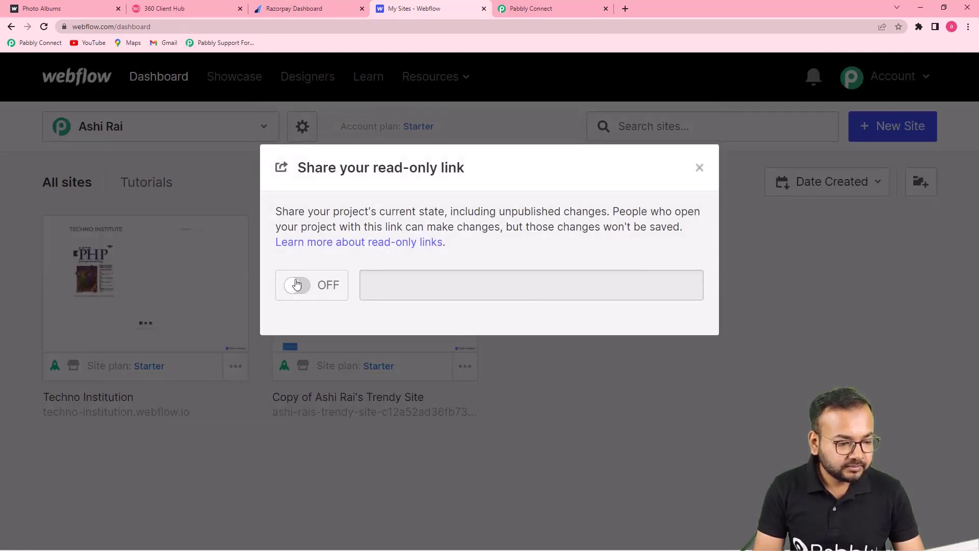
{"action": "left_click", "coordinate": [297, 285]}
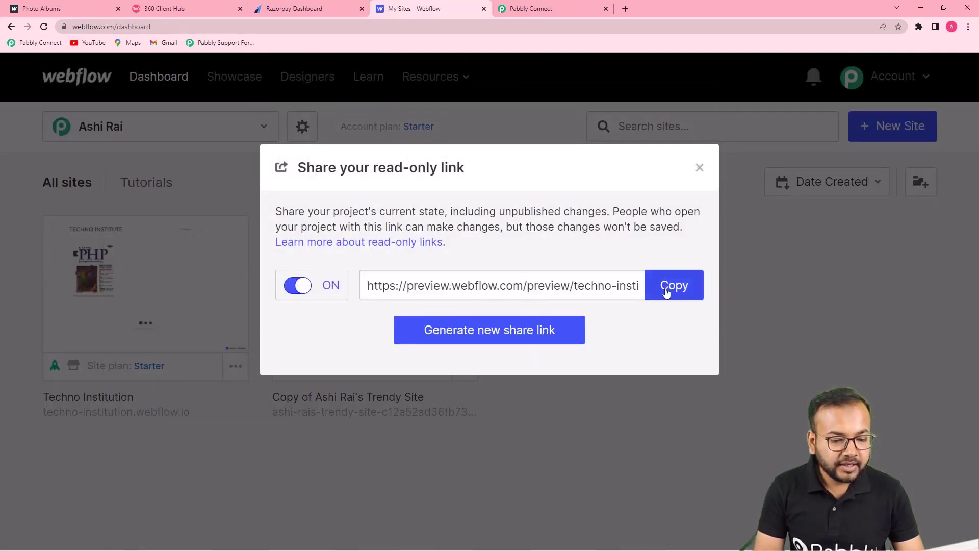
{"action": "left_click", "coordinate": [668, 286]}
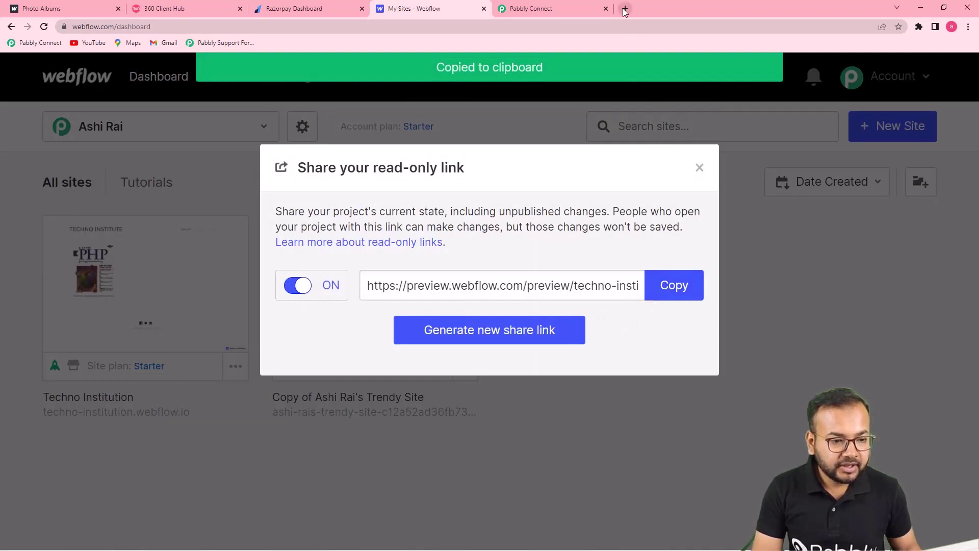
Step: Load the copied preview link in a new browser tab and scroll the home page
{"action": "left_click", "coordinate": [625, 8]}
{"action": "key", "text": "ctrl+v"}
{"action": "key", "text": "Return"}
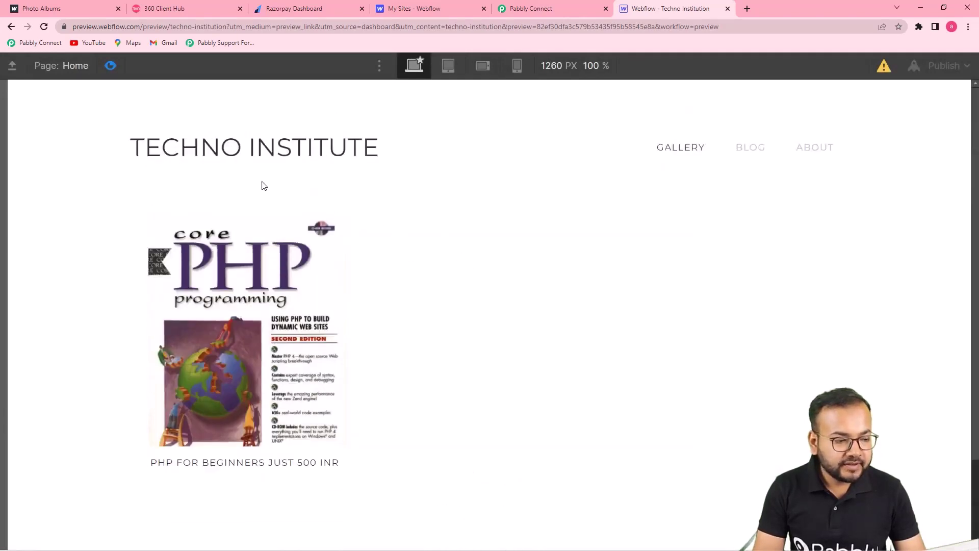
{"action": "scroll", "coordinate": [256, 314], "scroll_direction": "down", "scroll_amount": 2}
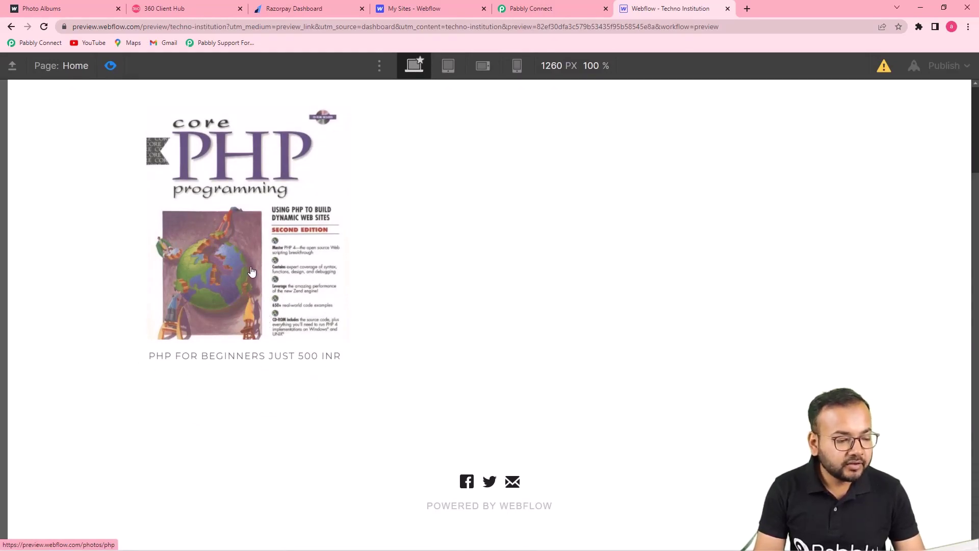
Step: Close the preview and open the PHP for Beginners course page down to its form
{"action": "key", "text": "ctrl+w"}
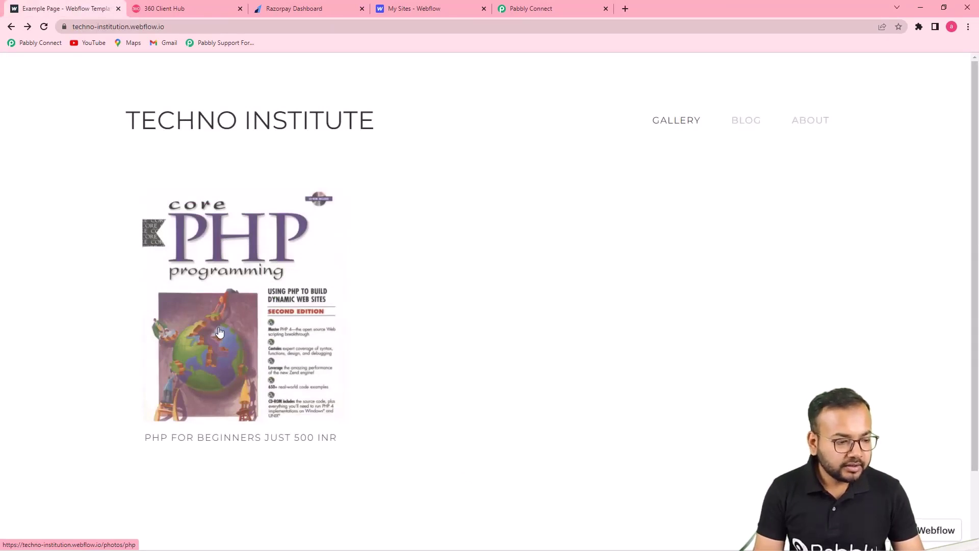
{"action": "left_click", "coordinate": [219, 332]}
{"action": "scroll", "coordinate": [228, 327], "scroll_direction": "down", "scroll_amount": 1}
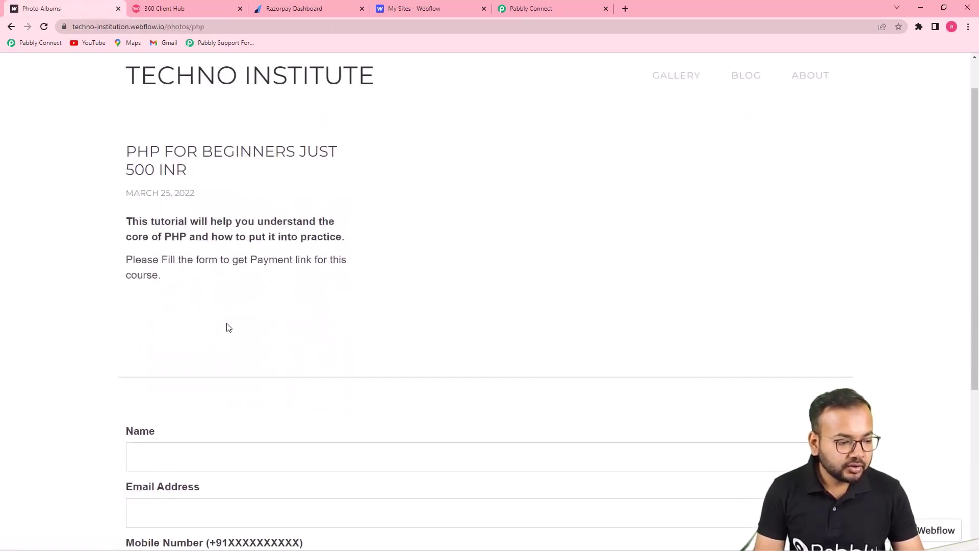
{"action": "scroll", "coordinate": [228, 327], "scroll_direction": "down", "scroll_amount": 1}
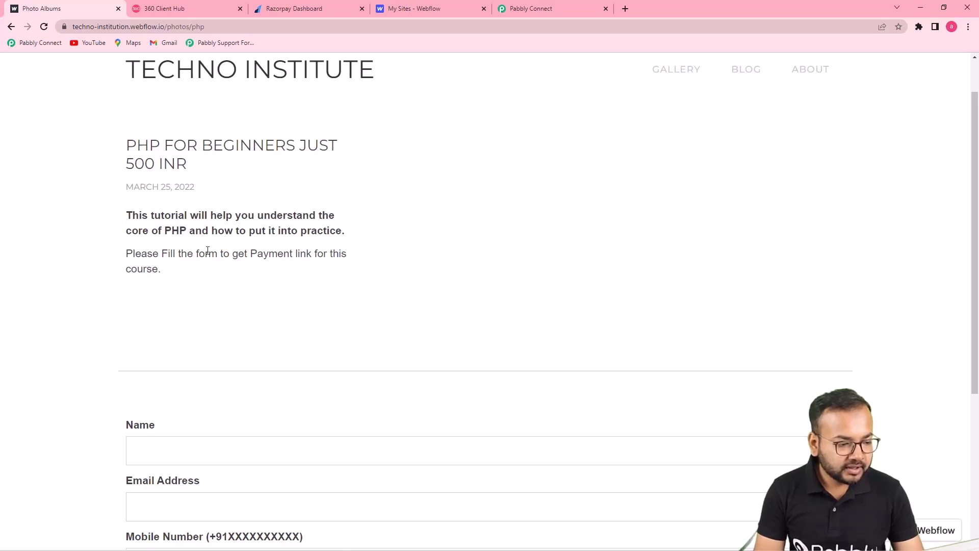
{"action": "scroll", "coordinate": [219, 255], "scroll_direction": "down", "scroll_amount": 2}
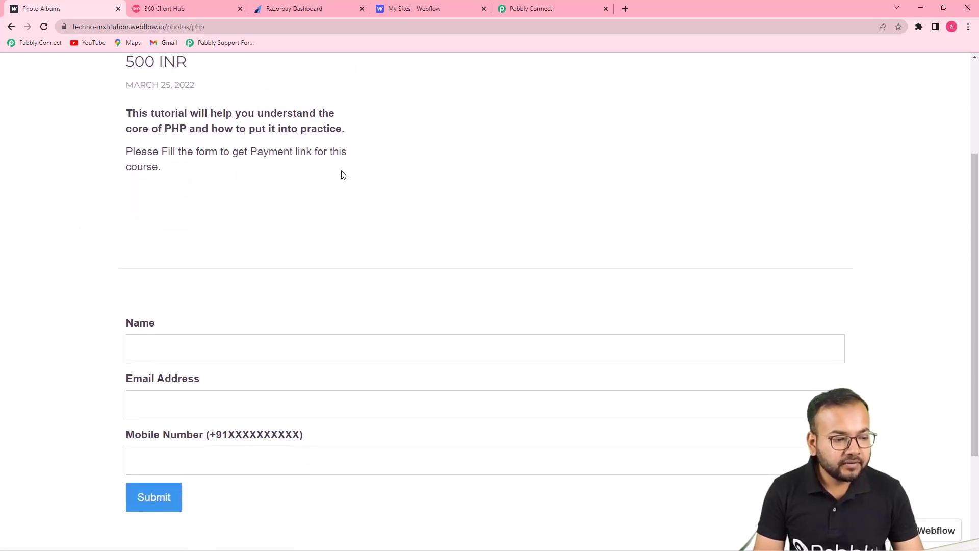
{"action": "scroll", "coordinate": [365, 162], "scroll_direction": "down", "scroll_amount": 2}
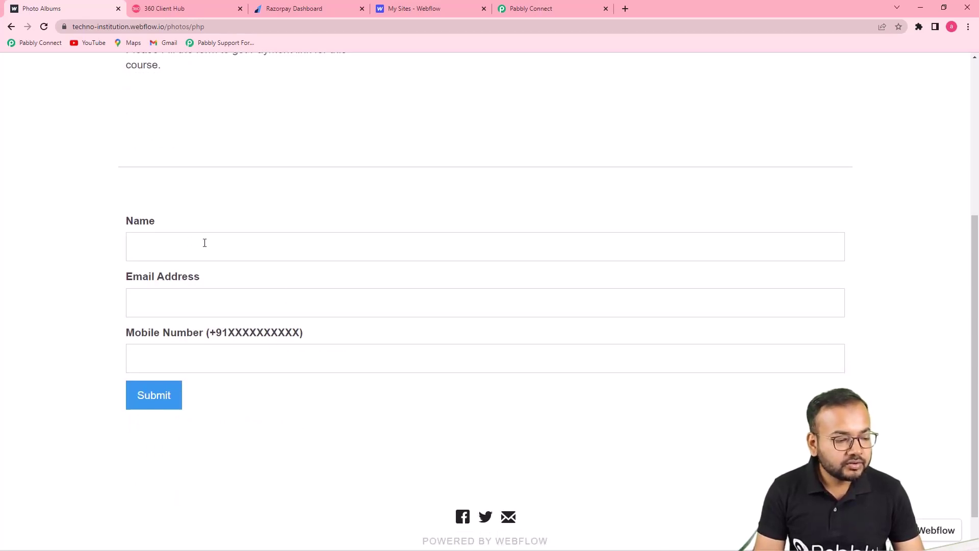
Step: Fill in a saved name, the contact's e-mail and a +91-prefixed mobile number, then submit
{"action": "left_click", "coordinate": [250, 243]}
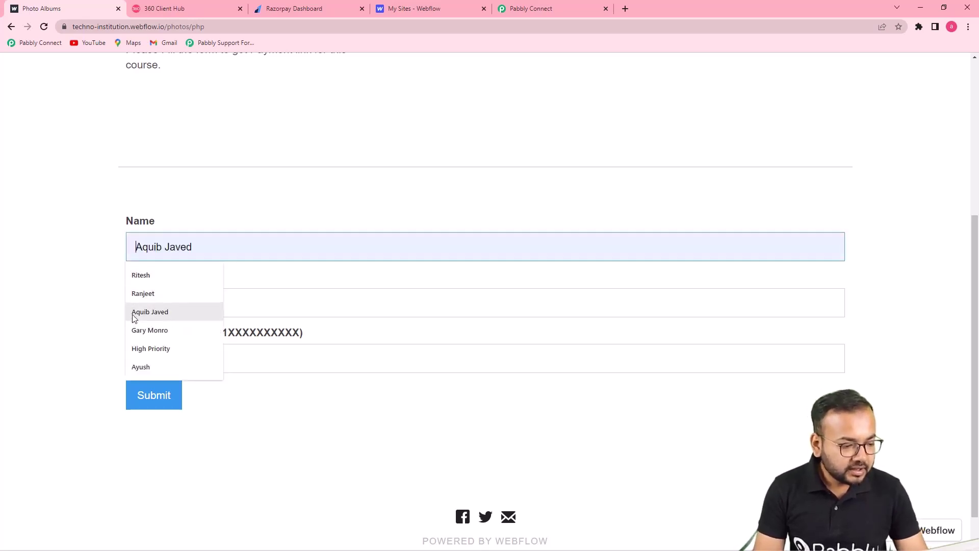
{"action": "left_click", "coordinate": [138, 331]}
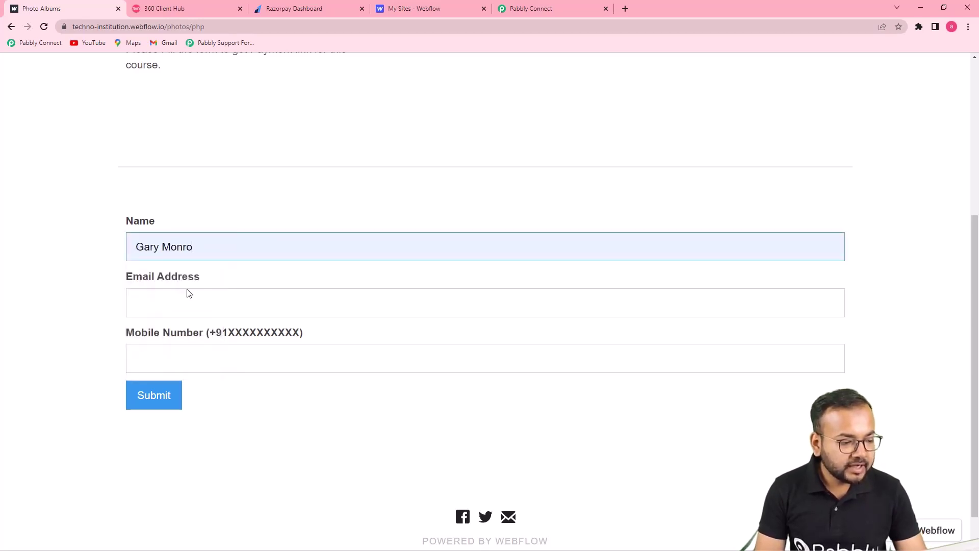
{"action": "left_click", "coordinate": [188, 306]}
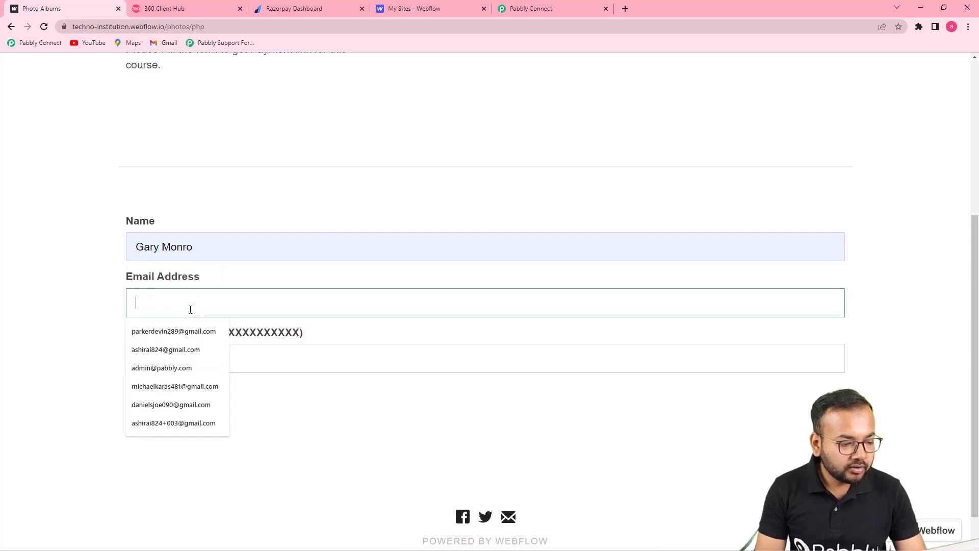
{"action": "left_click", "coordinate": [160, 405]}
{"action": "left_click", "coordinate": [240, 368]}
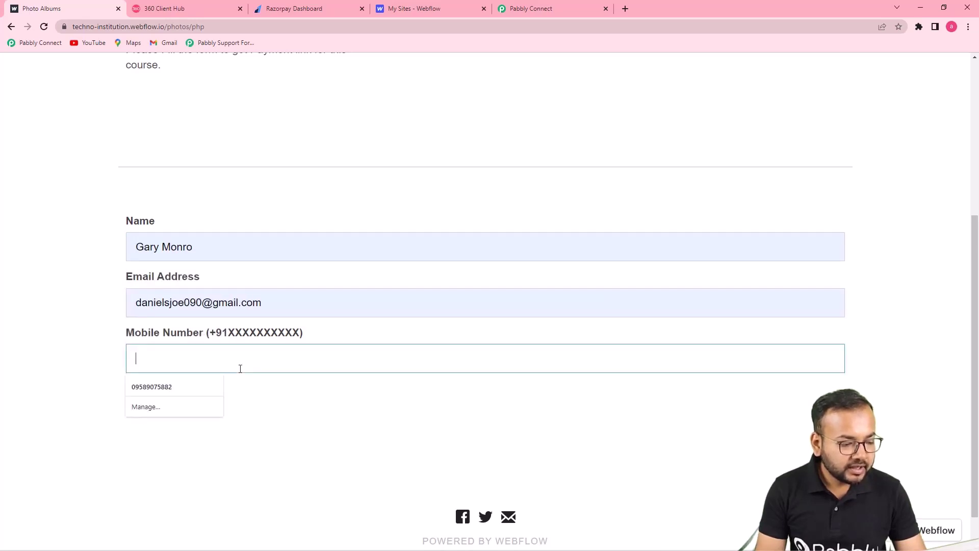
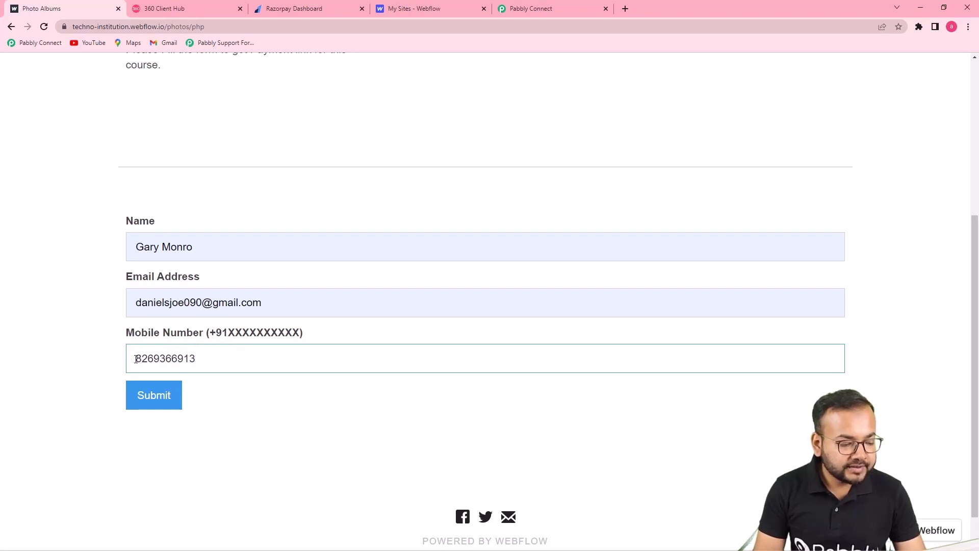
{"action": "key", "text": "Home"}
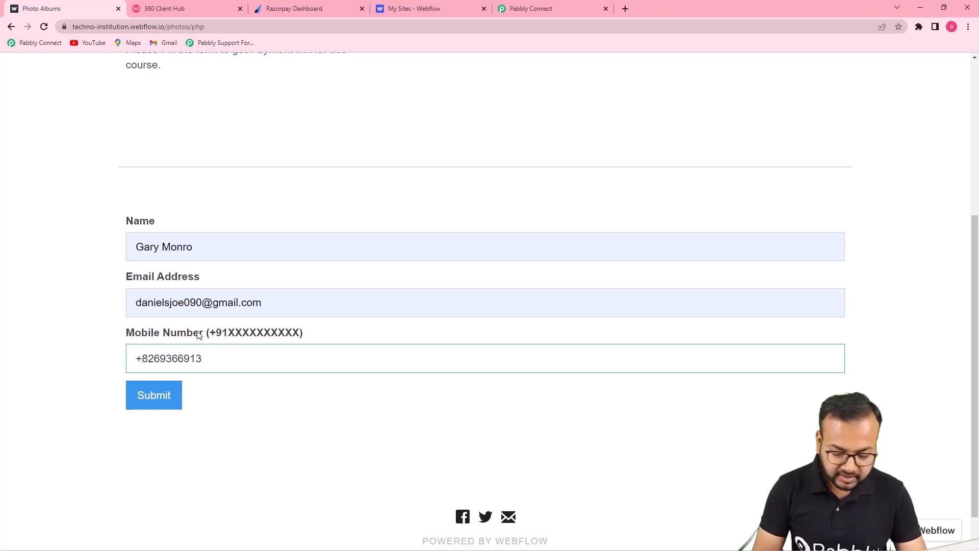
{"action": "left_click", "coordinate": [144, 397]}
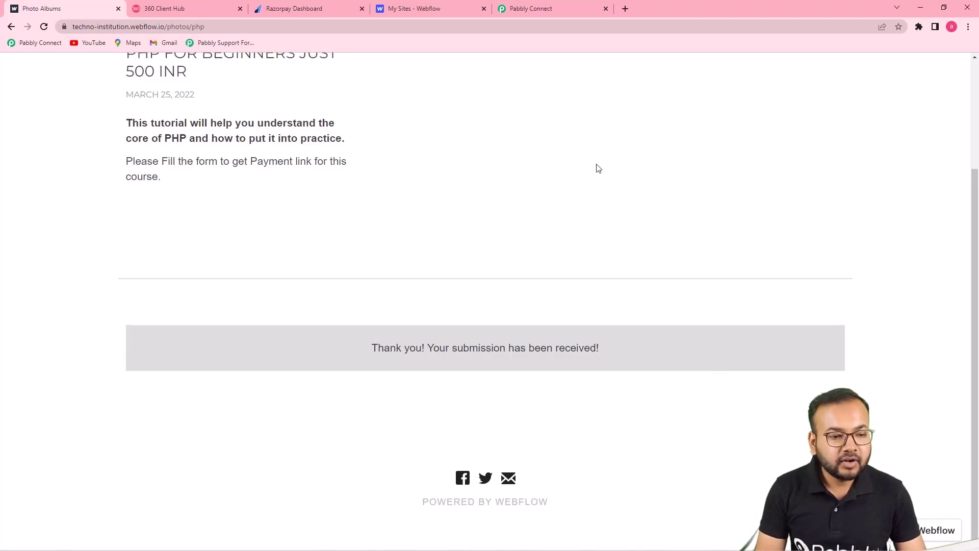
{"action": "left_click", "coordinate": [558, 7]}
Step: Review the captured course name, site, name, email, mobile, timestamp and ID fields, then view Razorpay
{"action": "scroll", "coordinate": [525, 282], "scroll_direction": "down", "scroll_amount": 3}
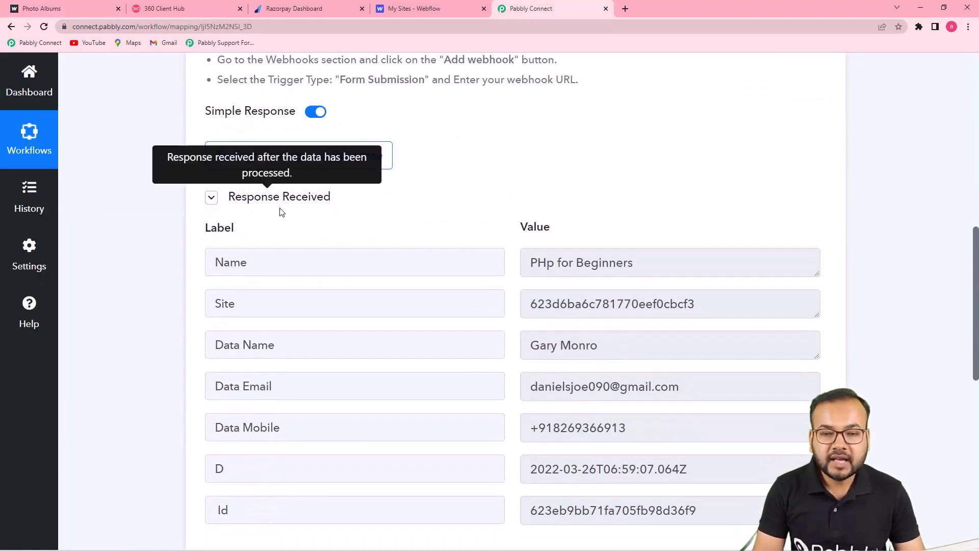
{"action": "scroll", "coordinate": [482, 275], "scroll_direction": "down", "scroll_amount": 1}
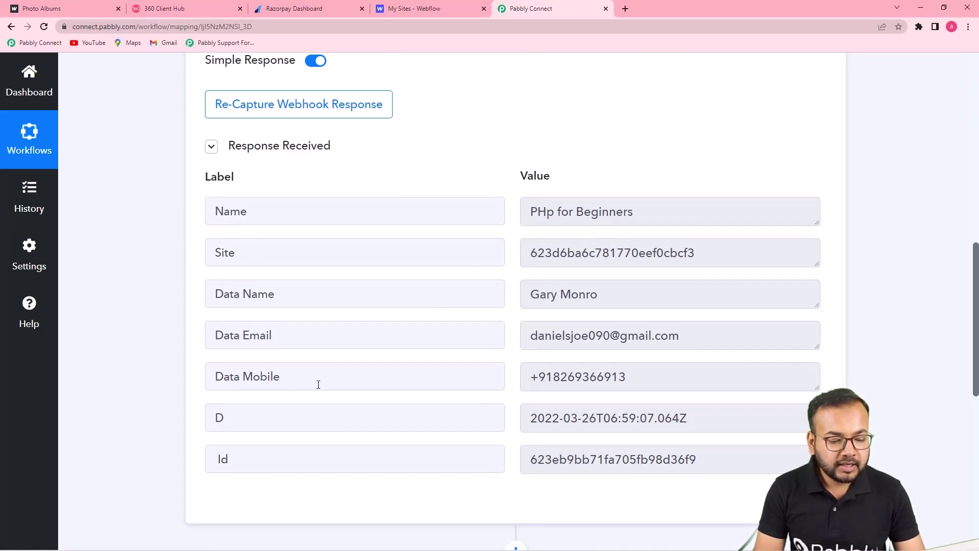
{"action": "scroll", "coordinate": [319, 384], "scroll_direction": "down", "scroll_amount": 3}
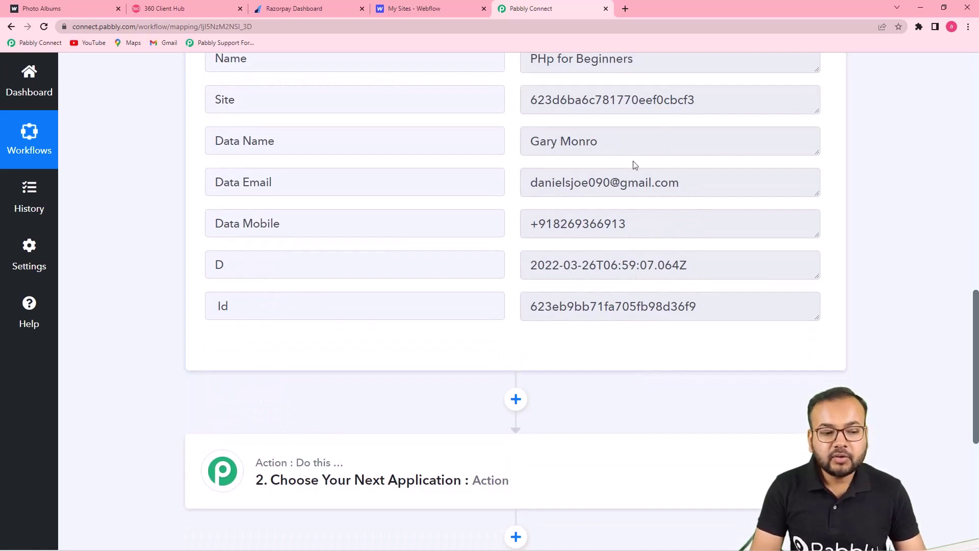
{"action": "scroll", "coordinate": [644, 210], "scroll_direction": "down", "scroll_amount": 3}
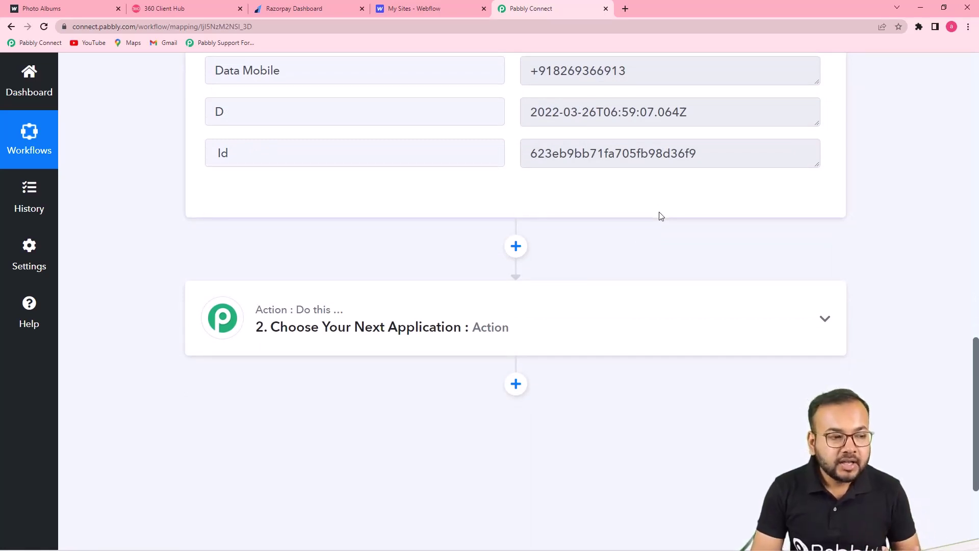
{"action": "left_click", "coordinate": [316, 5]}
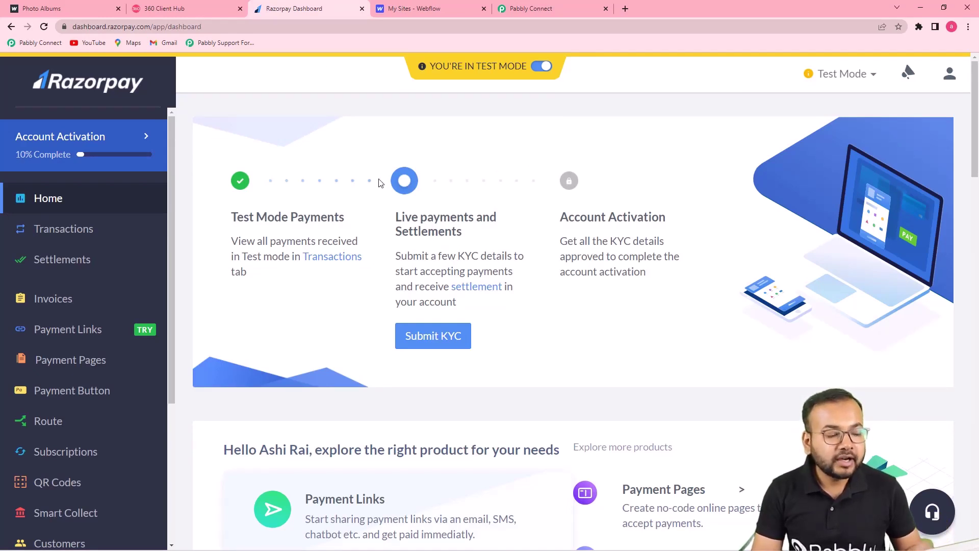
Step: Set the action to Razorpay's Create Payment Link and begin connecting a Razorpay account
{"action": "left_click", "coordinate": [519, 6]}
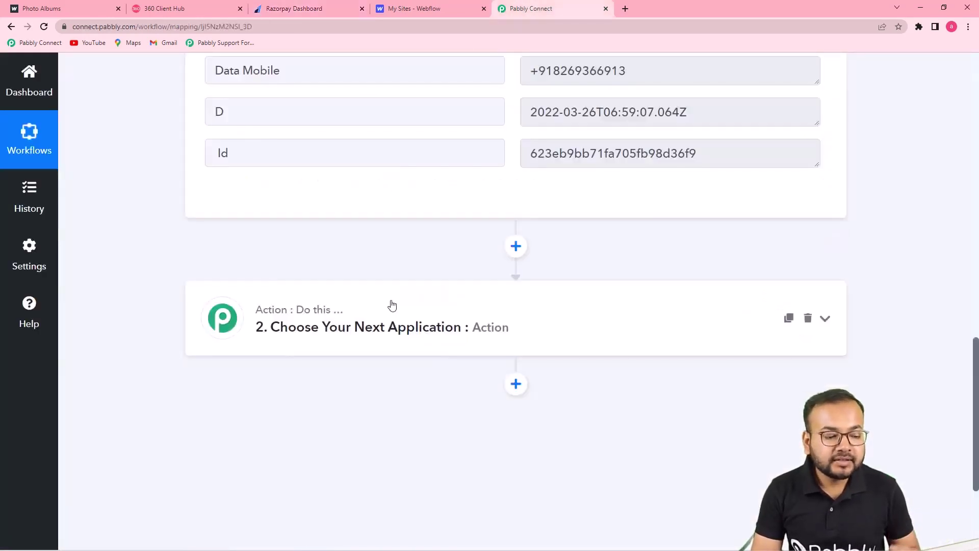
{"action": "left_click", "coordinate": [325, 336]}
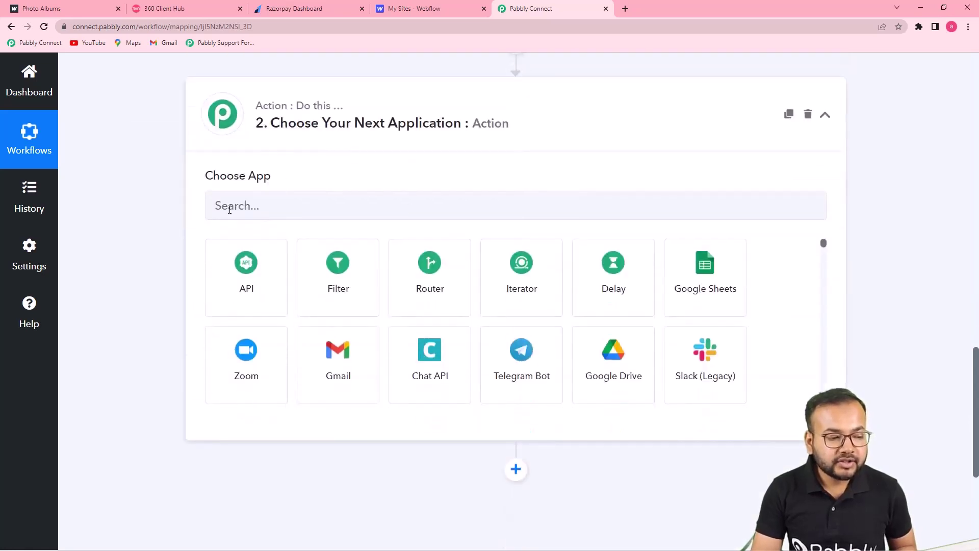
{"action": "left_click", "coordinate": [301, 210]}
{"action": "type", "text": "r"}
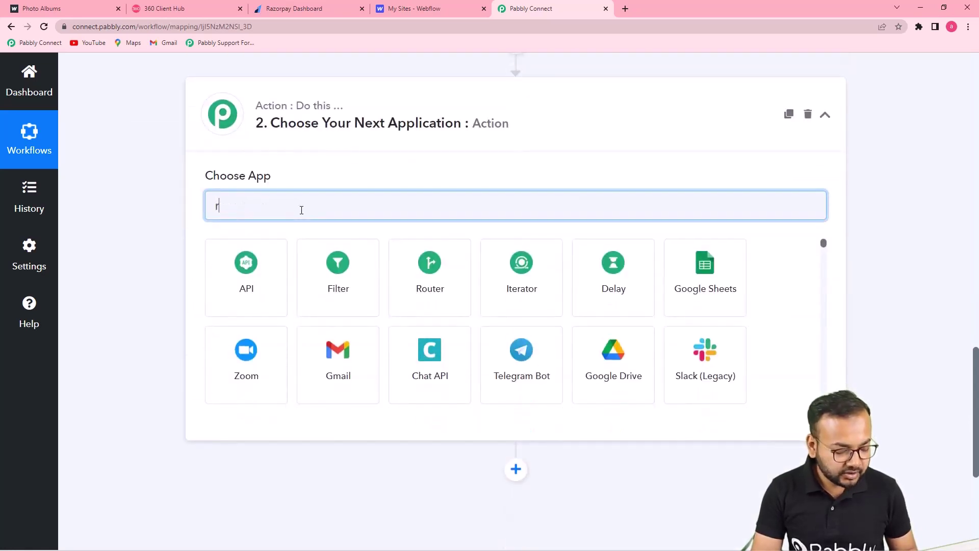
{"action": "type", "text": "azo"}
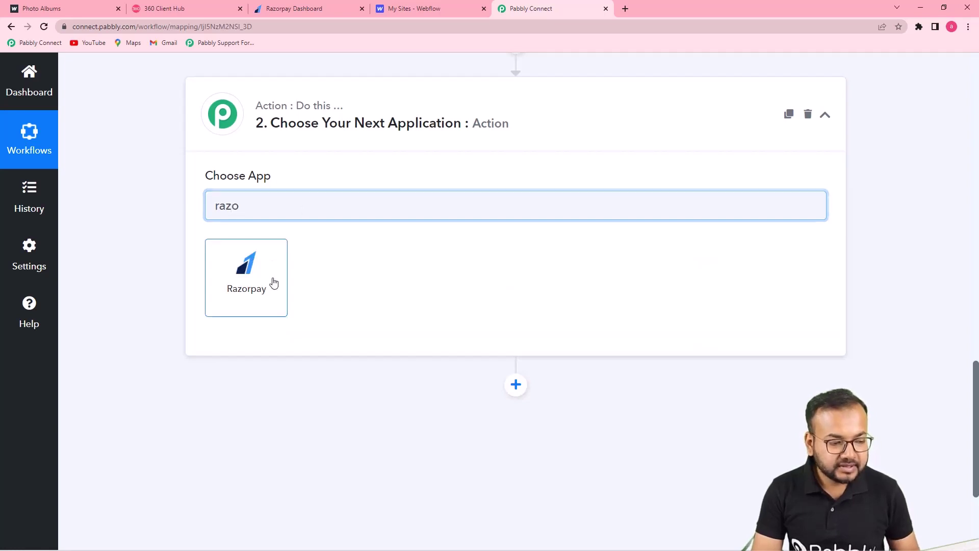
{"action": "left_click", "coordinate": [271, 280]}
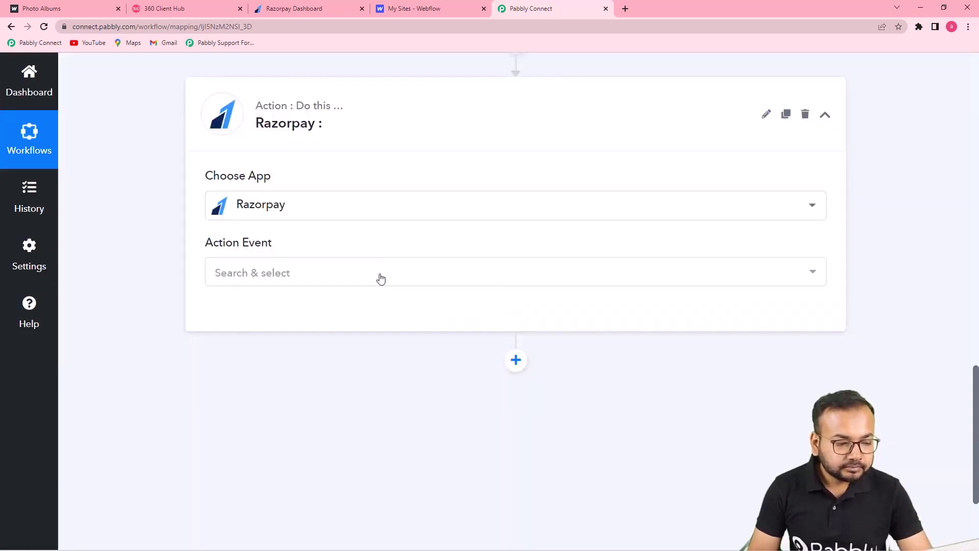
{"action": "left_click", "coordinate": [293, 274]}
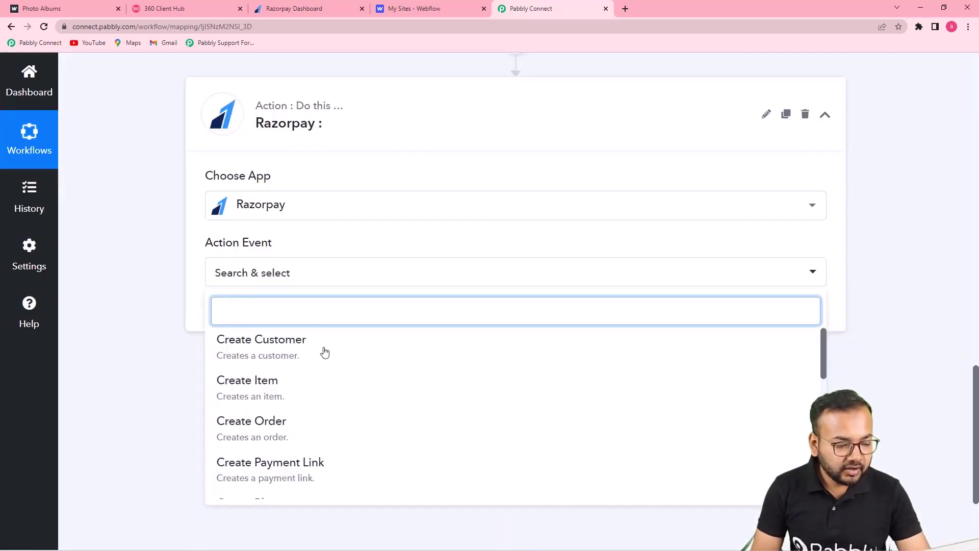
{"action": "scroll", "coordinate": [314, 362], "scroll_direction": "down", "scroll_amount": 2}
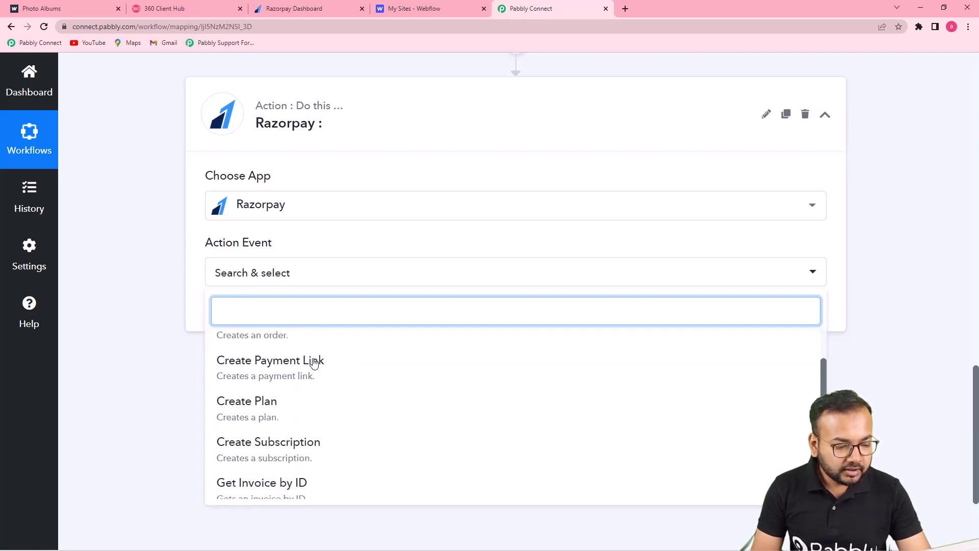
{"action": "left_click", "coordinate": [245, 372]}
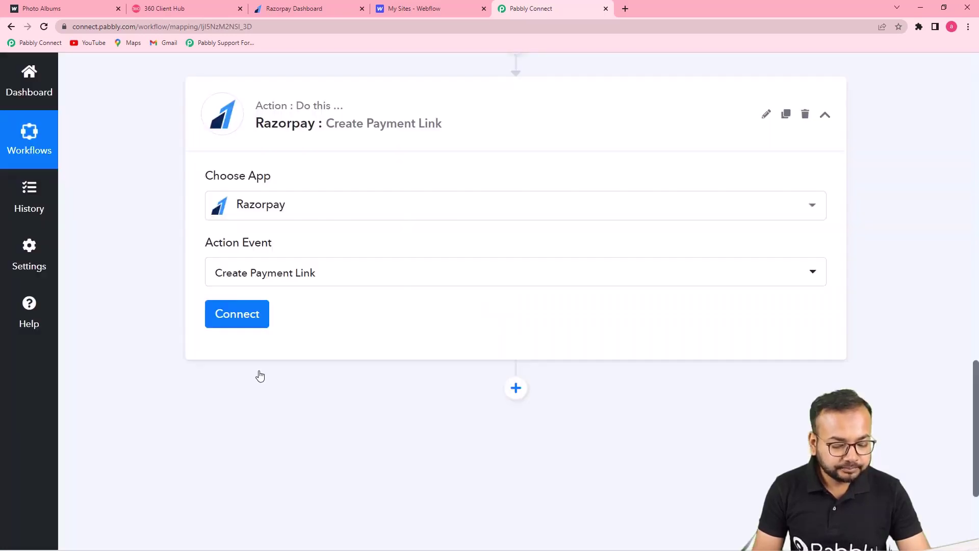
{"action": "left_click", "coordinate": [265, 313]}
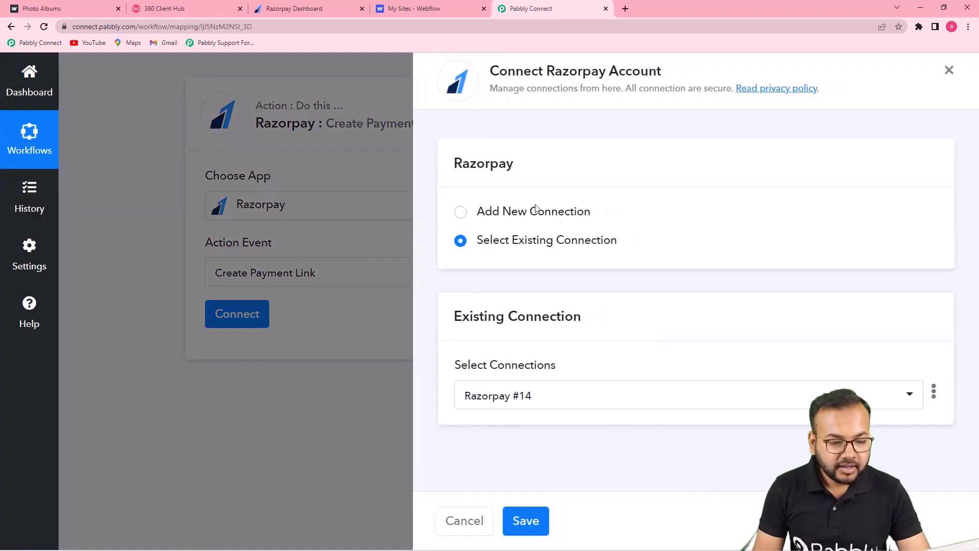
Step: Choose Add New Connection, review the Key ID and Key Secret instructions, then view the Razorpay dashboard
{"action": "left_click", "coordinate": [460, 213]}
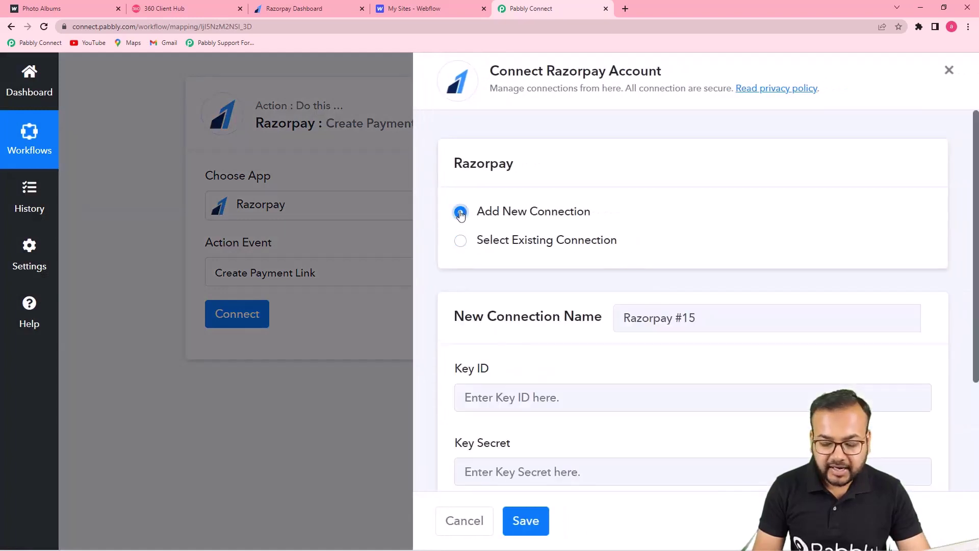
{"action": "scroll", "coordinate": [460, 213], "scroll_direction": "down", "scroll_amount": 3}
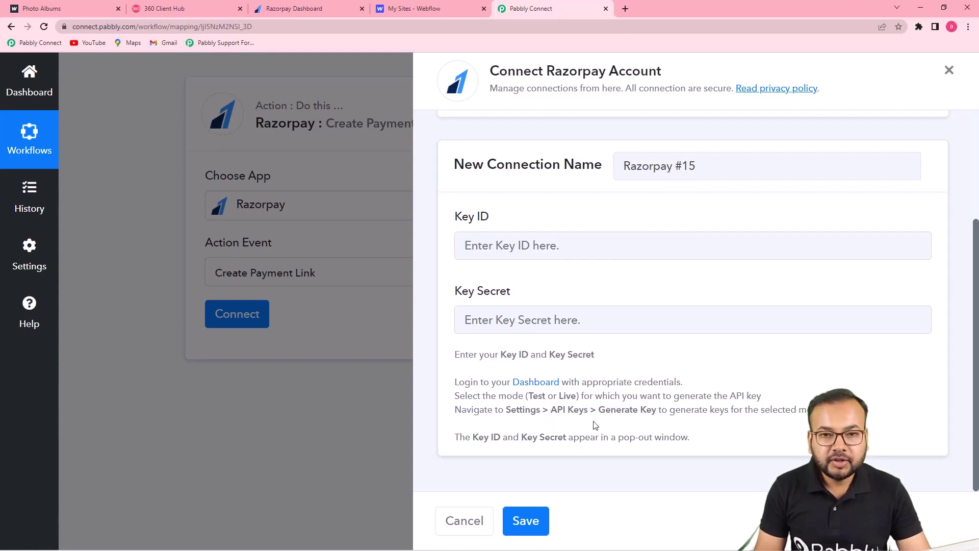
{"action": "left_click", "coordinate": [311, 11]}
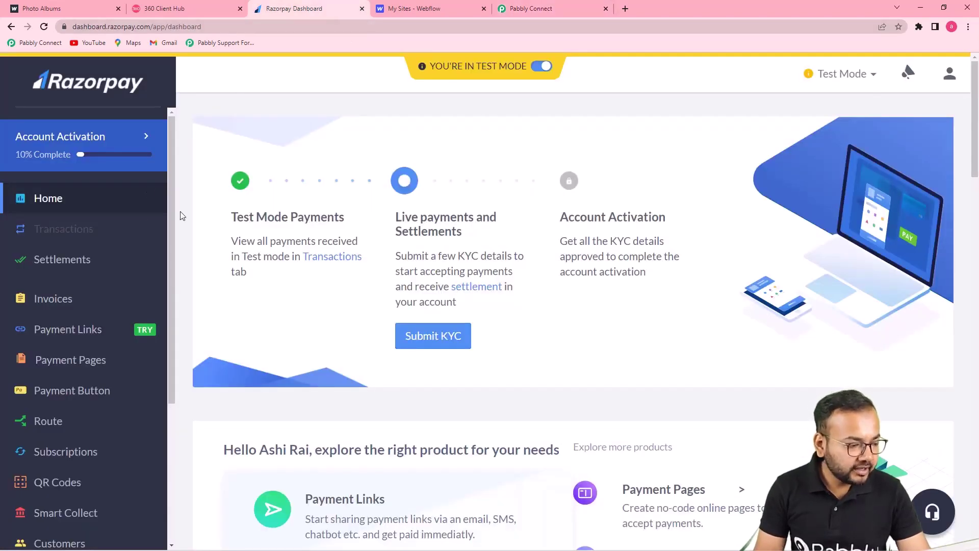
Step: Open Razorpay's API Keys settings, listing the test key created Mar 25th, 2022
{"action": "scroll", "coordinate": [84, 211], "scroll_direction": "down", "scroll_amount": 4}
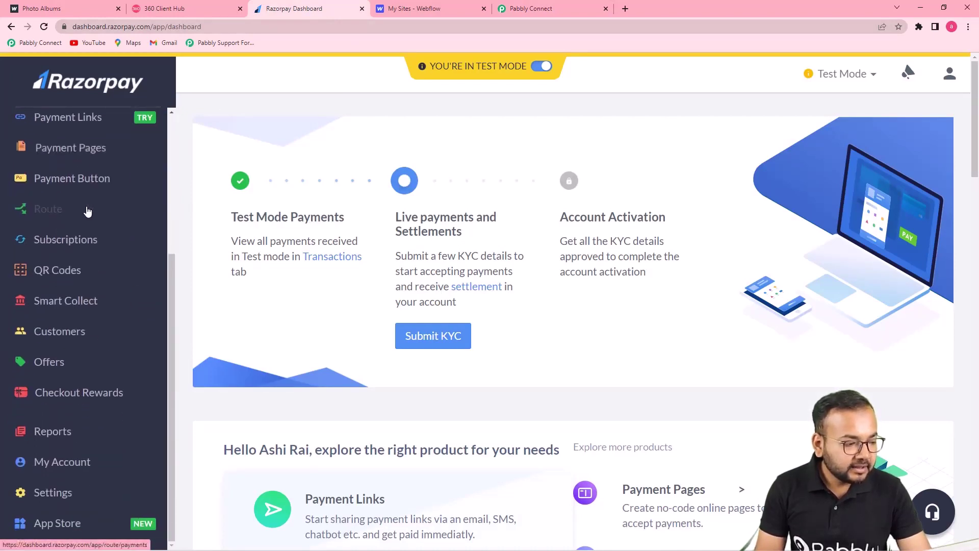
{"action": "left_click", "coordinate": [54, 494]}
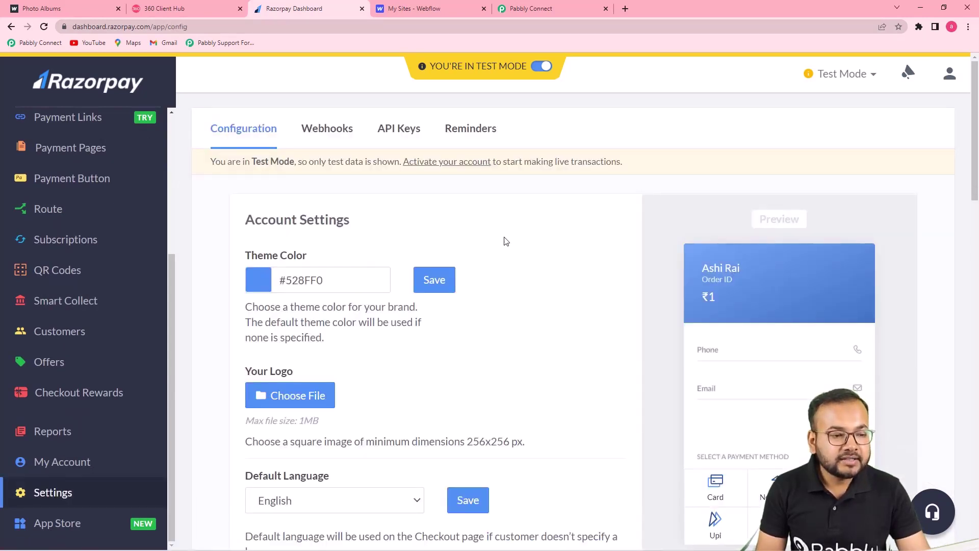
{"action": "left_click", "coordinate": [403, 131]}
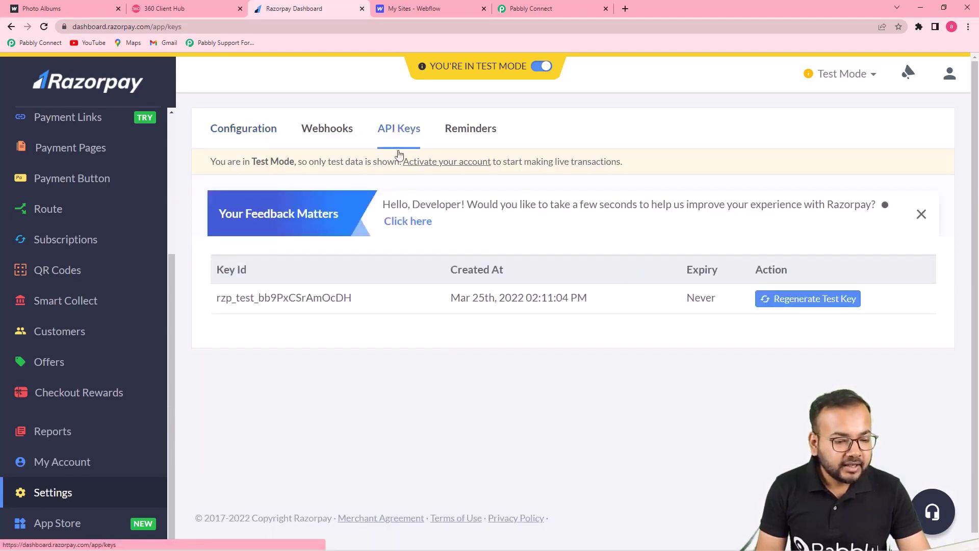
{"action": "scroll", "coordinate": [391, 246], "scroll_direction": "down", "scroll_amount": 1}
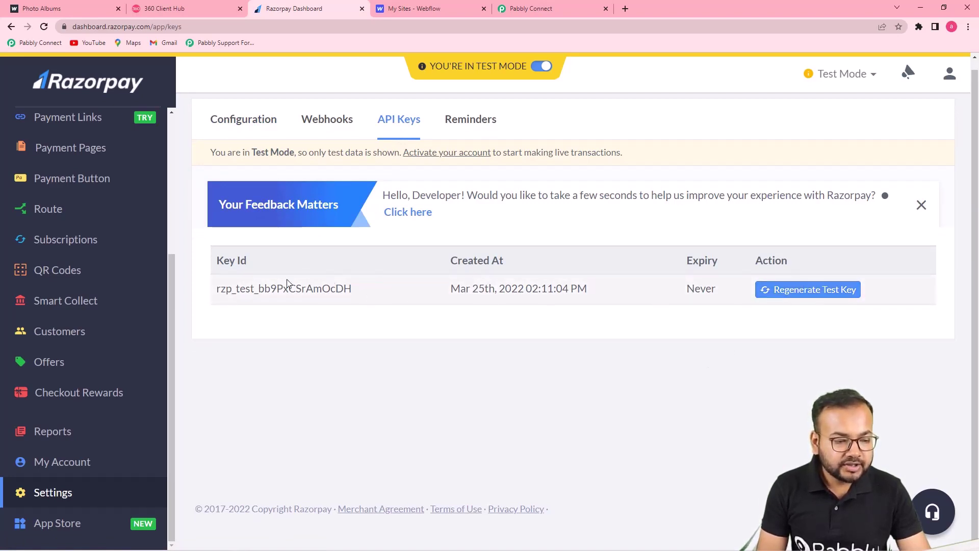
{"action": "left_click", "coordinate": [522, 8]}
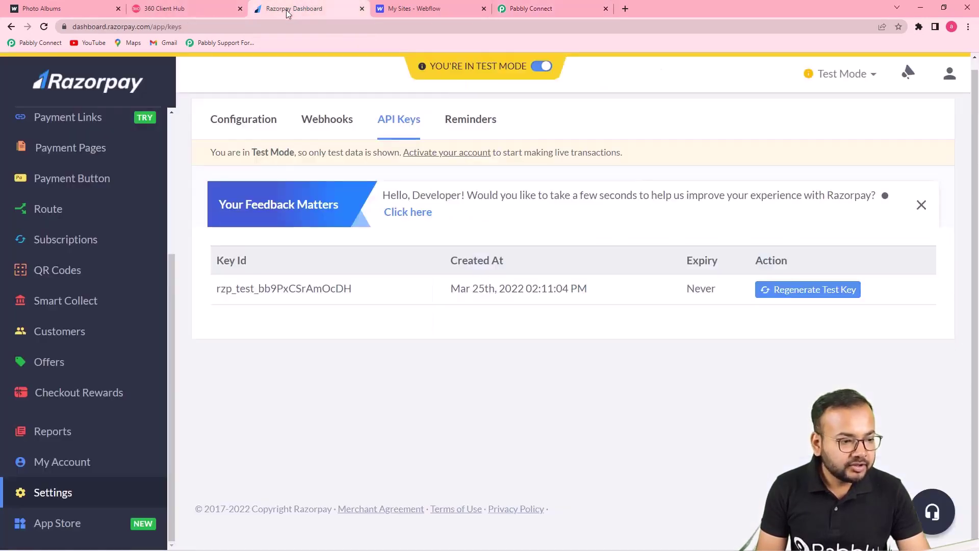
{"action": "left_click", "coordinate": [289, 11]}
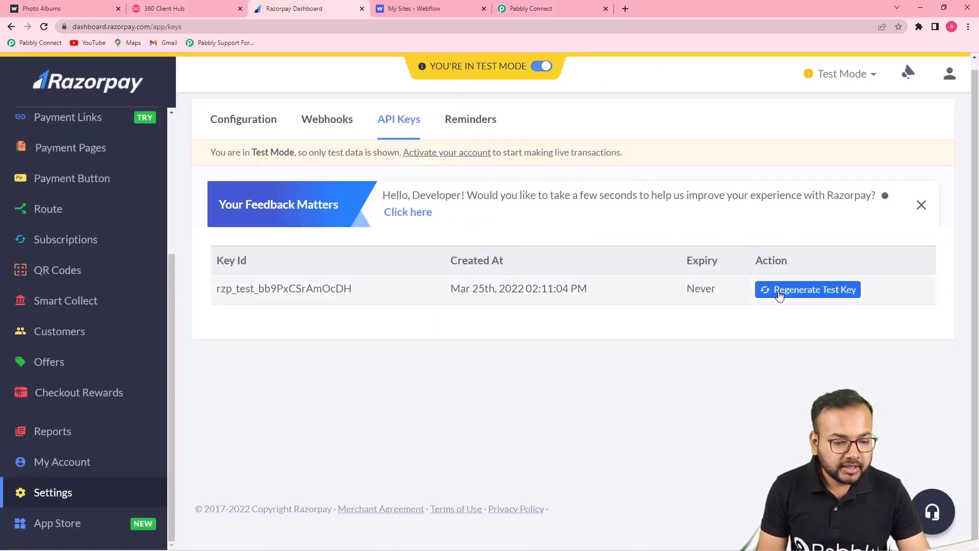
Step: Regenerate the Razorpay test key, deactivating the old key immediately
{"action": "left_click", "coordinate": [779, 295]}
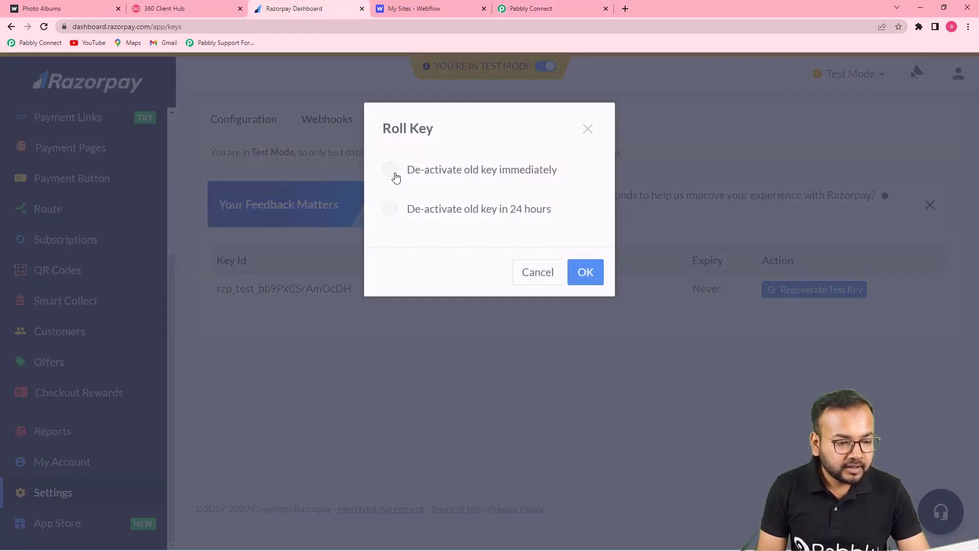
{"action": "left_click", "coordinate": [391, 172]}
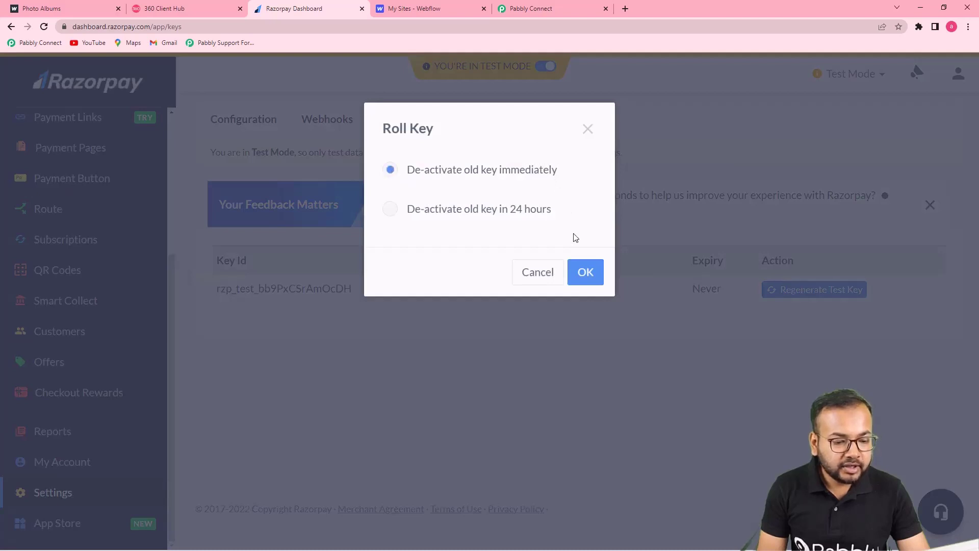
{"action": "left_click", "coordinate": [585, 271]}
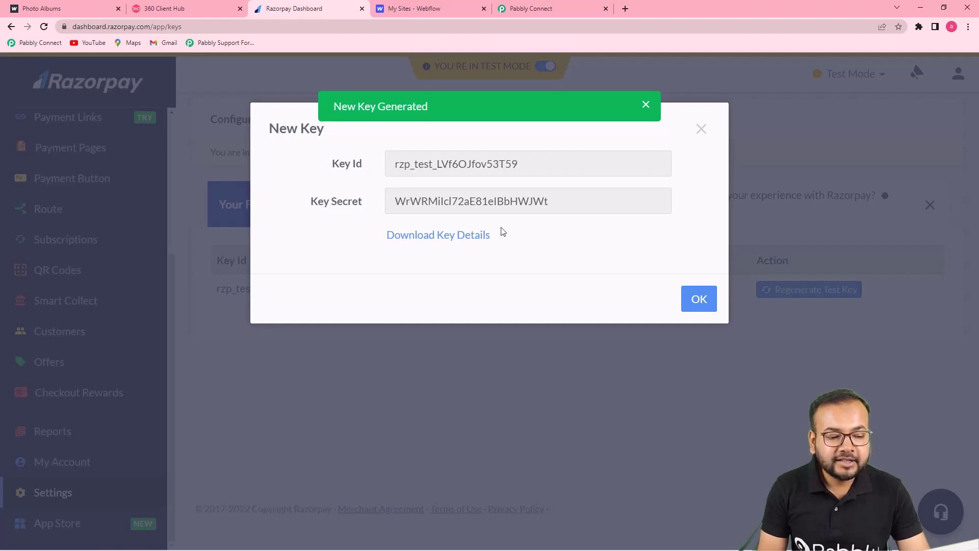
Step: Copy the new Key Id and bring it to Pabbly's Key ID field
{"action": "left_click_drag", "start_coordinate": [521, 163], "coordinate": [398, 164]}
{"action": "right_click", "coordinate": [411, 163]}
{"action": "left_click", "coordinate": [429, 173]}
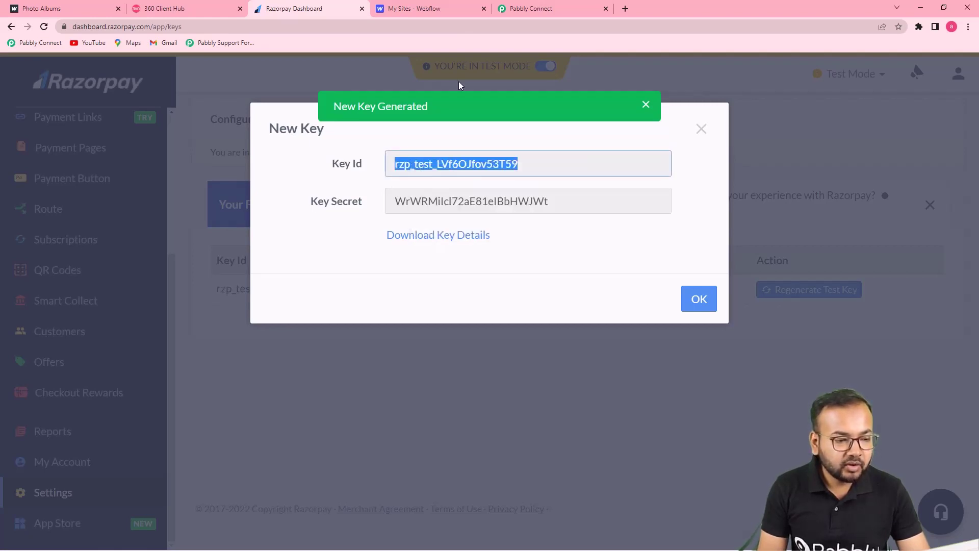
{"action": "left_click", "coordinate": [531, 9]}
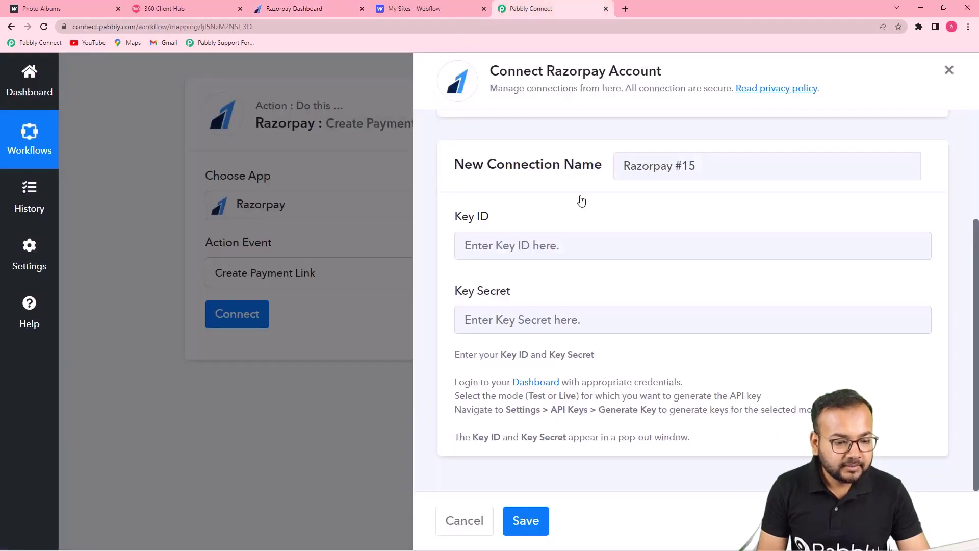
{"action": "right_click", "coordinate": [504, 249]}
Step: Paste the new Key ID and Key Secret from Razorpay into the Pabbly connection form
{"action": "left_click", "coordinate": [527, 333]}
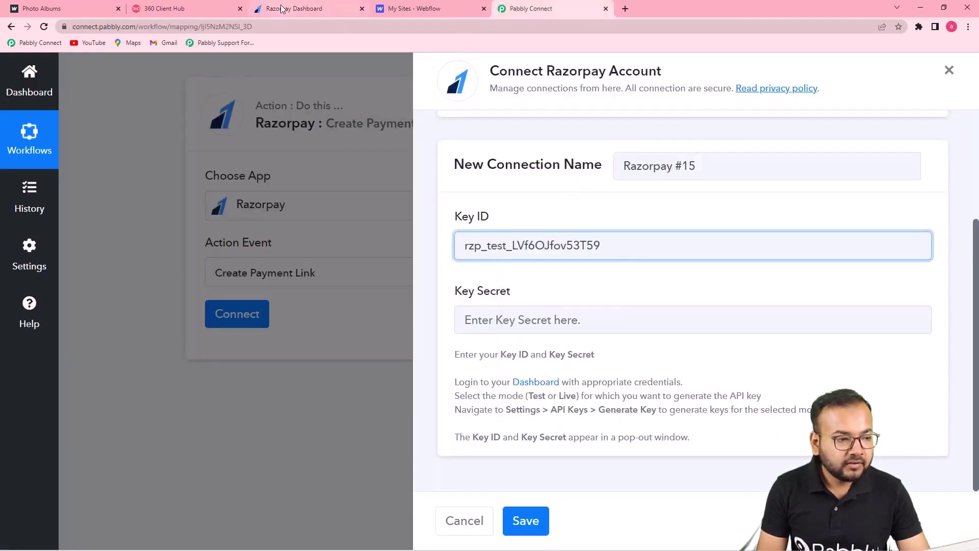
{"action": "left_click", "coordinate": [294, 8]}
{"action": "left_click_drag", "start_coordinate": [556, 200], "coordinate": [393, 201]}
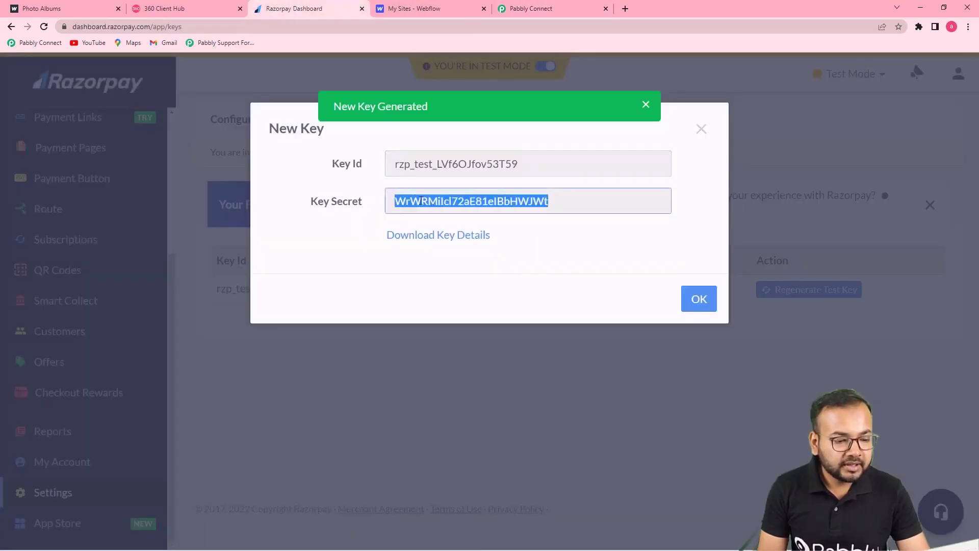
{"action": "right_click", "coordinate": [392, 201]}
{"action": "left_click", "coordinate": [430, 221]}
{"action": "left_click", "coordinate": [531, 9]}
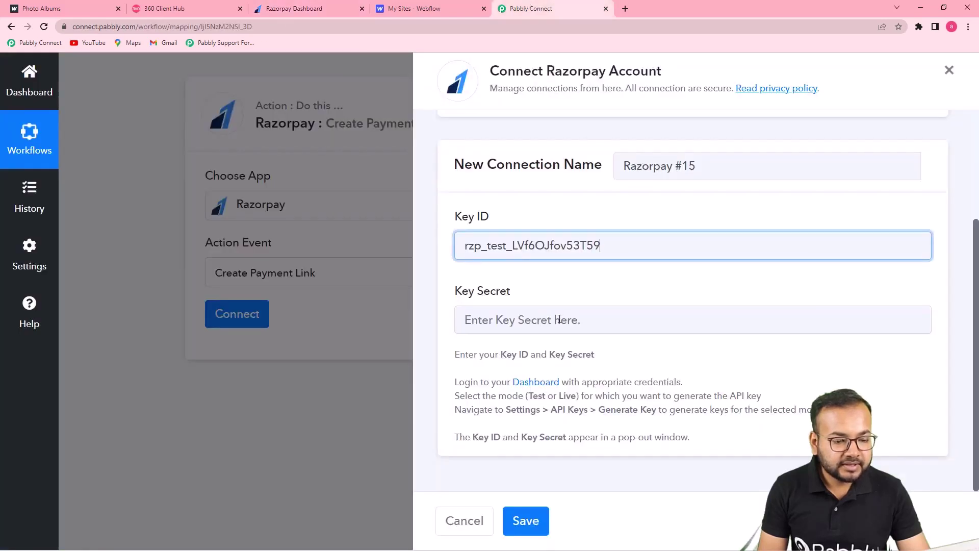
{"action": "left_click", "coordinate": [531, 322]}
{"action": "right_click", "coordinate": [532, 323]}
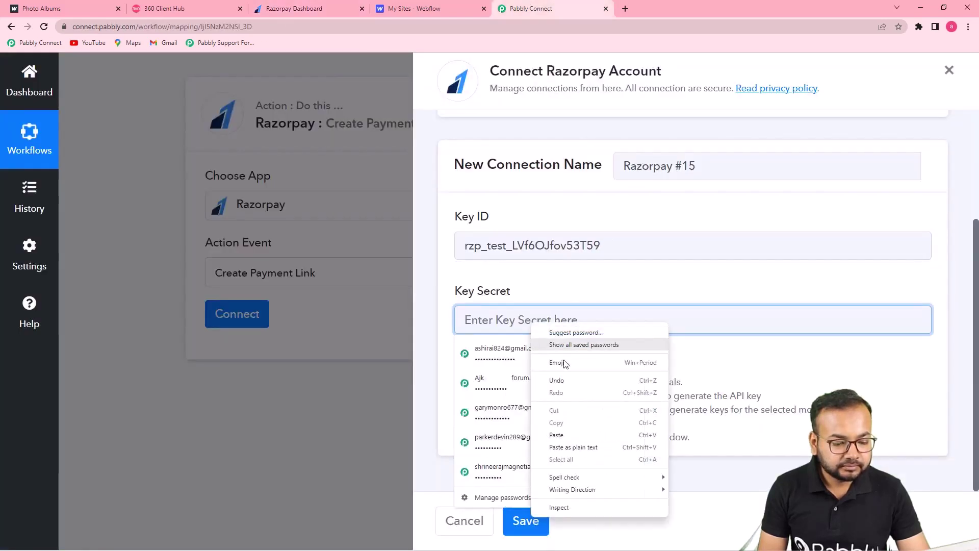
{"action": "left_click", "coordinate": [575, 447]}
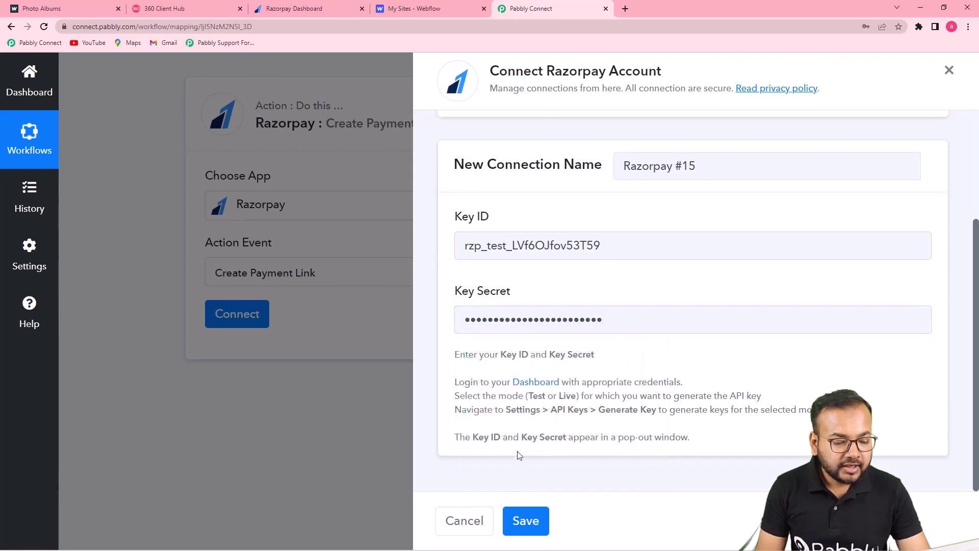
Step: Save the Razorpay connection and dismiss Razorpay's New Key dialog
{"action": "left_click", "coordinate": [526, 520]}
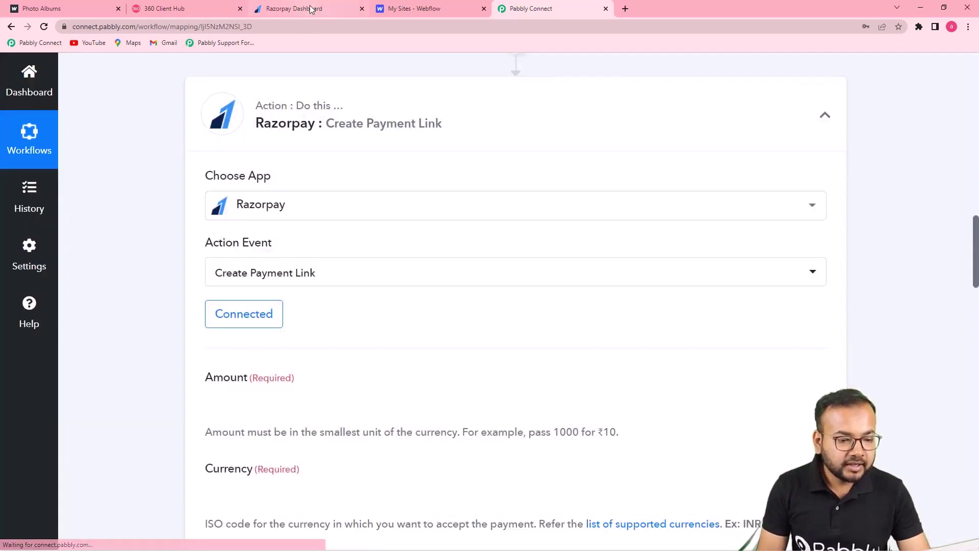
{"action": "left_click", "coordinate": [312, 9]}
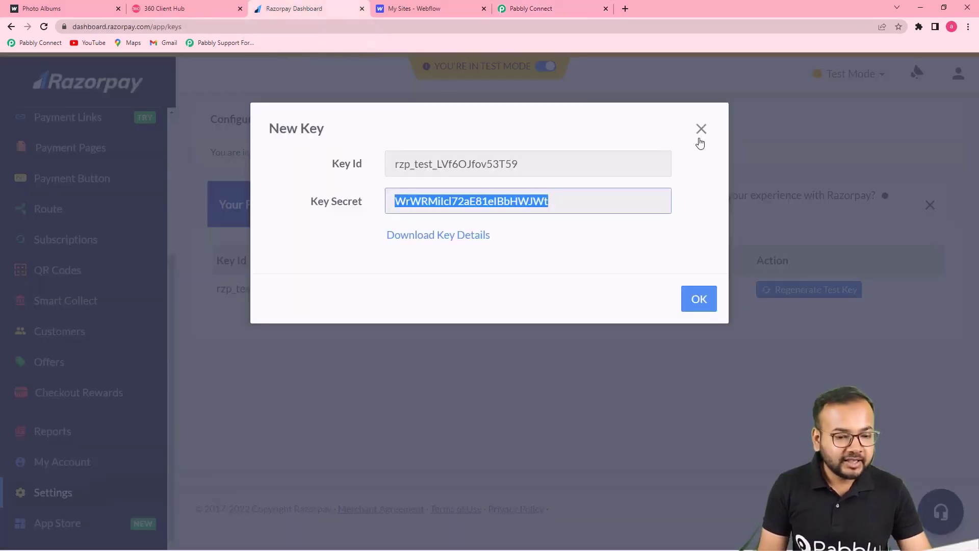
{"action": "left_click", "coordinate": [699, 298]}
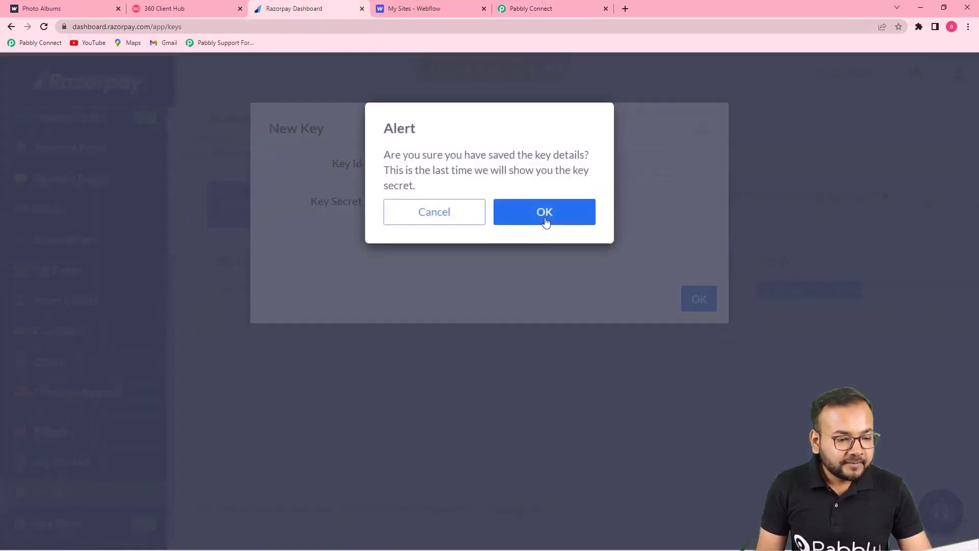
{"action": "left_click", "coordinate": [545, 217]}
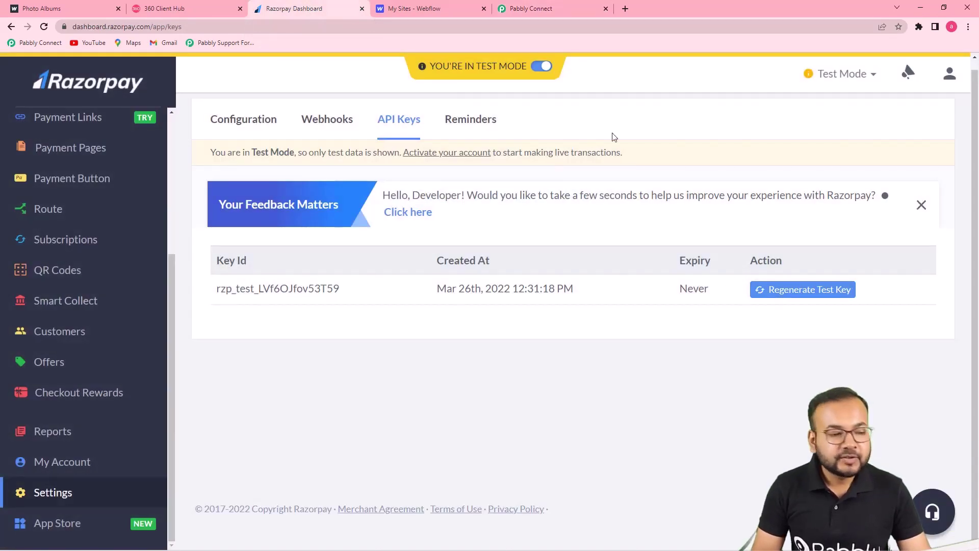
{"action": "left_click", "coordinate": [560, 7]}
{"action": "scroll", "coordinate": [296, 208], "scroll_direction": "down", "scroll_amount": 7}
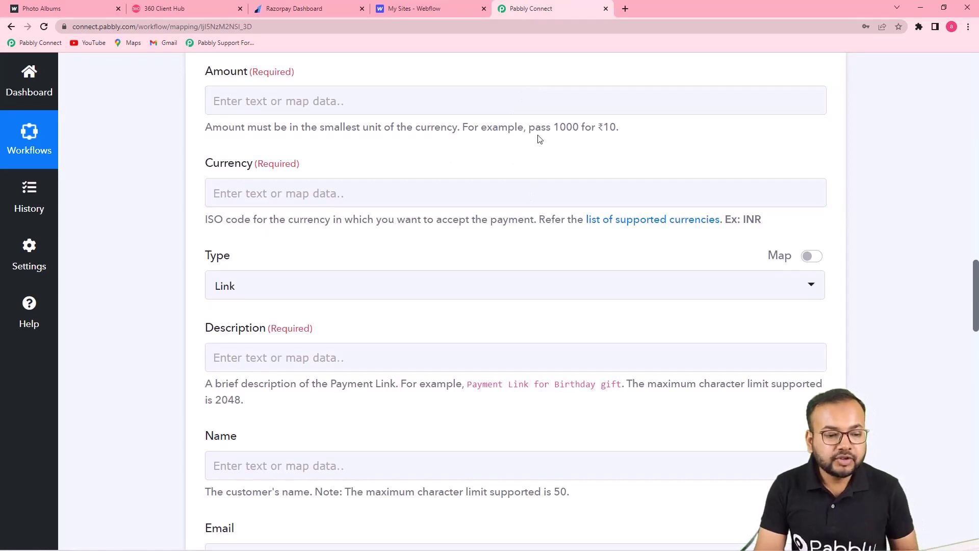
{"action": "scroll", "coordinate": [494, 148], "scroll_direction": "down", "scroll_amount": 1}
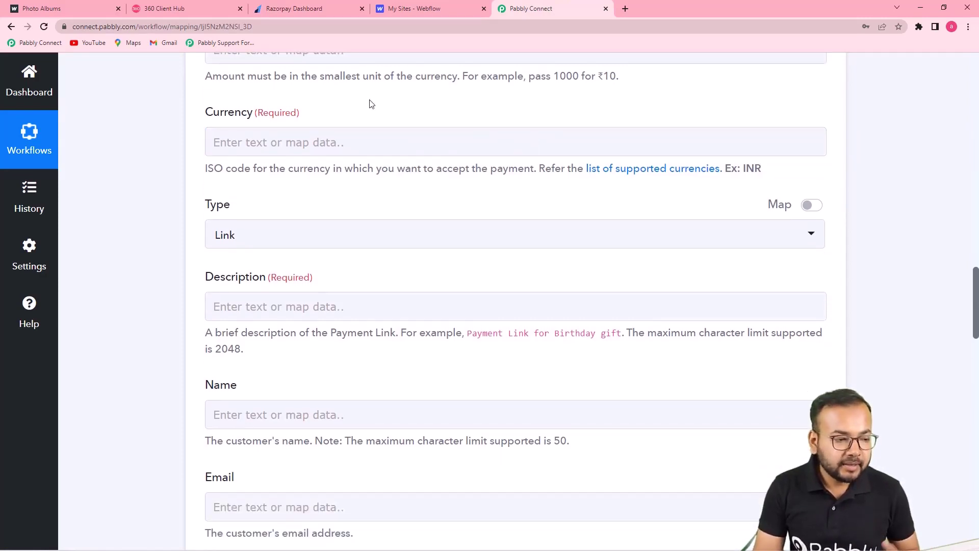
{"action": "scroll", "coordinate": [367, 102], "scroll_direction": "up", "scroll_amount": 1}
{"action": "scroll", "coordinate": [339, 109], "scroll_direction": "down", "scroll_amount": 1}
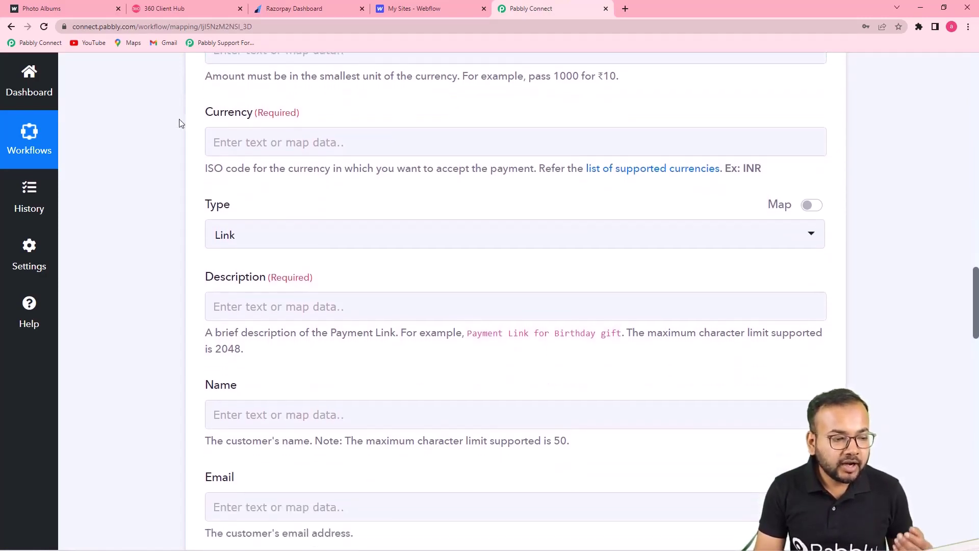
{"action": "scroll", "coordinate": [254, 175], "scroll_direction": "down", "scroll_amount": 2}
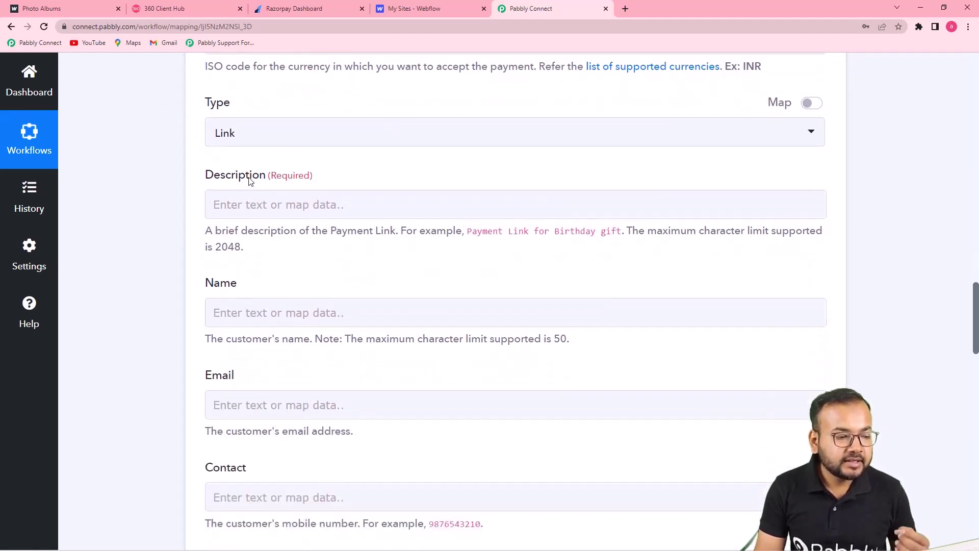
{"action": "scroll", "coordinate": [243, 247], "scroll_direction": "down", "scroll_amount": 3}
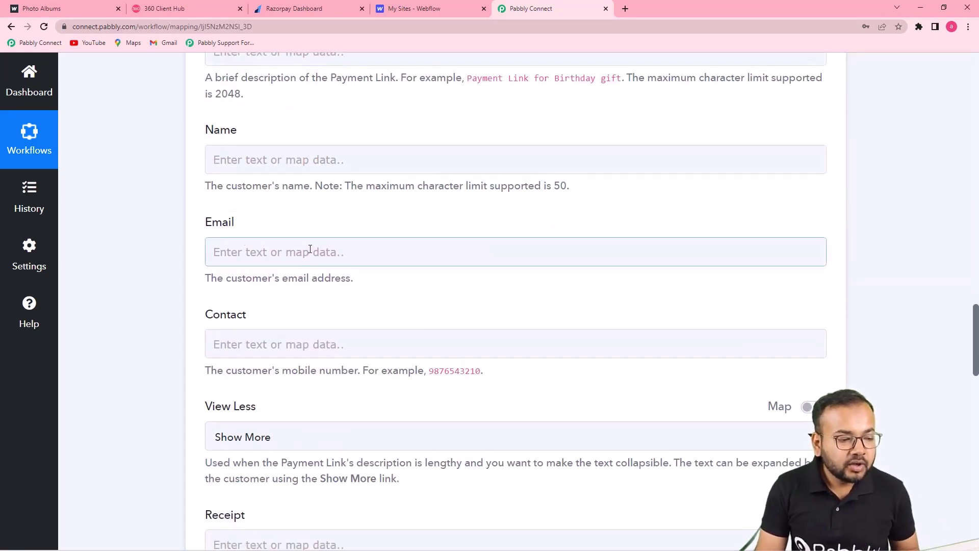
{"action": "scroll", "coordinate": [326, 244], "scroll_direction": "up", "scroll_amount": 10}
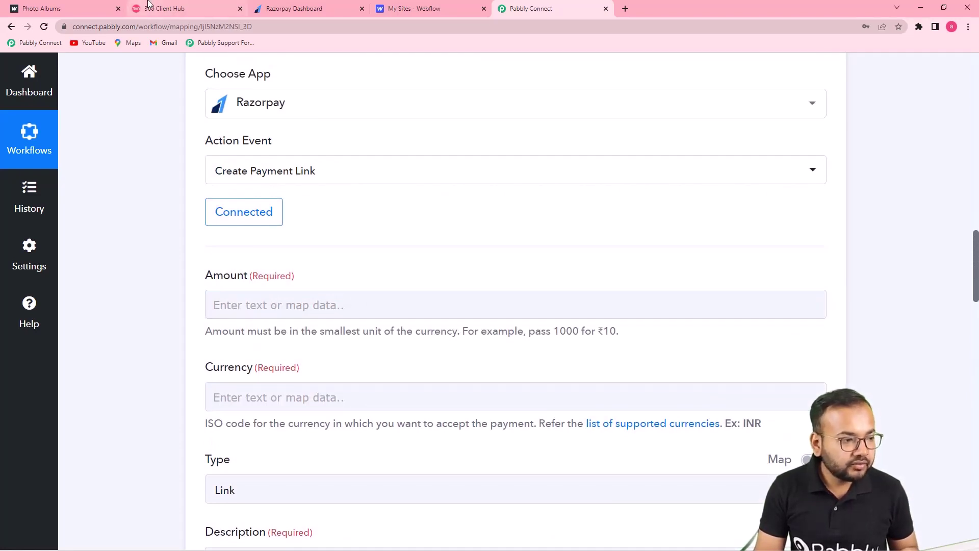
{"action": "left_click", "coordinate": [92, 8]}
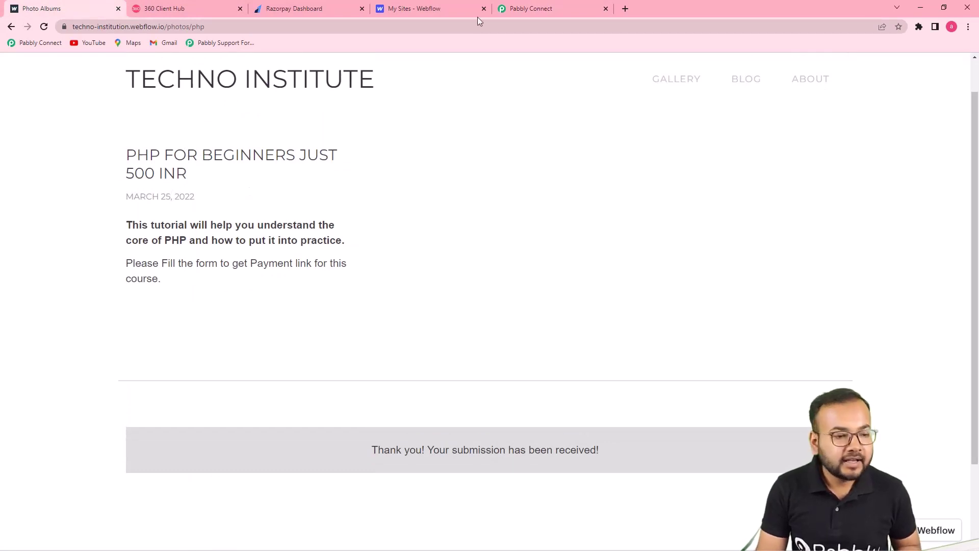
{"action": "left_click", "coordinate": [530, 9]}
{"action": "left_click", "coordinate": [316, 305]}
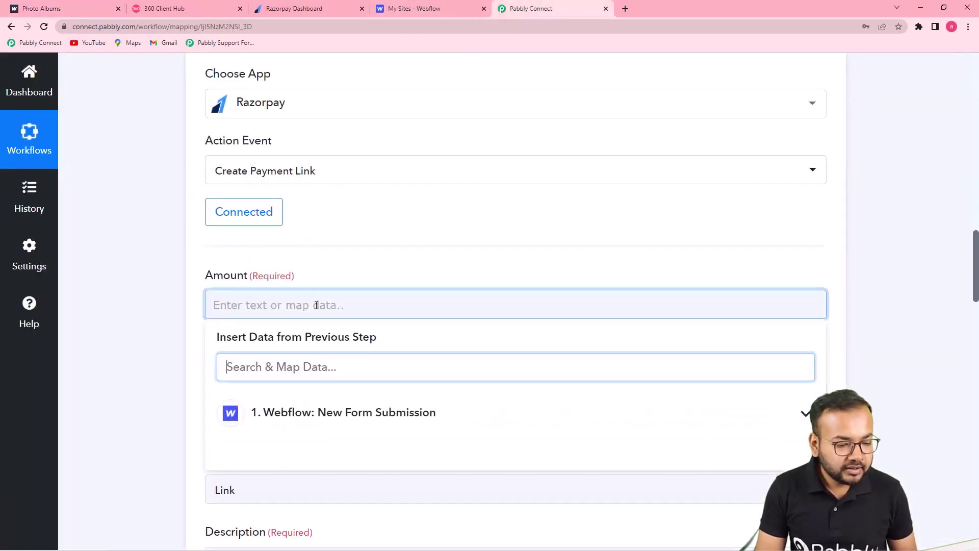
{"action": "left_click", "coordinate": [371, 243]}
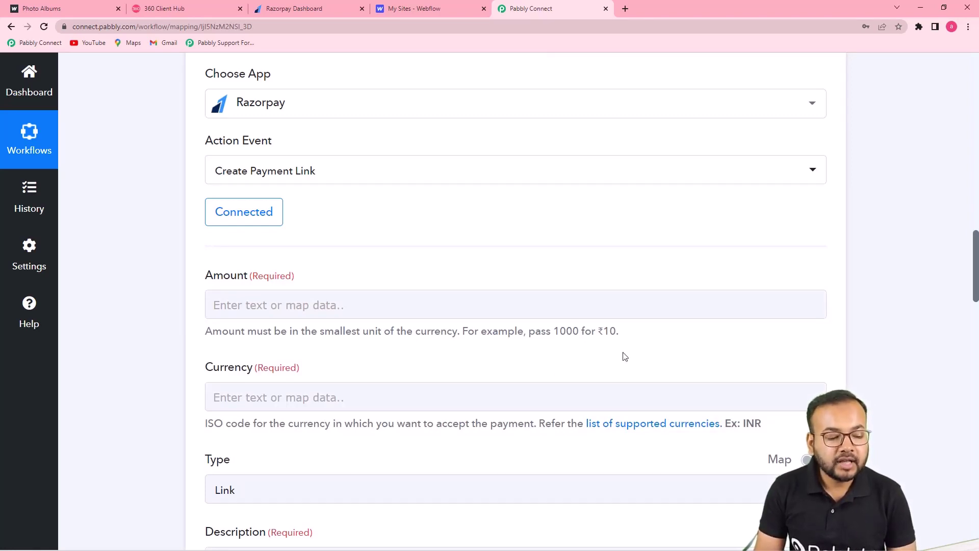
Step: Enter 50000 as the payment link Amount and INR as the Currency
{"action": "left_click", "coordinate": [375, 297]}
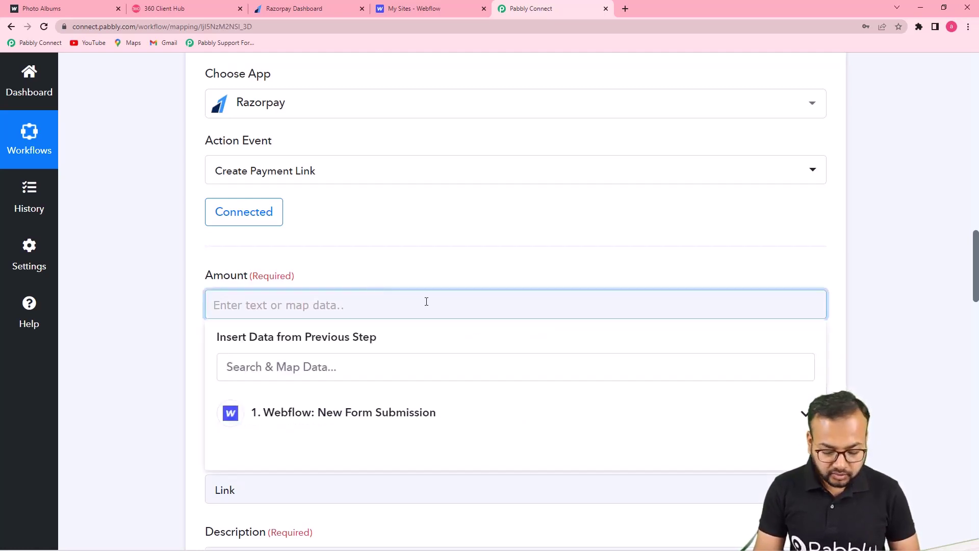
{"action": "type", "text": "500"}
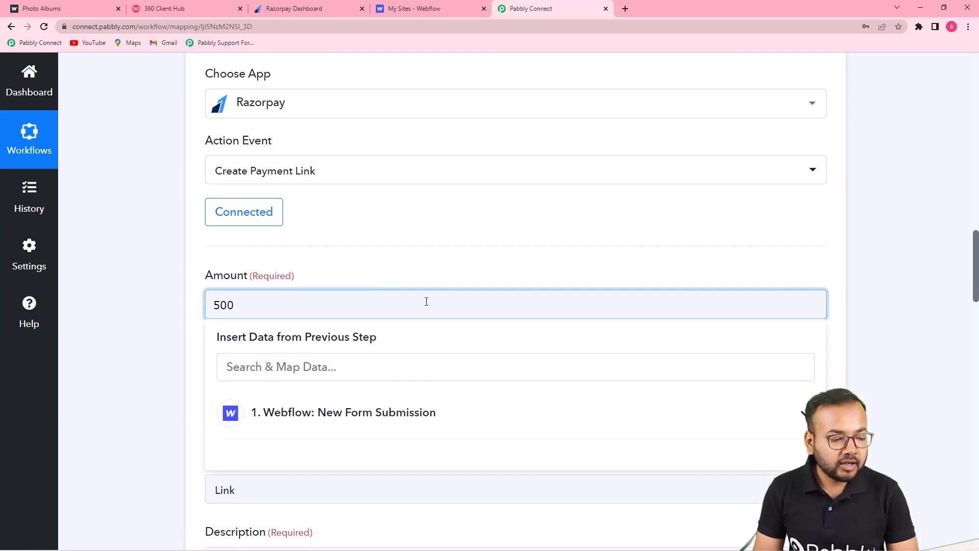
{"action": "type", "text": "00"}
{"action": "left_click", "coordinate": [403, 282]}
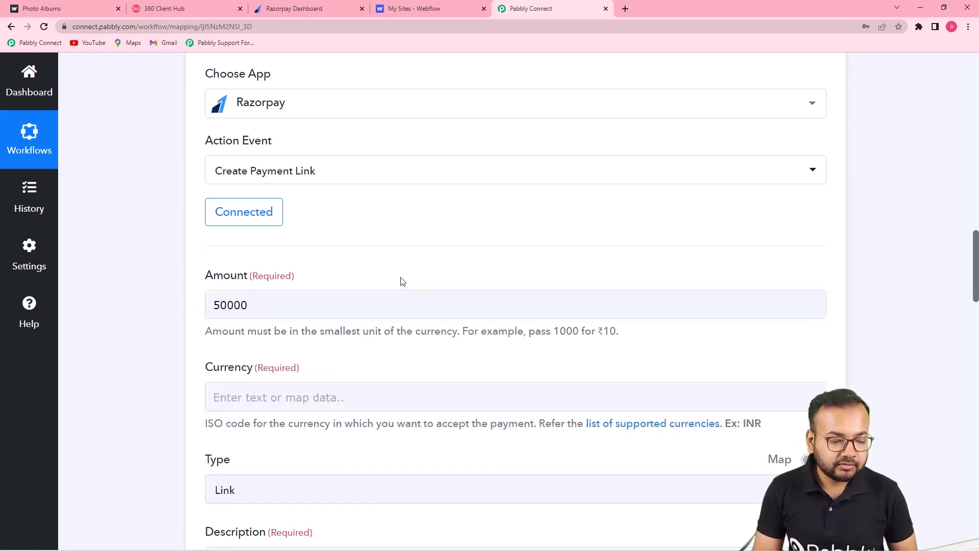
{"action": "scroll", "coordinate": [265, 308], "scroll_direction": "down", "scroll_amount": 2}
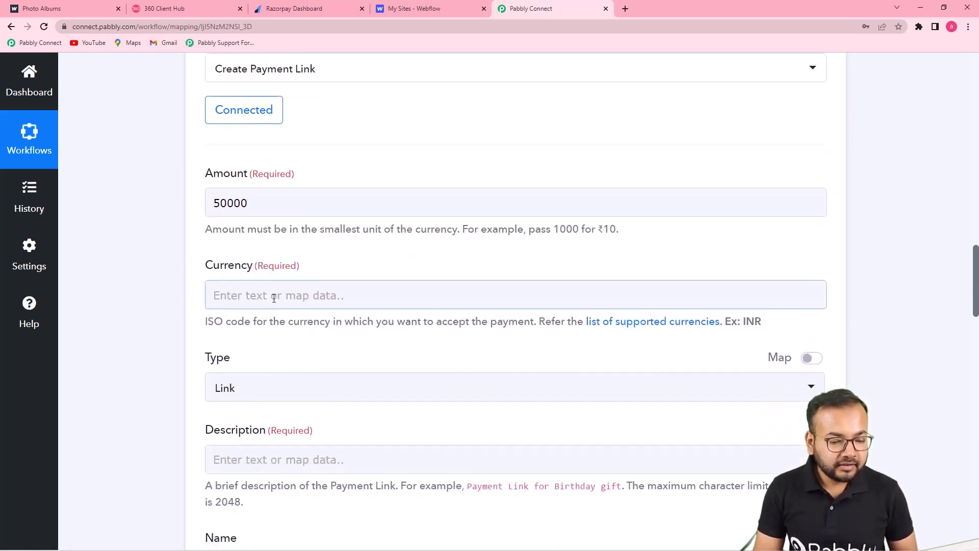
{"action": "left_click", "coordinate": [274, 298]}
{"action": "type", "text": "IM"}
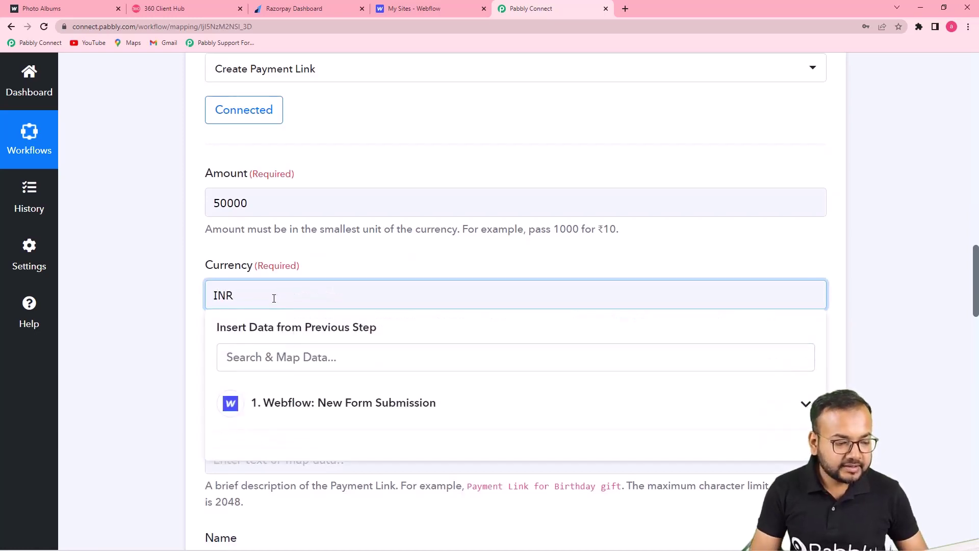
{"action": "left_click", "coordinate": [335, 264]}
Step: Keep Type as Link and enter the description 'Payment Link for PHP FOR BEGINNERS Course'
{"action": "scroll", "coordinate": [337, 265], "scroll_direction": "down", "scroll_amount": 2}
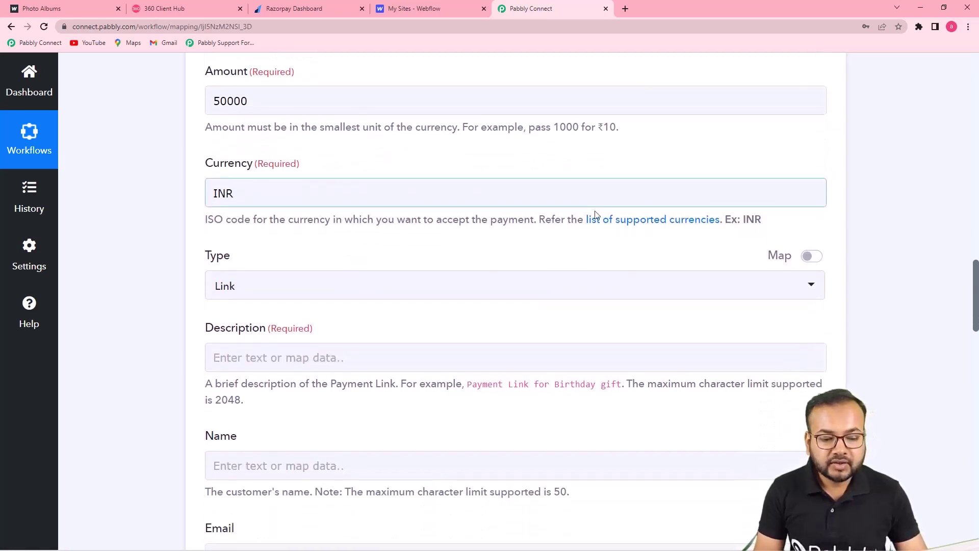
{"action": "scroll", "coordinate": [447, 255], "scroll_direction": "down", "scroll_amount": 1}
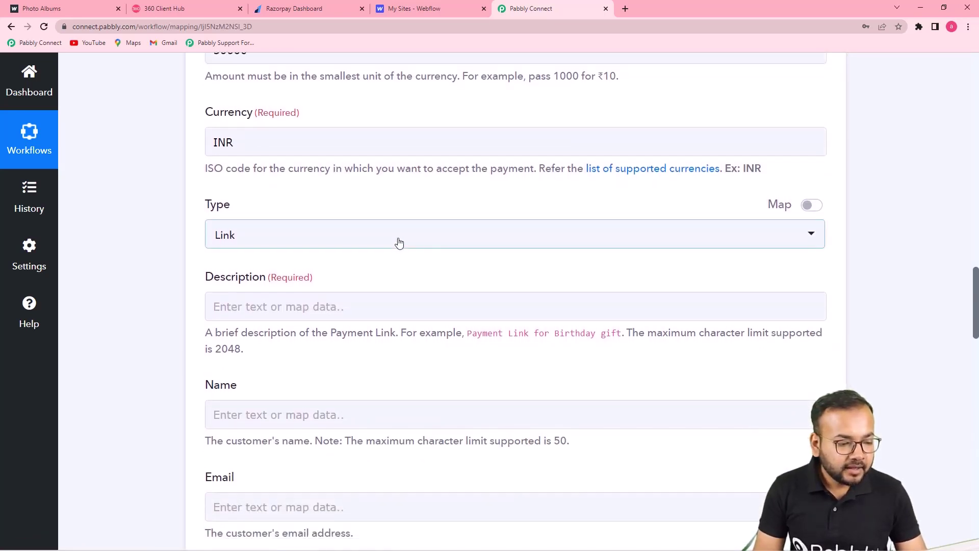
{"action": "left_click", "coordinate": [399, 243]}
{"action": "left_click", "coordinate": [325, 205]}
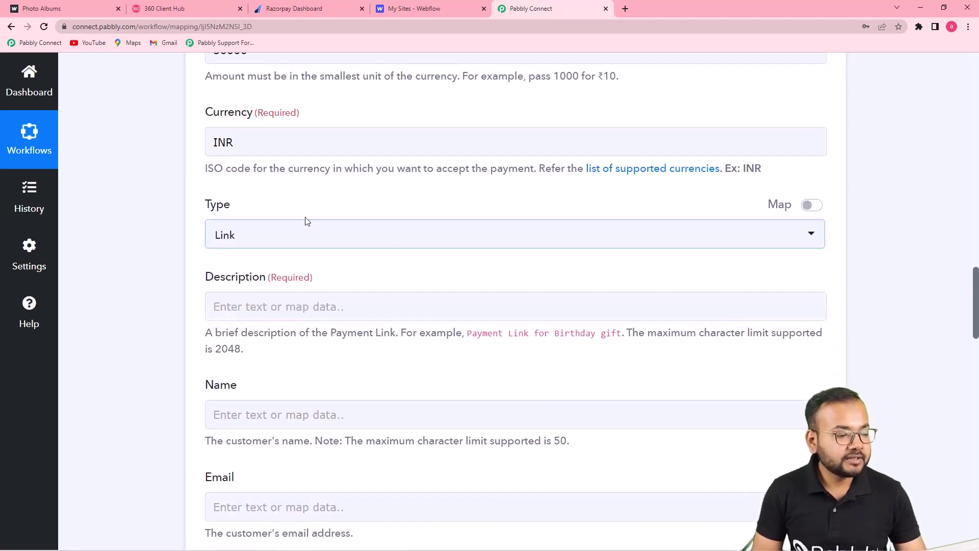
{"action": "scroll", "coordinate": [361, 284], "scroll_direction": "down", "scroll_amount": 1}
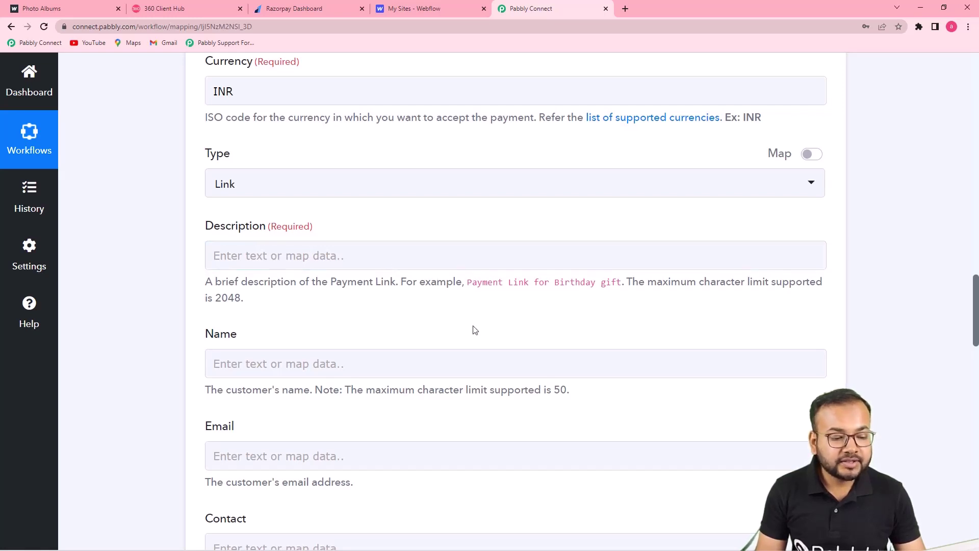
{"action": "left_click", "coordinate": [349, 257]}
{"action": "type", "text": "Pyuamnr"}
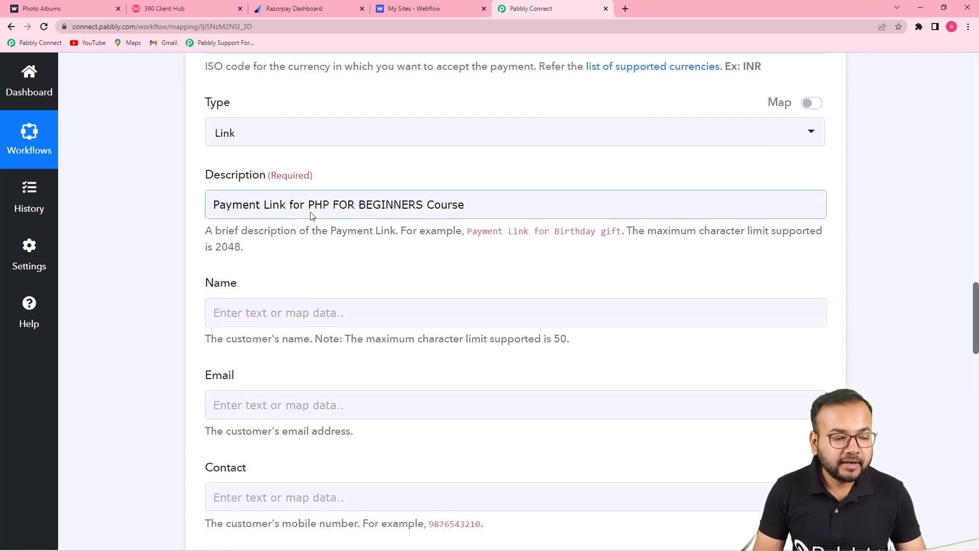
{"action": "left_click", "coordinate": [412, 252]}
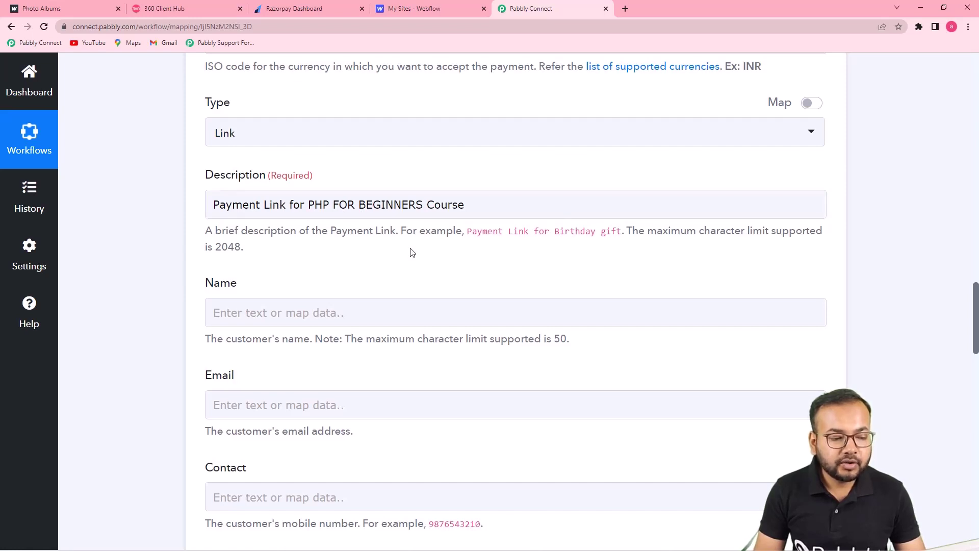
Step: Map the Webflow form's Data Name into the customer Name field
{"action": "scroll", "coordinate": [412, 252], "scroll_direction": "down", "scroll_amount": 2}
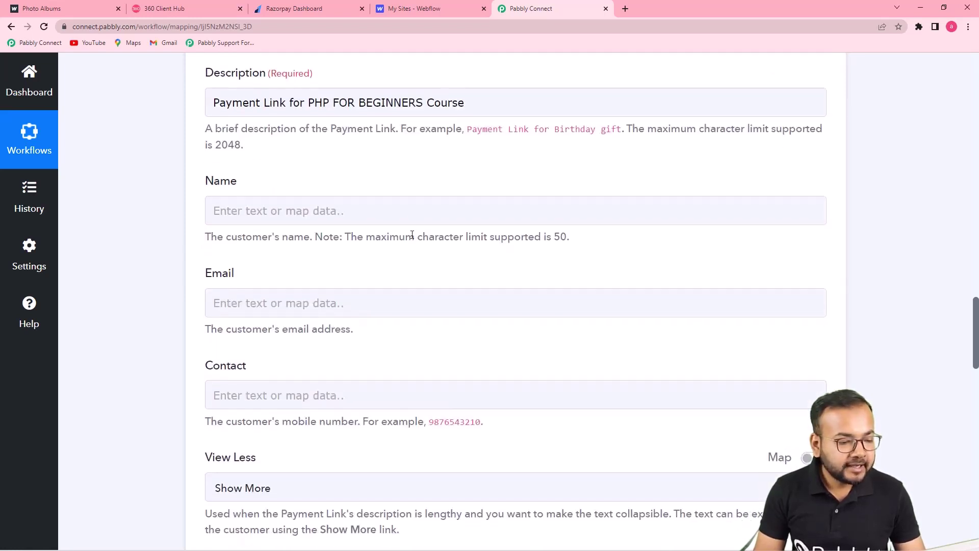
{"action": "left_click", "coordinate": [359, 222]}
{"action": "left_click", "coordinate": [350, 228]}
{"action": "scroll", "coordinate": [342, 341], "scroll_direction": "down", "scroll_amount": 2}
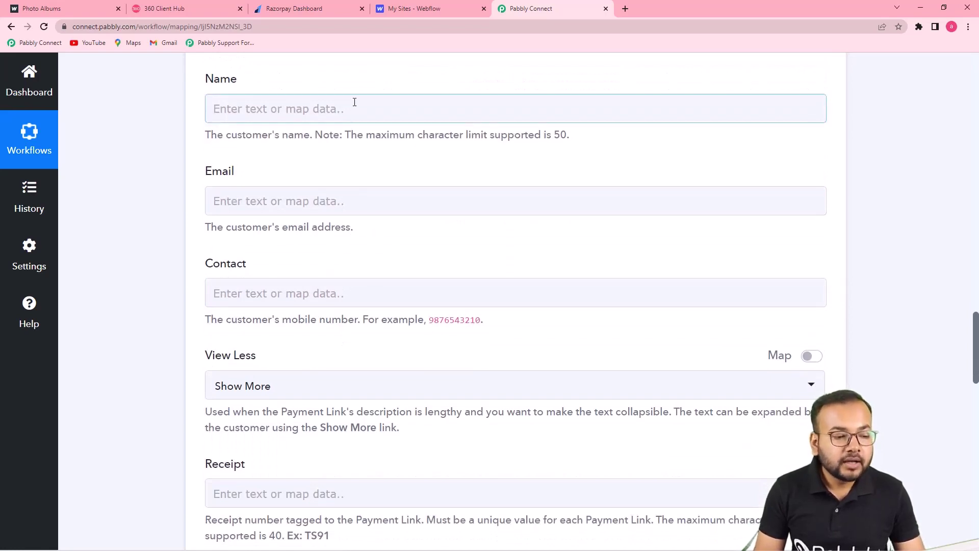
{"action": "scroll", "coordinate": [586, 286], "scroll_direction": "up", "scroll_amount": 10}
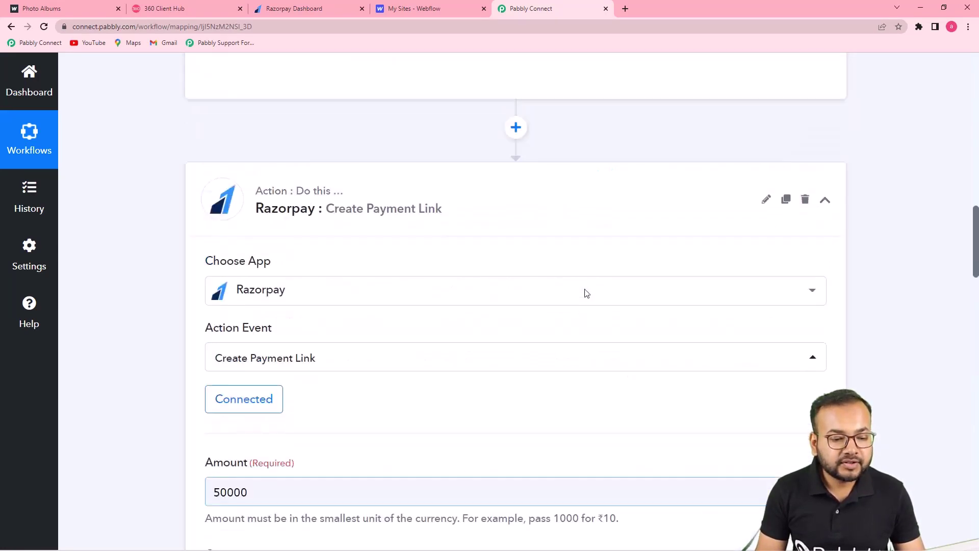
{"action": "scroll", "coordinate": [586, 295], "scroll_direction": "down", "scroll_amount": 3}
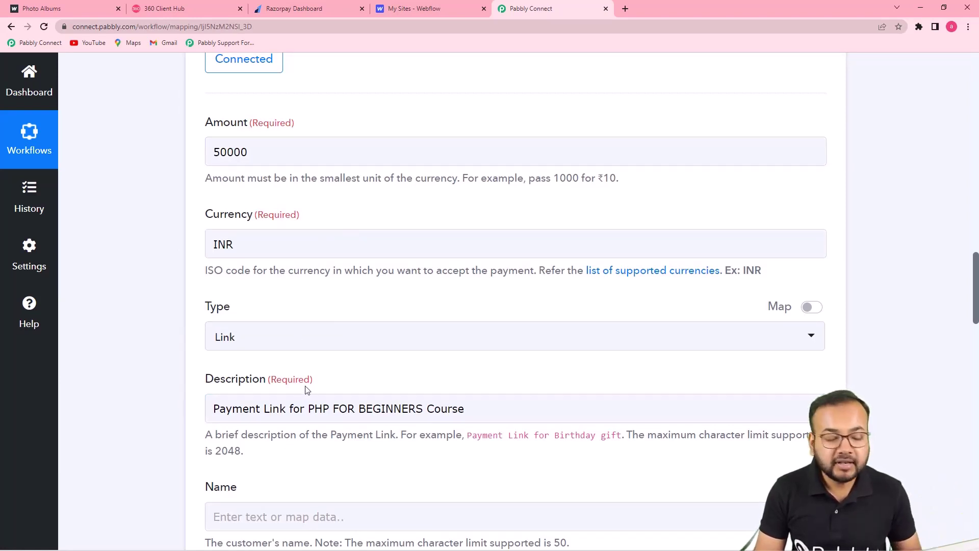
{"action": "scroll", "coordinate": [311, 392], "scroll_direction": "down", "scroll_amount": 2}
{"action": "scroll", "coordinate": [495, 367], "scroll_direction": "up", "scroll_amount": 6}
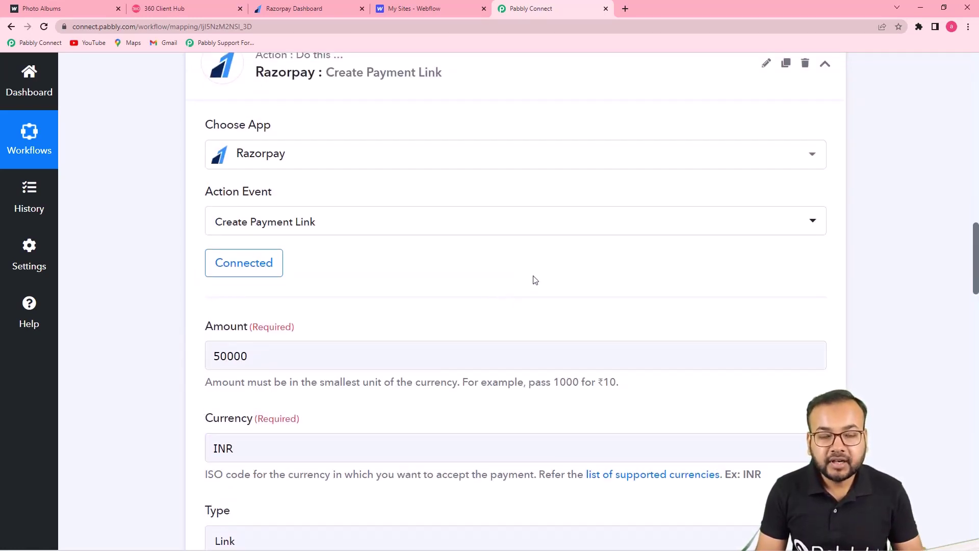
{"action": "scroll", "coordinate": [148, 261], "scroll_direction": "up", "scroll_amount": 8}
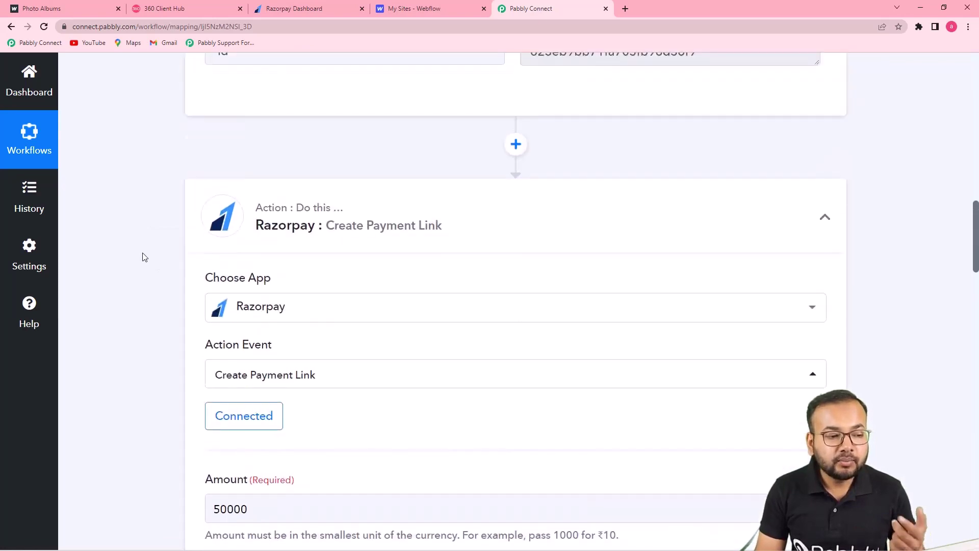
{"action": "scroll", "coordinate": [156, 264], "scroll_direction": "up", "scroll_amount": 1}
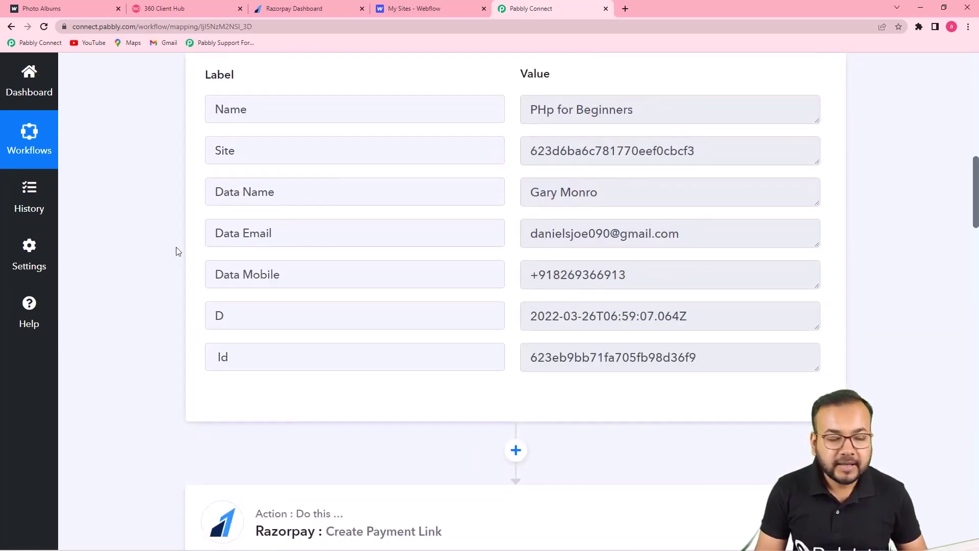
{"action": "scroll", "coordinate": [176, 251], "scroll_direction": "down", "scroll_amount": 20}
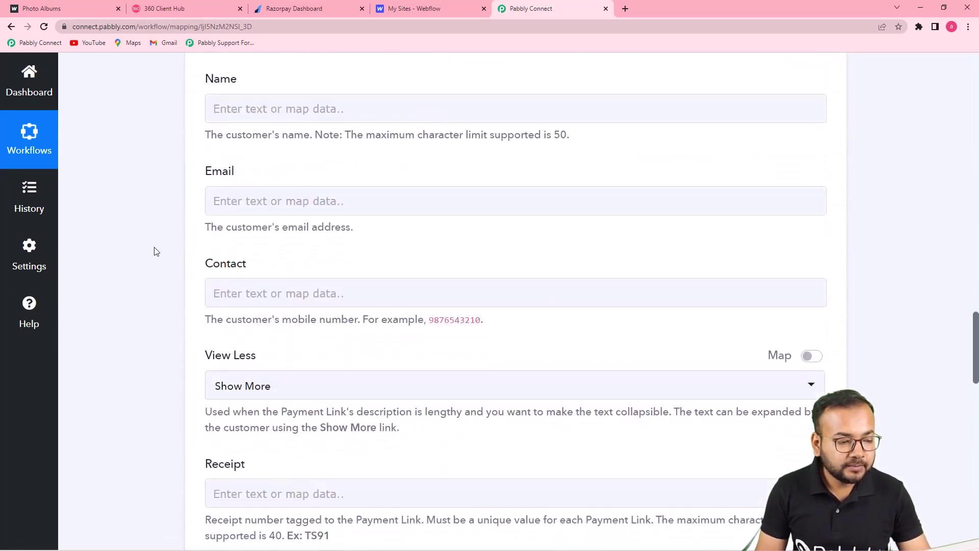
{"action": "left_click", "coordinate": [356, 114]}
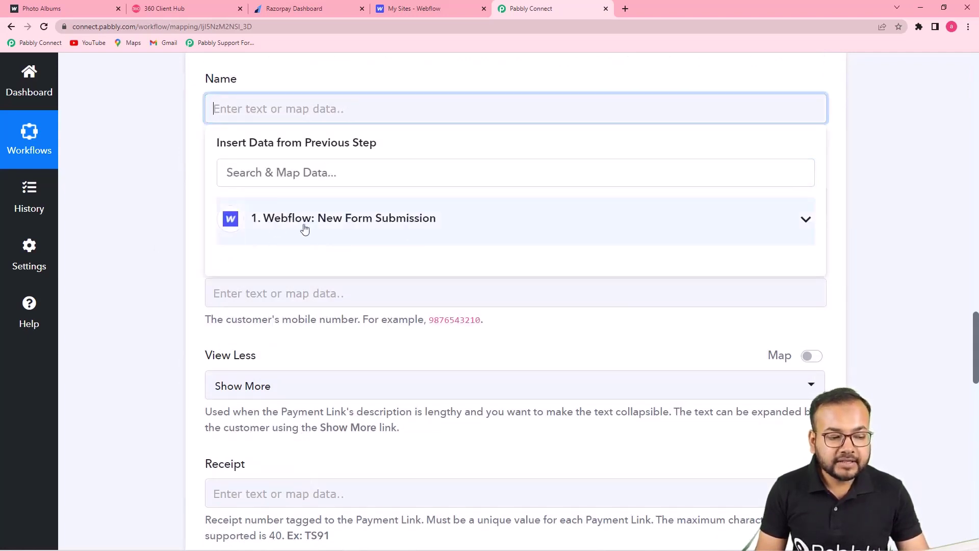
{"action": "left_click", "coordinate": [405, 230]}
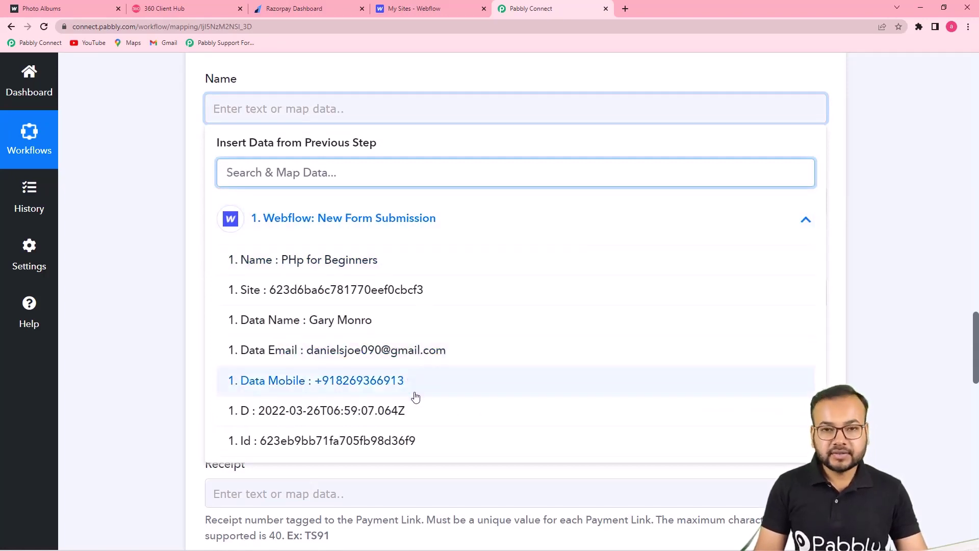
{"action": "left_click", "coordinate": [355, 320]}
{"action": "left_click", "coordinate": [171, 258]}
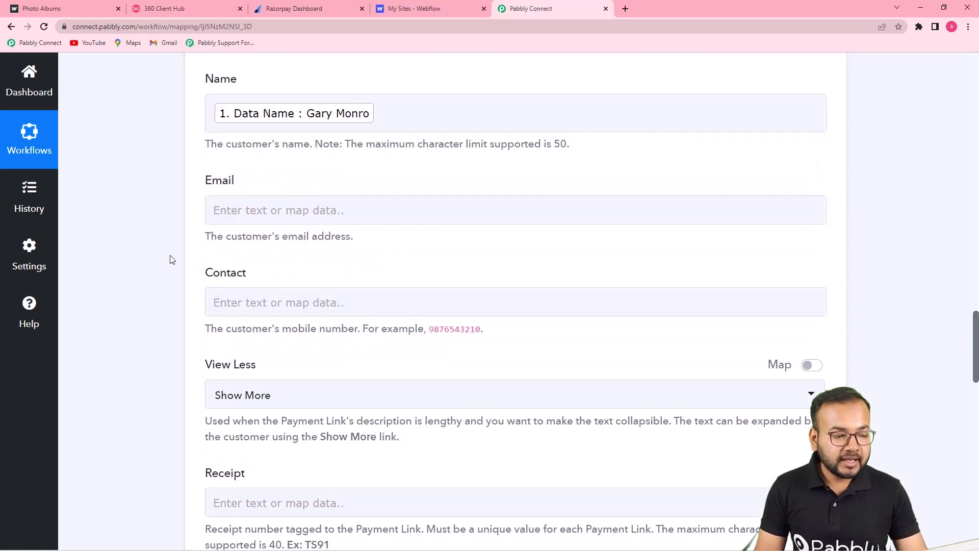
Step: Map Webflow's Data Email and Data Mobile into the Email and Contact fields
{"action": "left_click", "coordinate": [273, 209]}
{"action": "scroll", "coordinate": [272, 209], "scroll_direction": "down", "scroll_amount": 2}
{"action": "left_click", "coordinate": [284, 219]}
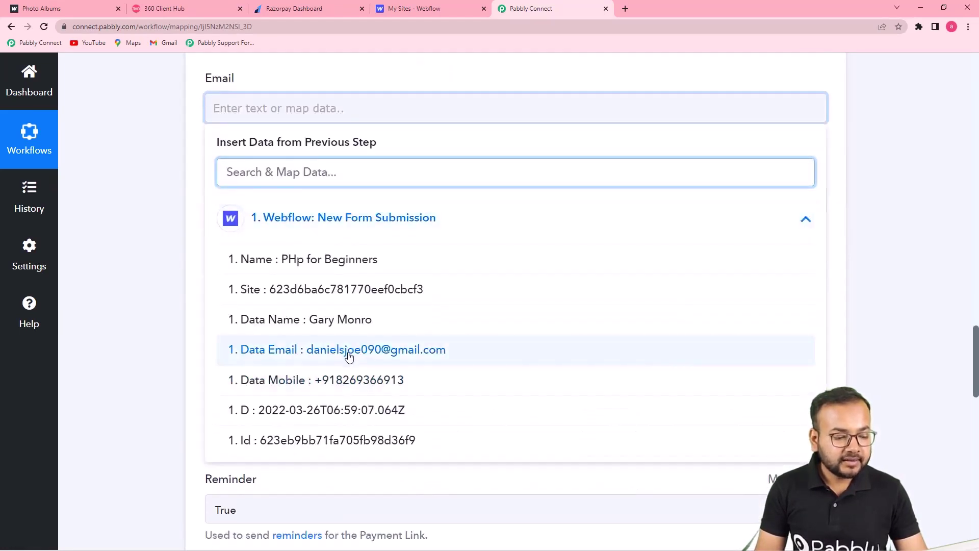
{"action": "left_click", "coordinate": [345, 357]}
{"action": "left_click", "coordinate": [159, 285]}
{"action": "left_click", "coordinate": [292, 219]}
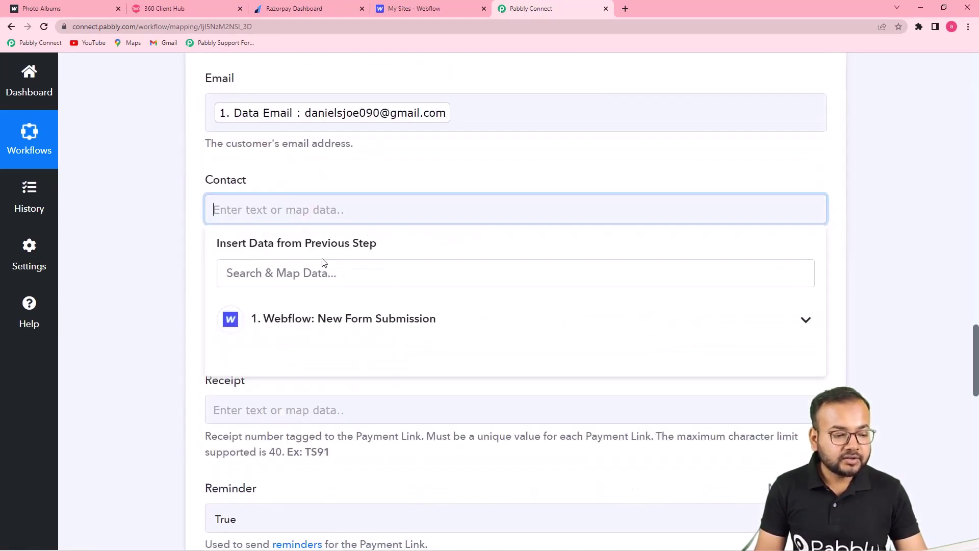
{"action": "left_click", "coordinate": [330, 336]}
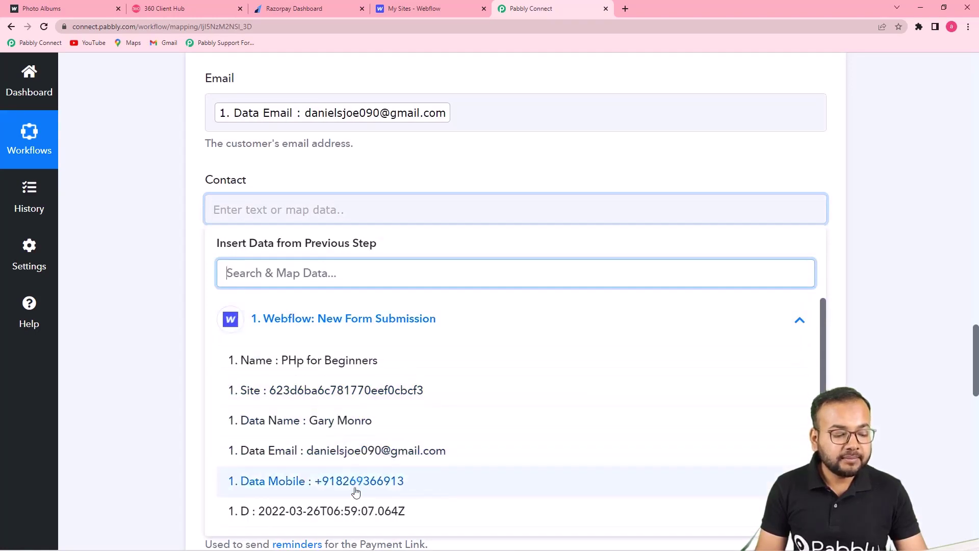
{"action": "left_click", "coordinate": [356, 486]}
{"action": "left_click", "coordinate": [131, 317]}
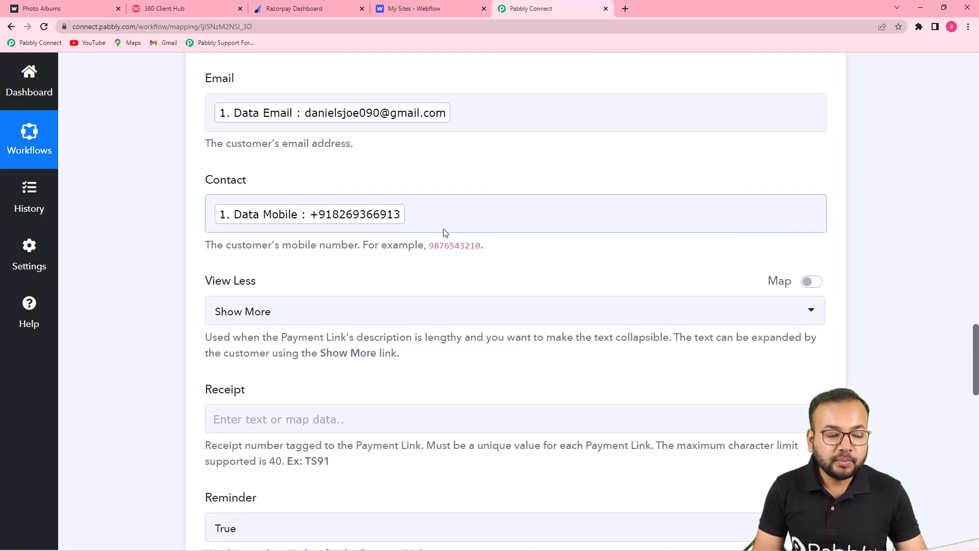
Step: Keep View Less set to Show More
{"action": "scroll", "coordinate": [445, 232], "scroll_direction": "down", "scroll_amount": 3}
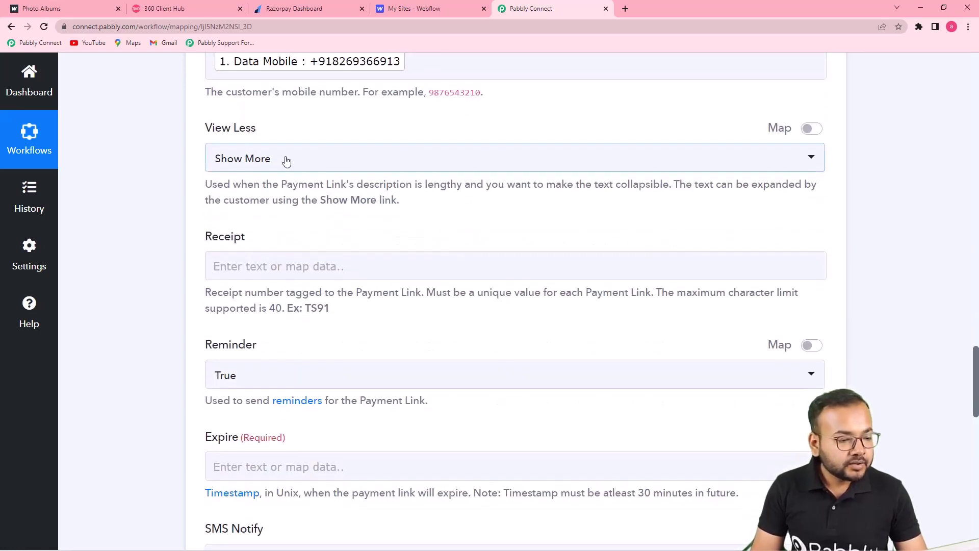
{"action": "left_click", "coordinate": [321, 162]}
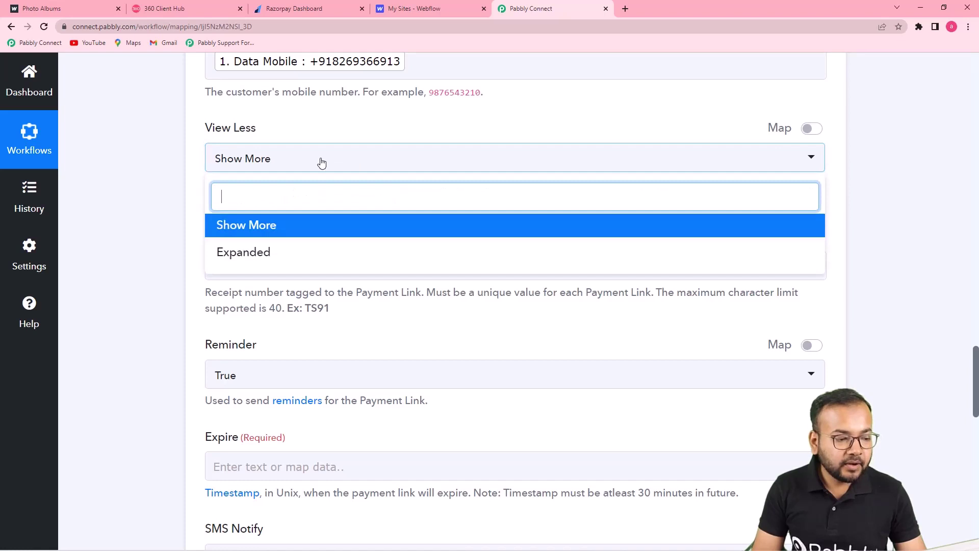
{"action": "left_click", "coordinate": [258, 232]}
{"action": "scroll", "coordinate": [320, 218], "scroll_direction": "down", "scroll_amount": 3}
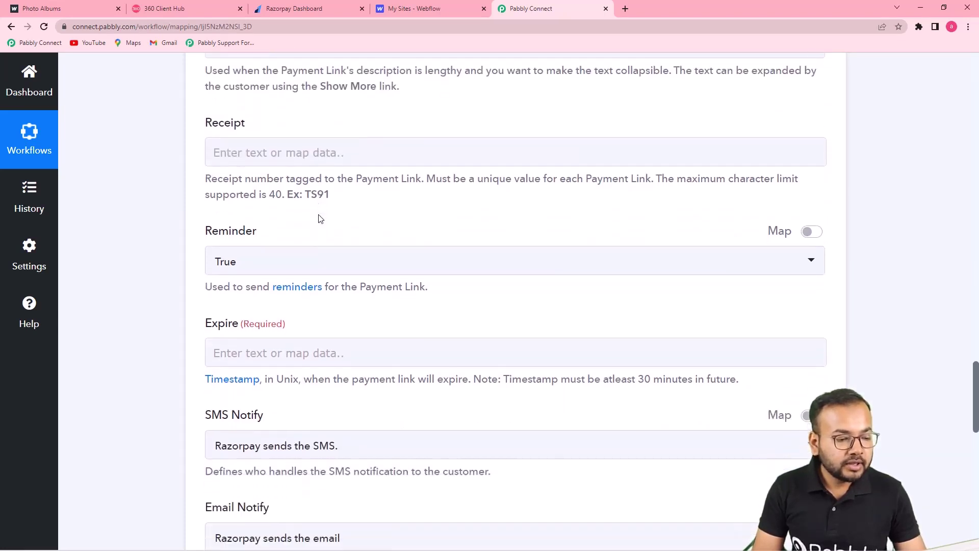
{"action": "scroll", "coordinate": [320, 218], "scroll_direction": "down", "scroll_amount": 1}
{"action": "scroll", "coordinate": [405, 245], "scroll_direction": "up", "scroll_amount": 15}
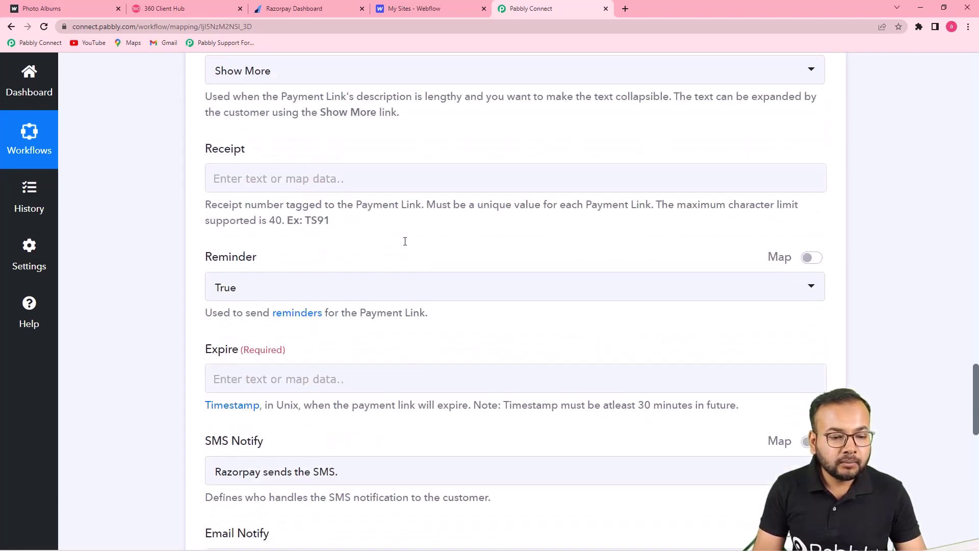
{"action": "scroll", "coordinate": [405, 245], "scroll_direction": "up", "scroll_amount": 12}
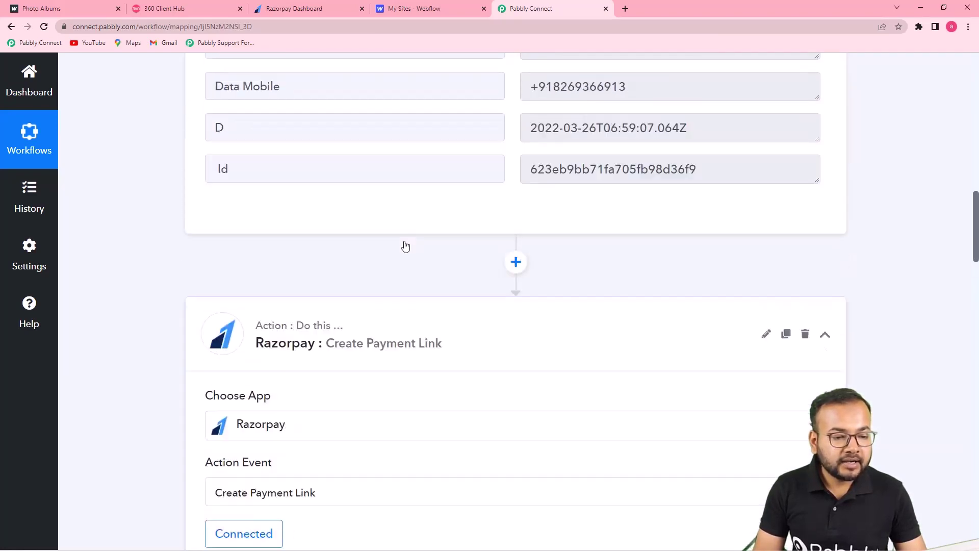
Step: Fill the Receipt with 'PHP_' followed by the Webflow submission's Id
{"action": "scroll", "coordinate": [402, 274], "scroll_direction": "up", "scroll_amount": 3}
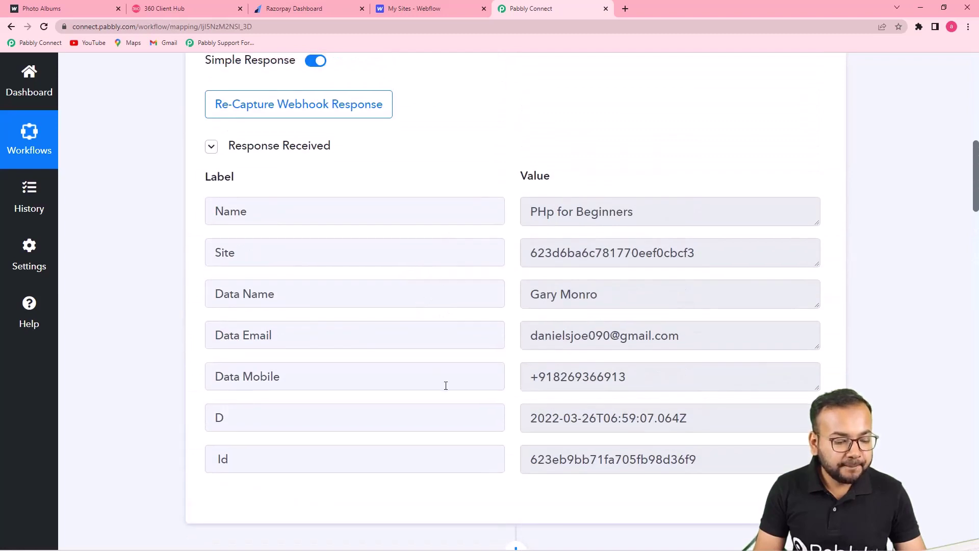
{"action": "scroll", "coordinate": [536, 127], "scroll_direction": "down", "scroll_amount": 3}
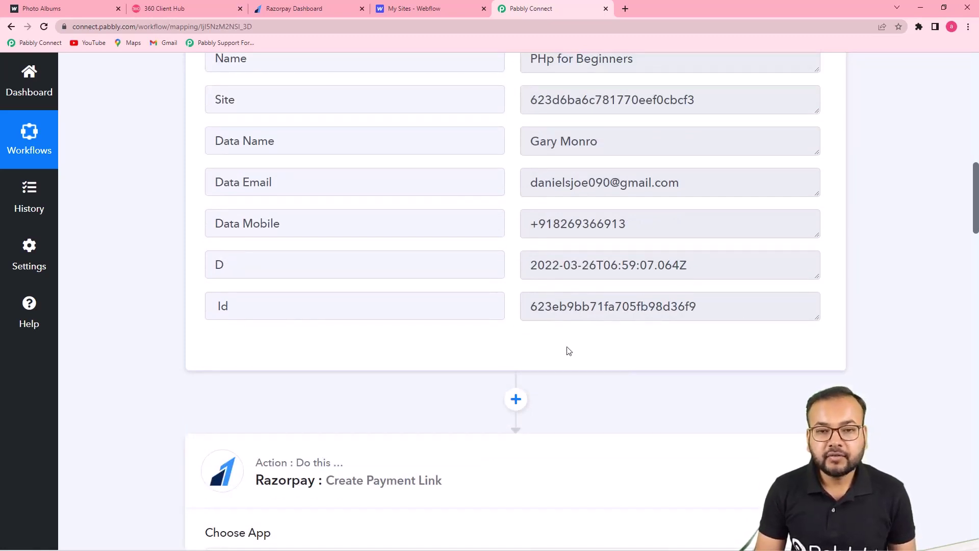
{"action": "scroll", "coordinate": [568, 351], "scroll_direction": "down", "scroll_amount": 12}
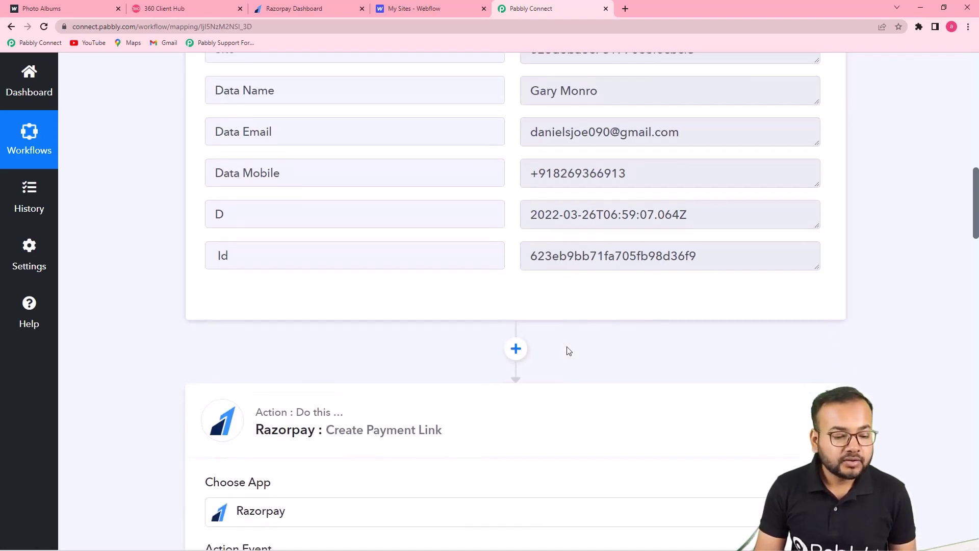
{"action": "scroll", "coordinate": [567, 347], "scroll_direction": "down", "scroll_amount": 12}
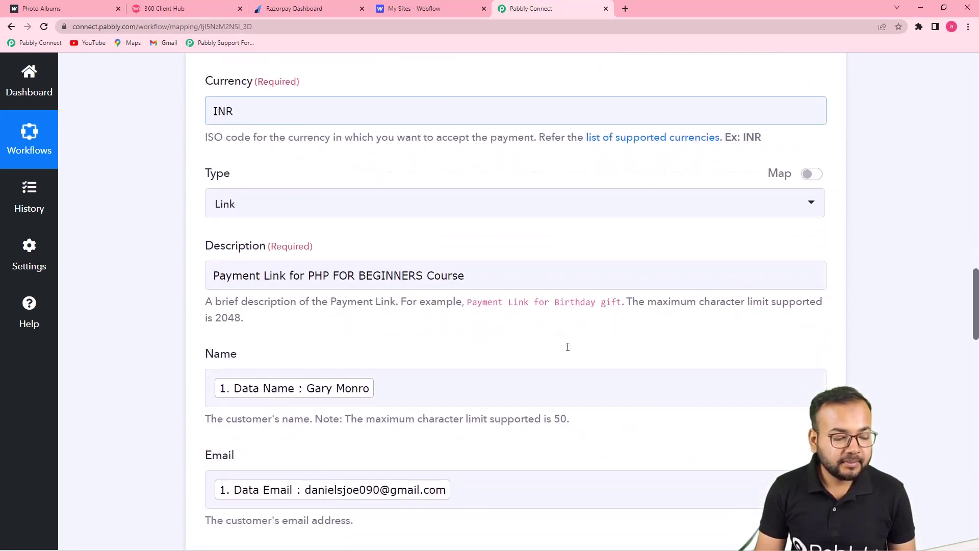
{"action": "left_click", "coordinate": [459, 220]}
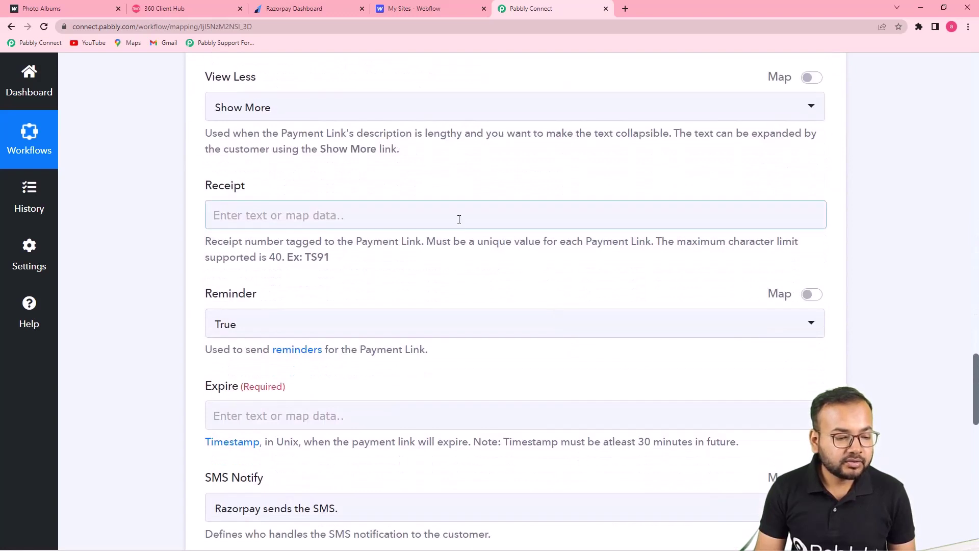
{"action": "left_click", "coordinate": [459, 219]}
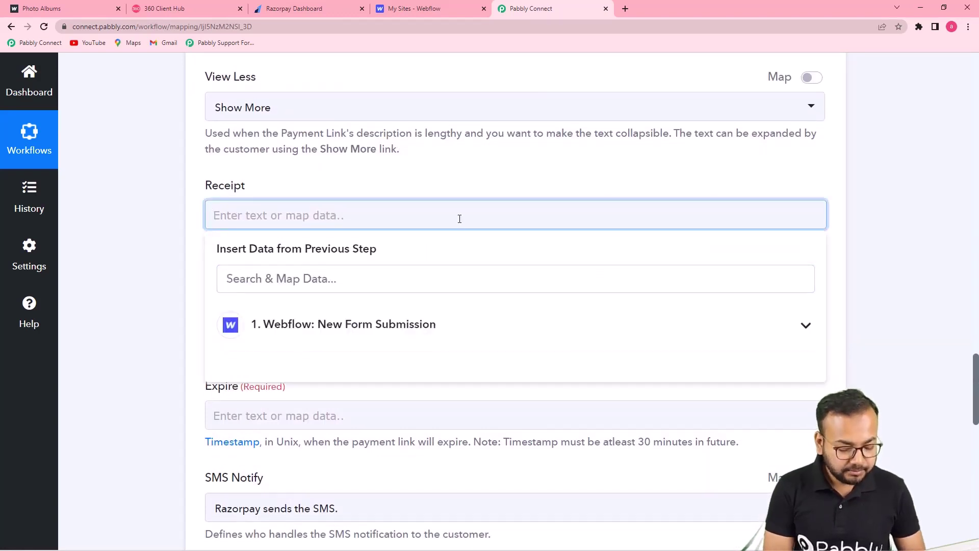
{"action": "type", "text": "PHP_"}
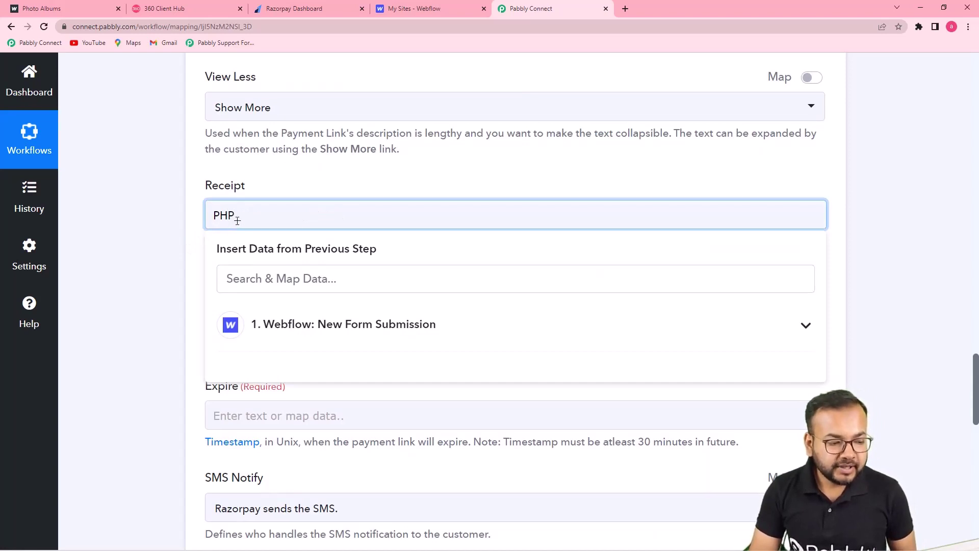
{"action": "left_click", "coordinate": [323, 329]}
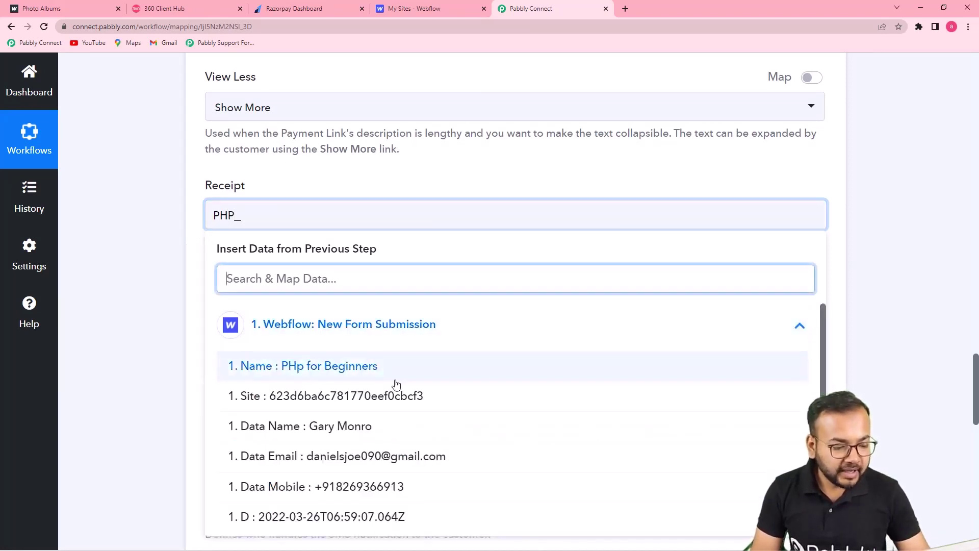
{"action": "scroll", "coordinate": [399, 408], "scroll_direction": "down", "scroll_amount": 1}
{"action": "scroll", "coordinate": [398, 434], "scroll_direction": "down", "scroll_amount": 1}
{"action": "left_click", "coordinate": [282, 507]}
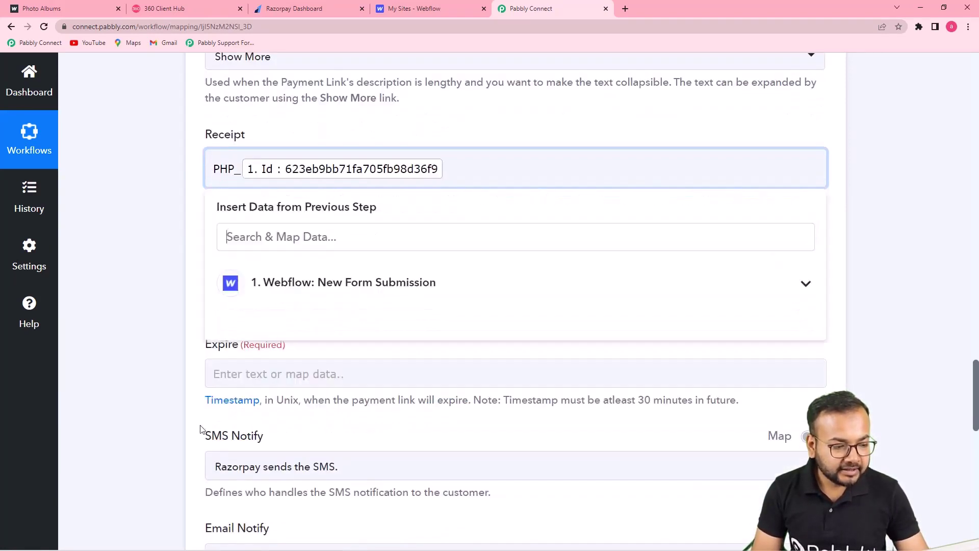
{"action": "left_click", "coordinate": [150, 383]}
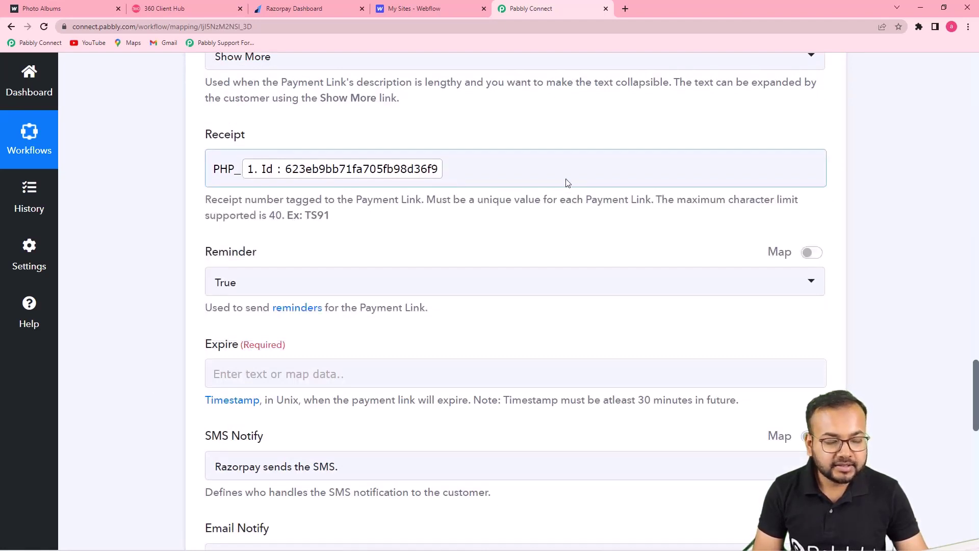
Step: Keep Reminder at True and open the Unix timestamp converter in a new tab
{"action": "scroll", "coordinate": [470, 232], "scroll_direction": "down", "scroll_amount": 2}
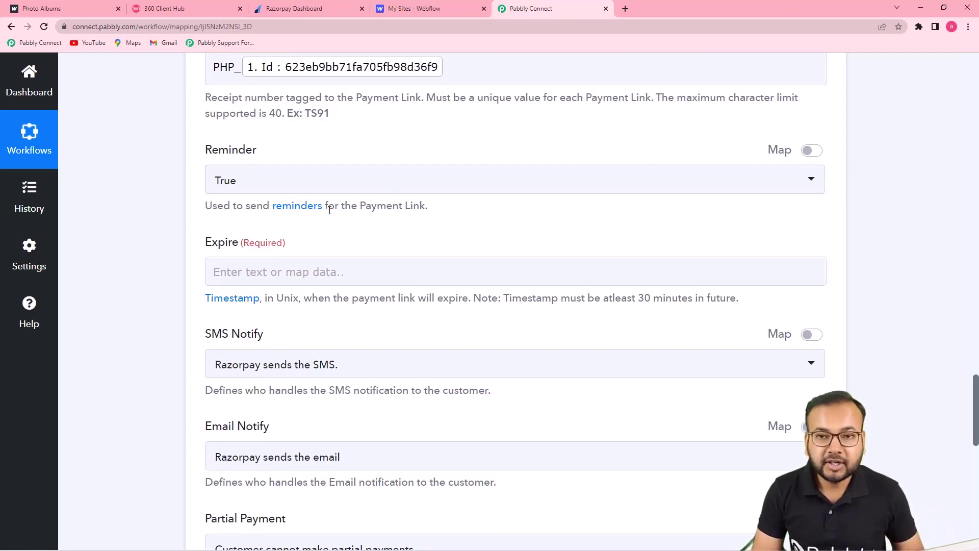
{"action": "left_click", "coordinate": [393, 192]}
{"action": "left_click", "coordinate": [303, 247]}
{"action": "left_click", "coordinate": [179, 217]}
{"action": "scroll", "coordinate": [177, 216], "scroll_direction": "down", "scroll_amount": 3}
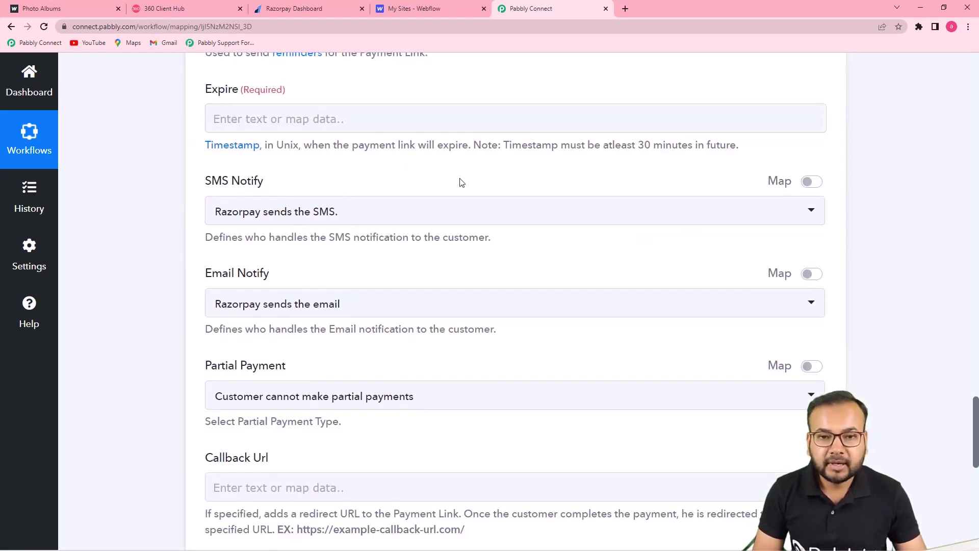
{"action": "scroll", "coordinate": [312, 173], "scroll_direction": "up", "scroll_amount": 1}
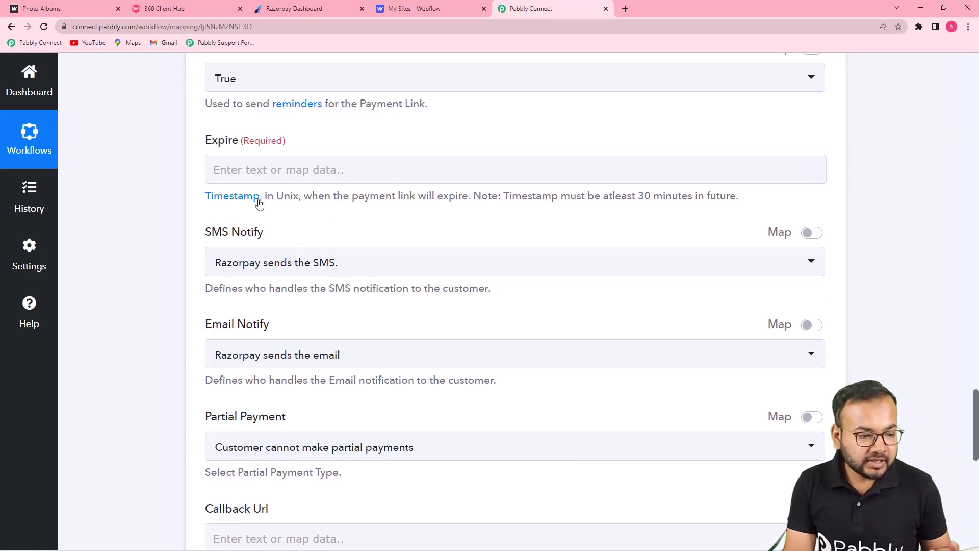
{"action": "left_click", "coordinate": [227, 199]}
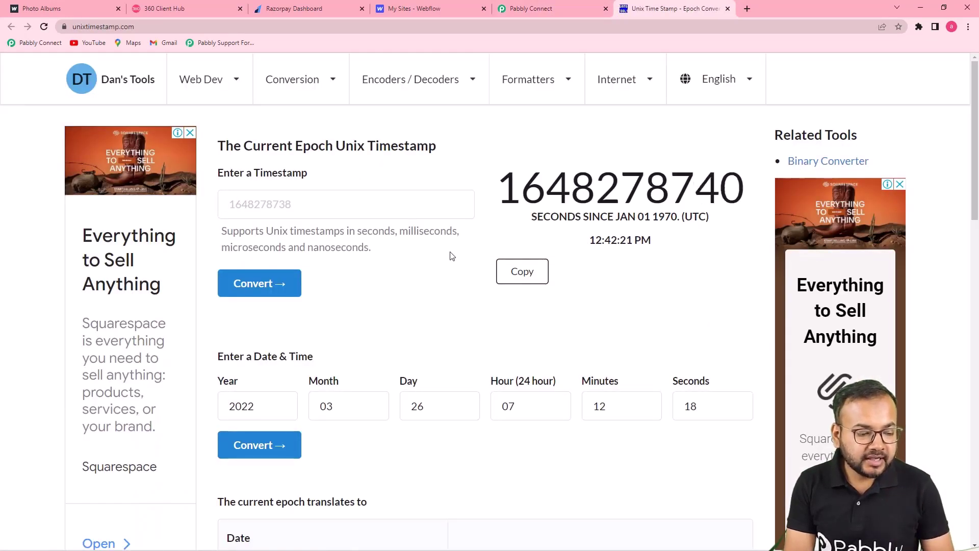
Step: Set the converter's date to month 4, day 6 of 2022
{"action": "scroll", "coordinate": [451, 256], "scroll_direction": "down", "scroll_amount": 2}
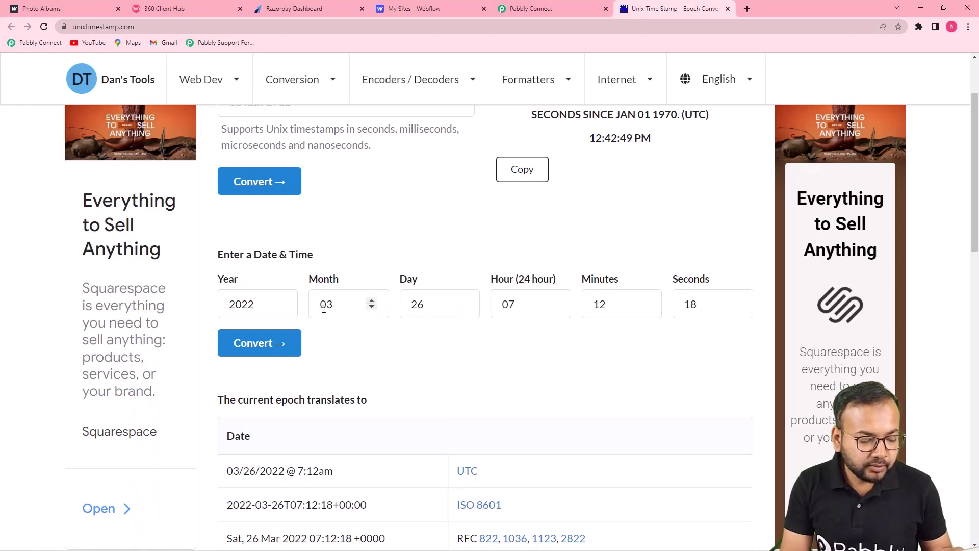
{"action": "left_click", "coordinate": [372, 302]}
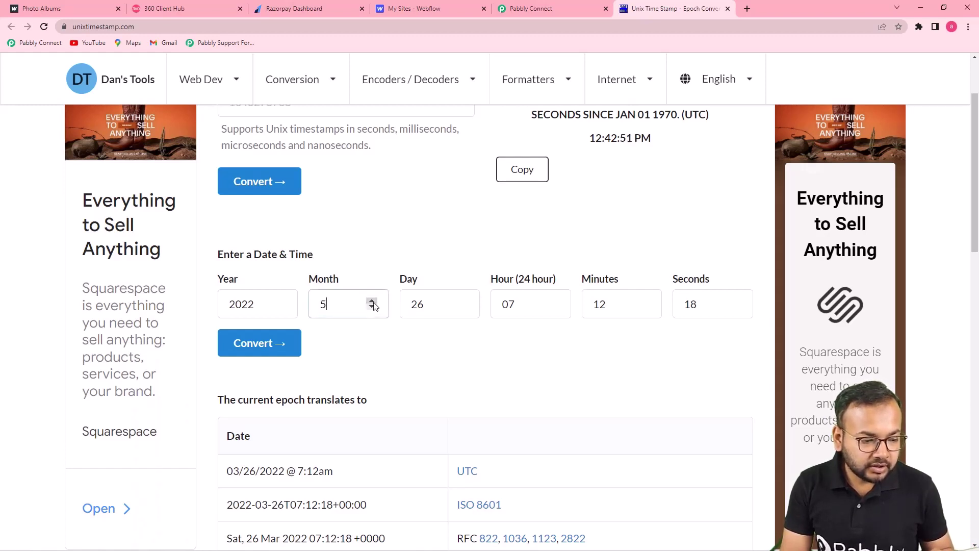
{"action": "left_click", "coordinate": [372, 306]}
{"action": "left_click", "coordinate": [372, 307]}
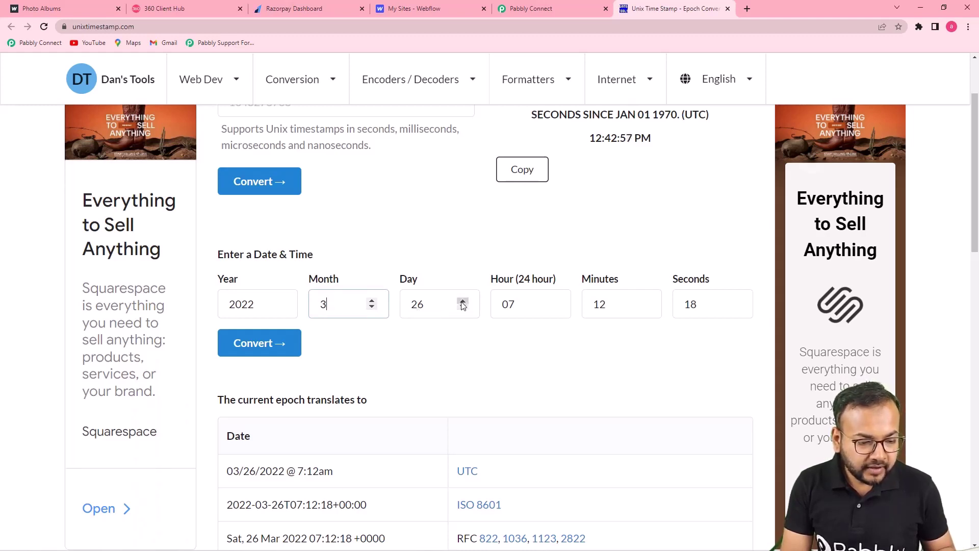
{"action": "left_click", "coordinate": [372, 300]}
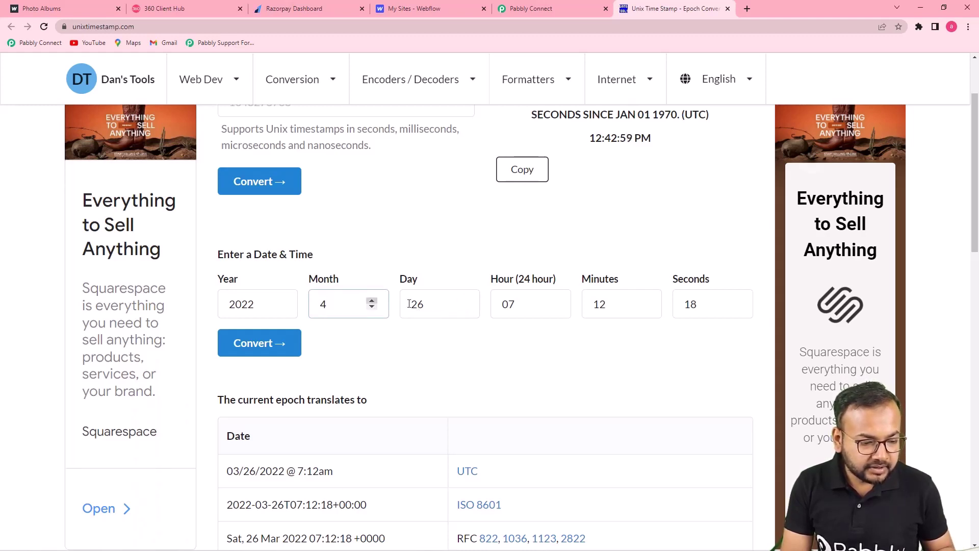
{"action": "left_click", "coordinate": [463, 308]}
{"action": "left_click", "coordinate": [462, 308]}
{"action": "left_click", "coordinate": [463, 308]}
{"action": "left_click", "coordinate": [462, 308]}
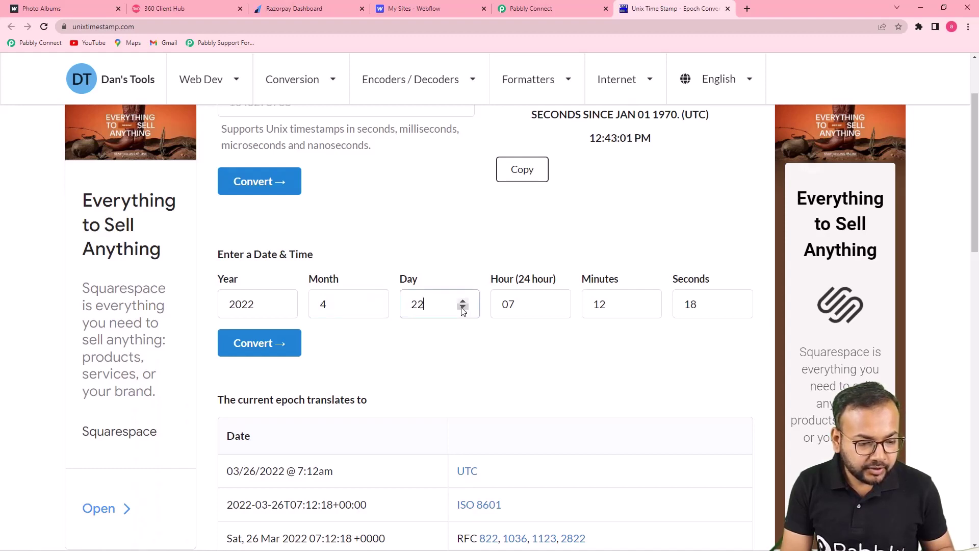
{"action": "left_click", "coordinate": [462, 308]}
{"action": "left_click", "coordinate": [463, 308]}
{"action": "left_click", "coordinate": [463, 308]}
{"action": "left_click", "coordinate": [462, 307]}
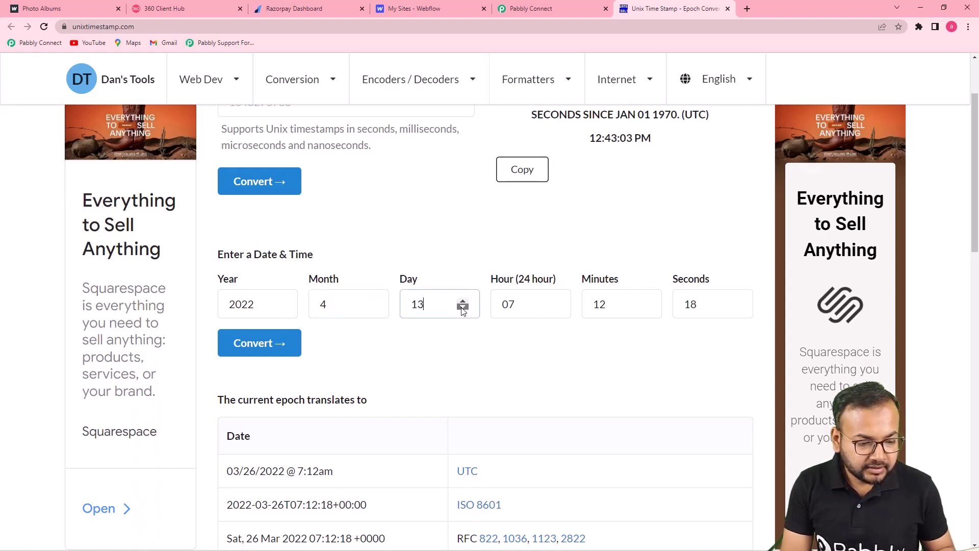
{"action": "left_click", "coordinate": [462, 308]}
{"action": "left_click", "coordinate": [462, 308]}
{"action": "left_click", "coordinate": [462, 308]}
{"action": "left_click", "coordinate": [463, 308]}
{"action": "left_click", "coordinate": [462, 308]}
{"action": "left_click", "coordinate": [463, 307]}
{"action": "left_click", "coordinate": [462, 308]}
{"action": "left_click", "coordinate": [463, 308]}
{"action": "left_click", "coordinate": [462, 308]}
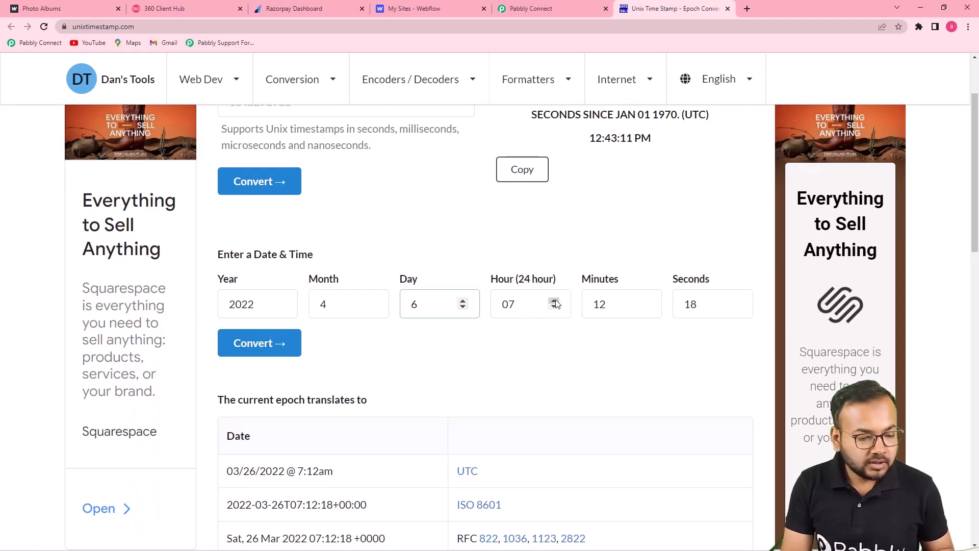
Step: Set the time to hour 23 and minutes 59
{"action": "left_click", "coordinate": [555, 302]}
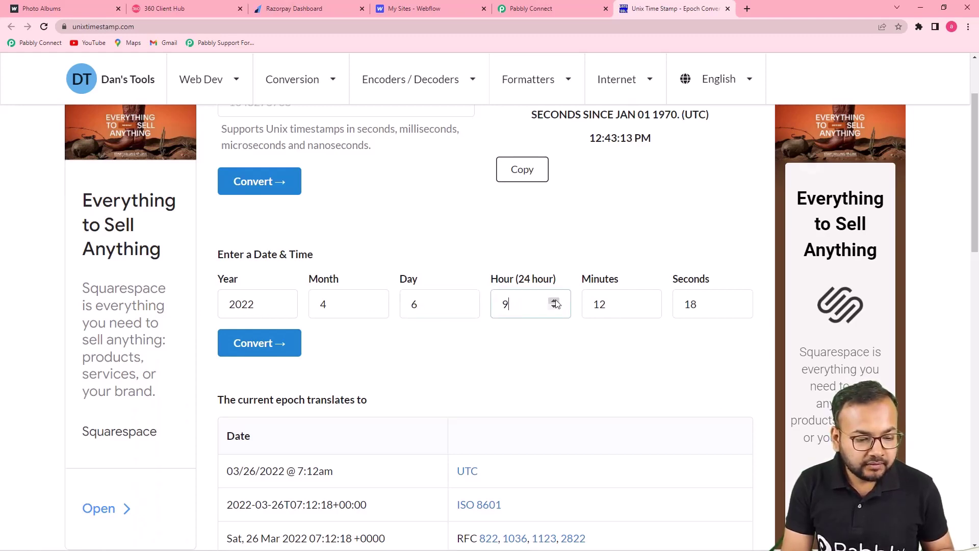
{"action": "left_click", "coordinate": [555, 301]}
{"action": "left_click_drag", "start_coordinate": [555, 302], "coordinate": [555, 302]}
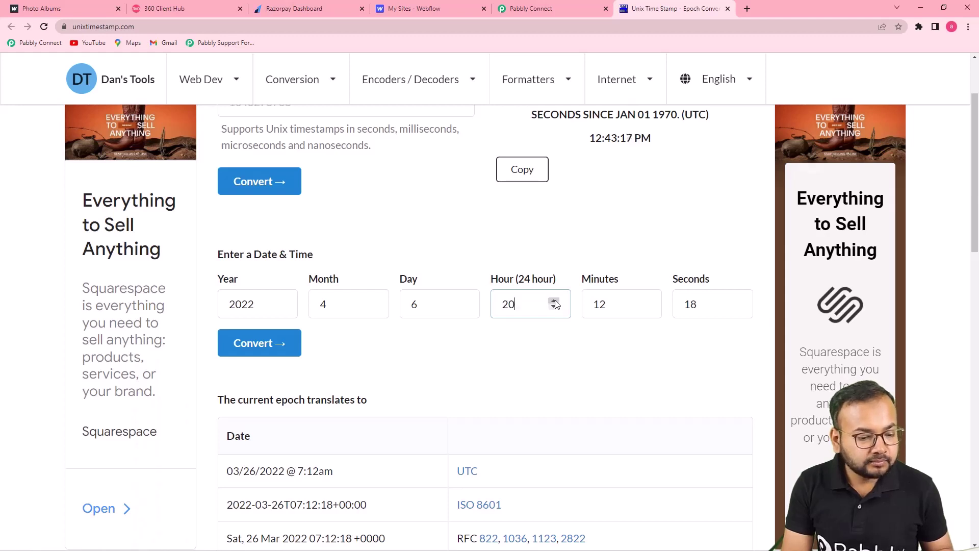
{"action": "left_click", "coordinate": [554, 301]}
{"action": "left_click", "coordinate": [555, 301]}
{"action": "left_click", "coordinate": [555, 300]}
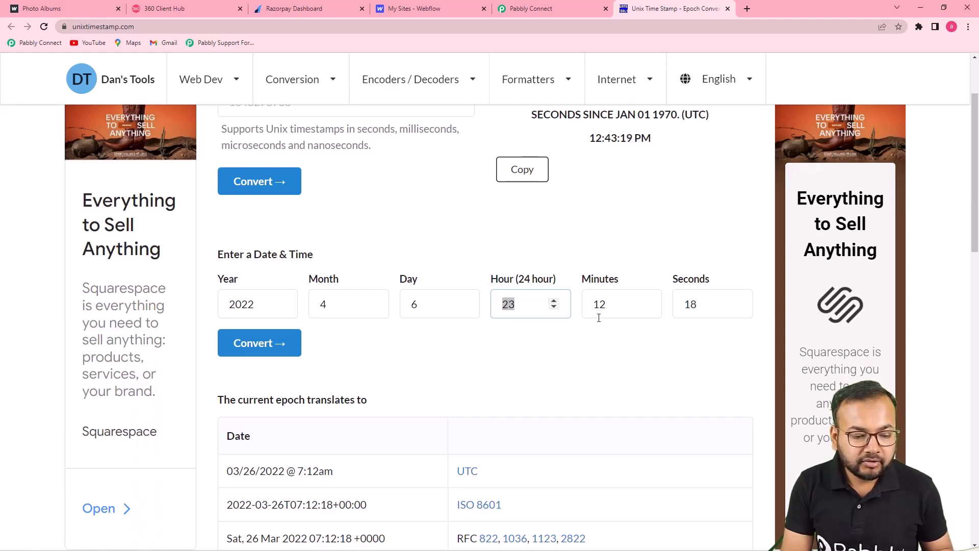
{"action": "left_click", "coordinate": [645, 302]}
{"action": "left_click", "coordinate": [645, 302]}
{"action": "left_click", "coordinate": [645, 302]}
{"action": "left_click", "coordinate": [645, 301]}
{"action": "left_click", "coordinate": [645, 301]}
{"action": "left_click", "coordinate": [644, 301]}
{"action": "left_click", "coordinate": [645, 301]}
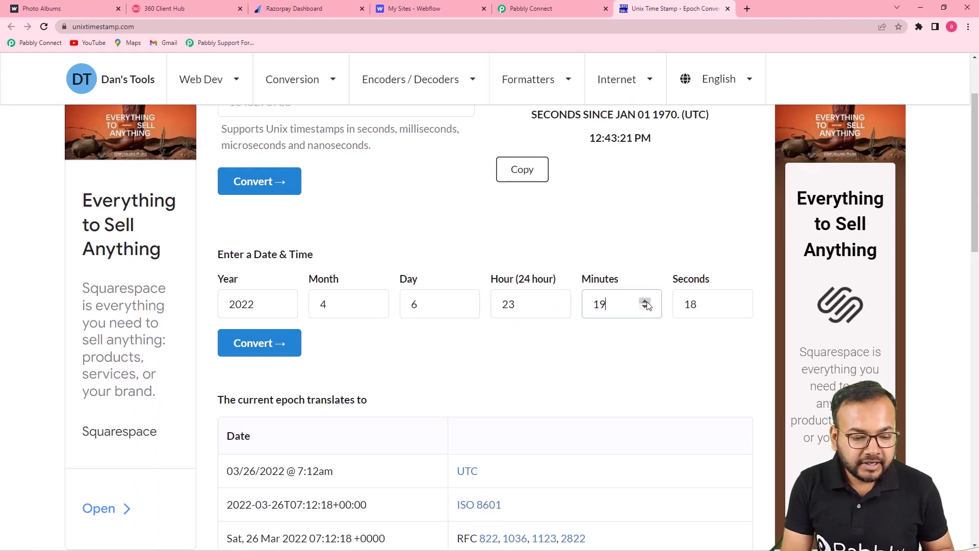
{"action": "left_click", "coordinate": [645, 302]}
{"action": "left_click", "coordinate": [645, 301]}
{"action": "left_click", "coordinate": [645, 302]}
{"action": "triple_click", "coordinate": [645, 301]}
{"action": "triple_click", "coordinate": [645, 302]}
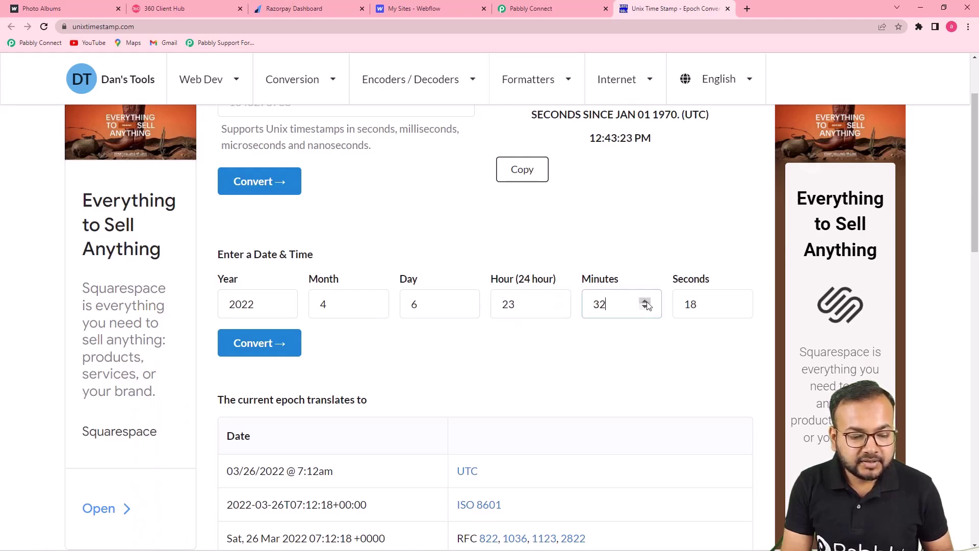
{"action": "triple_click", "coordinate": [645, 301]}
{"action": "triple_click", "coordinate": [645, 302]}
{"action": "triple_click", "coordinate": [645, 301]}
{"action": "triple_click", "coordinate": [645, 301]}
{"action": "left_click", "coordinate": [645, 301]}
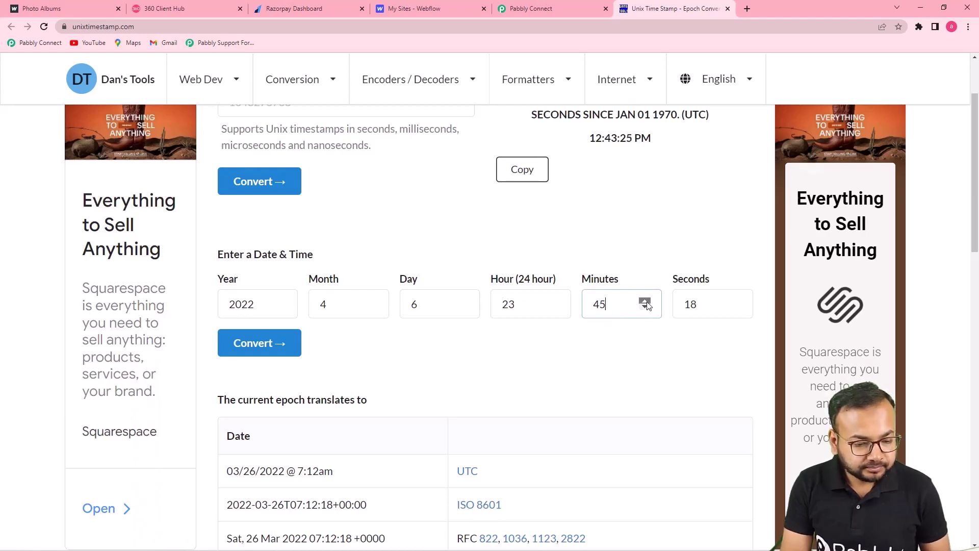
{"action": "triple_click", "coordinate": [645, 301]}
{"action": "left_click", "coordinate": [645, 302]}
{"action": "triple_click", "coordinate": [645, 301]}
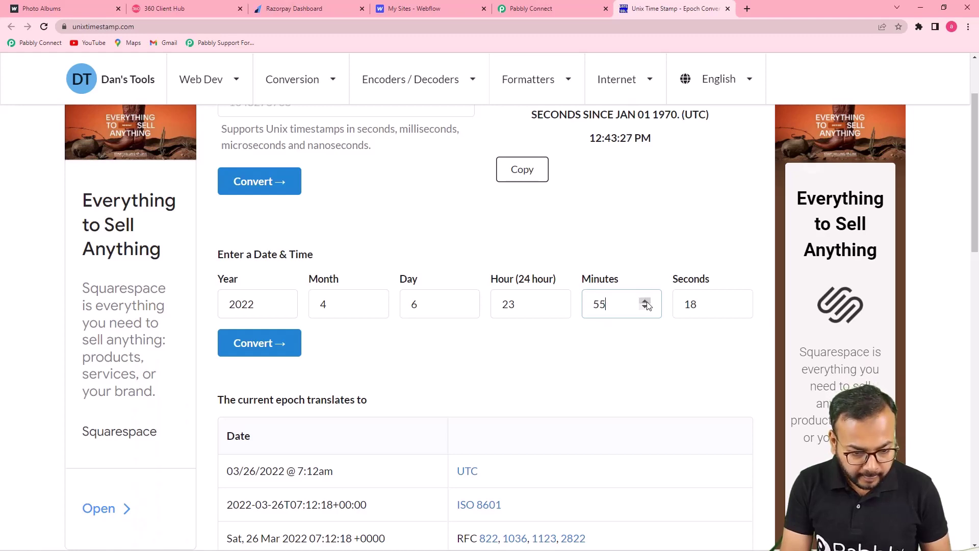
{"action": "double_click", "coordinate": [645, 301]}
{"action": "double_click", "coordinate": [645, 301]}
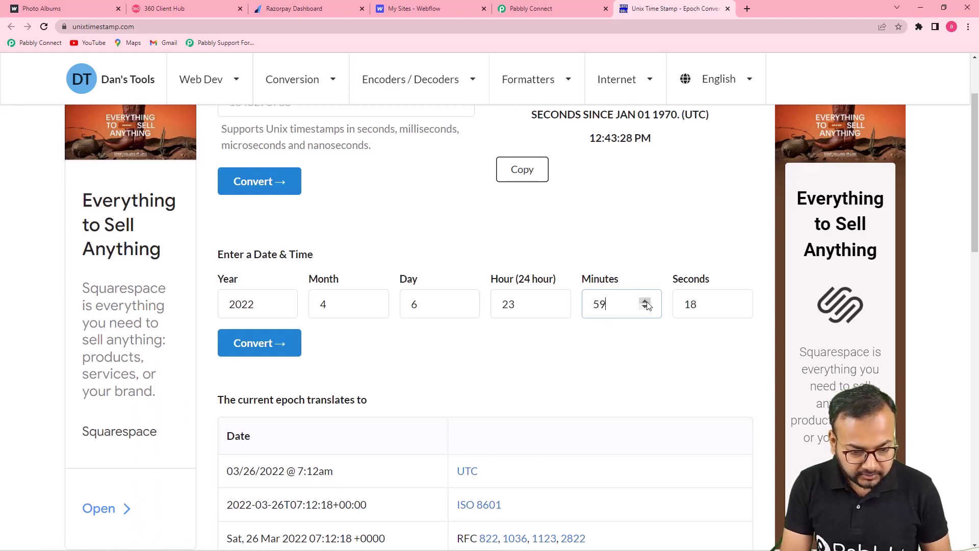
{"action": "left_click", "coordinate": [690, 305]}
{"action": "type", "text": "00"}
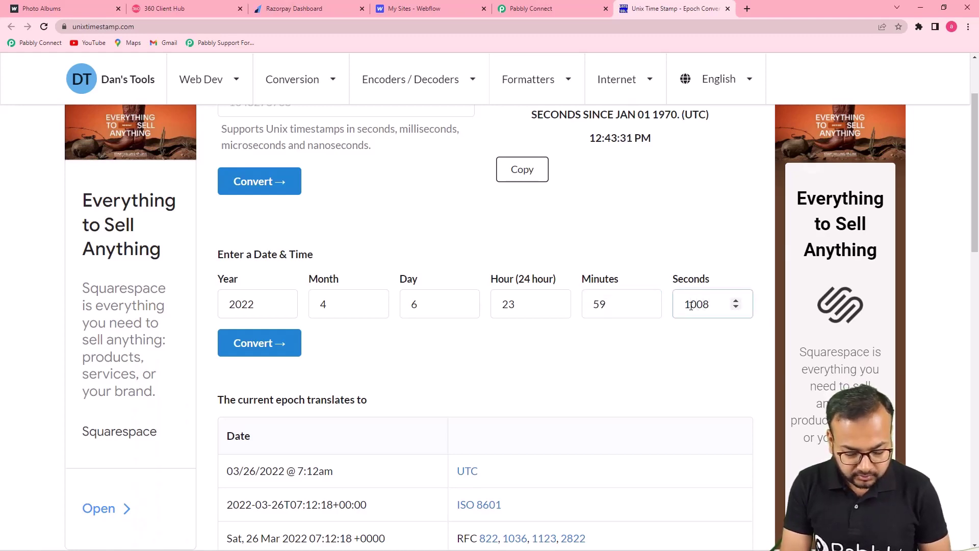
{"action": "key", "text": "BackSpace"}
{"action": "key", "text": "BackSpace"}
{"action": "key", "text": "BackSpace"}
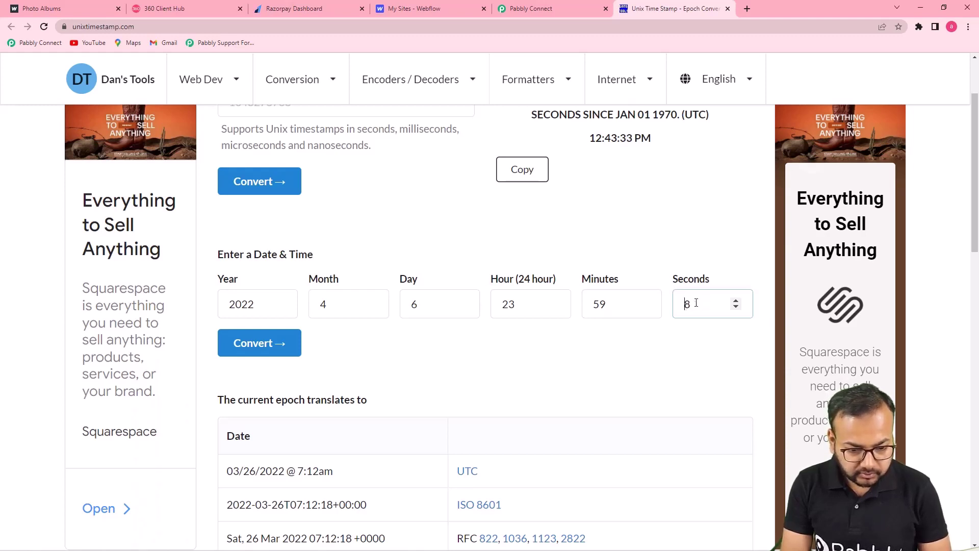
{"action": "left_click", "coordinate": [696, 303]}
{"action": "key", "text": "BackSpace"}
{"action": "type", "text": "00"}
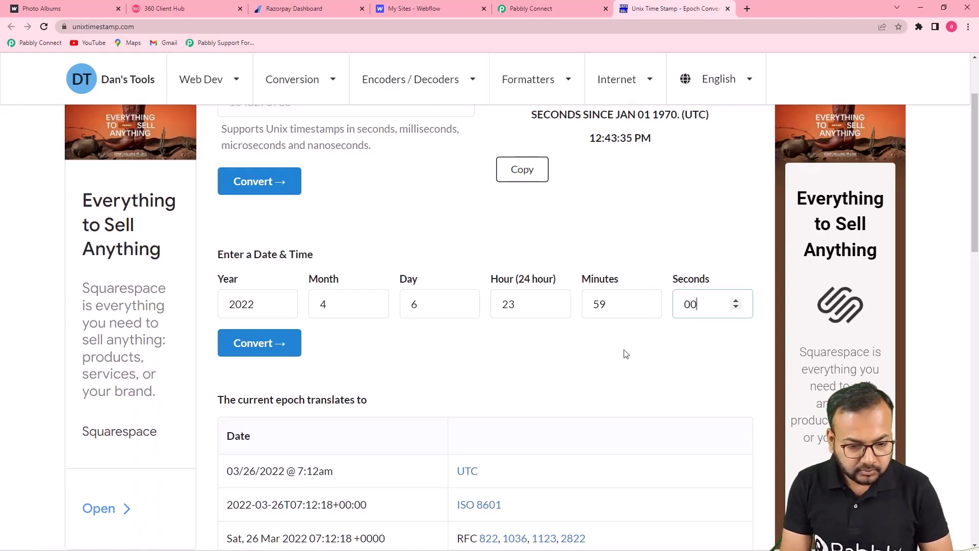
{"action": "left_click", "coordinate": [623, 350]}
{"action": "left_click", "coordinate": [261, 344]}
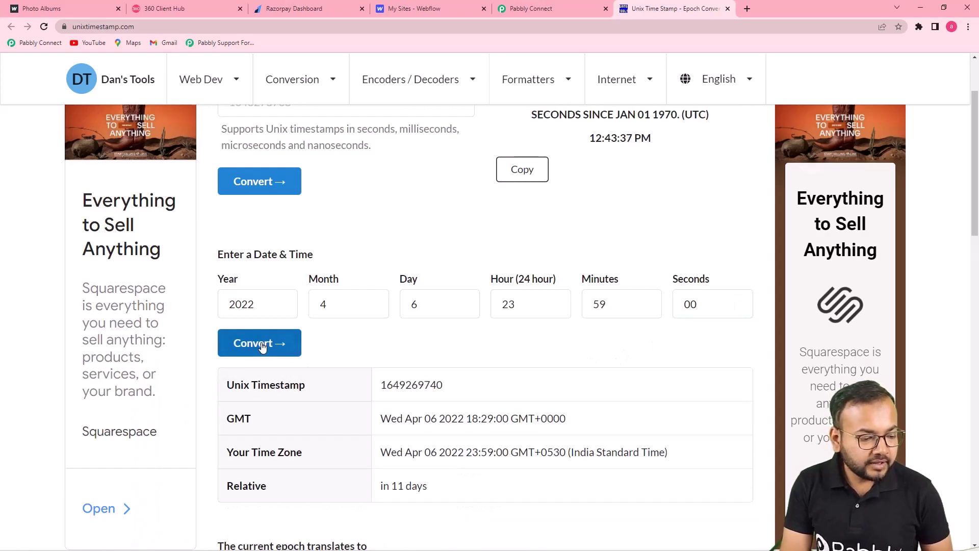
{"action": "scroll", "coordinate": [262, 347], "scroll_direction": "down", "scroll_amount": 5}
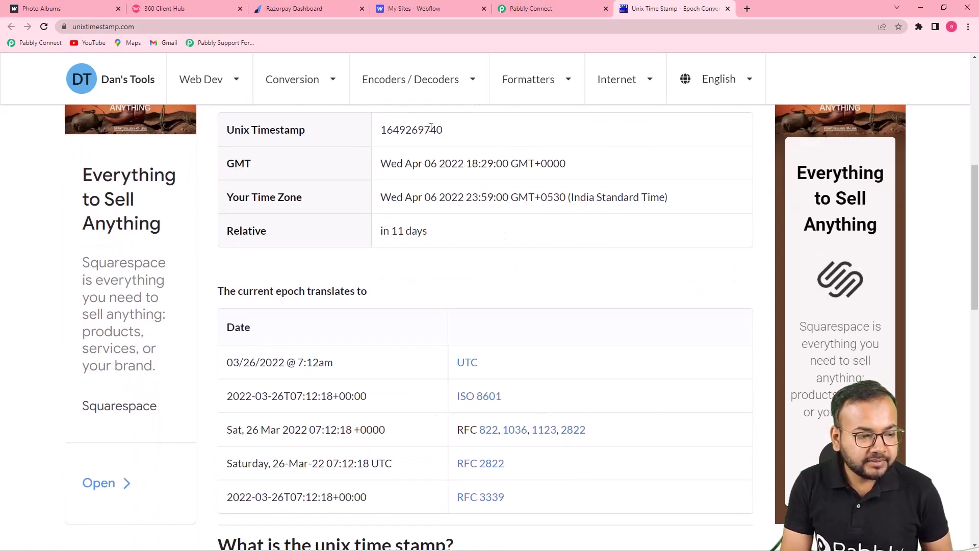
{"action": "left_click_drag", "start_coordinate": [446, 132], "coordinate": [365, 139]}
{"action": "key", "text": "ctrl+c"}
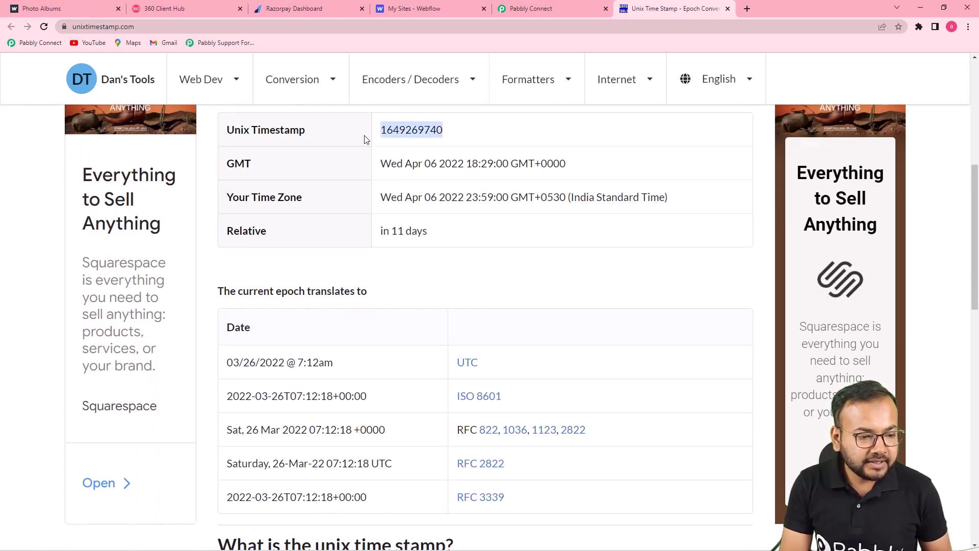
{"action": "right_click", "coordinate": [394, 131]}
{"action": "left_click", "coordinate": [406, 139]}
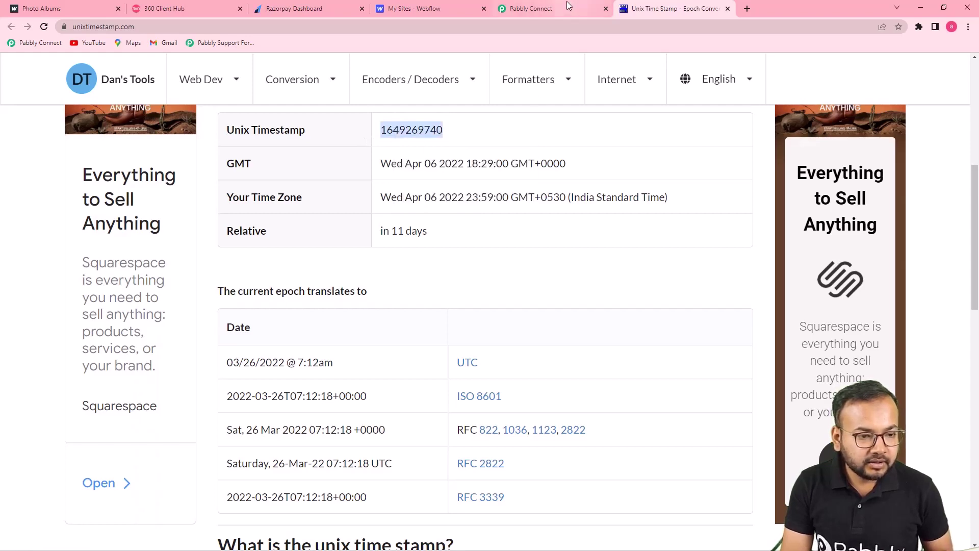
{"action": "left_click", "coordinate": [569, 5]}
{"action": "left_click", "coordinate": [283, 172]}
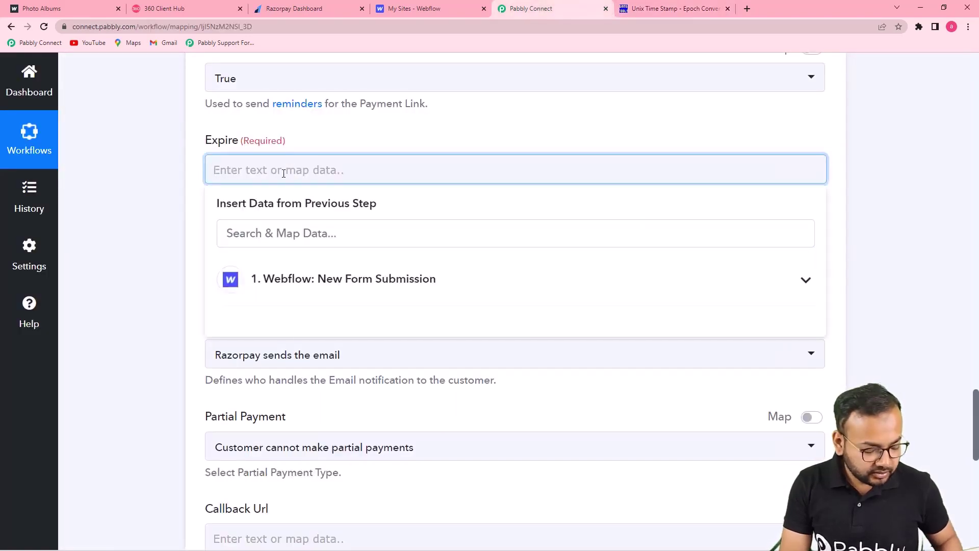
{"action": "key", "text": "ctrl+v"}
{"action": "left_click", "coordinate": [663, 8]}
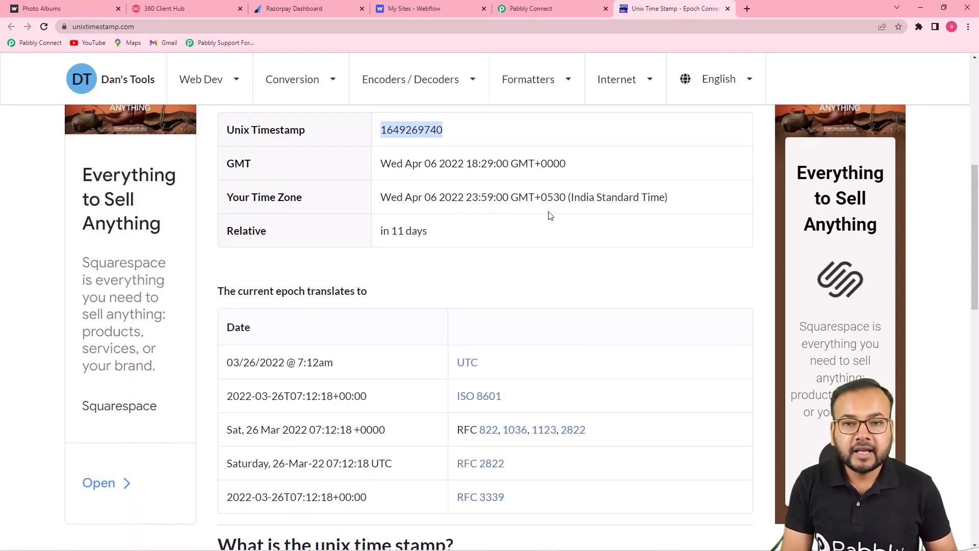
{"action": "left_click", "coordinate": [540, 9]}
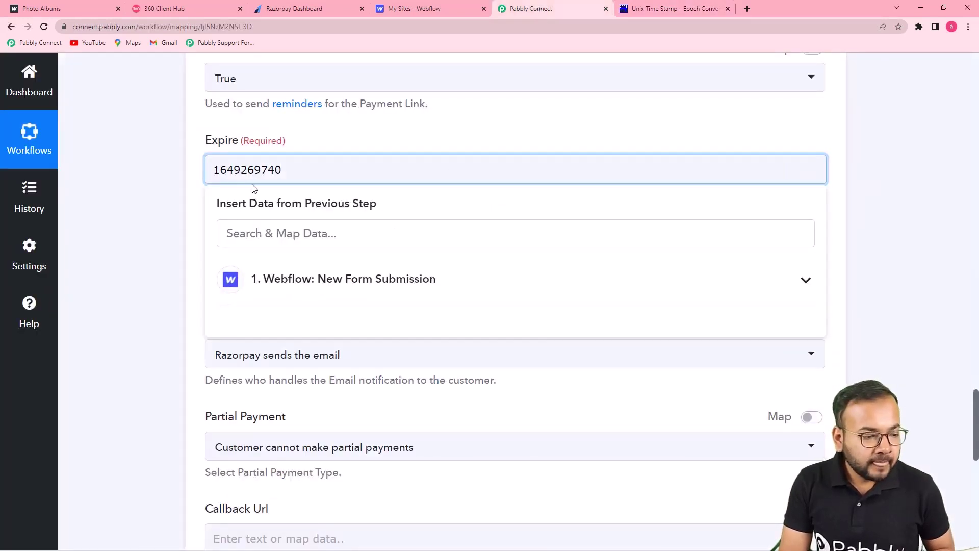
{"action": "left_click", "coordinate": [159, 189]}
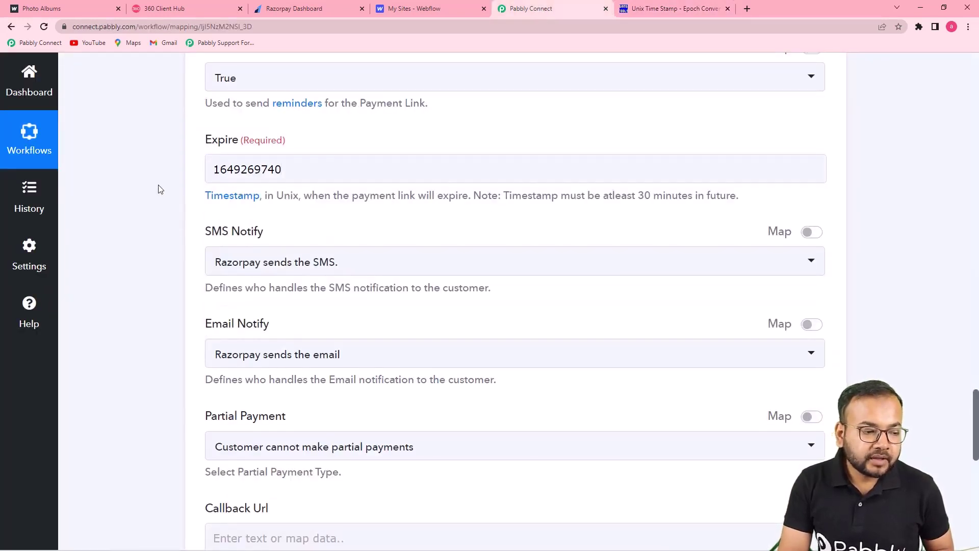
Step: Keep SMS Notify and Email Notify sent by Razorpay and disallow partial payments
{"action": "scroll", "coordinate": [159, 189], "scroll_direction": "down", "scroll_amount": 1}
{"action": "scroll", "coordinate": [191, 189], "scroll_direction": "down", "scroll_amount": 1}
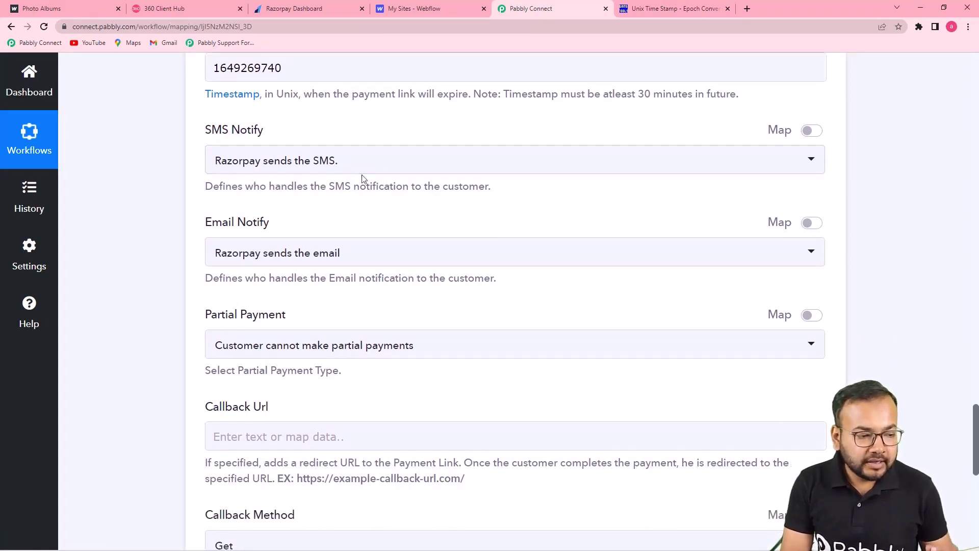
{"action": "left_click", "coordinate": [343, 170]}
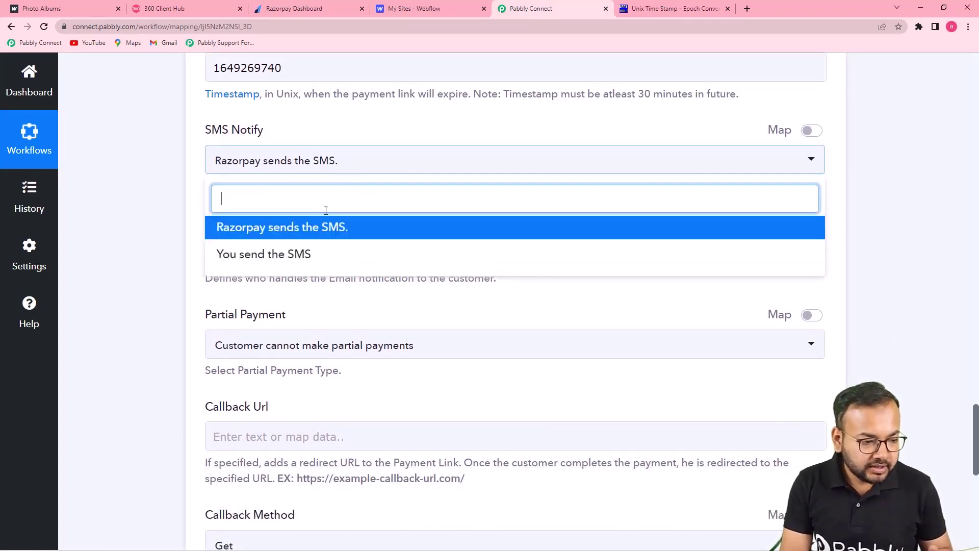
{"action": "left_click", "coordinate": [290, 235]}
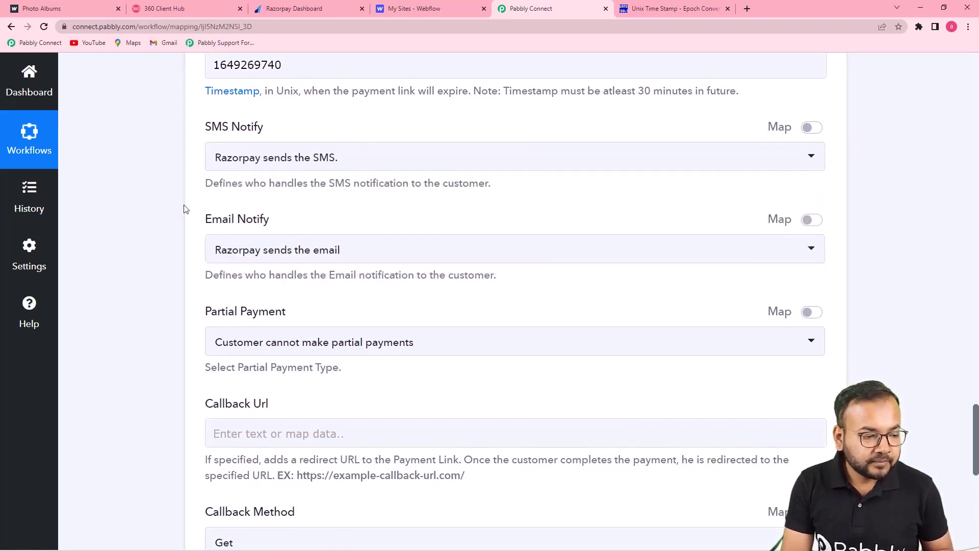
{"action": "scroll", "coordinate": [375, 160], "scroll_direction": "down", "scroll_amount": 3}
{"action": "left_click", "coordinate": [379, 107]}
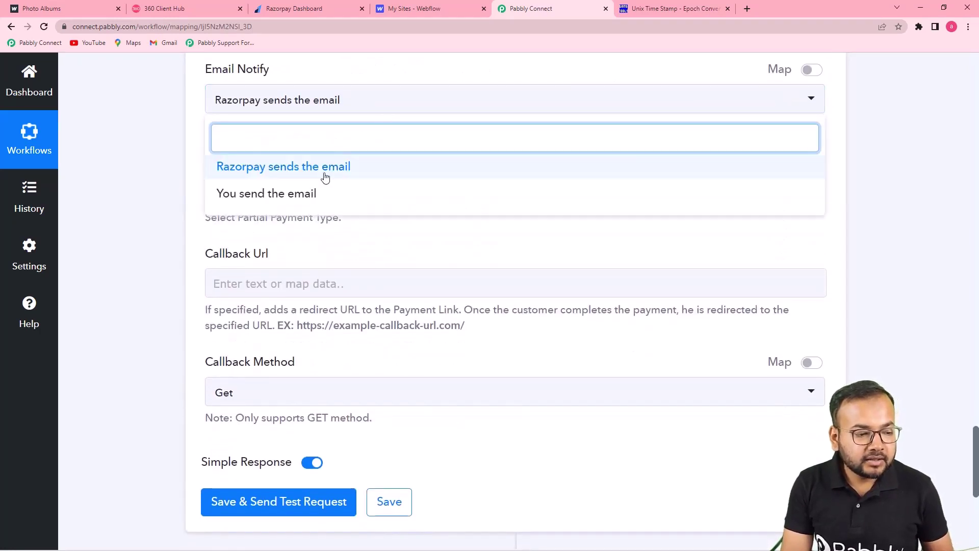
{"action": "left_click", "coordinate": [290, 176]}
{"action": "scroll", "coordinate": [207, 153], "scroll_direction": "down", "scroll_amount": 1}
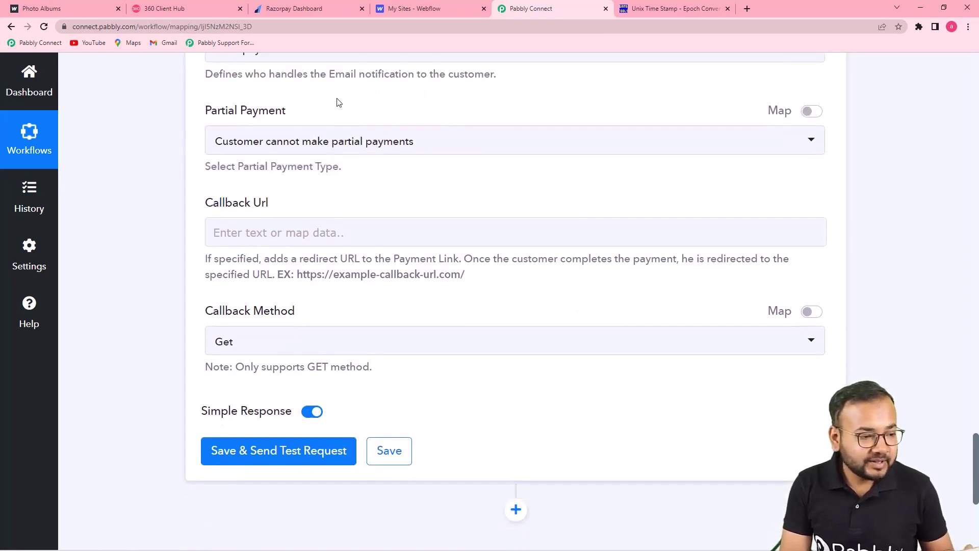
{"action": "scroll", "coordinate": [336, 102], "scroll_direction": "up", "scroll_amount": 2}
{"action": "scroll", "coordinate": [295, 234], "scroll_direction": "down", "scroll_amount": 2}
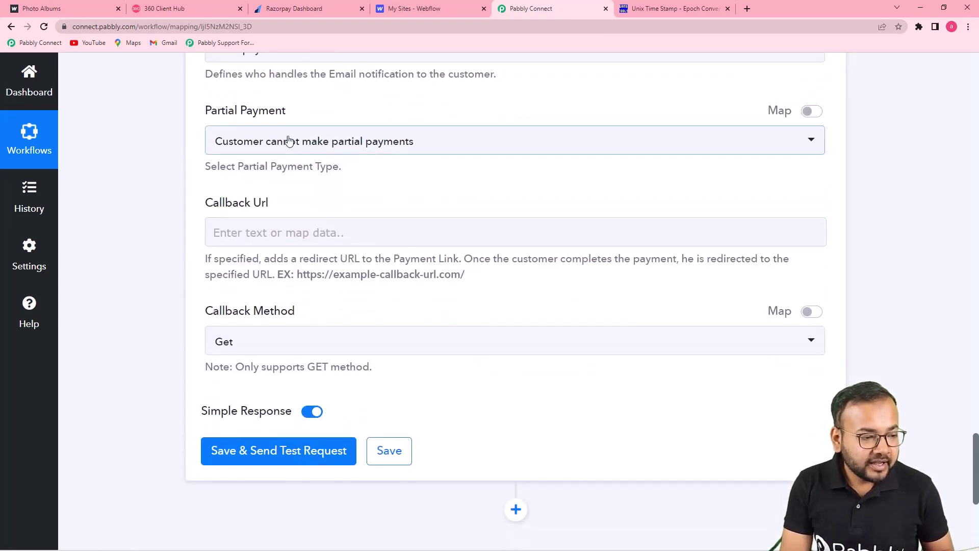
{"action": "left_click", "coordinate": [440, 153]}
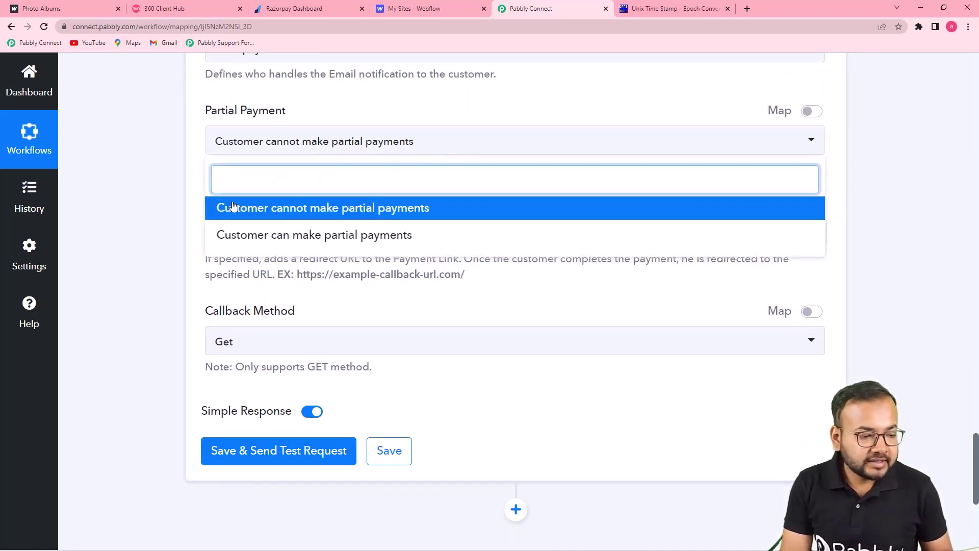
{"action": "left_click", "coordinate": [302, 218]}
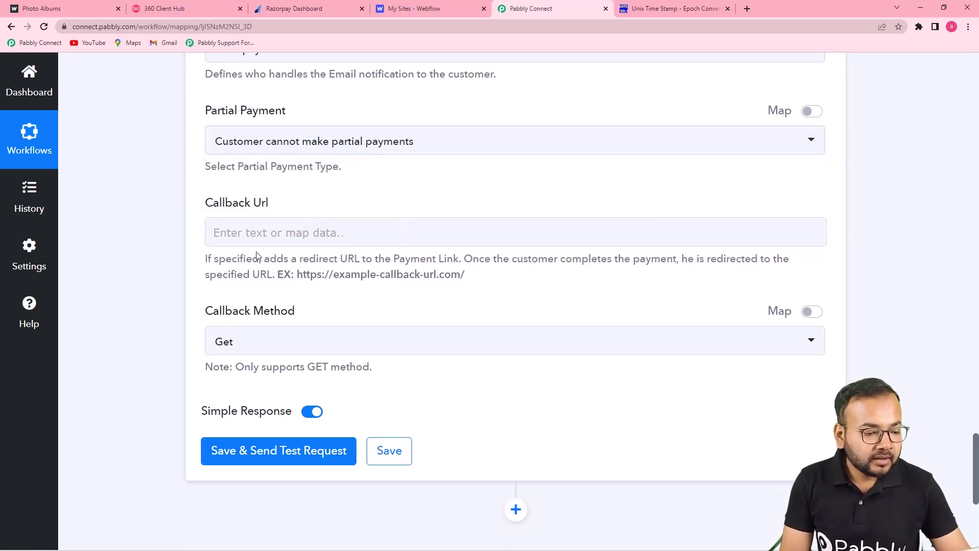
{"action": "scroll", "coordinate": [297, 233], "scroll_direction": "down", "scroll_amount": 1}
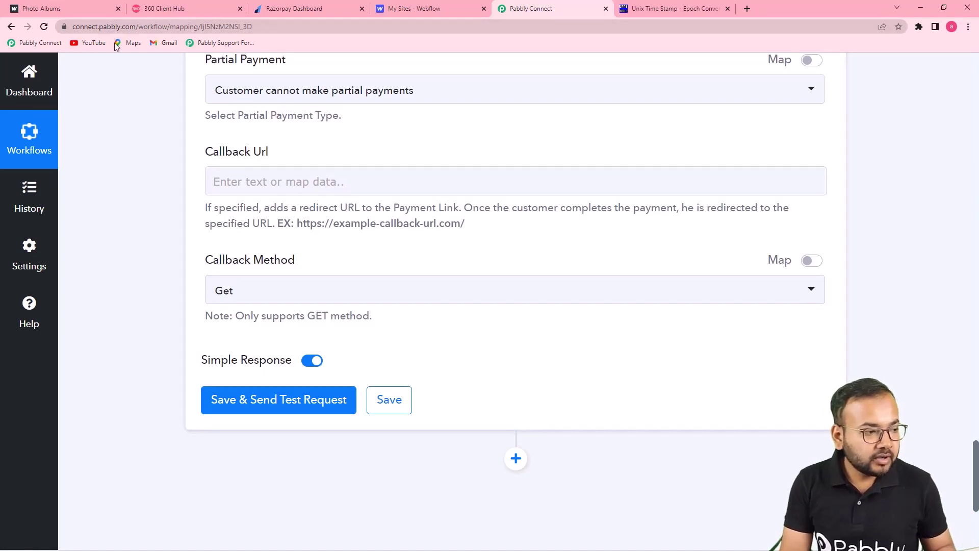
Step: Set the callback URL to the Webflow course page with method Get, then save and send a test request
{"action": "left_click", "coordinate": [85, 7]}
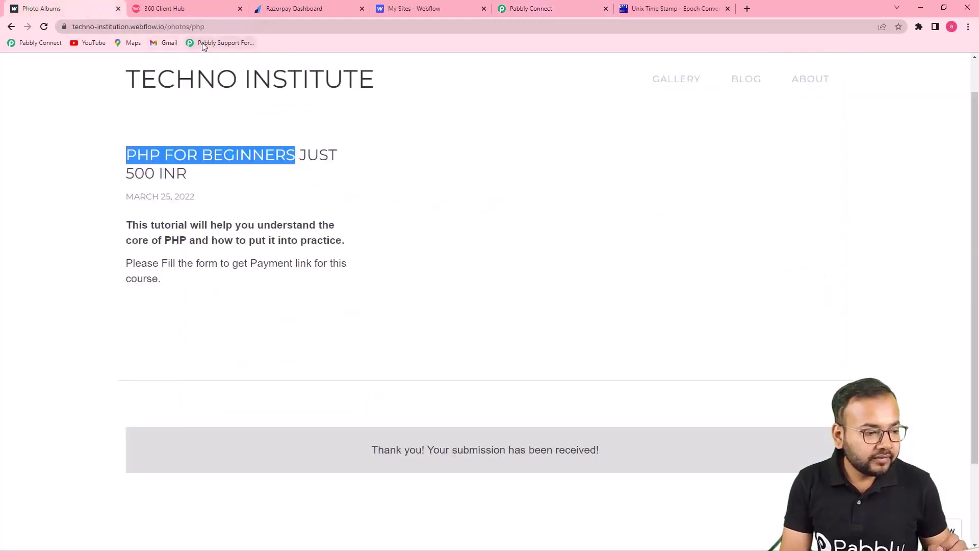
{"action": "left_click", "coordinate": [208, 27]}
{"action": "key", "text": "ctrl+c"}
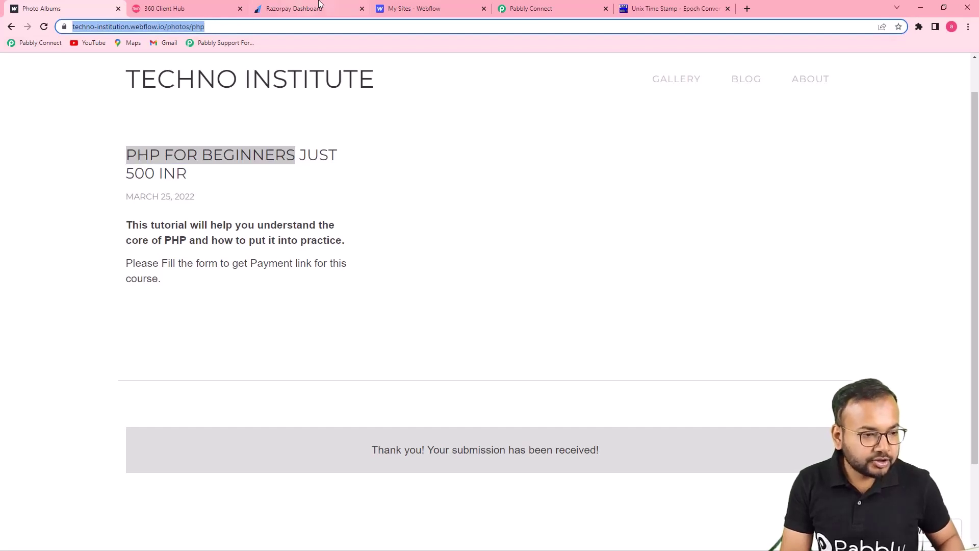
{"action": "left_click", "coordinate": [530, 8]}
{"action": "left_click", "coordinate": [382, 174]}
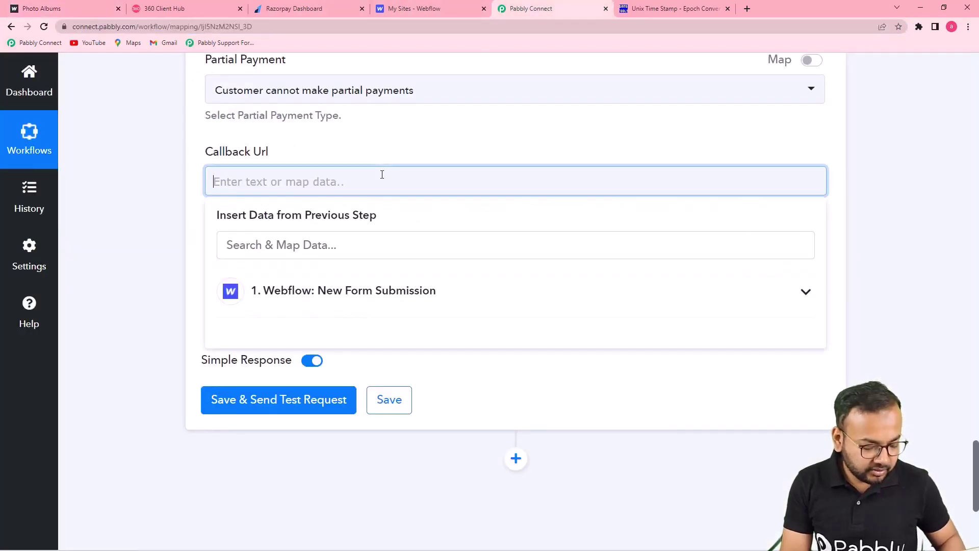
{"action": "key", "text": "ctrl+v"}
{"action": "left_click", "coordinate": [159, 196]}
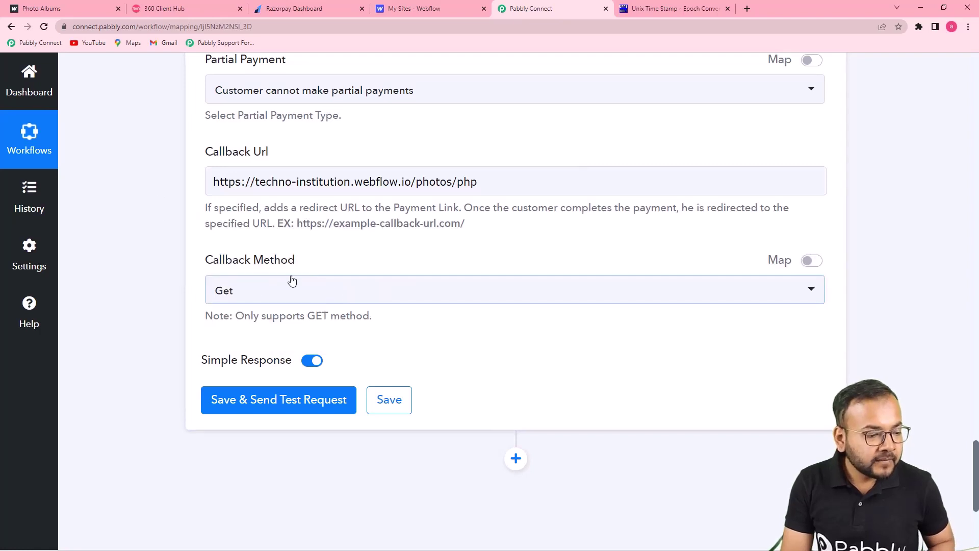
{"action": "left_click", "coordinate": [275, 297]}
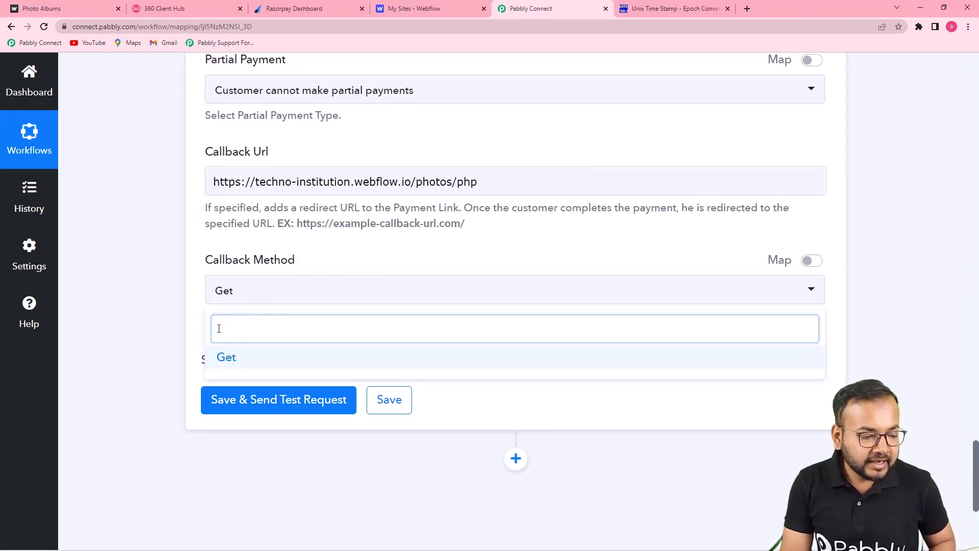
{"action": "left_click", "coordinate": [174, 293]}
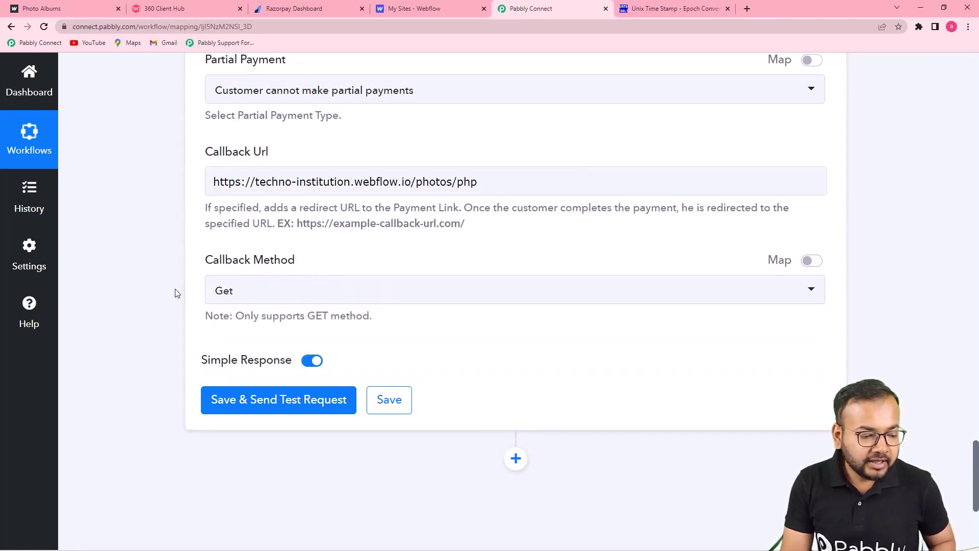
{"action": "left_click", "coordinate": [255, 410]}
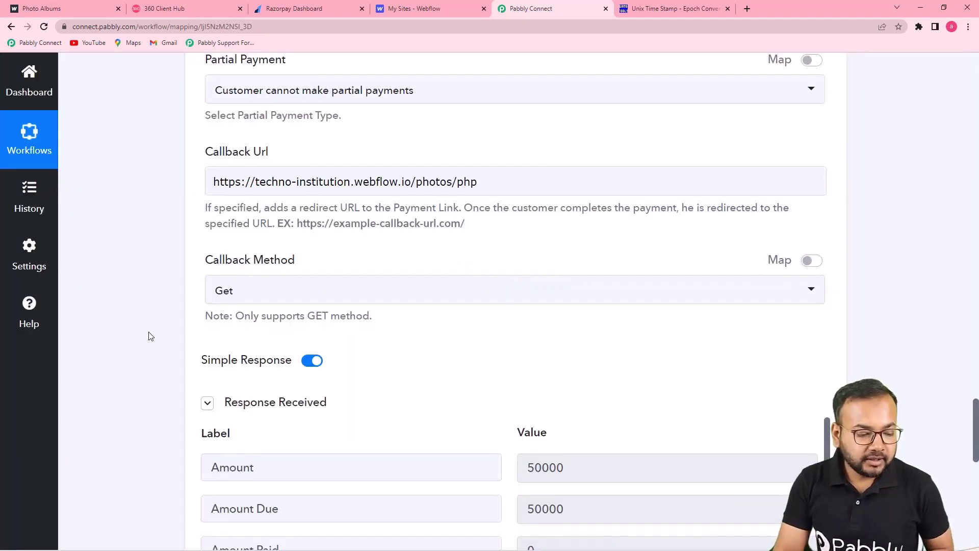
{"action": "scroll", "coordinate": [150, 336], "scroll_direction": "down", "scroll_amount": 8}
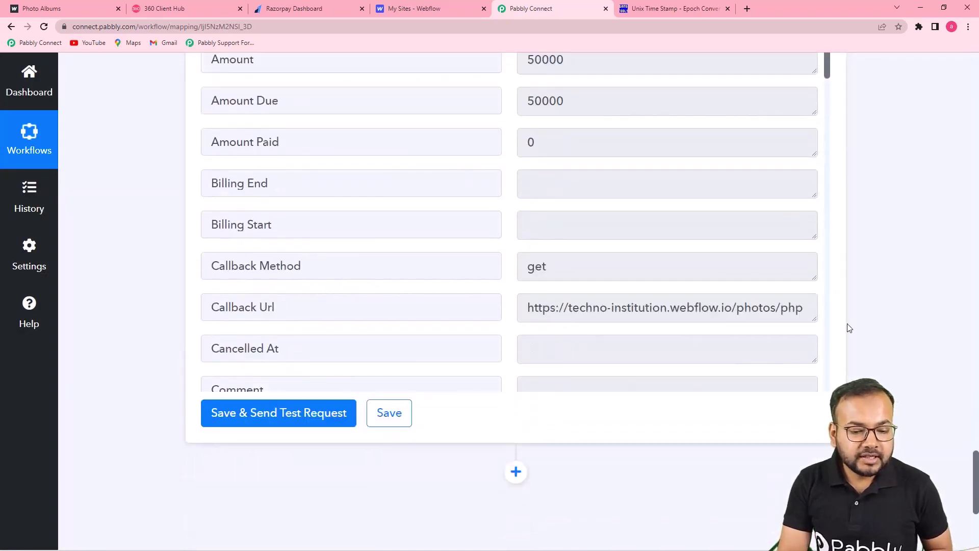
{"action": "scroll", "coordinate": [733, 304], "scroll_direction": "down", "scroll_amount": 10}
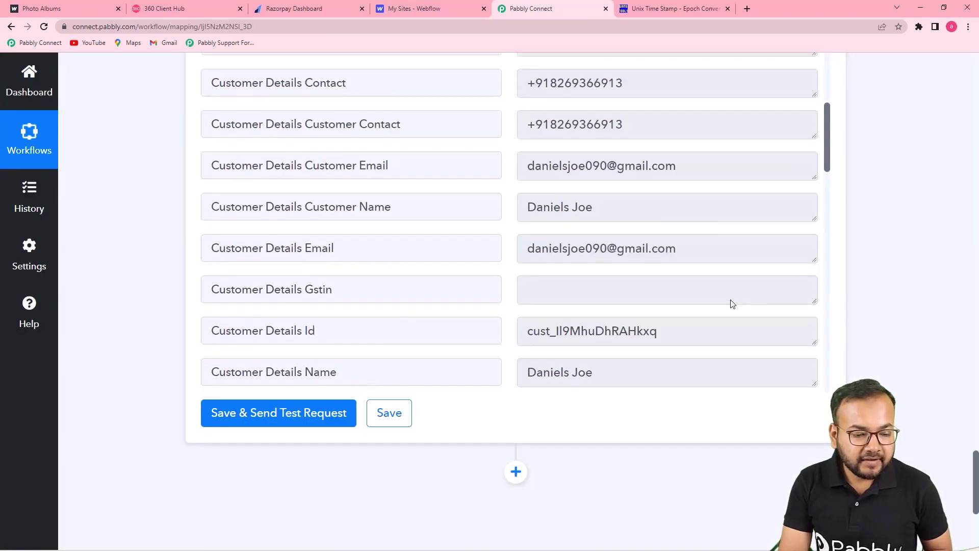
{"action": "scroll", "coordinate": [733, 304], "scroll_direction": "down", "scroll_amount": 13}
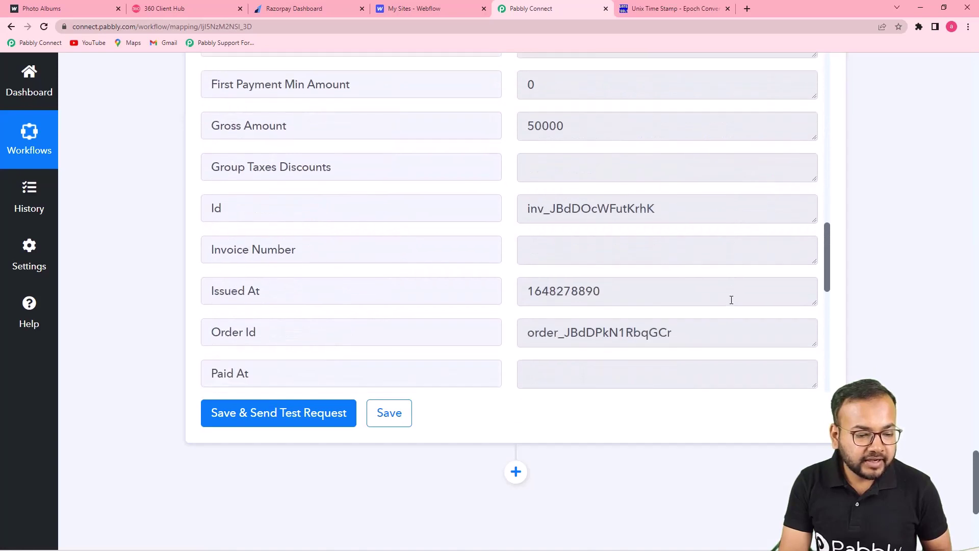
{"action": "scroll", "coordinate": [731, 300], "scroll_direction": "down", "scroll_amount": 7}
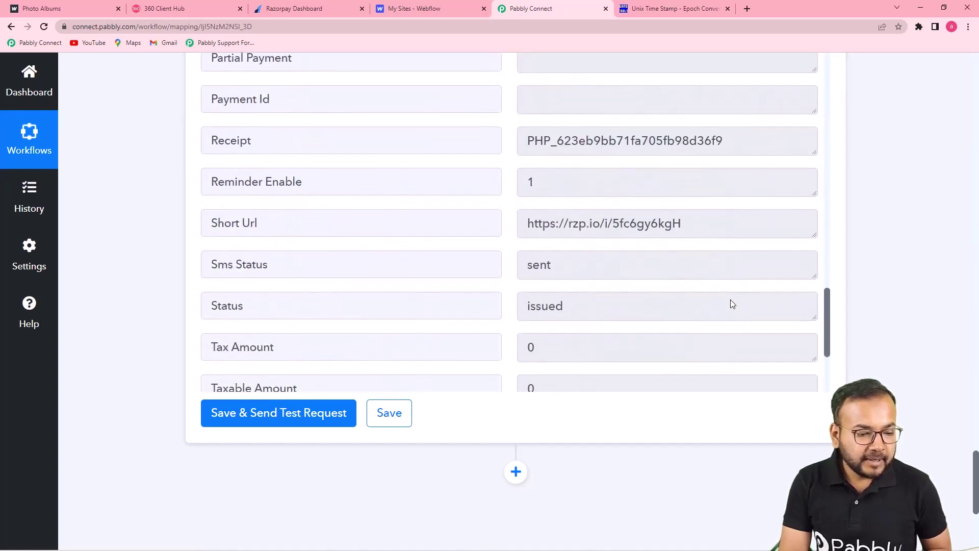
{"action": "scroll", "coordinate": [682, 223], "scroll_direction": "down", "scroll_amount": 4}
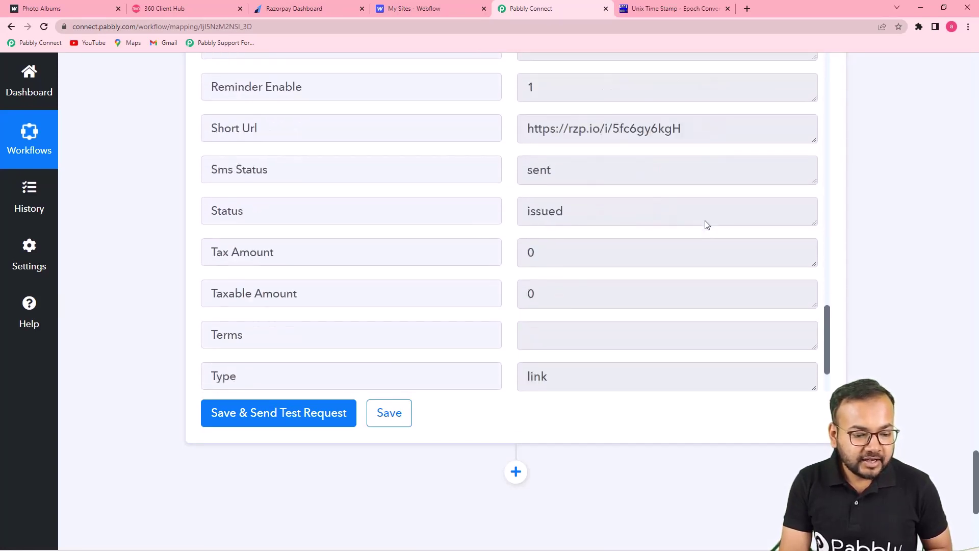
{"action": "scroll", "coordinate": [697, 230], "scroll_direction": "up", "scroll_amount": 4}
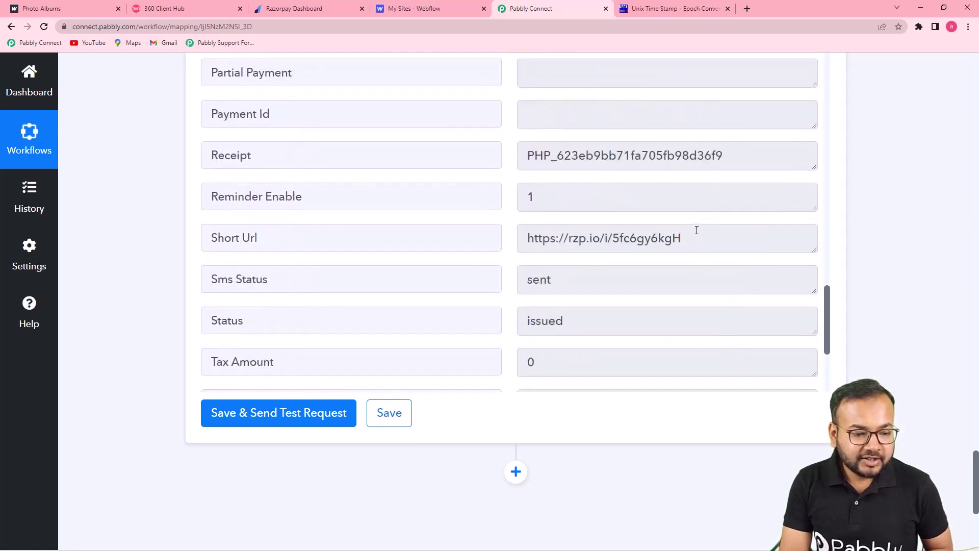
{"action": "left_click_drag", "start_coordinate": [687, 239], "coordinate": [502, 257]}
{"action": "right_click", "coordinate": [578, 243]}
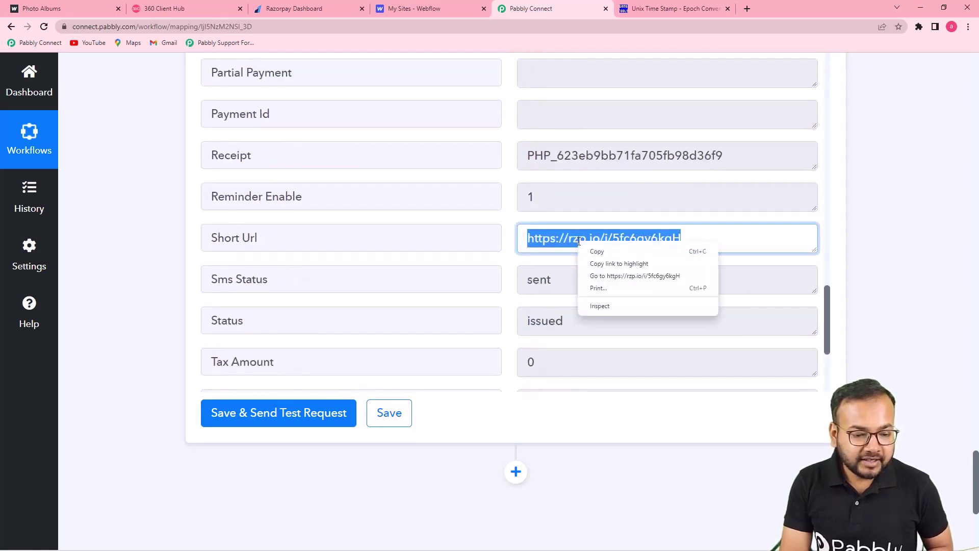
Step: Open the short payment link and confirm it requests INR 500.00 for the PHP course
{"action": "left_click", "coordinate": [601, 278]}
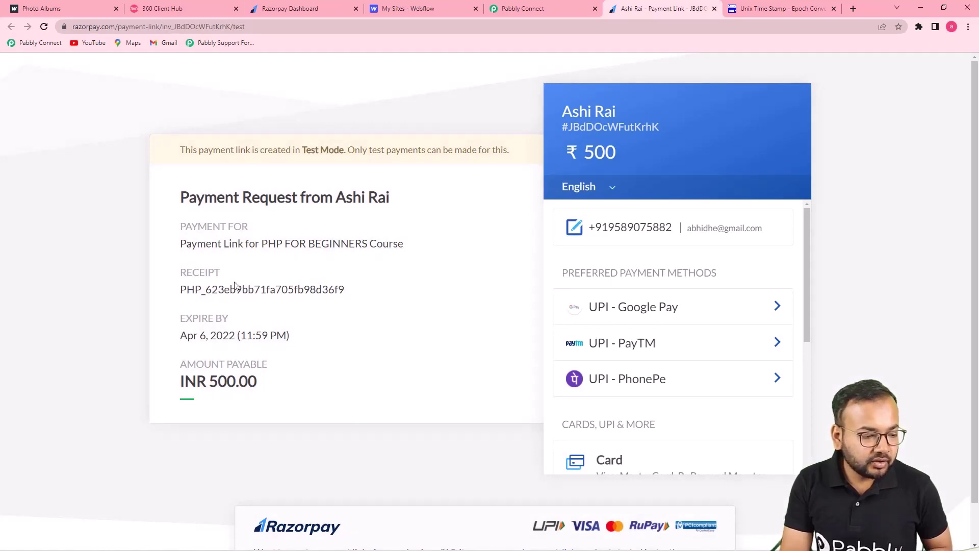
{"action": "scroll", "coordinate": [331, 301], "scroll_direction": "down", "scroll_amount": 1}
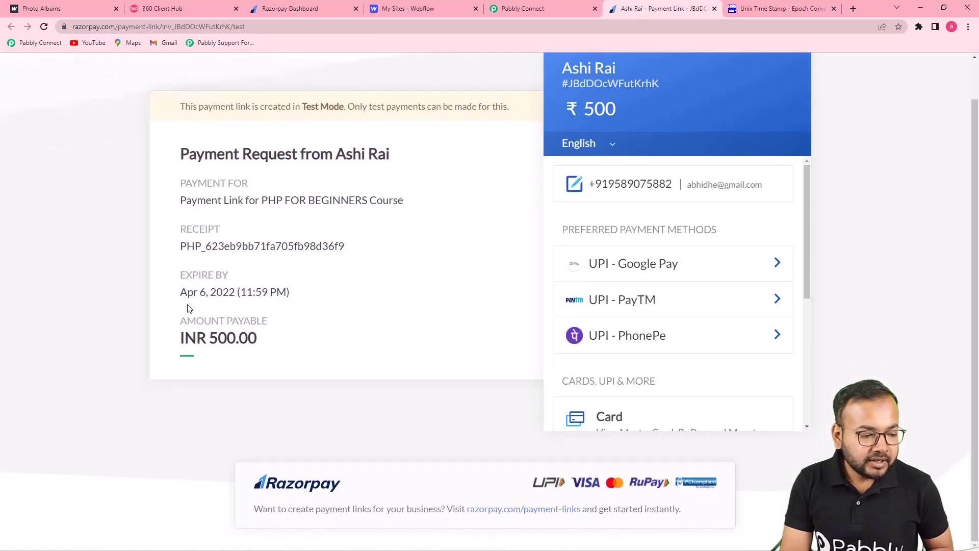
{"action": "scroll", "coordinate": [352, 355], "scroll_direction": "up", "scroll_amount": 1}
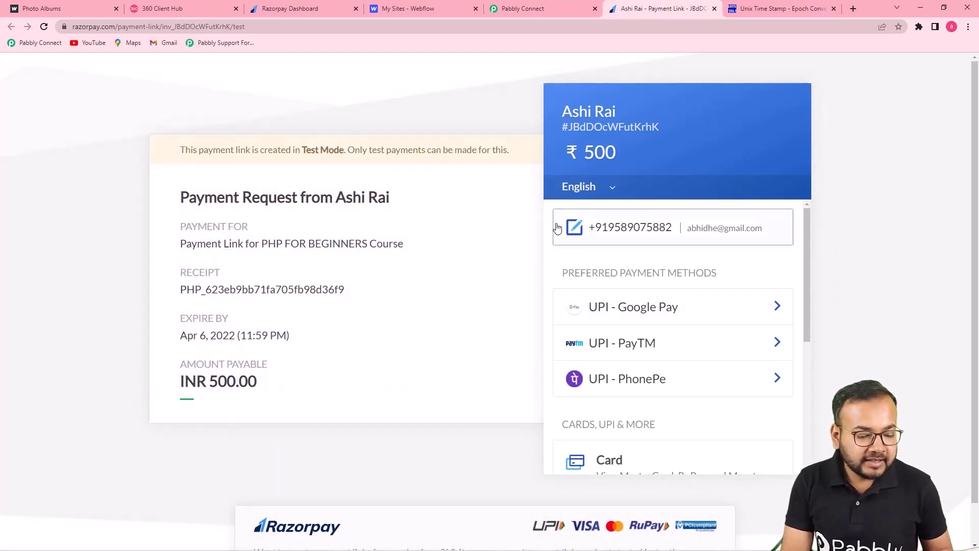
{"action": "scroll", "coordinate": [558, 233], "scroll_direction": "down", "scroll_amount": 5}
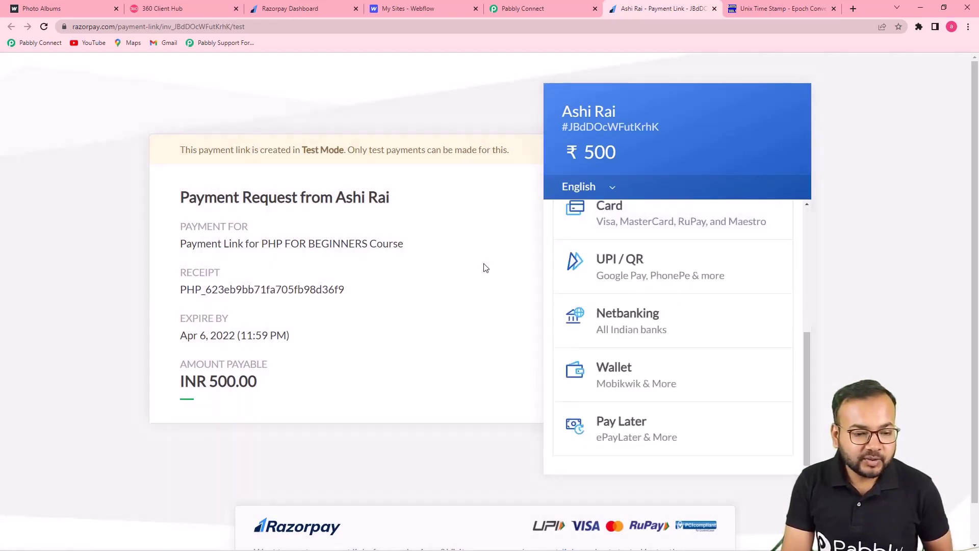
{"action": "scroll", "coordinate": [647, 257], "scroll_direction": "up", "scroll_amount": 2}
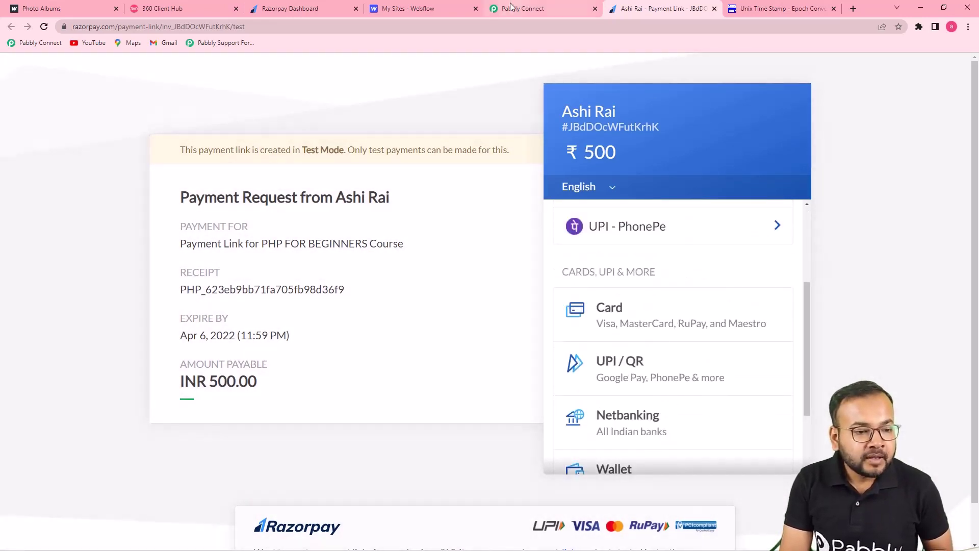
{"action": "left_click", "coordinate": [515, 8]}
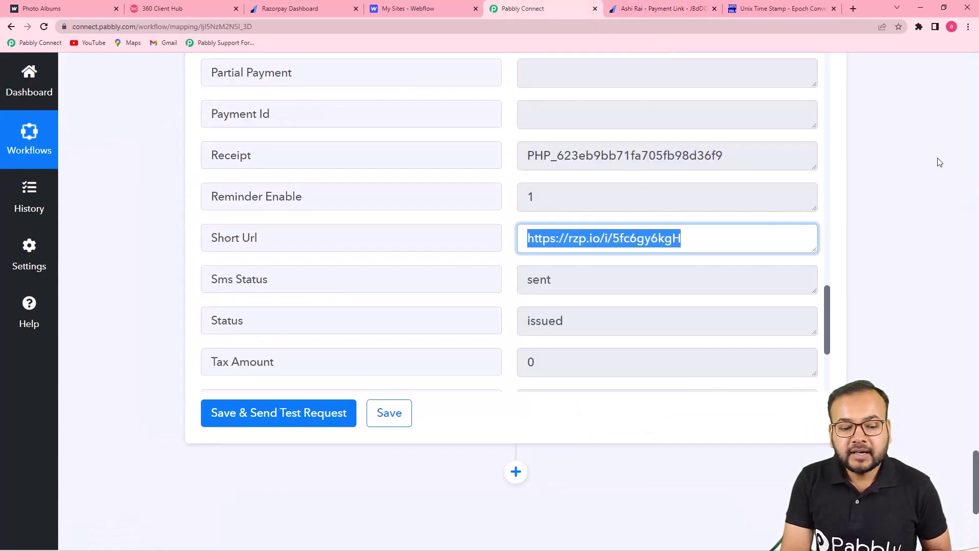
Step: Add a new action step after the payment link using the WhatsApp by 360Dialog app
{"action": "left_click", "coordinate": [878, 256]}
{"action": "scroll", "coordinate": [863, 277], "scroll_direction": "down", "scroll_amount": 5}
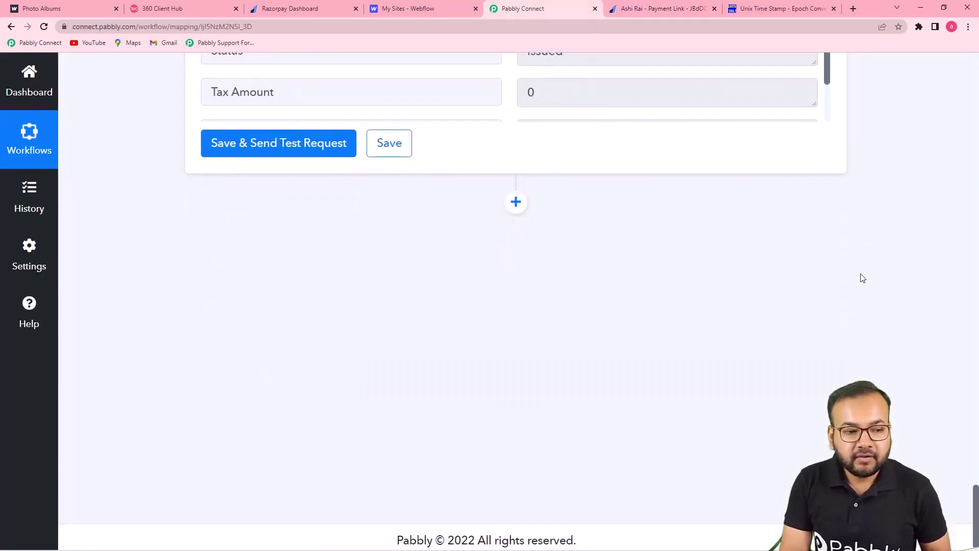
{"action": "left_click", "coordinate": [515, 198]}
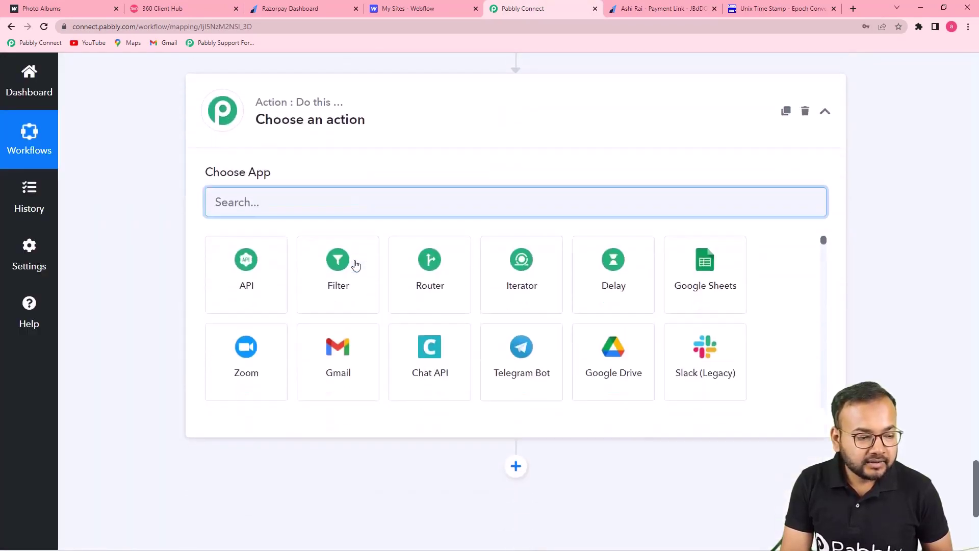
{"action": "scroll", "coordinate": [356, 265], "scroll_direction": "down", "scroll_amount": 1}
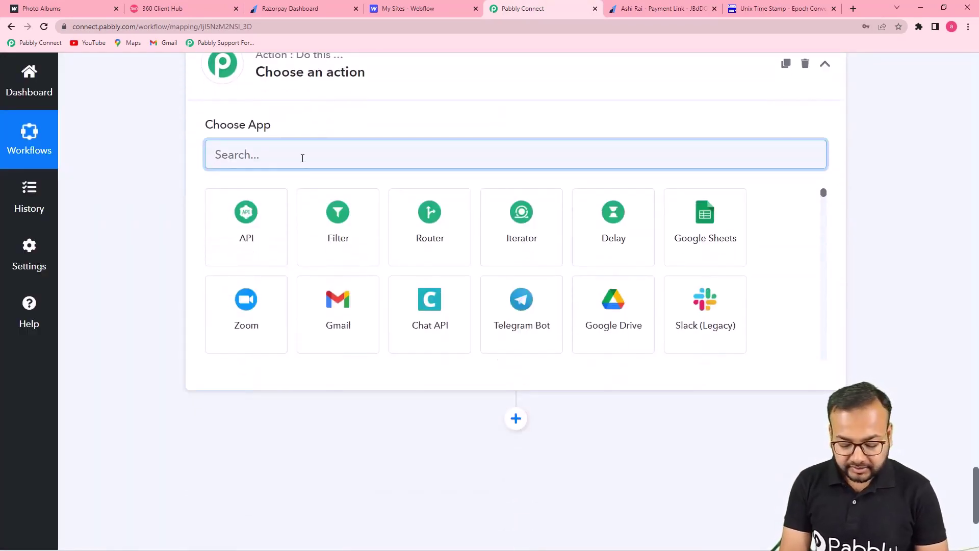
{"action": "type", "text": "360"}
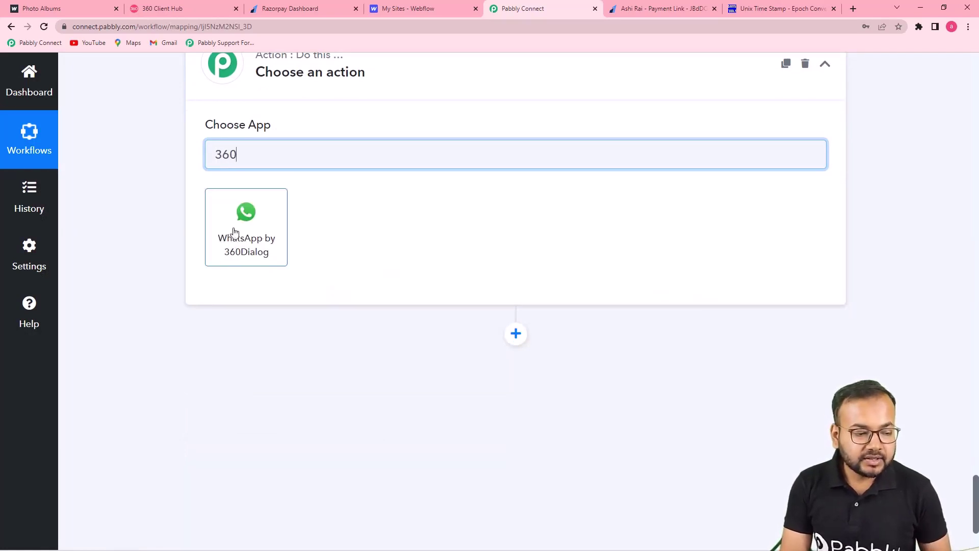
{"action": "left_click", "coordinate": [245, 259]}
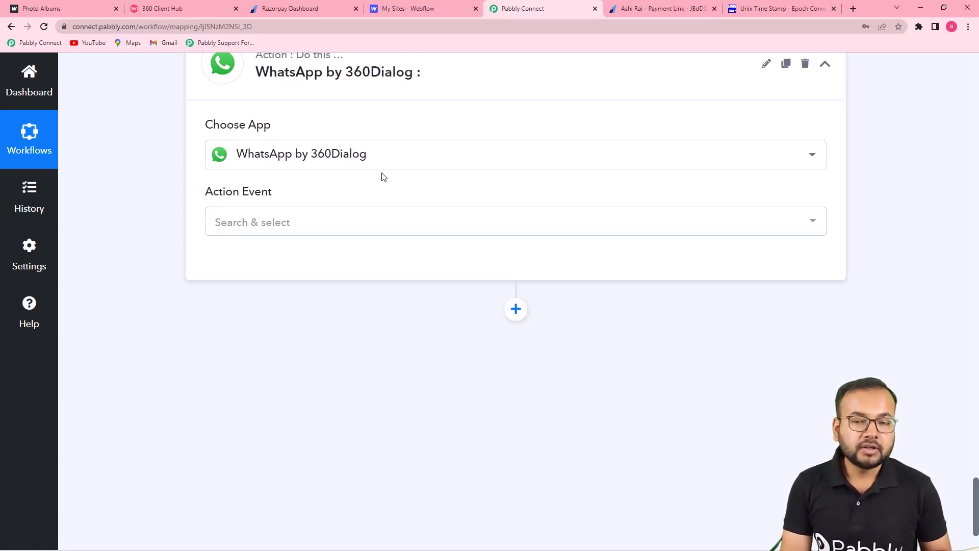
Step: Set the action event to Send Template Message and choose Add New Connection
{"action": "left_click", "coordinate": [276, 225]}
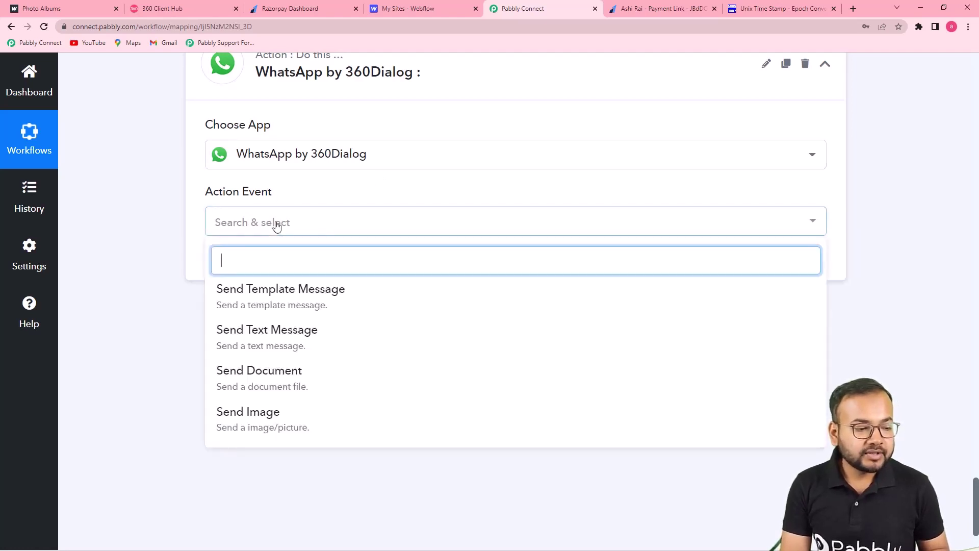
{"action": "left_click", "coordinate": [242, 298]}
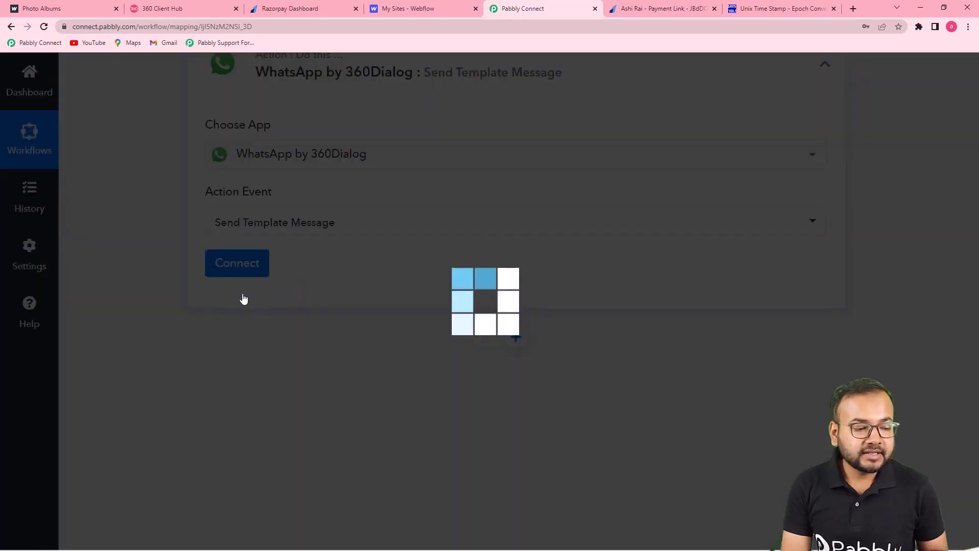
{"action": "left_click", "coordinate": [236, 268]}
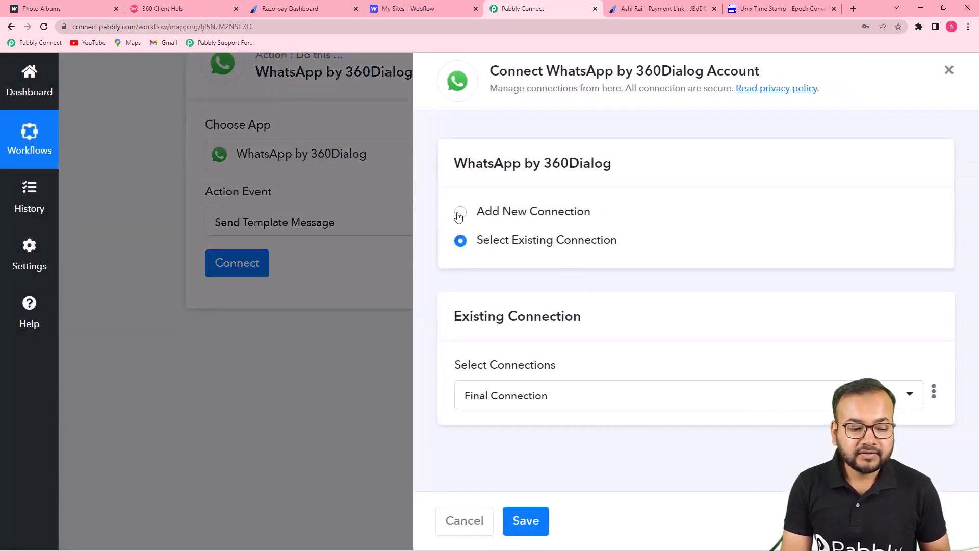
{"action": "left_click", "coordinate": [459, 212]}
{"action": "scroll", "coordinate": [523, 249], "scroll_direction": "down", "scroll_amount": 3}
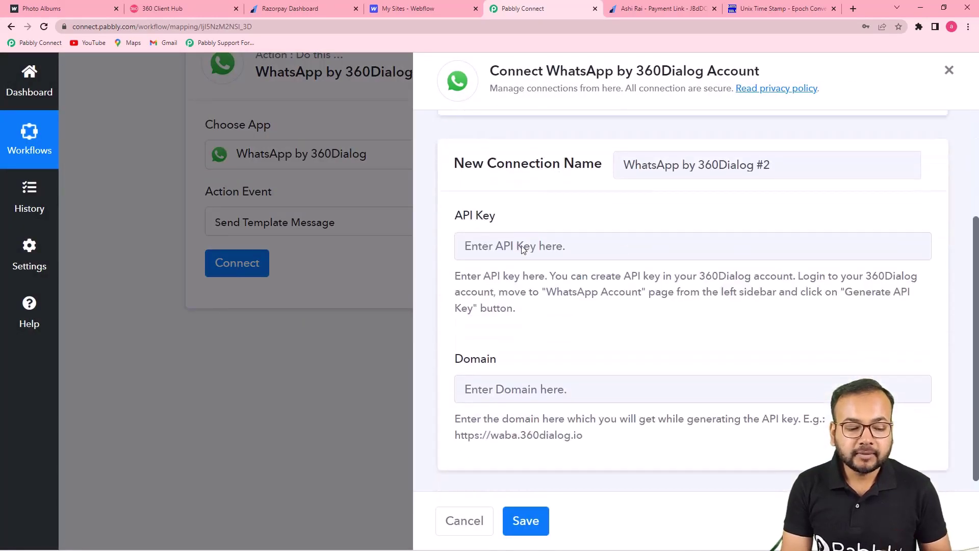
{"action": "scroll", "coordinate": [523, 249], "scroll_direction": "up", "scroll_amount": 2}
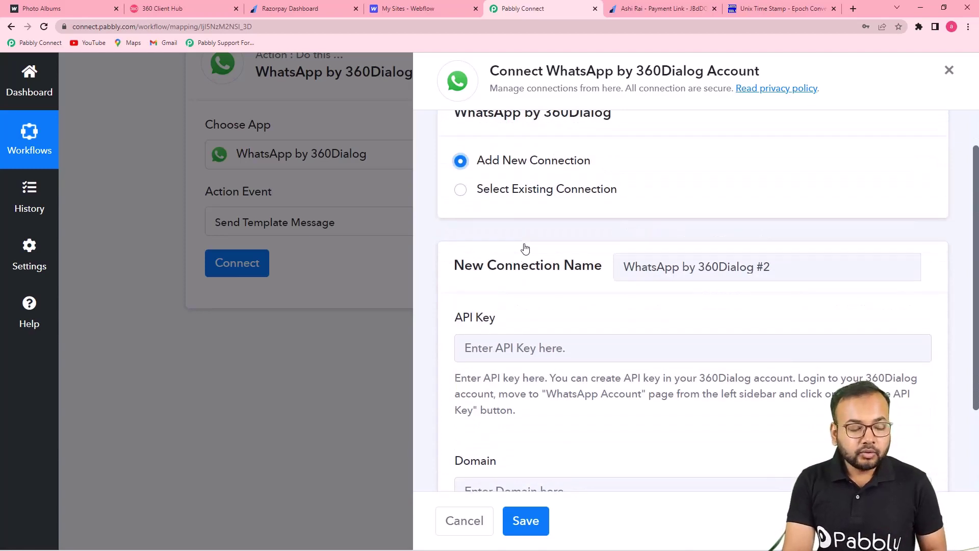
{"action": "scroll", "coordinate": [525, 249], "scroll_direction": "down", "scroll_amount": 2}
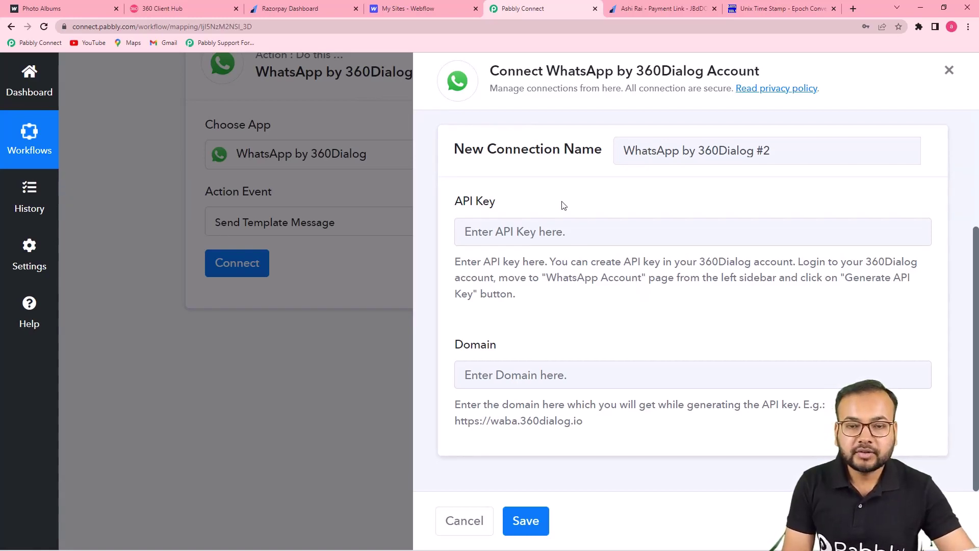
{"action": "left_click", "coordinate": [174, 11]}
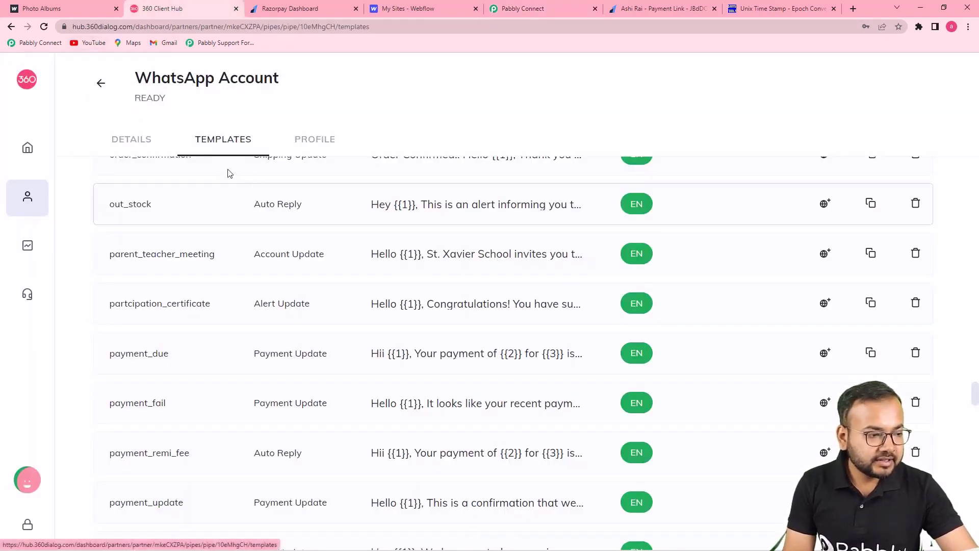
{"action": "mouse_move", "coordinate": [29, 152]}
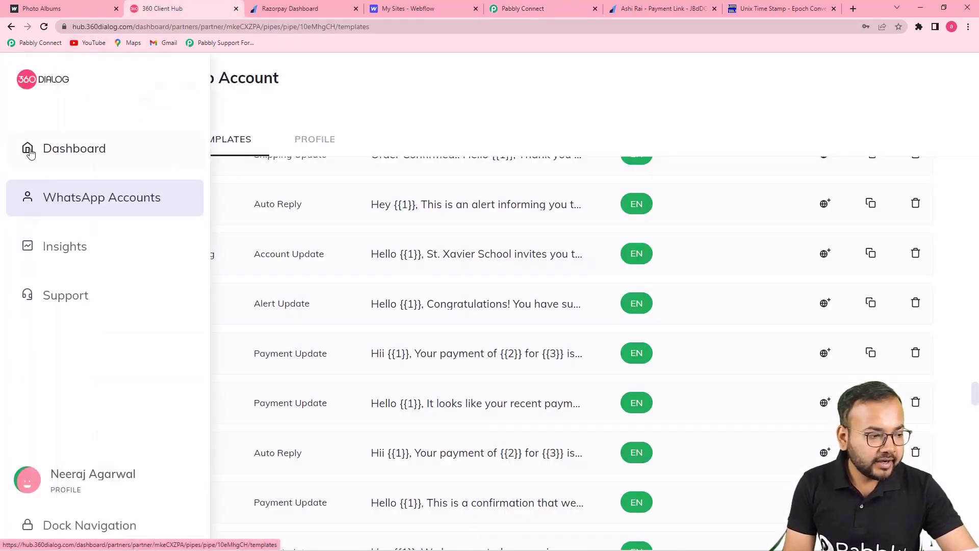
{"action": "left_click", "coordinate": [77, 157]}
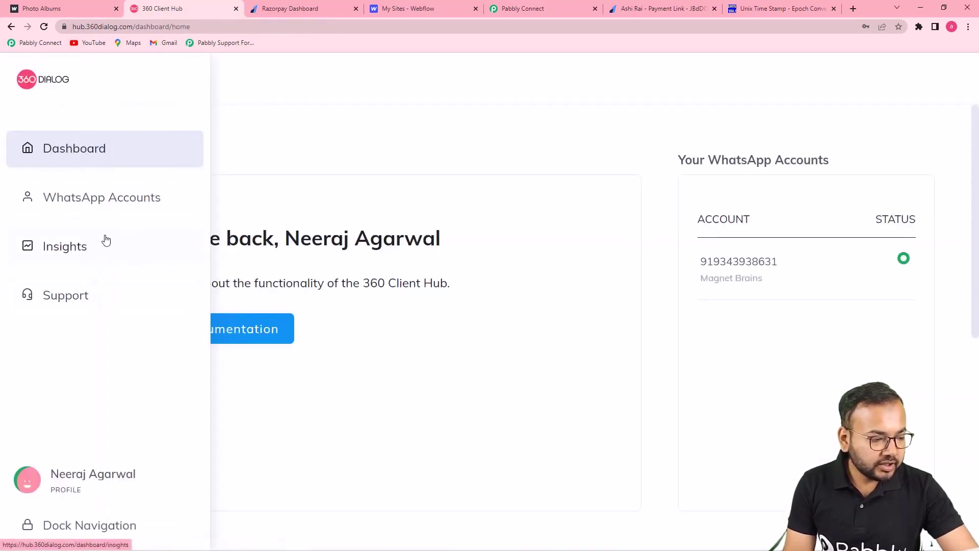
{"action": "left_click", "coordinate": [100, 208]}
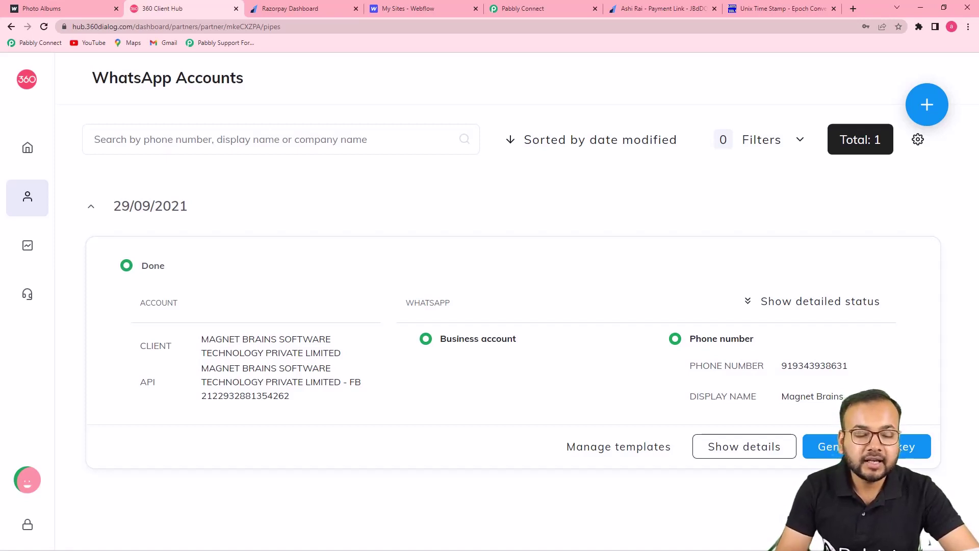
{"action": "left_click", "coordinate": [546, 8]}
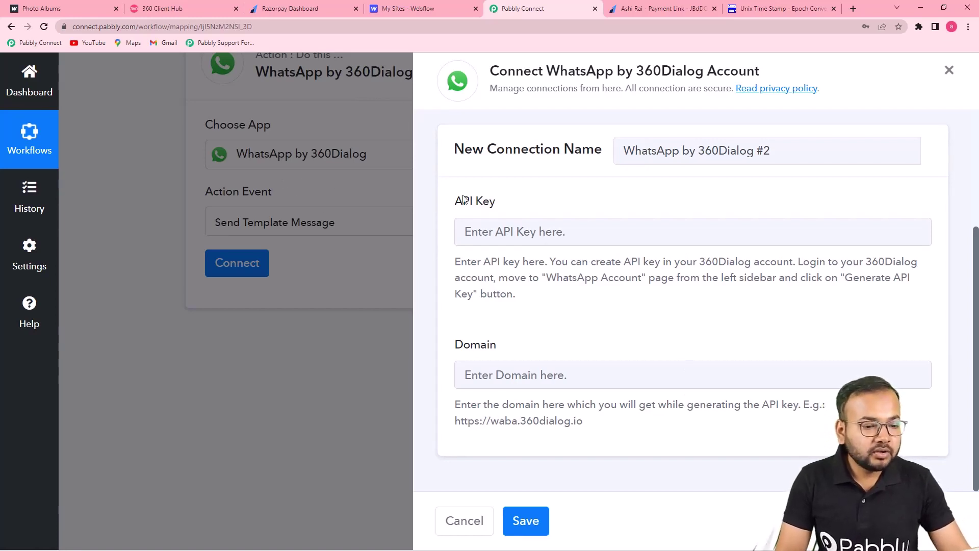
{"action": "scroll", "coordinate": [619, 317], "scroll_direction": "up", "scroll_amount": 3}
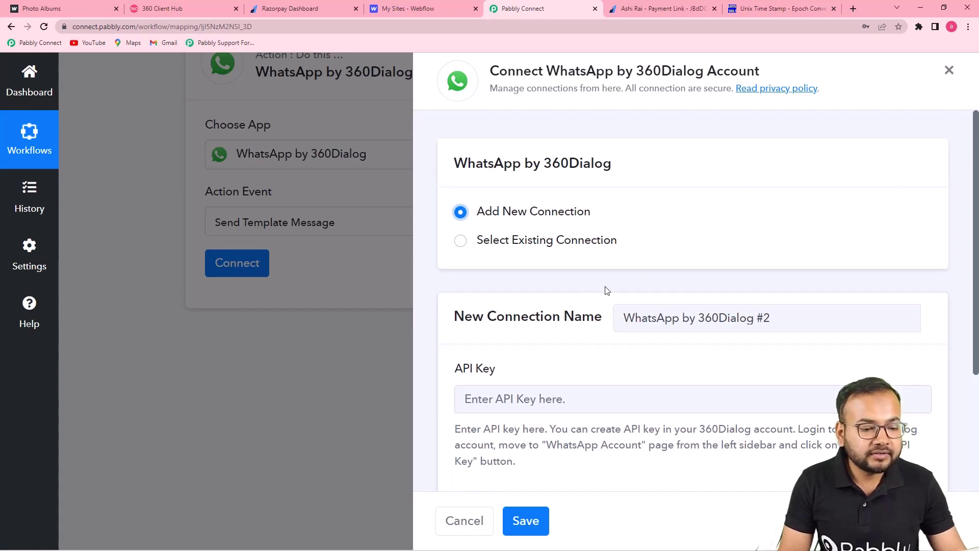
{"action": "scroll", "coordinate": [607, 290], "scroll_direction": "down", "scroll_amount": 2}
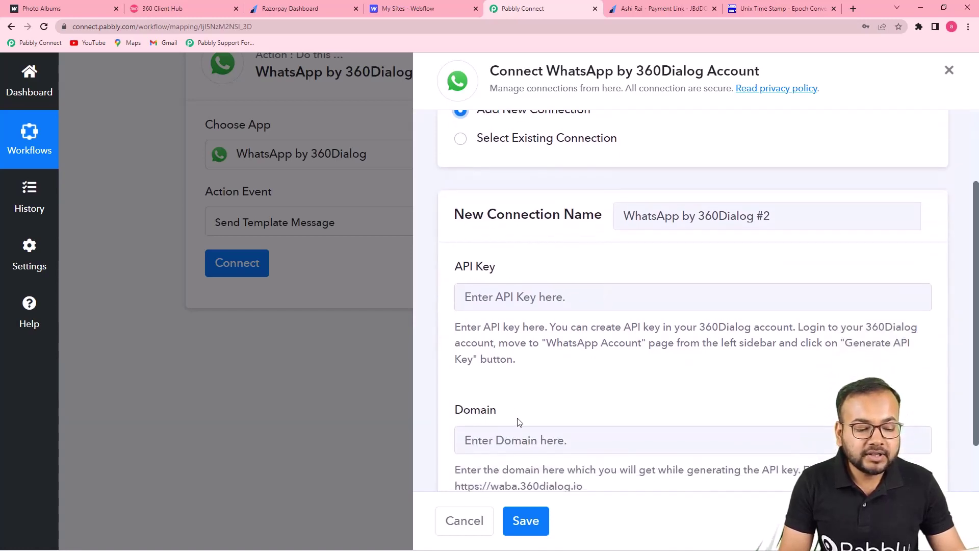
{"action": "scroll", "coordinate": [515, 332], "scroll_direction": "down", "scroll_amount": 1}
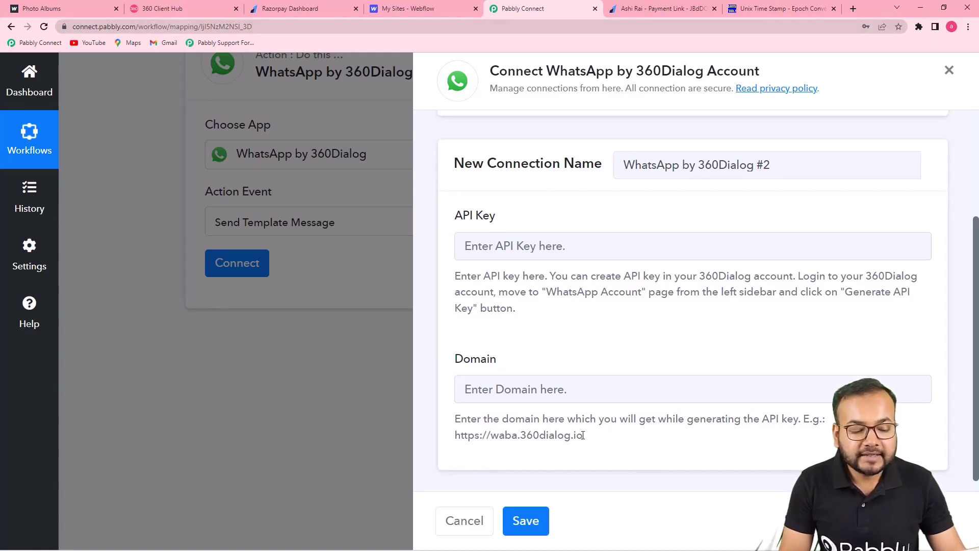
{"action": "left_click_drag", "start_coordinate": [583, 436], "coordinate": [446, 445]}
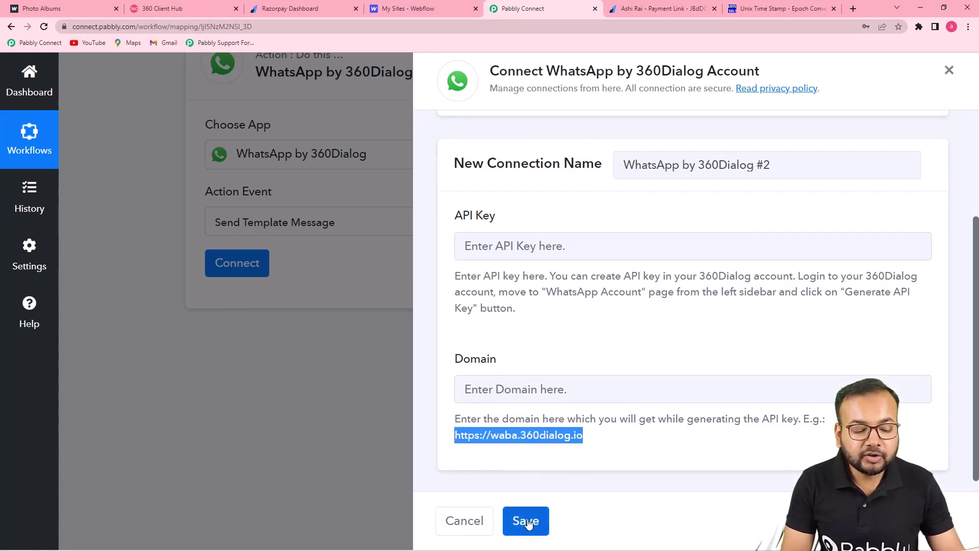
{"action": "left_click", "coordinate": [636, 455]}
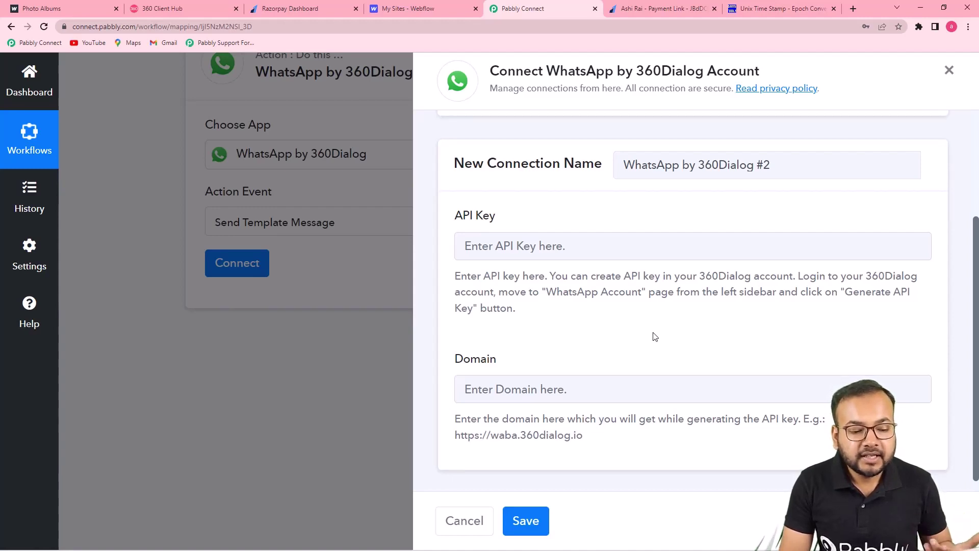
Step: Switch to Select Existing Connection, keeping 'Final Connection' as the account
{"action": "scroll", "coordinate": [655, 337], "scroll_direction": "up", "scroll_amount": 2}
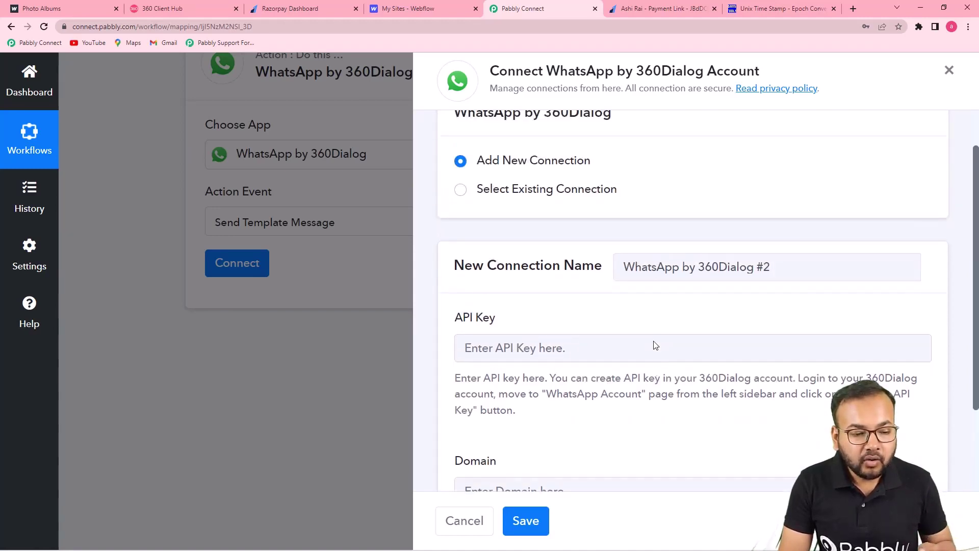
{"action": "left_click", "coordinate": [460, 190]}
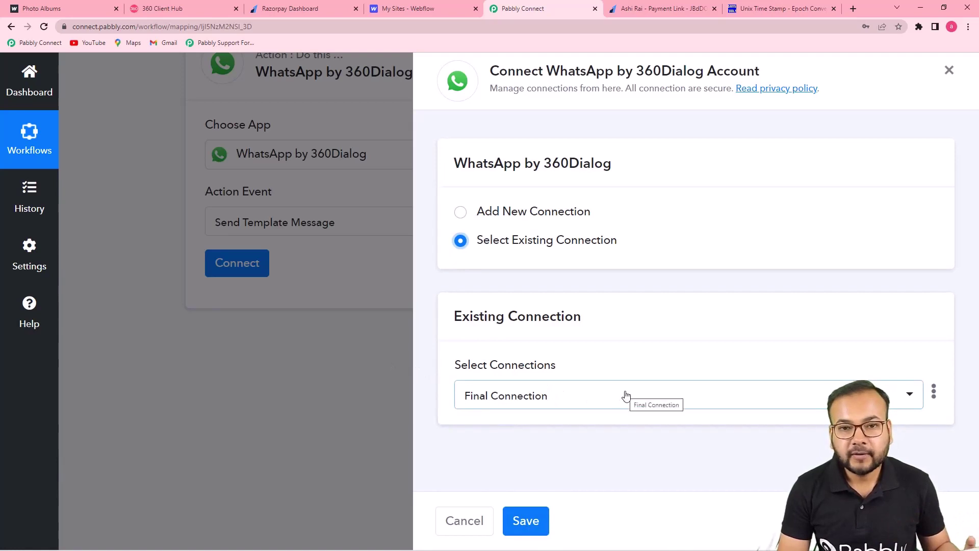
{"action": "left_click", "coordinate": [170, 11]}
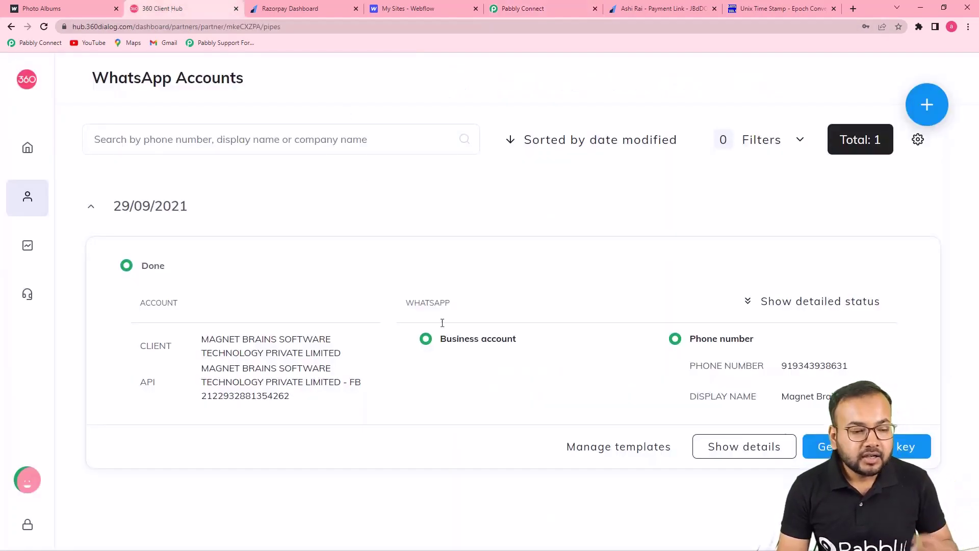
{"action": "left_click", "coordinate": [515, 12]}
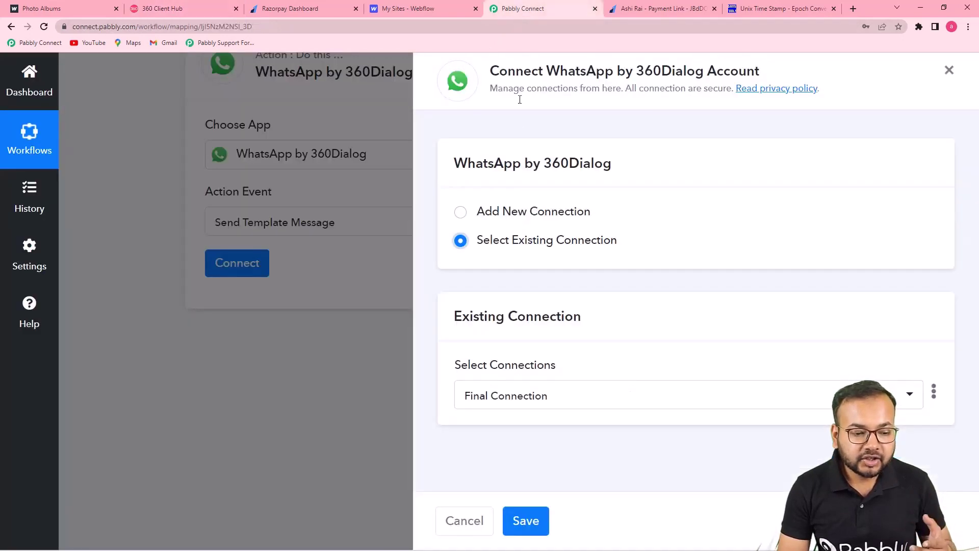
{"action": "left_click", "coordinate": [461, 218]}
{"action": "scroll", "coordinate": [520, 255], "scroll_direction": "down", "scroll_amount": 2}
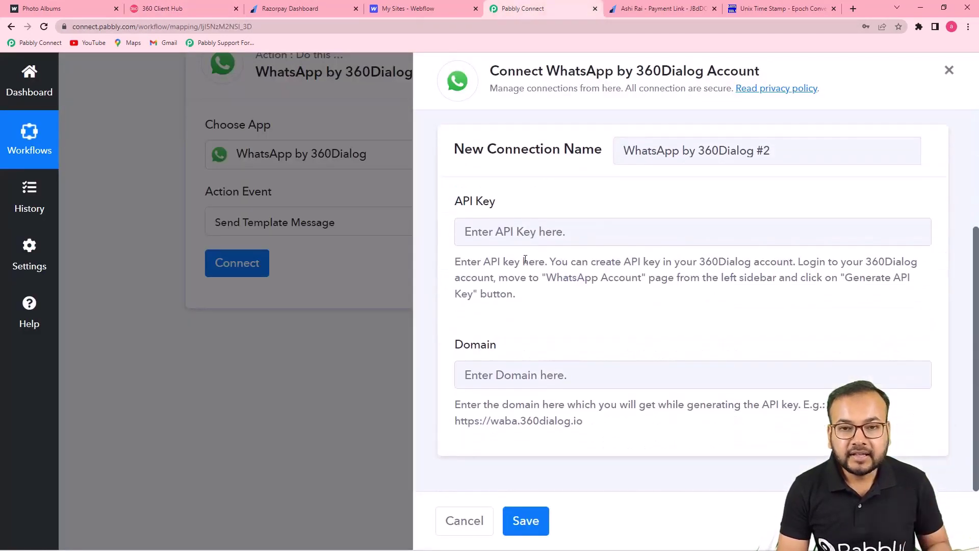
{"action": "scroll", "coordinate": [514, 312], "scroll_direction": "up", "scroll_amount": 1}
{"action": "left_click", "coordinate": [461, 185]}
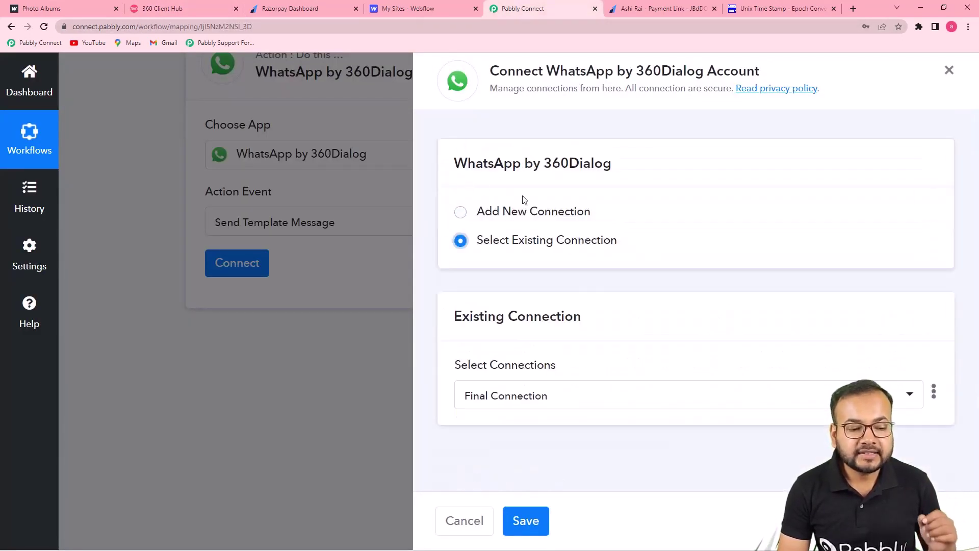
Step: Save the Final Connection, revealing Template business_flyers (en), Namespace and Language Code en
{"action": "left_click", "coordinate": [522, 526]}
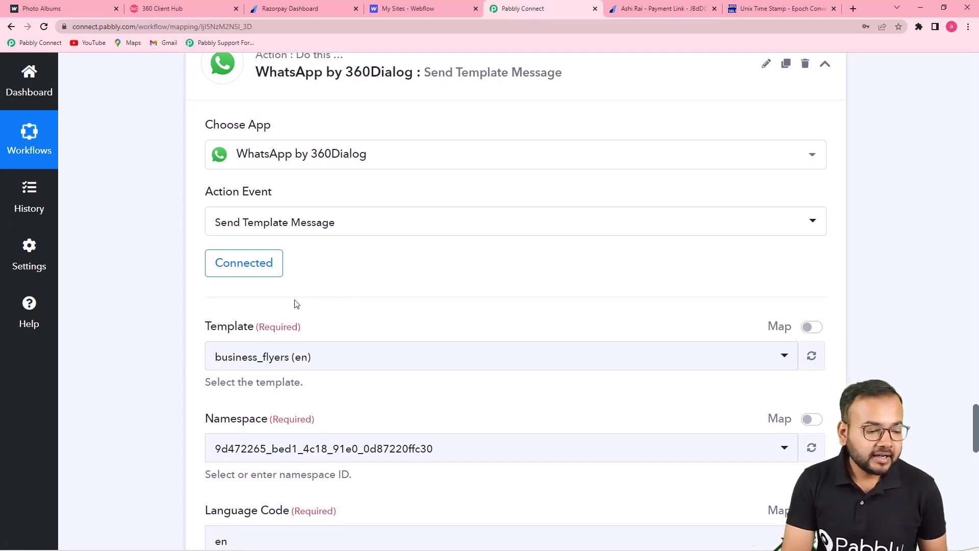
{"action": "scroll", "coordinate": [297, 303], "scroll_direction": "down", "scroll_amount": 2}
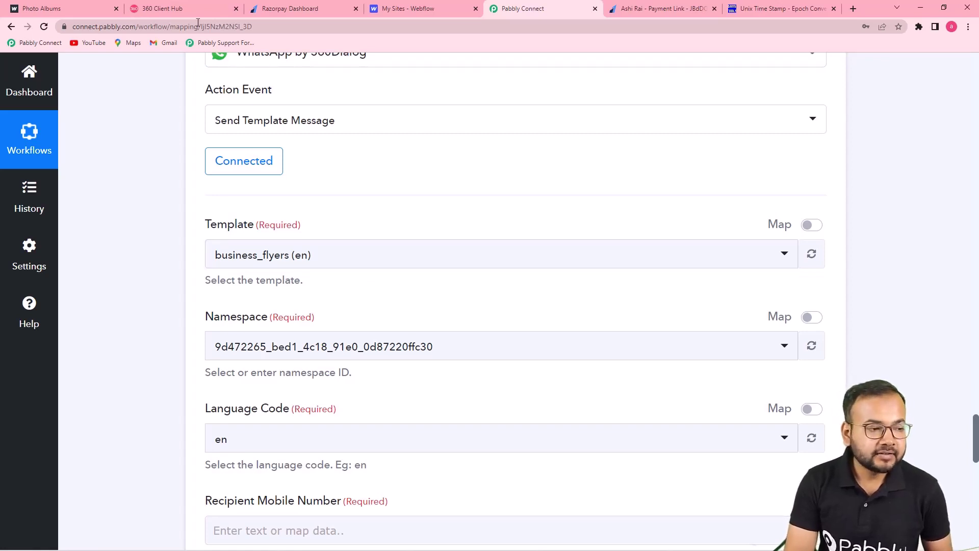
Step: Open the account's Manage templates, preview the appointment template, then begin Add template
{"action": "left_click", "coordinate": [194, 6]}
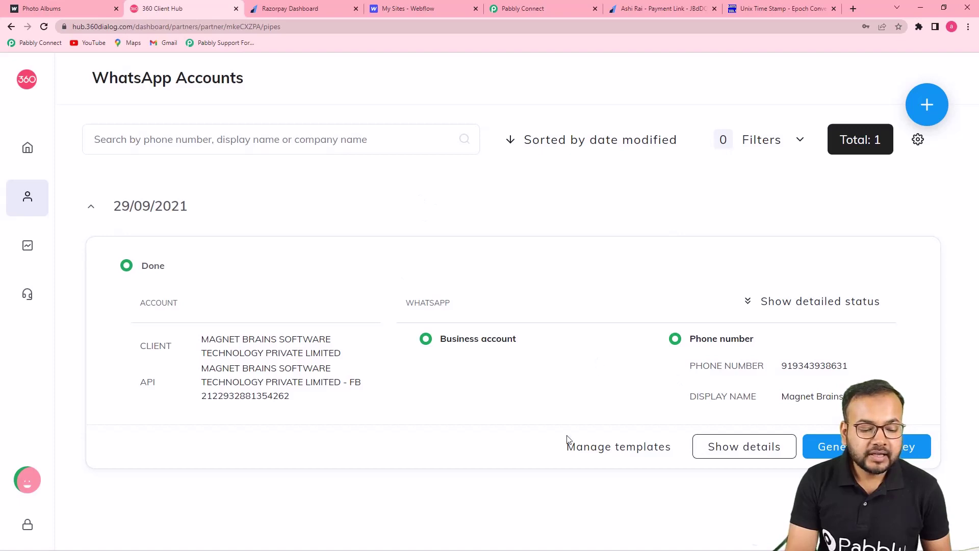
{"action": "left_click", "coordinate": [598, 455]}
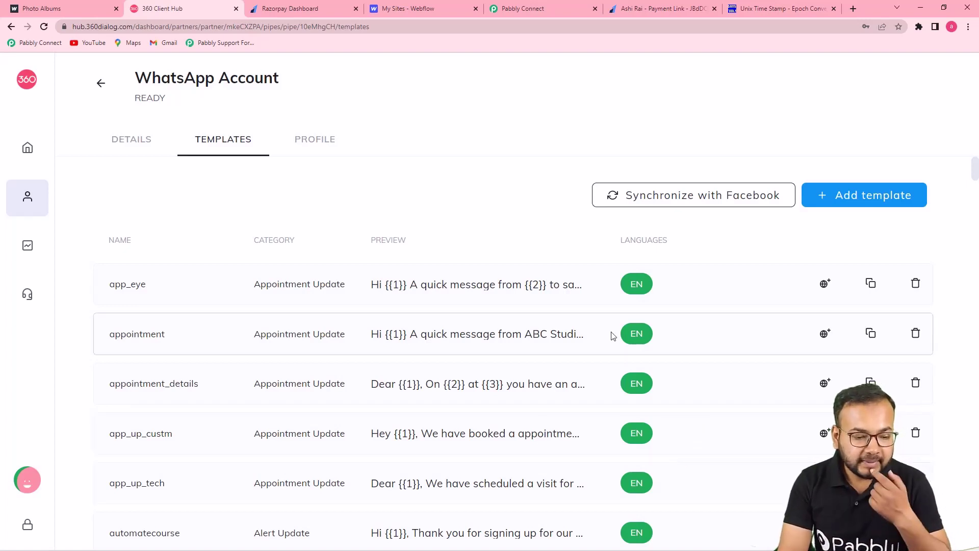
{"action": "left_click", "coordinate": [486, 335]}
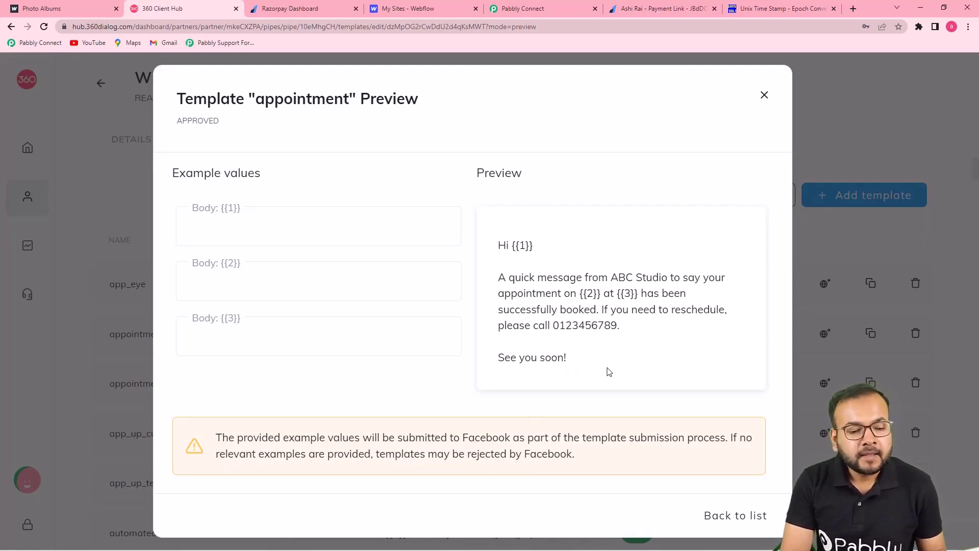
{"action": "left_click", "coordinate": [765, 95]}
{"action": "left_click", "coordinate": [860, 197]}
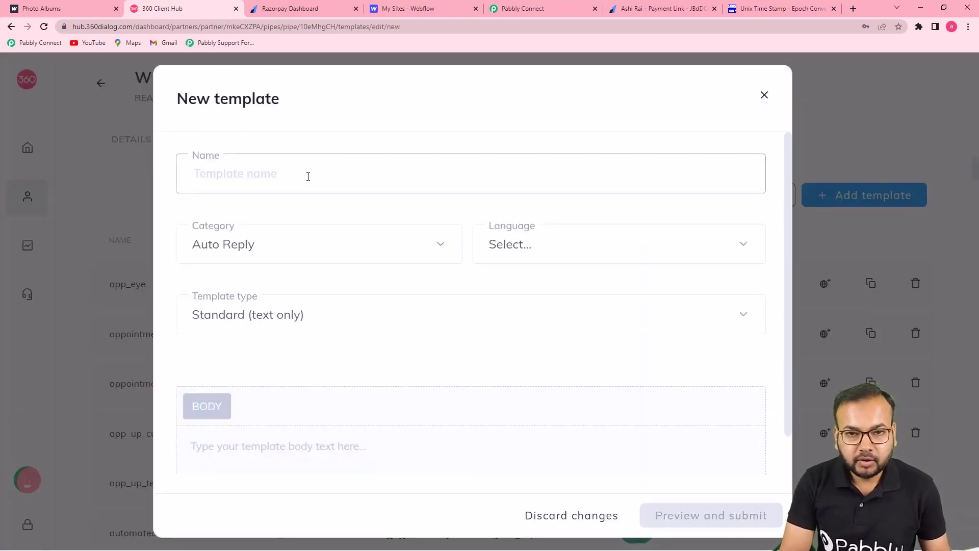
Step: Browse the Category, Language and Template type options, then discard the empty New template form
{"action": "left_click", "coordinate": [313, 244]}
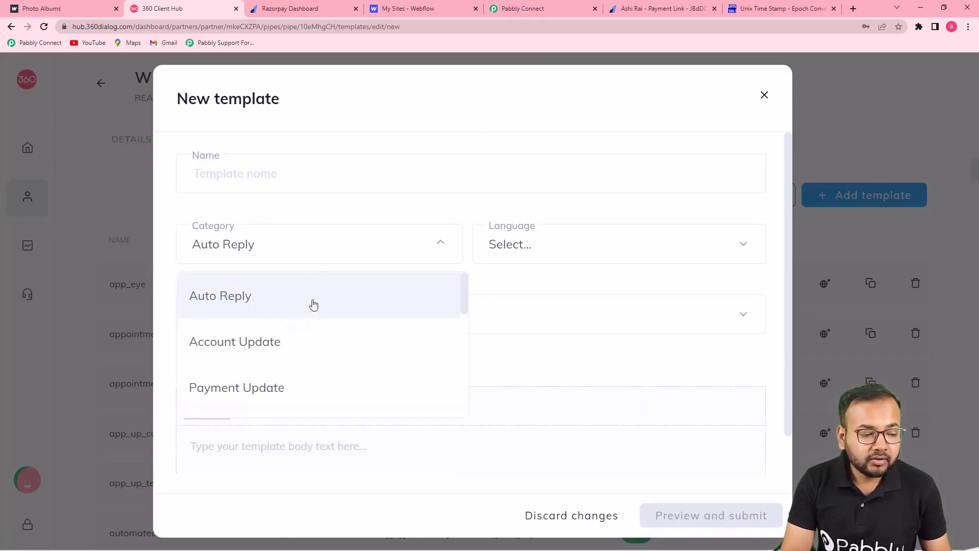
{"action": "scroll", "coordinate": [313, 304], "scroll_direction": "down", "scroll_amount": 1}
{"action": "scroll", "coordinate": [314, 304], "scroll_direction": "down", "scroll_amount": 2}
{"action": "scroll", "coordinate": [313, 304], "scroll_direction": "down", "scroll_amount": 5}
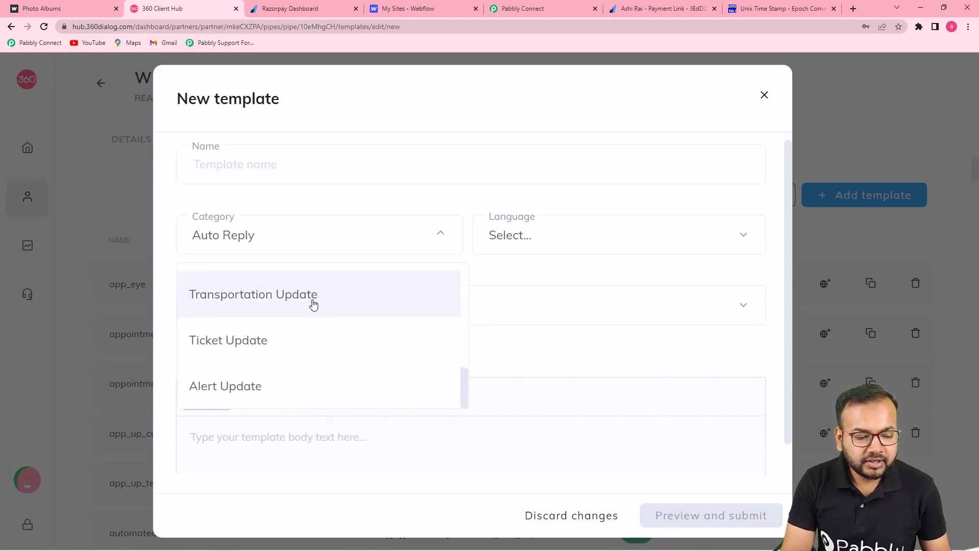
{"action": "scroll", "coordinate": [313, 304], "scroll_direction": "down", "scroll_amount": 1}
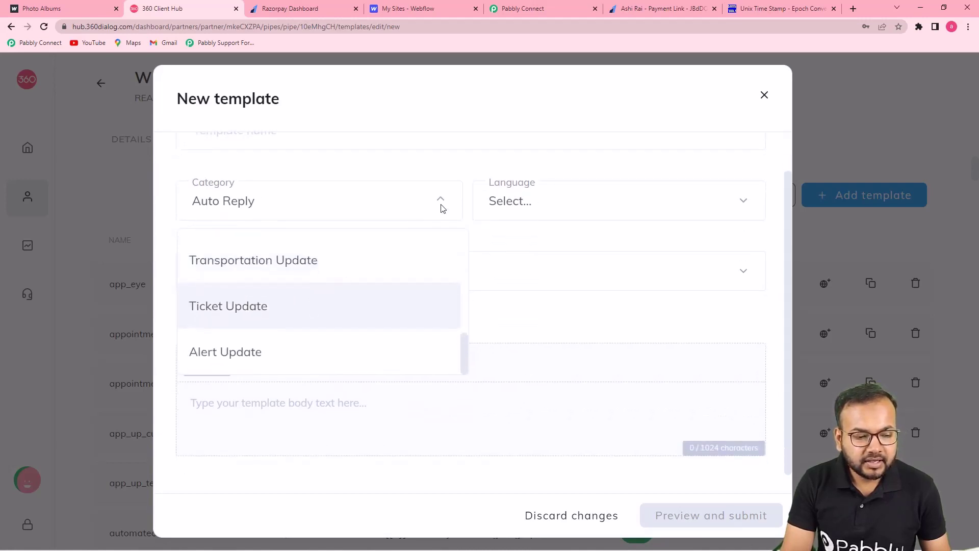
{"action": "left_click", "coordinate": [457, 169]}
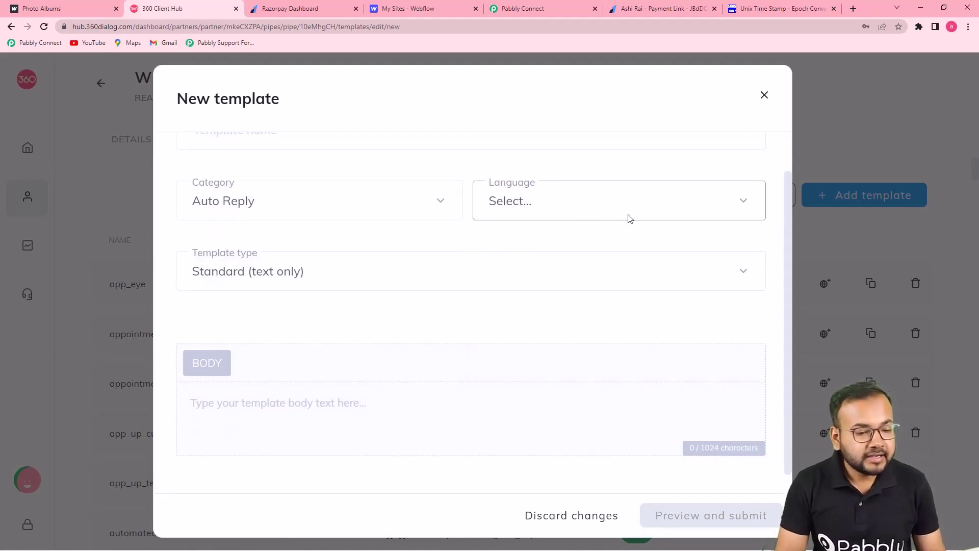
{"action": "left_click", "coordinate": [574, 210]}
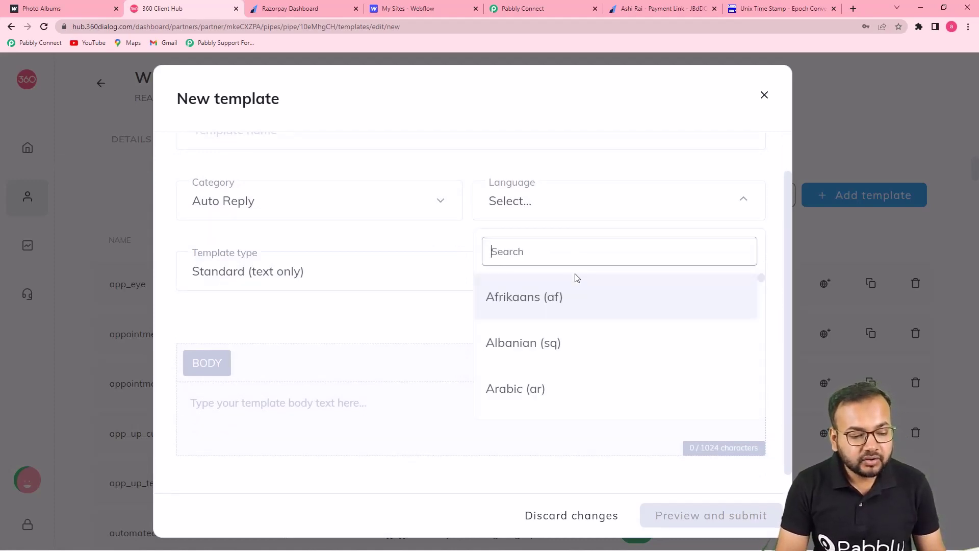
{"action": "left_click", "coordinate": [319, 230]}
{"action": "left_click", "coordinate": [336, 281]}
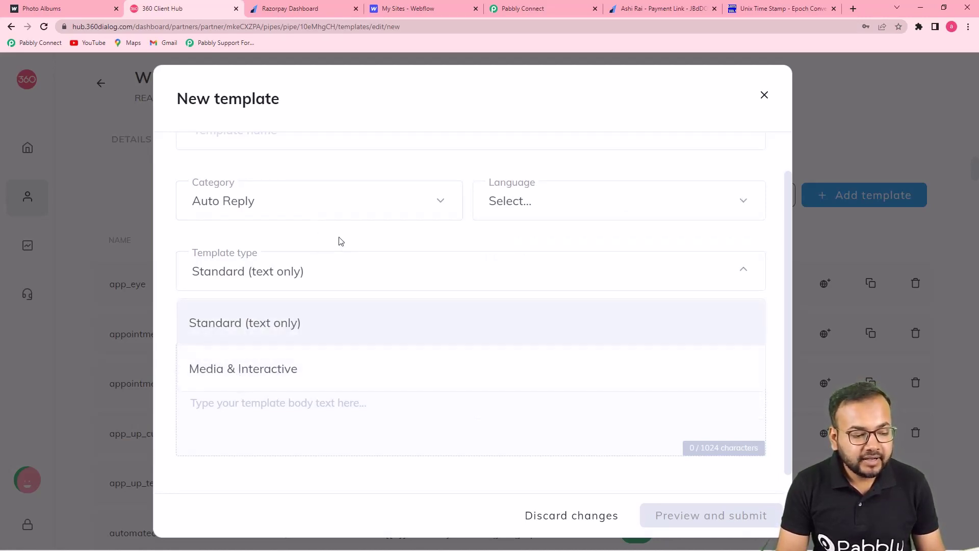
{"action": "left_click", "coordinate": [338, 244]}
{"action": "left_click", "coordinate": [291, 401]}
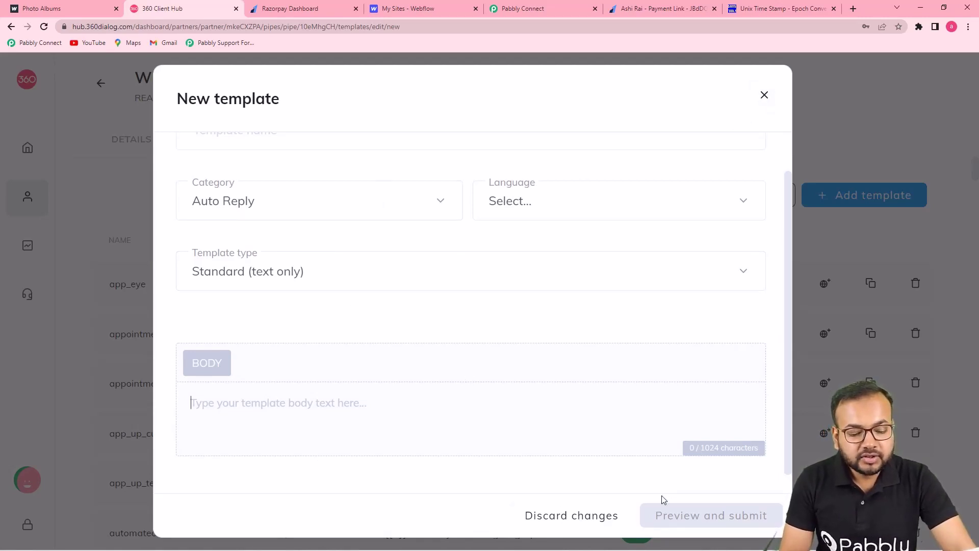
{"action": "left_click", "coordinate": [764, 96]}
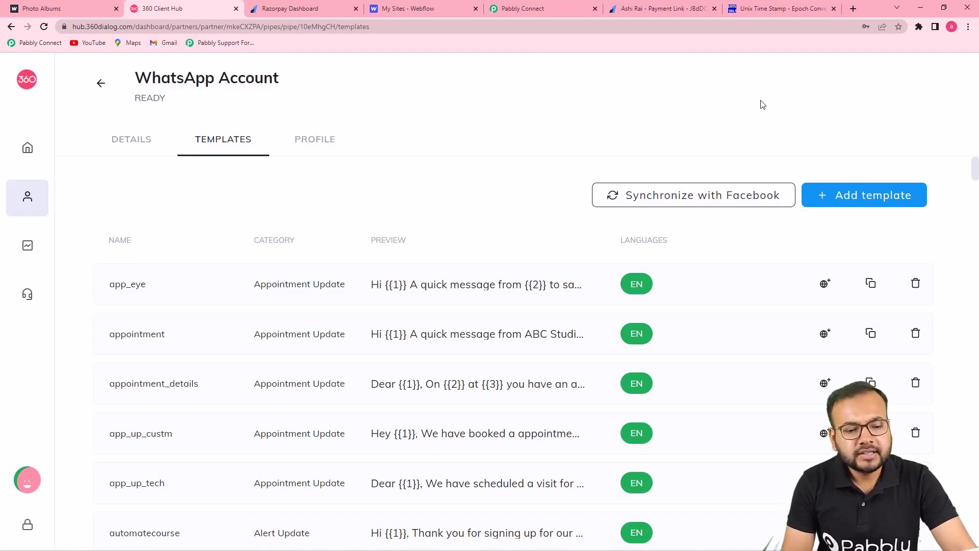
Step: Scroll the templates list and bring up the payment_remi_fee template preview with its four variables
{"action": "scroll", "coordinate": [577, 161], "scroll_direction": "down", "scroll_amount": 1}
{"action": "scroll", "coordinate": [577, 161], "scroll_direction": "down", "scroll_amount": 3}
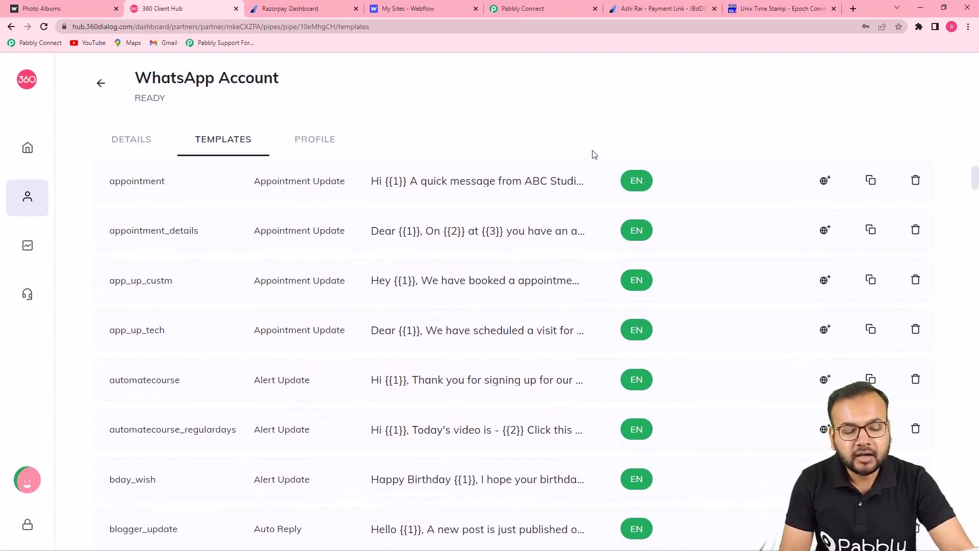
{"action": "scroll", "coordinate": [542, 230], "scroll_direction": "down", "scroll_amount": 5}
{"action": "scroll", "coordinate": [542, 230], "scroll_direction": "down", "scroll_amount": 3}
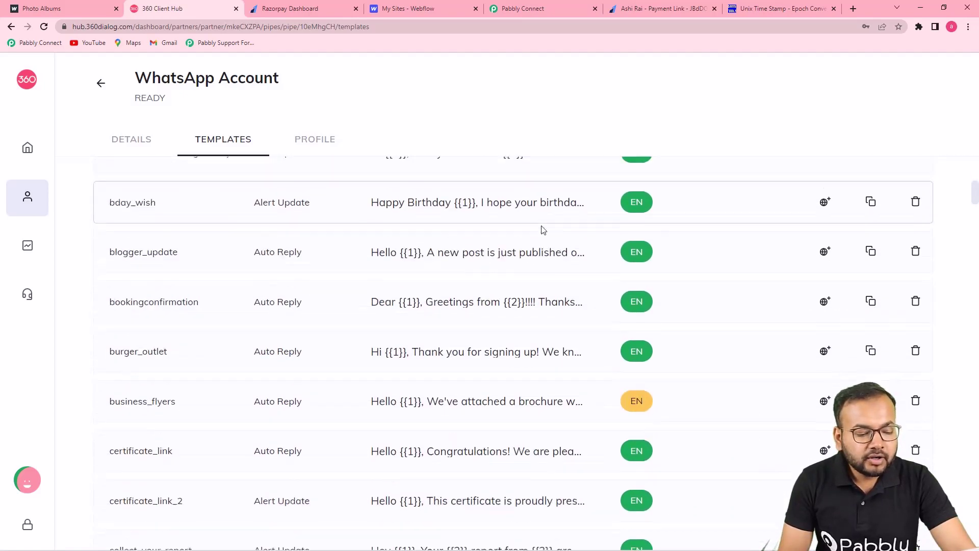
{"action": "scroll", "coordinate": [542, 230], "scroll_direction": "down", "scroll_amount": 2}
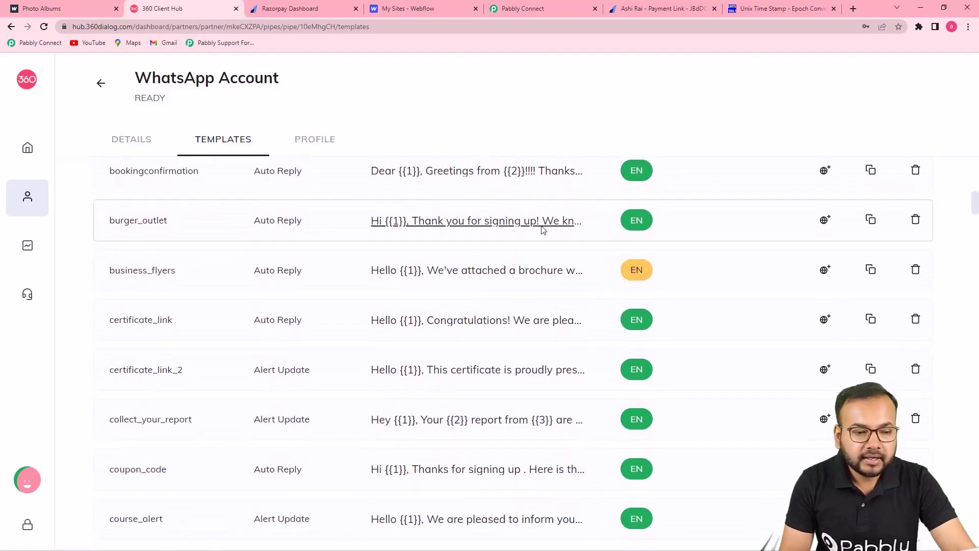
{"action": "left_click", "coordinate": [553, 11]}
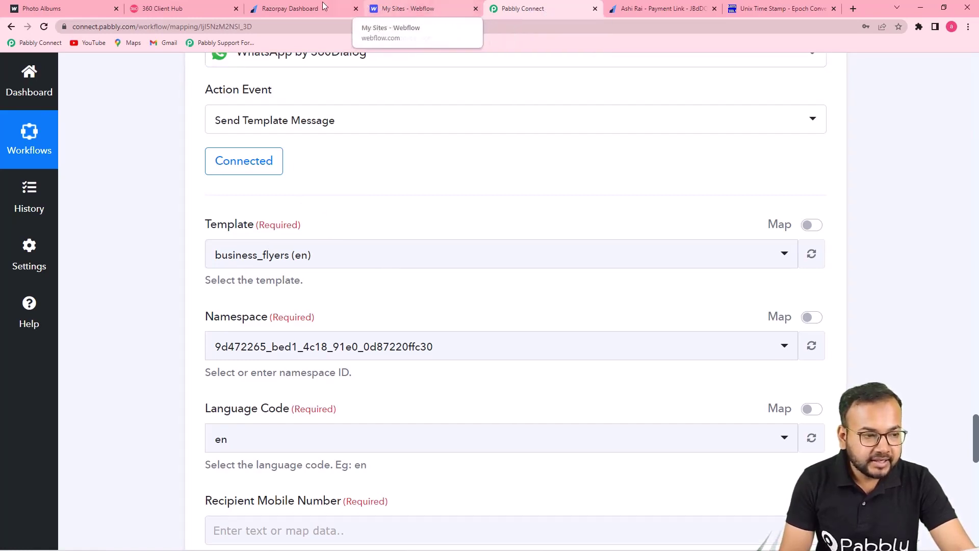
{"action": "left_click", "coordinate": [205, 11]}
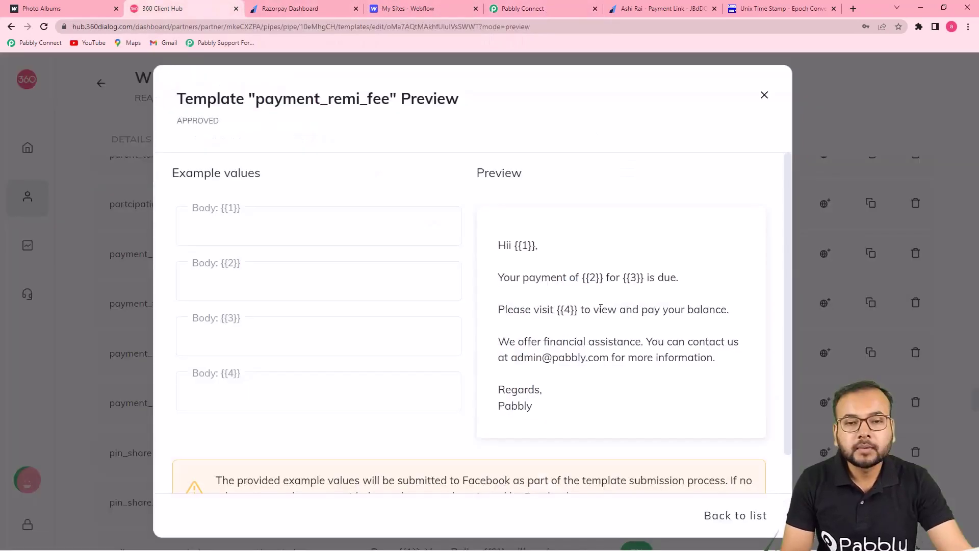
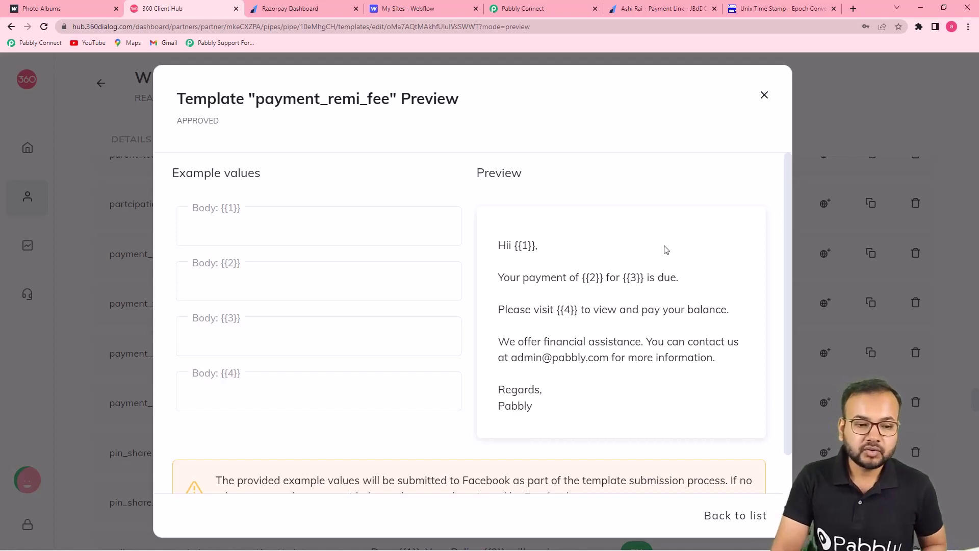
Step: Switch back to the Pabbly Connect workflow and scroll down to the WhatsApp step's Template field
{"action": "left_click", "coordinate": [565, 9]}
{"action": "scroll", "coordinate": [510, 201], "scroll_direction": "down", "scroll_amount": 3}
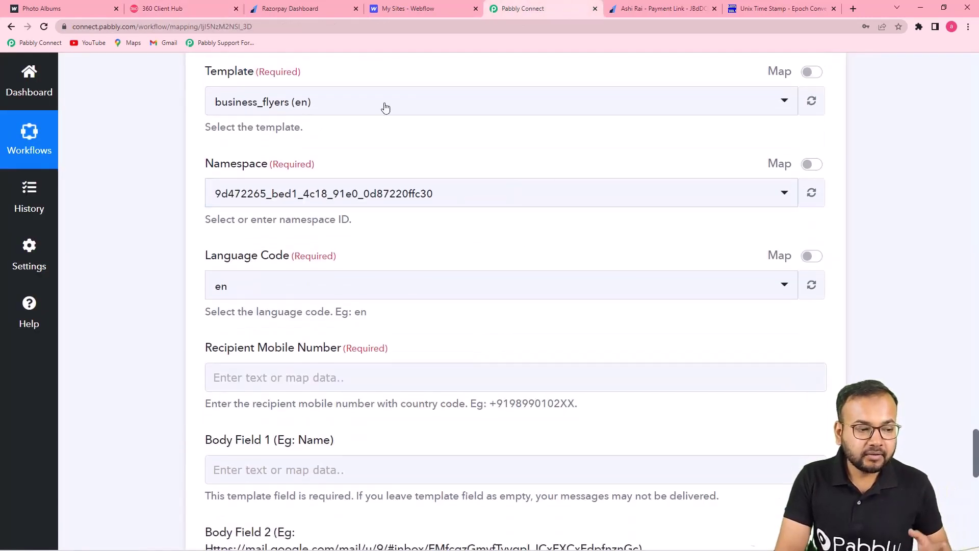
Step: Search 'pay' in the Template dropdown and select payment_remi_fee (en)
{"action": "left_click", "coordinate": [386, 108]}
{"action": "type", "text": "p"}
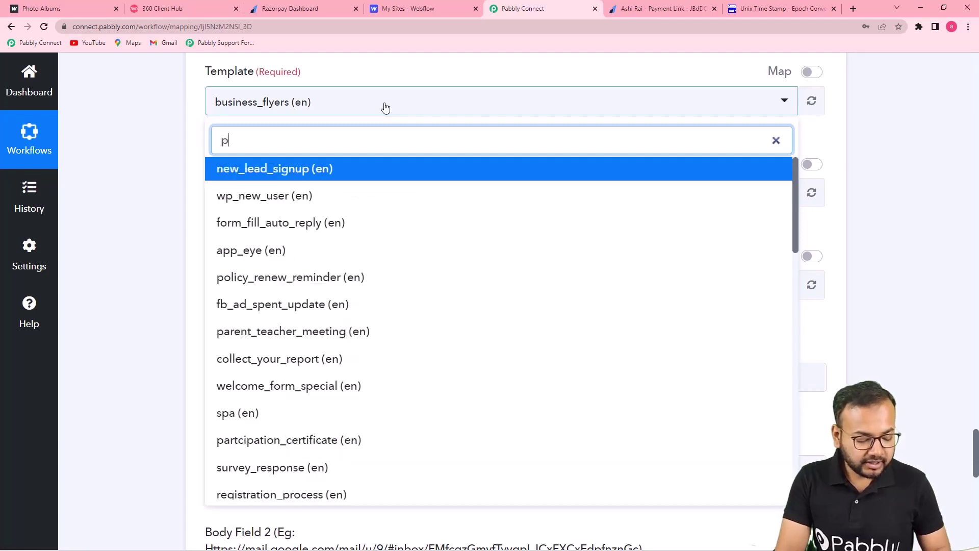
{"action": "type", "text": "aye"}
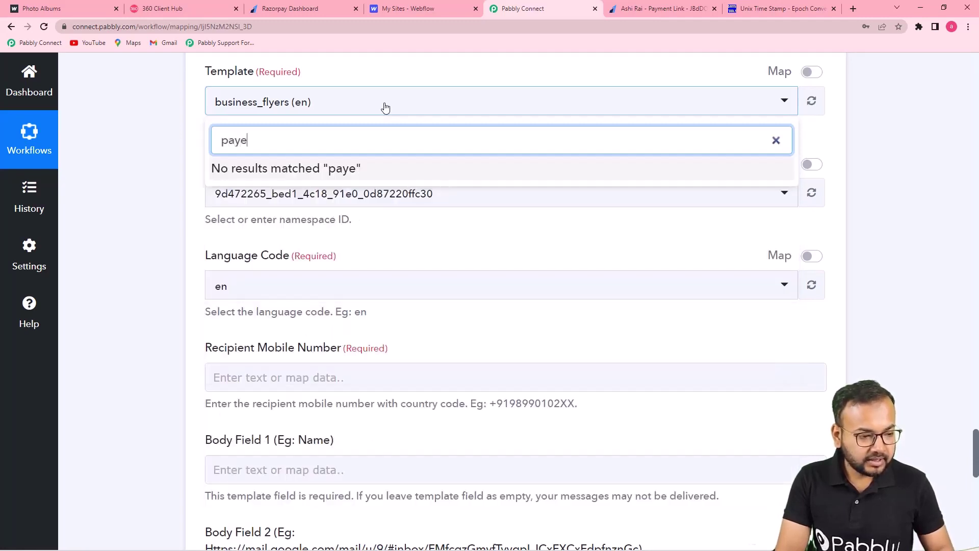
{"action": "key", "text": "BackSpace"}
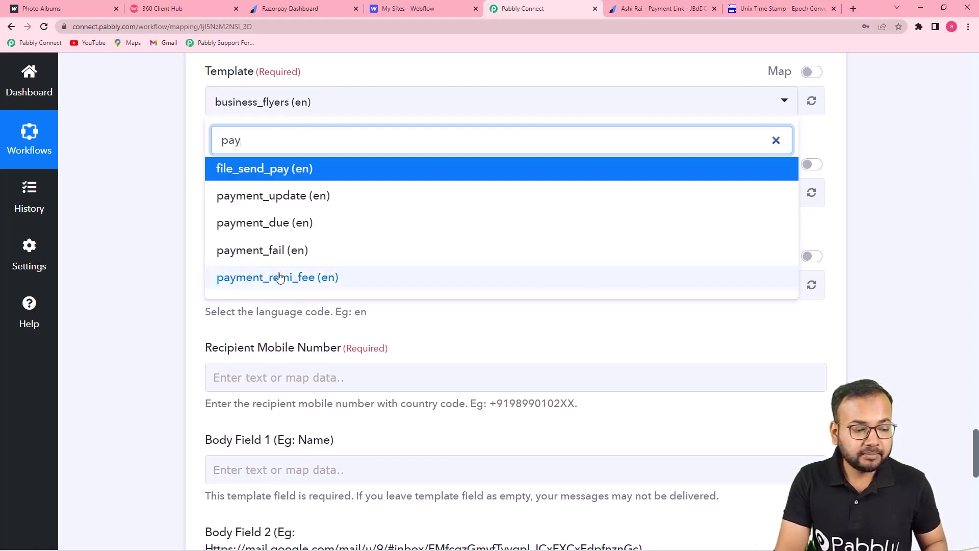
{"action": "left_click", "coordinate": [317, 278]}
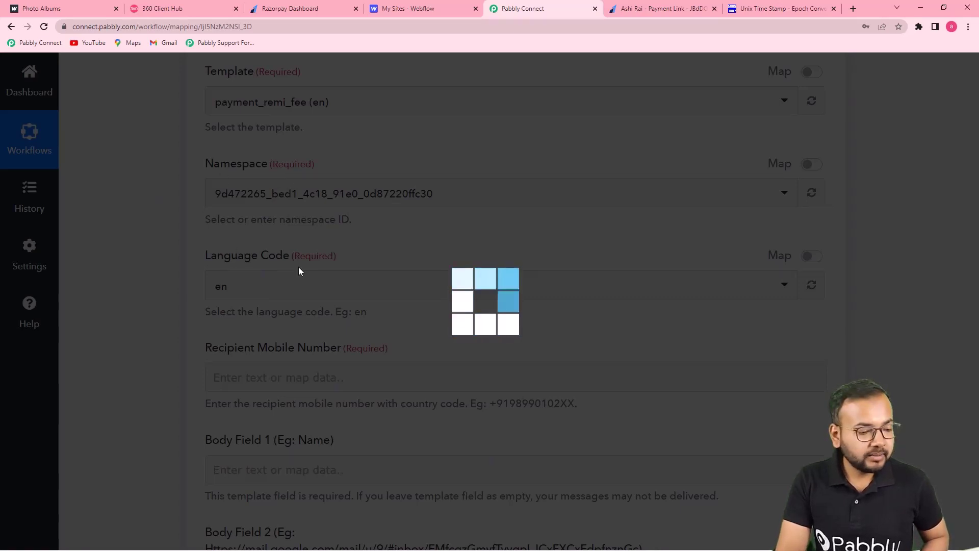
Step: Review the form's namespace, language code en and the four new body fields
{"action": "scroll", "coordinate": [299, 270], "scroll_direction": "down", "scroll_amount": 2}
{"action": "scroll", "coordinate": [299, 271], "scroll_direction": "down", "scroll_amount": 2}
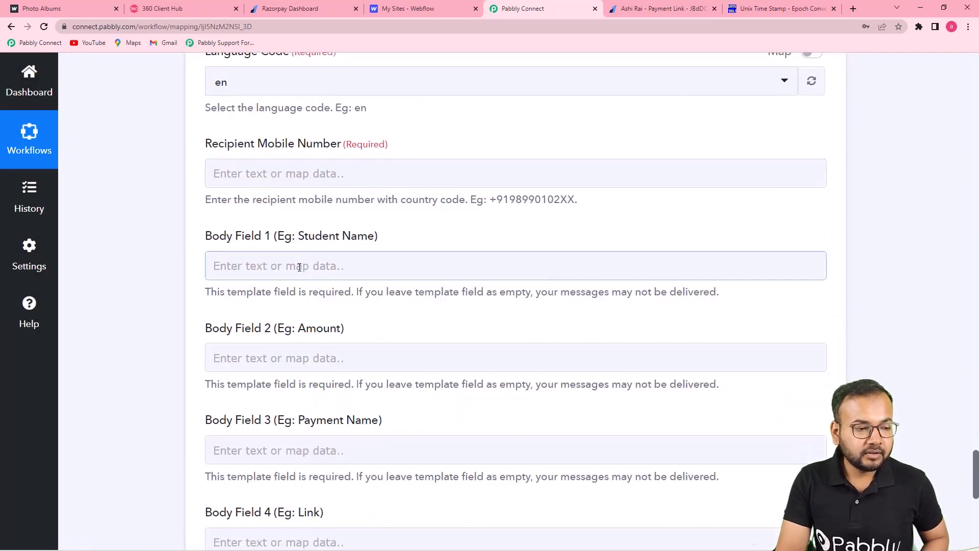
{"action": "scroll", "coordinate": [299, 267], "scroll_direction": "down", "scroll_amount": 1}
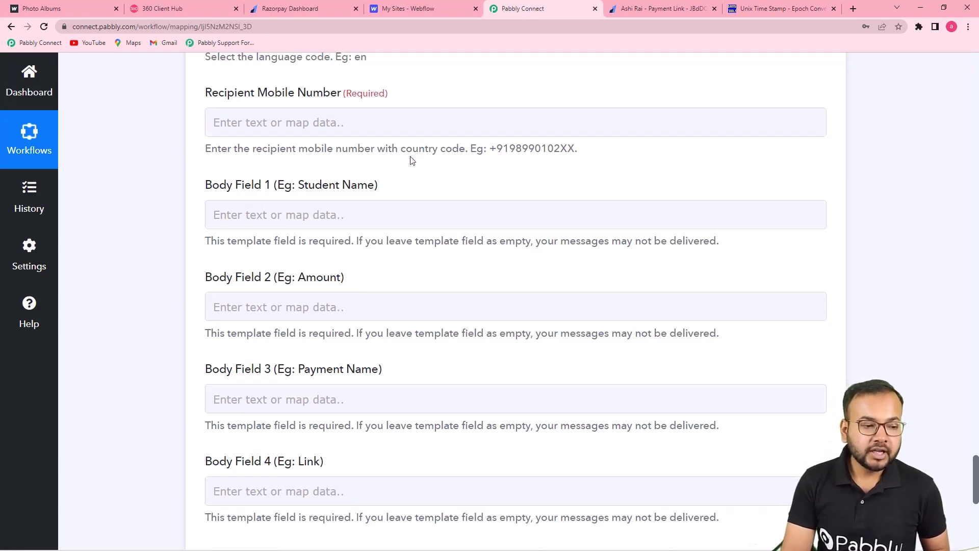
{"action": "scroll", "coordinate": [413, 164], "scroll_direction": "up", "scroll_amount": 14}
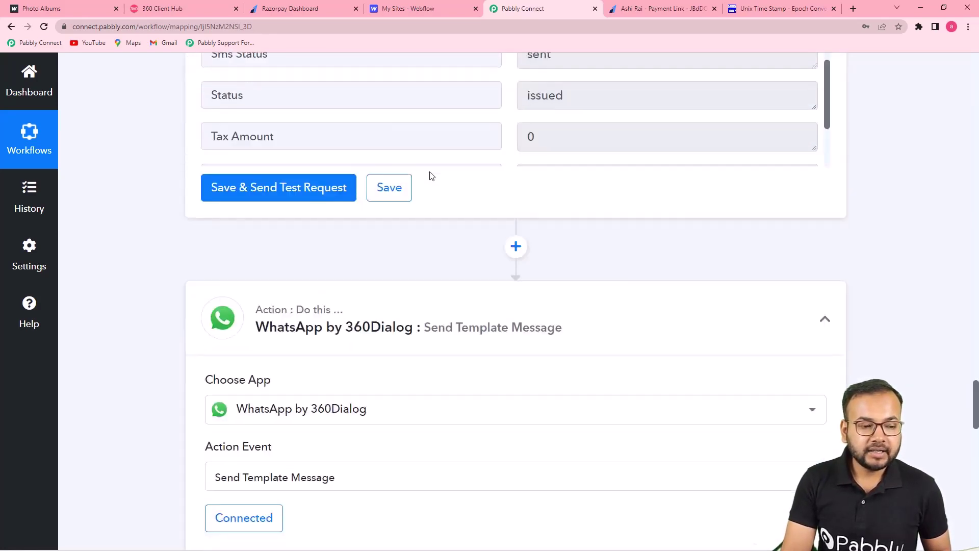
{"action": "scroll", "coordinate": [429, 176], "scroll_direction": "up", "scroll_amount": 20}
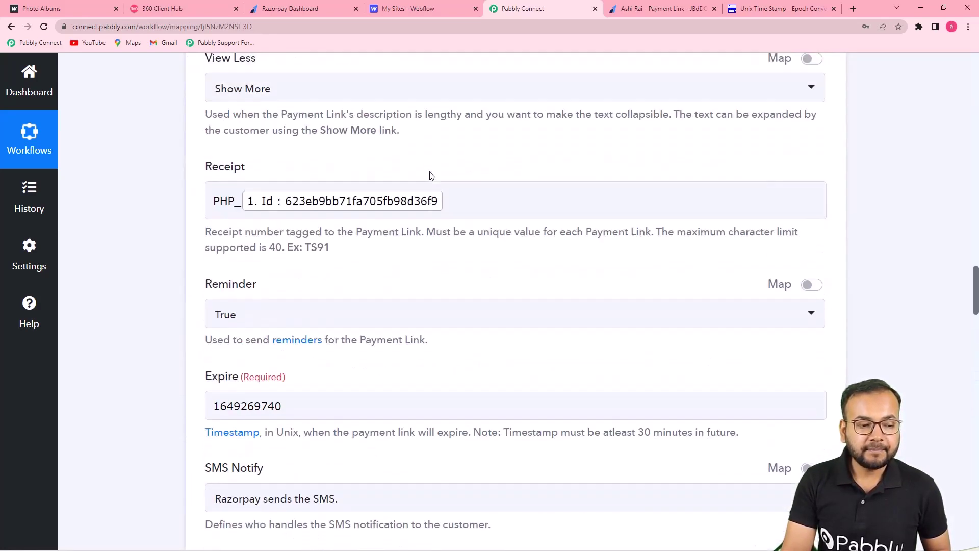
{"action": "scroll", "coordinate": [429, 176], "scroll_direction": "up", "scroll_amount": 20}
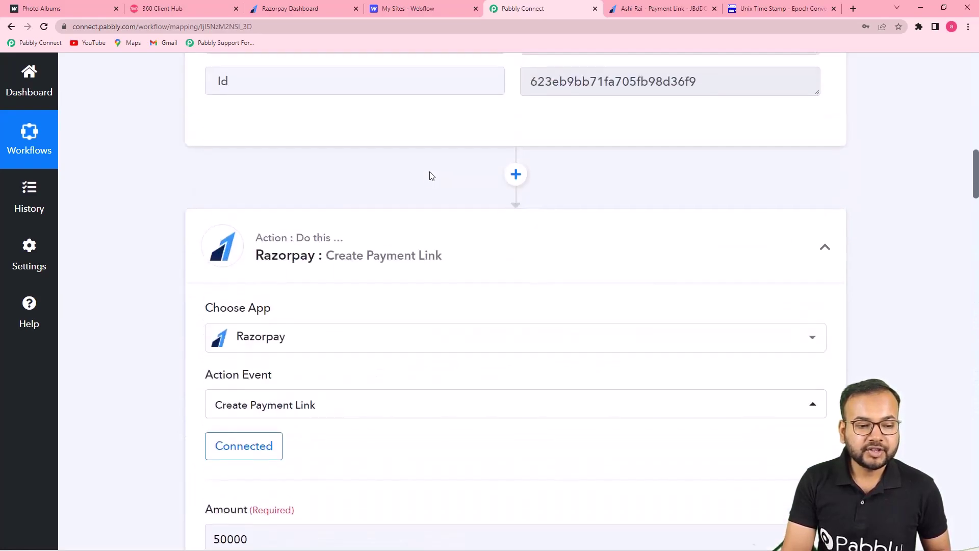
{"action": "scroll", "coordinate": [429, 176], "scroll_direction": "up", "scroll_amount": 5}
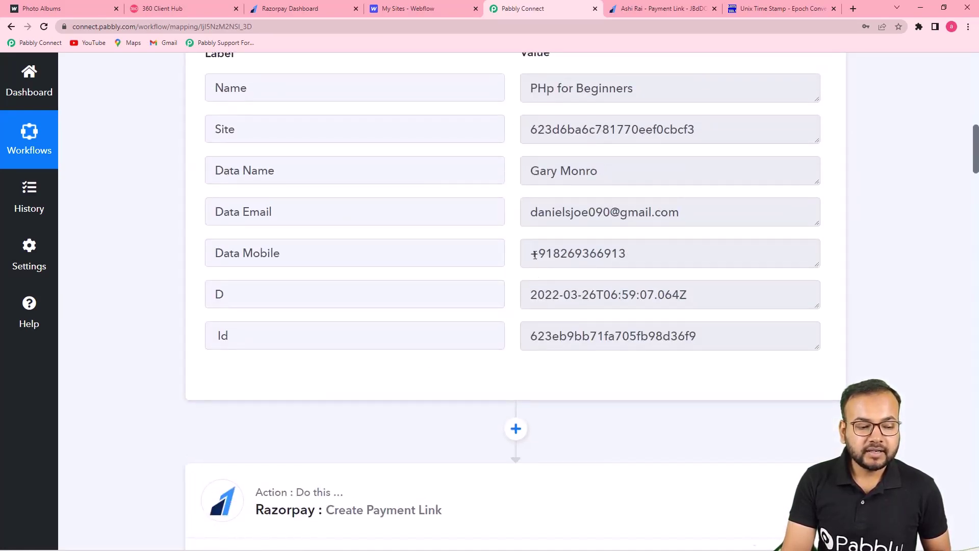
{"action": "scroll", "coordinate": [263, 273], "scroll_direction": "down", "scroll_amount": 20}
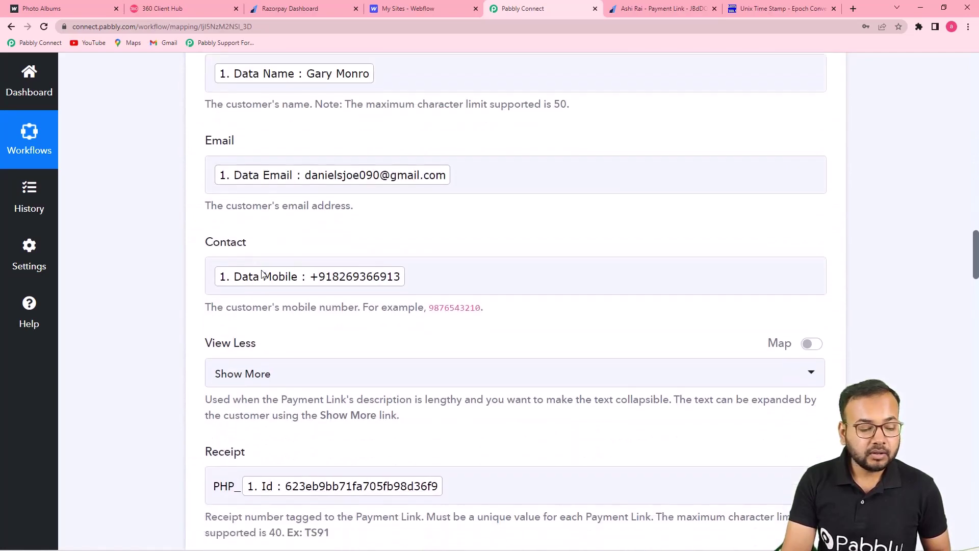
{"action": "scroll", "coordinate": [262, 274], "scroll_direction": "down", "scroll_amount": 20}
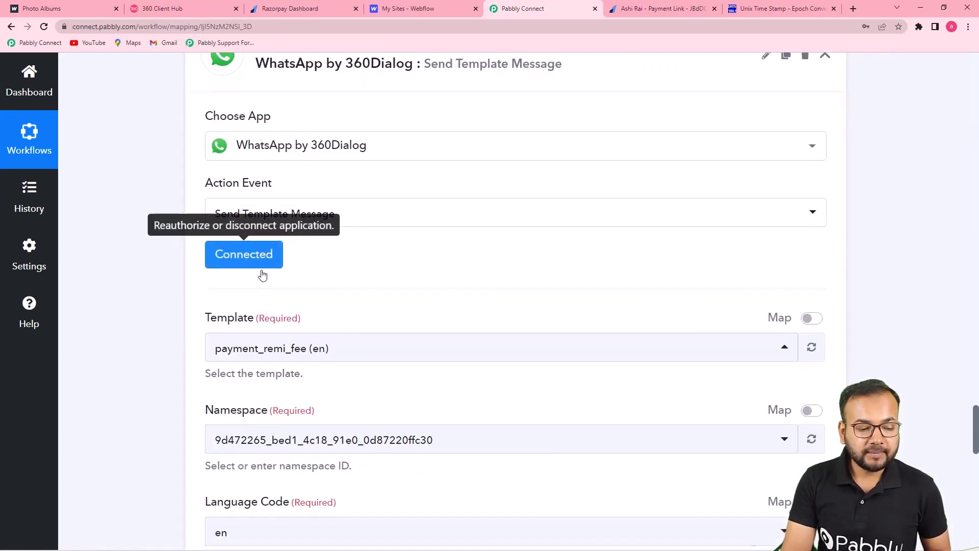
{"action": "scroll", "coordinate": [262, 274], "scroll_direction": "down", "scroll_amount": 10}
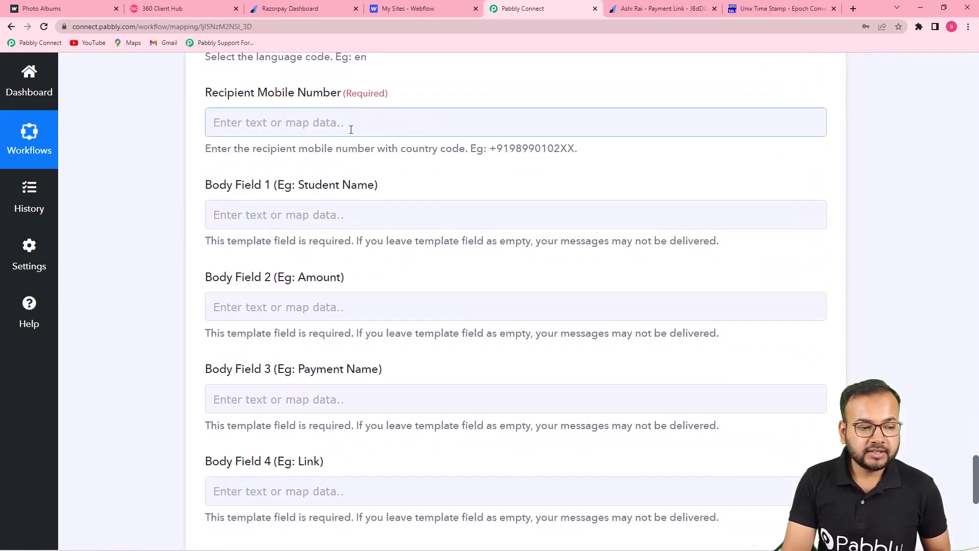
Step: Map the Webflow form submission's Data Mobile value into Recipient Mobile Number
{"action": "left_click", "coordinate": [377, 125]}
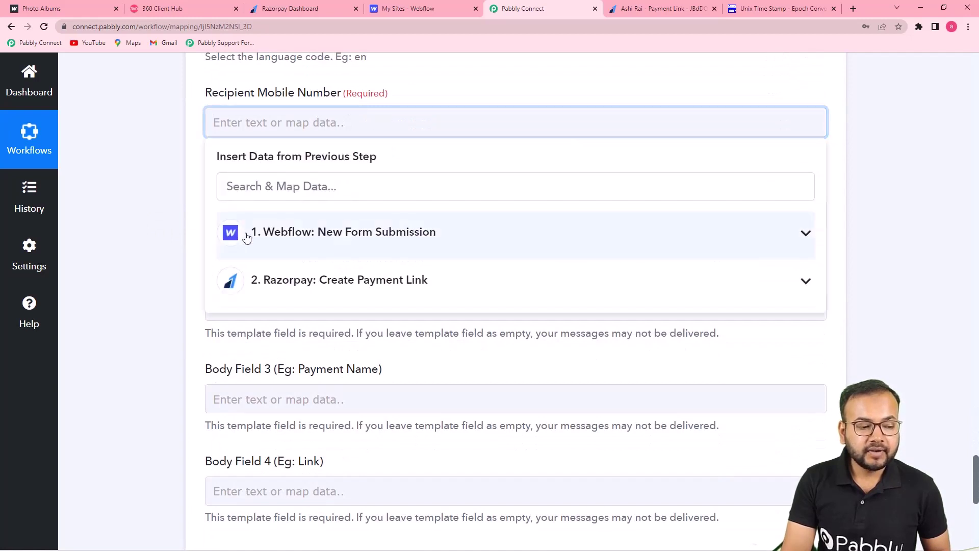
{"action": "left_click", "coordinate": [367, 236]}
{"action": "scroll", "coordinate": [395, 311], "scroll_direction": "down", "scroll_amount": 1}
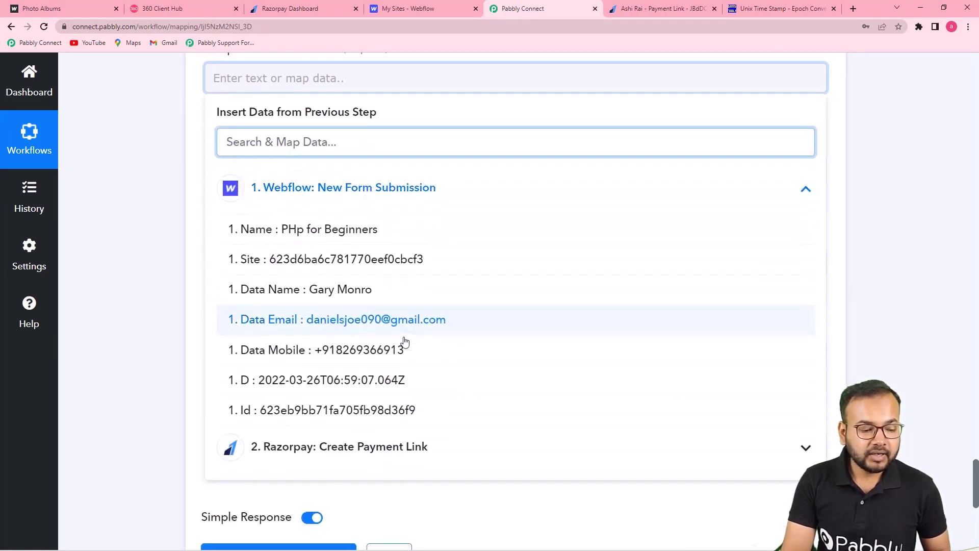
{"action": "left_click", "coordinate": [393, 344]}
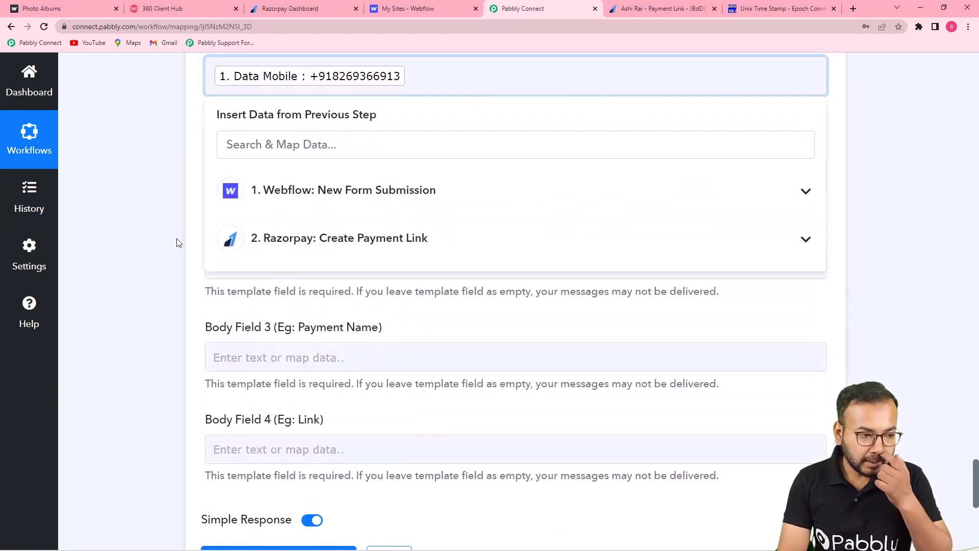
{"action": "left_click", "coordinate": [178, 242]}
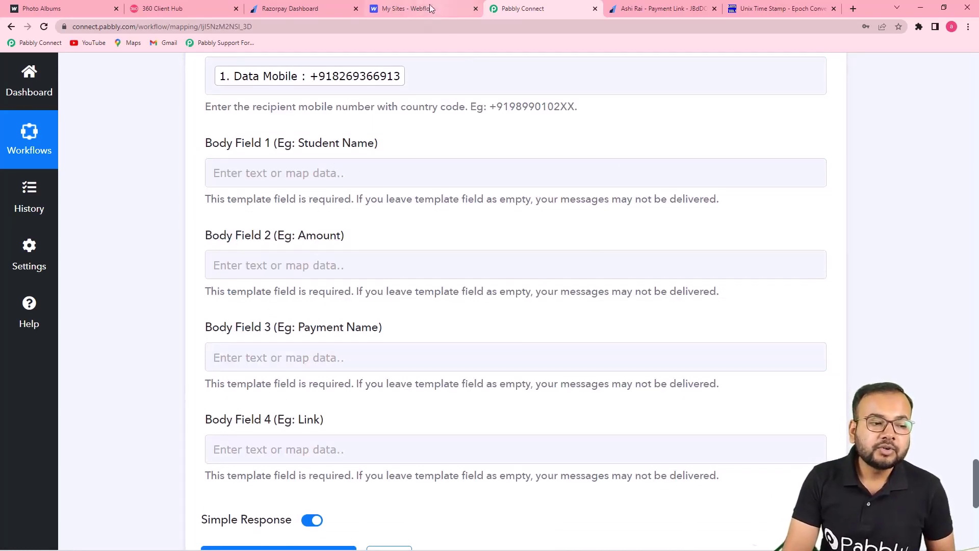
{"action": "left_click", "coordinate": [163, 8]}
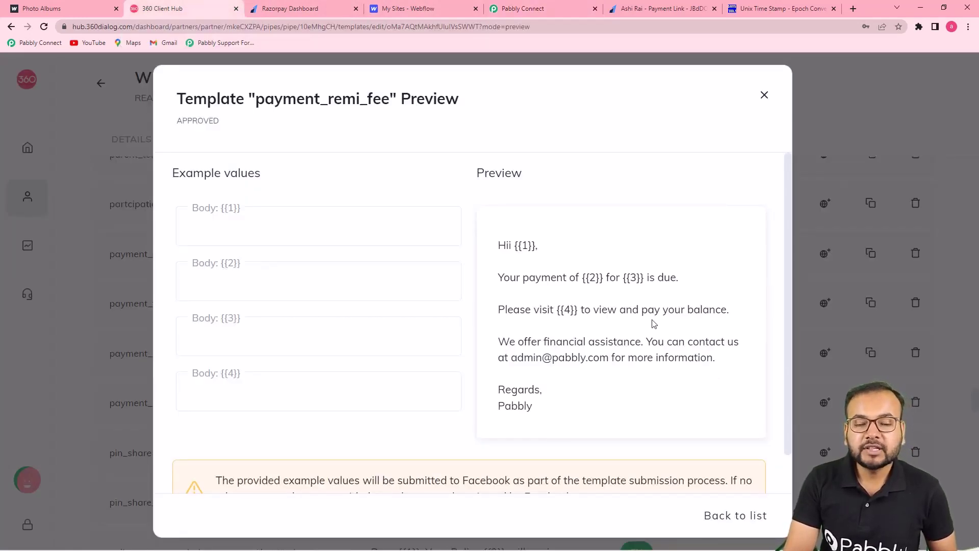
{"action": "left_click", "coordinate": [530, 9]}
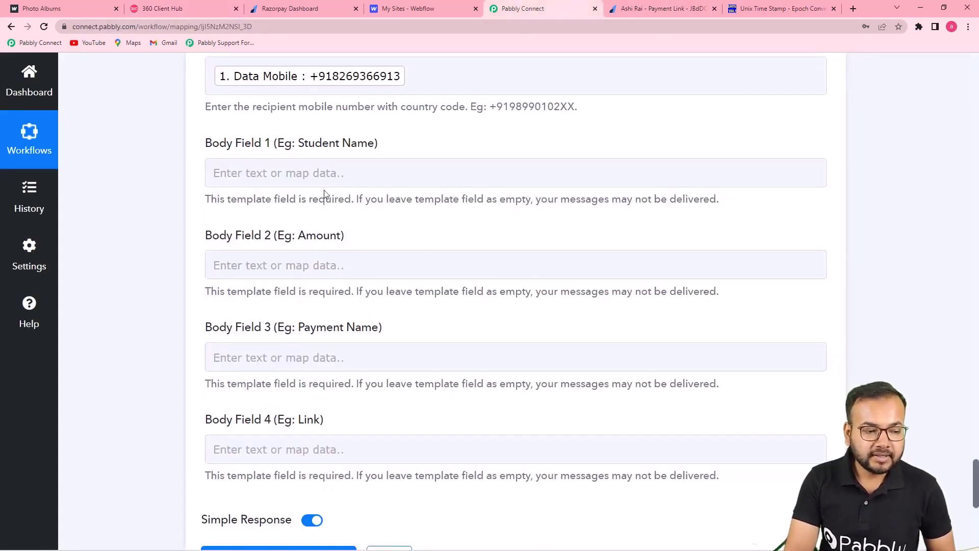
Step: Map the Webflow form submission's Data Name value into Body Field 1
{"action": "left_click", "coordinate": [324, 172]}
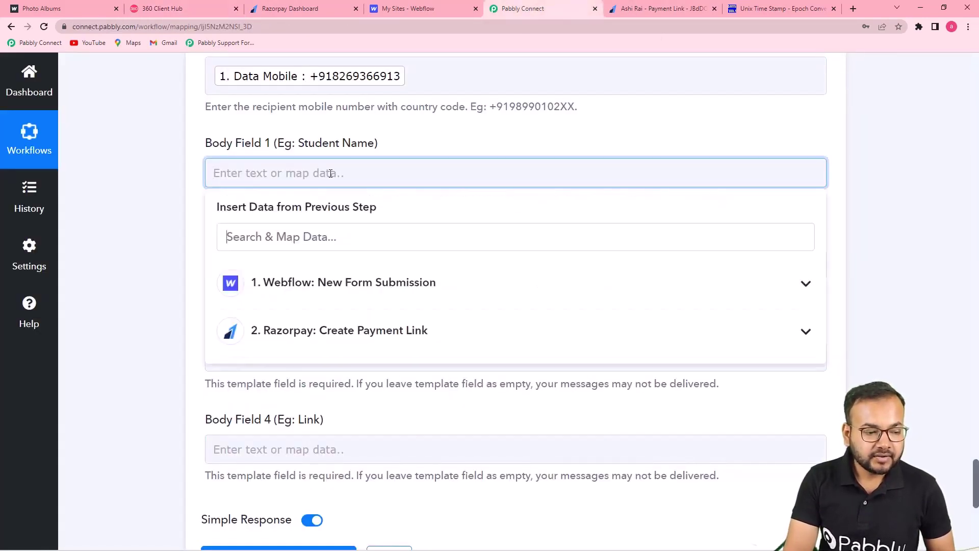
{"action": "left_click", "coordinate": [285, 289]}
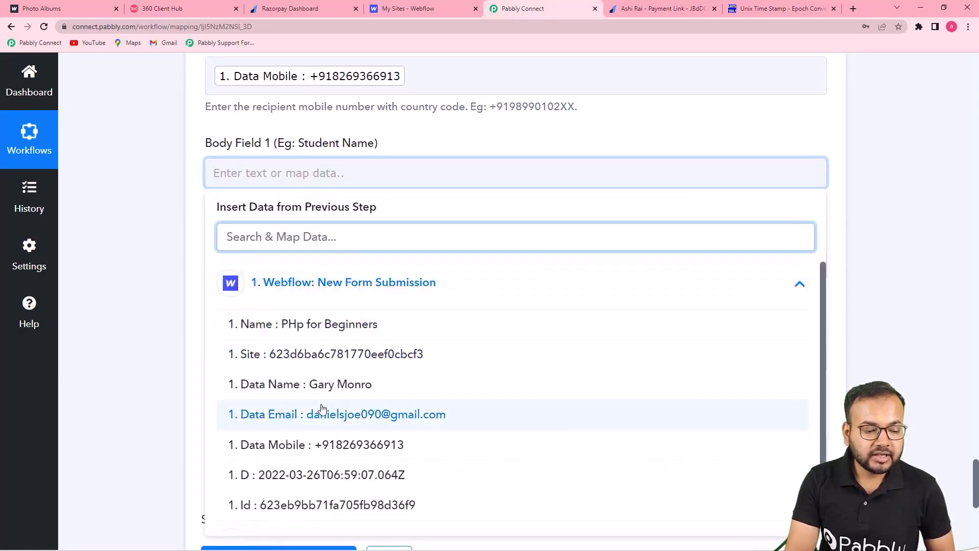
{"action": "left_click", "coordinate": [331, 390]}
{"action": "left_click", "coordinate": [155, 276]}
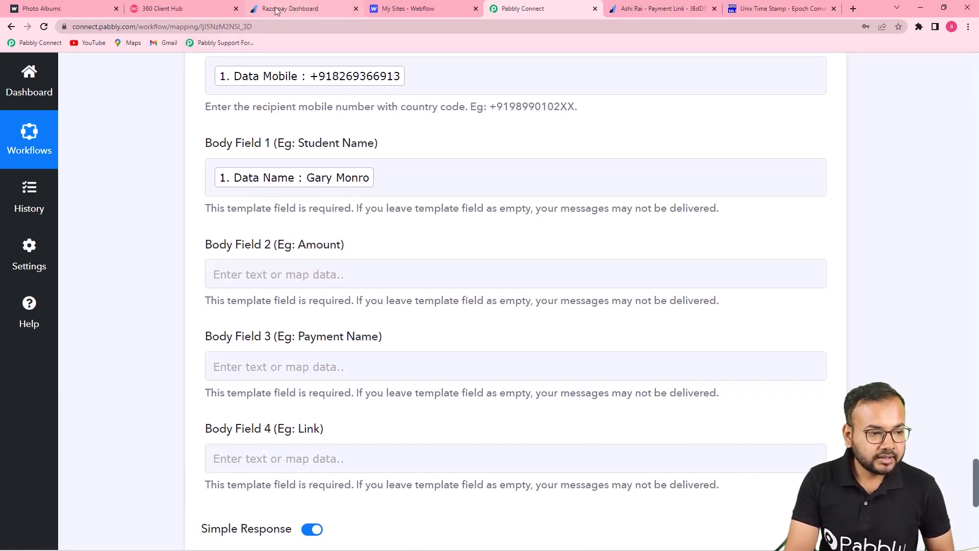
{"action": "left_click", "coordinate": [183, 9]}
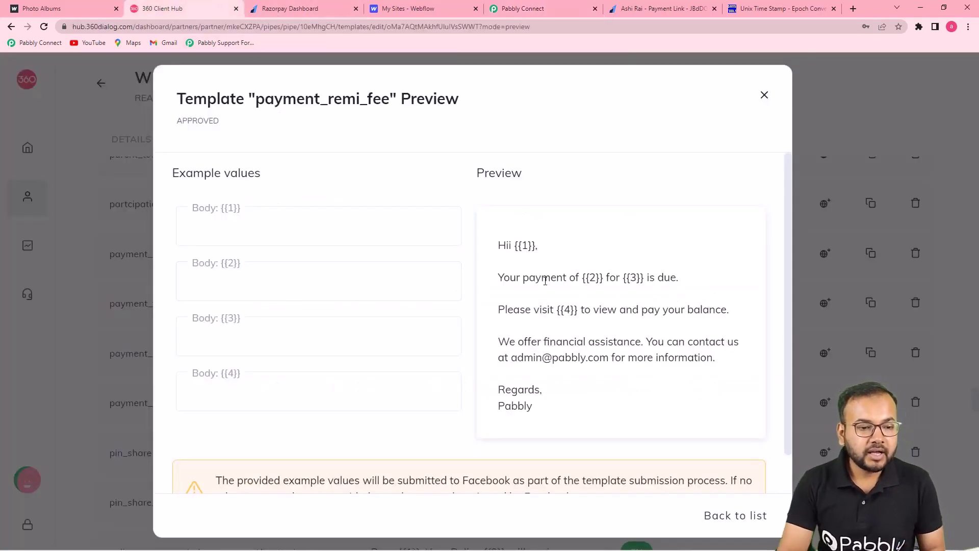
{"action": "left_click", "coordinate": [528, 8]}
{"action": "scroll", "coordinate": [307, 260], "scroll_direction": "down", "scroll_amount": 2}
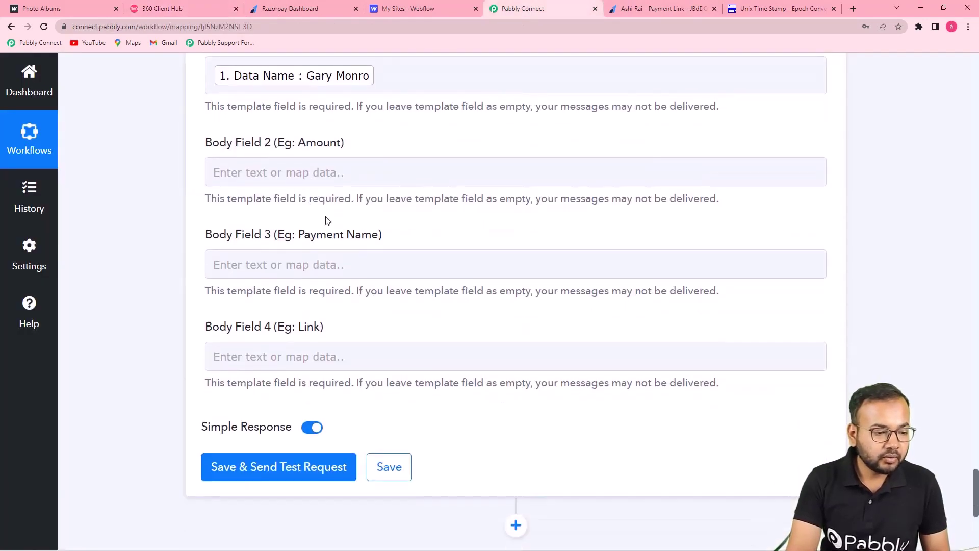
Step: Enter 5000 as the amount in Body Field 2
{"action": "left_click", "coordinate": [333, 171]}
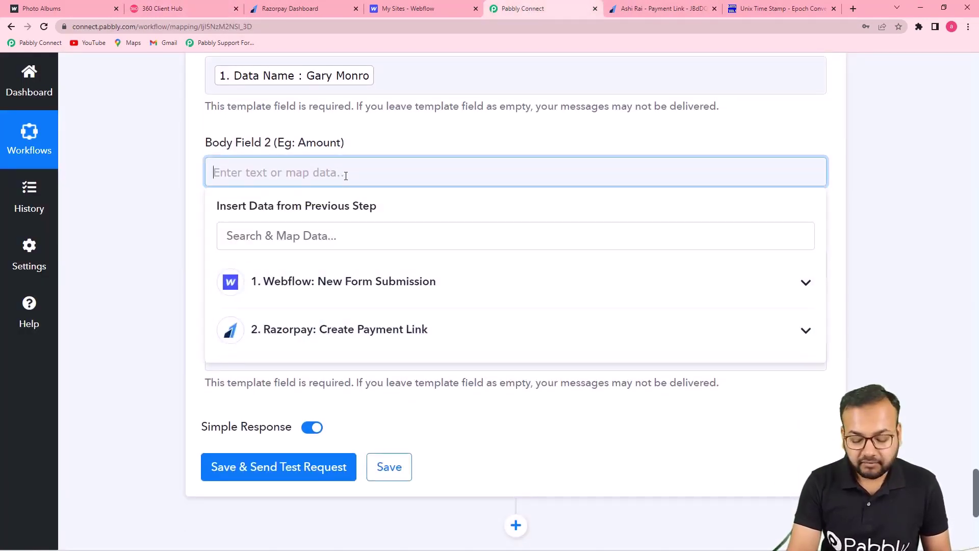
{"action": "type", "text": "5000"}
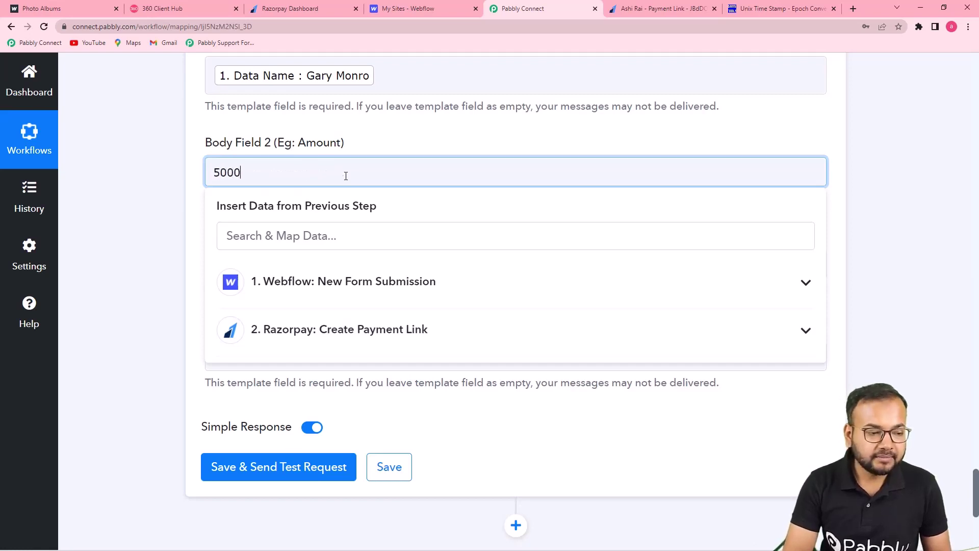
{"action": "left_click", "coordinate": [175, 164]}
{"action": "scroll", "coordinate": [214, 166], "scroll_direction": "down", "scroll_amount": 3}
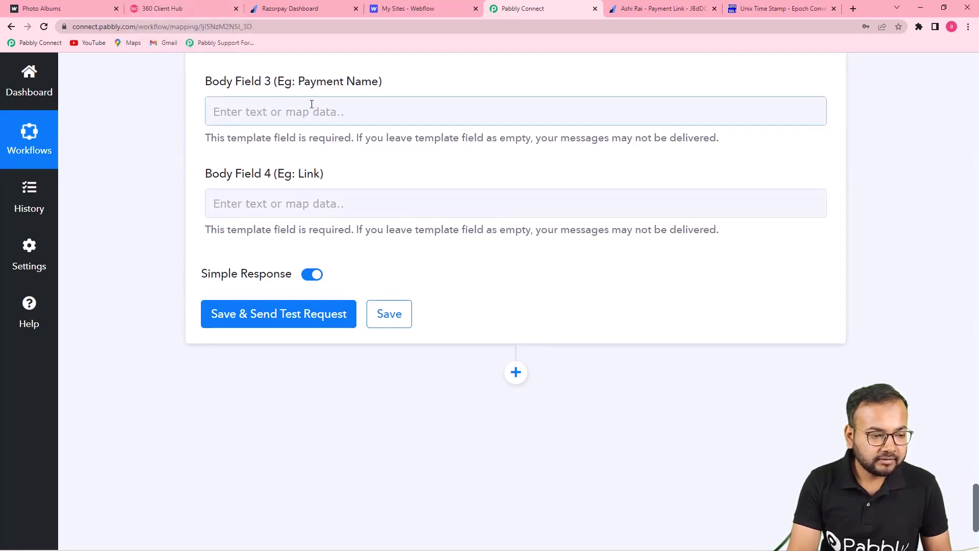
{"action": "left_click", "coordinate": [163, 8]}
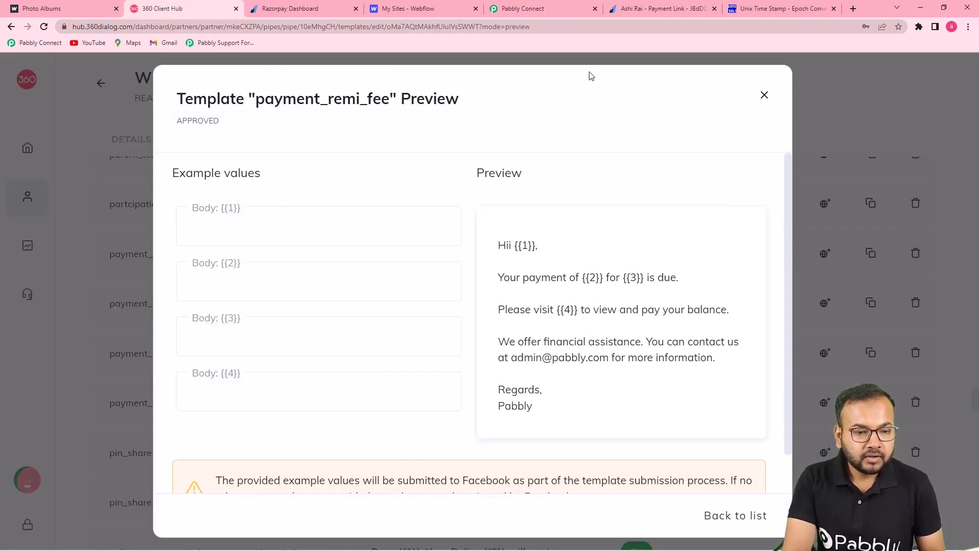
{"action": "left_click", "coordinate": [544, 12]}
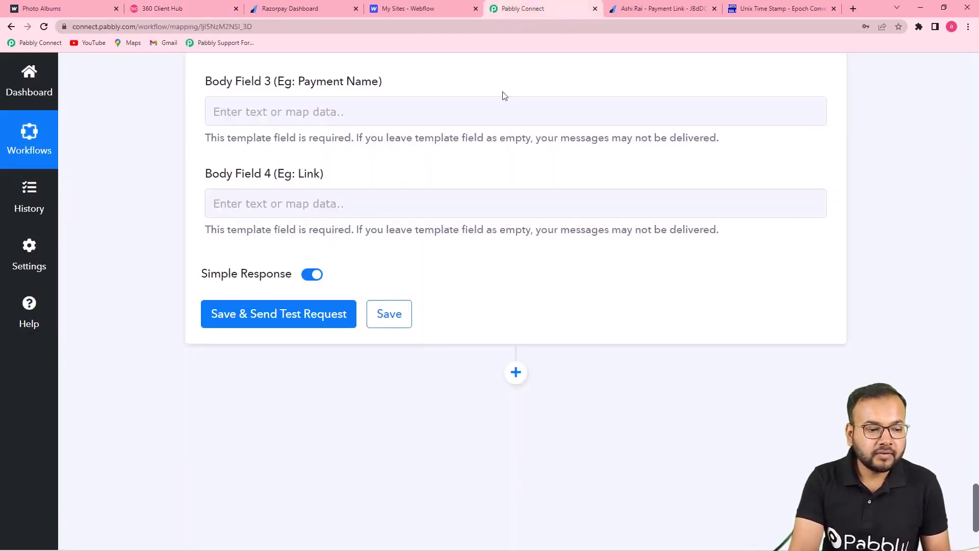
Step: Fill Body Field 3 with the Webflow form submission's Name value
{"action": "left_click", "coordinate": [399, 112]}
{"action": "left_click", "coordinate": [352, 238]}
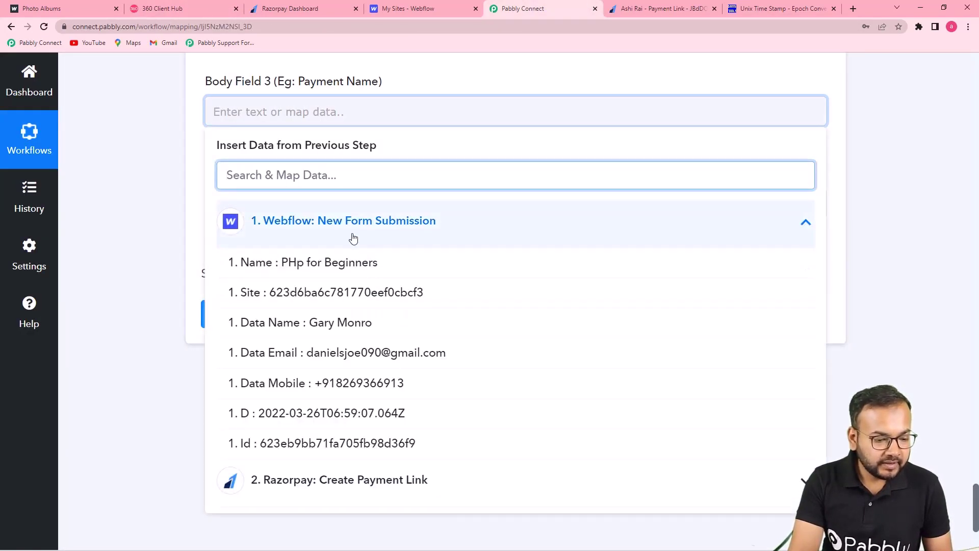
{"action": "left_click", "coordinate": [324, 270]}
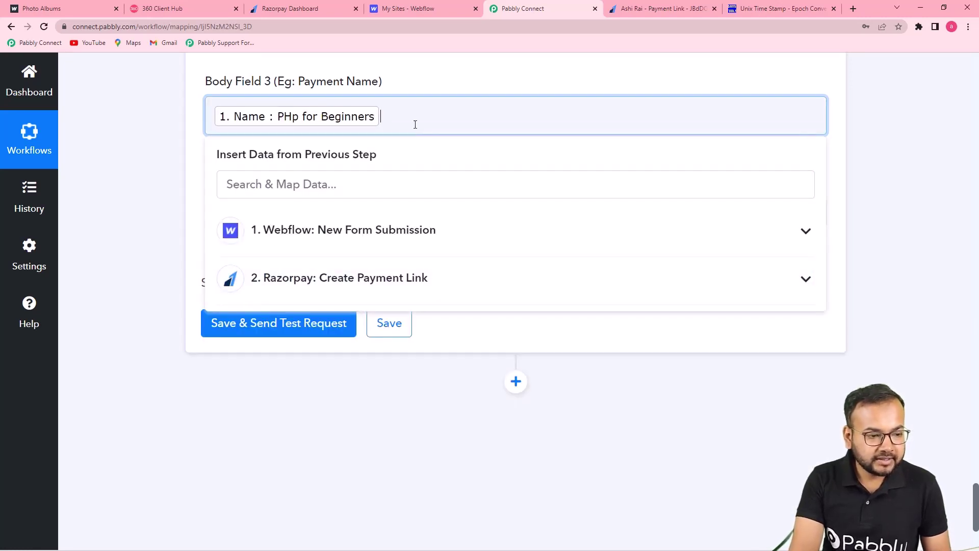
{"action": "left_click", "coordinate": [216, 8]}
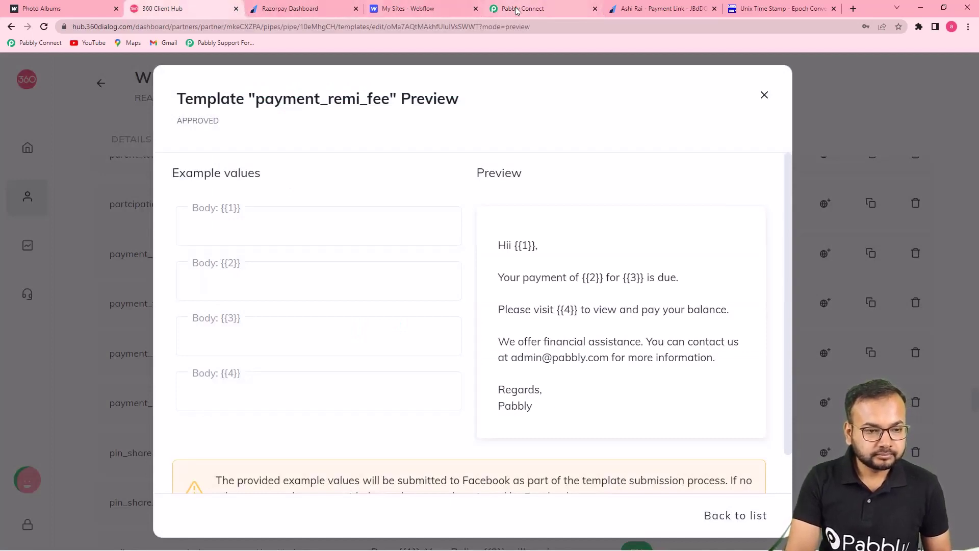
{"action": "left_click", "coordinate": [535, 9]}
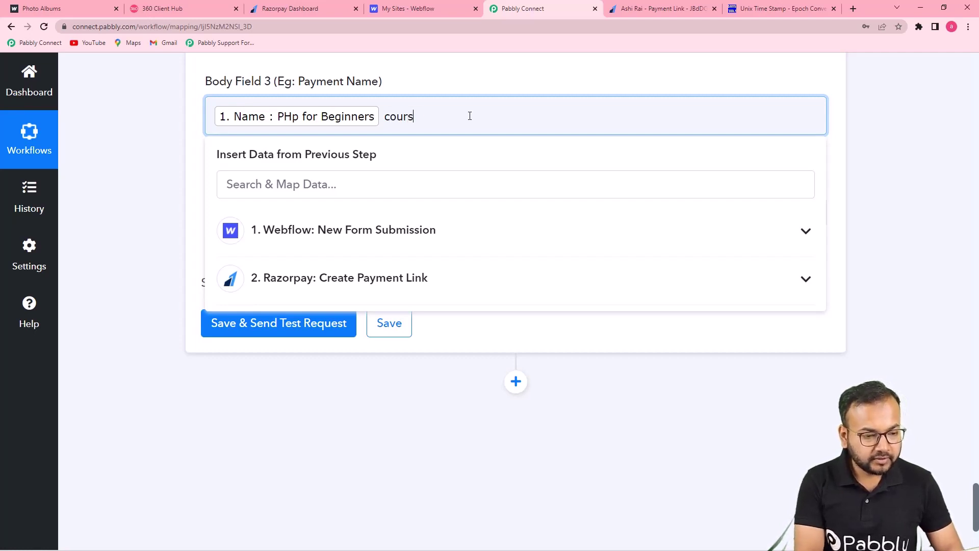
Step: Paste the Techno Institute course page address into Body Field 4
{"action": "left_click", "coordinate": [192, 151]}
{"action": "scroll", "coordinate": [193, 151], "scroll_direction": "down", "scroll_amount": 1}
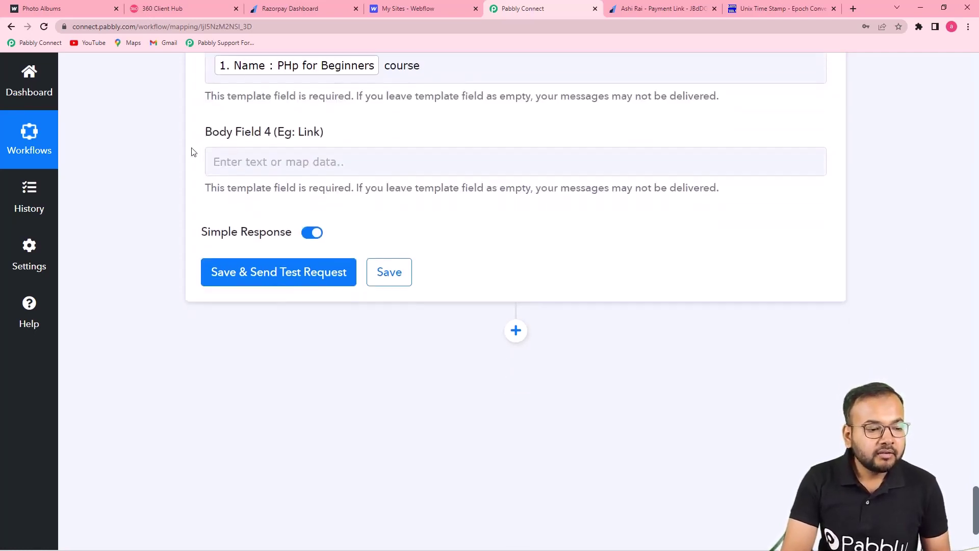
{"action": "left_click", "coordinate": [305, 164]}
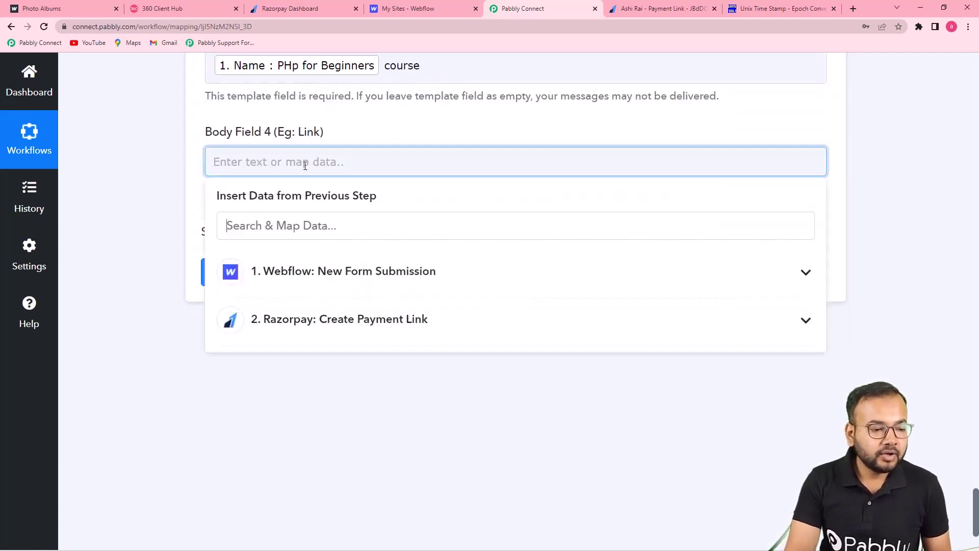
{"action": "left_click", "coordinate": [62, 8]}
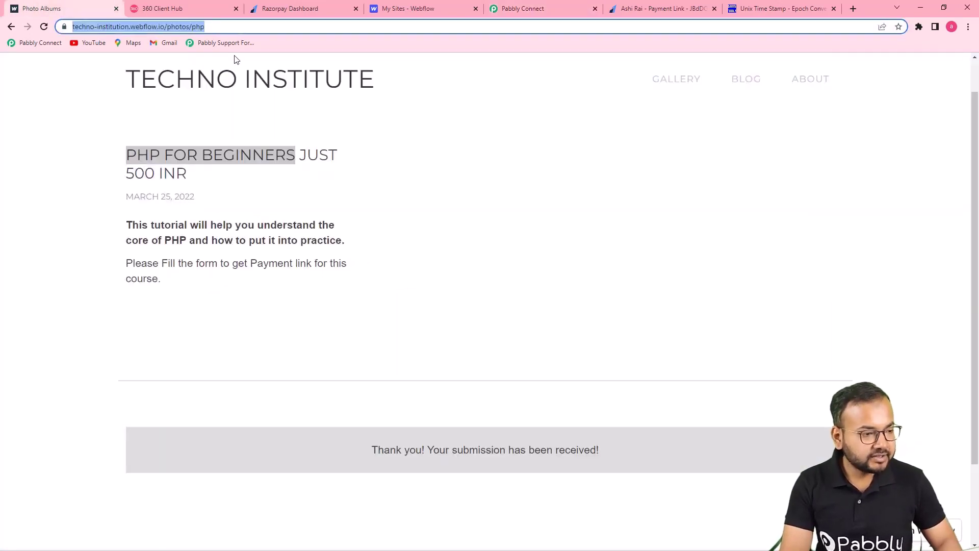
{"action": "left_click", "coordinate": [497, 8]}
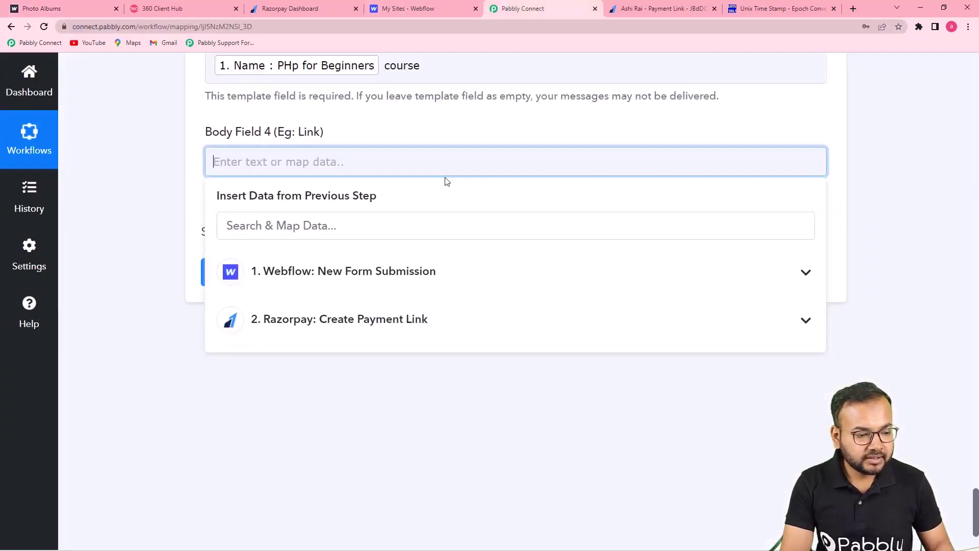
{"action": "left_click", "coordinate": [431, 173]}
{"action": "type", "text": "https://techno-institution.webflow.io/photos/php"}
{"action": "left_click", "coordinate": [128, 158]}
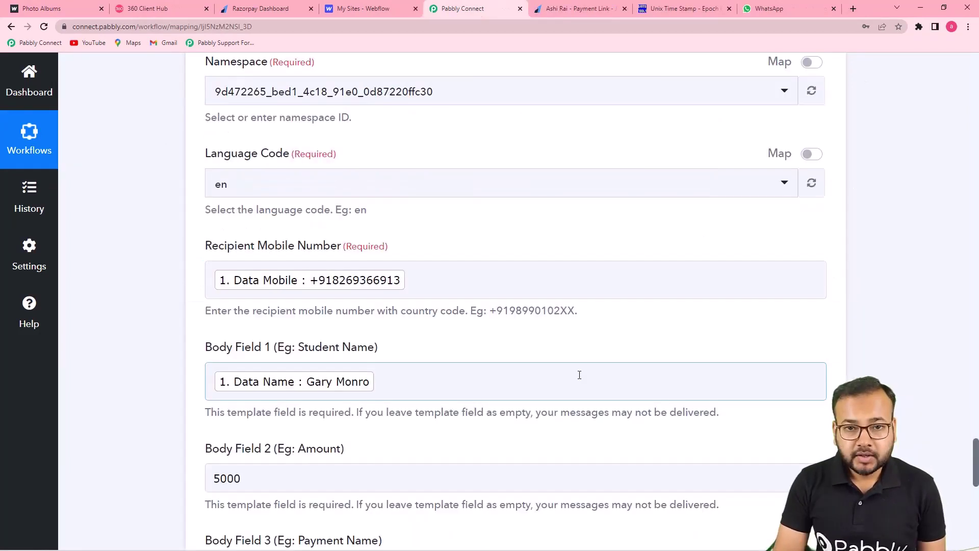
Step: Save the step and send a test message, returning a message ID with stable status
{"action": "scroll", "coordinate": [510, 349], "scroll_direction": "down", "scroll_amount": 2}
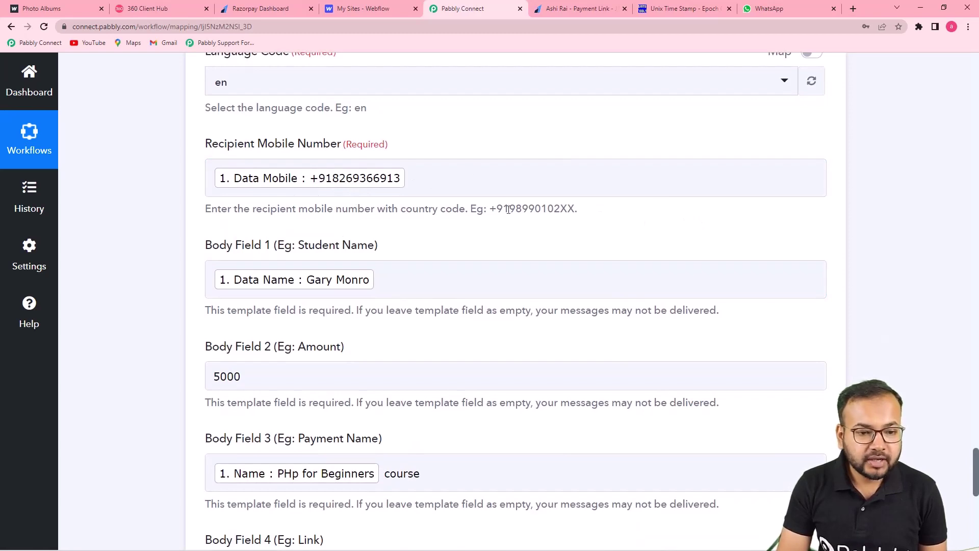
{"action": "left_click", "coordinate": [767, 8]}
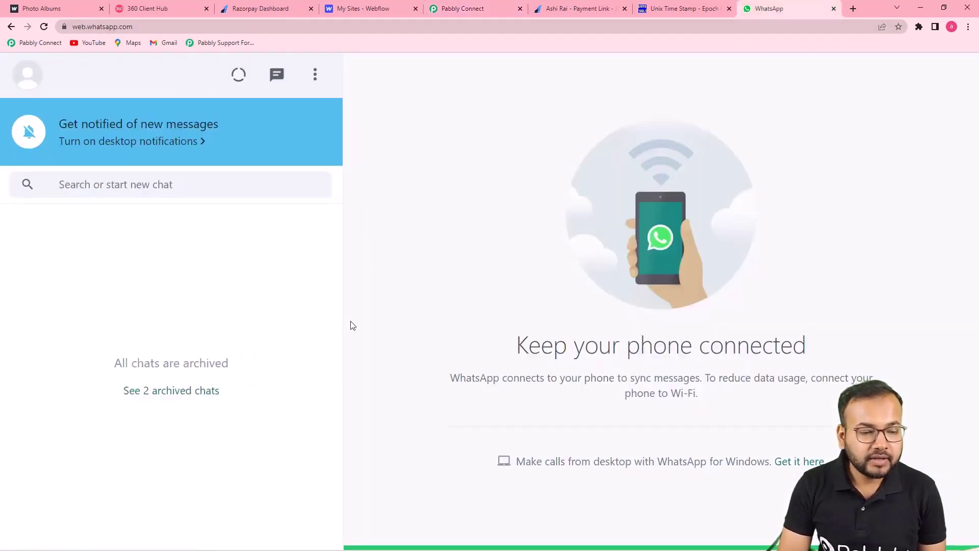
{"action": "left_click", "coordinate": [499, 8]}
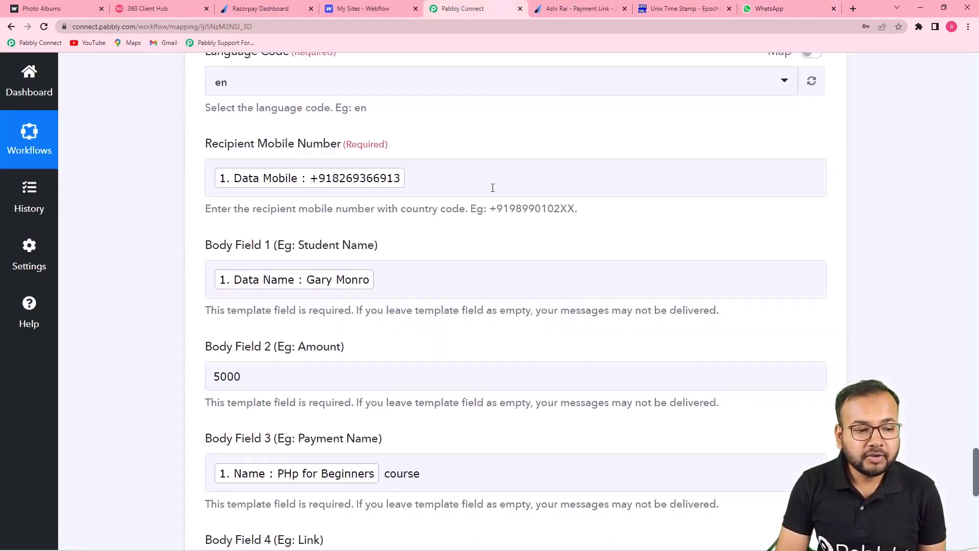
{"action": "scroll", "coordinate": [492, 186], "scroll_direction": "down", "scroll_amount": 4}
{"action": "scroll", "coordinate": [496, 181], "scroll_direction": "down", "scroll_amount": 5}
{"action": "left_click", "coordinate": [237, 229]}
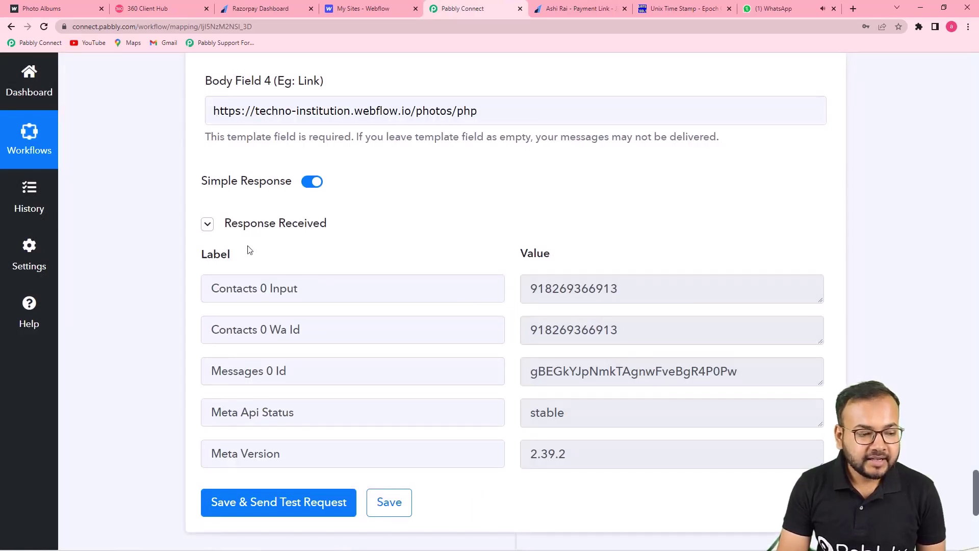
{"action": "left_click", "coordinate": [775, 9]}
Step: Open the new payment reminder chat, mark the business sender not spam, and return to Pabbly Connect
{"action": "left_click", "coordinate": [185, 260]}
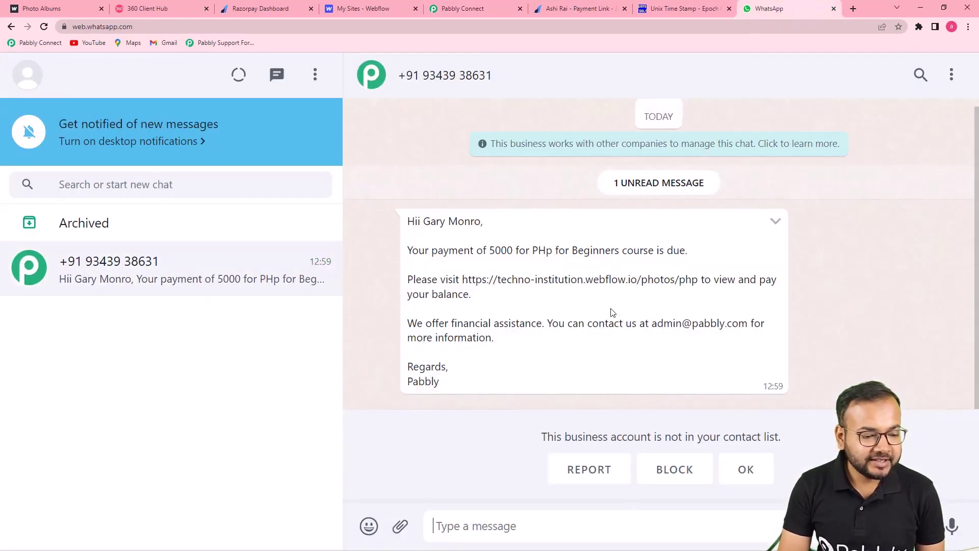
{"action": "left_click", "coordinate": [732, 468]}
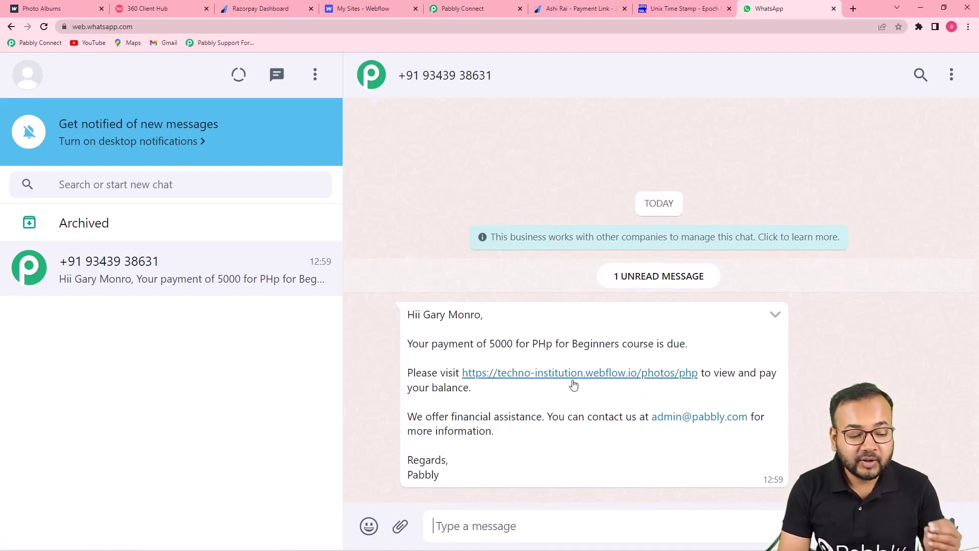
{"action": "left_click", "coordinate": [495, 14]}
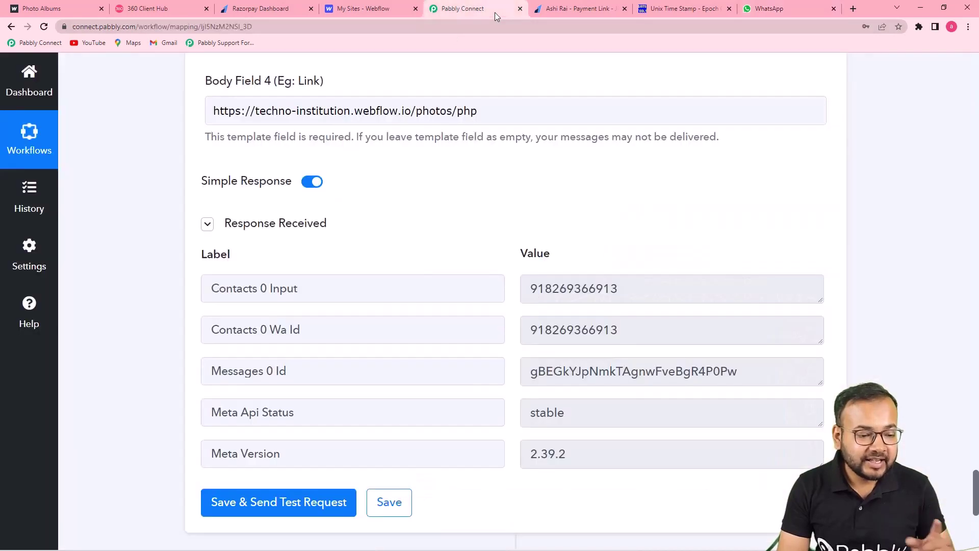
Step: Erase the pasted course link from Body Field 4
{"action": "scroll", "coordinate": [564, 208], "scroll_direction": "up", "scroll_amount": 5}
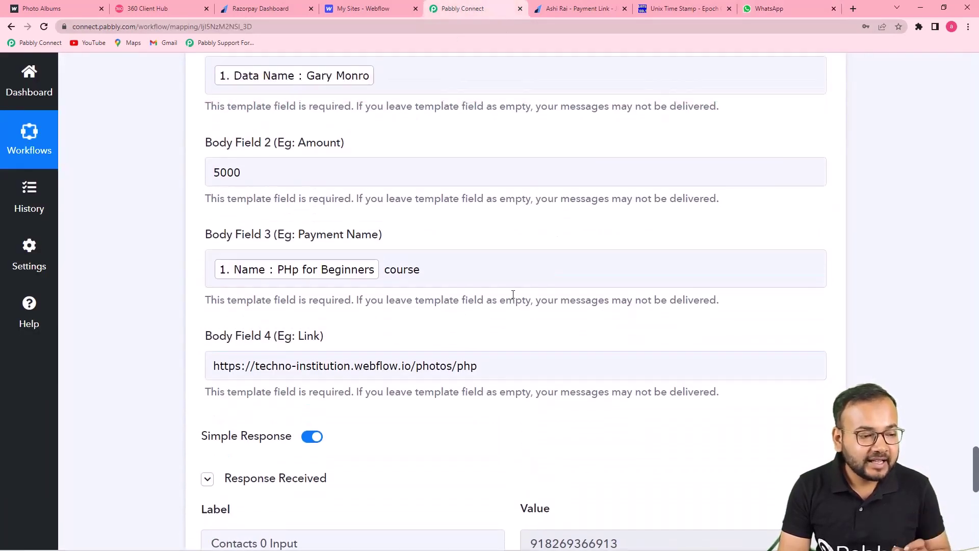
{"action": "scroll", "coordinate": [519, 294], "scroll_direction": "down", "scroll_amount": 2}
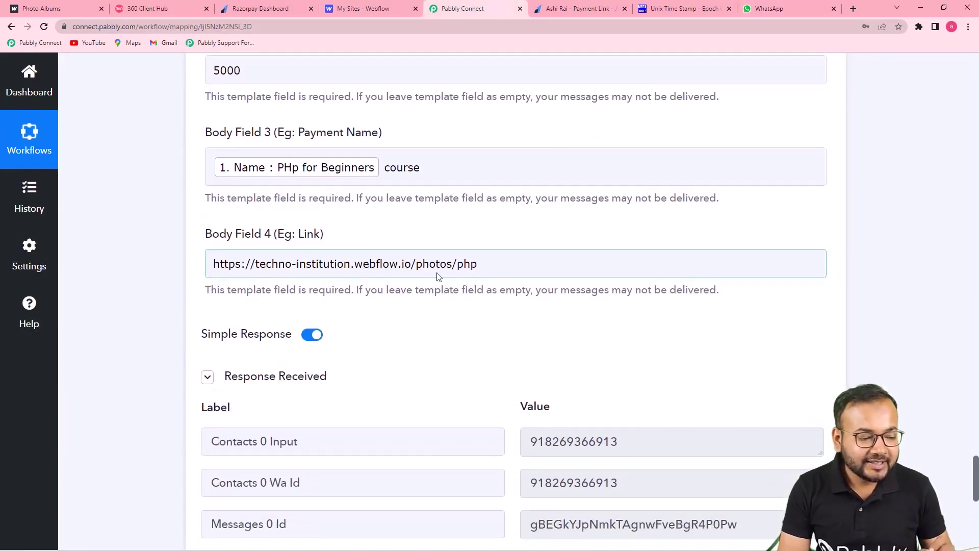
{"action": "left_click", "coordinate": [505, 266]}
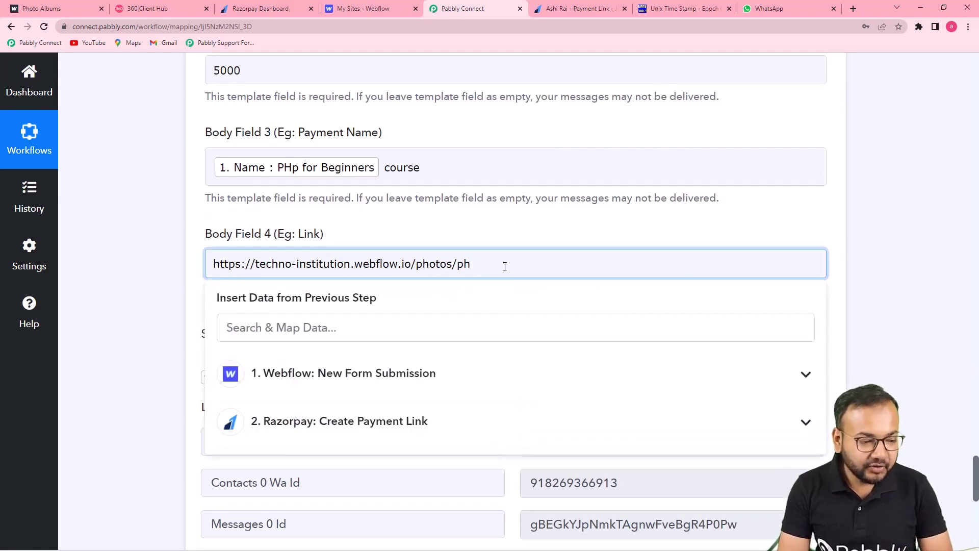
{"action": "key", "text": "BackSpace"}
{"action": "key", "text": "BackSpace"}
{"action": "key", "text": "BackSpace"}
{"action": "key", "text": "BackSpace"}
{"action": "key", "text": "BackSpace"}
{"action": "key", "text": "BackSpace"}
{"action": "key", "text": "BackSpace"}
{"action": "key", "text": "BackSpace"}
{"action": "key", "text": "BackSpace"}
{"action": "key", "text": "BackSpace"}
{"action": "key", "text": "BackSpace"}
{"action": "key", "text": "BackSpace"}
{"action": "key", "text": "BackSpace"}
{"action": "key", "text": "BackSpace"}
{"action": "key", "text": "BackSpace"}
{"action": "key", "text": "BackSpace"}
{"action": "key", "text": "BackSpace"}
{"action": "key", "text": "BackSpace"}
{"action": "key", "text": "BackSpace"}
{"action": "key", "text": "BackSpace"}
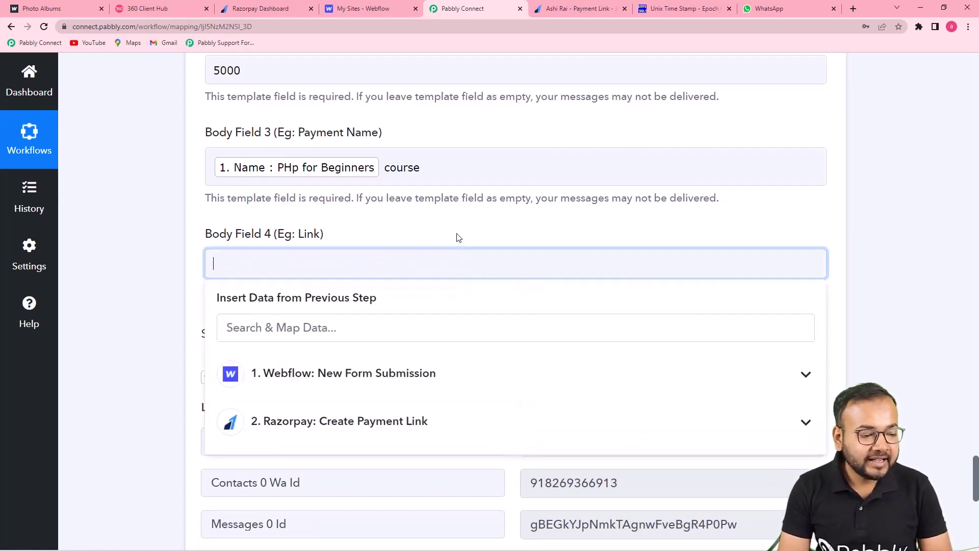
{"action": "left_click", "coordinate": [457, 235]}
{"action": "scroll", "coordinate": [704, 268], "scroll_direction": "down", "scroll_amount": 2}
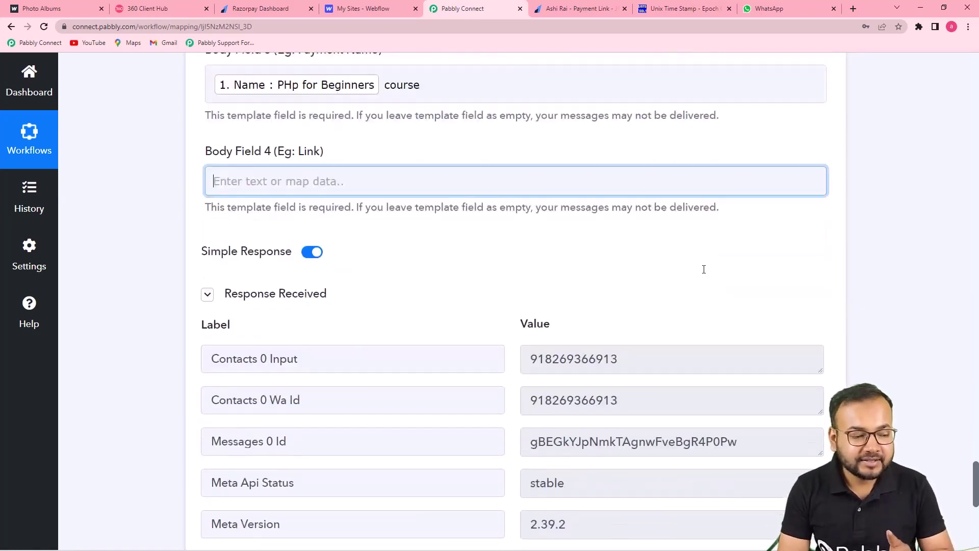
Step: Map the Razorpay Create Payment Link's Short Url into Body Field 4 and resend the test
{"action": "left_click", "coordinate": [287, 160]}
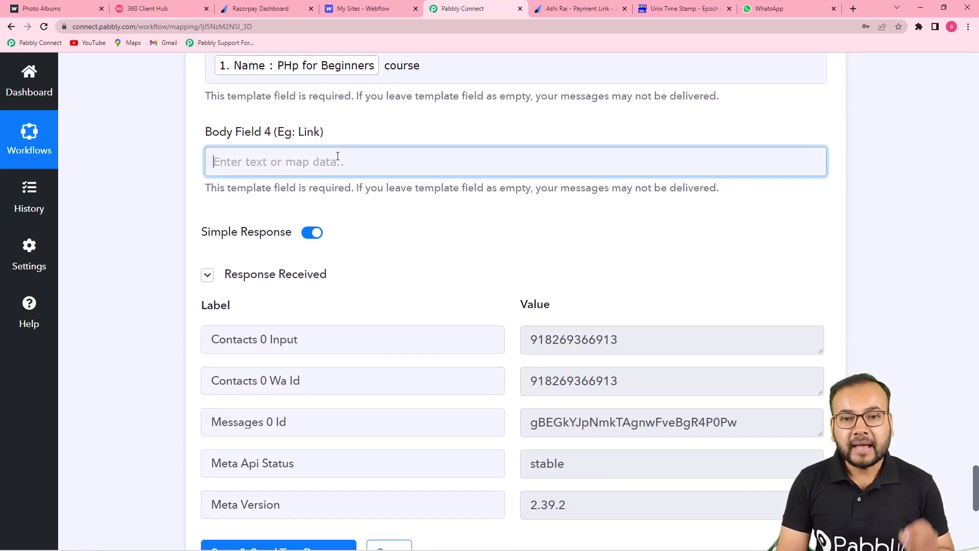
{"action": "scroll", "coordinate": [477, 213], "scroll_direction": "up", "scroll_amount": 15}
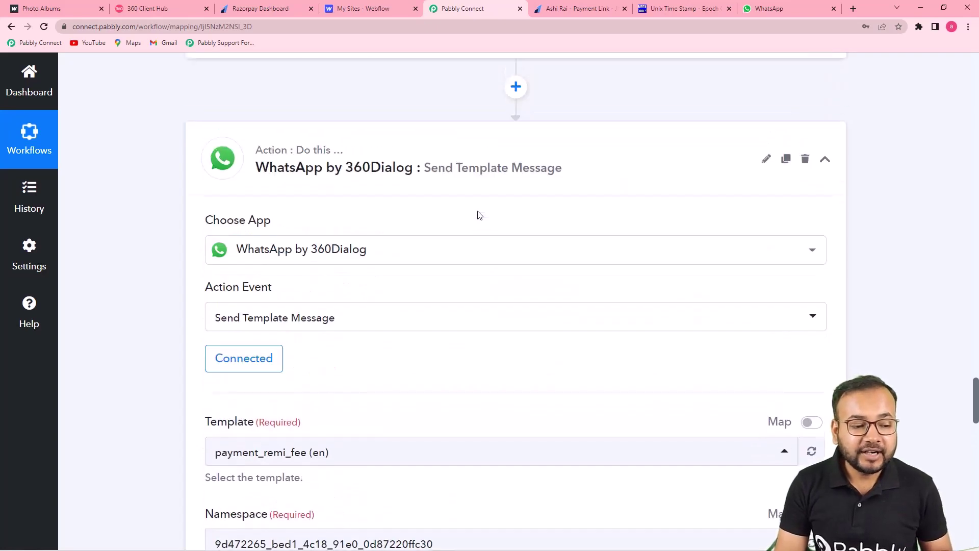
{"action": "scroll", "coordinate": [480, 215], "scroll_direction": "up", "scroll_amount": 7}
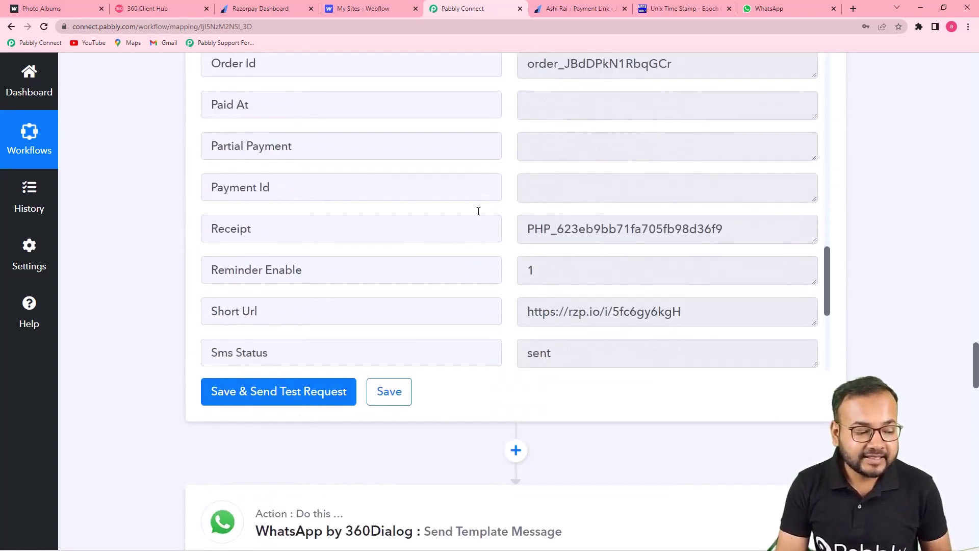
{"action": "scroll", "coordinate": [478, 211], "scroll_direction": "down", "scroll_amount": 2}
{"action": "scroll", "coordinate": [171, 226], "scroll_direction": "down", "scroll_amount": 20}
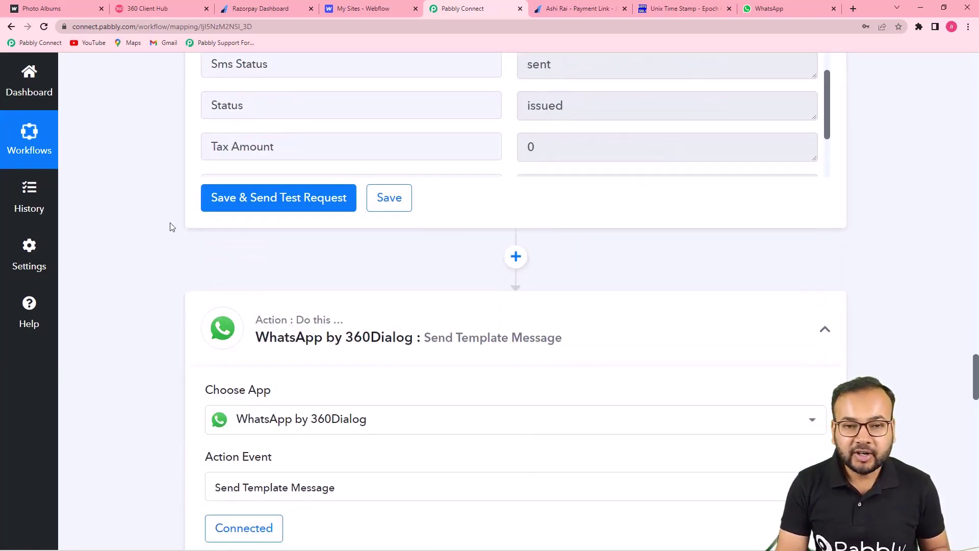
{"action": "scroll", "coordinate": [170, 222], "scroll_direction": "down", "scroll_amount": 5}
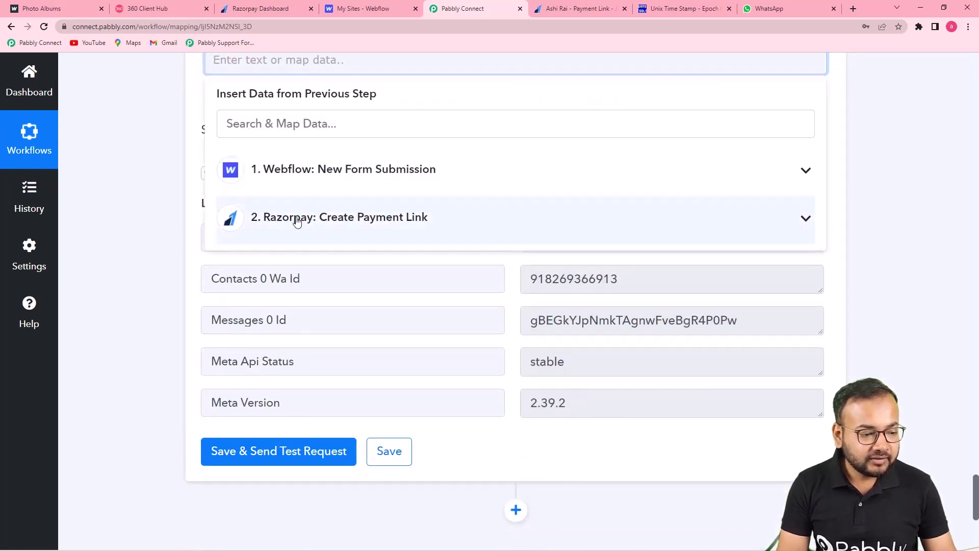
{"action": "left_click", "coordinate": [297, 220]}
{"action": "scroll", "coordinate": [416, 386], "scroll_direction": "down", "scroll_amount": 4}
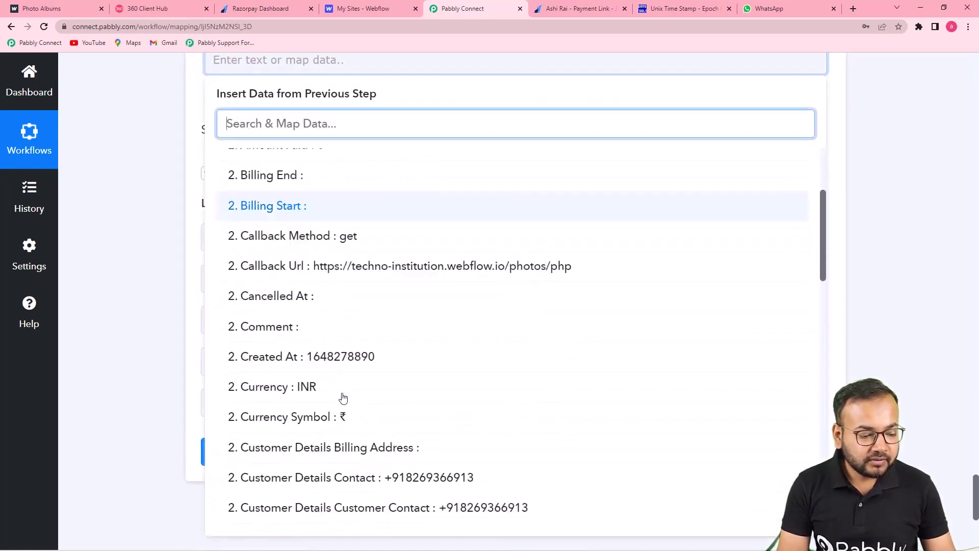
{"action": "scroll", "coordinate": [417, 386], "scroll_direction": "down", "scroll_amount": 3}
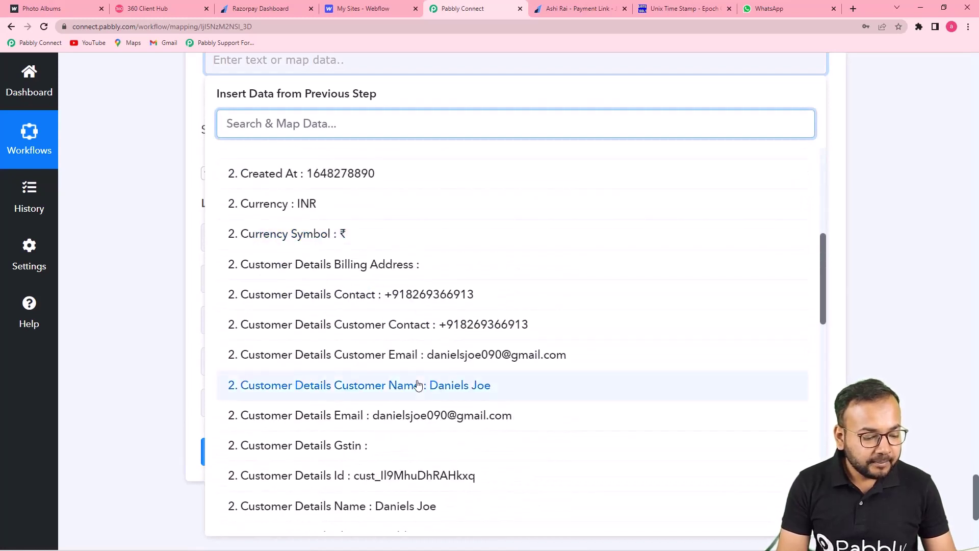
{"action": "scroll", "coordinate": [417, 385], "scroll_direction": "down", "scroll_amount": 6}
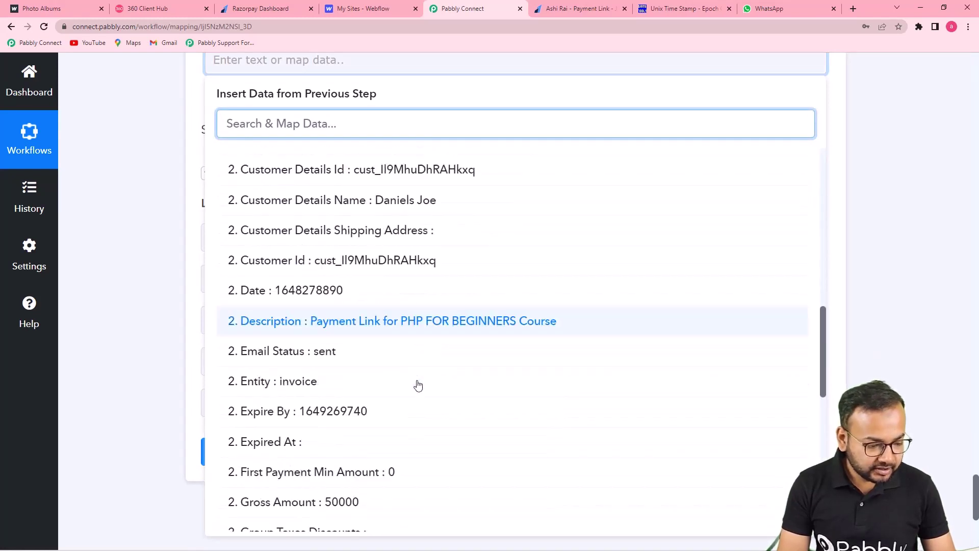
{"action": "scroll", "coordinate": [416, 372], "scroll_direction": "down", "scroll_amount": 10}
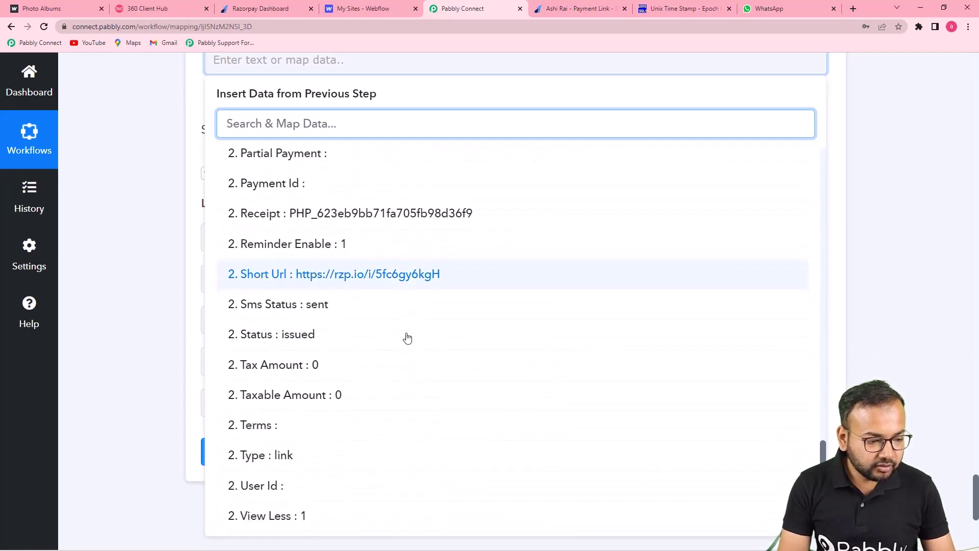
{"action": "left_click", "coordinate": [396, 279]}
{"action": "left_click", "coordinate": [149, 206]}
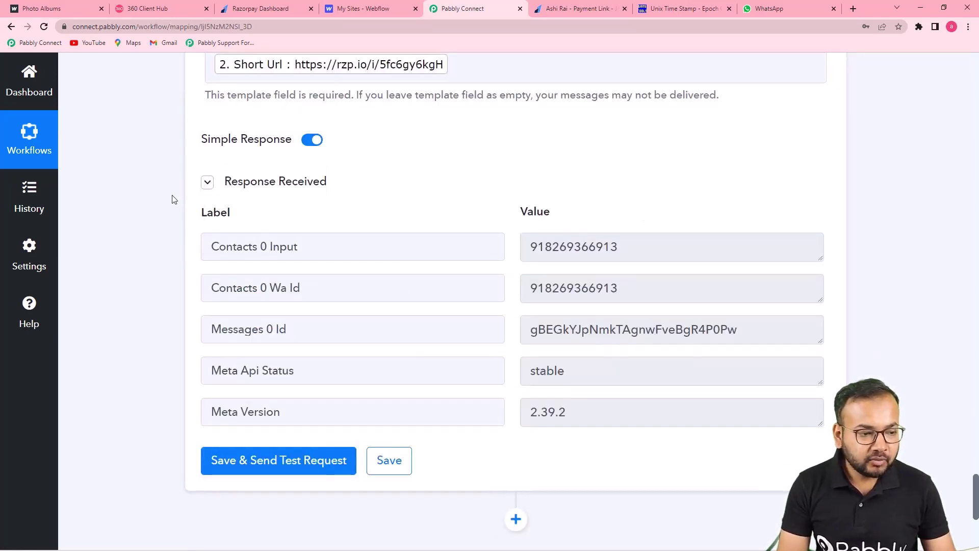
{"action": "scroll", "coordinate": [171, 199], "scroll_direction": "down", "scroll_amount": 3}
{"action": "left_click", "coordinate": [225, 308]}
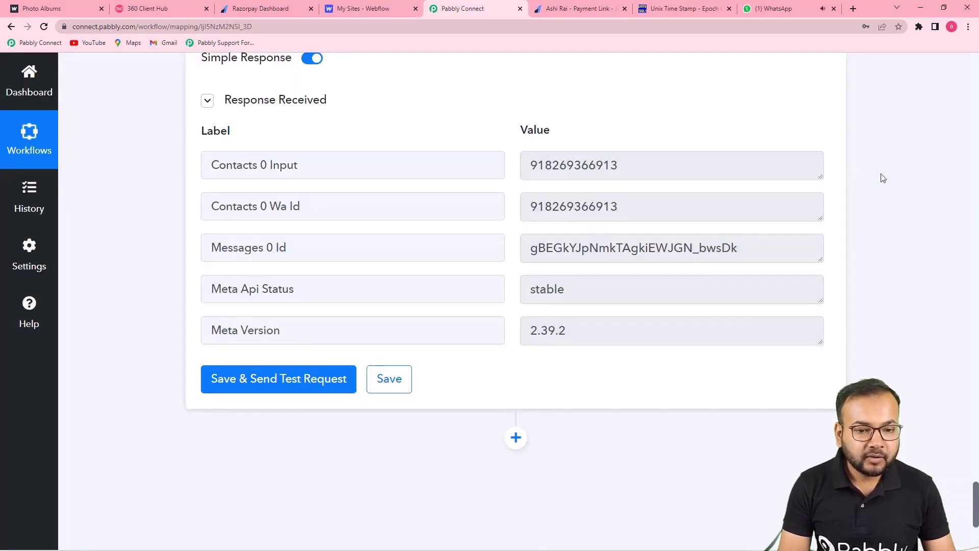
Step: Open the rzp.io payment link from the latest WhatsApp reminder, then return to the chat
{"action": "left_click", "coordinate": [769, 10]}
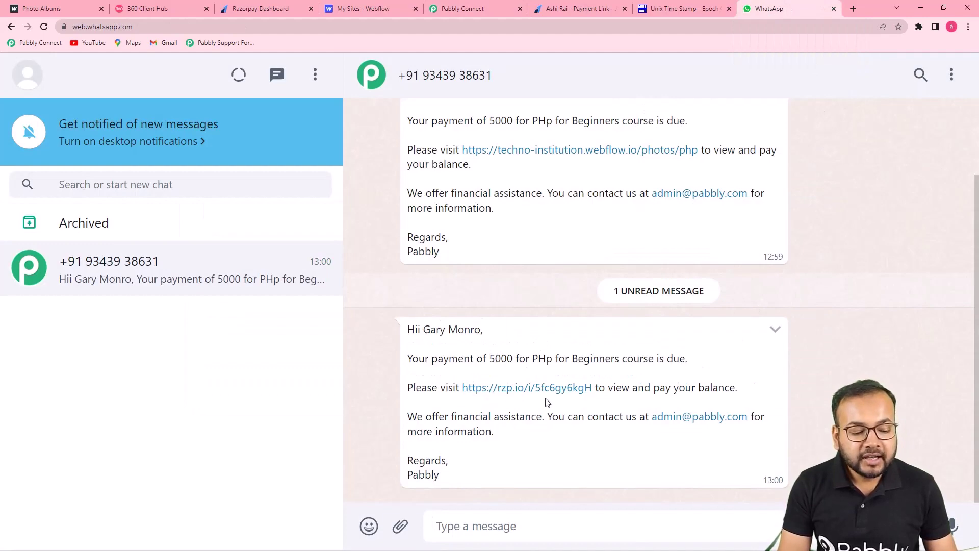
{"action": "left_click", "coordinate": [515, 394]}
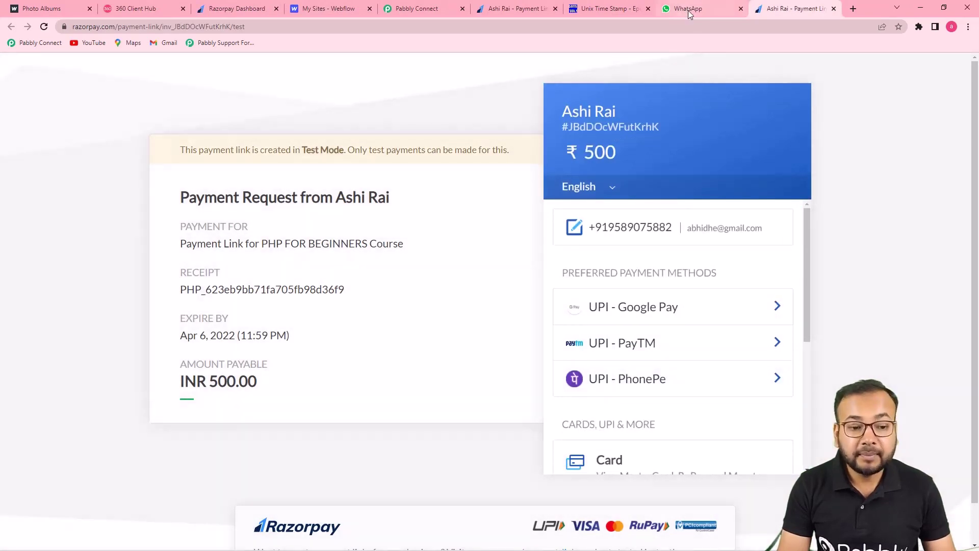
{"action": "left_click", "coordinate": [688, 10]}
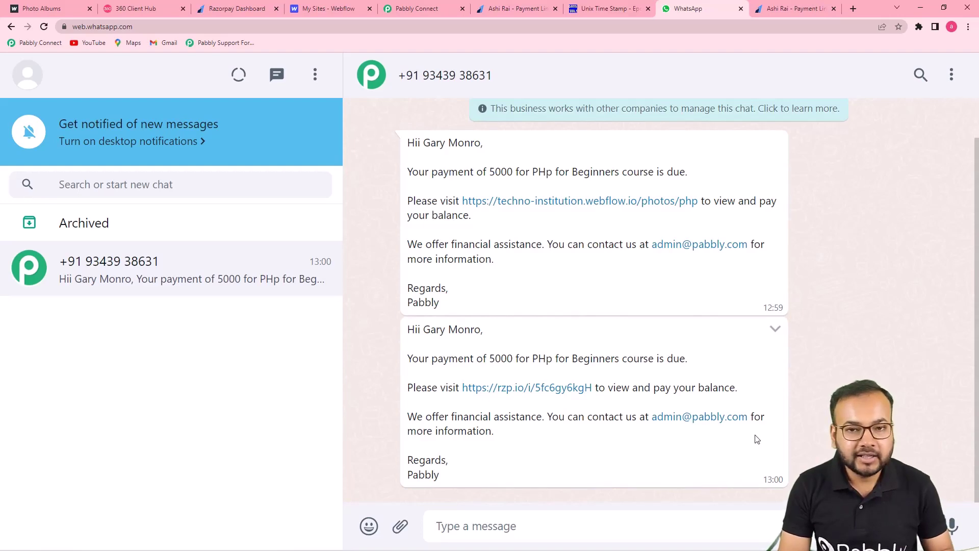
{"action": "left_click", "coordinate": [424, 11]}
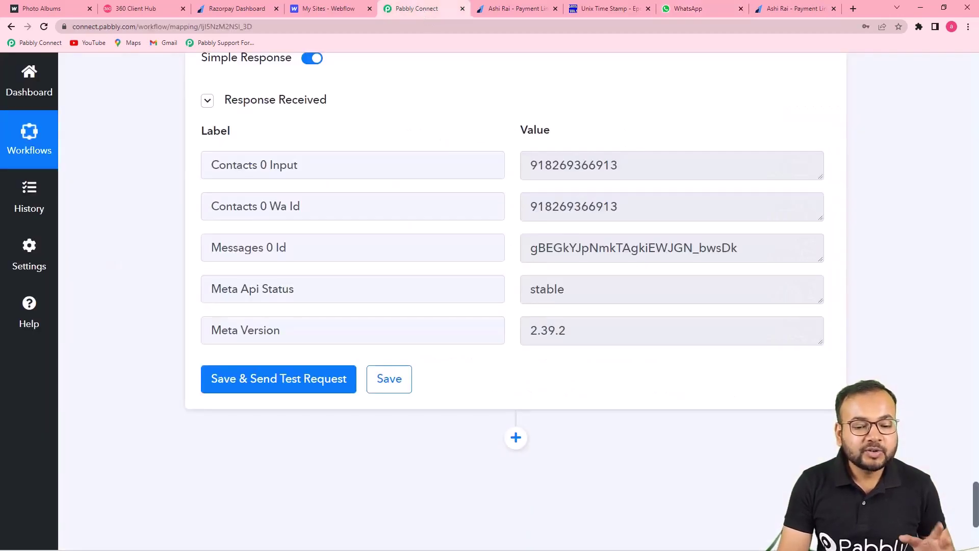
{"action": "scroll", "coordinate": [515, 301], "scroll_direction": "up", "scroll_amount": 10}
{"action": "scroll", "coordinate": [515, 301], "scroll_direction": "up", "scroll_amount": 5}
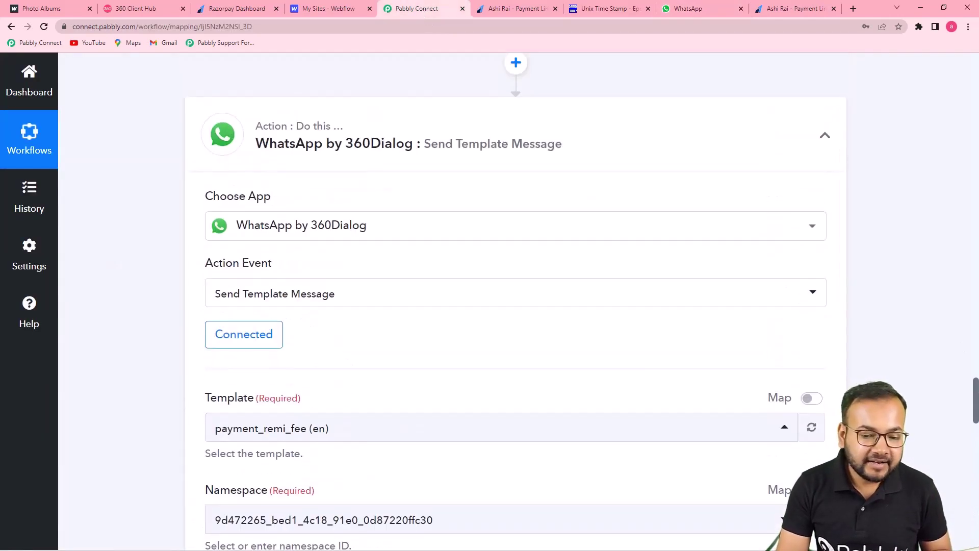
{"action": "left_click_drag", "start_coordinate": [975, 386], "coordinate": [976, 97]}
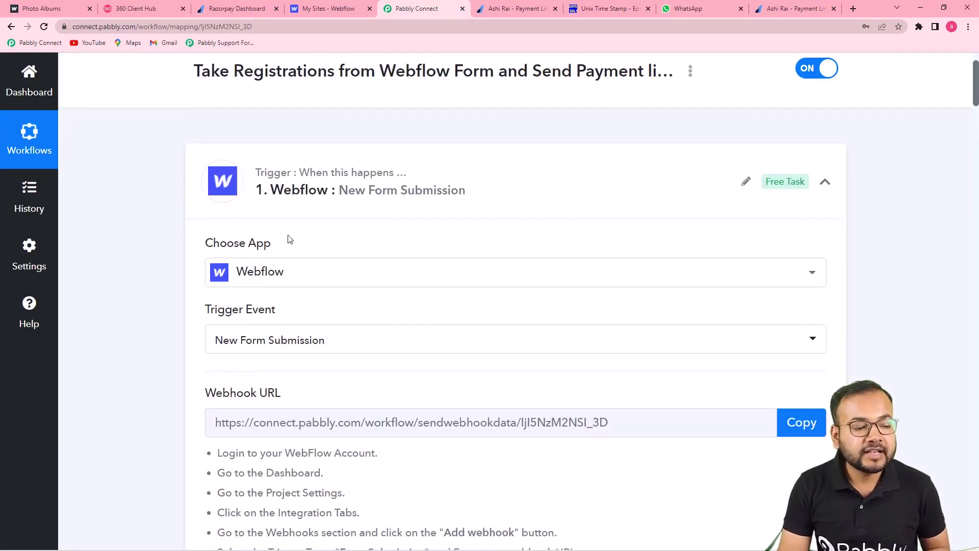
{"action": "scroll", "coordinate": [333, 241], "scroll_direction": "down", "scroll_amount": 5}
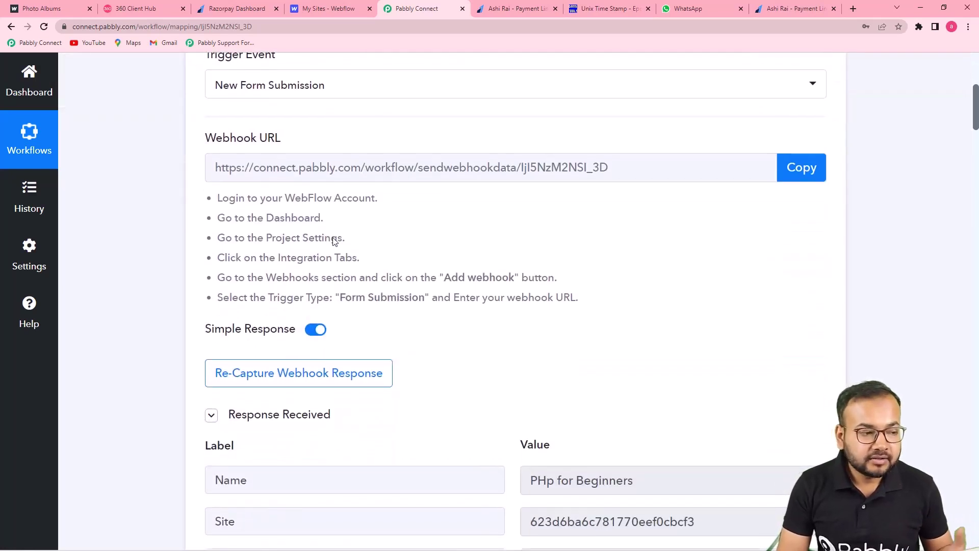
{"action": "scroll", "coordinate": [334, 241], "scroll_direction": "down", "scroll_amount": 1}
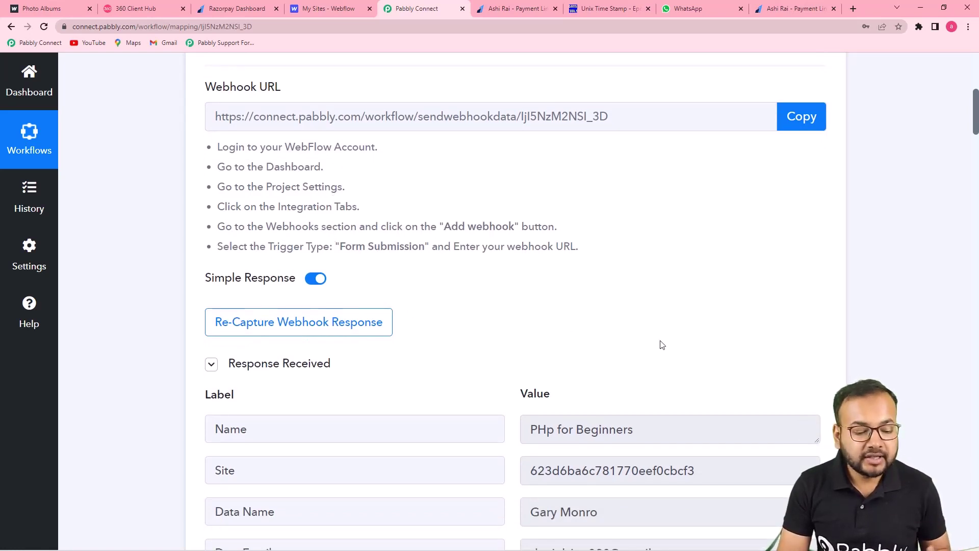
{"action": "scroll", "coordinate": [661, 345], "scroll_direction": "down", "scroll_amount": 2}
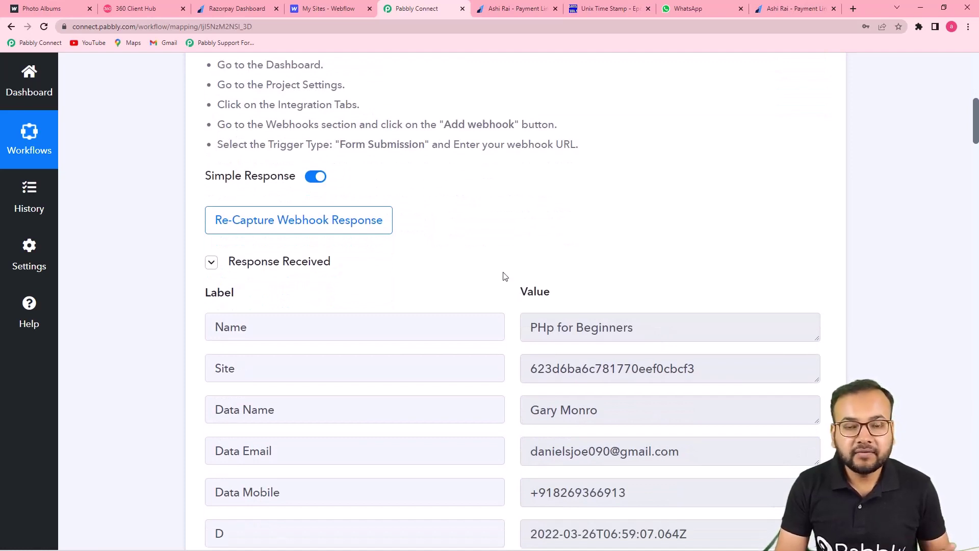
{"action": "scroll", "coordinate": [504, 276], "scroll_direction": "down", "scroll_amount": 2}
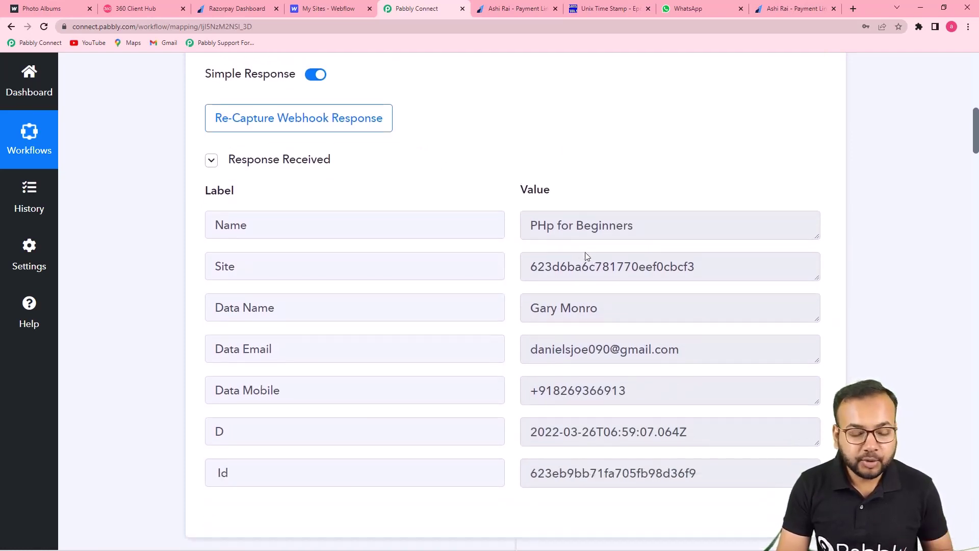
{"action": "scroll", "coordinate": [589, 290], "scroll_direction": "down", "scroll_amount": 3}
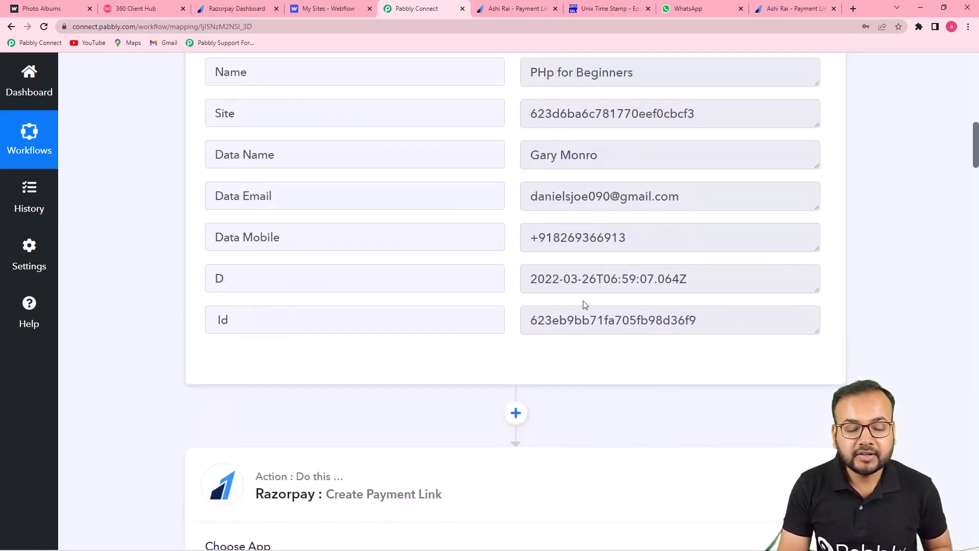
{"action": "scroll", "coordinate": [584, 304], "scroll_direction": "down", "scroll_amount": 5}
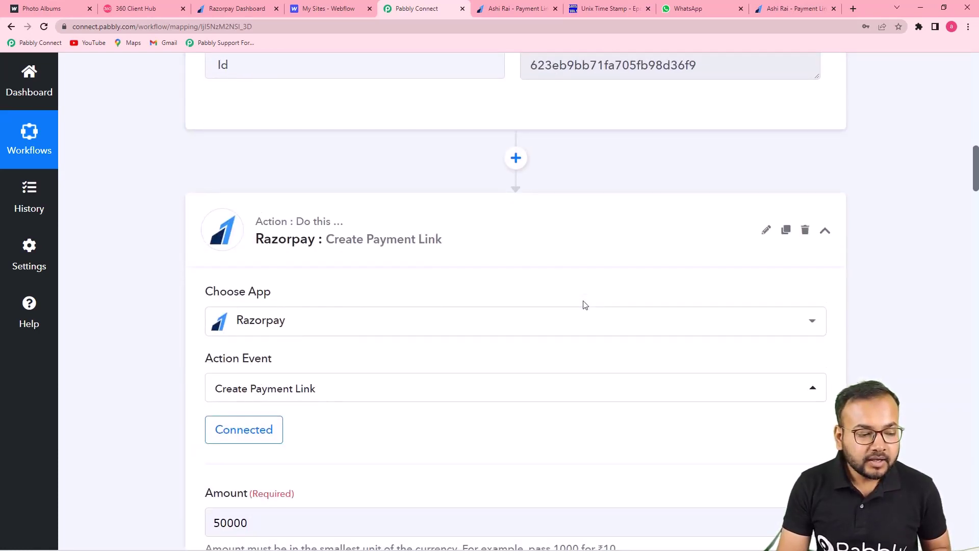
{"action": "scroll", "coordinate": [584, 305], "scroll_direction": "down", "scroll_amount": 2}
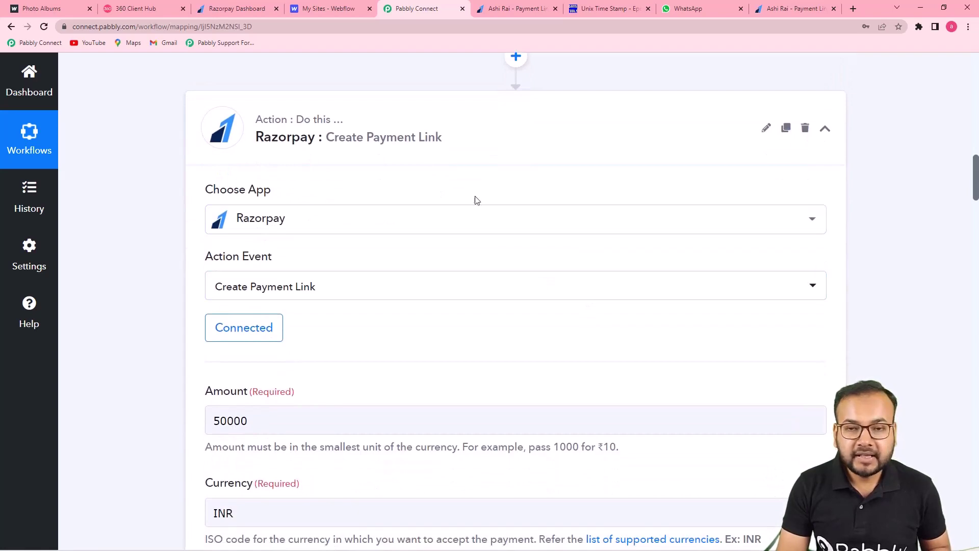
{"action": "scroll", "coordinate": [465, 273], "scroll_direction": "down", "scroll_amount": 4}
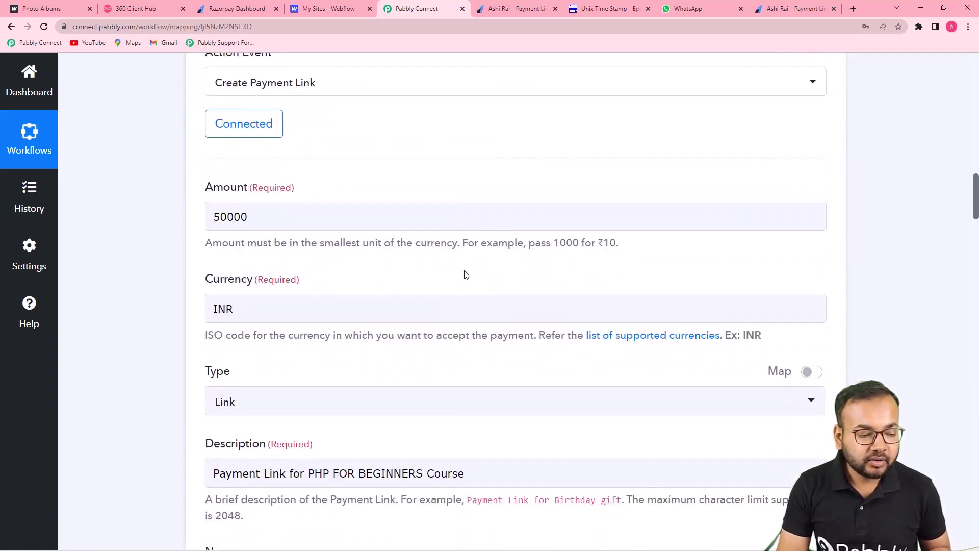
{"action": "scroll", "coordinate": [466, 275], "scroll_direction": "down", "scroll_amount": 10}
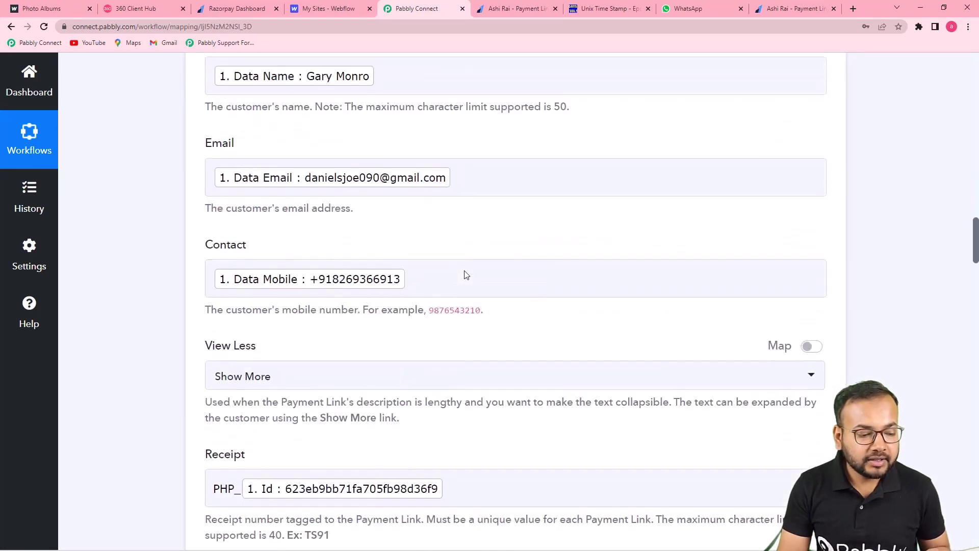
{"action": "scroll", "coordinate": [465, 271], "scroll_direction": "down", "scroll_amount": 12}
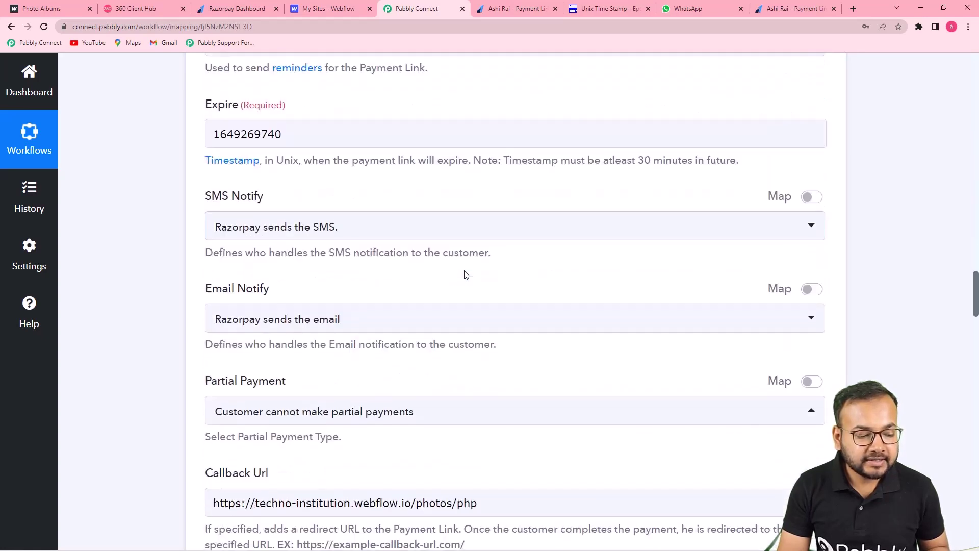
{"action": "scroll", "coordinate": [465, 274], "scroll_direction": "down", "scroll_amount": 9}
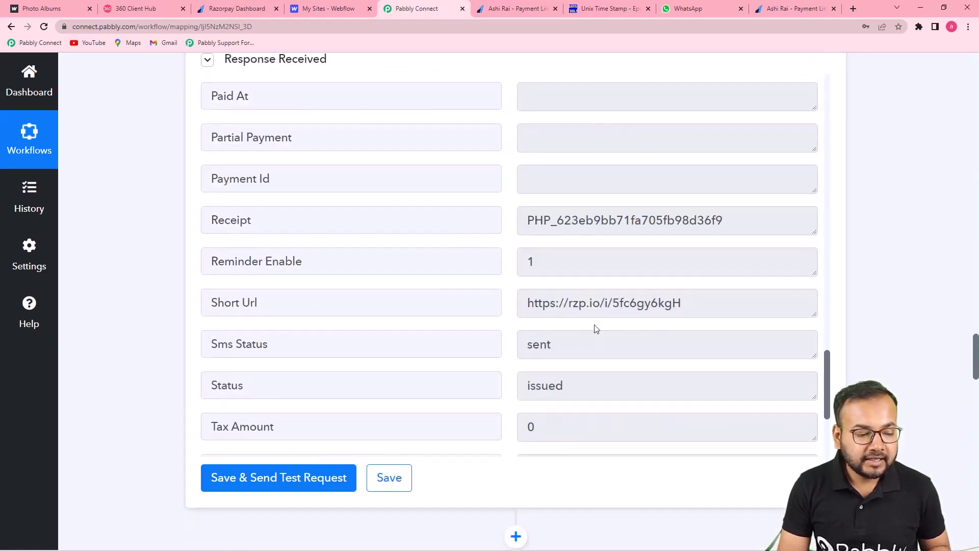
{"action": "scroll", "coordinate": [202, 307], "scroll_direction": "down", "scroll_amount": 10}
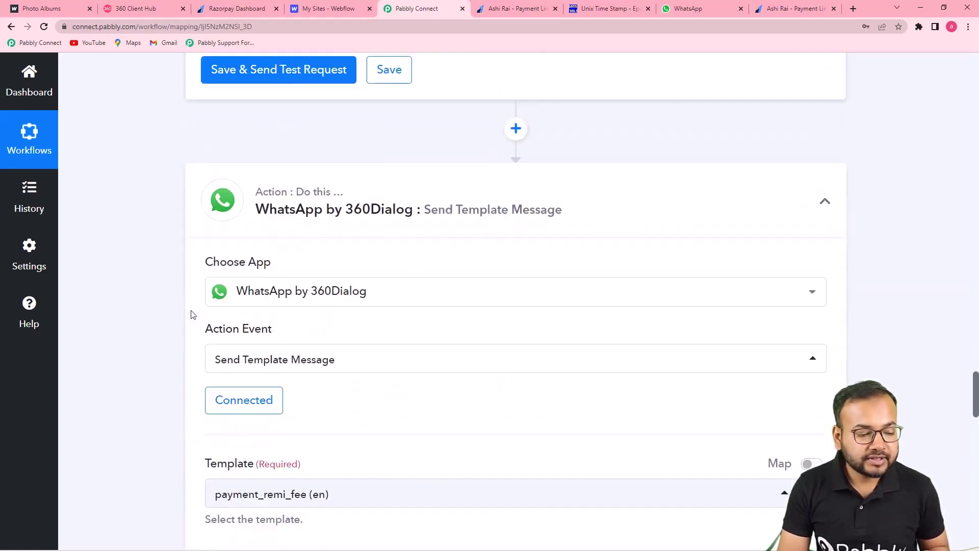
{"action": "scroll", "coordinate": [192, 313], "scroll_direction": "up", "scroll_amount": 2}
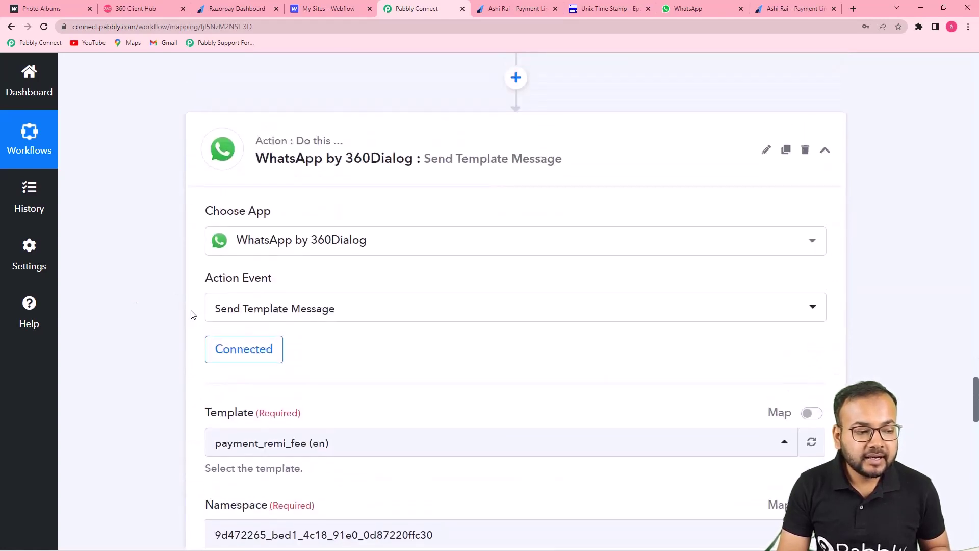
{"action": "scroll", "coordinate": [128, 260], "scroll_direction": "down", "scroll_amount": 4}
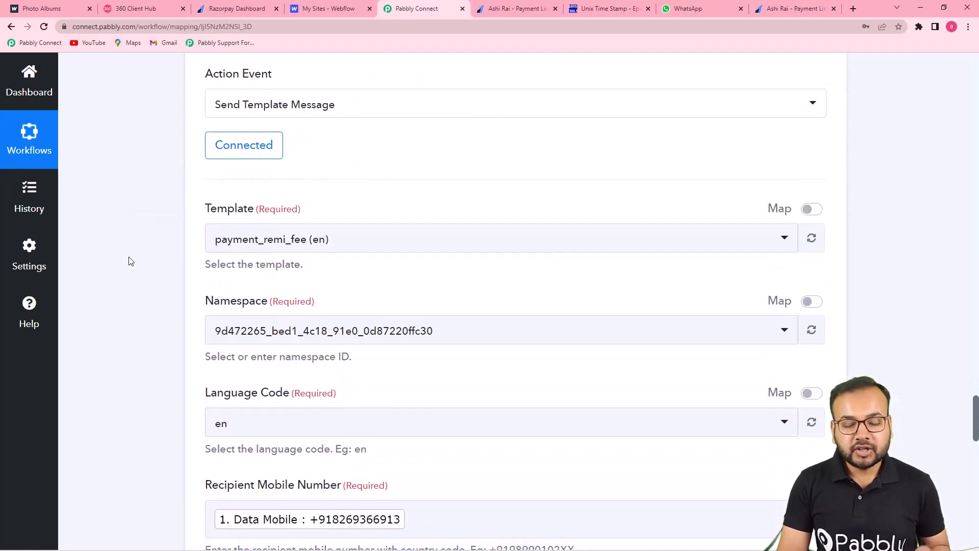
{"action": "scroll", "coordinate": [129, 260], "scroll_direction": "down", "scroll_amount": 10}
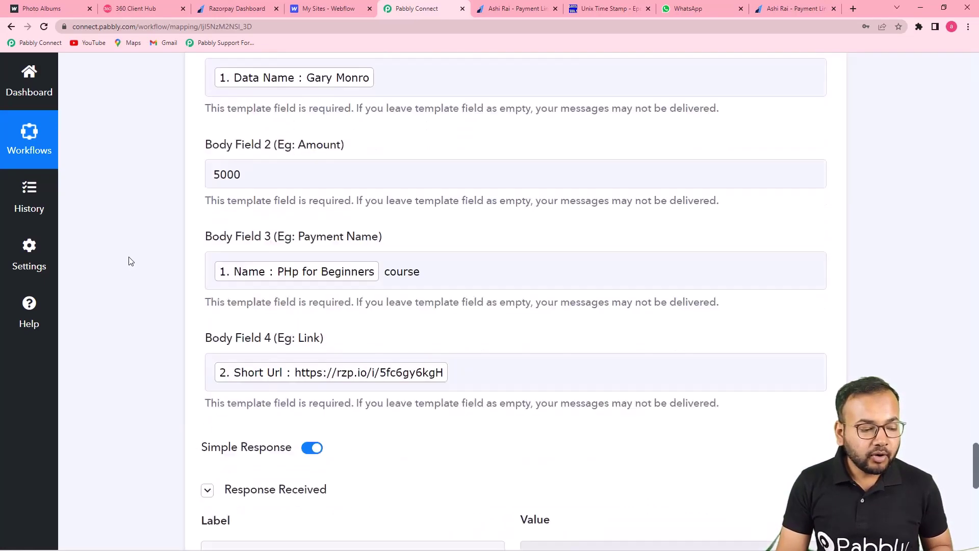
{"action": "scroll", "coordinate": [720, 169], "scroll_direction": "down", "scroll_amount": 3}
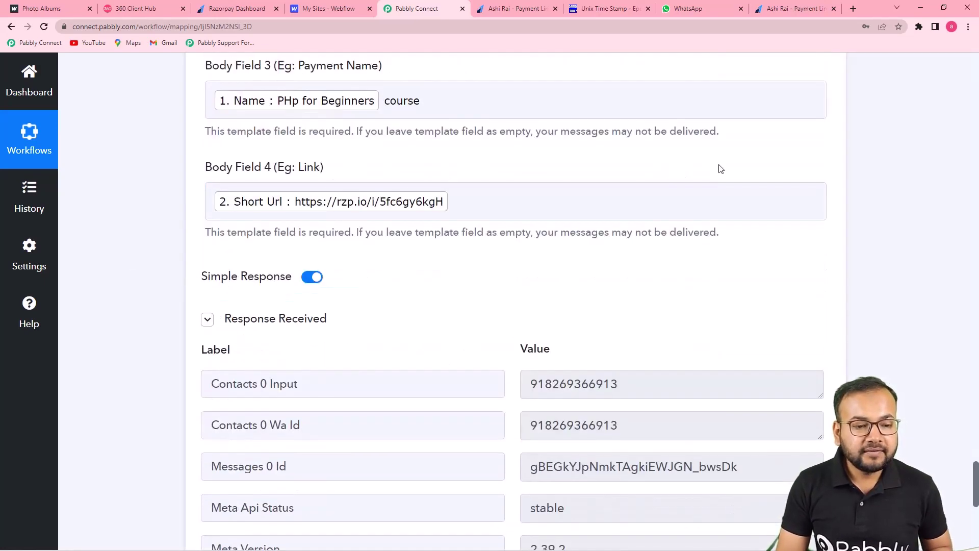
{"action": "scroll", "coordinate": [482, 199], "scroll_direction": "down", "scroll_amount": 3}
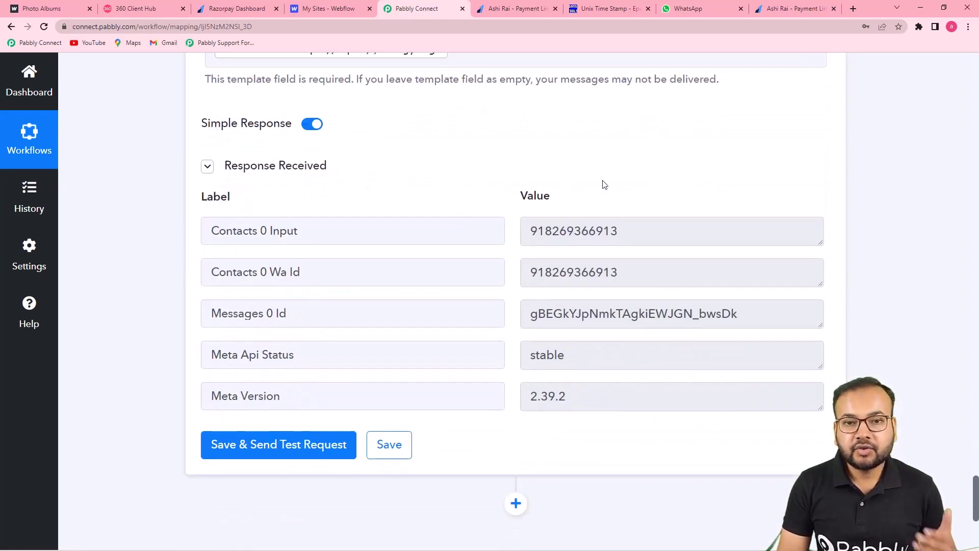
{"action": "scroll", "coordinate": [922, 250], "scroll_direction": "up", "scroll_amount": 3}
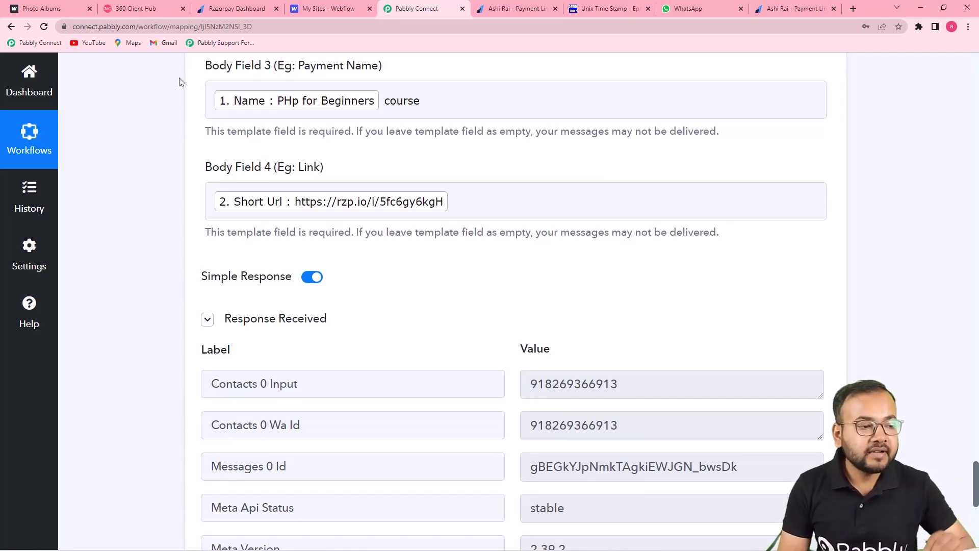
Step: Cycle through the Razorpay dashboard, Techno Institute page and WhatsApp payment chat
{"action": "left_click", "coordinate": [225, 11]}
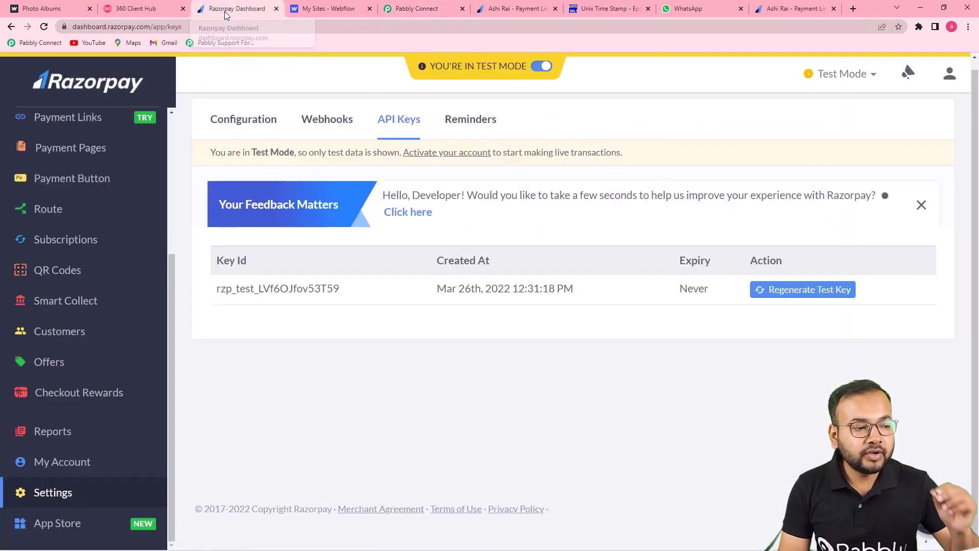
{"action": "left_click", "coordinate": [74, 9]}
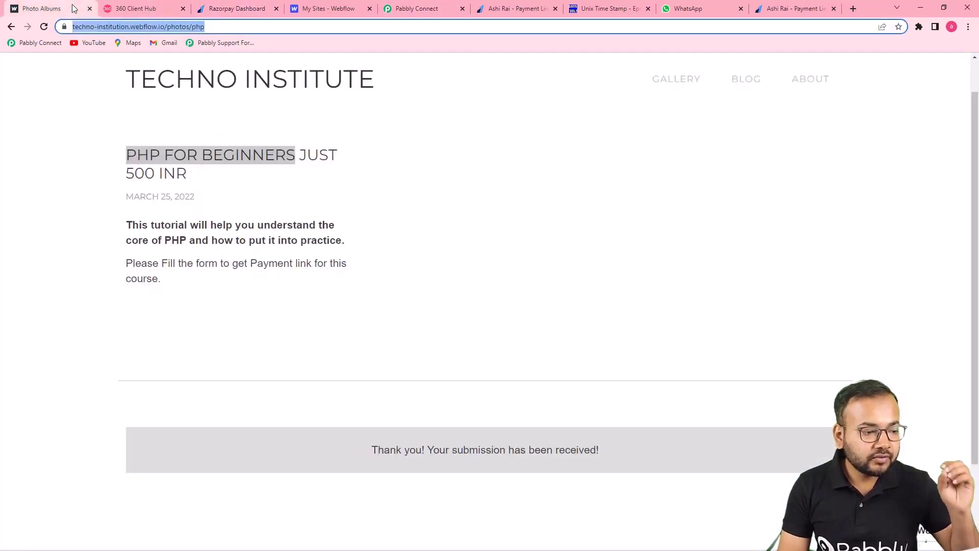
{"action": "left_click", "coordinate": [683, 12]}
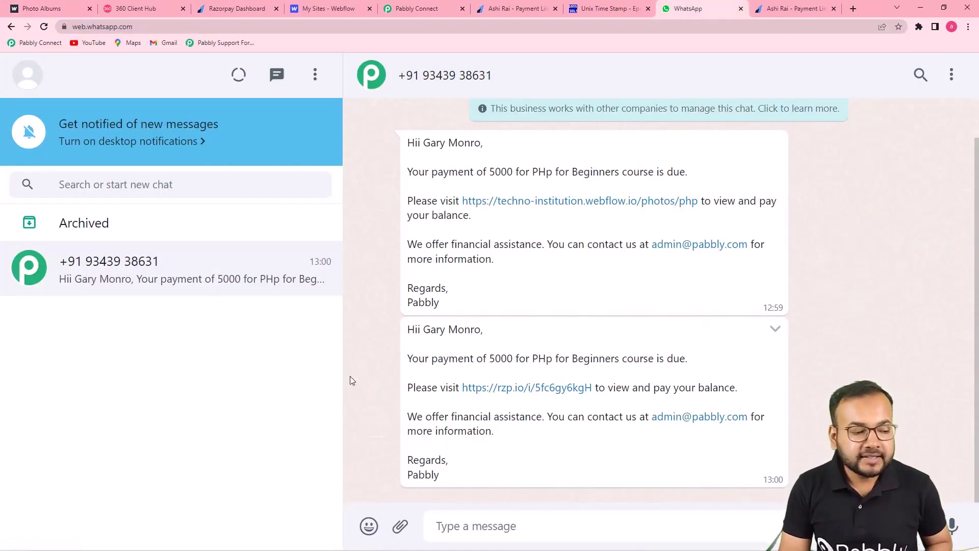
{"action": "right_click", "coordinate": [136, 276]}
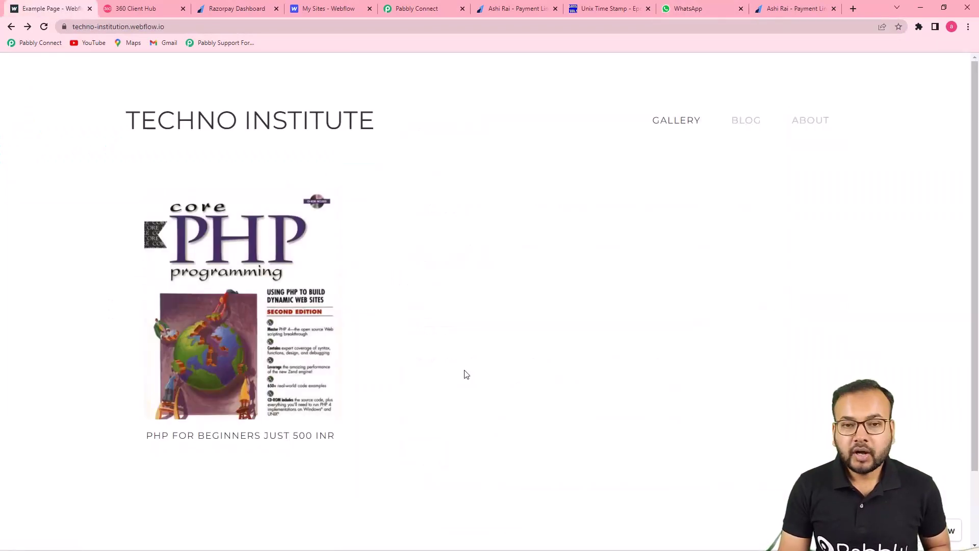
Step: Open the PHP for Beginners course page and autofill the customer's name and e-mail
{"action": "left_click", "coordinate": [251, 299]}
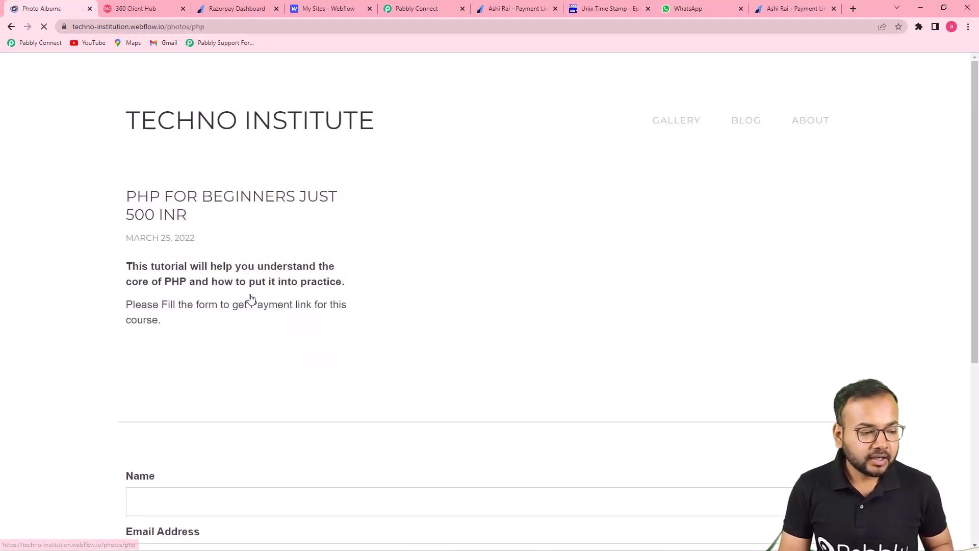
{"action": "scroll", "coordinate": [248, 300], "scroll_direction": "down", "scroll_amount": 5}
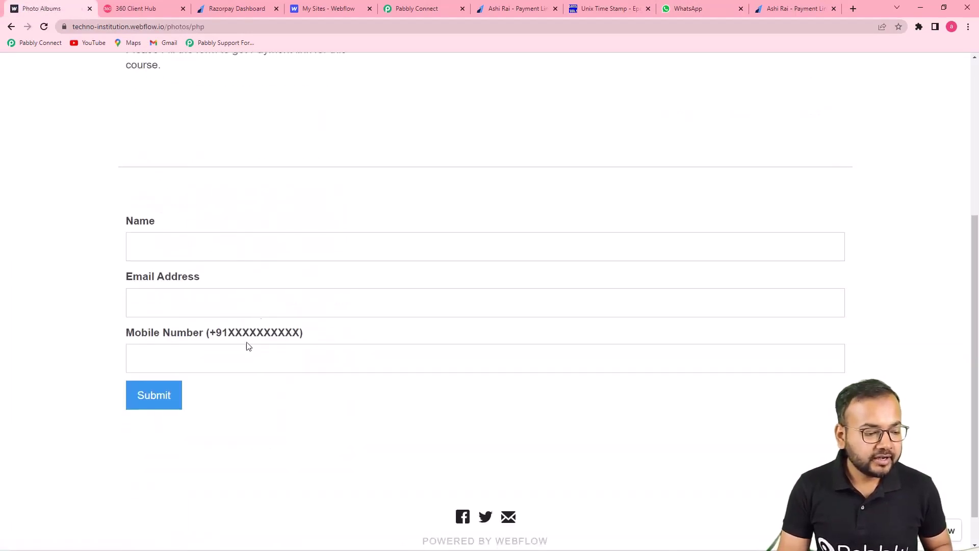
{"action": "left_click", "coordinate": [256, 248]}
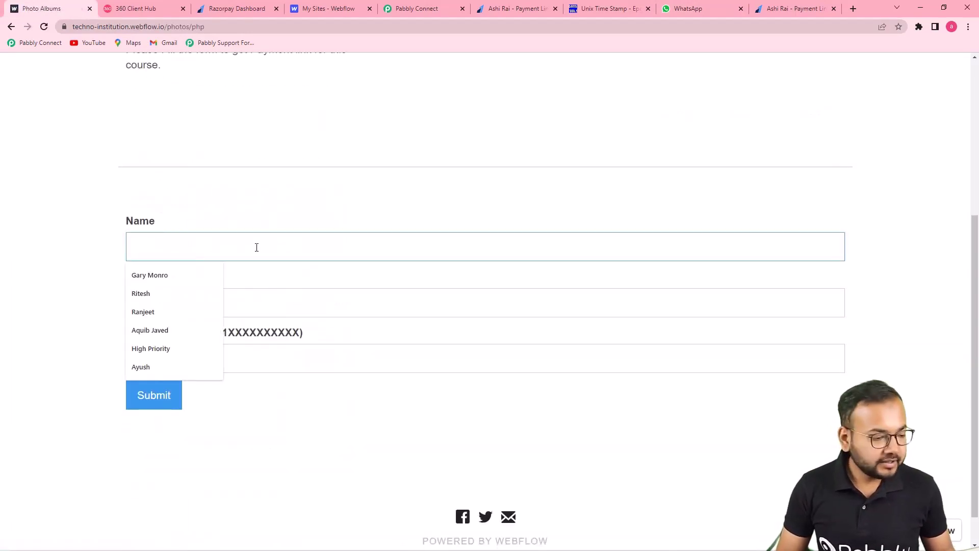
{"action": "left_click", "coordinate": [152, 330]}
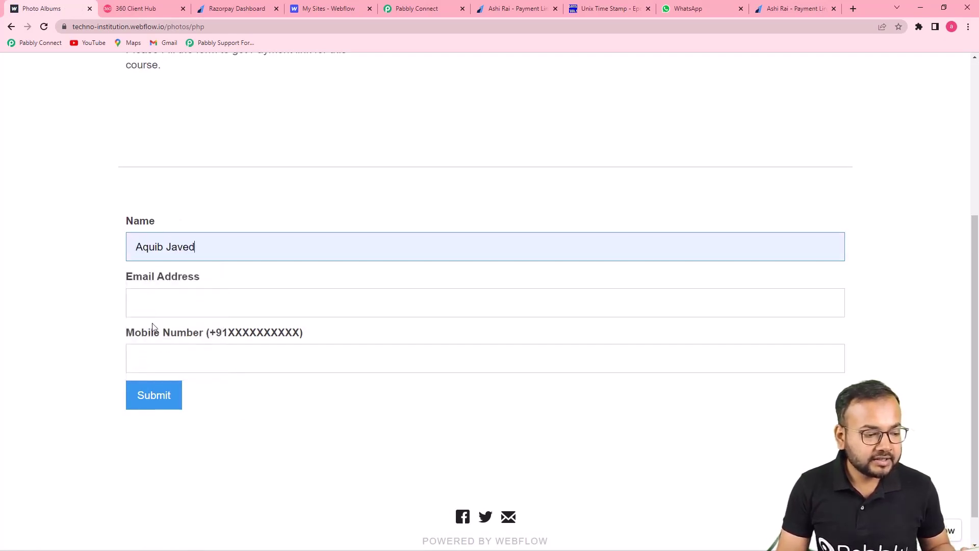
{"action": "left_click", "coordinate": [221, 306]}
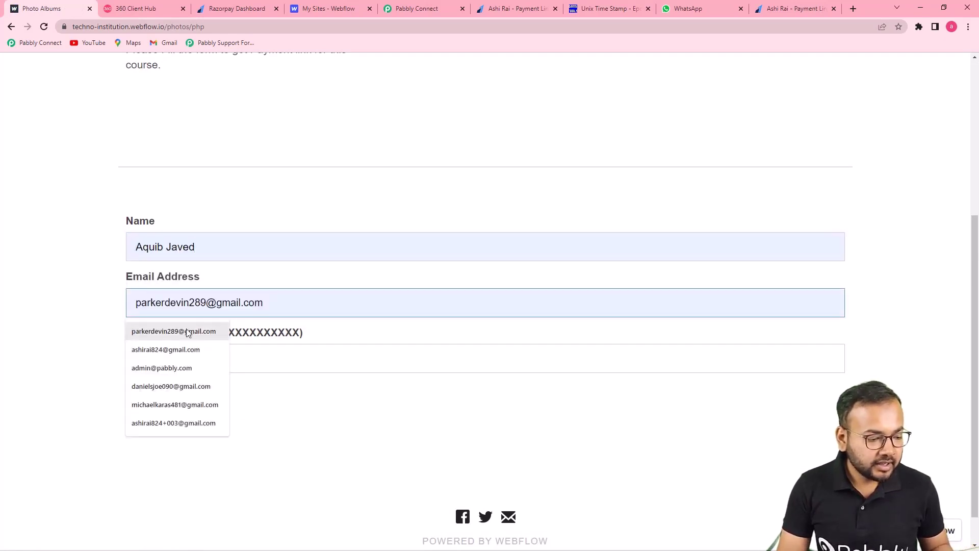
{"action": "left_click", "coordinate": [187, 332]}
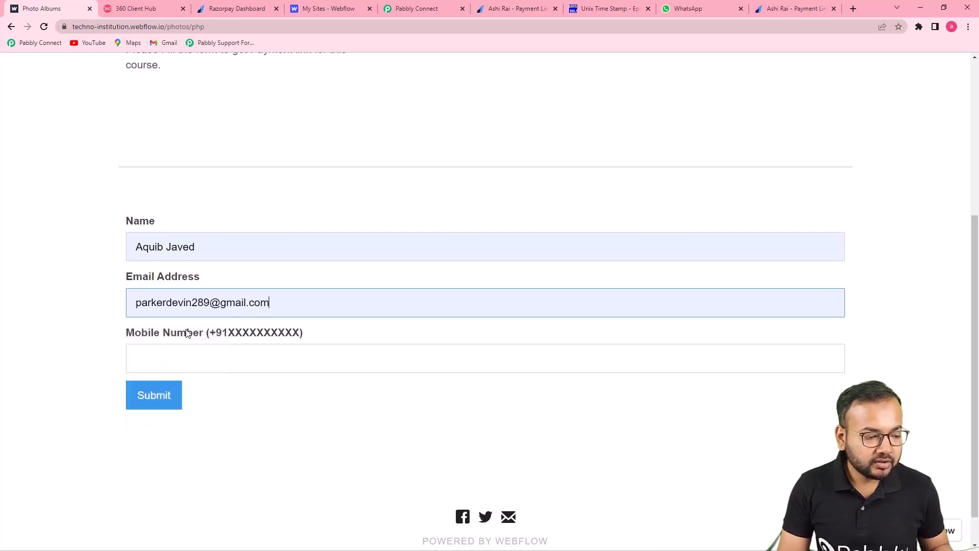
Step: Enter the customer's +91 mobile number and submit the course form
{"action": "left_click", "coordinate": [176, 360]}
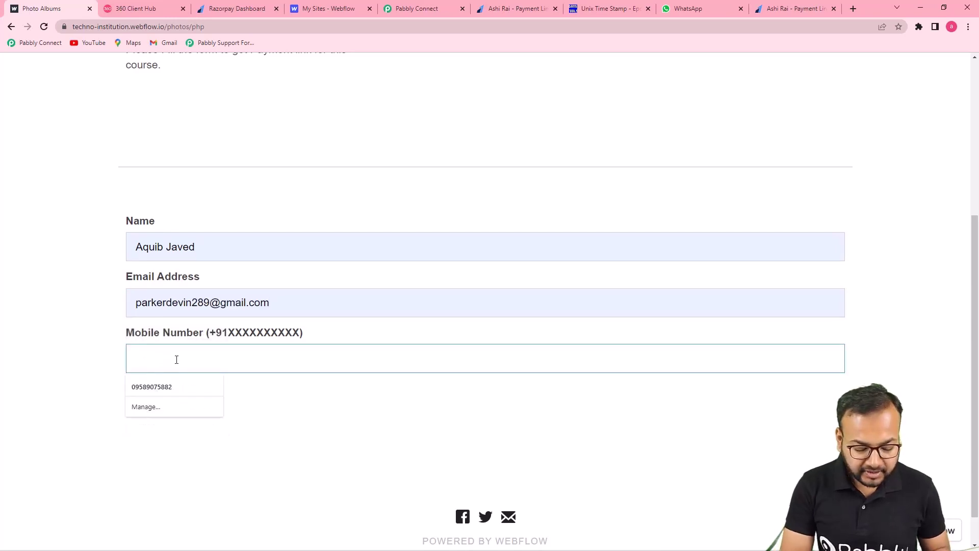
{"action": "type", "text": "+"}
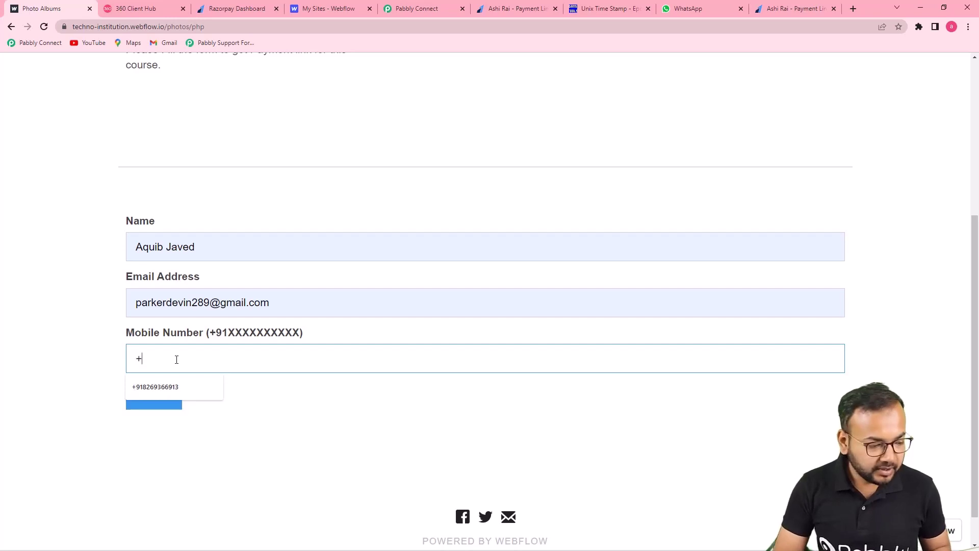
{"action": "left_click", "coordinate": [178, 387]}
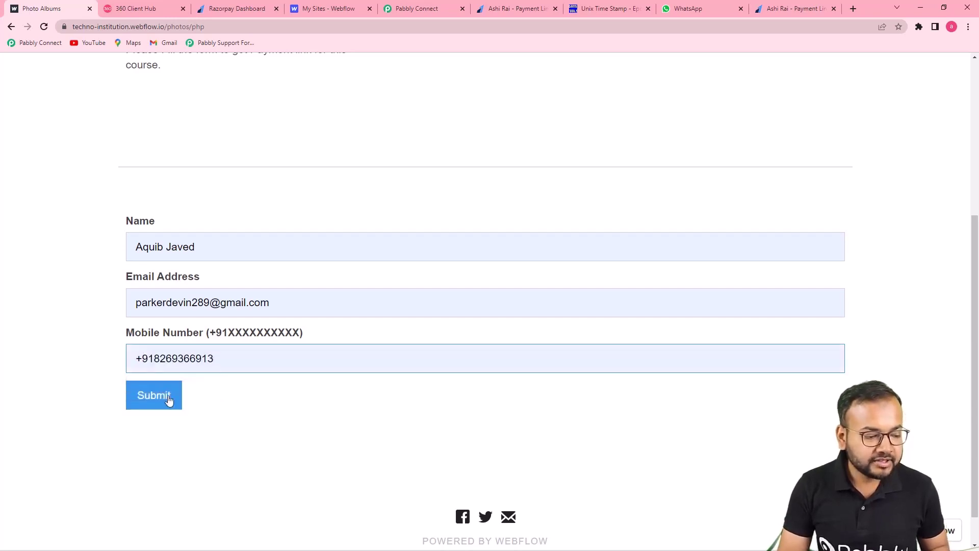
{"action": "left_click", "coordinate": [165, 401]}
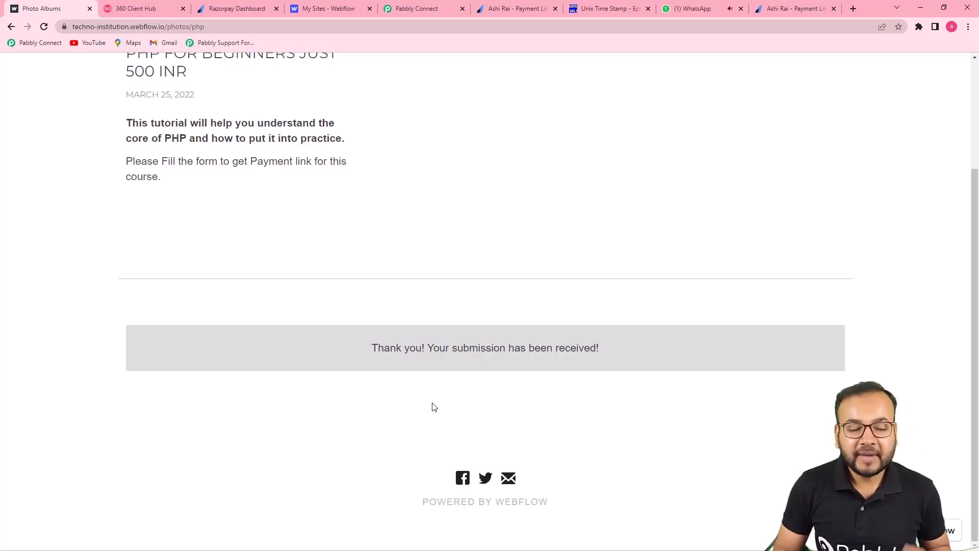
Step: Open the unread payment reminder chat in WhatsApp Web and follow its rzp.io Razorpay link
{"action": "left_click", "coordinate": [696, 9]}
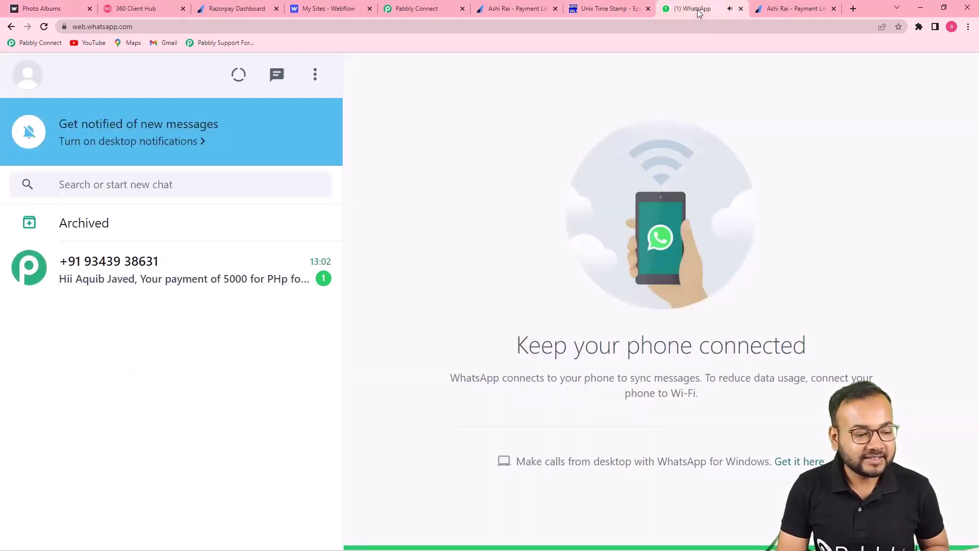
{"action": "left_click", "coordinate": [208, 286]}
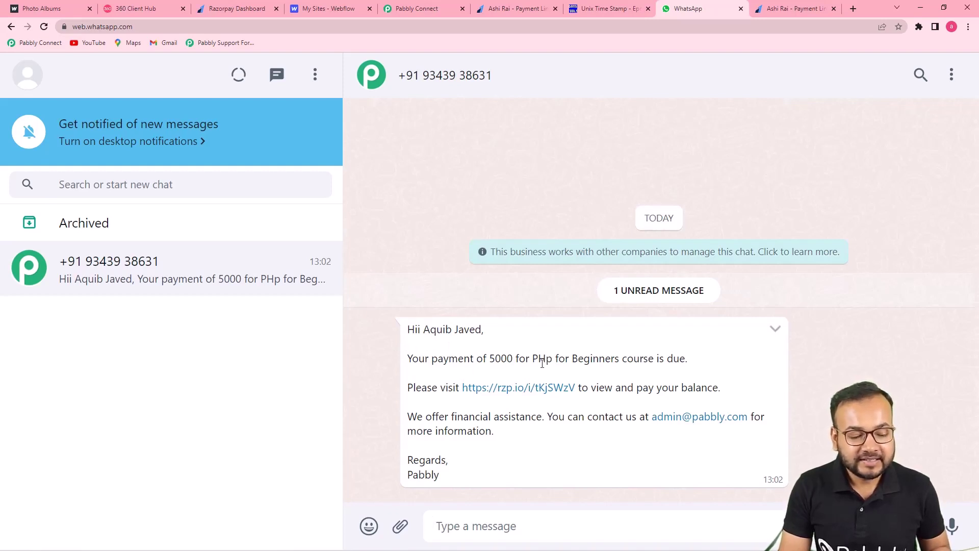
{"action": "left_click", "coordinate": [514, 392]}
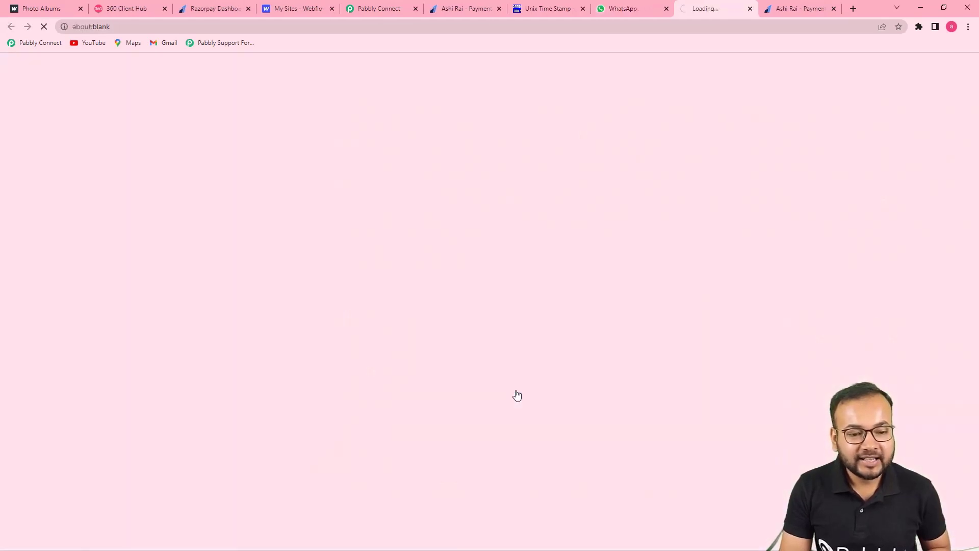
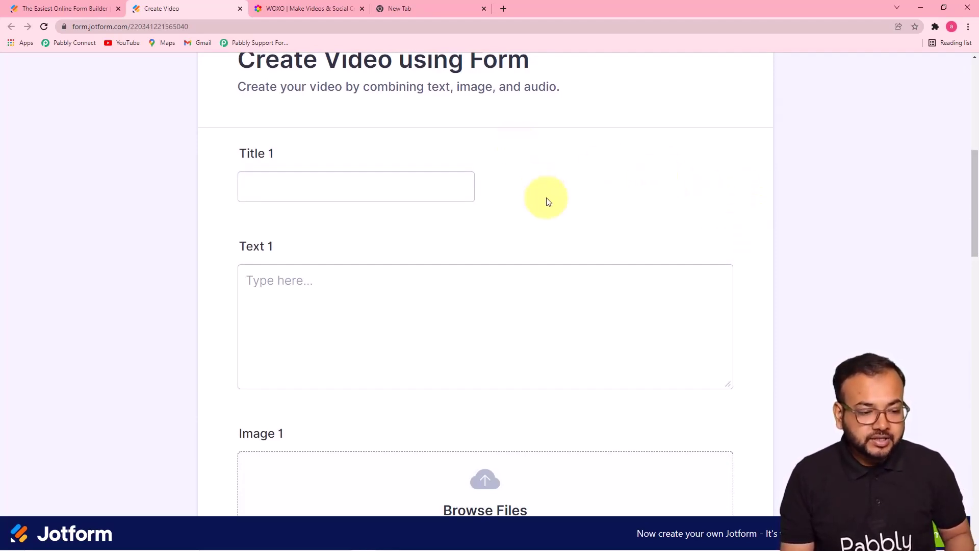
Step: Review the Create Video form from Text 1 down to the name and mobile number fields, then go to WOXO
{"action": "left_click", "coordinate": [382, 274]}
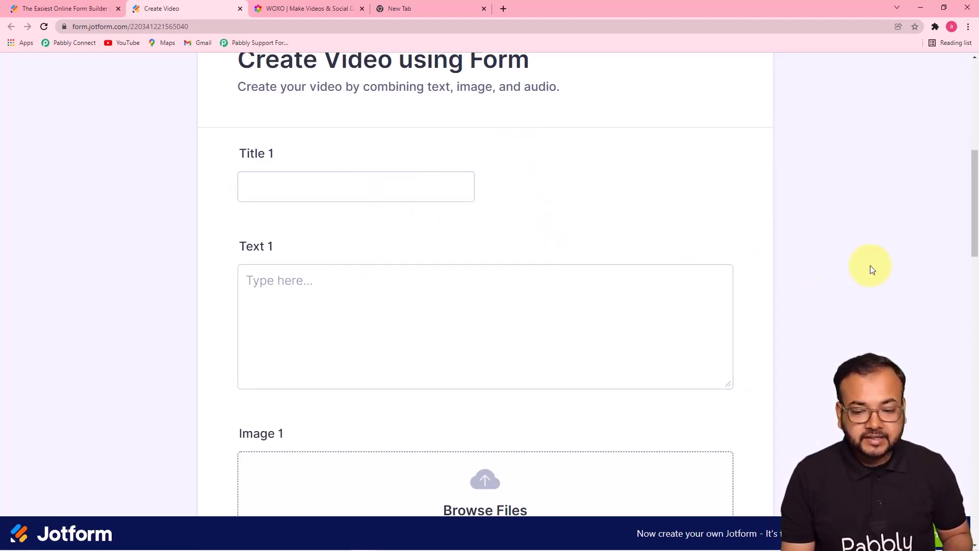
{"action": "left_click_drag", "start_coordinate": [971, 230], "coordinate": [955, 513]}
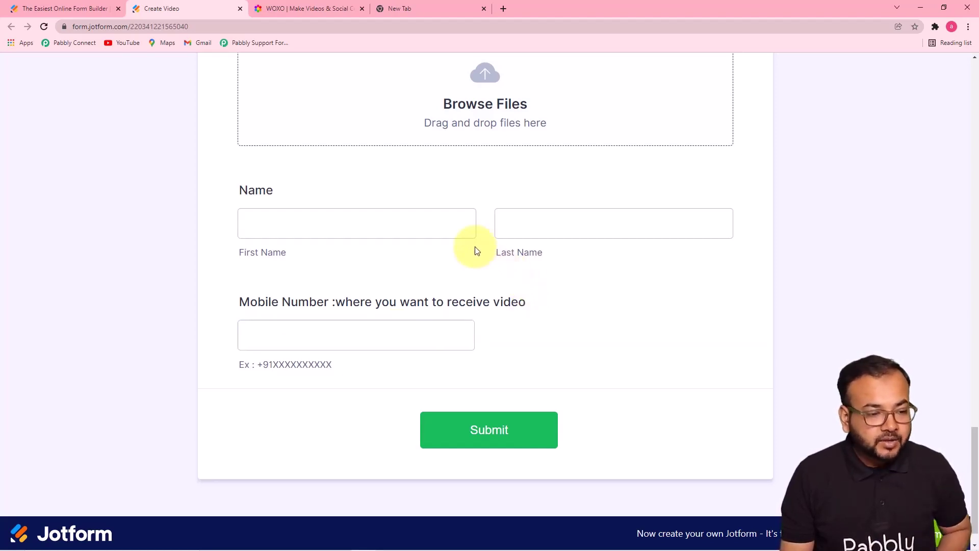
{"action": "left_click", "coordinate": [309, 17]}
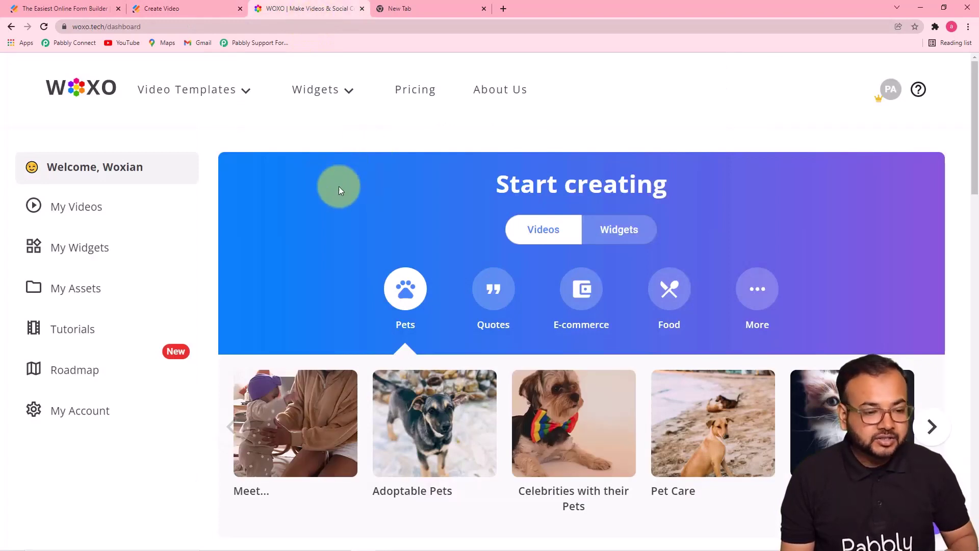
Step: Load the Pabbly Connect dashboard from its bookmark in the empty new tab
{"action": "left_click", "coordinate": [423, 14]}
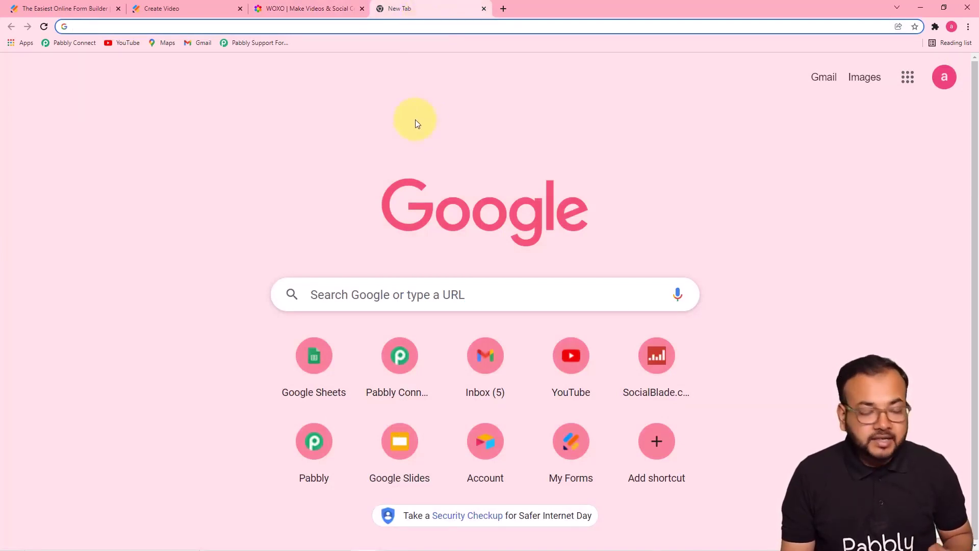
{"action": "left_click", "coordinate": [87, 46]}
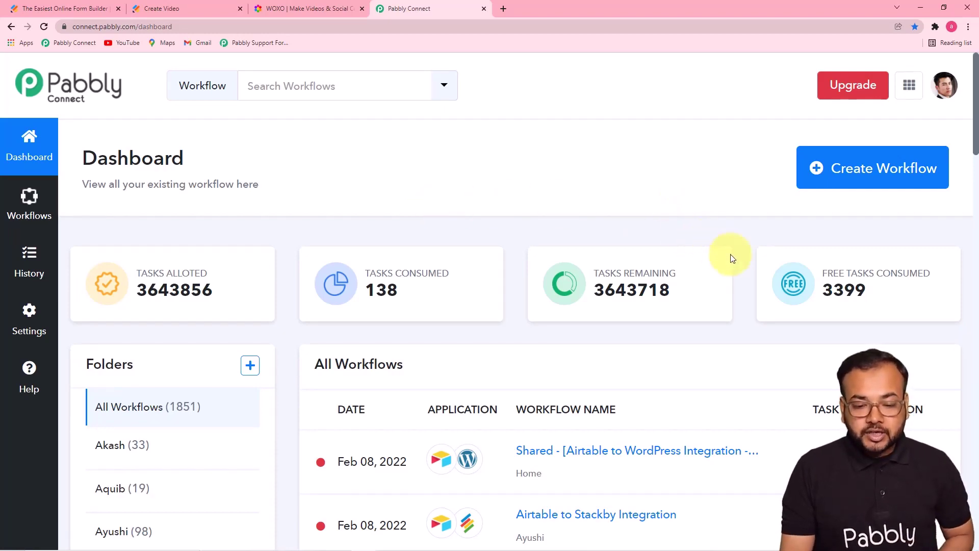
Step: Create a new workflow titled 'Create and Send Video on Form Submission Automatically'
{"action": "left_click", "coordinate": [883, 175]}
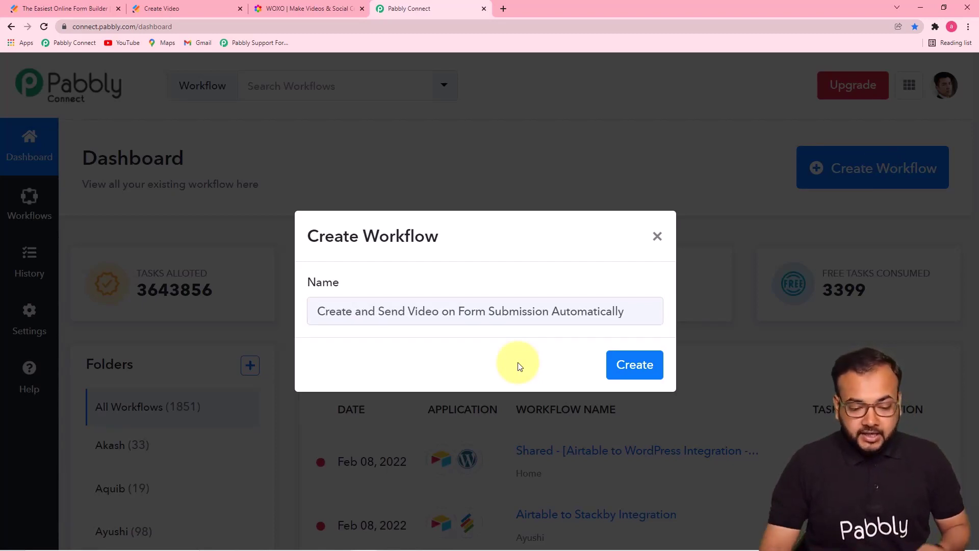
{"action": "left_click", "coordinate": [633, 379]}
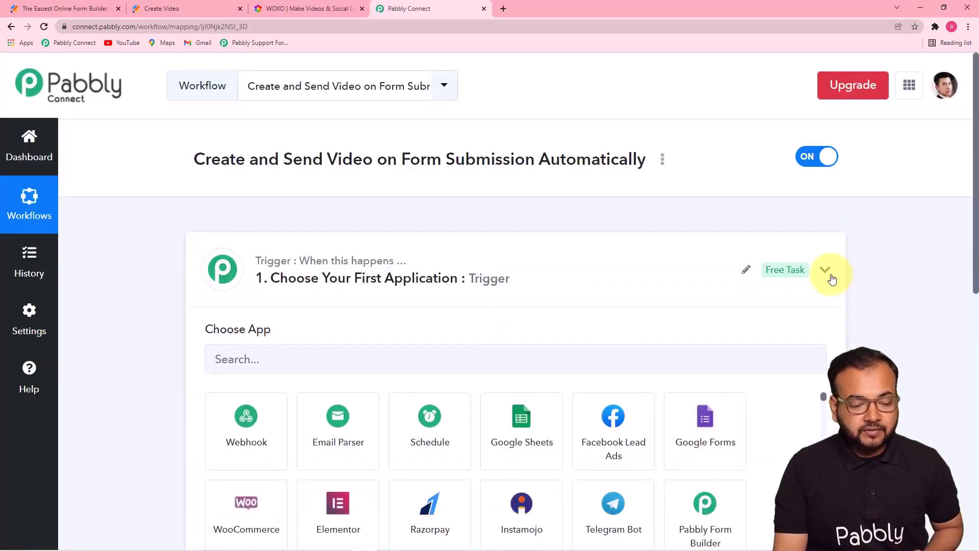
Step: Set the trigger app to JotForm, found by searching 'jot', with New Response as the event
{"action": "left_click", "coordinate": [826, 271]}
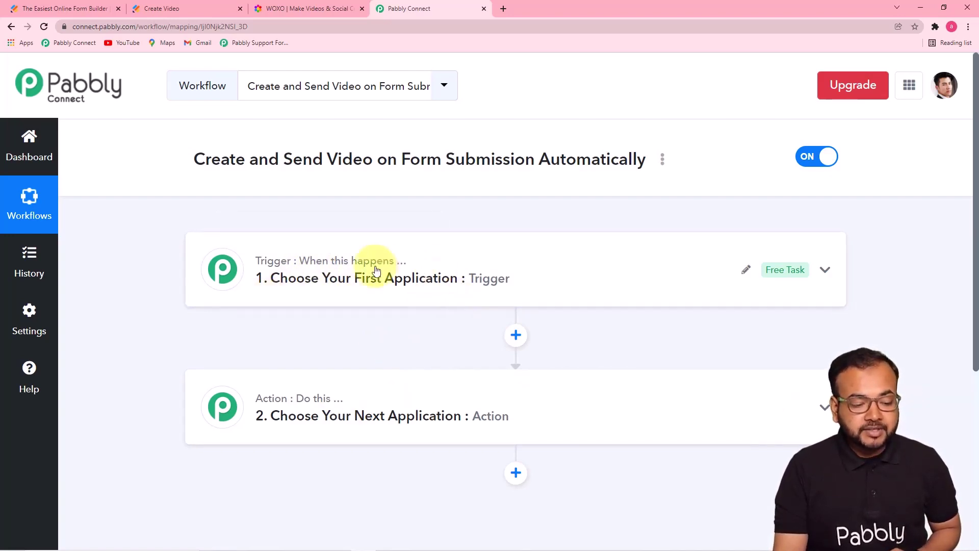
{"action": "left_click", "coordinate": [393, 290]}
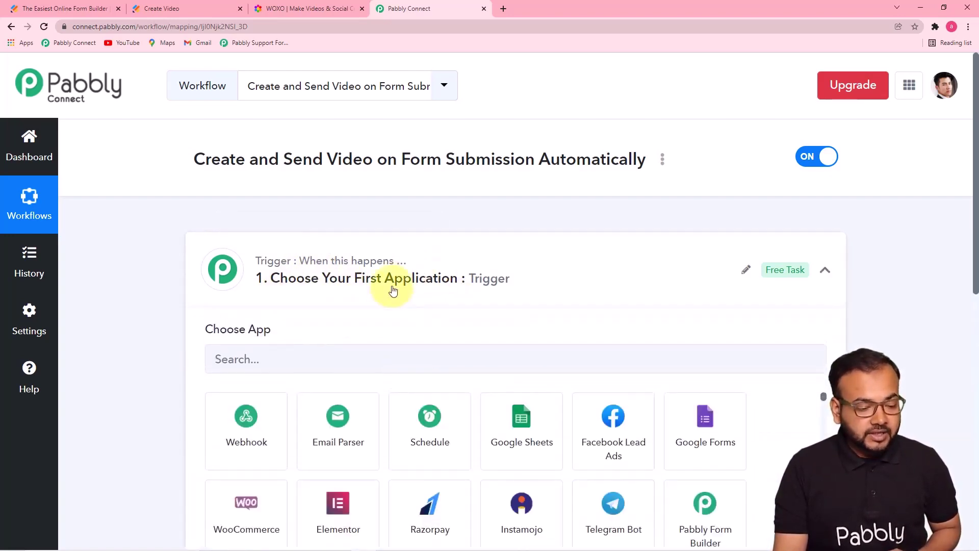
{"action": "scroll", "coordinate": [163, 387], "scroll_direction": "down", "scroll_amount": 2}
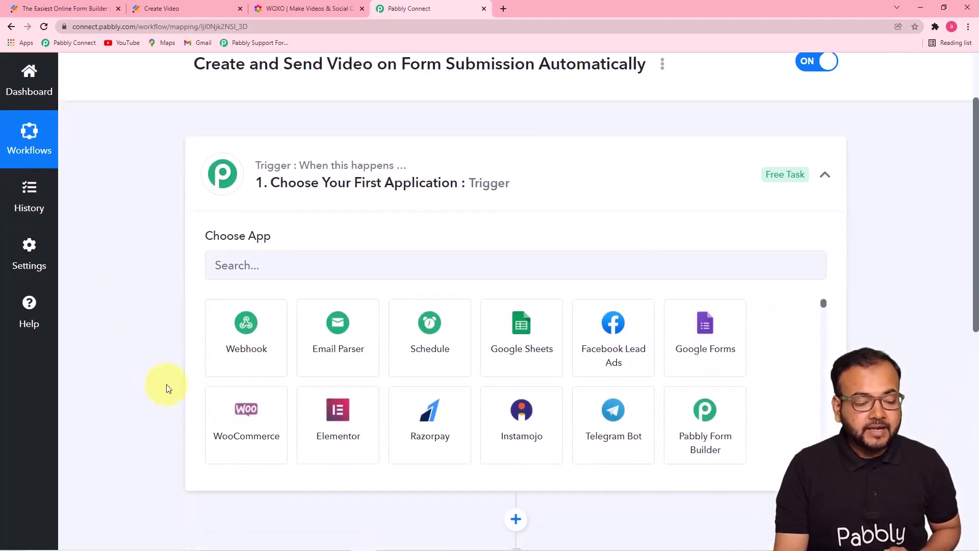
{"action": "scroll", "coordinate": [164, 387], "scroll_direction": "up", "scroll_amount": 2}
{"action": "scroll", "coordinate": [199, 372], "scroll_direction": "down", "scroll_amount": 2}
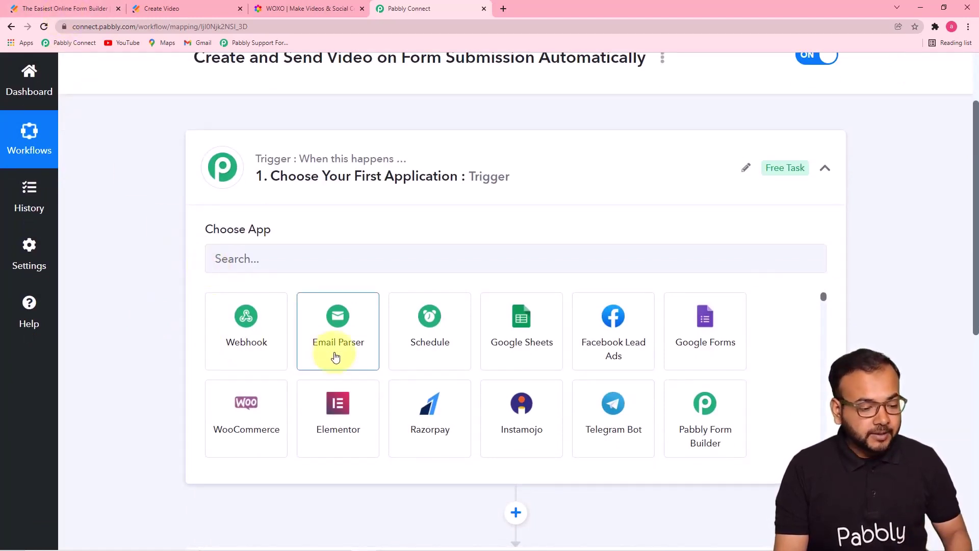
{"action": "left_click", "coordinate": [333, 266]}
{"action": "type", "text": "jot"}
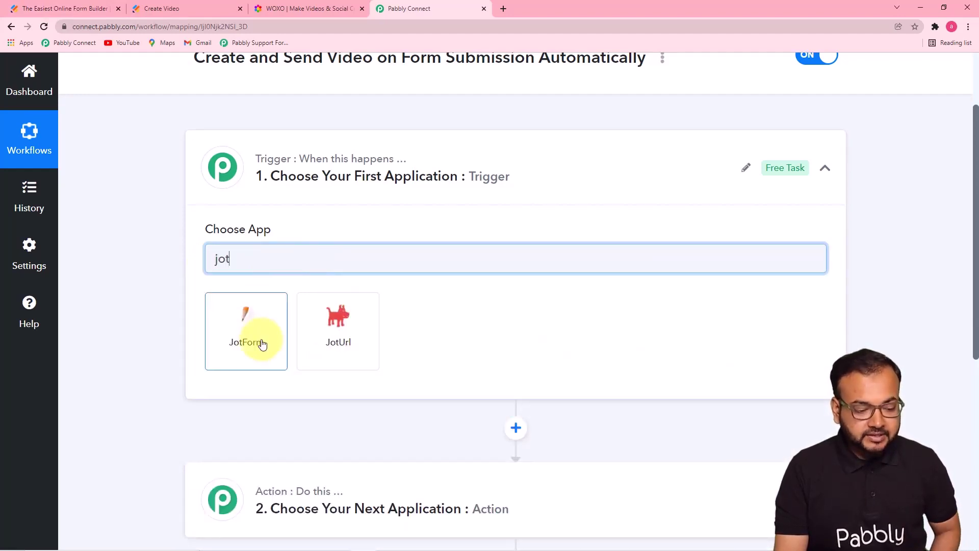
{"action": "left_click", "coordinate": [263, 345]}
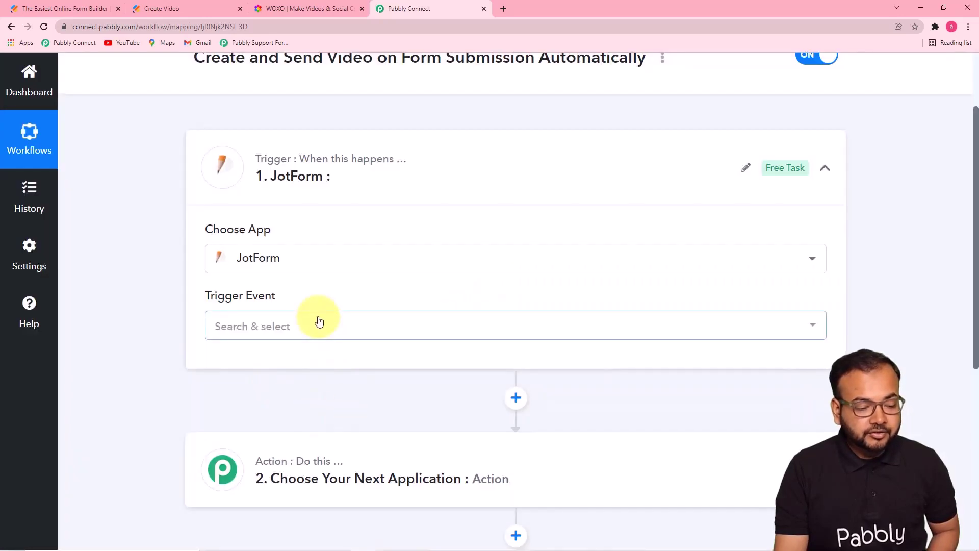
{"action": "left_click", "coordinate": [320, 321]}
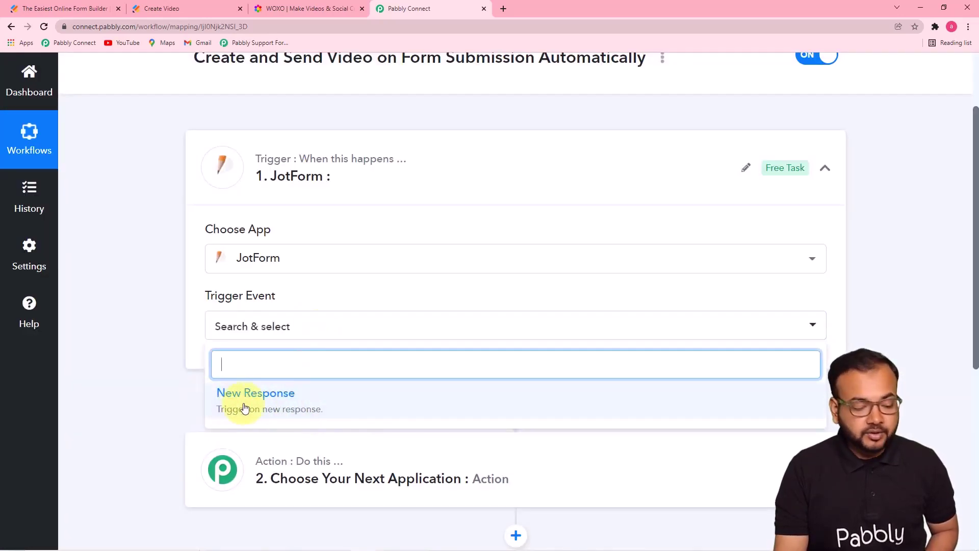
{"action": "left_click", "coordinate": [303, 411]}
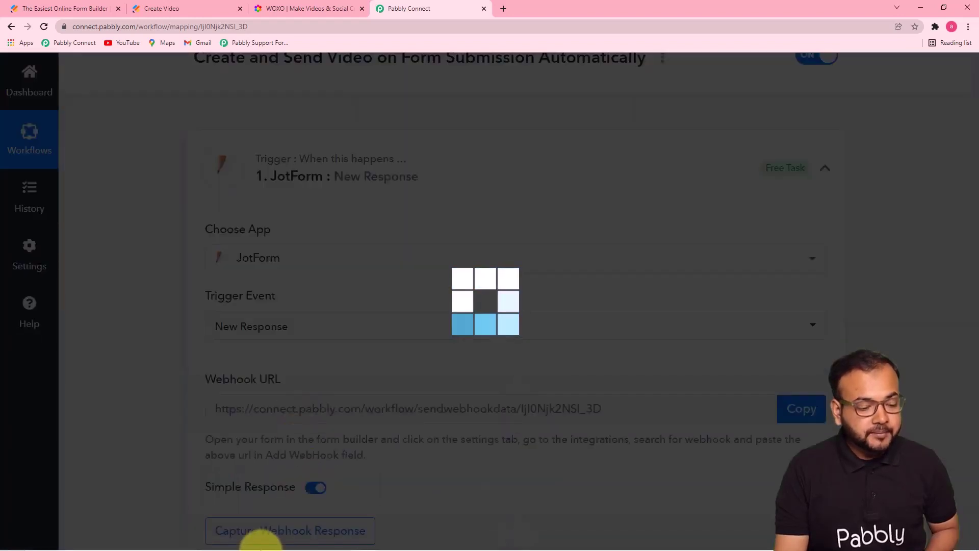
Step: Copy the JotForm trigger's webhook URL and return to the Jotform form builder
{"action": "scroll", "coordinate": [305, 409], "scroll_direction": "down", "scroll_amount": 5}
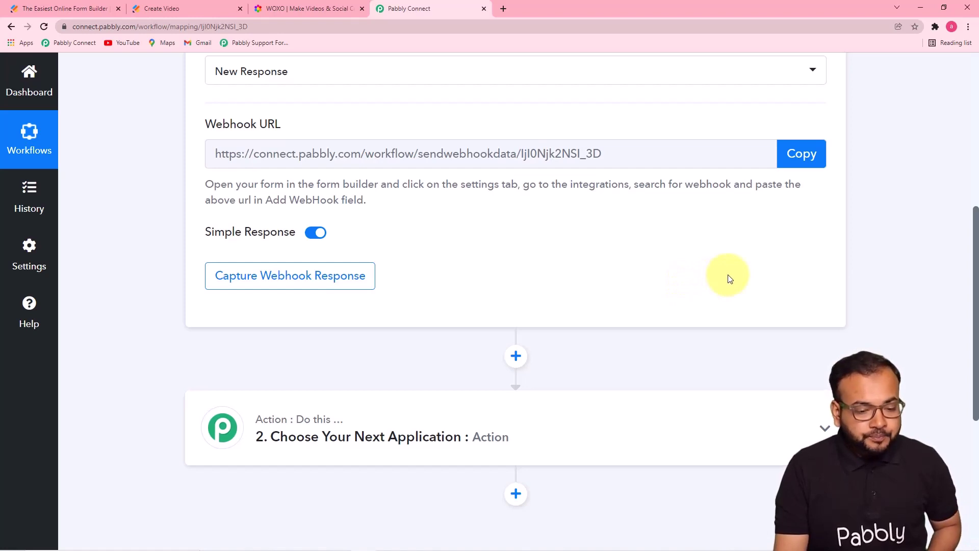
{"action": "left_click", "coordinate": [805, 163]}
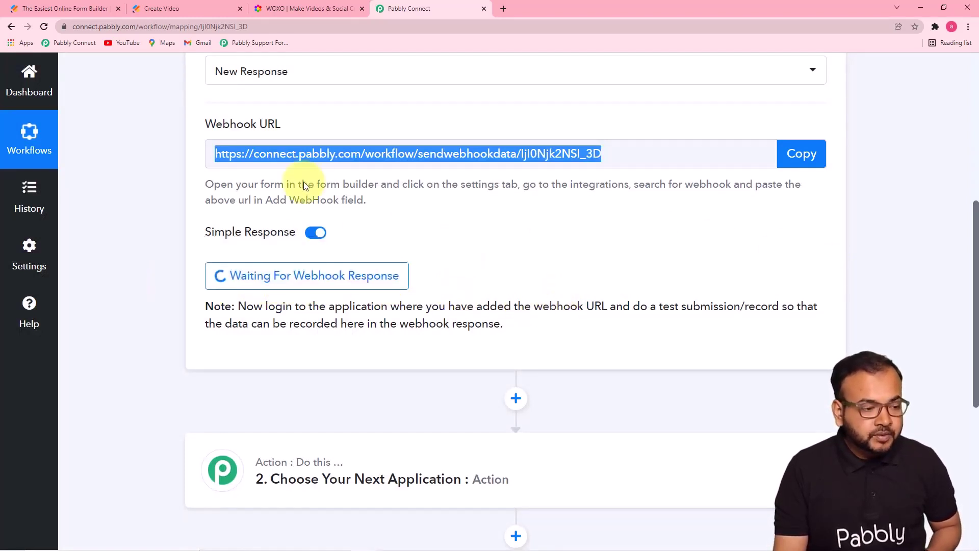
{"action": "left_click", "coordinate": [71, 8]}
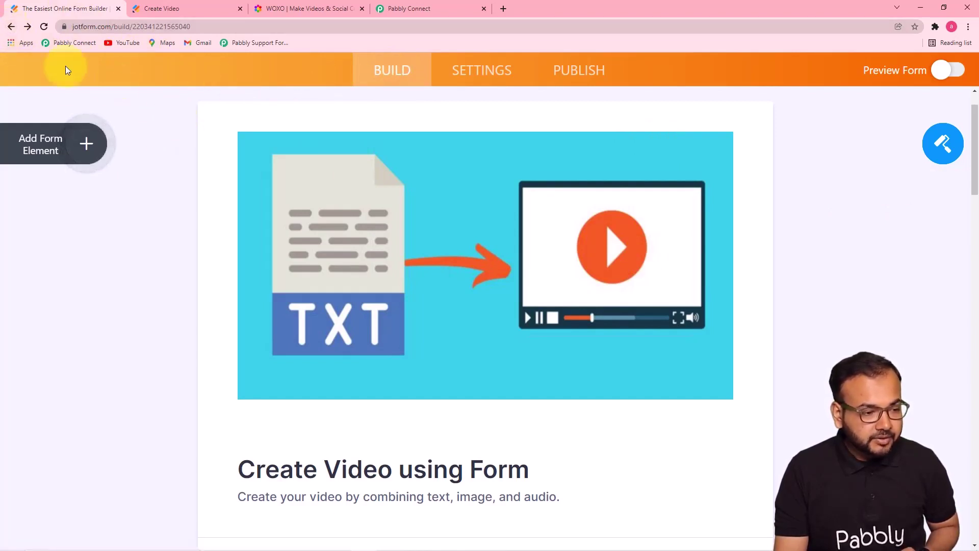
Step: Open Settings for the Create Video form via its More menu in My Forms
{"action": "left_click", "coordinate": [12, 26]}
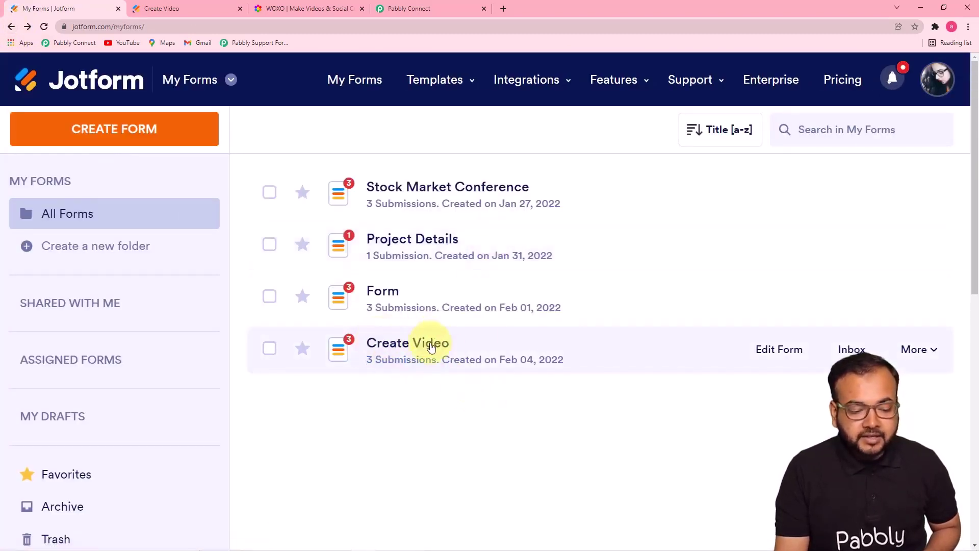
{"action": "mouse_move", "coordinate": [892, 358]}
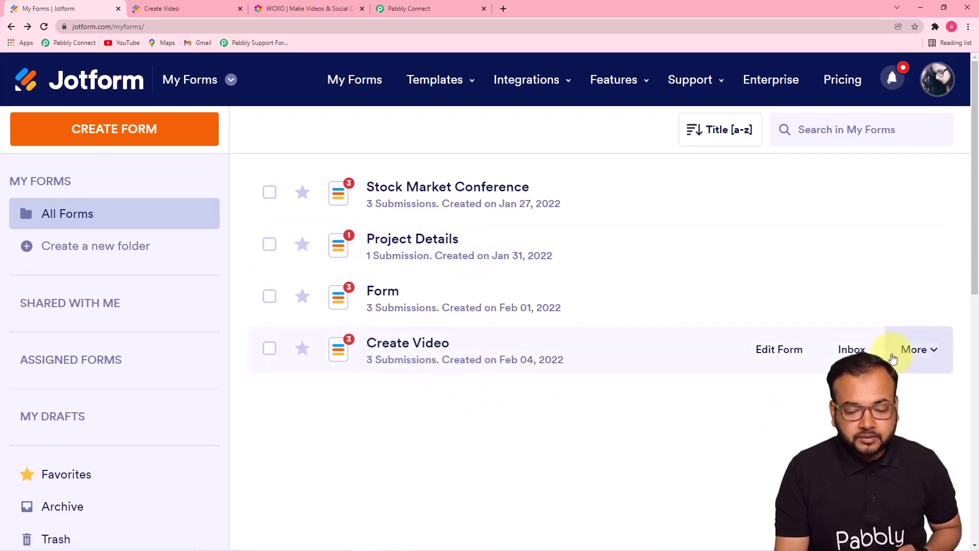
{"action": "left_click", "coordinate": [916, 350]}
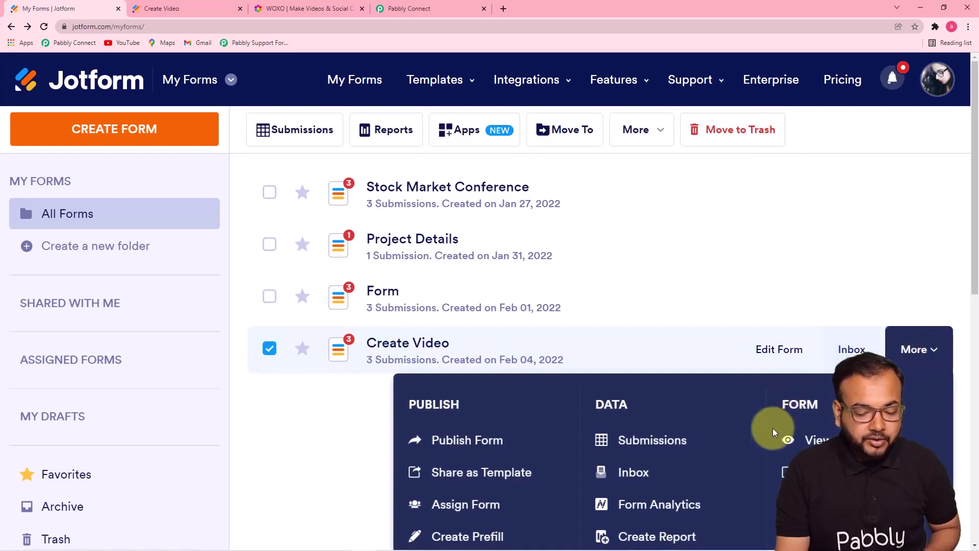
{"action": "left_click", "coordinate": [828, 504]}
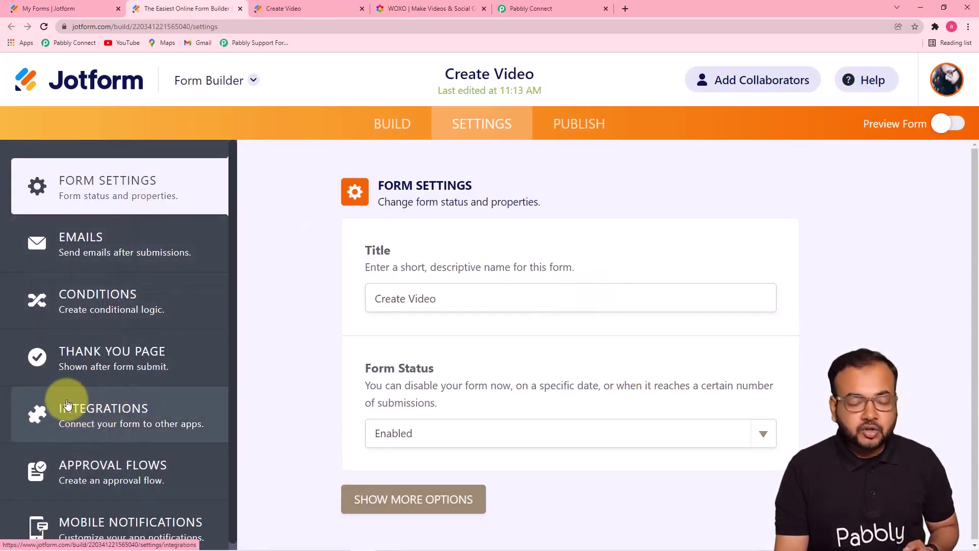
Step: Find WebHooks in the form's integrations by searching 'we' and remove the old webhook integration
{"action": "left_click", "coordinate": [107, 406]}
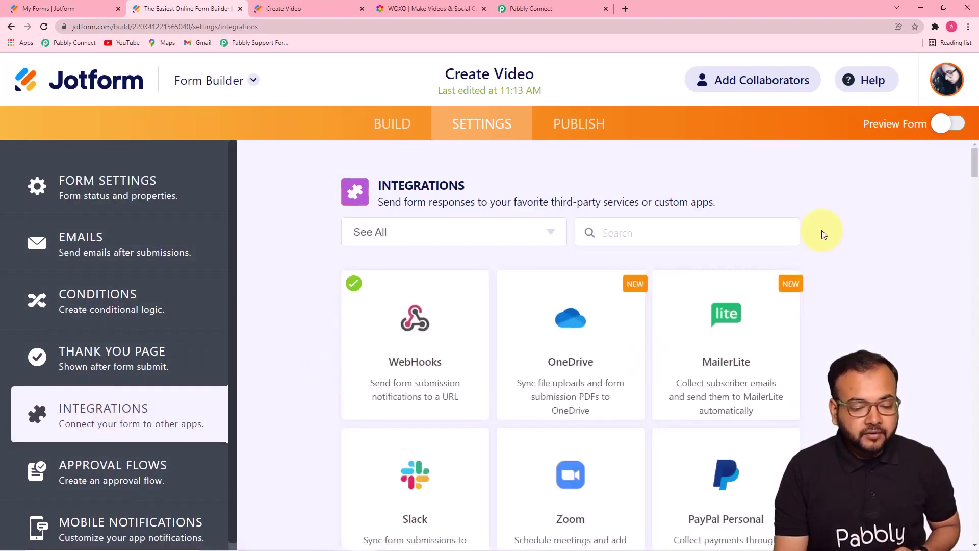
{"action": "left_click", "coordinate": [655, 240]}
{"action": "type", "text": "we"}
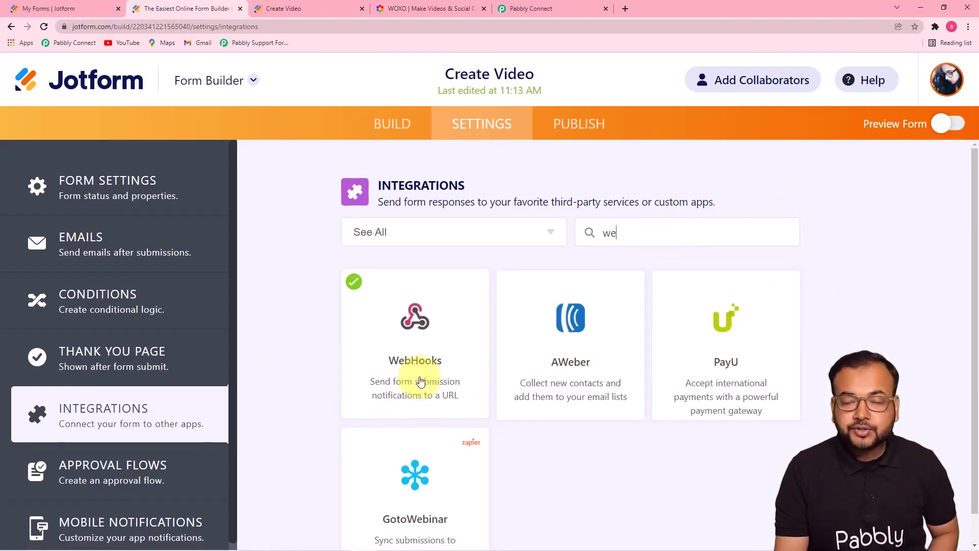
{"action": "left_click", "coordinate": [420, 382]}
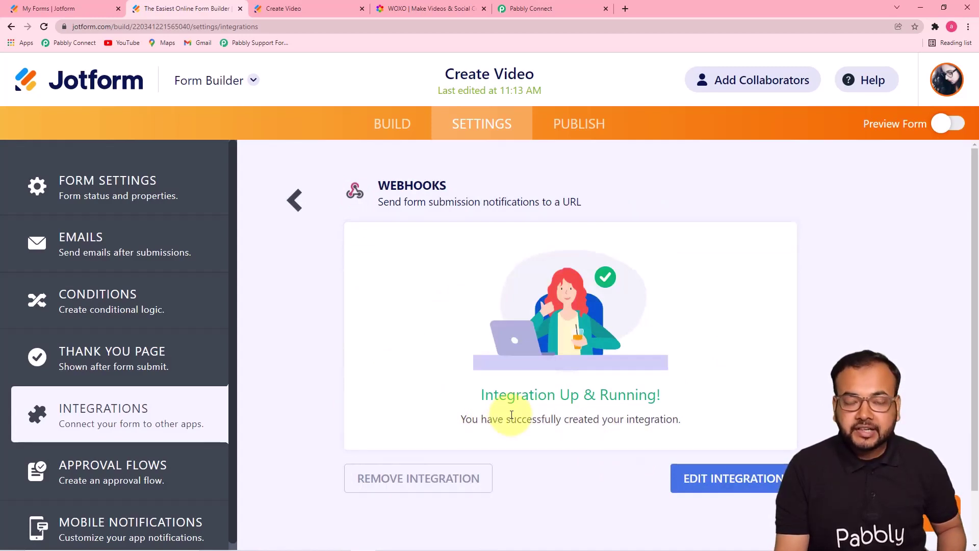
{"action": "left_click", "coordinate": [436, 479]}
{"action": "left_click", "coordinate": [535, 368]}
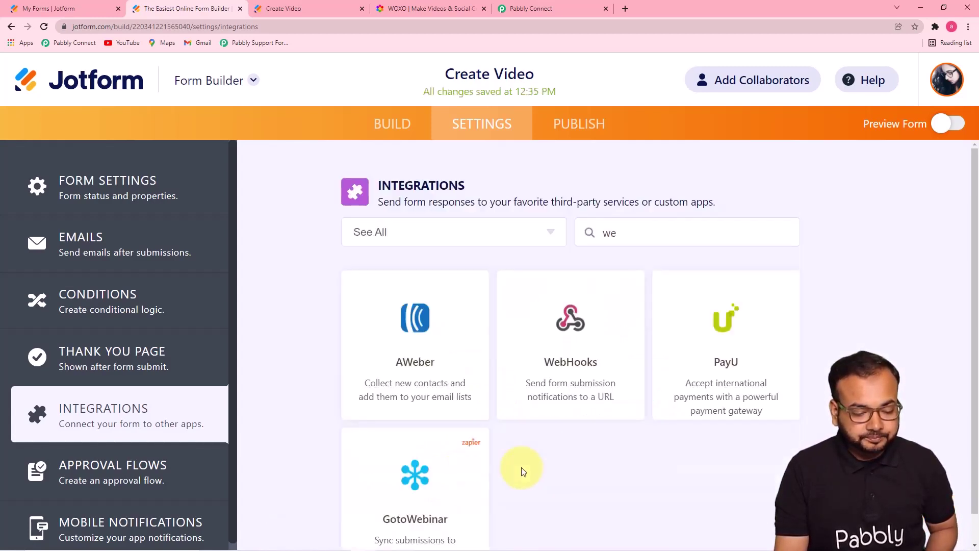
Step: Set up a new WebHooks integration with the pasted Pabbly webhook URL and complete it
{"action": "left_click", "coordinate": [573, 371]}
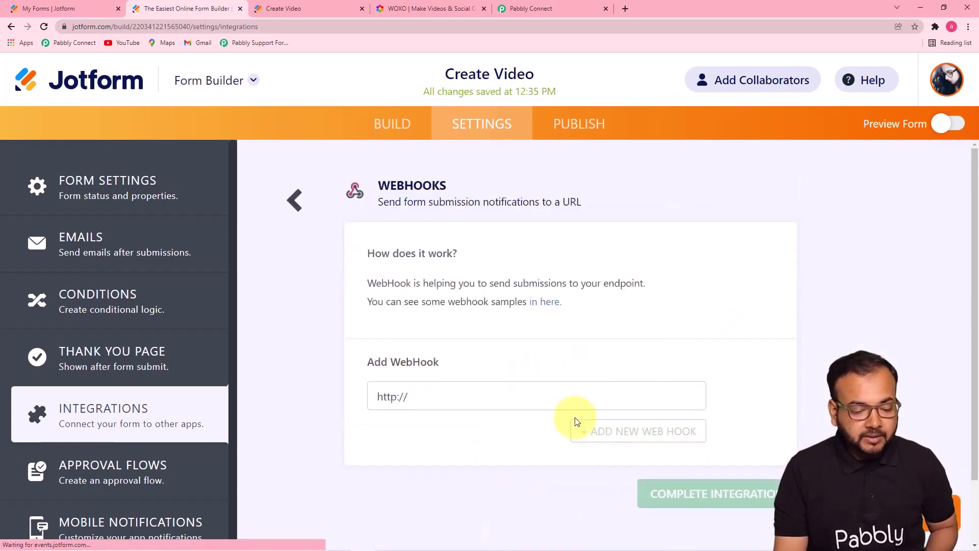
{"action": "left_click", "coordinate": [428, 403]}
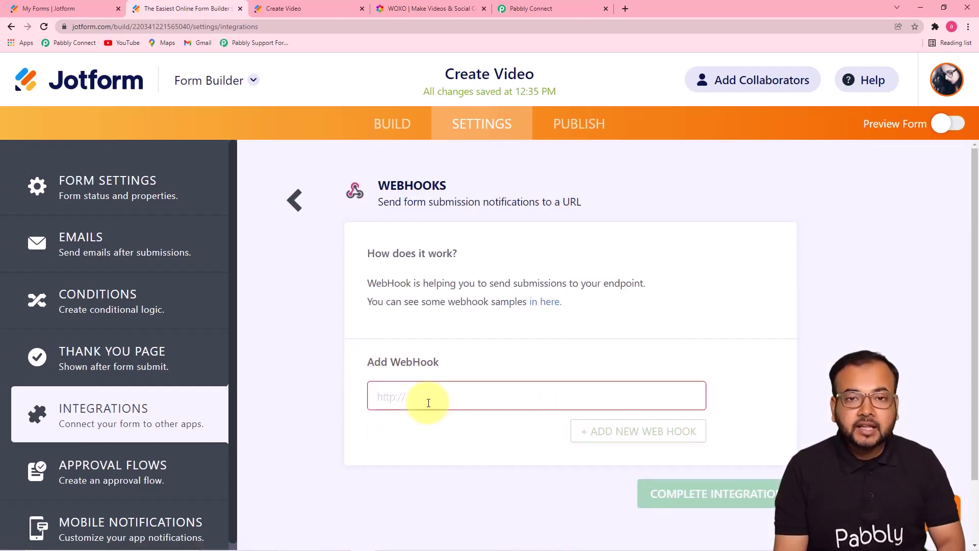
{"action": "right_click", "coordinate": [428, 402]}
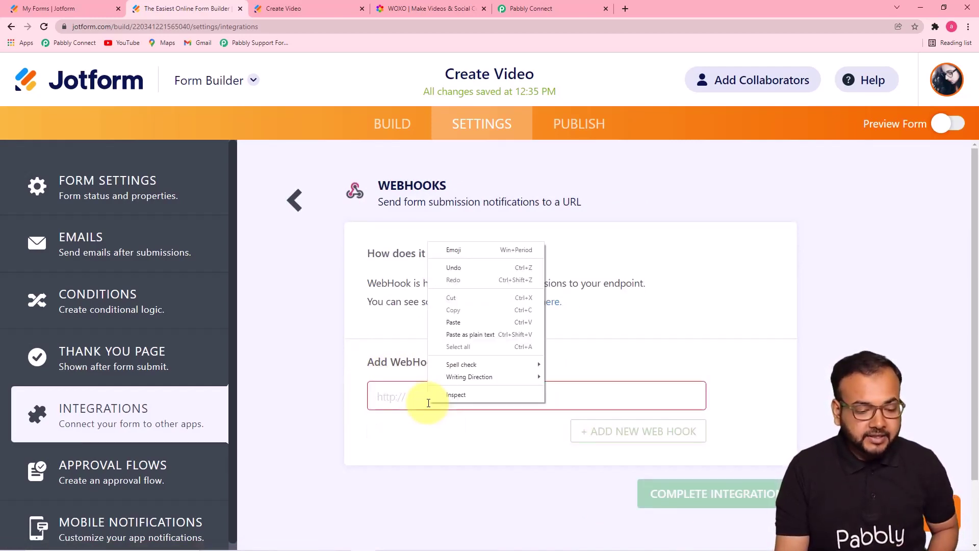
{"action": "left_click", "coordinate": [448, 325]}
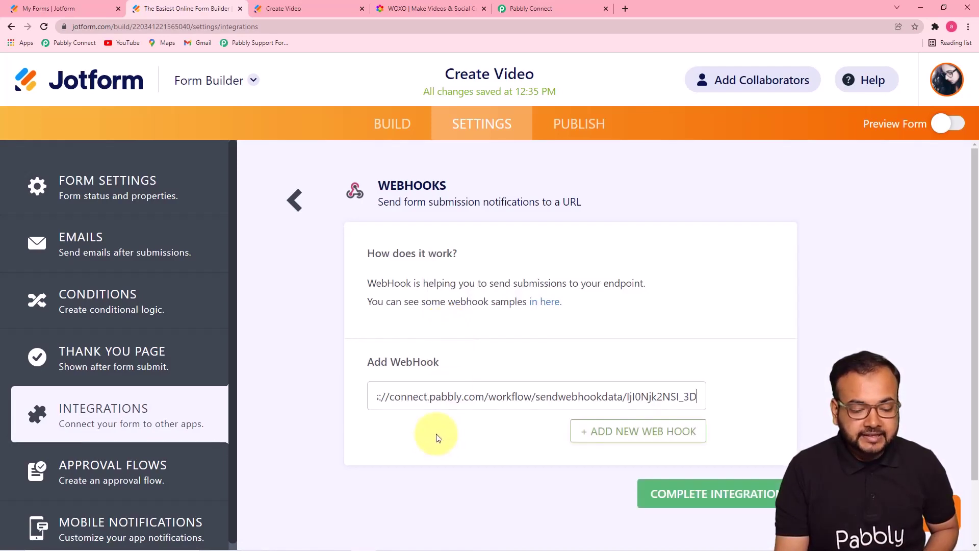
{"action": "left_click", "coordinate": [742, 511]}
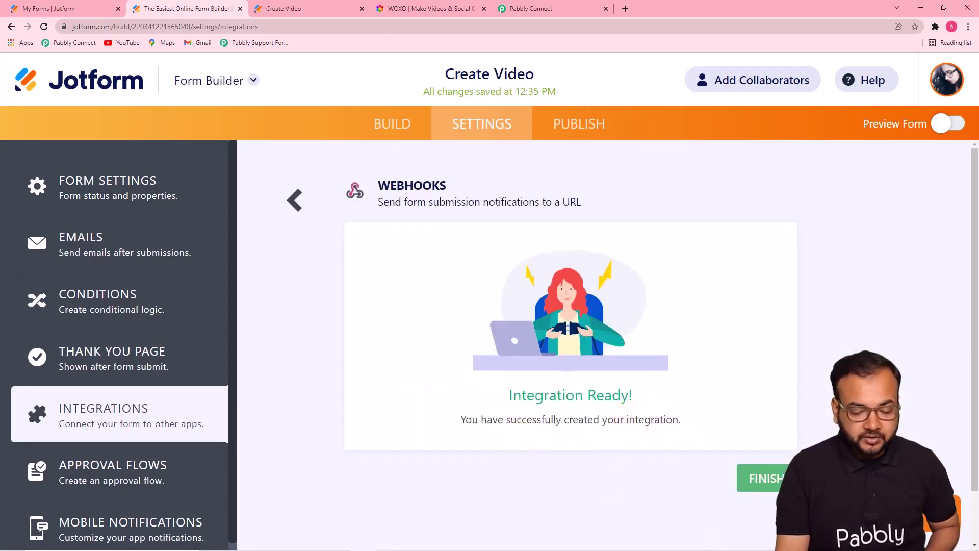
{"action": "left_click", "coordinate": [774, 484]}
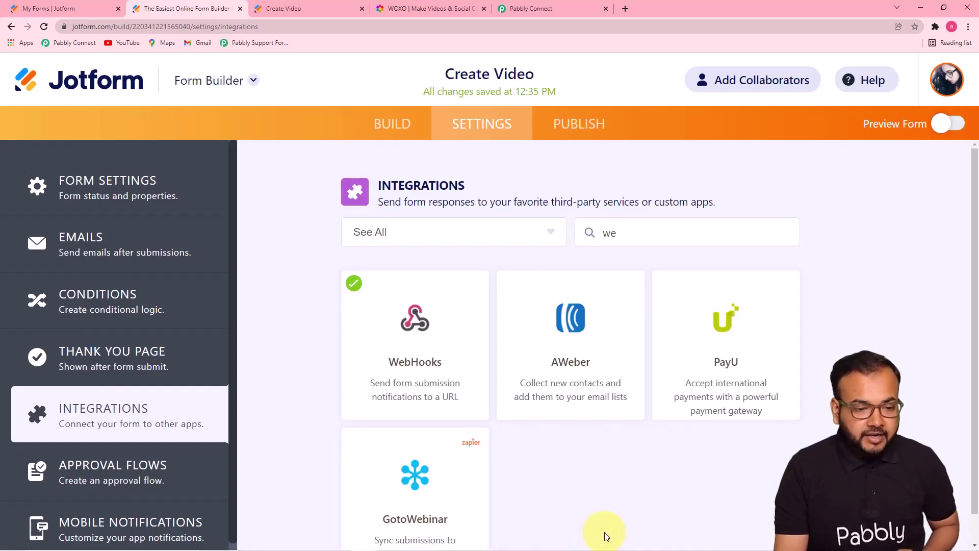
Step: Publish the Create Video form and open its live link in a new tab
{"action": "left_click", "coordinate": [532, 8]}
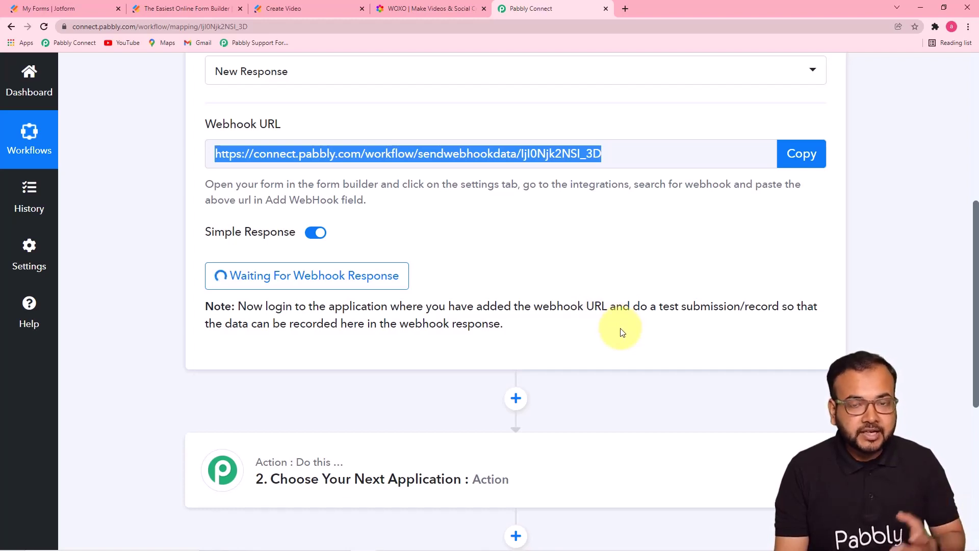
{"action": "left_click", "coordinate": [164, 8]}
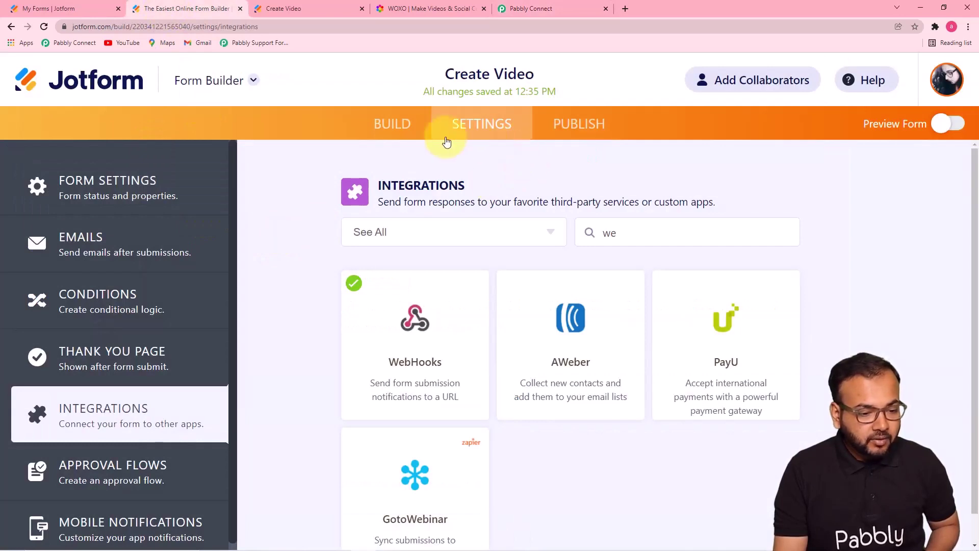
{"action": "left_click", "coordinate": [561, 134]}
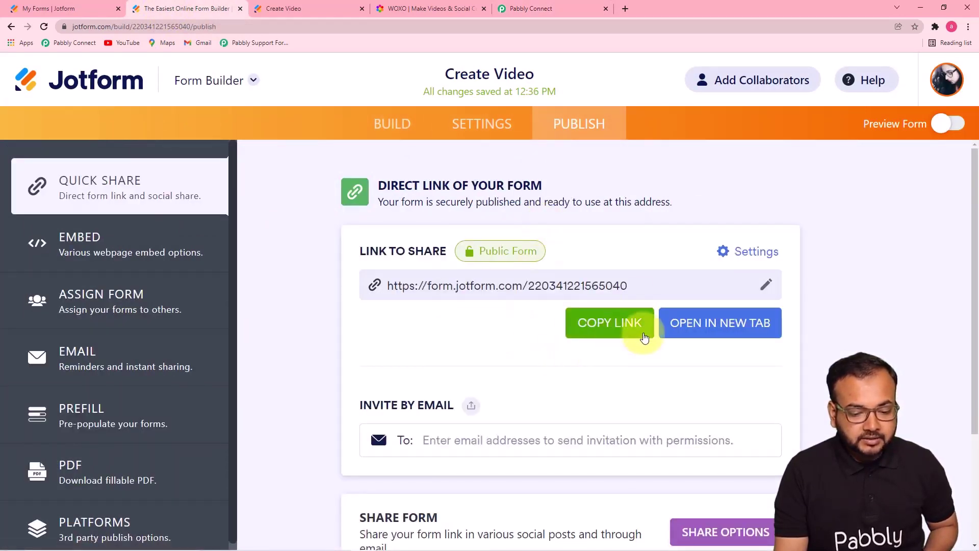
{"action": "left_click", "coordinate": [675, 326]}
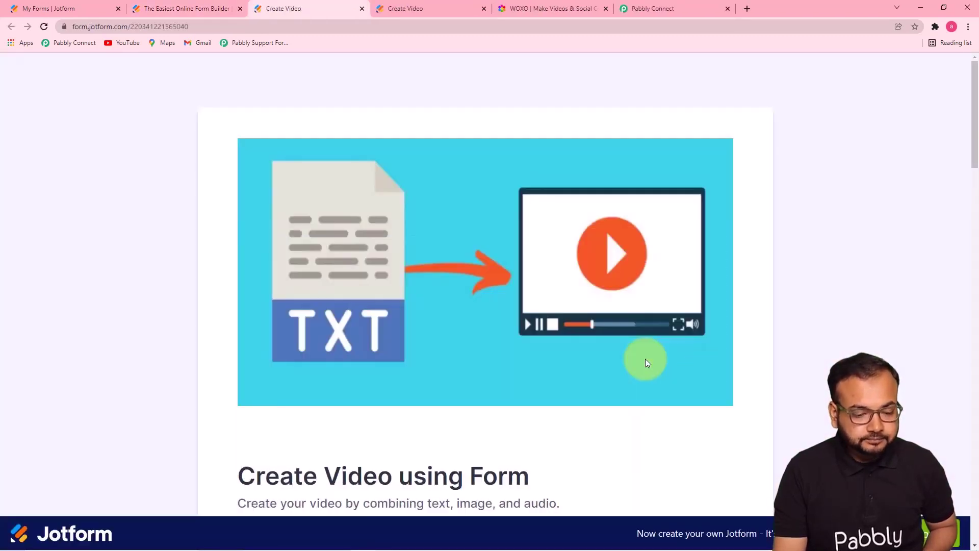
Step: Fill all three scenes (titles like Sunrise, texts, images), plus name and WhatsApp number, and submit
{"action": "scroll", "coordinate": [645, 359], "scroll_direction": "down", "scroll_amount": 1}
{"action": "scroll", "coordinate": [645, 368], "scroll_direction": "up", "scroll_amount": 1}
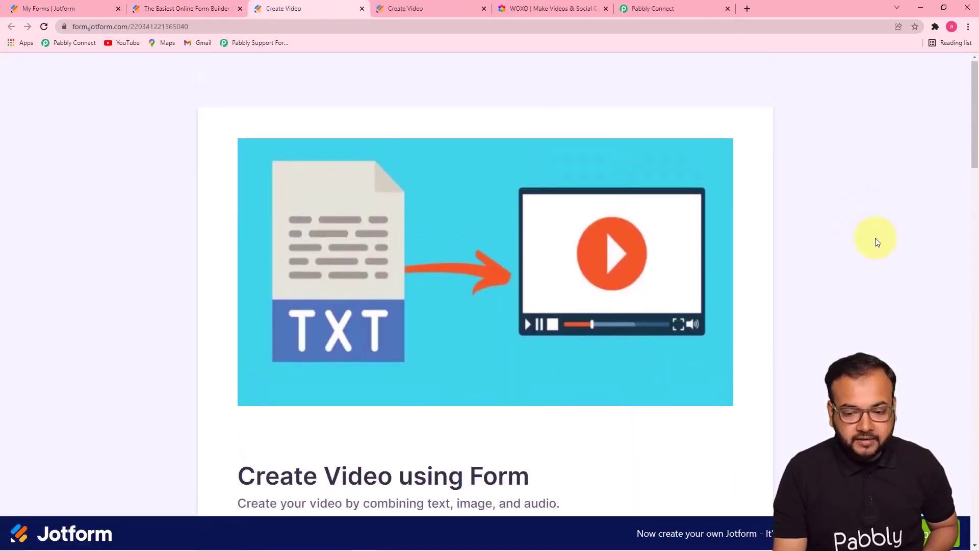
{"action": "left_click_drag", "start_coordinate": [976, 132], "coordinate": [974, 241]}
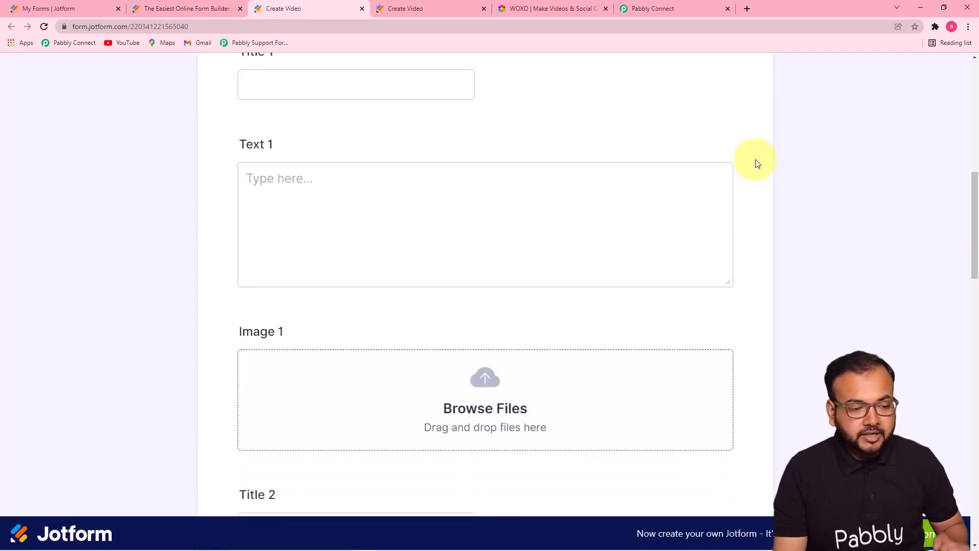
{"action": "scroll", "coordinate": [524, 176], "scroll_direction": "down", "scroll_amount": 1}
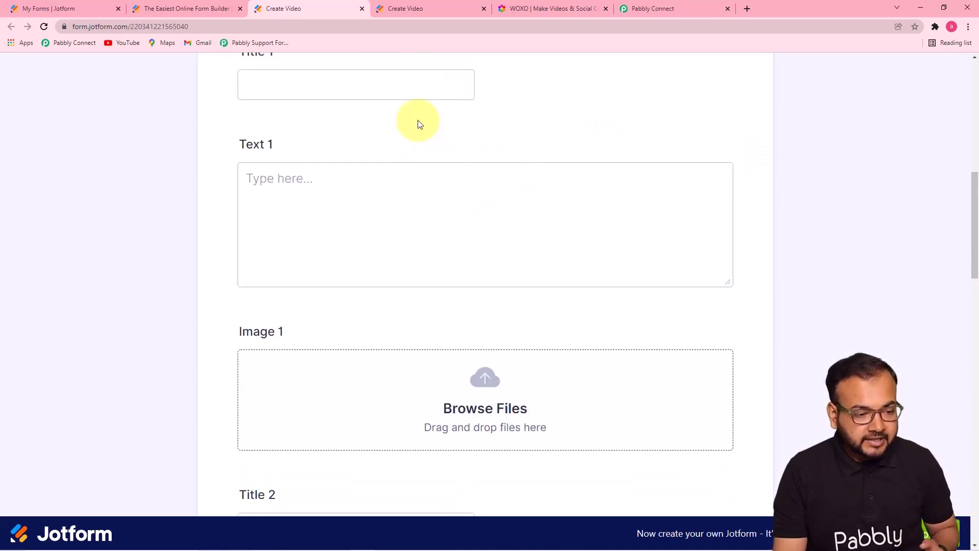
{"action": "scroll", "coordinate": [418, 125], "scroll_direction": "up", "scroll_amount": 2}
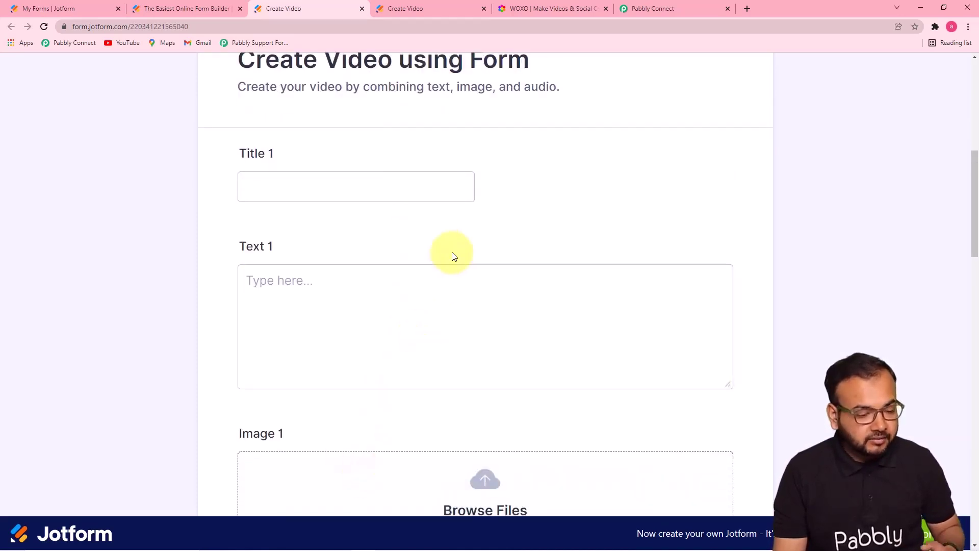
{"action": "mouse_move", "coordinate": [975, 220]}
{"action": "left_mouse_down"}
{"action": "mouse_move", "coordinate": [973, 312]}
{"action": "mouse_move", "coordinate": [975, 227]}
{"action": "left_mouse_up"}
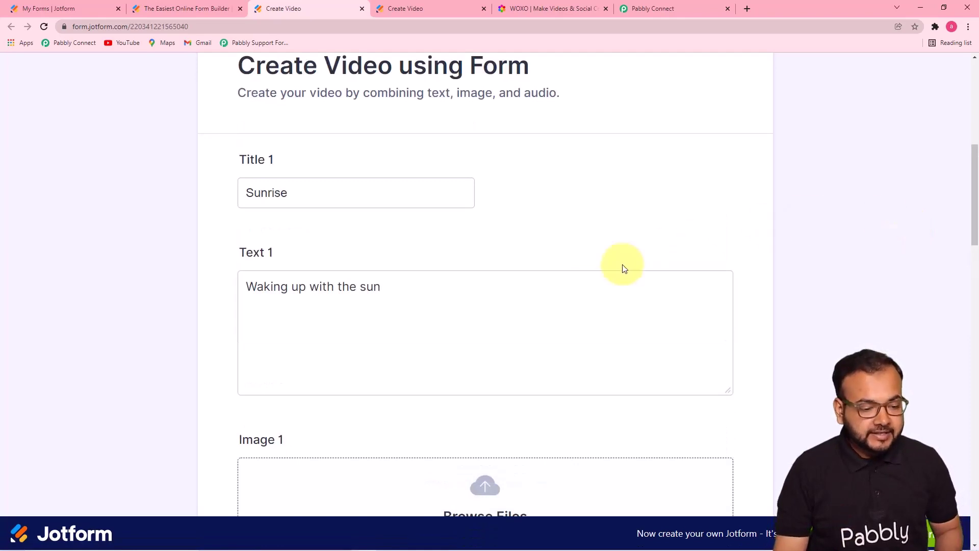
{"action": "left_click", "coordinate": [580, 304]}
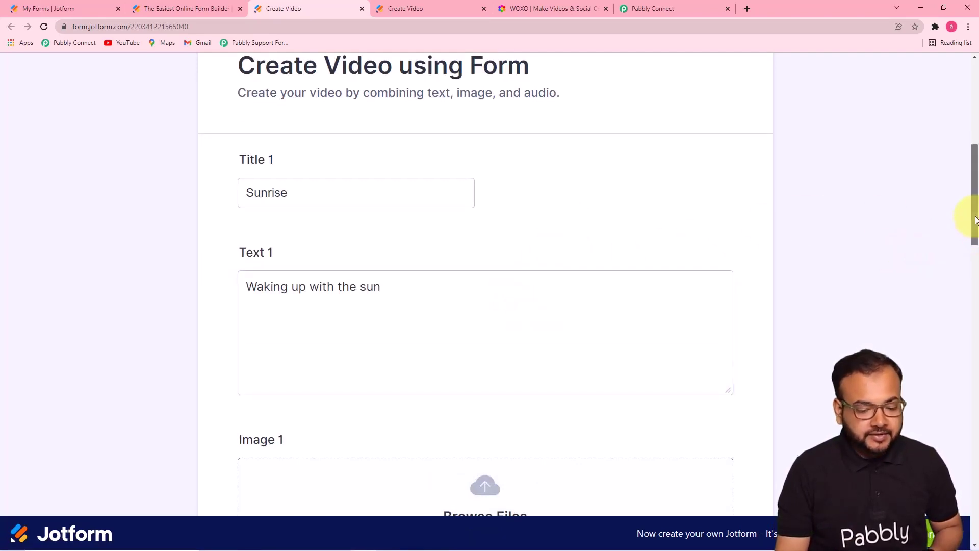
{"action": "left_click_drag", "start_coordinate": [968, 218], "coordinate": [926, 441]}
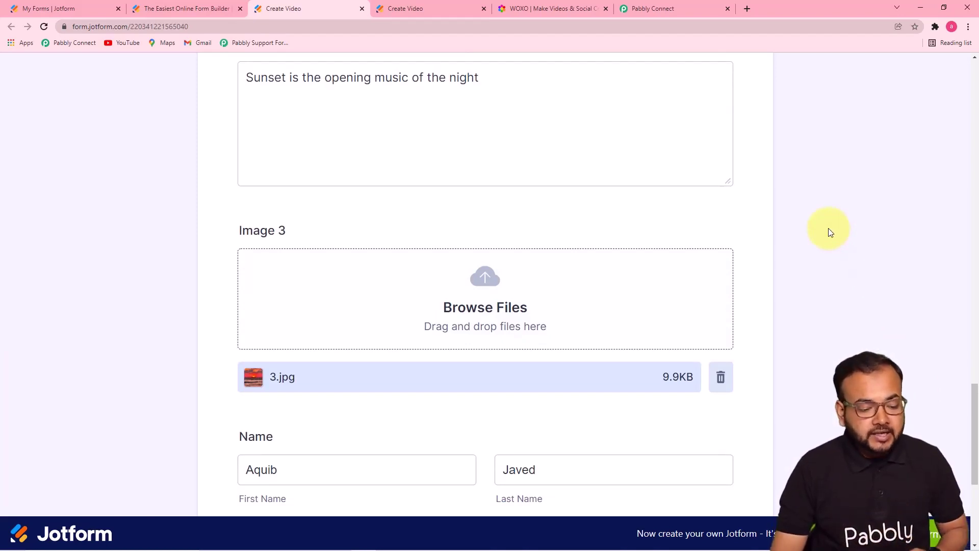
{"action": "scroll", "coordinate": [967, 389], "scroll_direction": "down", "scroll_amount": 4}
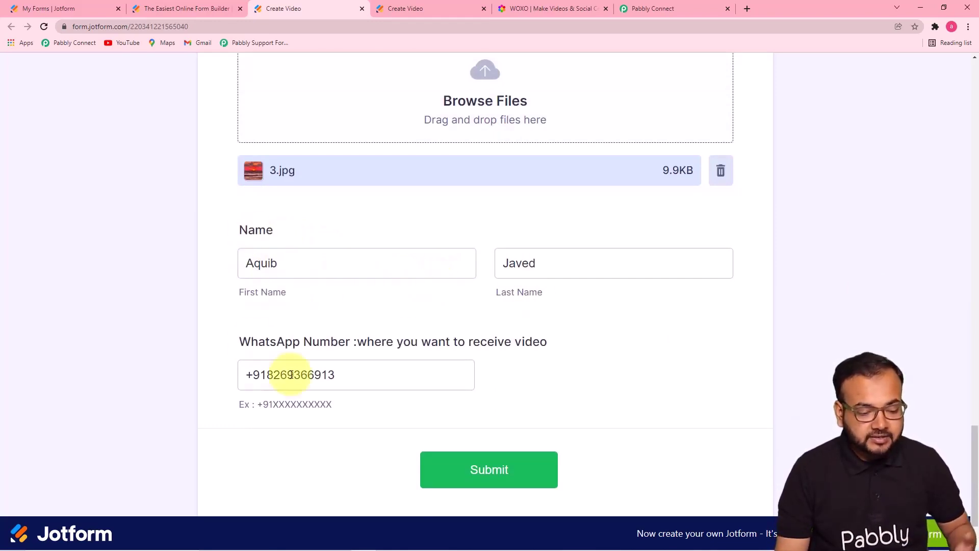
{"action": "left_click", "coordinate": [453, 474]}
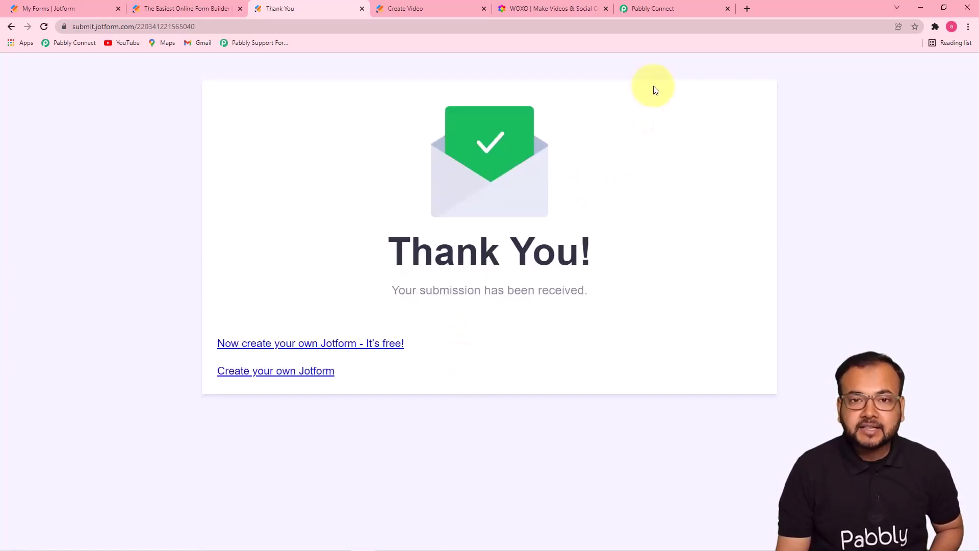
{"action": "left_click", "coordinate": [664, 7]}
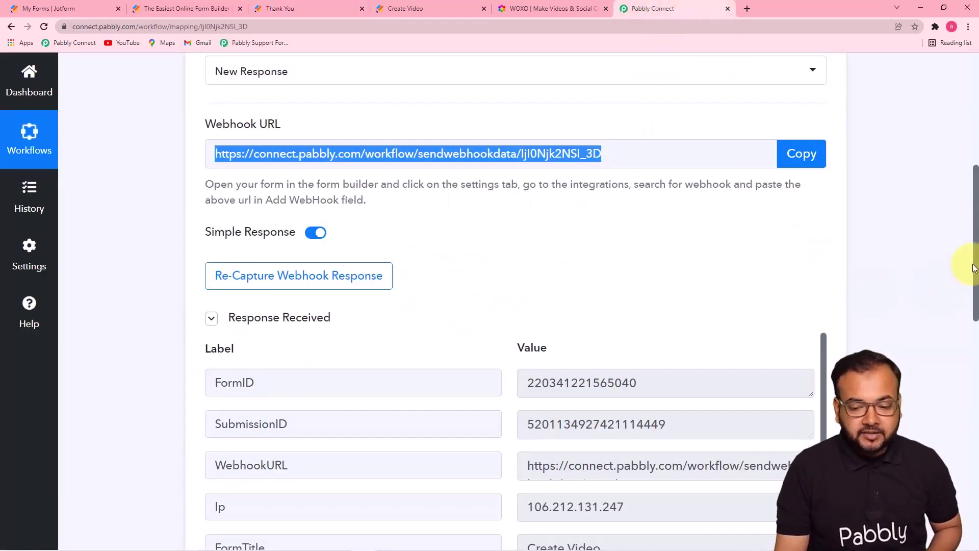
Step: Read through the received response's titles, texts, image links and WhatsApp number, expanding the Pretty field
{"action": "left_click_drag", "start_coordinate": [975, 263], "coordinate": [943, 360]}
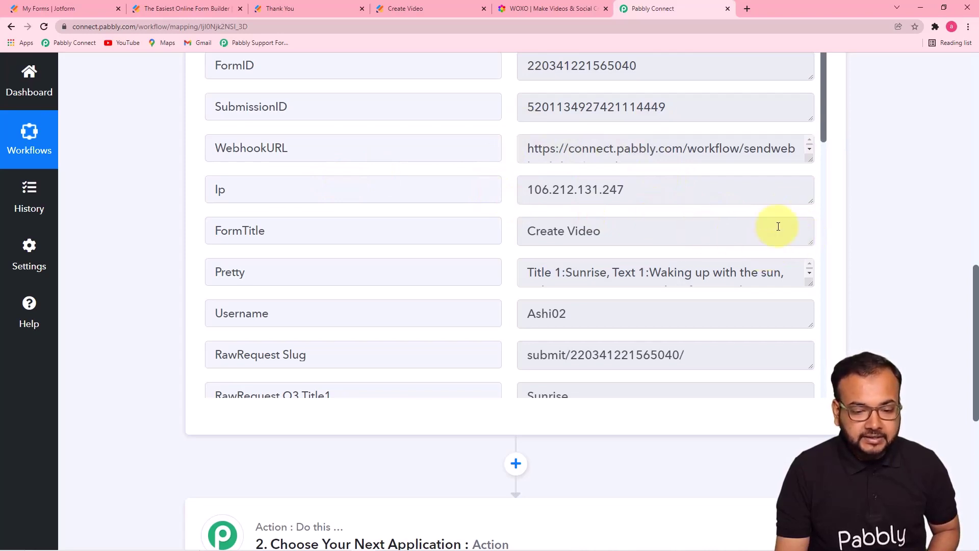
{"action": "left_click_drag", "start_coordinate": [823, 124], "coordinate": [822, 173]}
{"action": "left_click_drag", "start_coordinate": [806, 139], "coordinate": [805, 201]}
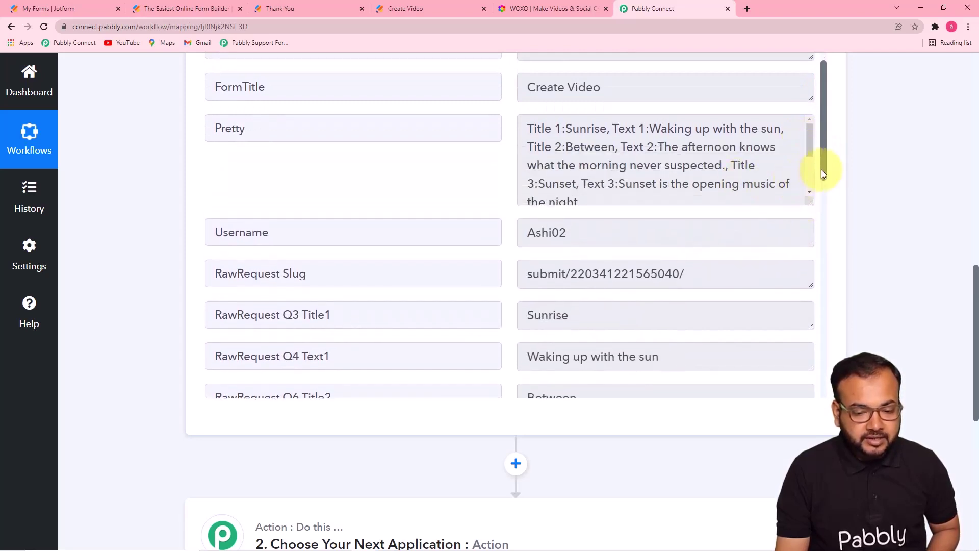
{"action": "left_click_drag", "start_coordinate": [823, 167], "coordinate": [824, 226]}
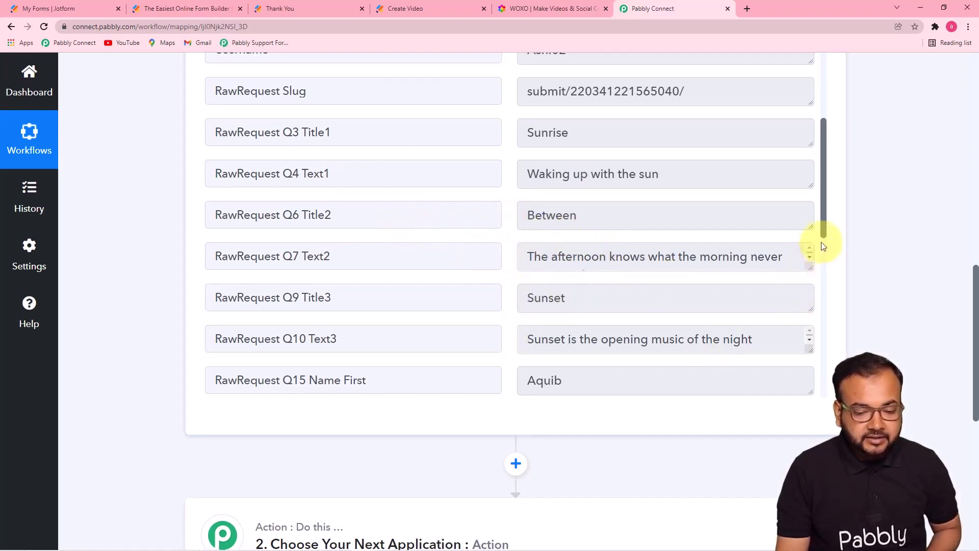
{"action": "left_click_drag", "start_coordinate": [823, 236], "coordinate": [825, 346]}
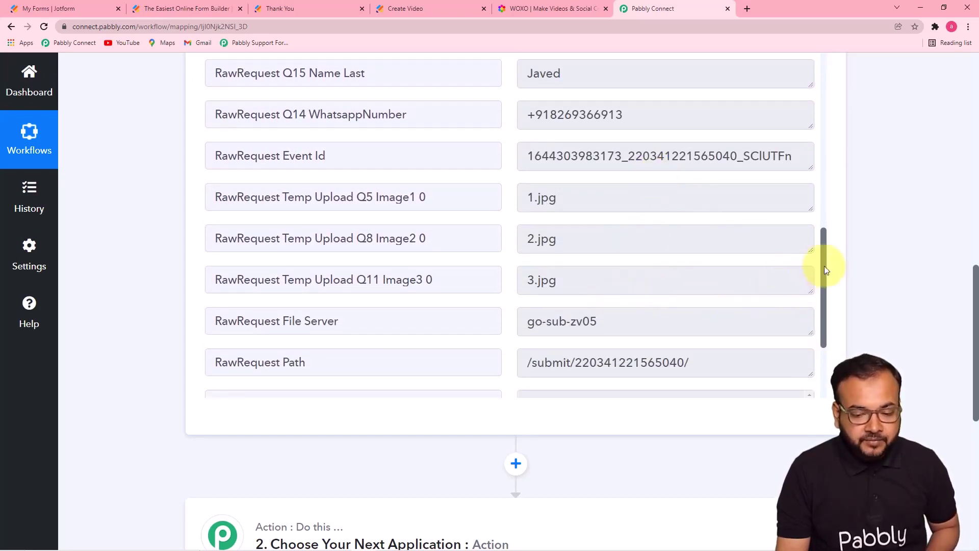
{"action": "left_click_drag", "start_coordinate": [824, 265], "coordinate": [812, 318]}
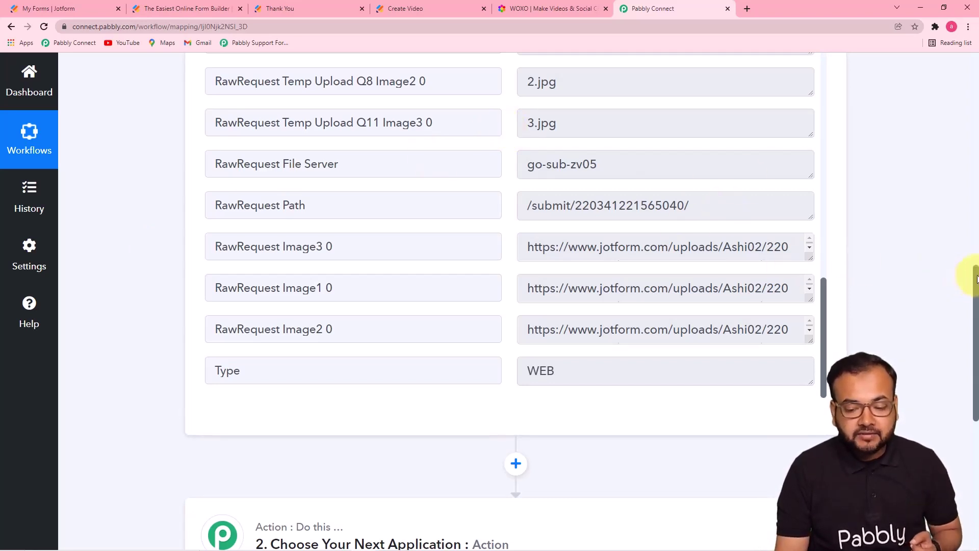
{"action": "left_click_drag", "start_coordinate": [977, 278], "coordinate": [972, 379]}
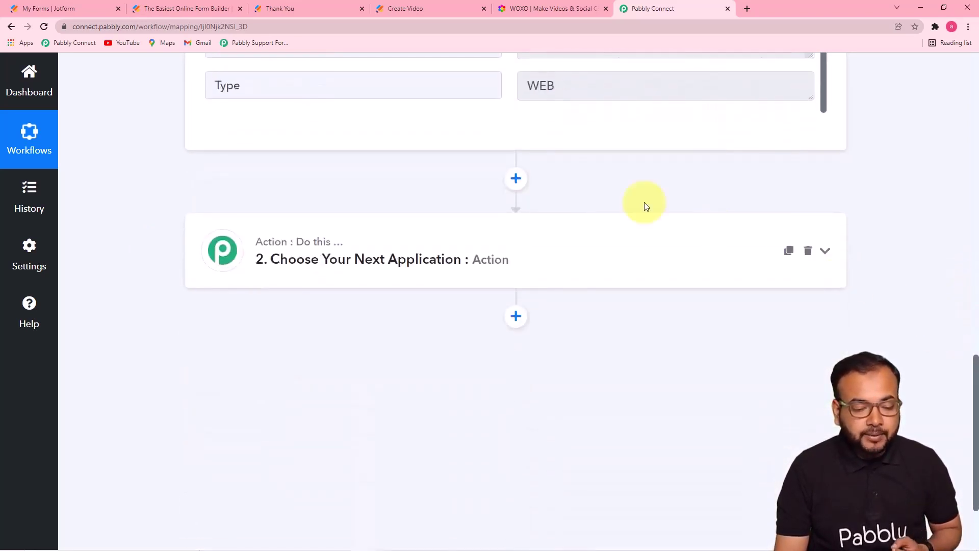
{"action": "left_click", "coordinate": [507, 265]}
Step: Choose WOXO (searched with 'ox') as the action app with the Generate Native Video (One) event
{"action": "scroll", "coordinate": [448, 223], "scroll_direction": "down", "scroll_amount": 6}
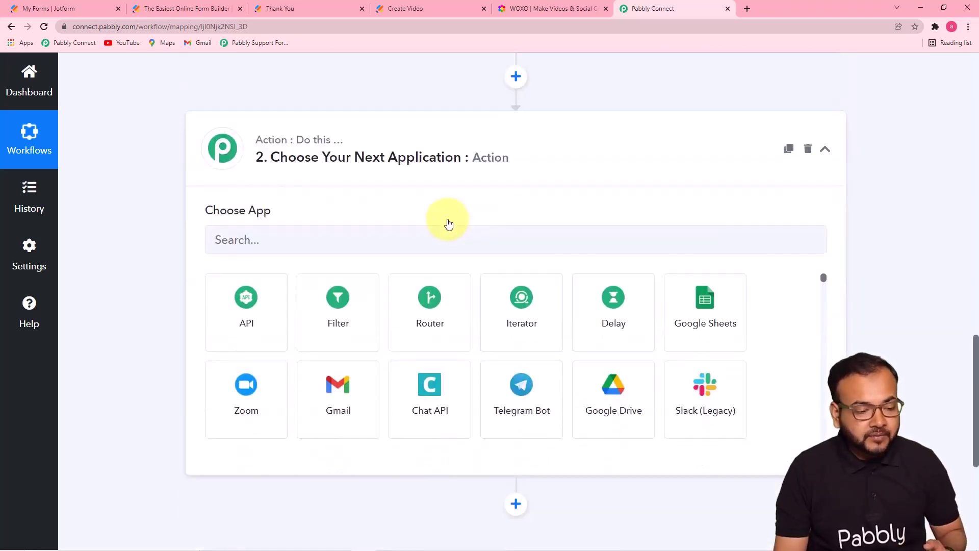
{"action": "scroll", "coordinate": [415, 186], "scroll_direction": "up", "scroll_amount": 5}
{"action": "left_click", "coordinate": [379, 287]}
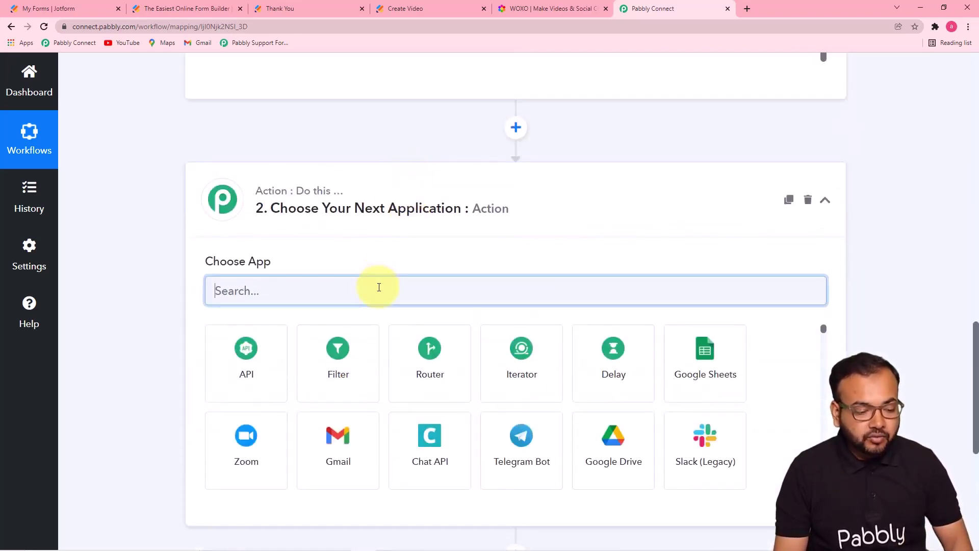
{"action": "type", "text": "oxo"}
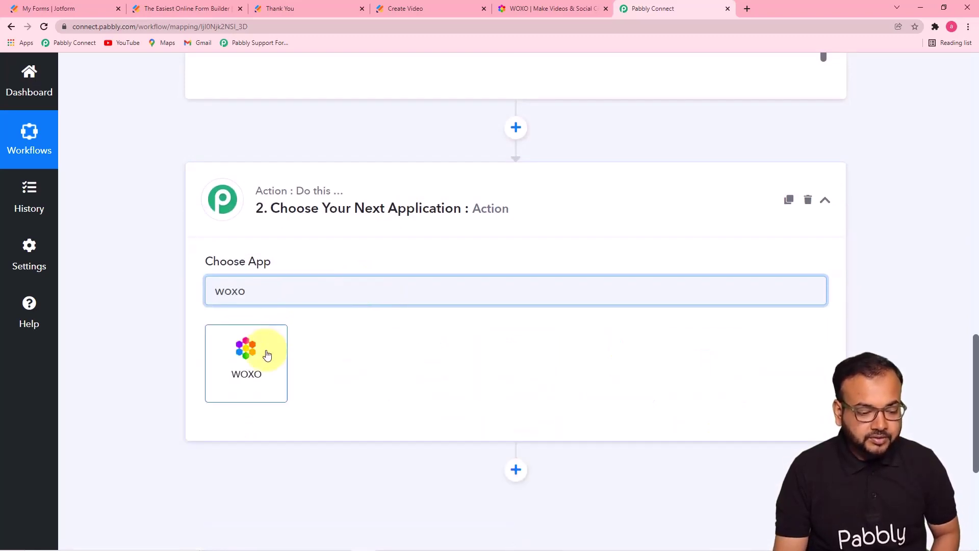
{"action": "left_click", "coordinate": [267, 355]}
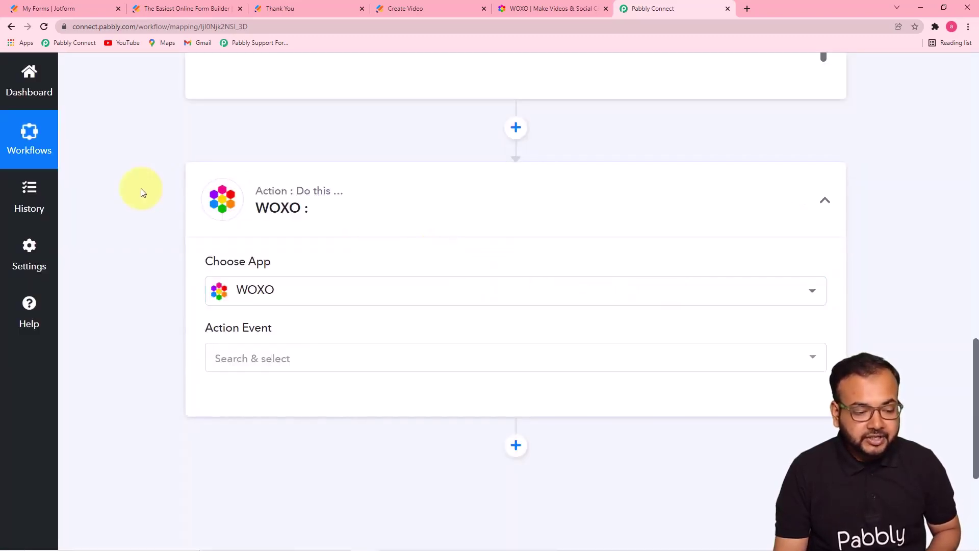
{"action": "scroll", "coordinate": [142, 193], "scroll_direction": "down", "scroll_amount": 5}
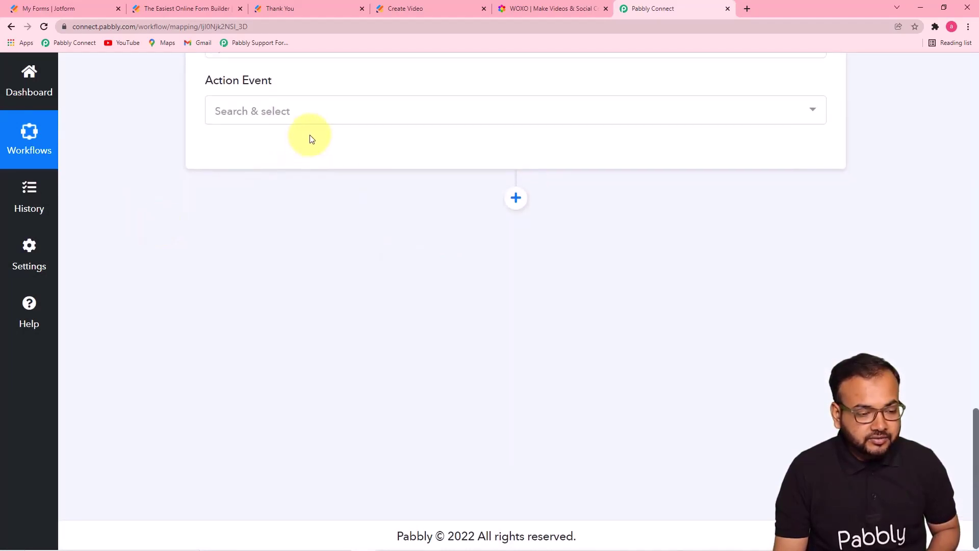
{"action": "left_click", "coordinate": [280, 115]}
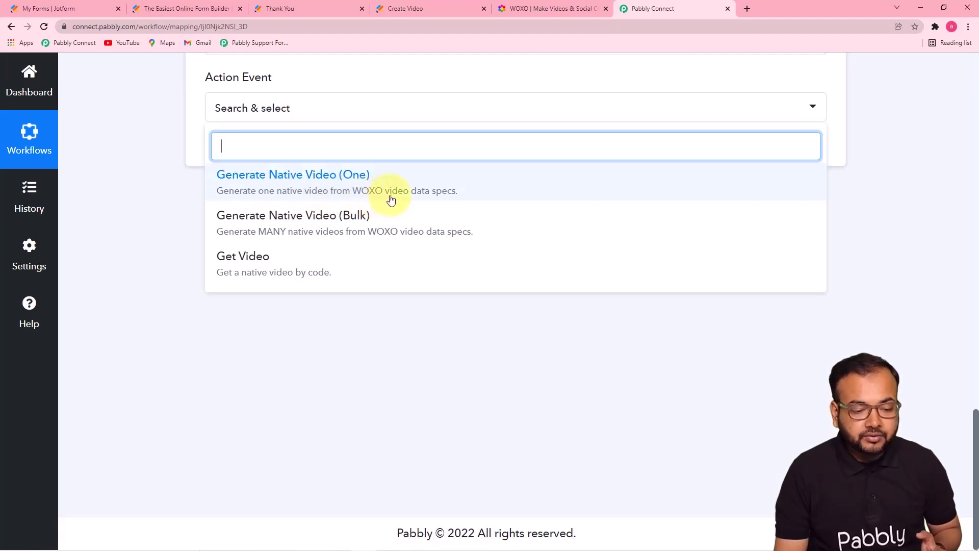
{"action": "left_click", "coordinate": [408, 179]}
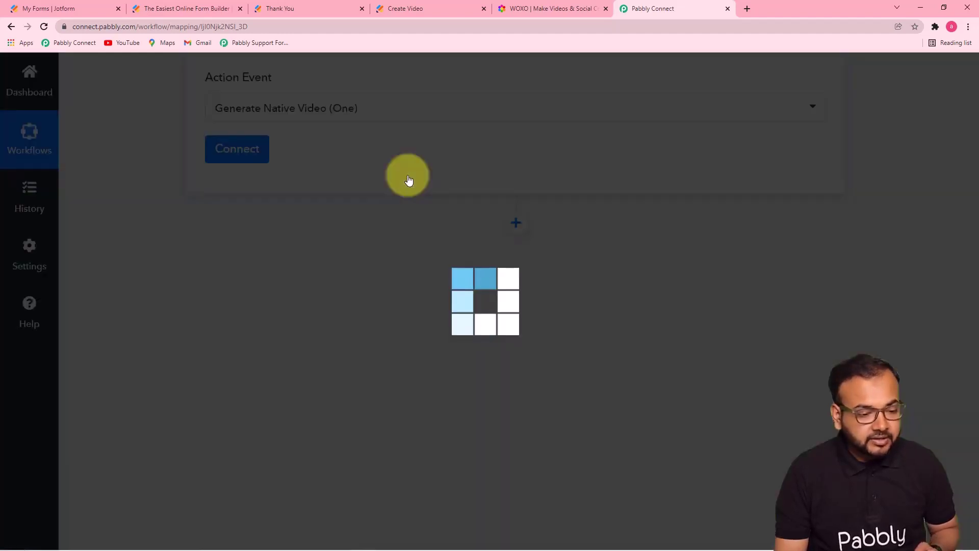
Step: Add a new WOXO connection, WOXO #6, and bring its empty Team ID and API Key fields into view
{"action": "left_click", "coordinate": [251, 152]}
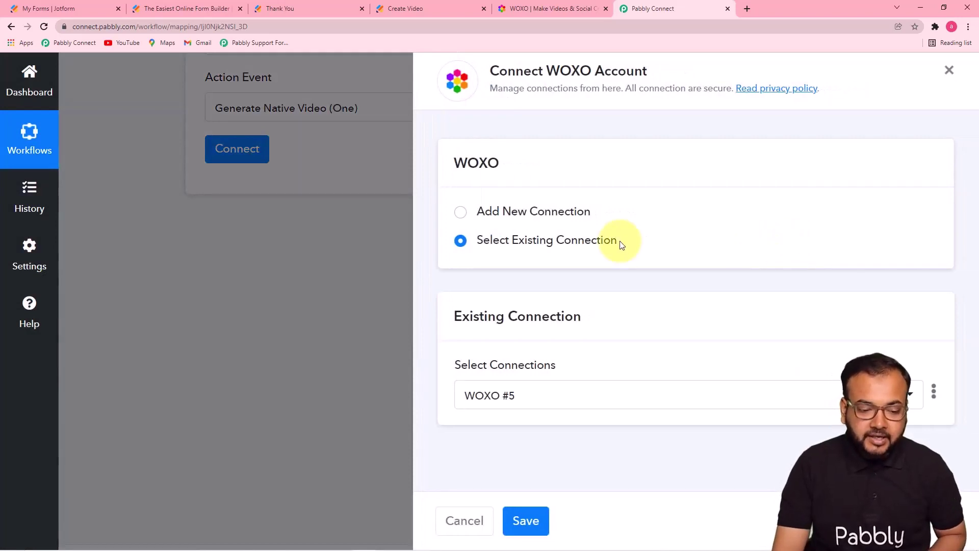
{"action": "left_click", "coordinate": [461, 213]}
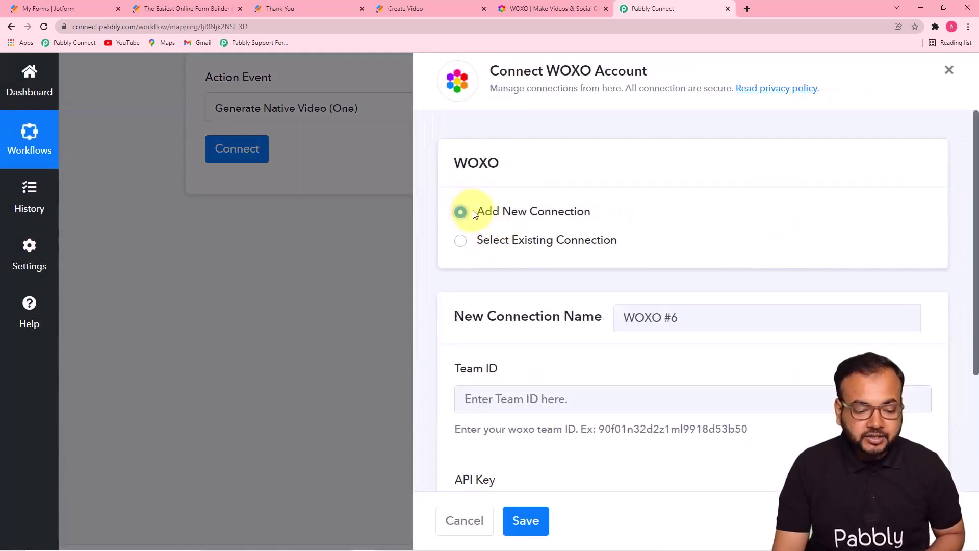
{"action": "scroll", "coordinate": [577, 299], "scroll_direction": "down", "scroll_amount": 3}
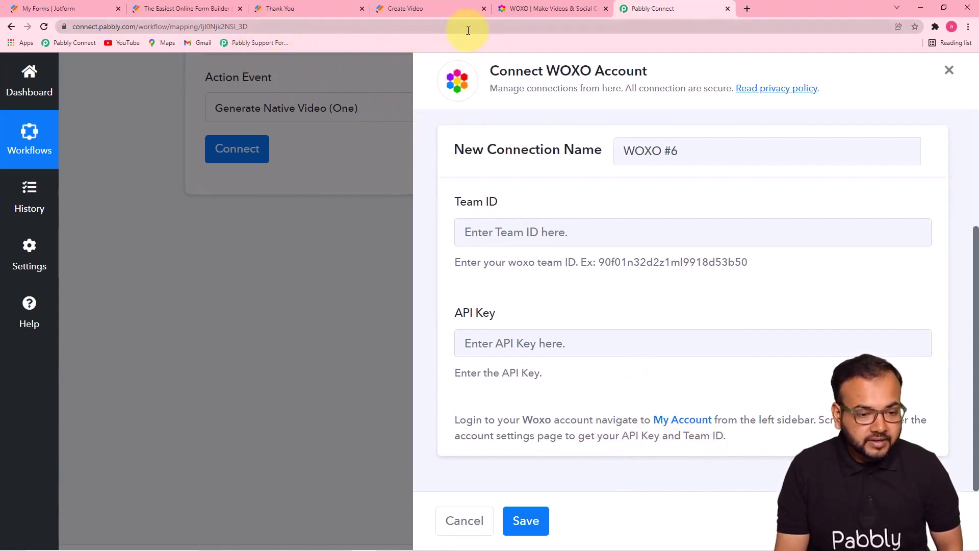
Step: Copy the API key from WOXO's account settings into Pabbly's API Key field
{"action": "left_click", "coordinate": [537, 10]}
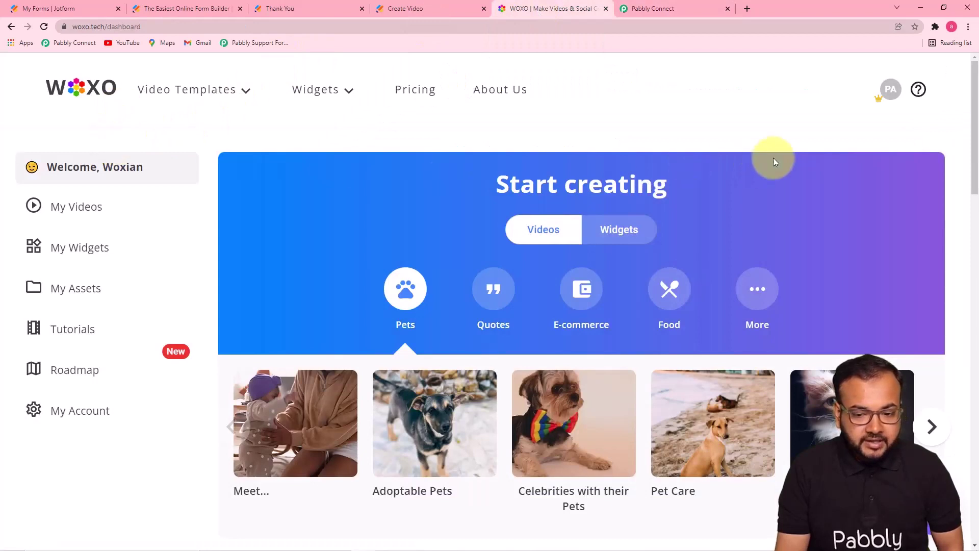
{"action": "left_click", "coordinate": [892, 94]}
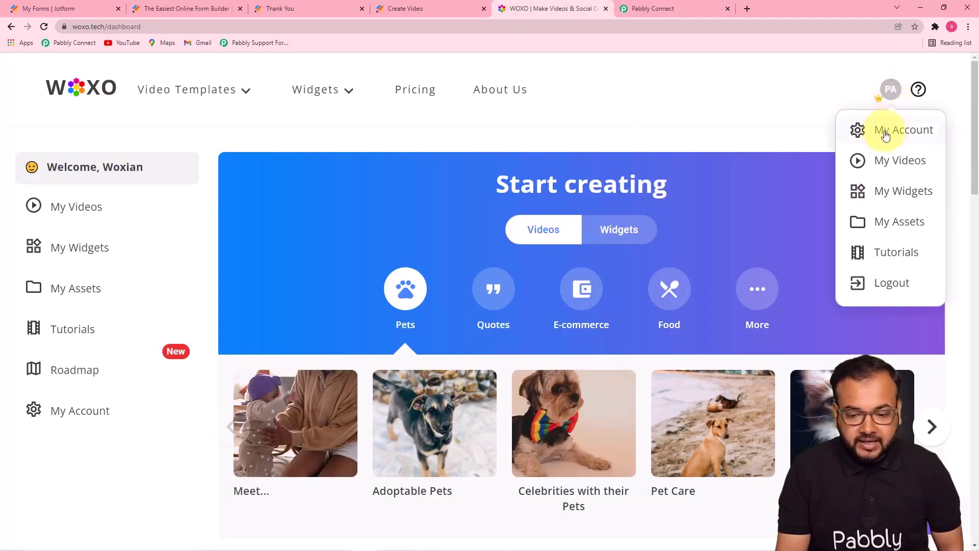
{"action": "left_click", "coordinate": [903, 131]}
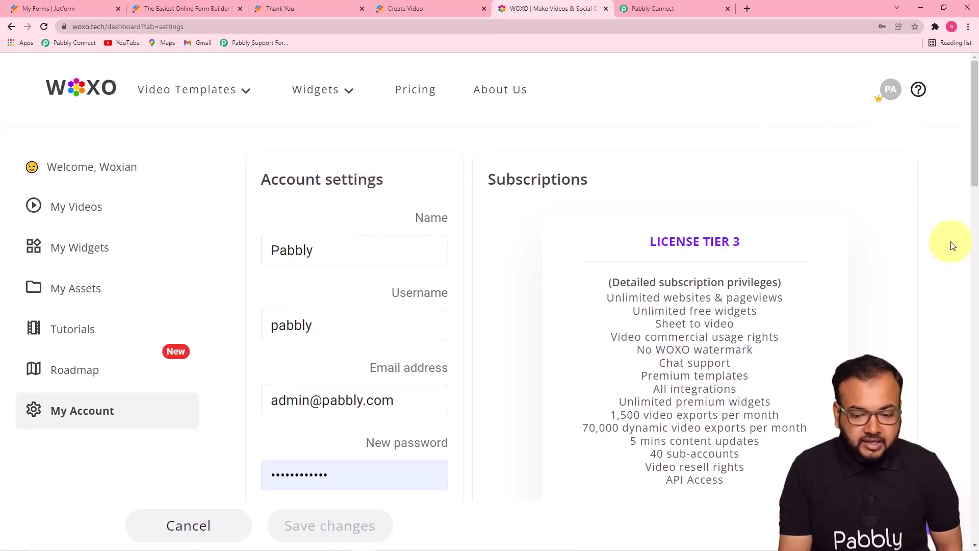
{"action": "left_click_drag", "start_coordinate": [975, 181], "coordinate": [974, 496]}
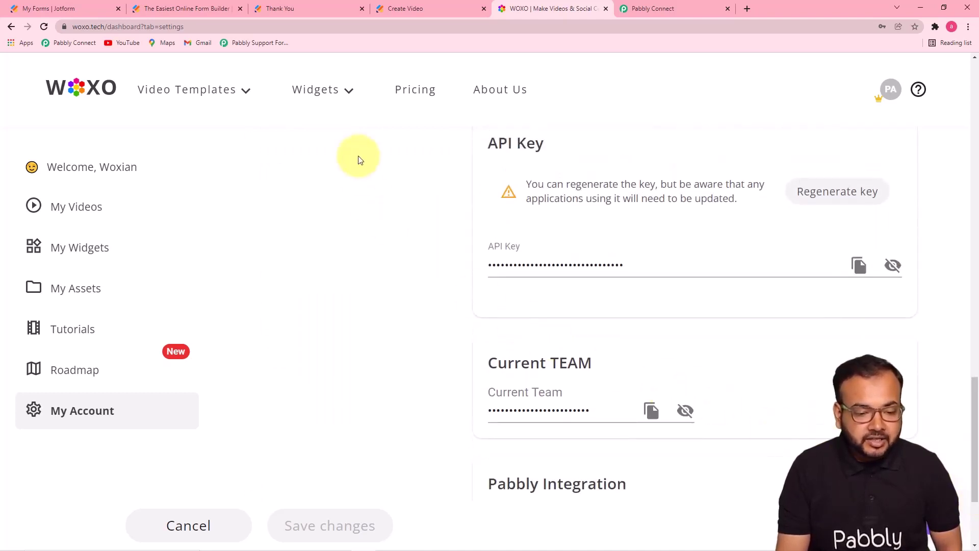
{"action": "left_click", "coordinate": [539, 271]}
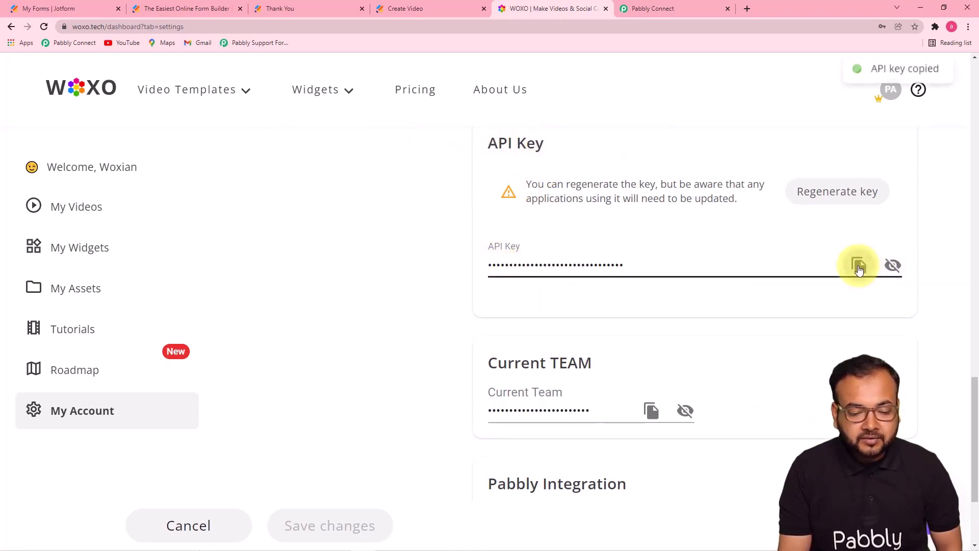
{"action": "left_click", "coordinate": [640, 8]}
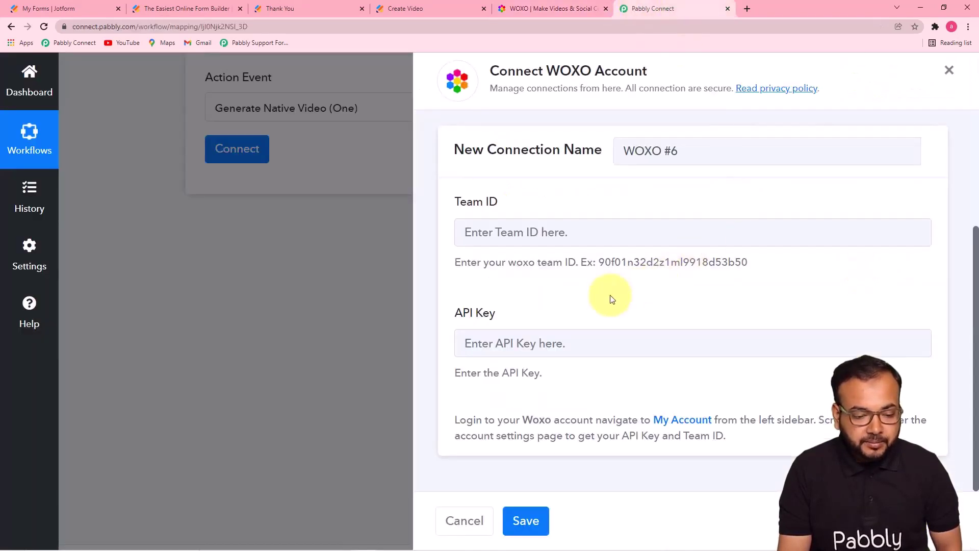
{"action": "right_click", "coordinate": [563, 338]}
{"action": "left_click", "coordinate": [592, 422]}
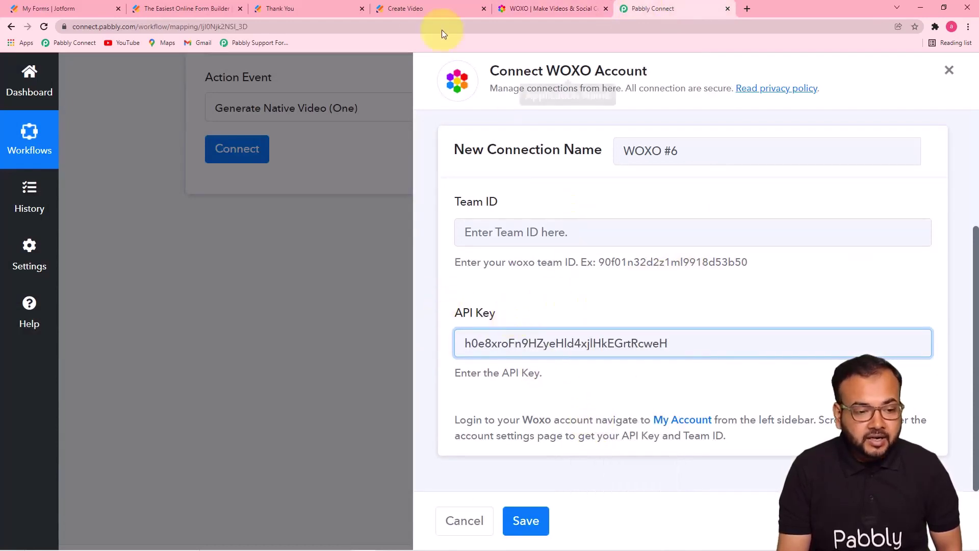
Step: Paste WOXO's current team ID into the Team ID field and save the connection
{"action": "left_click", "coordinate": [529, 8]}
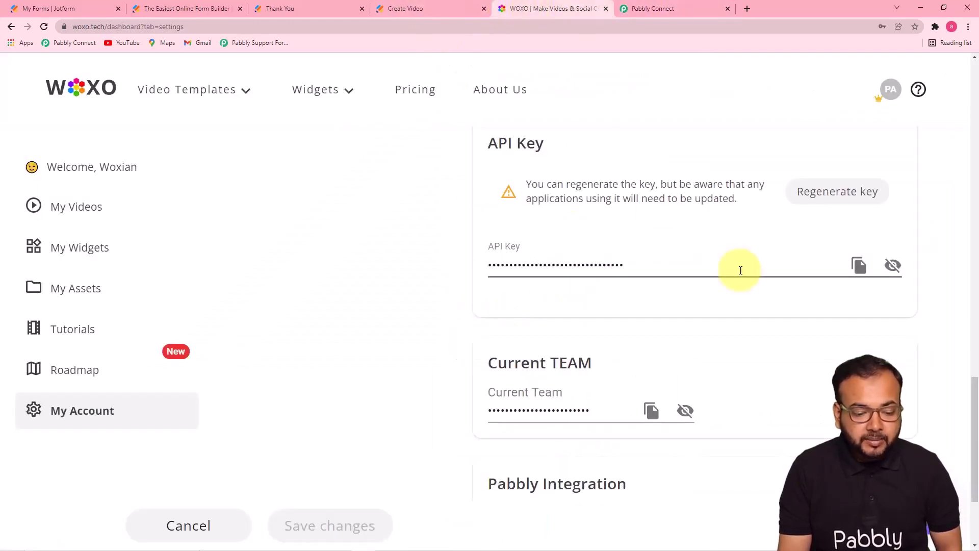
{"action": "left_click", "coordinate": [651, 413]}
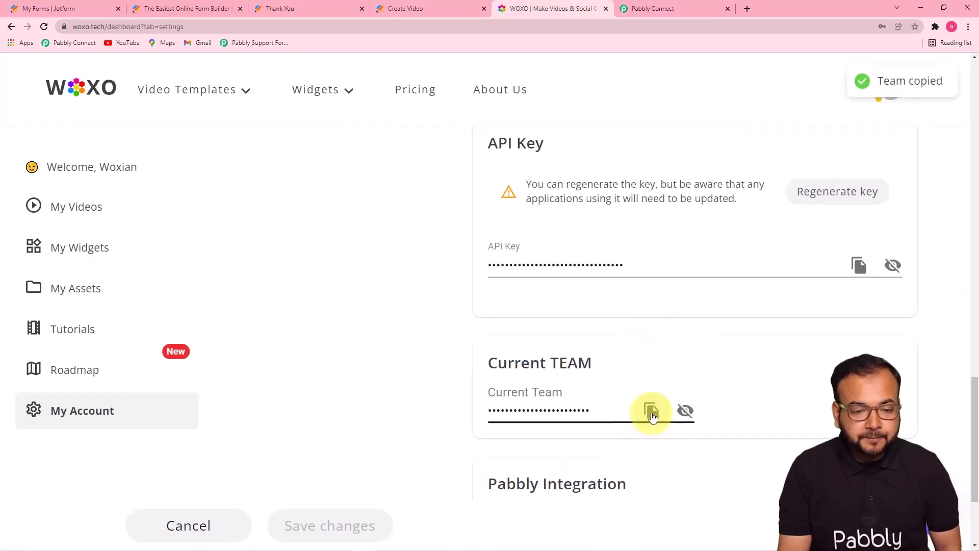
{"action": "left_click", "coordinate": [647, 9]}
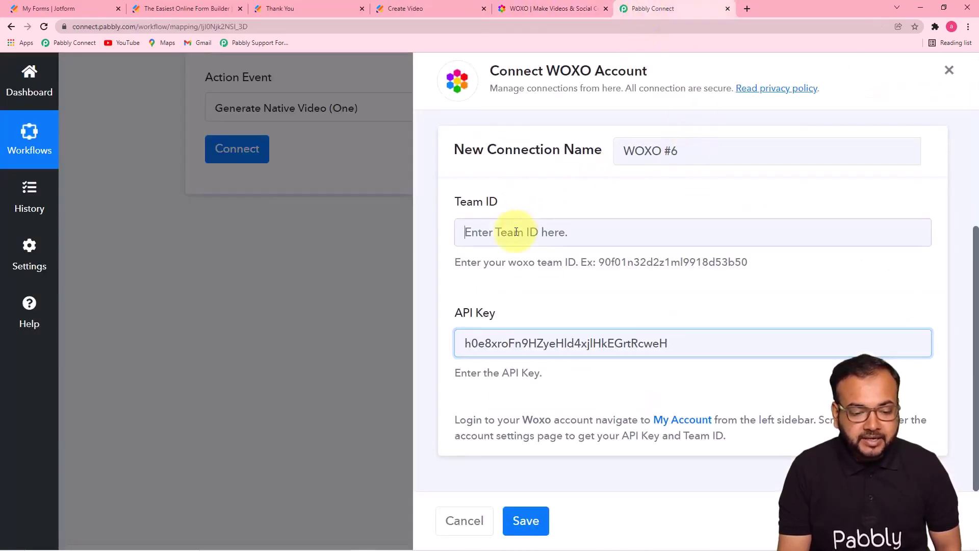
{"action": "right_click", "coordinate": [517, 233]}
{"action": "left_click", "coordinate": [545, 310]}
{"action": "left_click", "coordinate": [516, 292]}
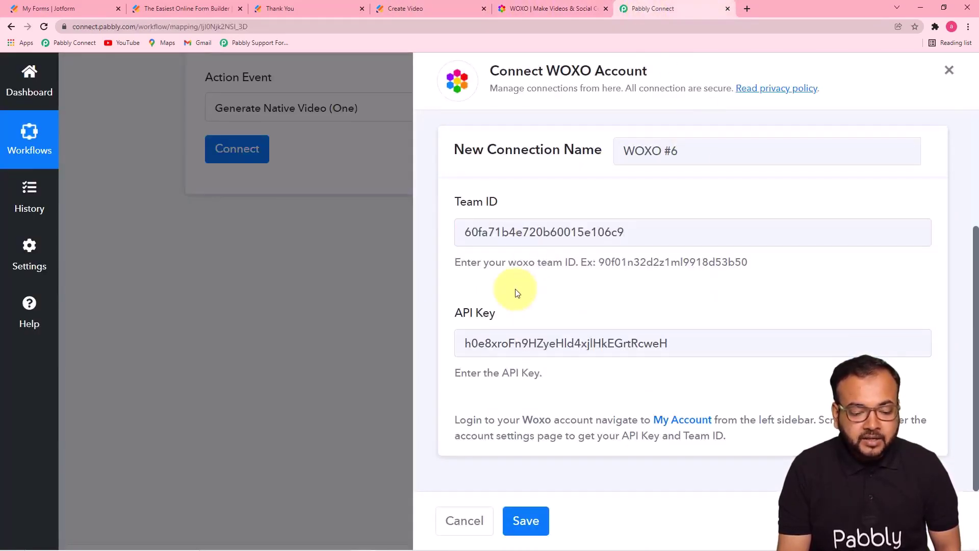
{"action": "left_click", "coordinate": [527, 520]}
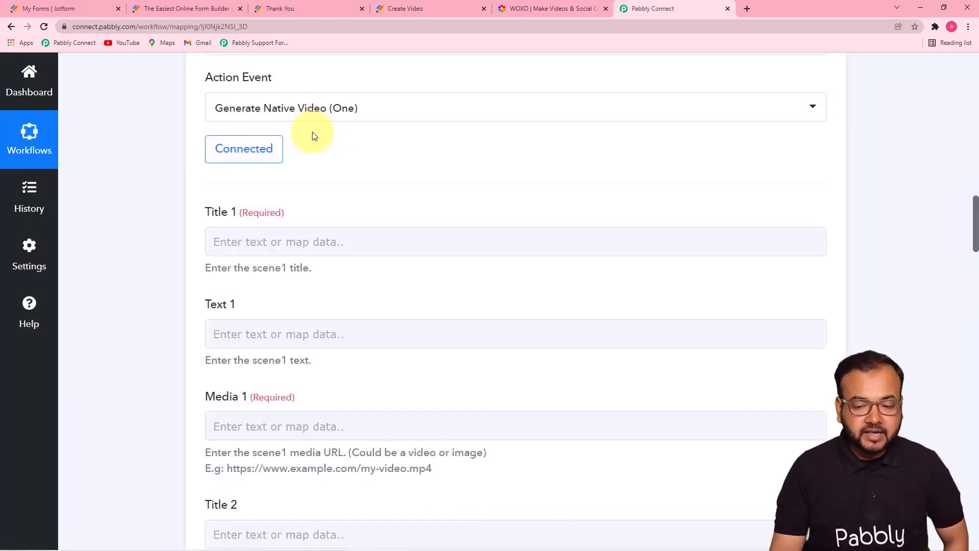
Step: Map Jotform's Sunrise title answer into WOXO's Title 1 field
{"action": "mouse_move", "coordinate": [976, 209]}
{"action": "left_mouse_down"}
{"action": "mouse_move", "coordinate": [976, 163]}
{"action": "mouse_move", "coordinate": [976, 224]}
{"action": "left_mouse_up"}
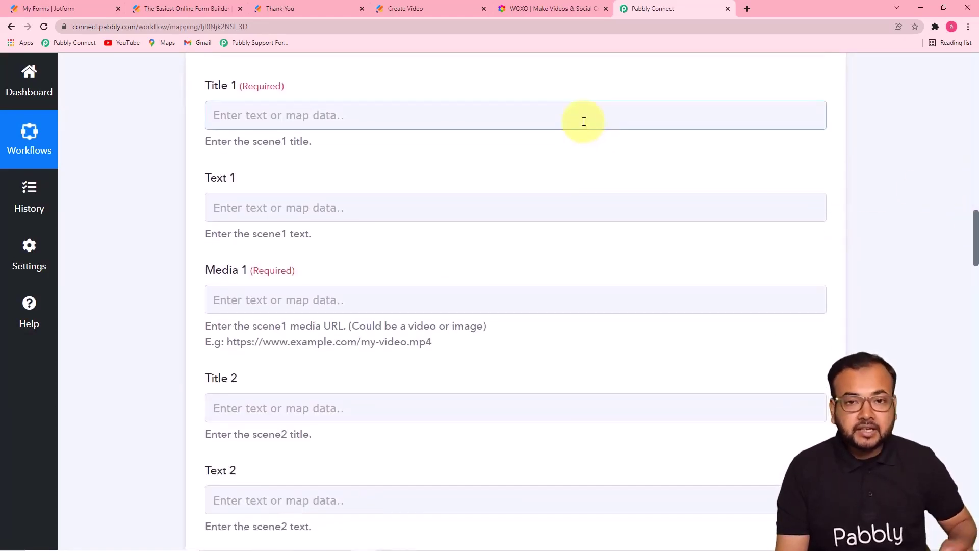
{"action": "left_click", "coordinate": [580, 214]}
{"action": "left_click", "coordinate": [842, 247]}
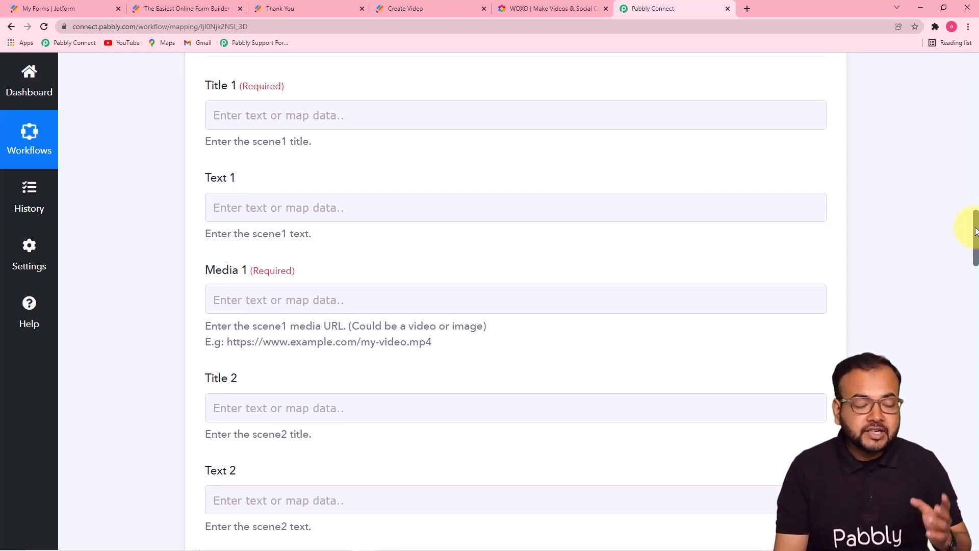
{"action": "left_click_drag", "start_coordinate": [975, 231], "coordinate": [974, 141]}
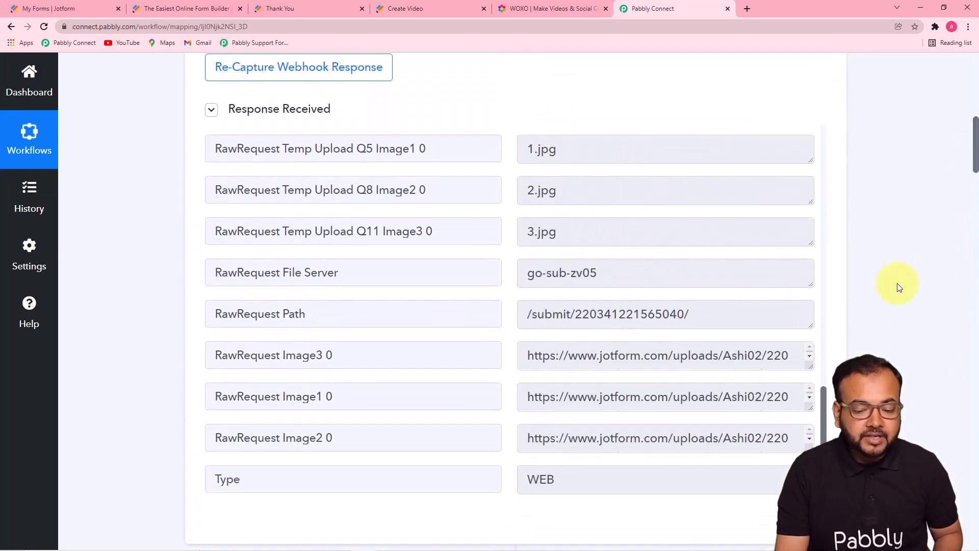
{"action": "left_click_drag", "start_coordinate": [825, 393], "coordinate": [845, 222]}
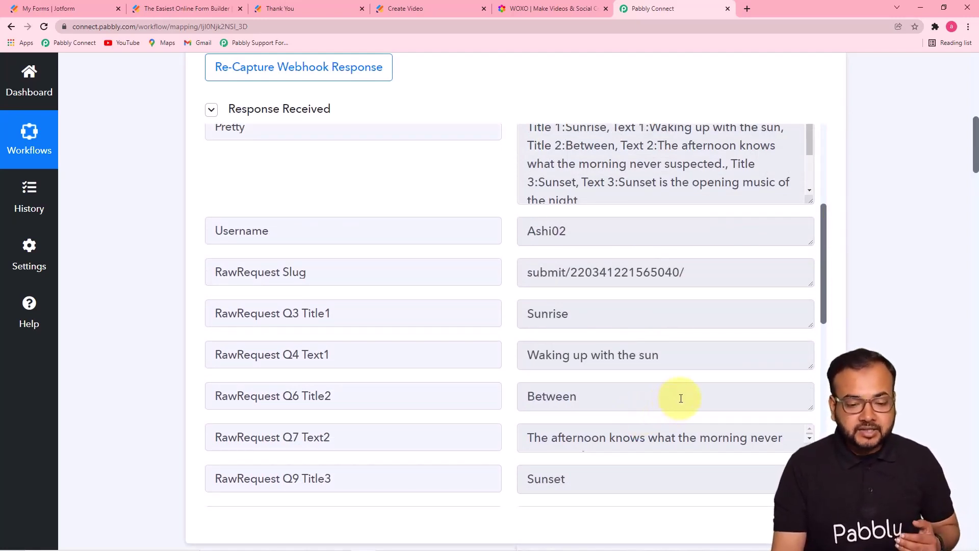
{"action": "left_click_drag", "start_coordinate": [975, 149], "coordinate": [974, 240]}
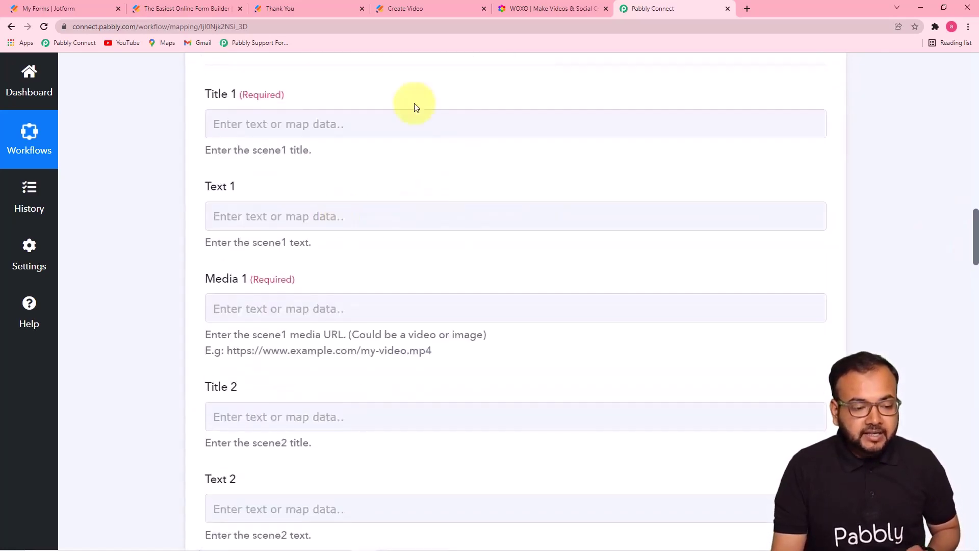
{"action": "left_click", "coordinate": [433, 127]}
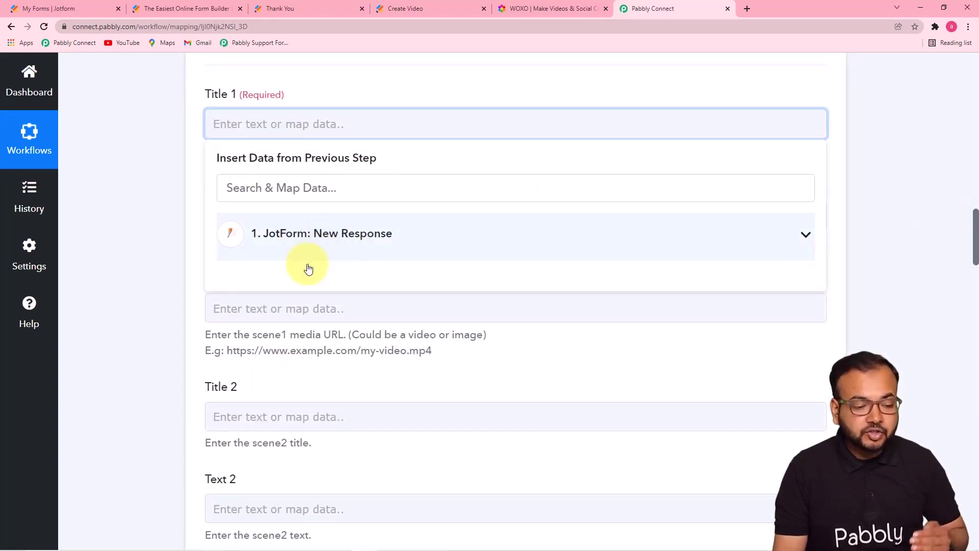
{"action": "left_click", "coordinate": [403, 245]}
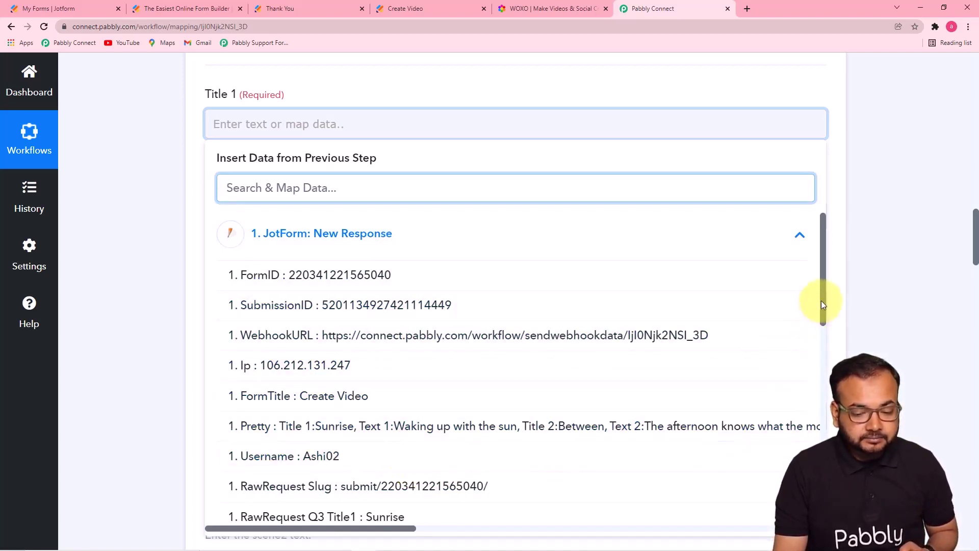
{"action": "left_click_drag", "start_coordinate": [821, 300], "coordinate": [819, 382]}
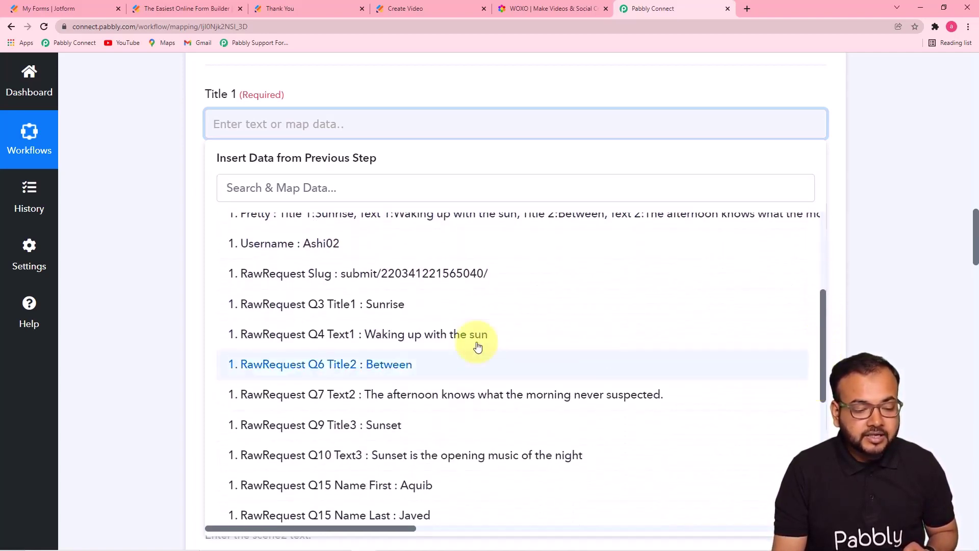
{"action": "left_click", "coordinate": [403, 305]}
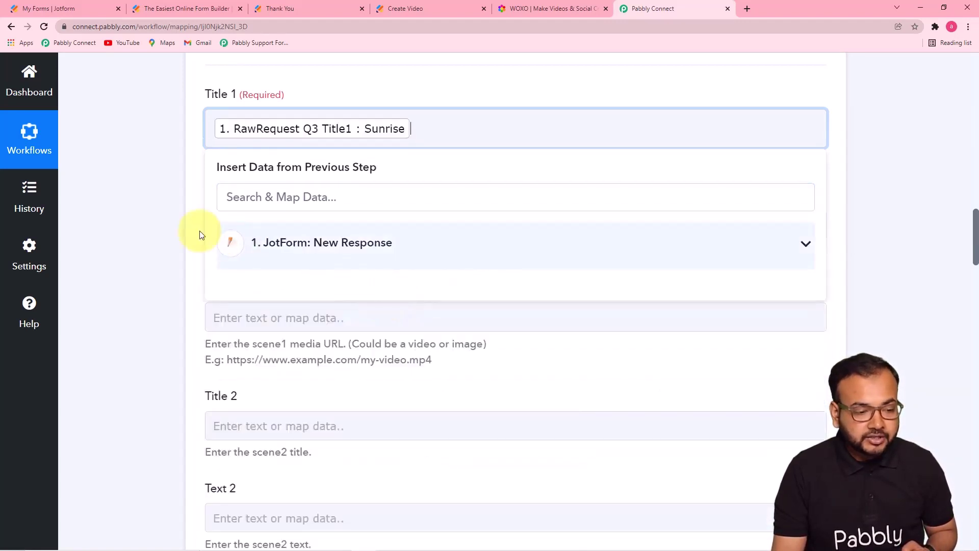
{"action": "left_click", "coordinate": [153, 219]}
Step: Map the Q4 Text1 answer into the Text 1 field
{"action": "scroll", "coordinate": [347, 231], "scroll_direction": "down", "scroll_amount": 2}
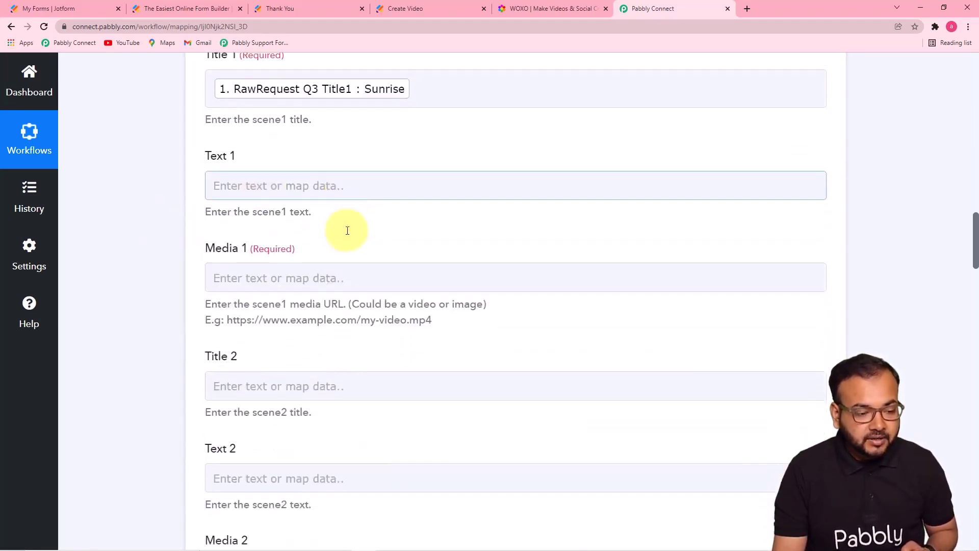
{"action": "left_click", "coordinate": [398, 124]}
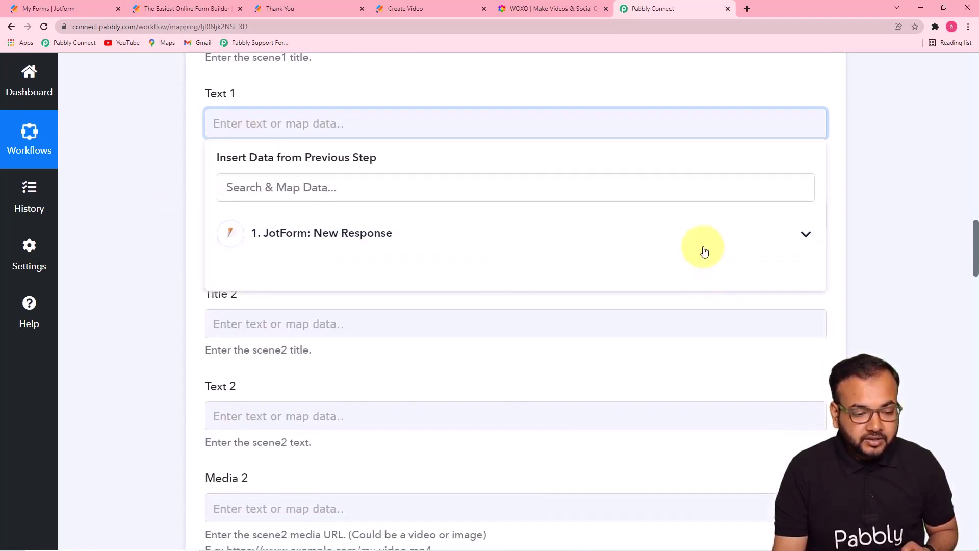
{"action": "left_click", "coordinate": [384, 240]}
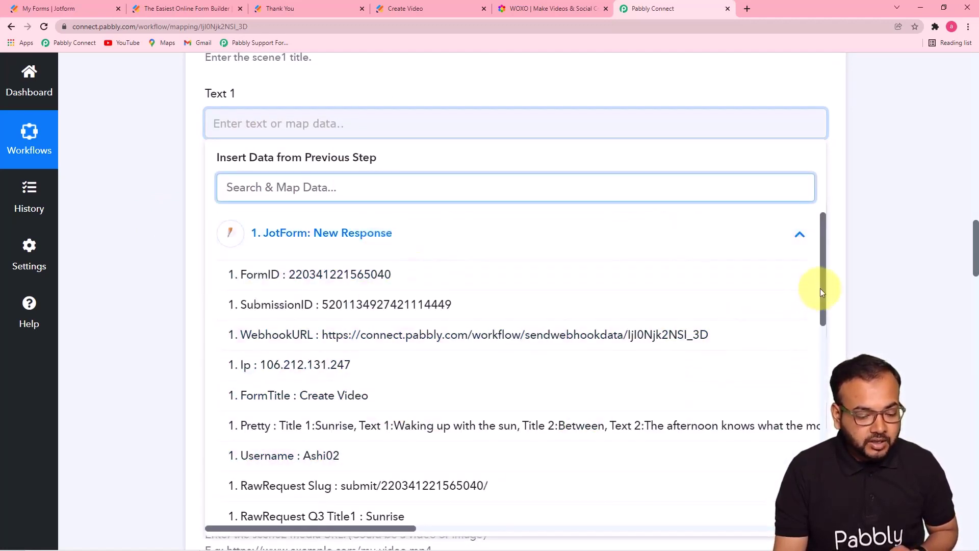
{"action": "scroll", "coordinate": [821, 306], "scroll_direction": "down", "scroll_amount": 3}
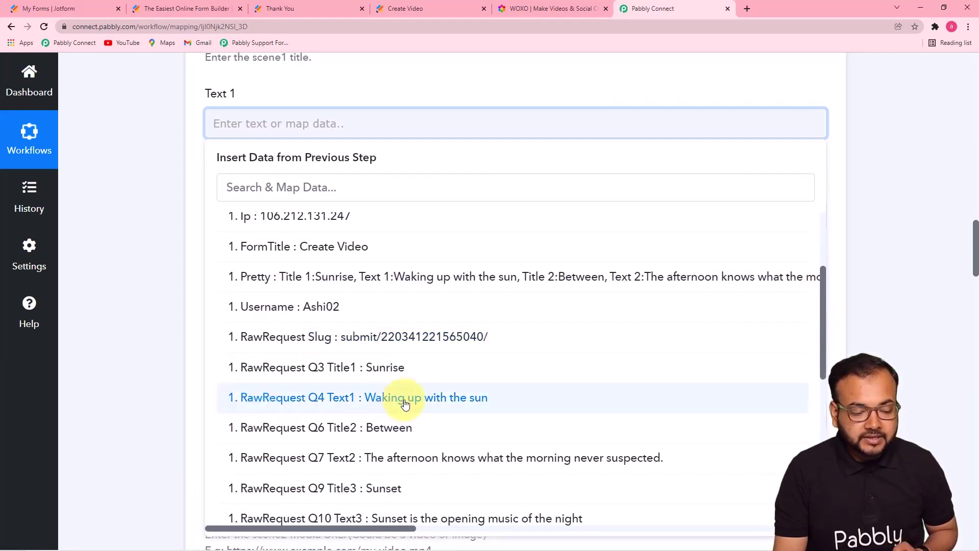
{"action": "left_click", "coordinate": [406, 403]}
{"action": "left_click", "coordinate": [179, 322]}
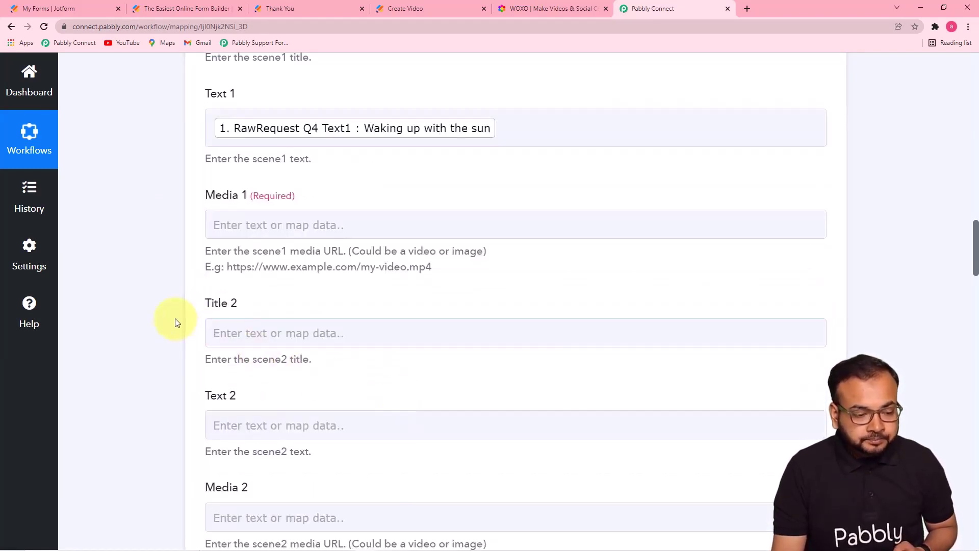
Step: Map the Image1 upload URL into Media 1, replacing the wrongly mapped file name
{"action": "left_click", "coordinate": [423, 223]}
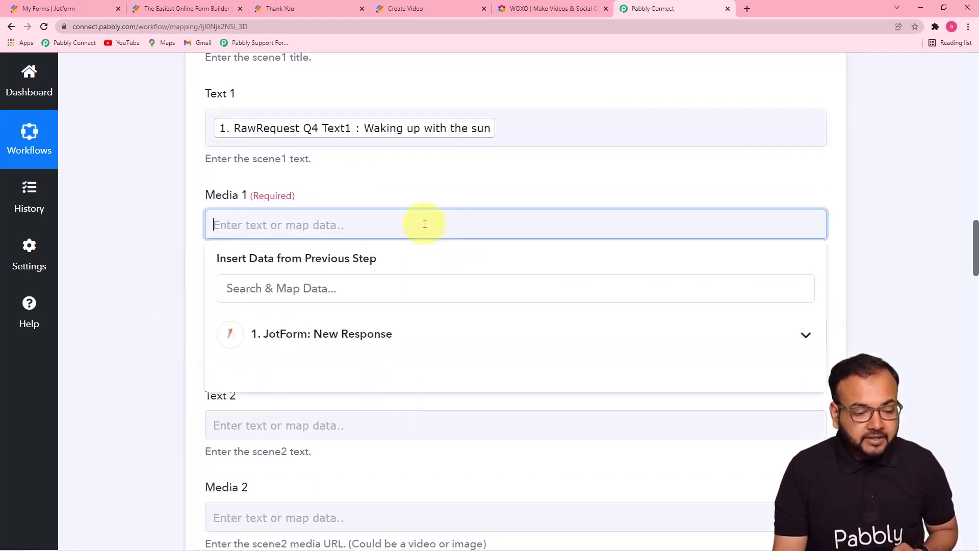
{"action": "left_click", "coordinate": [465, 331]}
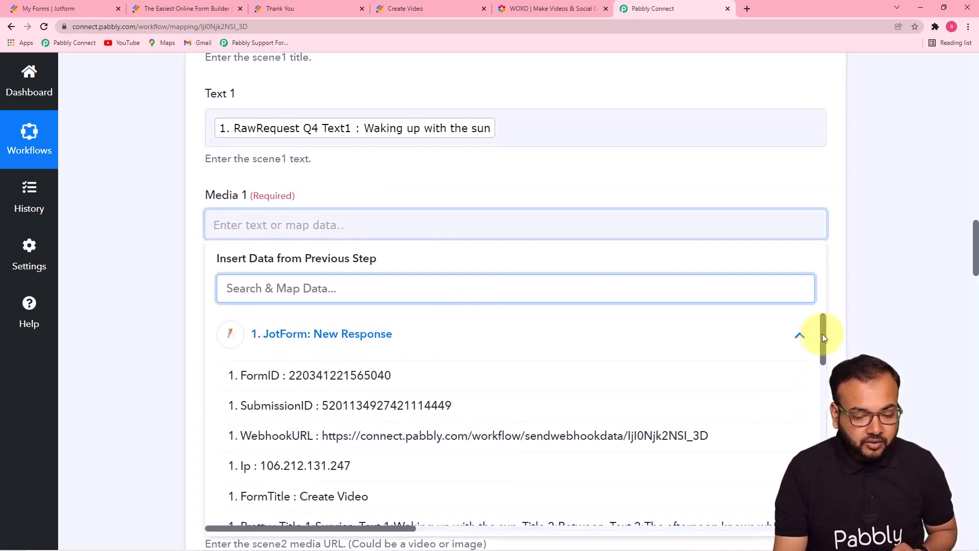
{"action": "left_click_drag", "start_coordinate": [822, 333], "coordinate": [821, 455]}
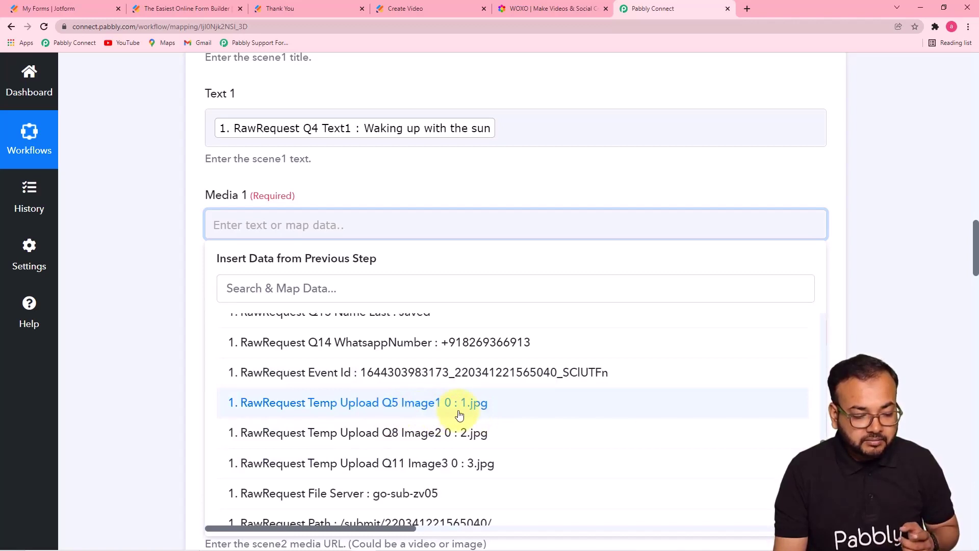
{"action": "left_click", "coordinate": [459, 414]}
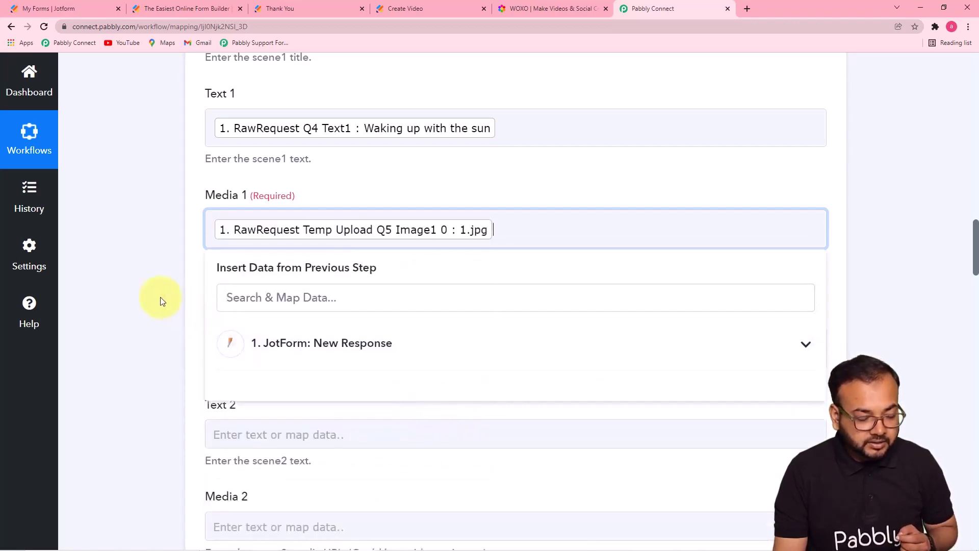
{"action": "key", "text": "BackSpace"}
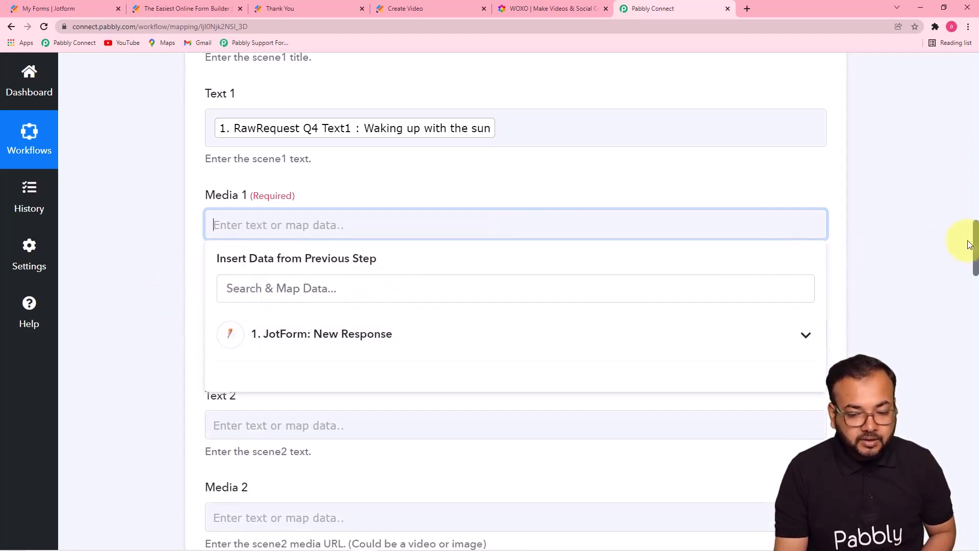
{"action": "scroll", "coordinate": [968, 244], "scroll_direction": "down", "scroll_amount": 5}
{"action": "left_click", "coordinate": [631, 128]}
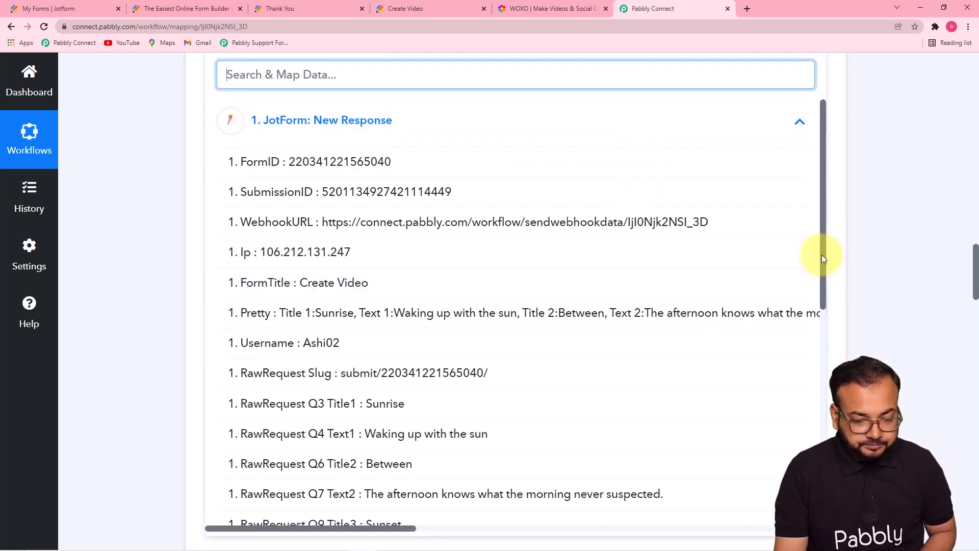
{"action": "left_click_drag", "start_coordinate": [821, 255], "coordinate": [812, 477]}
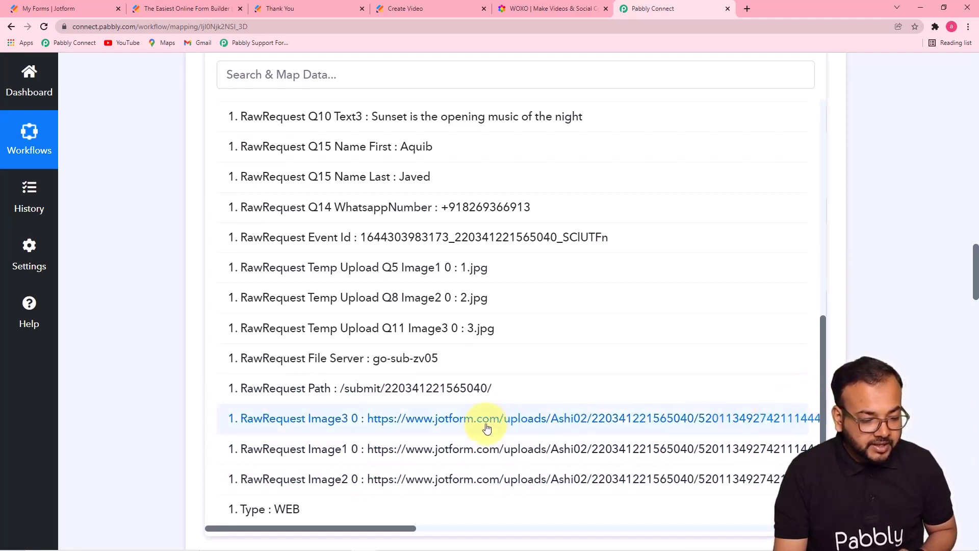
{"action": "left_click", "coordinate": [437, 453]}
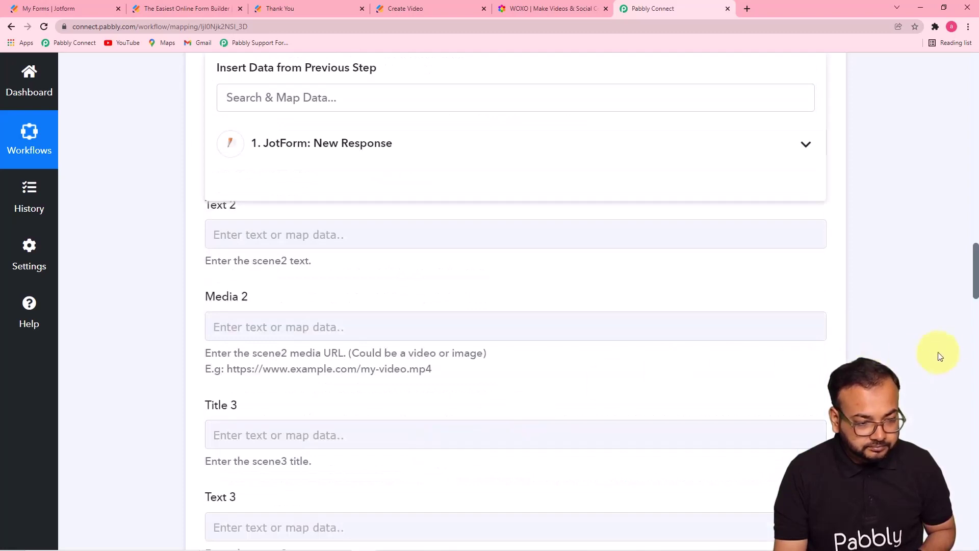
{"action": "left_click", "coordinate": [944, 353]}
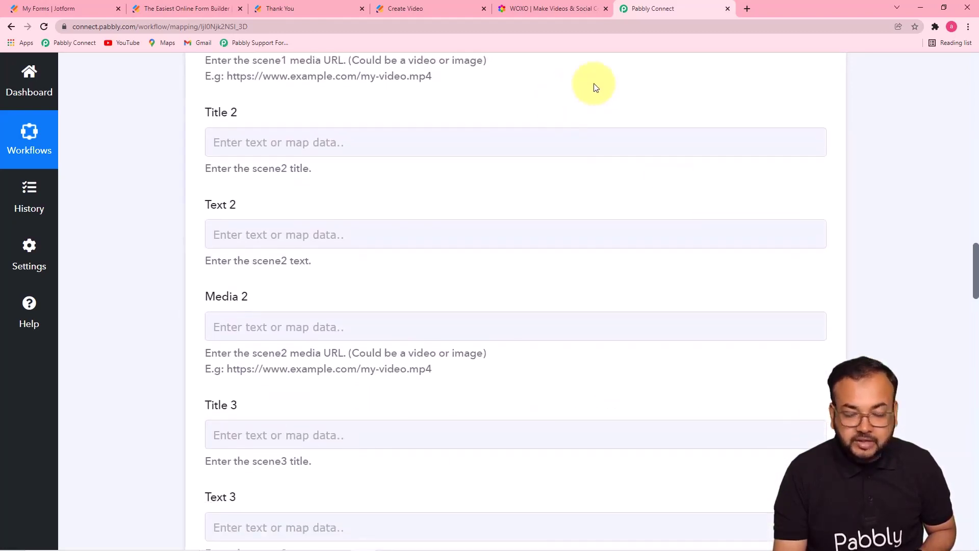
{"action": "scroll", "coordinate": [702, 129], "scroll_direction": "up", "scroll_amount": 3}
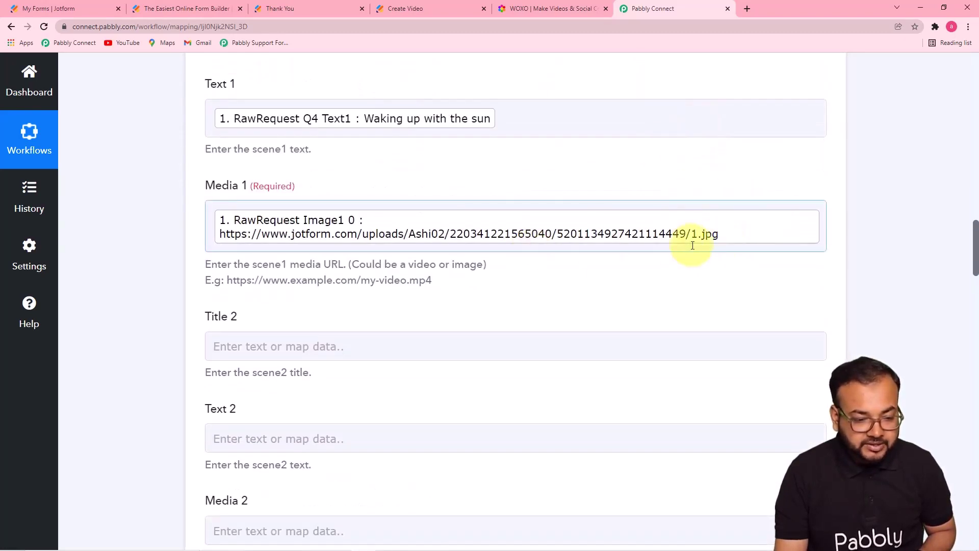
{"action": "scroll", "coordinate": [613, 270], "scroll_direction": "down", "scroll_amount": 1}
{"action": "scroll", "coordinate": [612, 267], "scroll_direction": "down", "scroll_amount": 3}
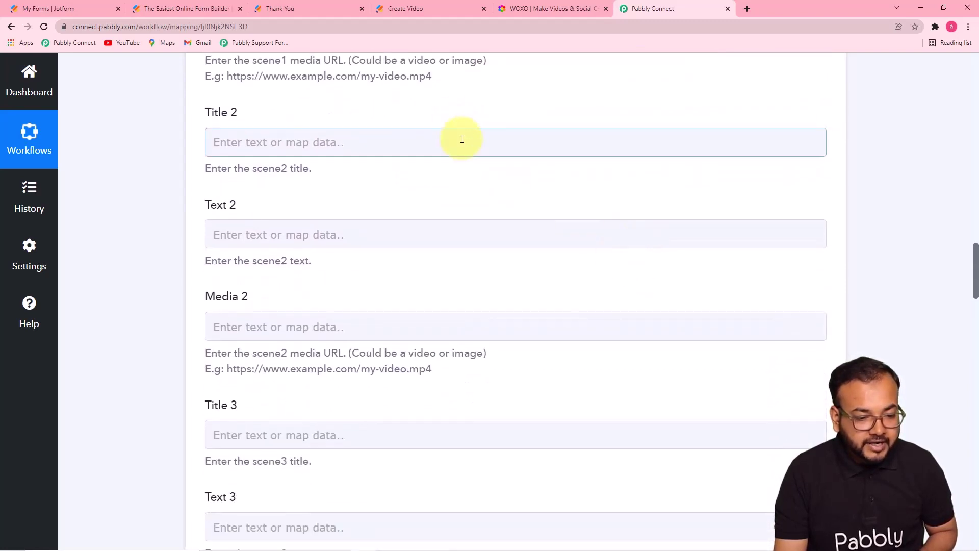
Step: Map the Title2 answer 'Between' into the Title 2 field
{"action": "left_click", "coordinate": [460, 142]}
{"action": "left_click", "coordinate": [405, 252]}
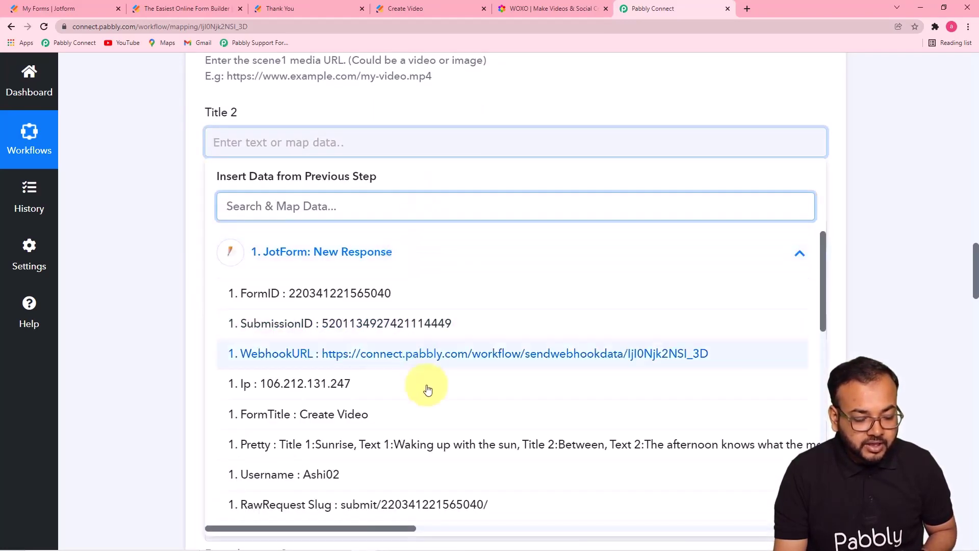
{"action": "left_click_drag", "start_coordinate": [824, 319], "coordinate": [823, 414]}
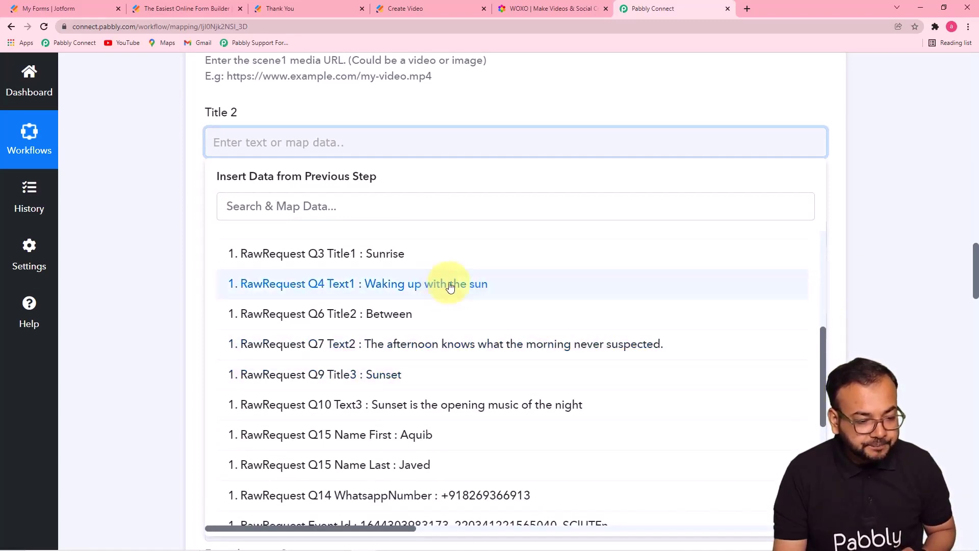
{"action": "left_click", "coordinate": [397, 324]}
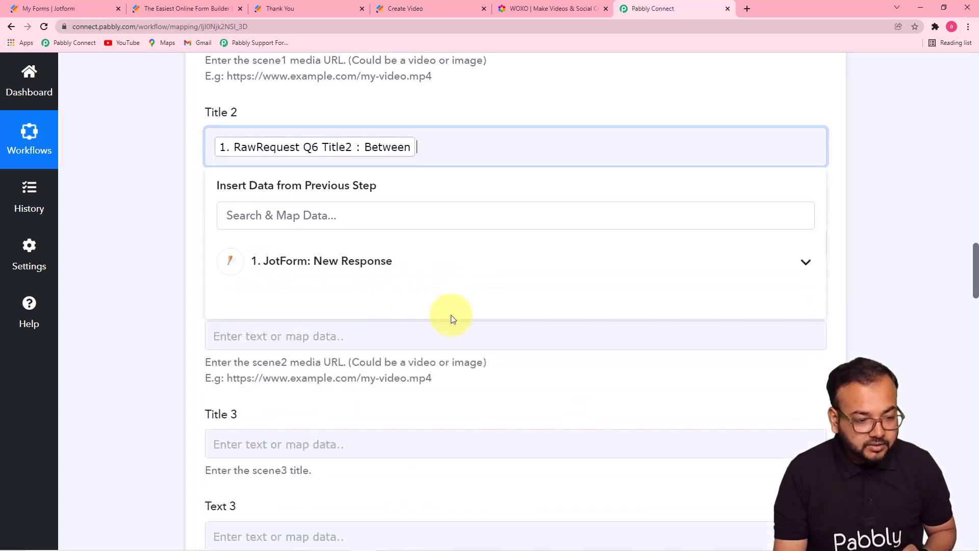
{"action": "left_click", "coordinate": [141, 216]}
{"action": "scroll", "coordinate": [640, 289], "scroll_direction": "down", "scroll_amount": 2}
Step: Insert the matching Jotform text answer into the Text 2 field
{"action": "left_click", "coordinate": [526, 146]}
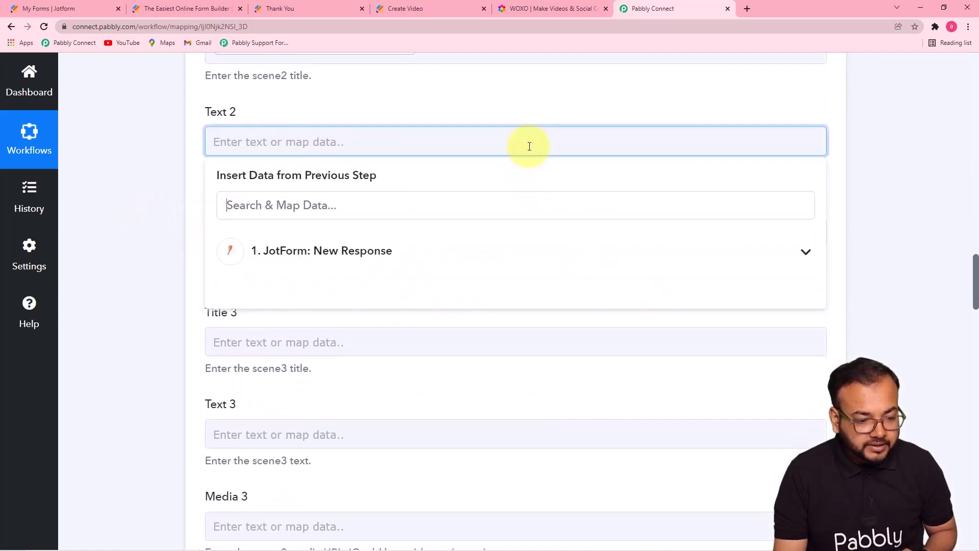
{"action": "scroll", "coordinate": [339, 475], "scroll_direction": "down", "scroll_amount": 2}
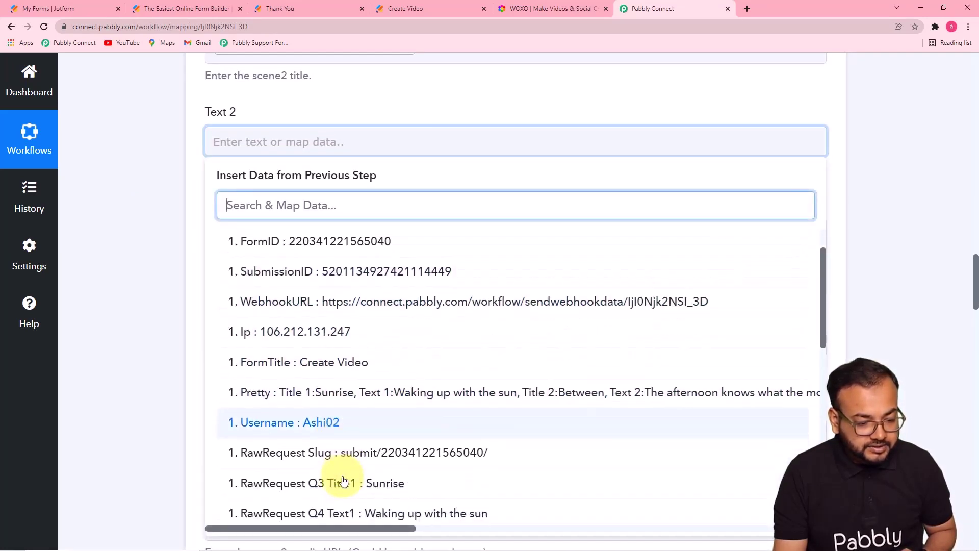
{"action": "scroll", "coordinate": [347, 477], "scroll_direction": "up", "scroll_amount": 2}
{"action": "scroll", "coordinate": [350, 477], "scroll_direction": "down", "scroll_amount": 2}
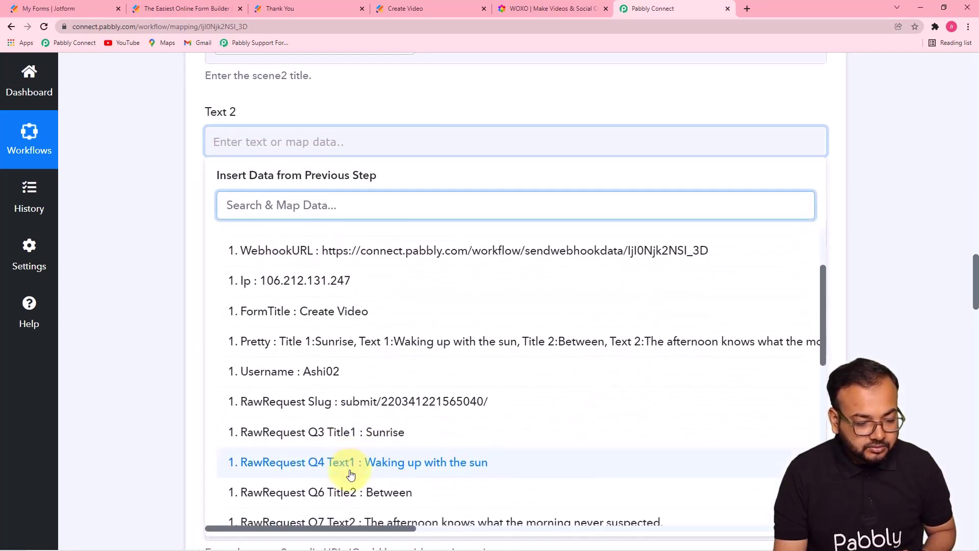
{"action": "left_click", "coordinate": [351, 492]}
{"action": "left_click", "coordinate": [152, 321]}
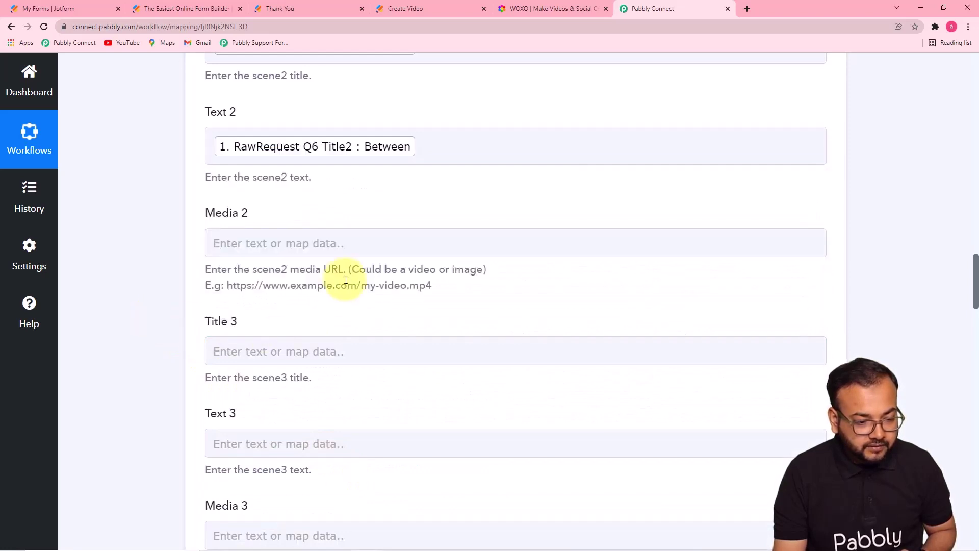
Step: Map the Image2 upload URL into the Media 2 field
{"action": "left_click", "coordinate": [340, 250]}
{"action": "left_click", "coordinate": [801, 354]}
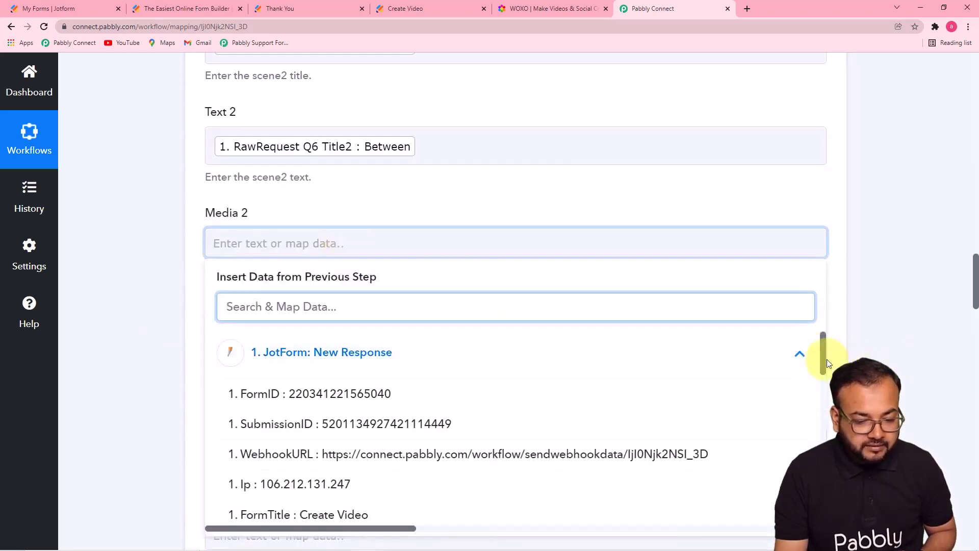
{"action": "scroll", "coordinate": [827, 359], "scroll_direction": "down", "scroll_amount": 15}
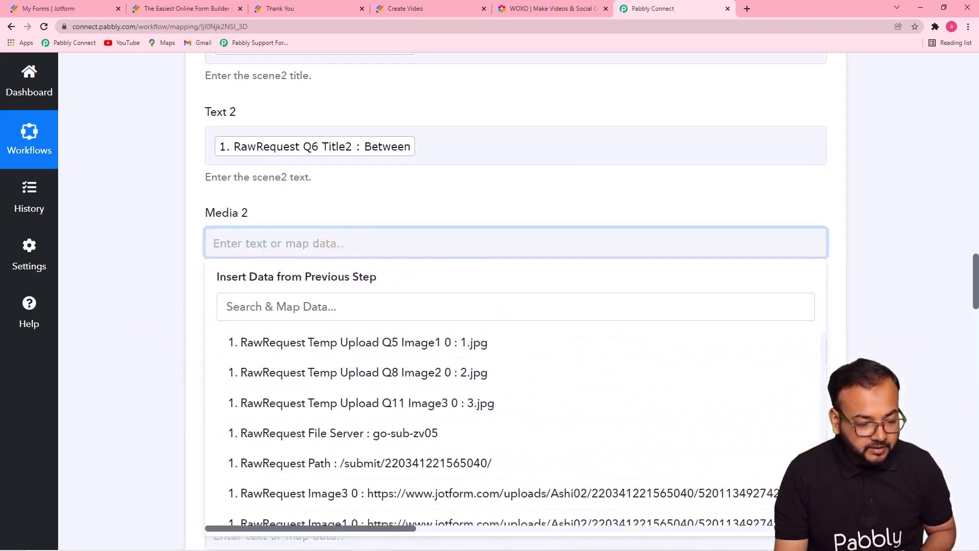
{"action": "scroll", "coordinate": [515, 429], "scroll_direction": "down", "scroll_amount": 1}
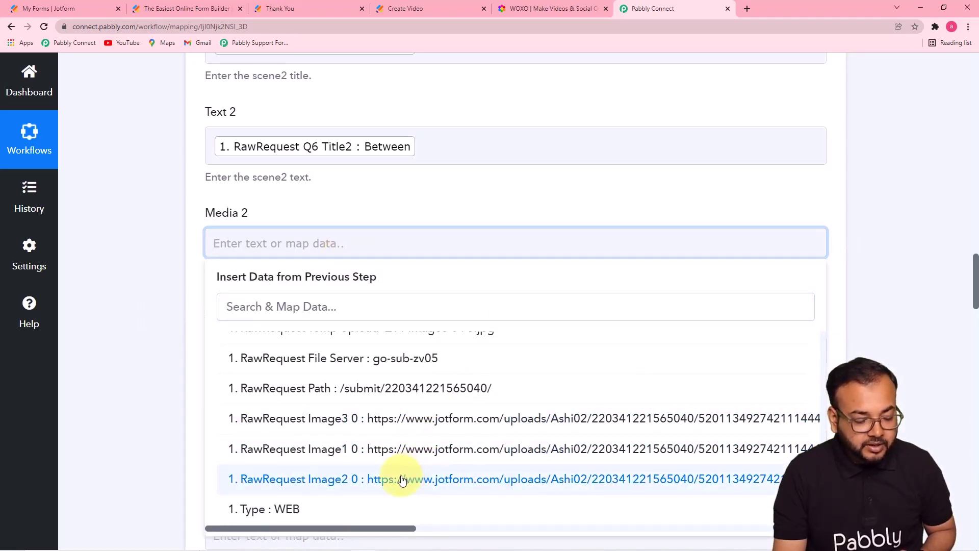
{"action": "left_click", "coordinate": [403, 480]}
{"action": "left_click", "coordinate": [157, 272]}
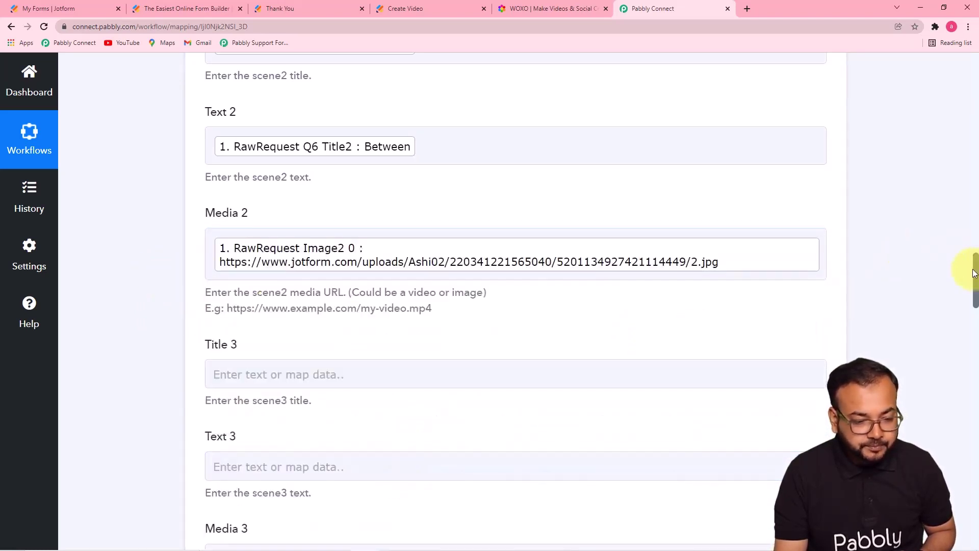
{"action": "left_click_drag", "start_coordinate": [972, 273], "coordinate": [974, 305]}
{"action": "left_click", "coordinate": [917, 283]}
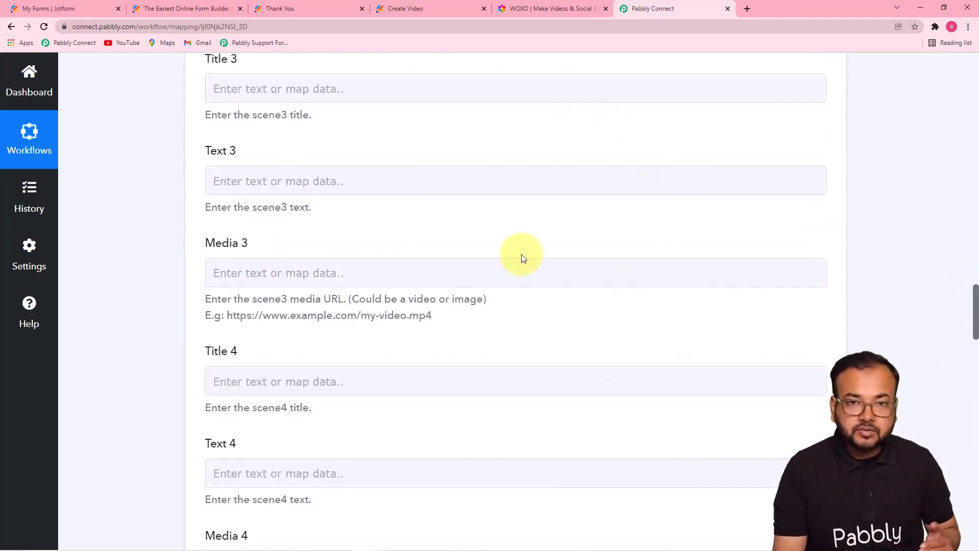
{"action": "scroll", "coordinate": [522, 257], "scroll_direction": "down", "scroll_amount": 2}
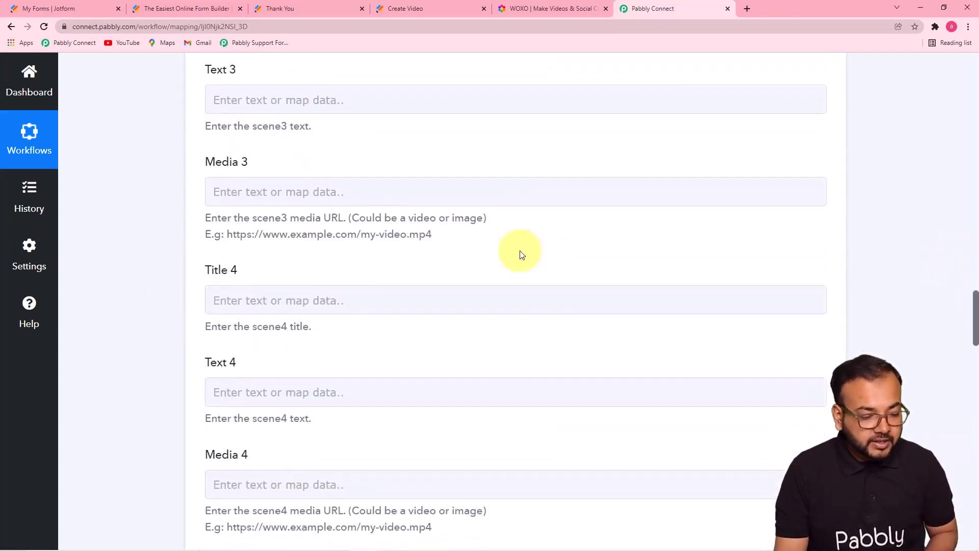
{"action": "scroll", "coordinate": [520, 251], "scroll_direction": "down", "scroll_amount": 6}
{"action": "left_click_drag", "start_coordinate": [975, 344], "coordinate": [975, 292]}
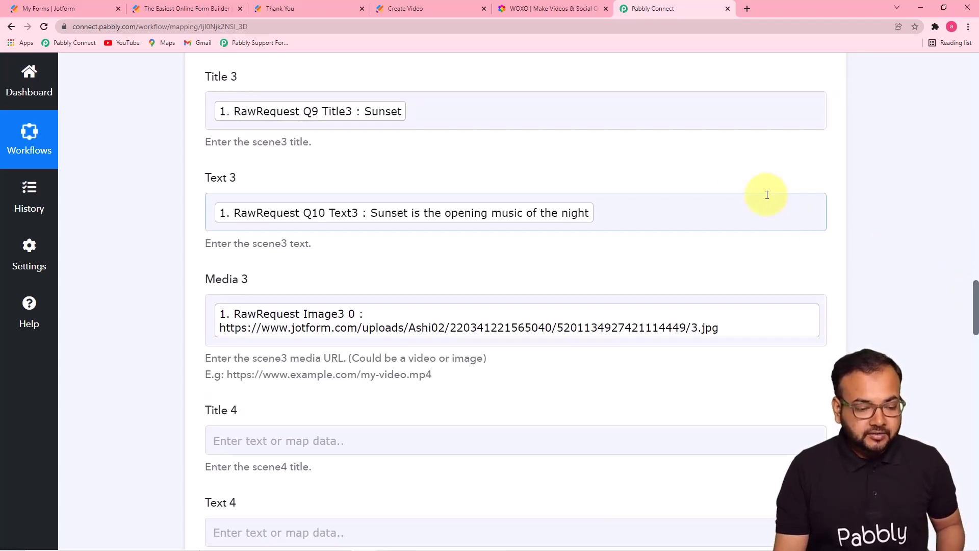
{"action": "left_click_drag", "start_coordinate": [975, 315], "coordinate": [962, 408]}
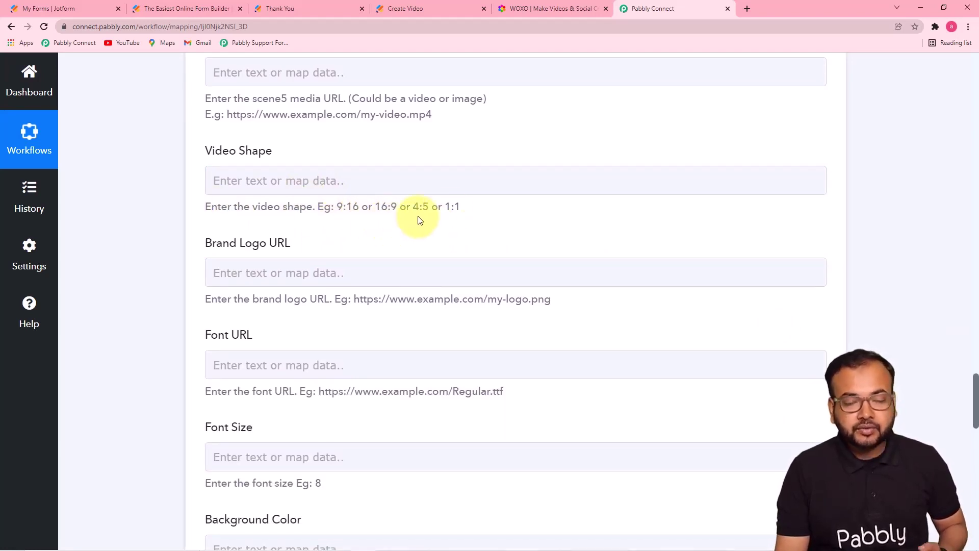
{"action": "scroll", "coordinate": [546, 201], "scroll_direction": "down", "scroll_amount": 1}
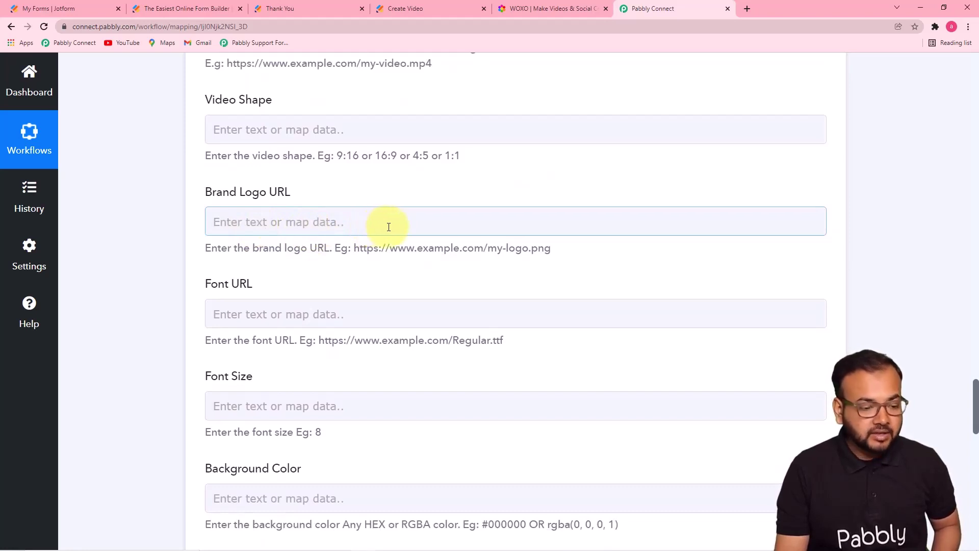
{"action": "scroll", "coordinate": [366, 261], "scroll_direction": "down", "scroll_amount": 1}
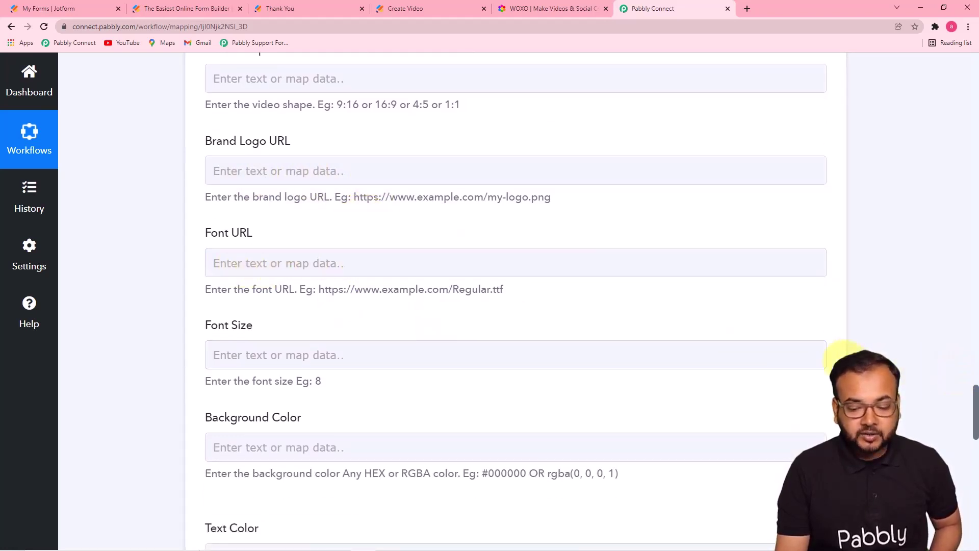
{"action": "left_click_drag", "start_coordinate": [968, 389], "coordinate": [972, 423]}
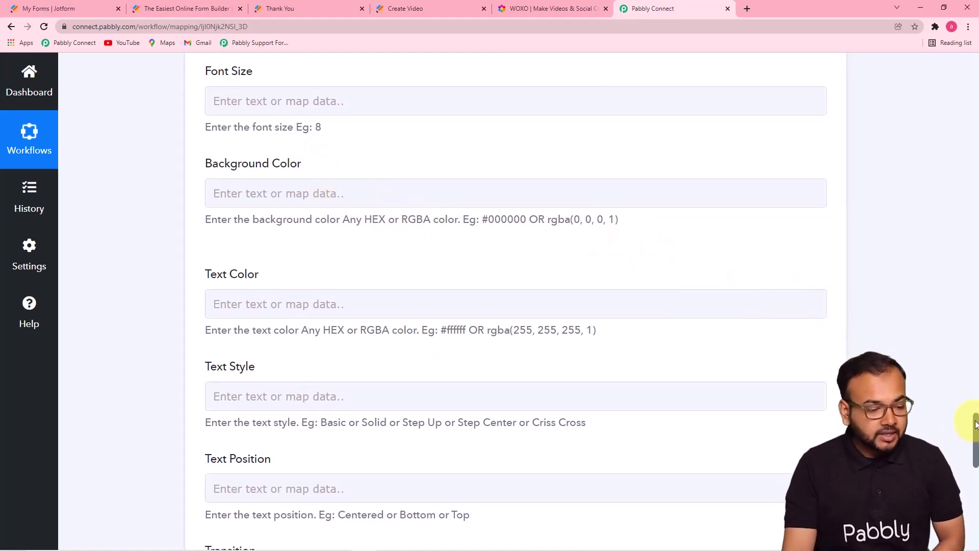
{"action": "left_click_drag", "start_coordinate": [970, 424], "coordinate": [972, 445]}
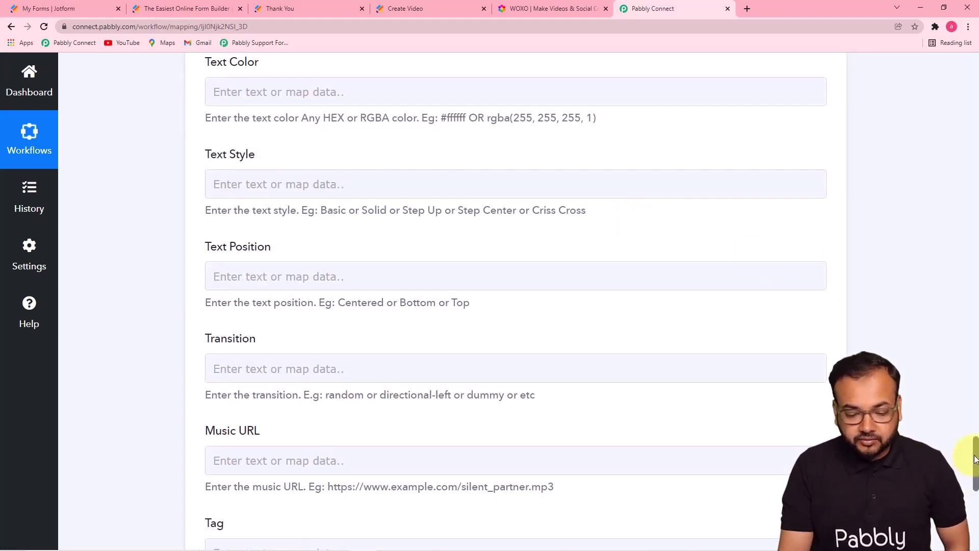
{"action": "scroll", "coordinate": [974, 459], "scroll_direction": "down", "scroll_amount": 3}
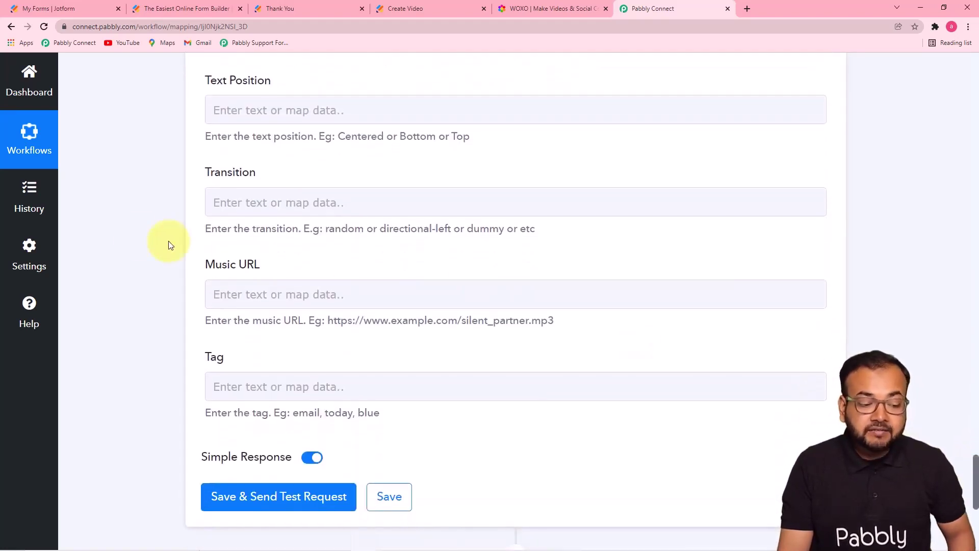
{"action": "left_click", "coordinate": [219, 292]}
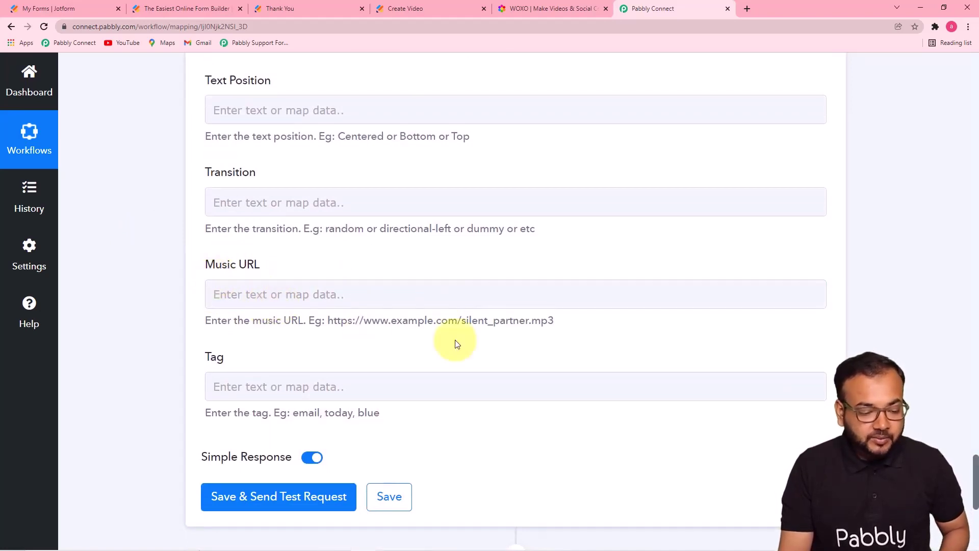
{"action": "scroll", "coordinate": [454, 343], "scroll_direction": "down", "scroll_amount": 1}
{"action": "left_click", "coordinate": [241, 327]}
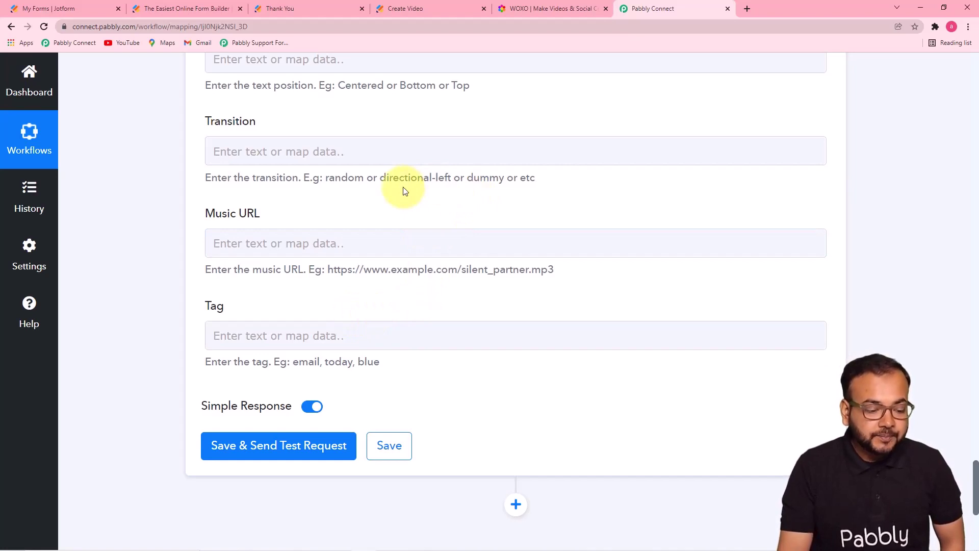
Step: Save and test the WOXO step, receiving a pending Sunrise video job with status and watch links
{"action": "left_click", "coordinate": [258, 446]}
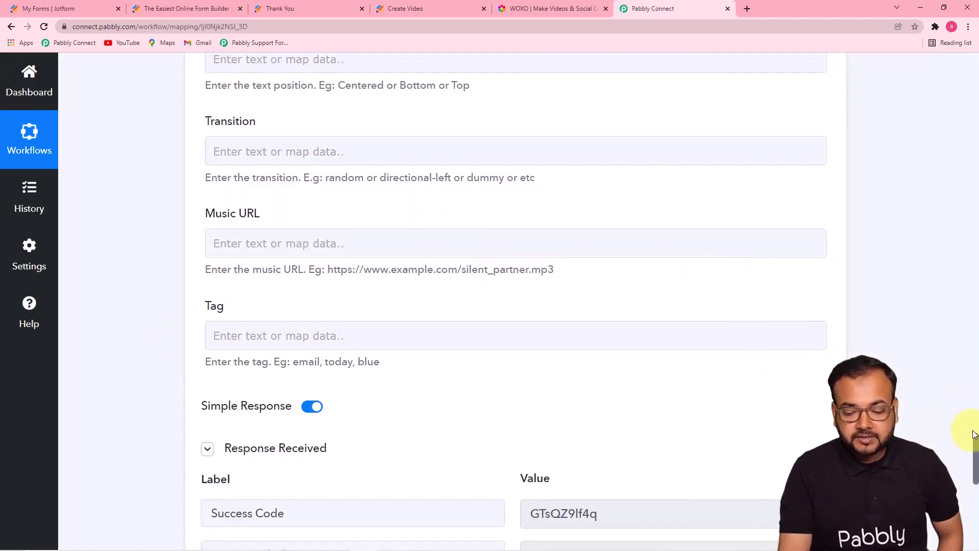
{"action": "left_click_drag", "start_coordinate": [975, 444], "coordinate": [975, 483]}
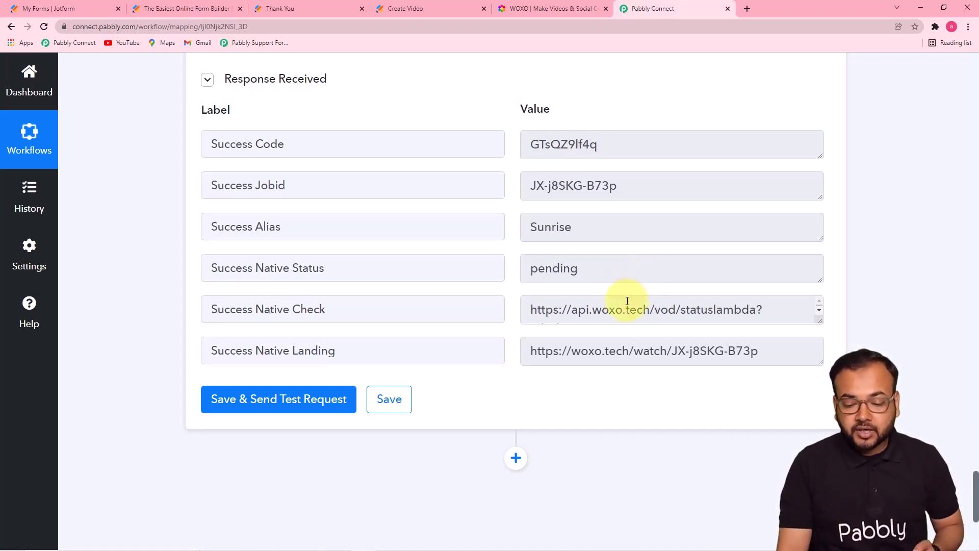
{"action": "scroll", "coordinate": [627, 301], "scroll_direction": "down", "scroll_amount": 2}
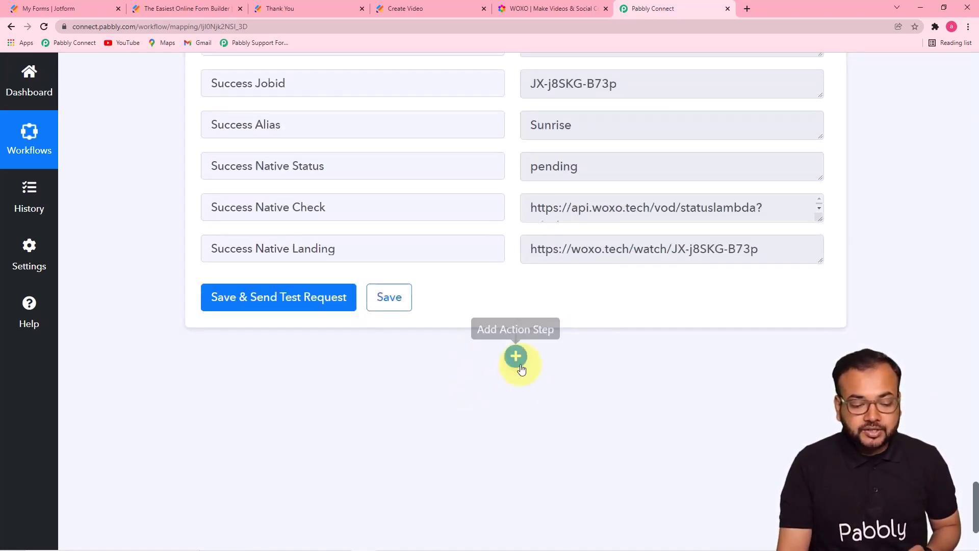
Step: Insert a new empty action step below the WOXO video step
{"action": "left_click", "coordinate": [516, 356]}
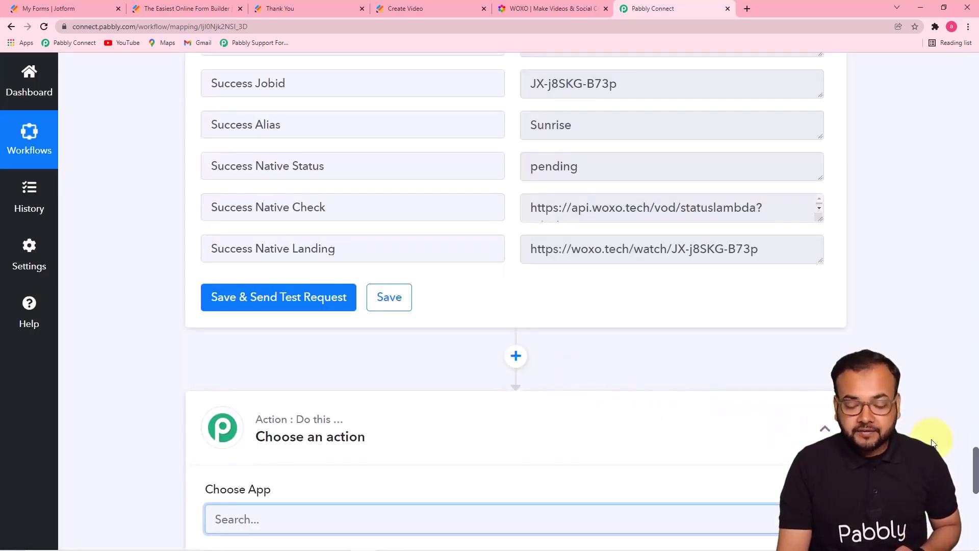
{"action": "scroll", "coordinate": [975, 455], "scroll_direction": "down", "scroll_amount": 6}
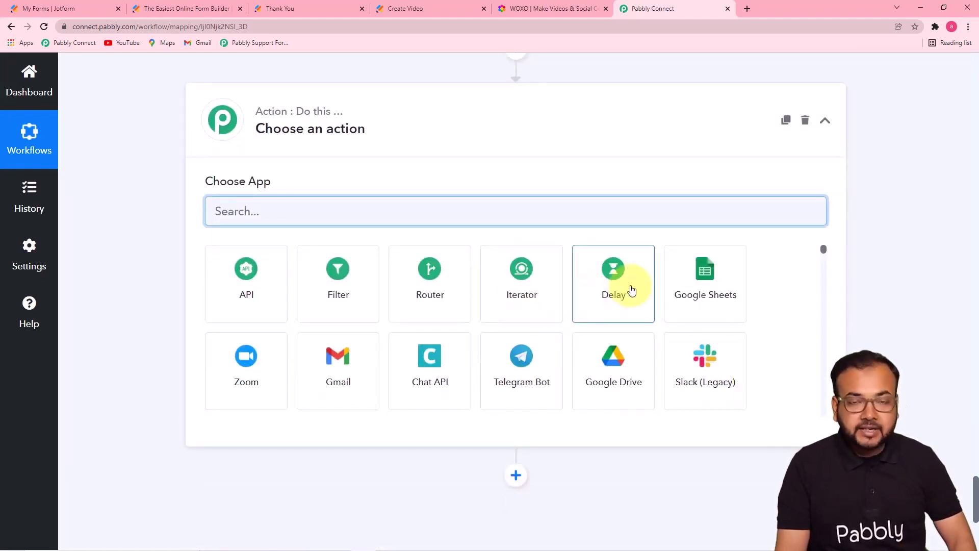
Step: Make the new step a Delay by Pabbly action: Delay For, unit Minutes, value 5
{"action": "left_click", "coordinate": [618, 297]}
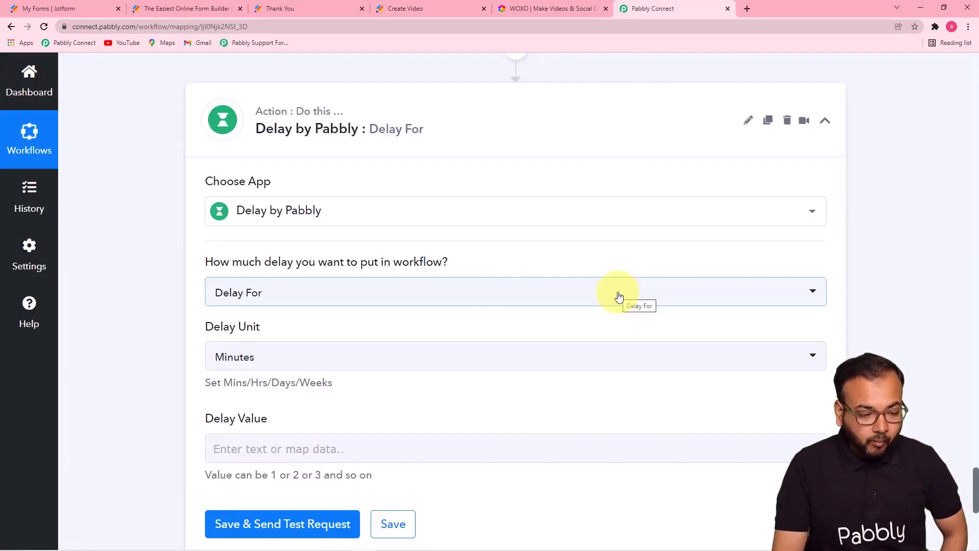
{"action": "scroll", "coordinate": [136, 262], "scroll_direction": "down", "scroll_amount": 5}
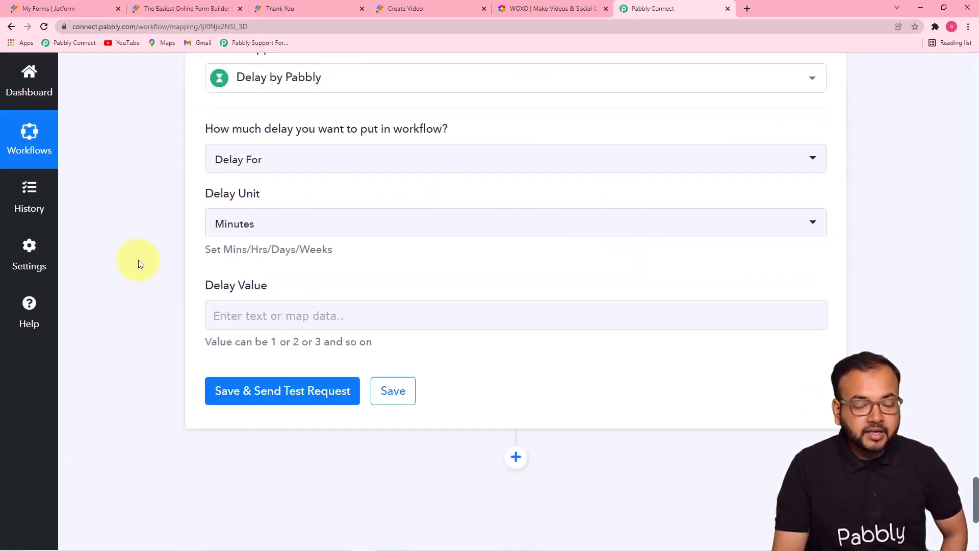
{"action": "scroll", "coordinate": [139, 261], "scroll_direction": "up", "scroll_amount": 4}
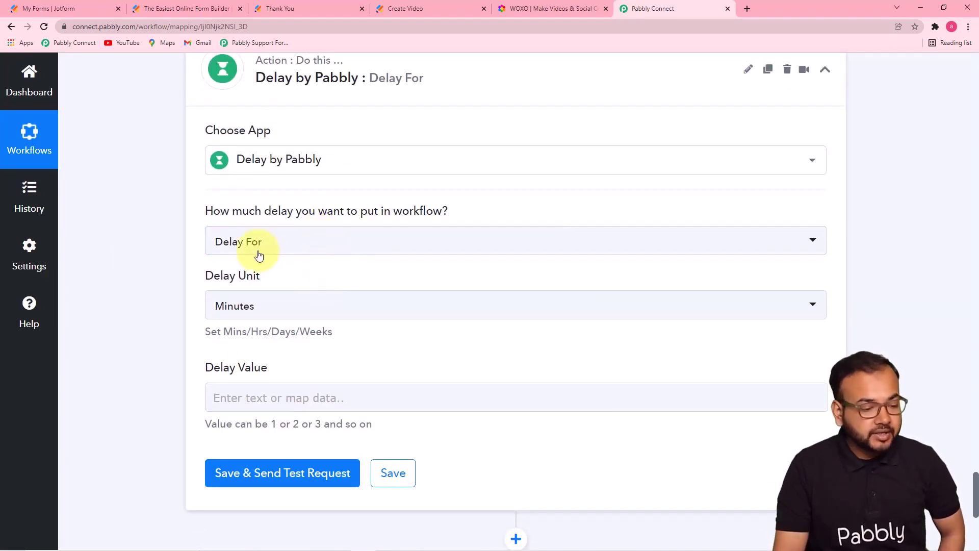
{"action": "left_click", "coordinate": [275, 246]}
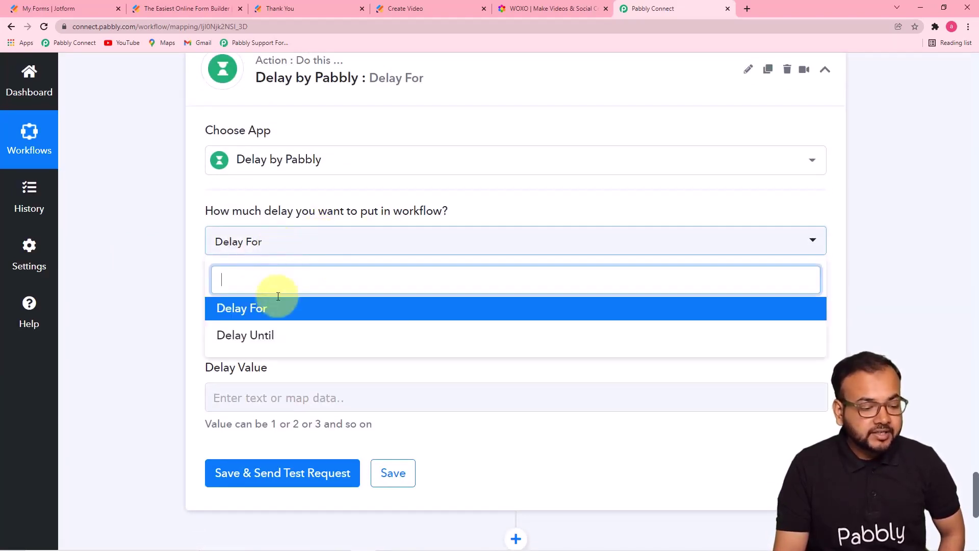
{"action": "left_click", "coordinate": [255, 313]}
{"action": "scroll", "coordinate": [265, 339], "scroll_direction": "down", "scroll_amount": 3}
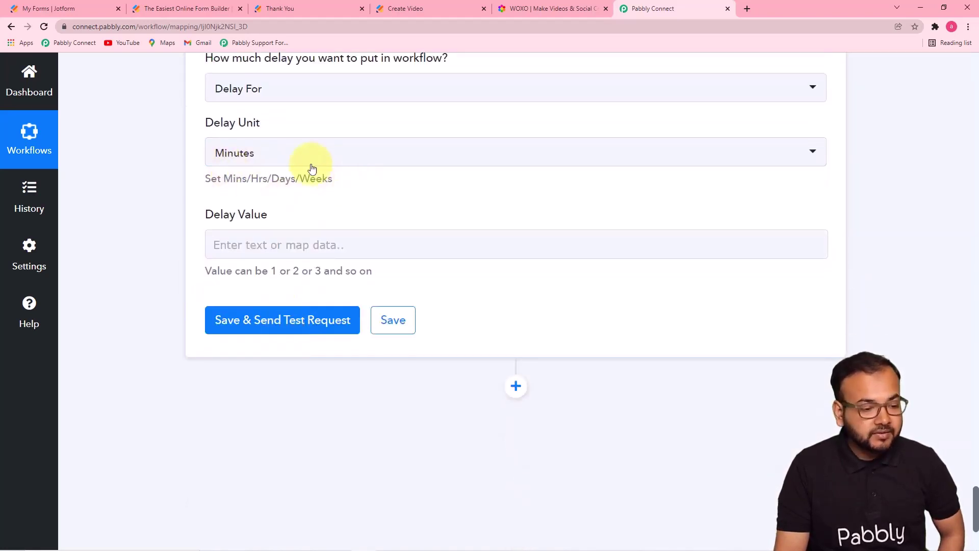
{"action": "left_click", "coordinate": [327, 163]}
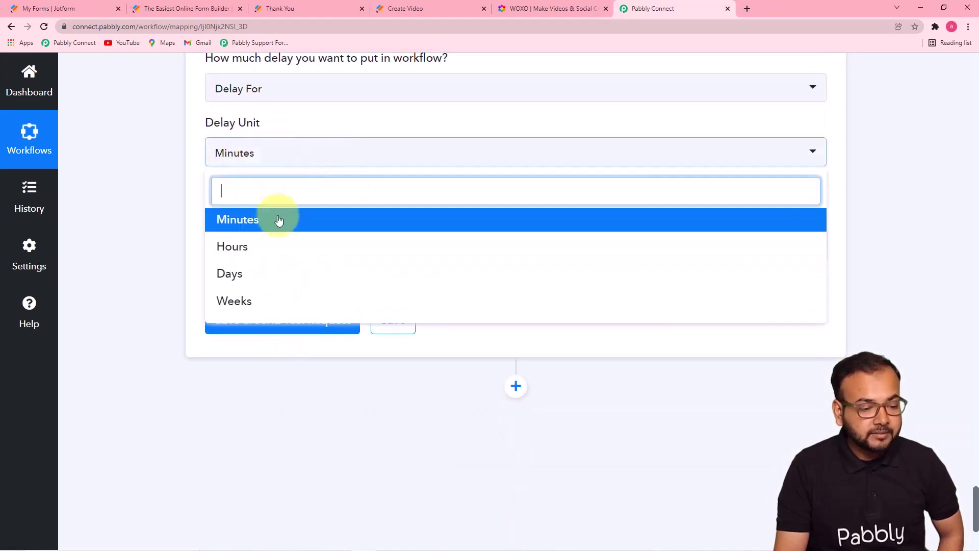
{"action": "left_click", "coordinate": [279, 219]}
{"action": "left_click", "coordinate": [292, 242]}
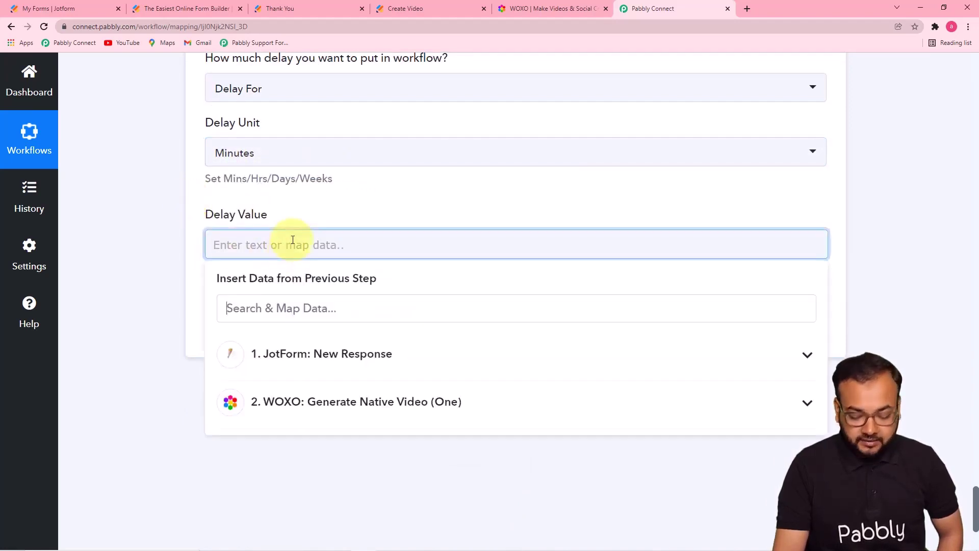
{"action": "type", "text": "5"}
{"action": "left_click", "coordinate": [148, 196]}
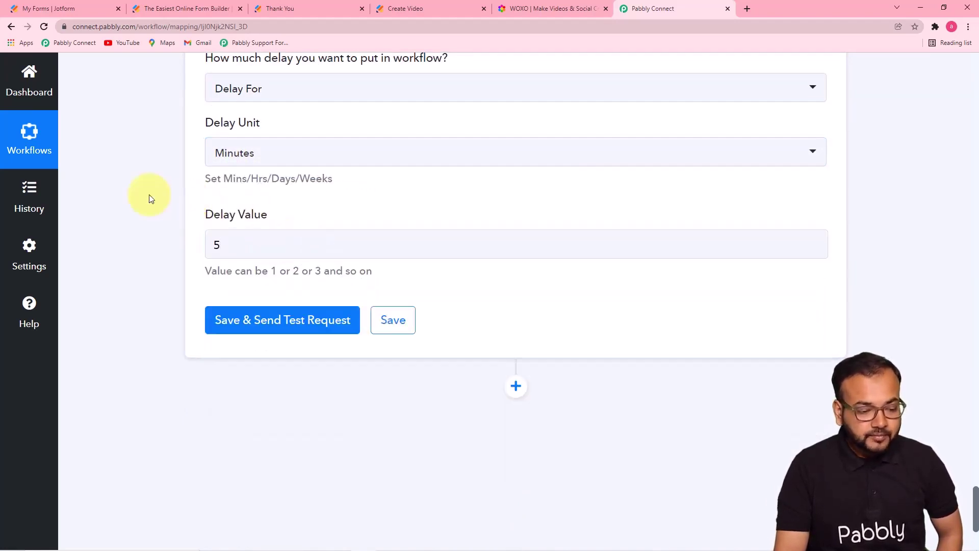
Step: Save and test the delay step, confirming the 'Delayed for 5 Minutes' response
{"action": "left_click", "coordinate": [273, 323]}
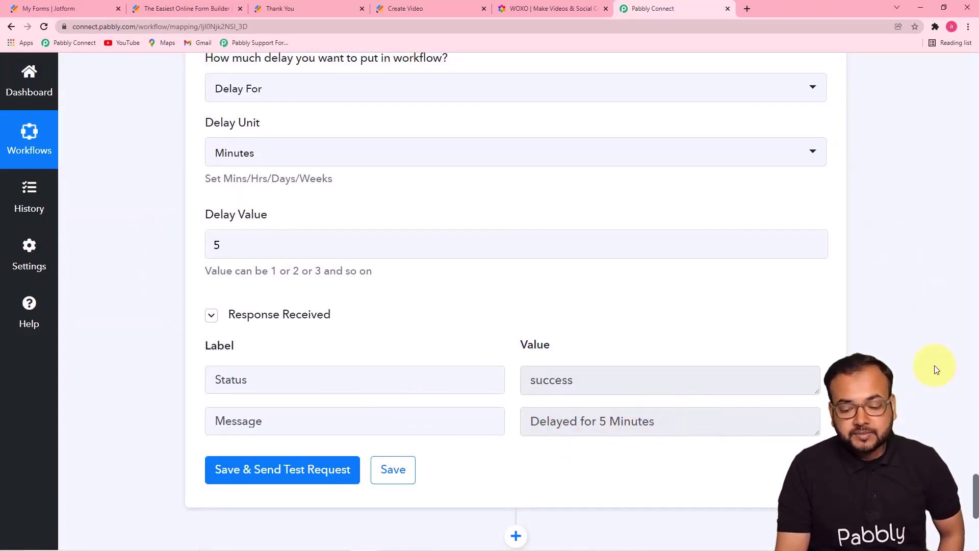
{"action": "left_click_drag", "start_coordinate": [974, 479], "coordinate": [973, 417]}
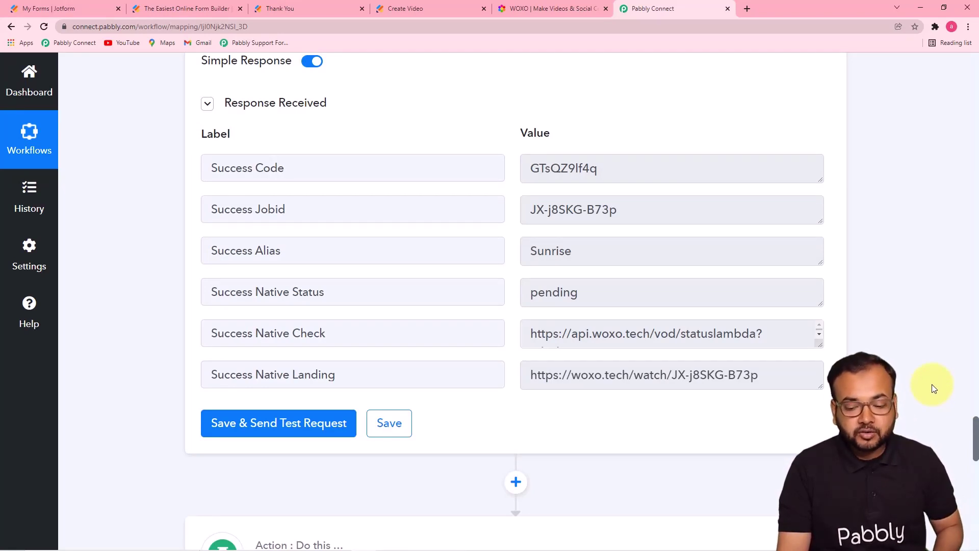
{"action": "left_click_drag", "start_coordinate": [971, 415], "coordinate": [975, 512]}
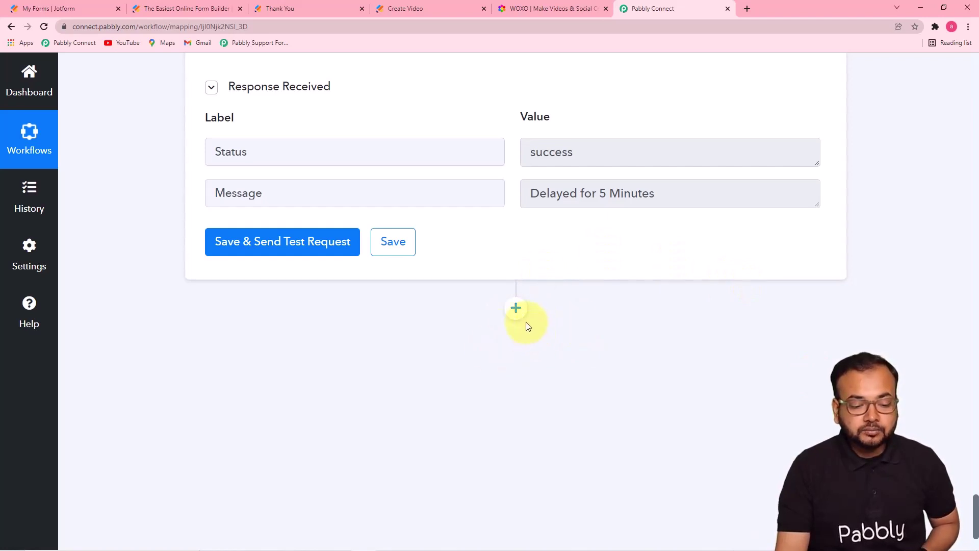
Step: Add an action step after the delay and choose WOXO, searched as 'woxo', as its app
{"action": "left_click", "coordinate": [516, 307]}
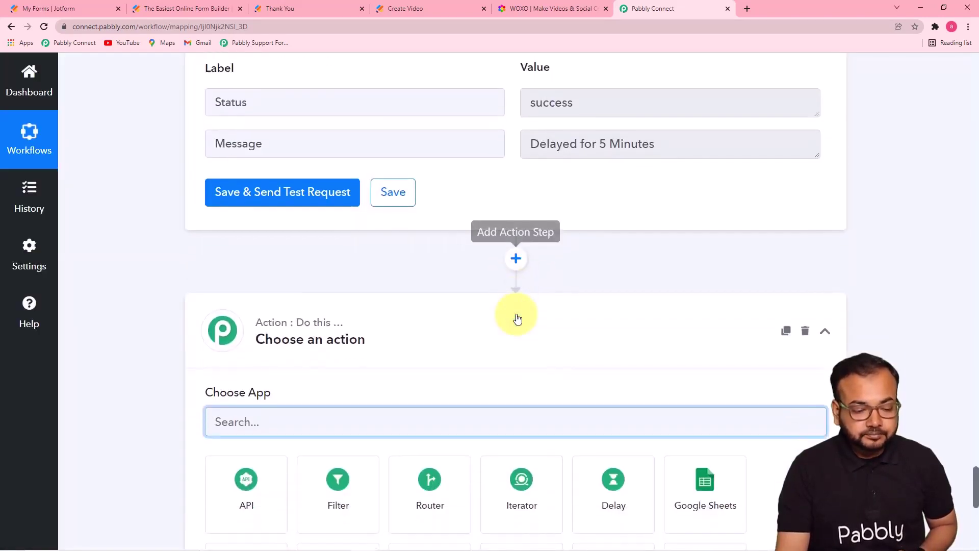
{"action": "scroll", "coordinate": [516, 317], "scroll_direction": "up", "scroll_amount": 3}
{"action": "scroll", "coordinate": [971, 464], "scroll_direction": "down", "scroll_amount": 1}
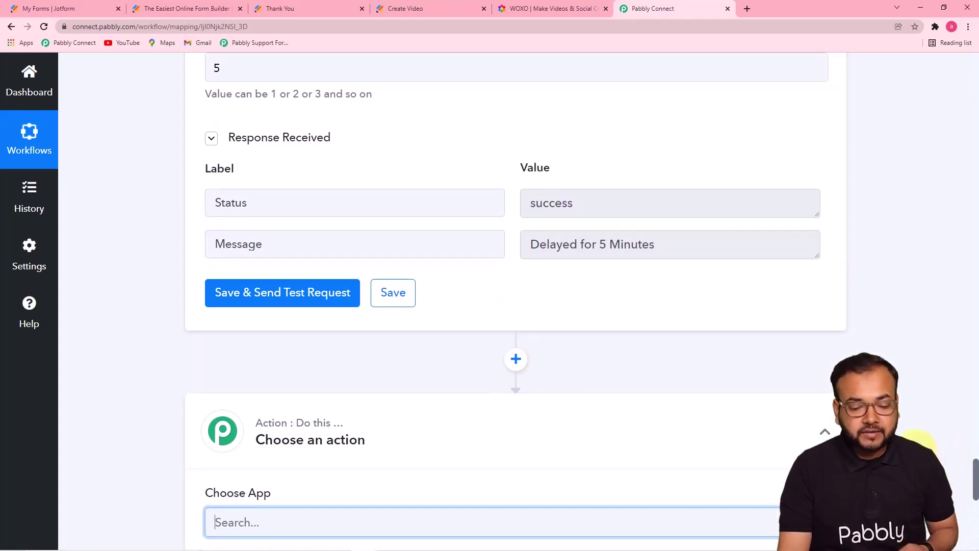
{"action": "scroll", "coordinate": [614, 362], "scroll_direction": "up", "scroll_amount": 1}
{"action": "scroll", "coordinate": [815, 415], "scroll_direction": "down", "scroll_amount": 3}
{"action": "scroll", "coordinate": [913, 425], "scroll_direction": "down", "scroll_amount": 1}
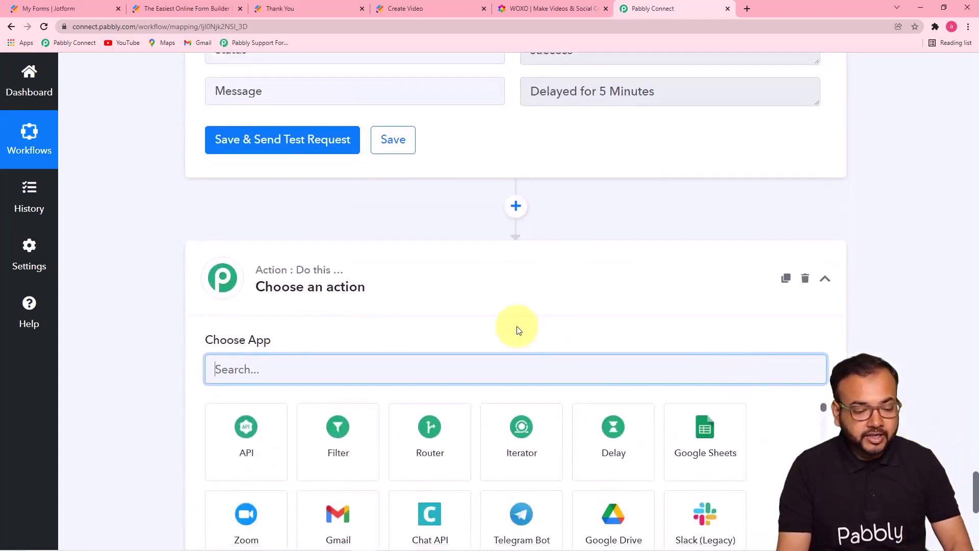
{"action": "type", "text": "woxo"}
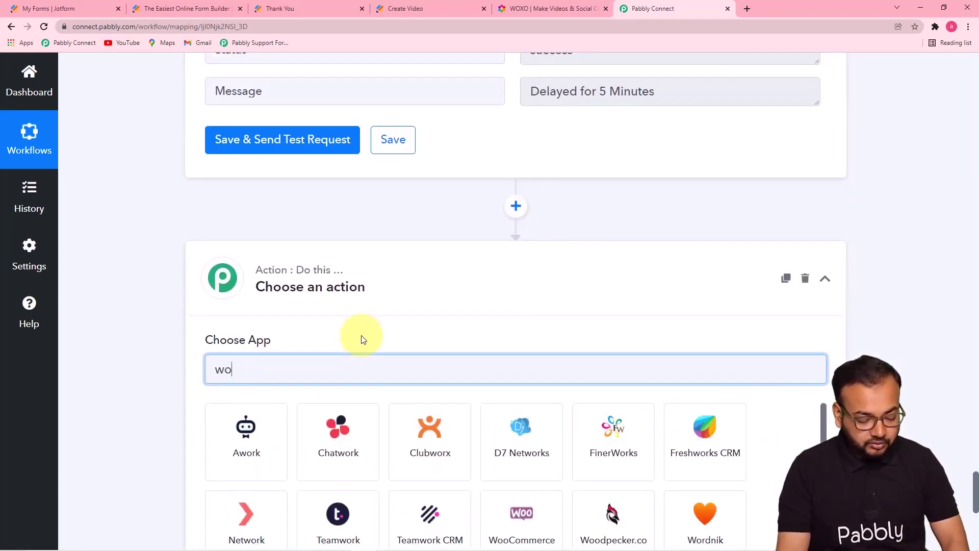
{"action": "scroll", "coordinate": [306, 398], "scroll_direction": "down", "scroll_amount": 2}
{"action": "left_click", "coordinate": [266, 371]}
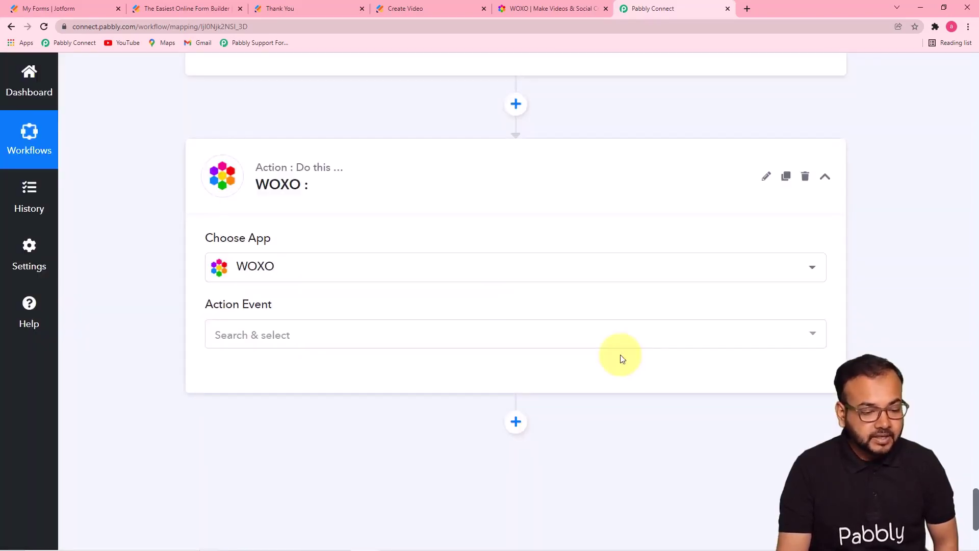
Step: Set the event to Get Video and save it with the existing WOXO connection
{"action": "left_click", "coordinate": [528, 342]}
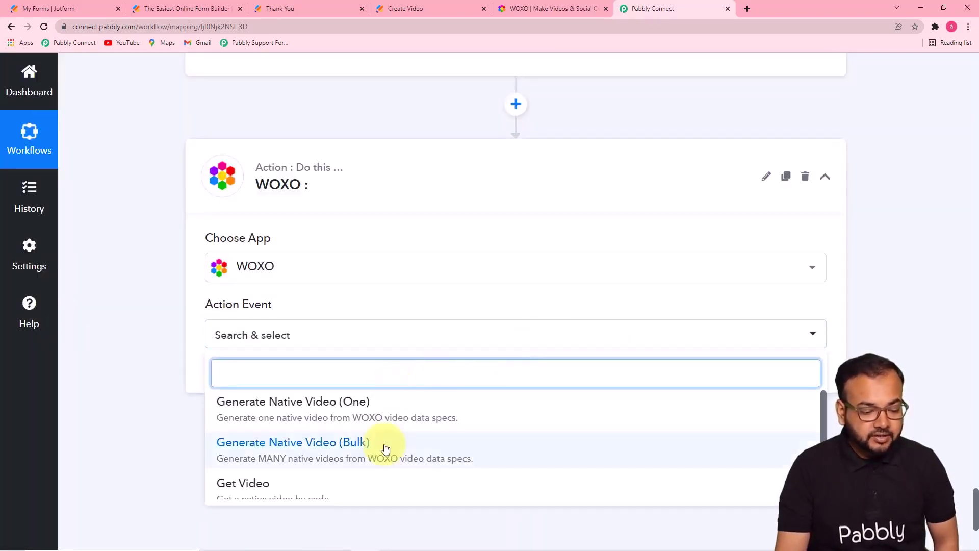
{"action": "scroll", "coordinate": [758, 466], "scroll_direction": "down", "scroll_amount": 1}
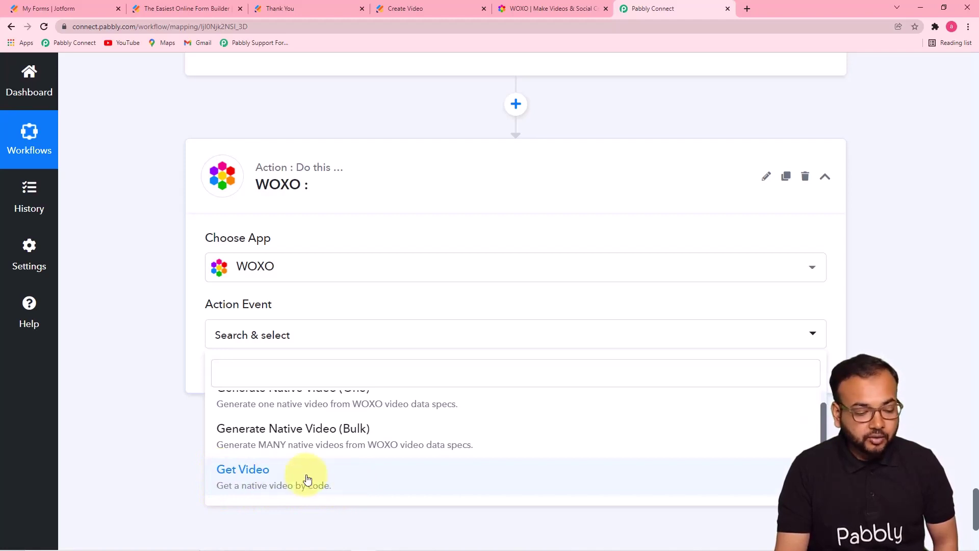
{"action": "left_click", "coordinate": [281, 479]}
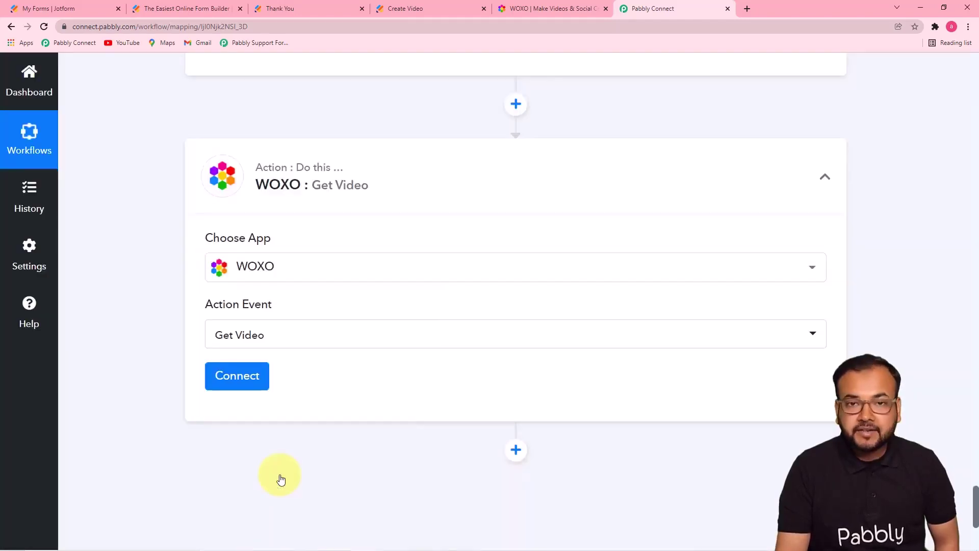
{"action": "left_click", "coordinate": [241, 387]}
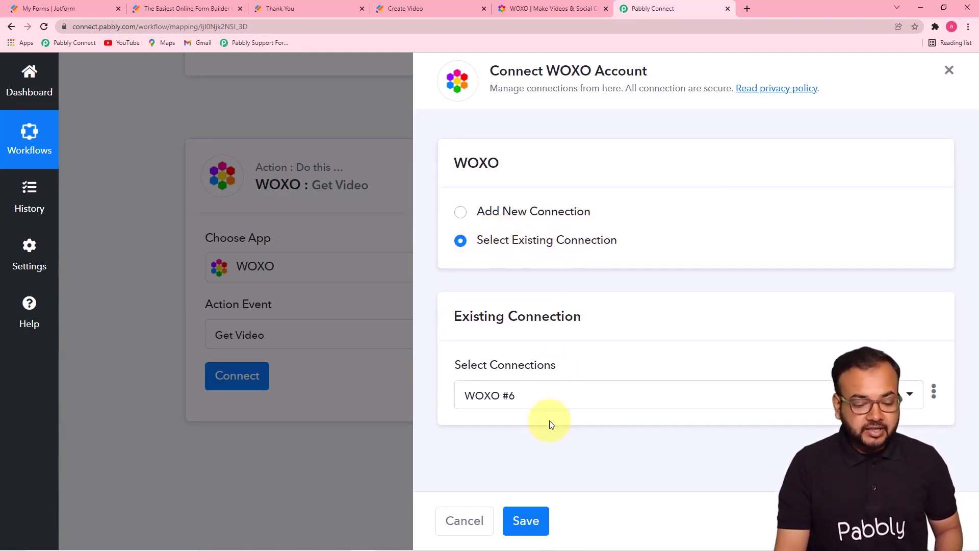
{"action": "left_click", "coordinate": [526, 520]}
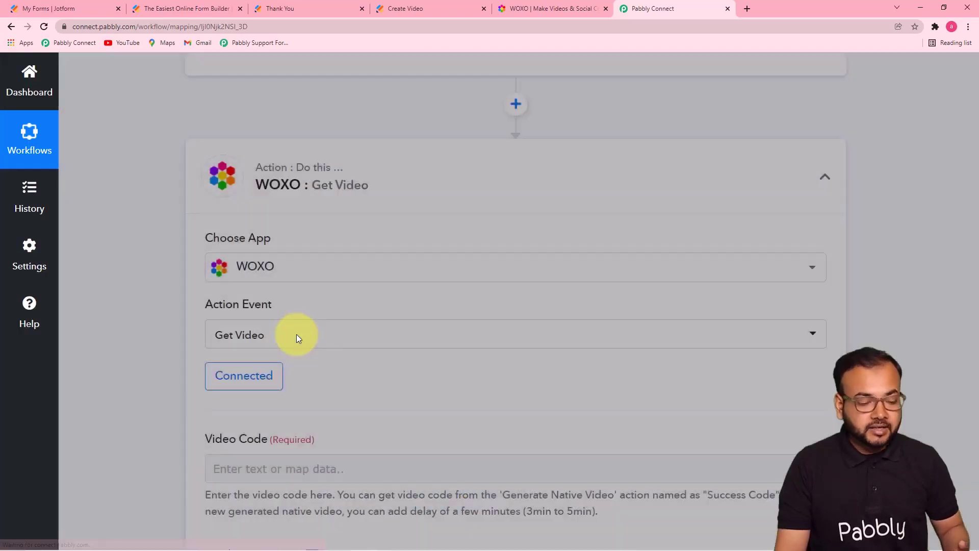
Step: Map the Generate Native Video step's Success Code into the Video Code field
{"action": "scroll", "coordinate": [297, 339], "scroll_direction": "down", "scroll_amount": 4}
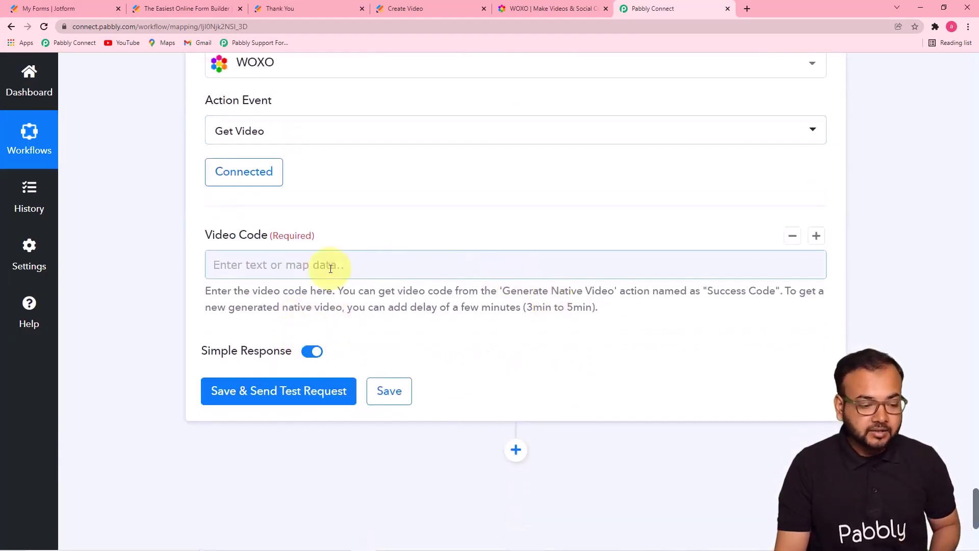
{"action": "left_click", "coordinate": [302, 269]}
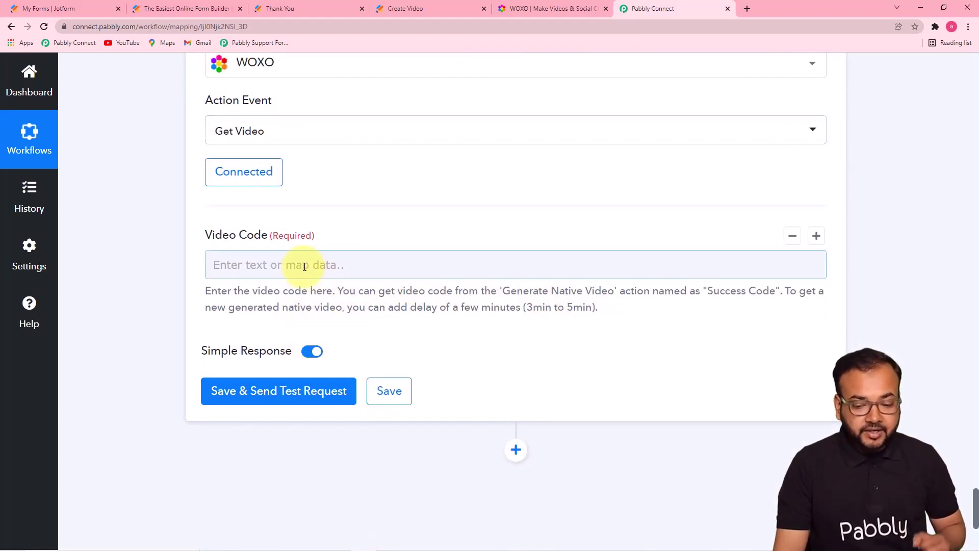
{"action": "left_click_drag", "start_coordinate": [976, 495], "coordinate": [963, 392]}
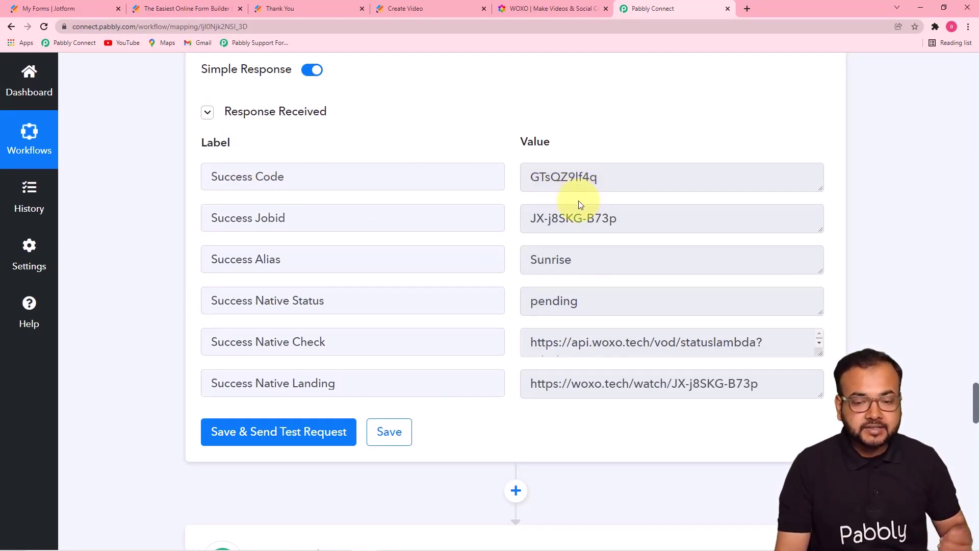
{"action": "left_click_drag", "start_coordinate": [975, 393], "coordinate": [975, 504]}
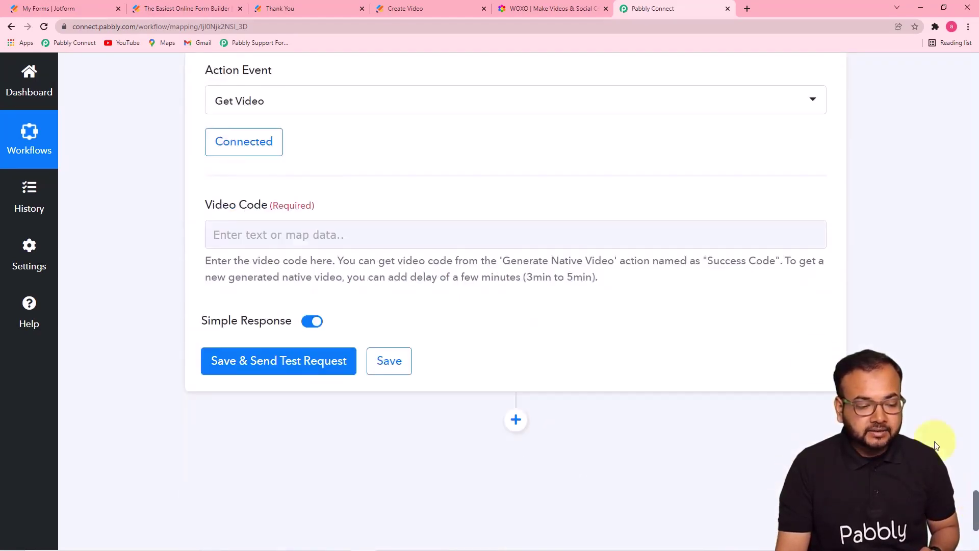
{"action": "left_click", "coordinate": [441, 235]}
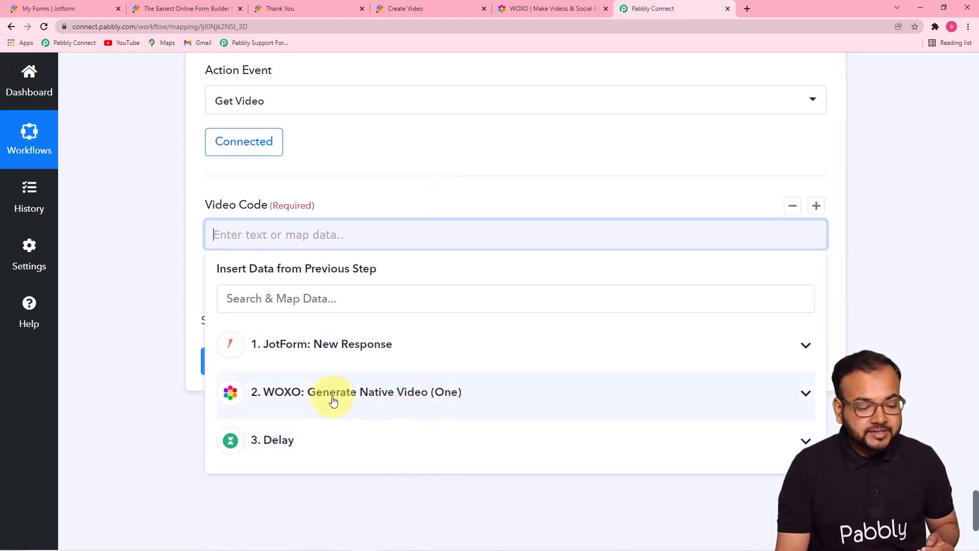
{"action": "left_click", "coordinate": [361, 401]}
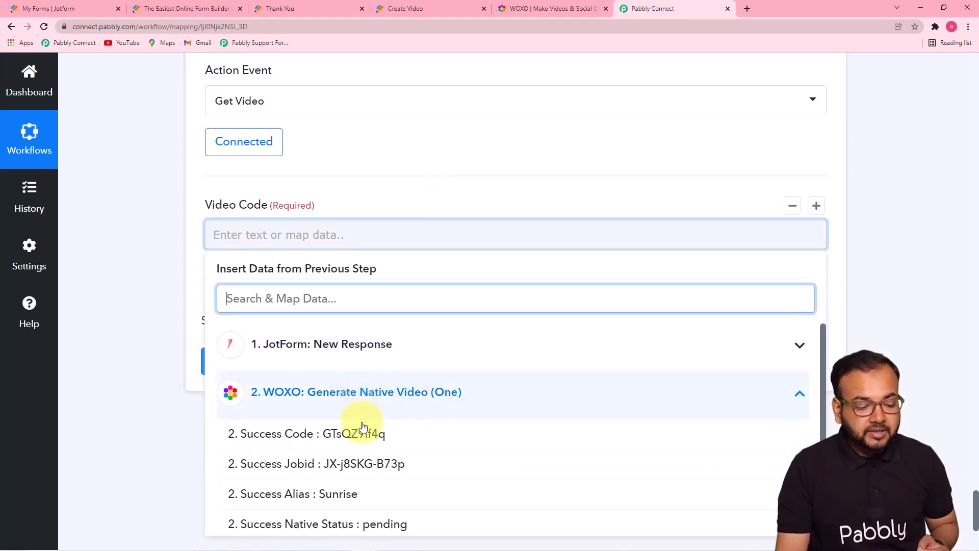
{"action": "left_click", "coordinate": [284, 435]}
{"action": "left_click", "coordinate": [122, 316]}
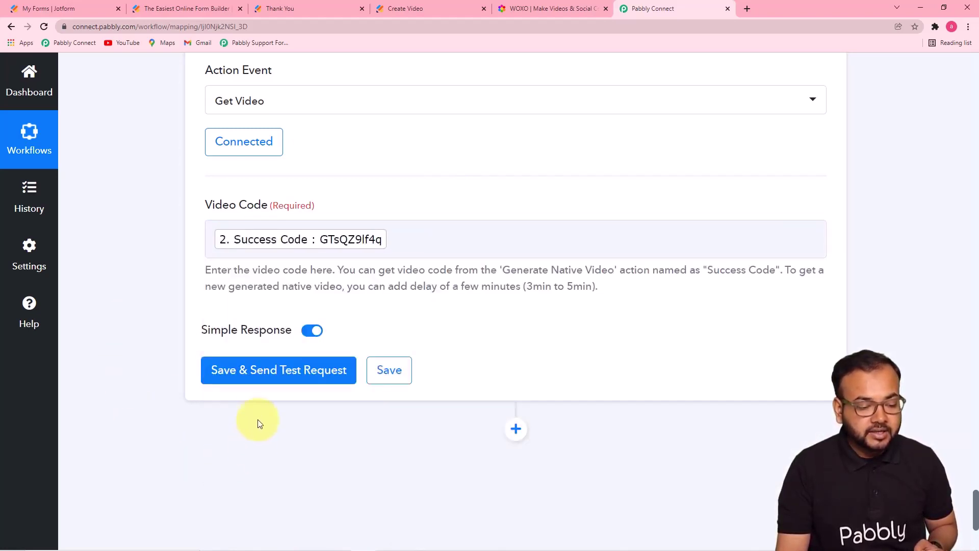
Step: Save and test Get Video, reviewing the returned .mp4 download link of the Sunrise video
{"action": "left_click", "coordinate": [258, 371]}
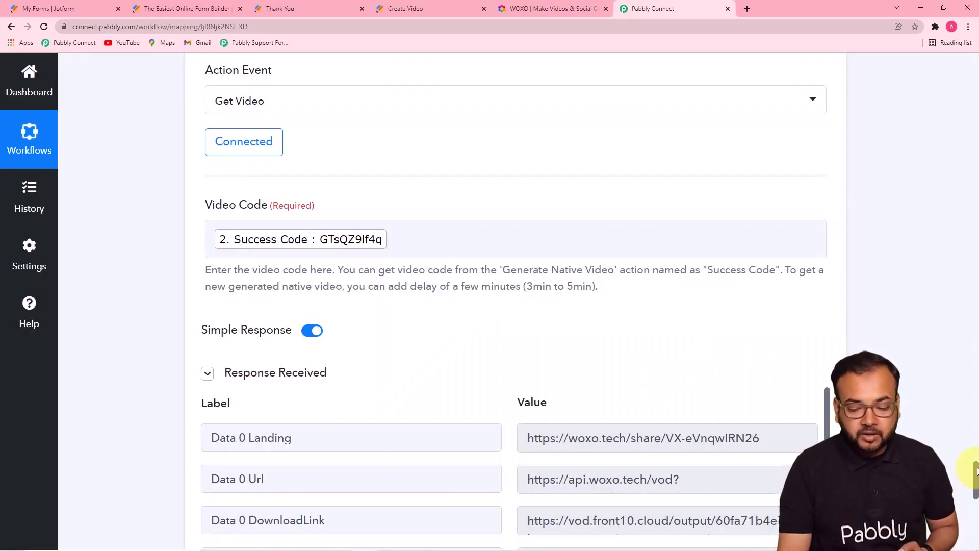
{"action": "left_click_drag", "start_coordinate": [976, 474], "coordinate": [976, 500]}
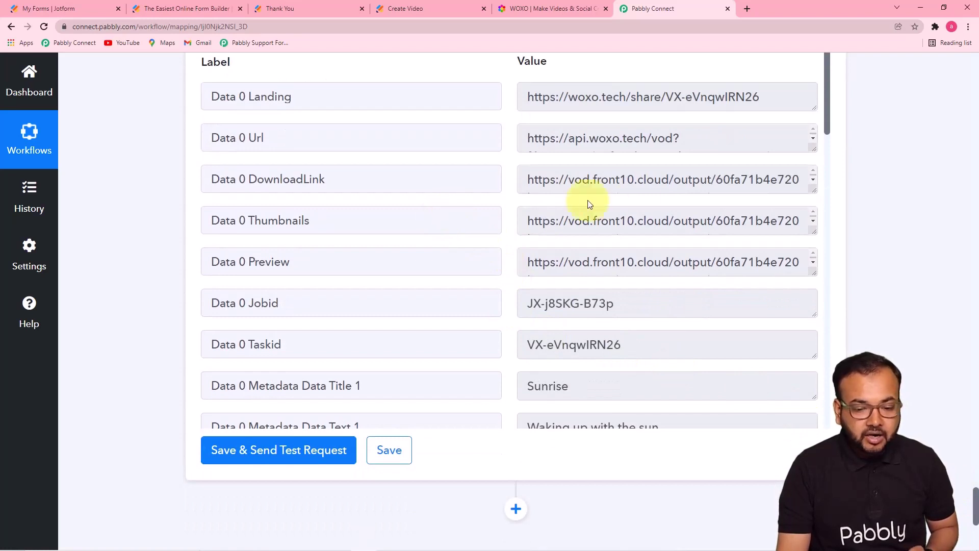
{"action": "left_click_drag", "start_coordinate": [813, 185], "coordinate": [813, 239]}
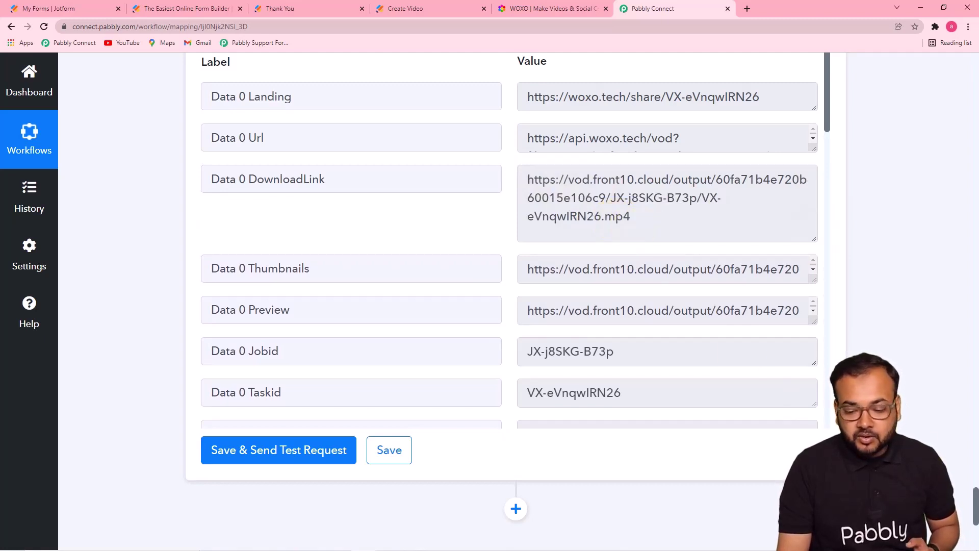
{"action": "left_click_drag", "start_coordinate": [976, 494], "coordinate": [976, 515]}
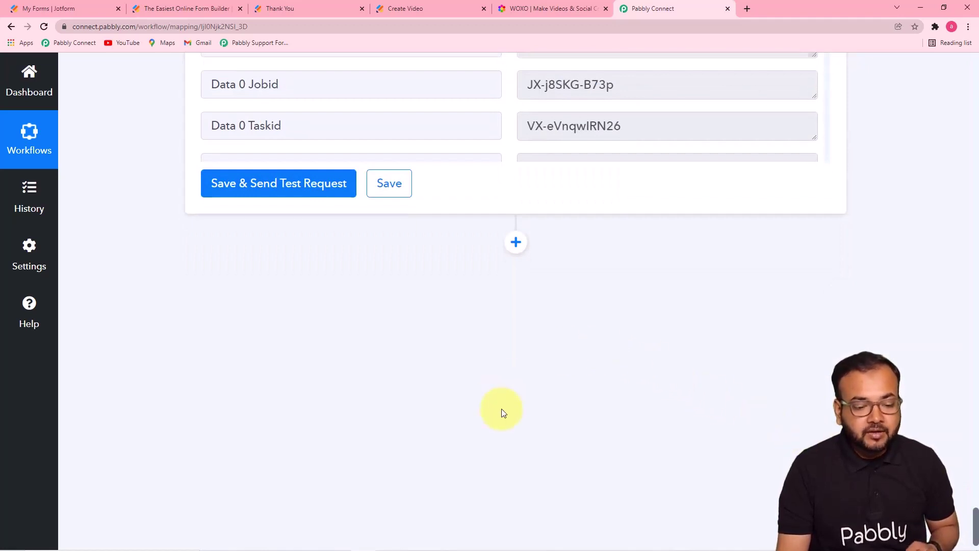
Step: Add an action step using WhatsApp by 360Dialog (searched '360') with the Send Template Message event
{"action": "left_click", "coordinate": [516, 242]}
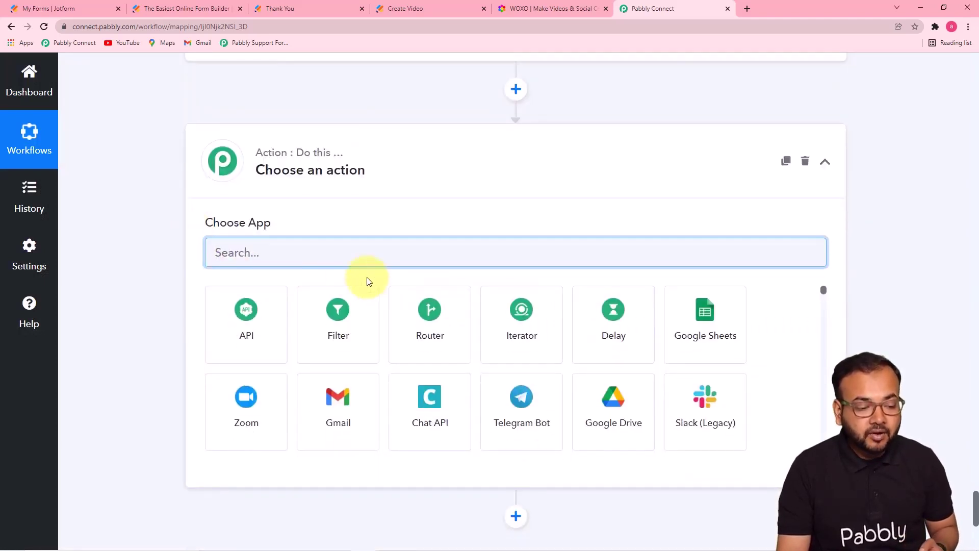
{"action": "type", "text": "360"}
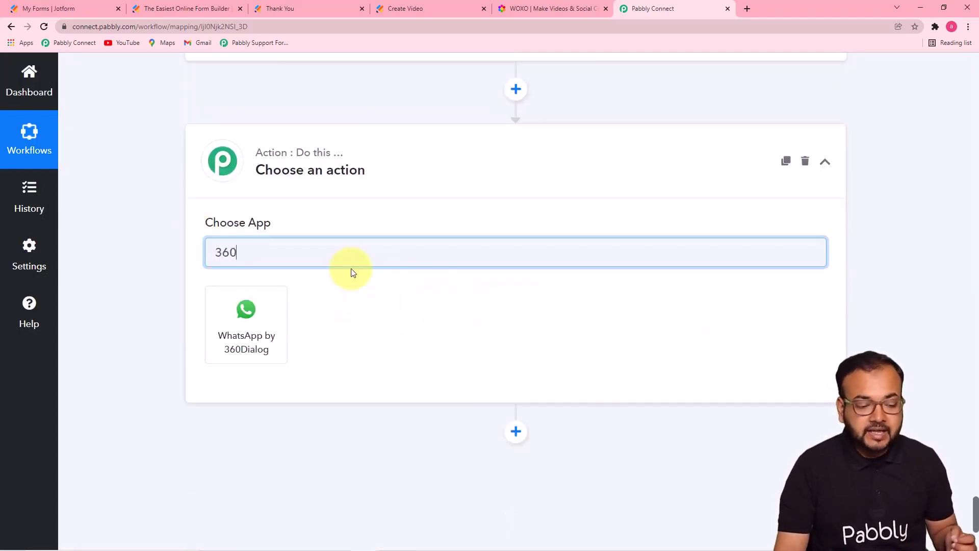
{"action": "left_click", "coordinate": [228, 340]}
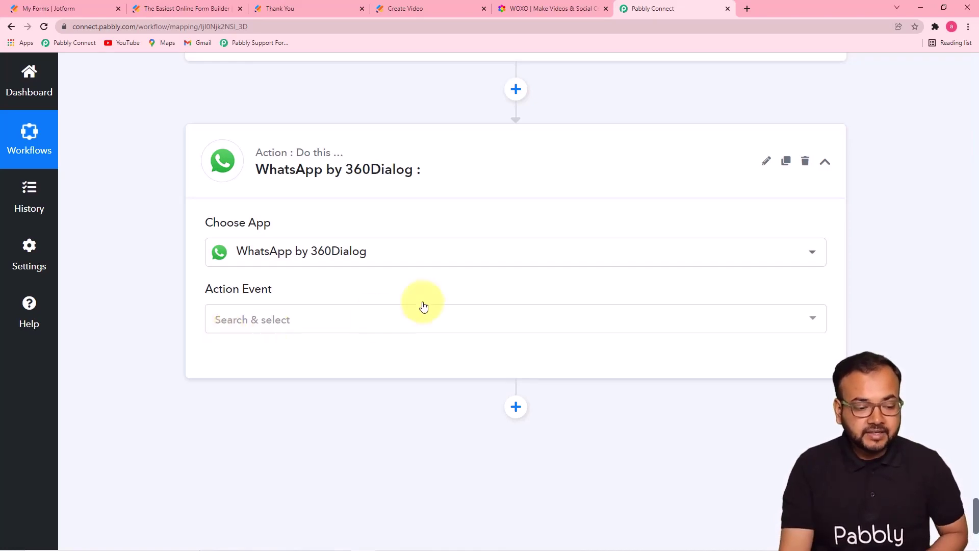
{"action": "left_click", "coordinate": [309, 330]}
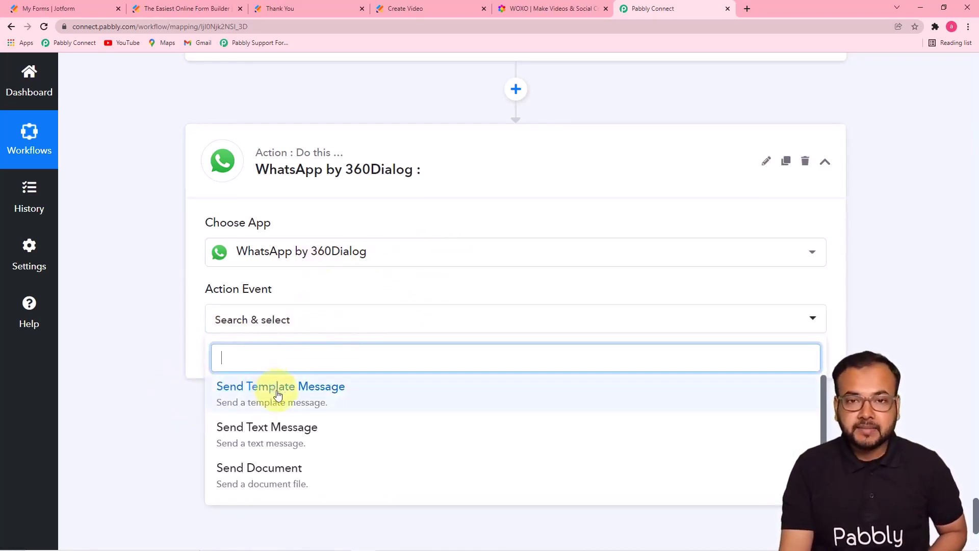
{"action": "left_click", "coordinate": [262, 397]}
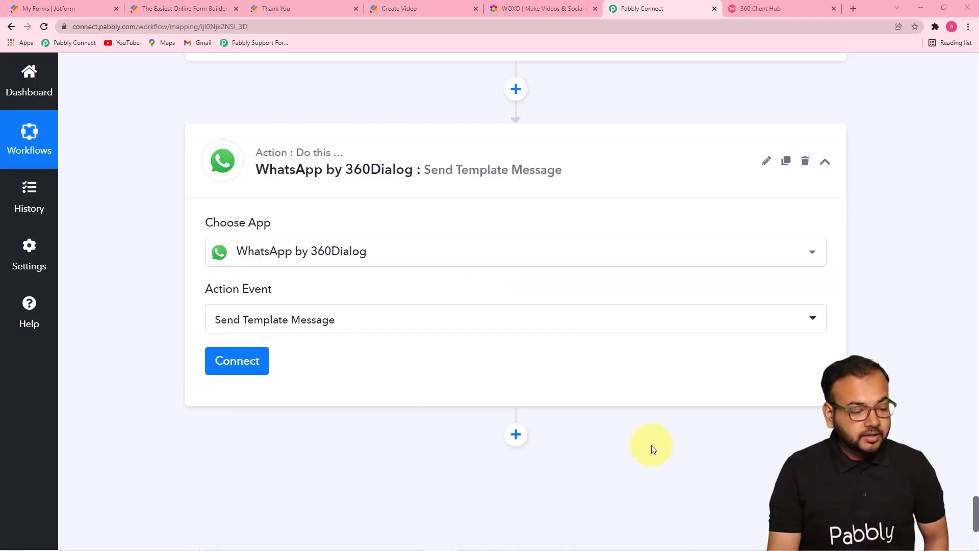
Step: Start adding a new 360Dialog connection and review its empty API Key and Domain fields
{"action": "left_click", "coordinate": [243, 360]}
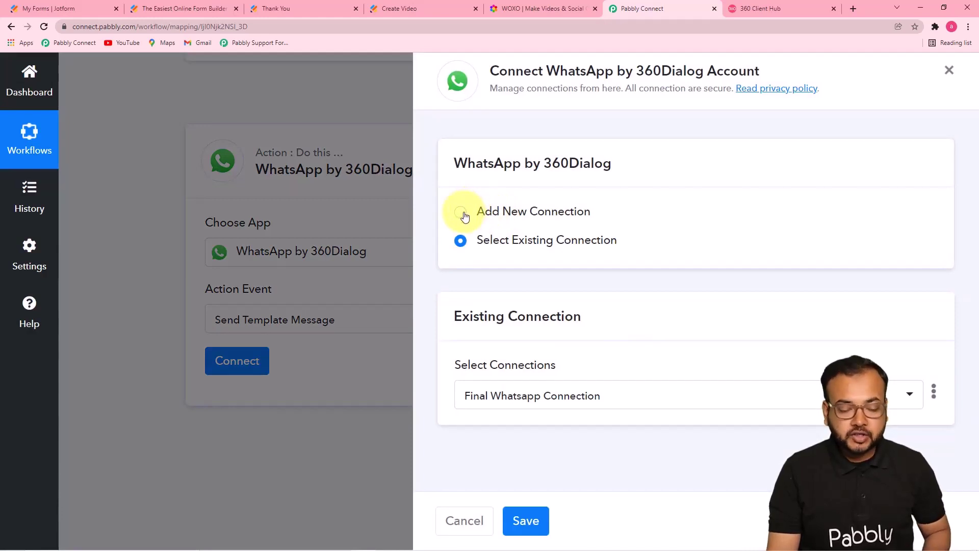
{"action": "left_click", "coordinate": [464, 215]}
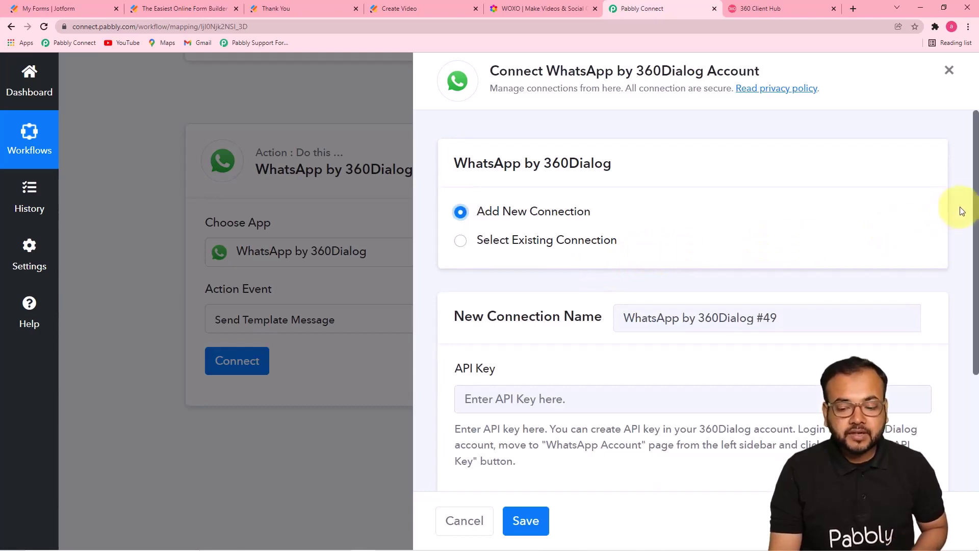
{"action": "left_click_drag", "start_coordinate": [975, 202], "coordinate": [974, 276]}
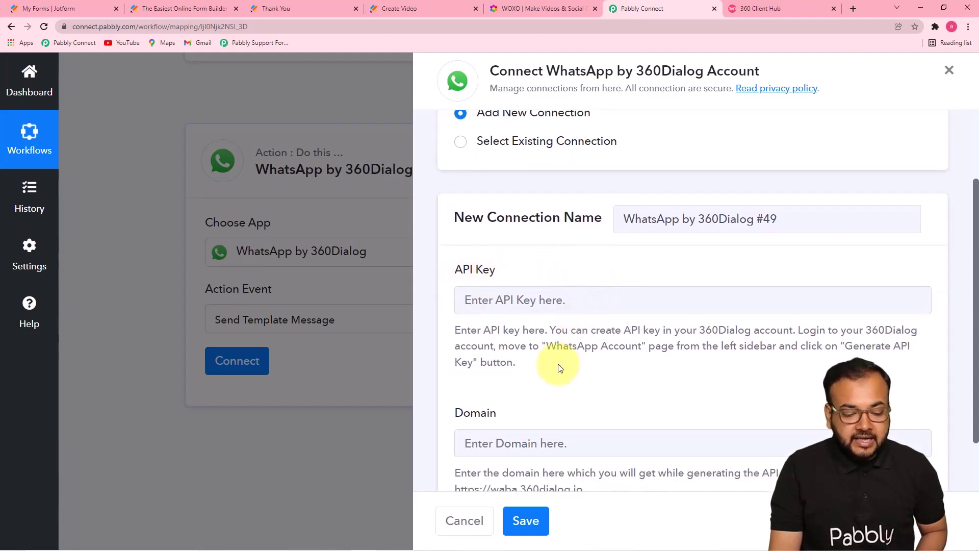
{"action": "scroll", "coordinate": [559, 367], "scroll_direction": "down", "scroll_amount": 1}
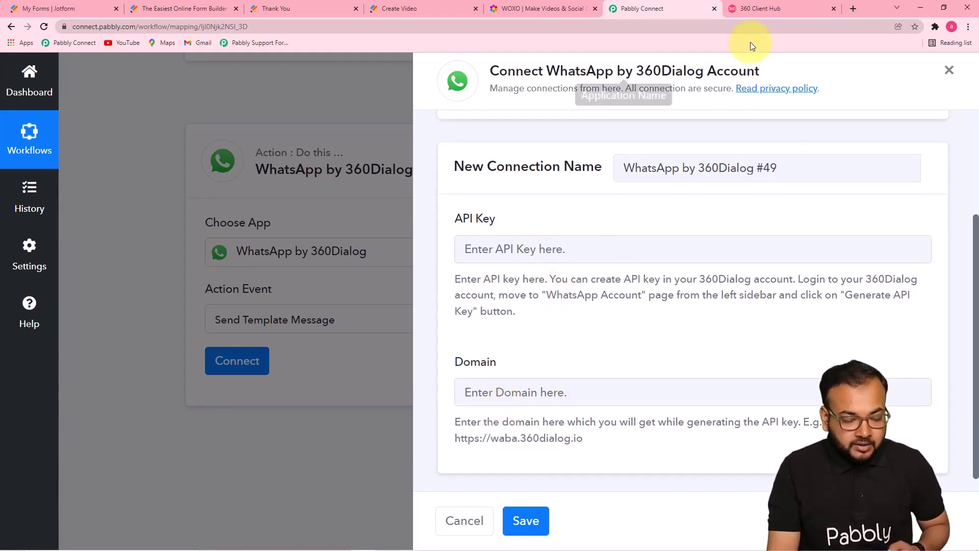
Step: Compare the connection's API Key and example domain fields against the 360 Client Hub page
{"action": "left_click", "coordinate": [751, 14]}
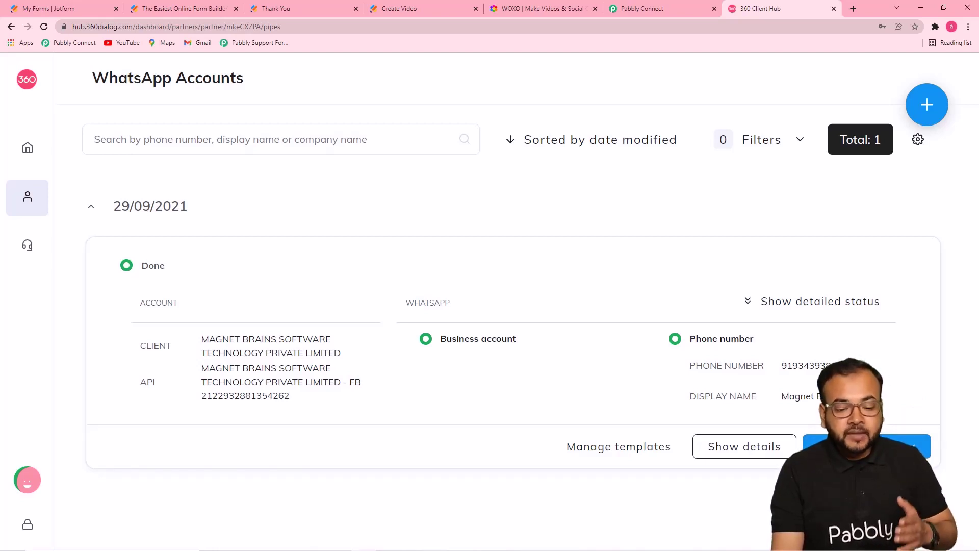
{"action": "left_click", "coordinate": [628, 9]}
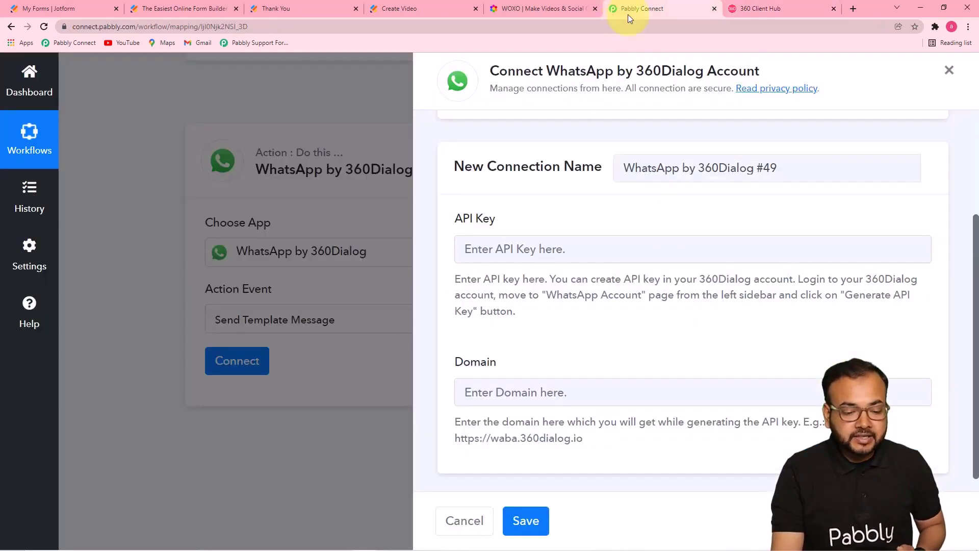
{"action": "right_click", "coordinate": [485, 251]}
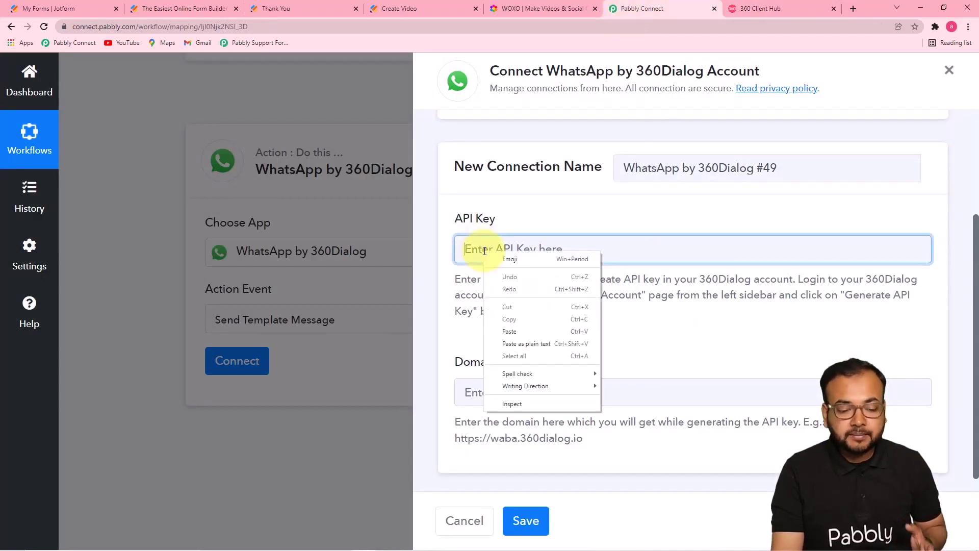
{"action": "left_click", "coordinate": [684, 328]}
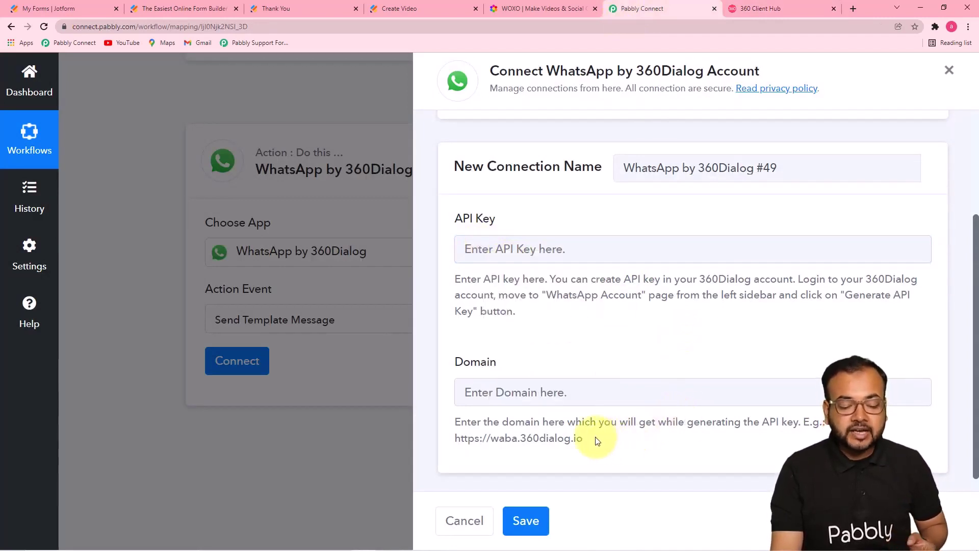
{"action": "left_click_drag", "start_coordinate": [576, 440], "coordinate": [457, 442]}
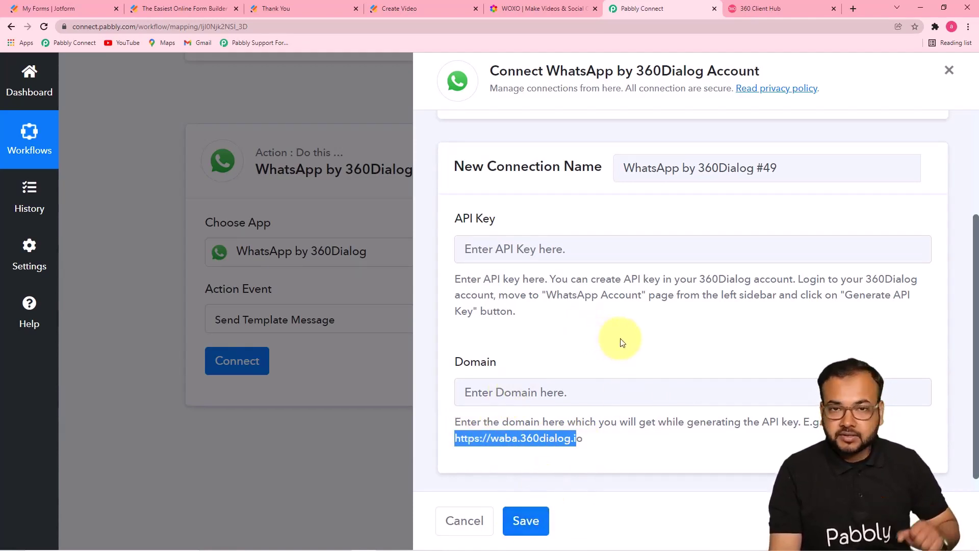
{"action": "left_click", "coordinate": [793, 7]}
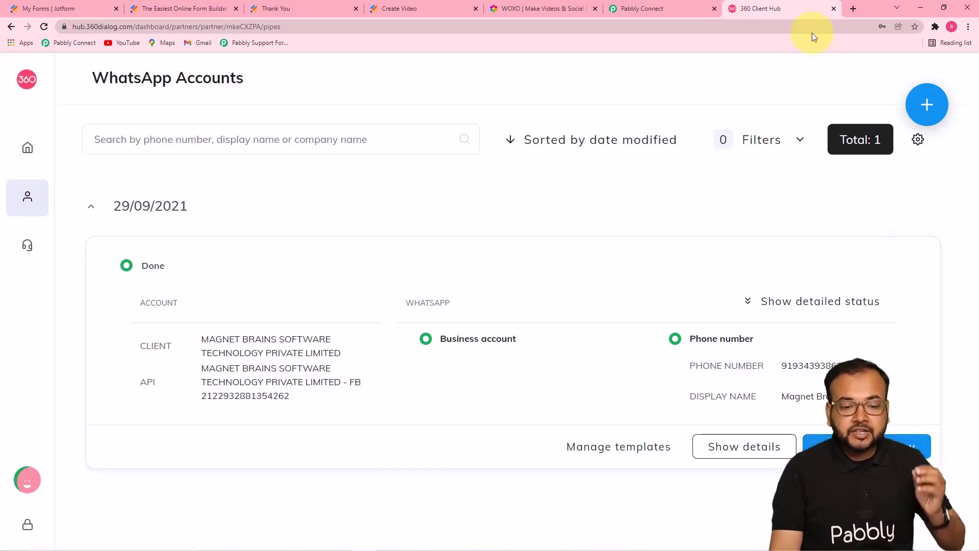
{"action": "left_click", "coordinate": [672, 10]}
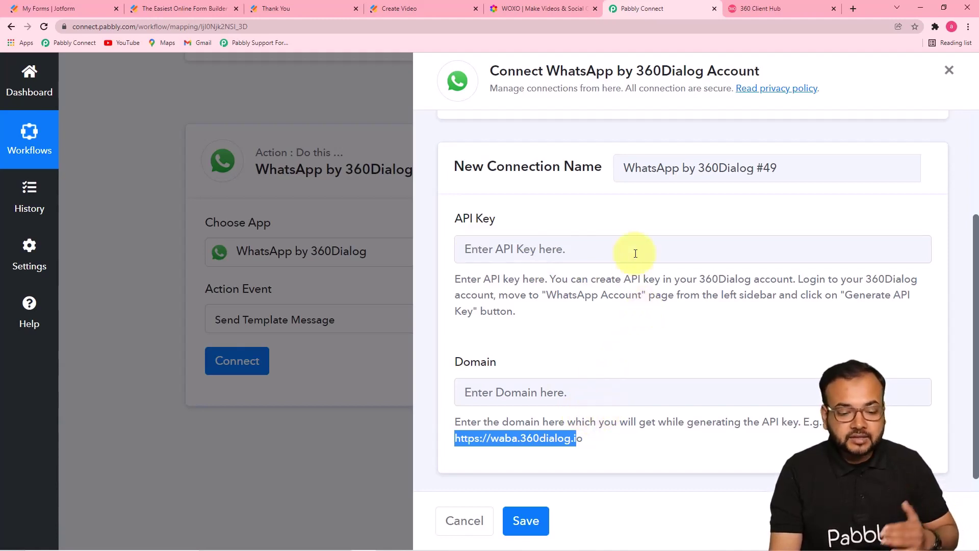
{"action": "scroll", "coordinate": [968, 284], "scroll_direction": "up", "scroll_amount": 3}
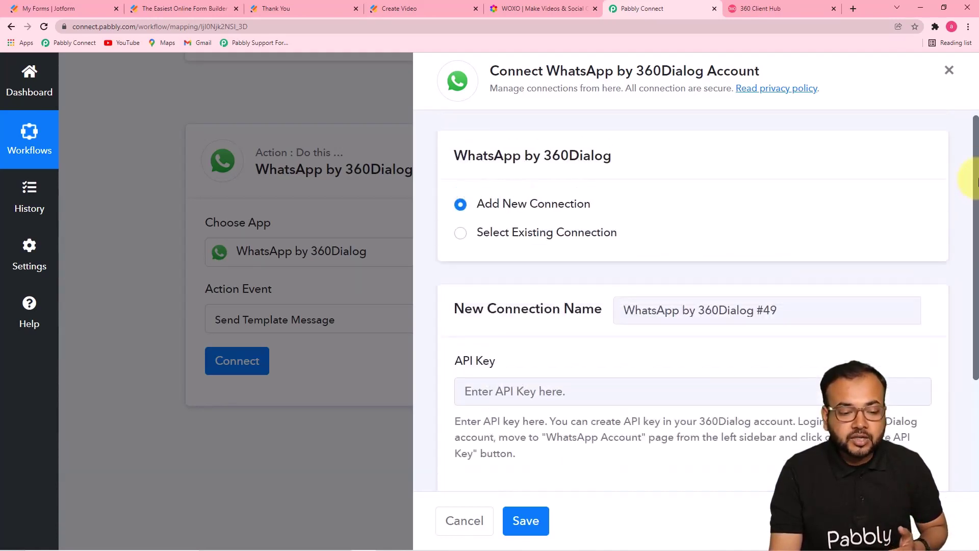
Step: Save the action with the existing Final Whatsapp Connection, then view the 360 Client Hub accounts page
{"action": "left_click", "coordinate": [462, 243]}
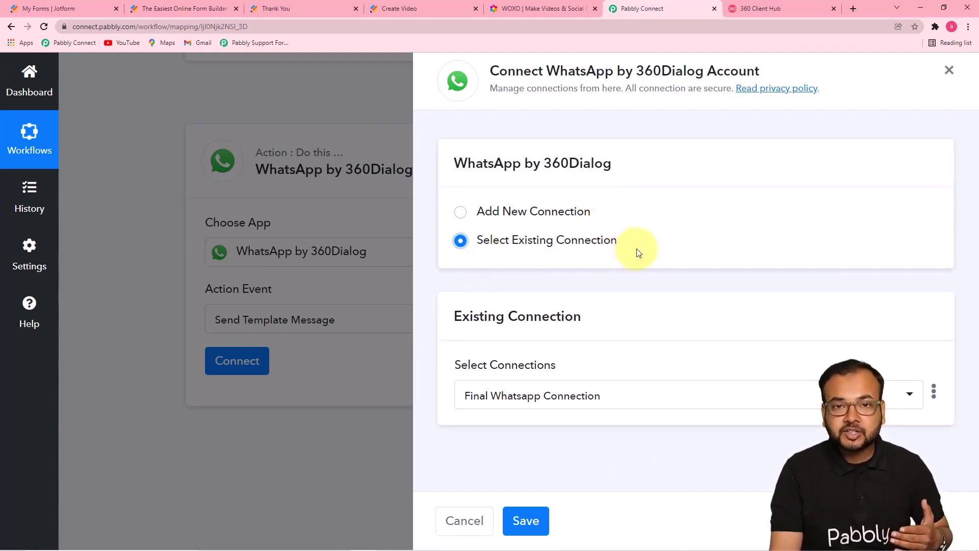
{"action": "left_click", "coordinate": [525, 521]}
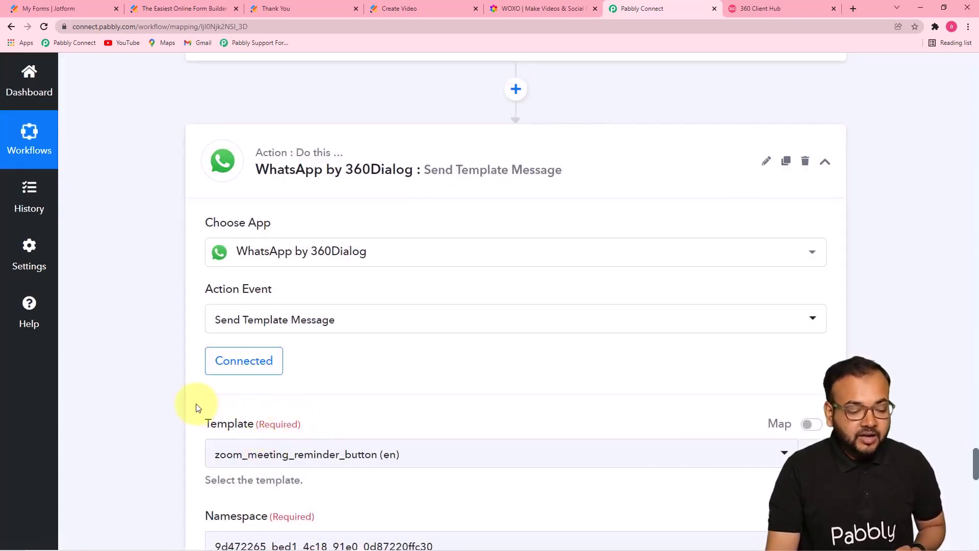
{"action": "scroll", "coordinate": [197, 404], "scroll_direction": "down", "scroll_amount": 4}
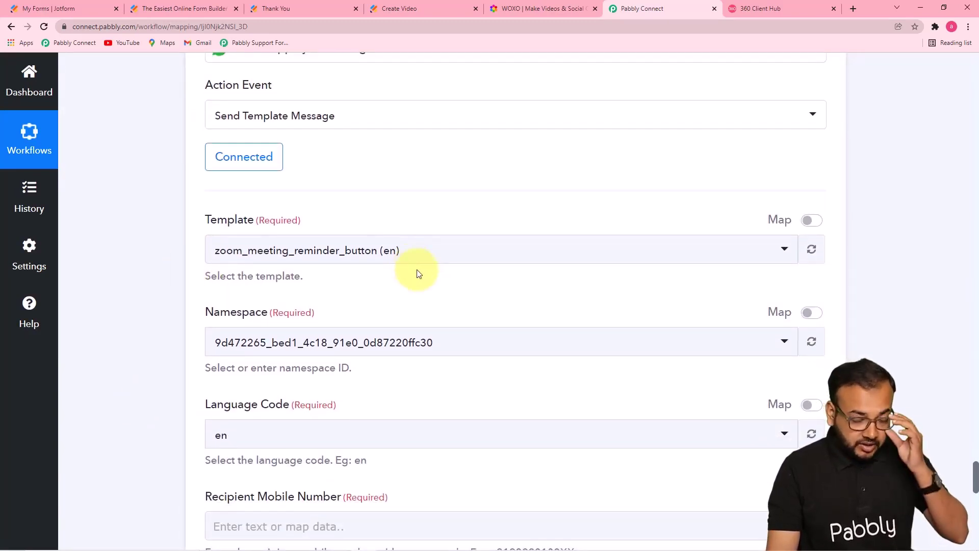
{"action": "left_click", "coordinate": [755, 9]}
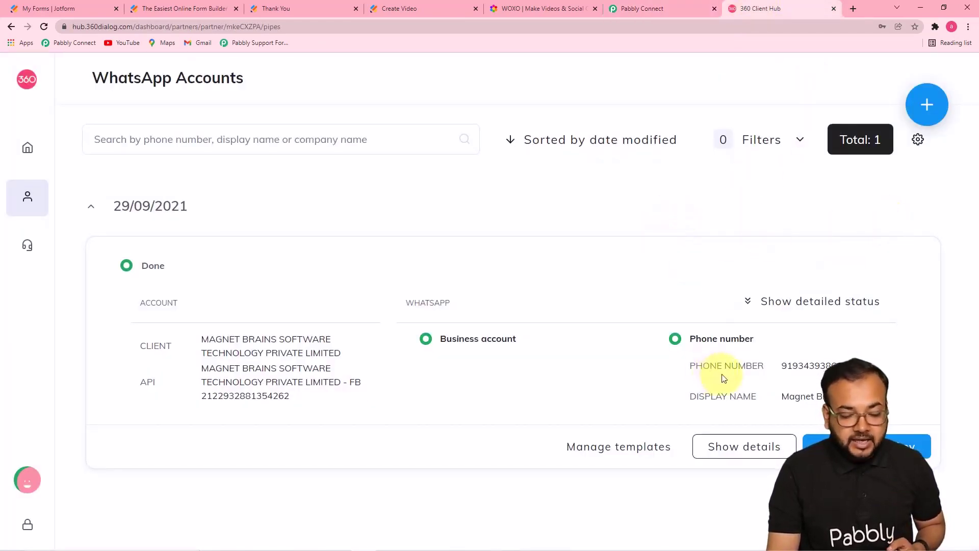
Step: Open the account's message templates via Manage templates and briefly preview the approved insta1 template
{"action": "left_click", "coordinate": [627, 454]}
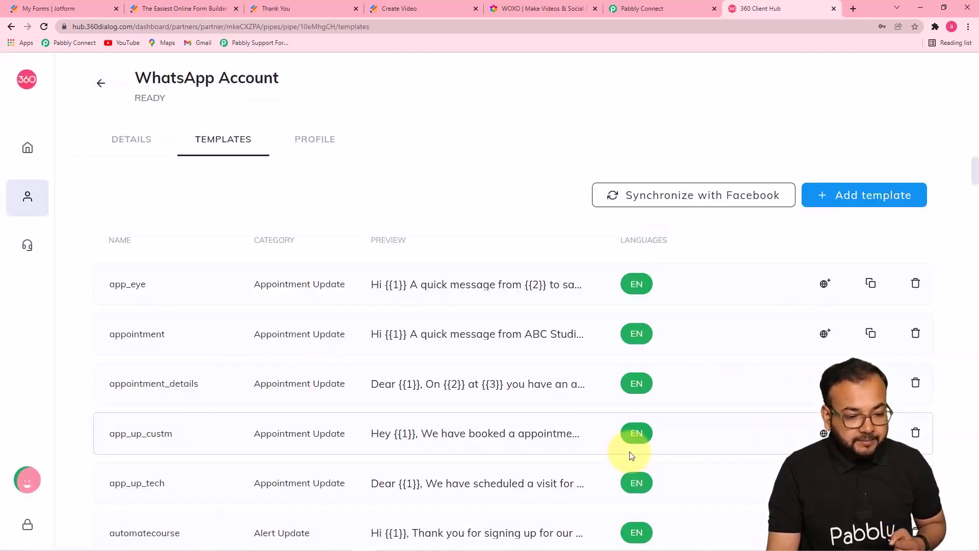
{"action": "left_click_drag", "start_coordinate": [975, 175], "coordinate": [975, 323]}
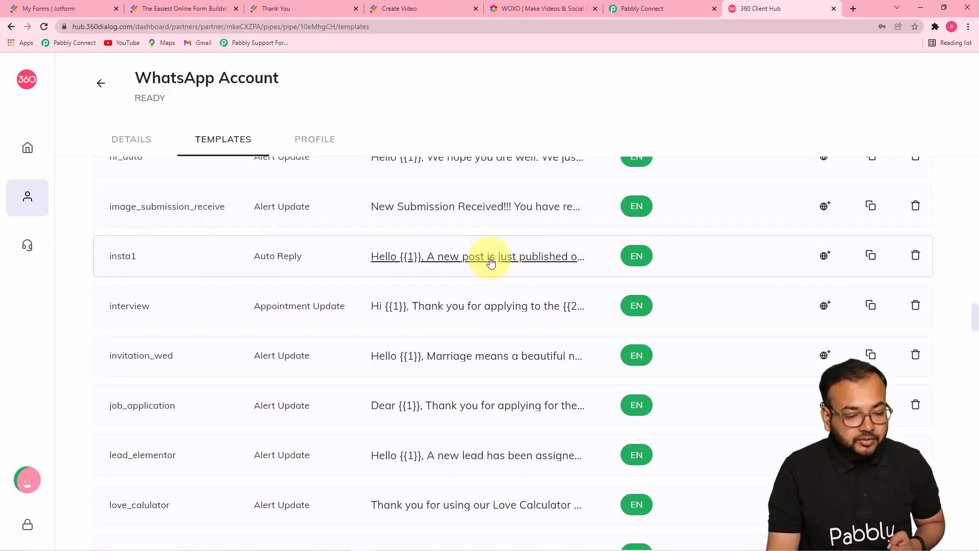
{"action": "left_click", "coordinate": [490, 261]}
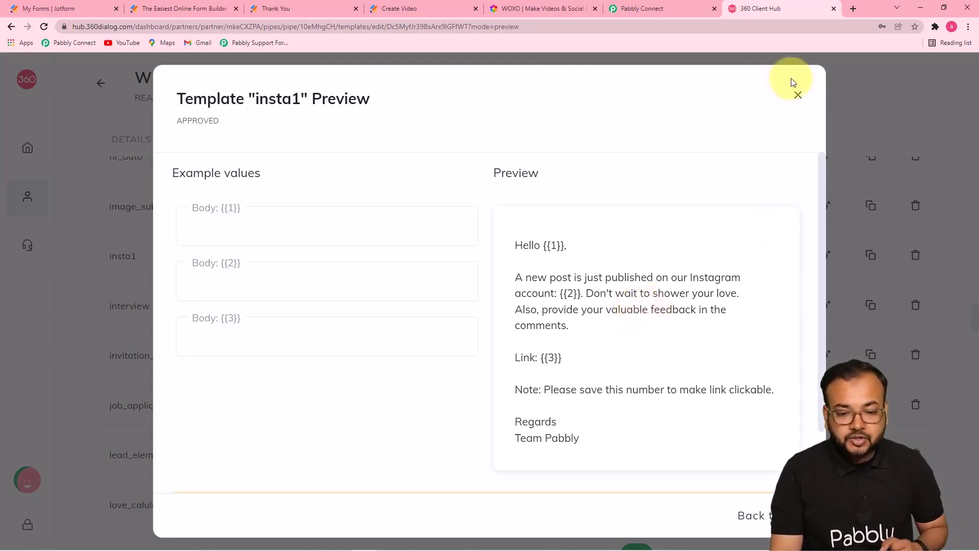
{"action": "left_click", "coordinate": [798, 95]}
{"action": "left_click_drag", "start_coordinate": [974, 316], "coordinate": [974, 179]}
{"action": "scroll", "coordinate": [948, 150], "scroll_direction": "up", "scroll_amount": 3}
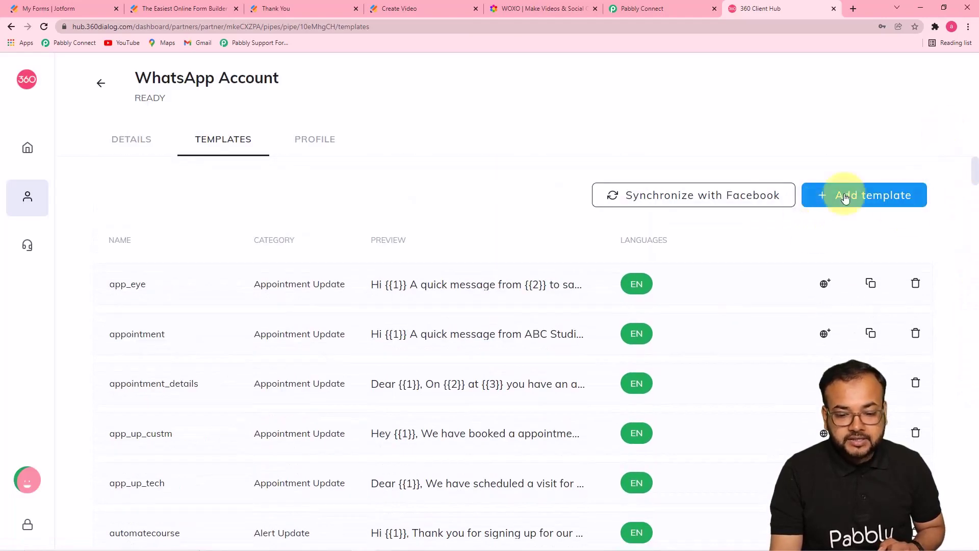
Step: Open a new template form and browse its category and language lists, leaving Auto Reply
{"action": "left_click", "coordinate": [868, 197]}
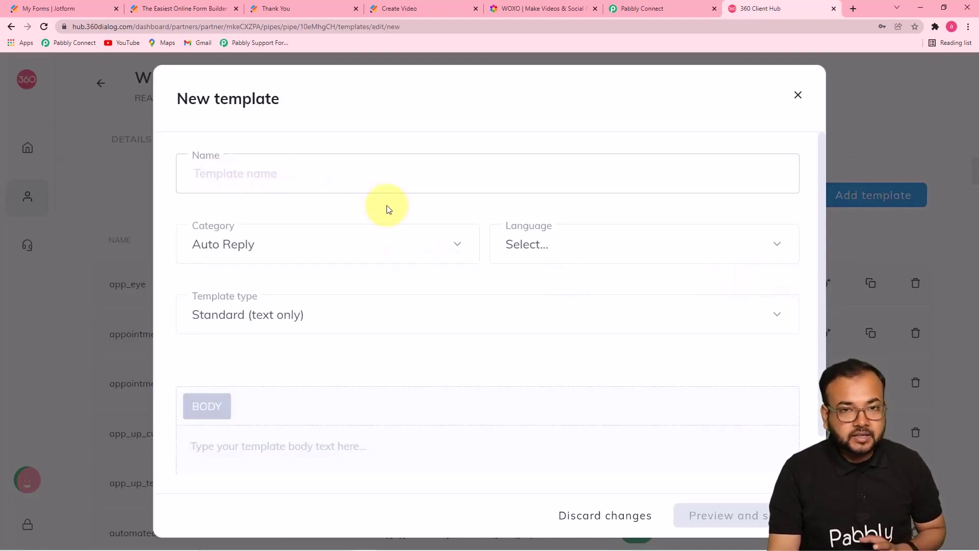
{"action": "left_click", "coordinate": [379, 255]}
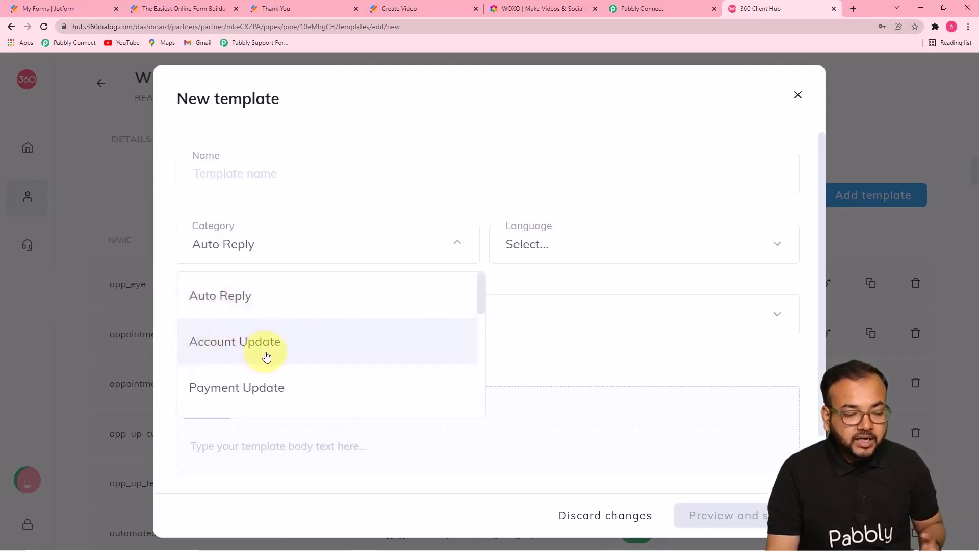
{"action": "left_click_drag", "start_coordinate": [480, 309], "coordinate": [482, 416]}
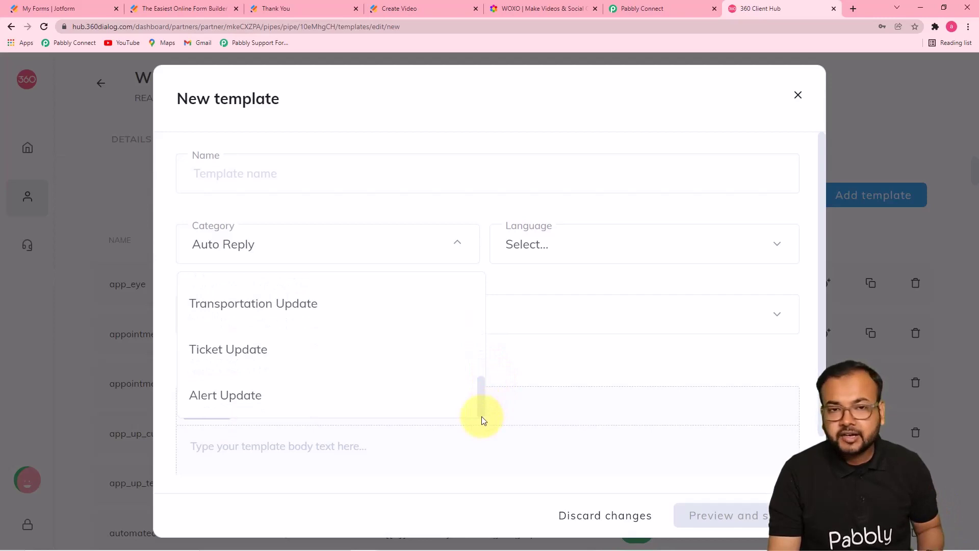
{"action": "left_click", "coordinate": [462, 214]}
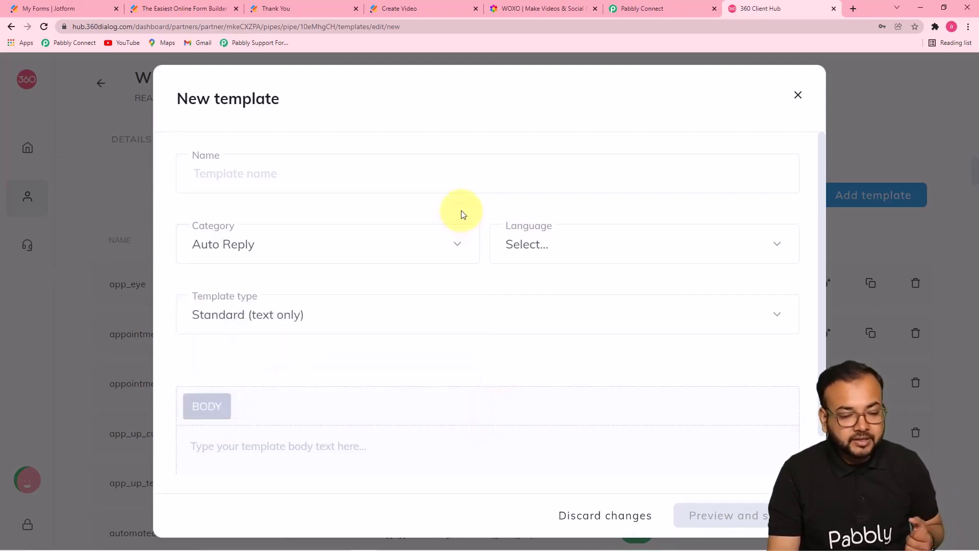
{"action": "left_click", "coordinate": [550, 255]}
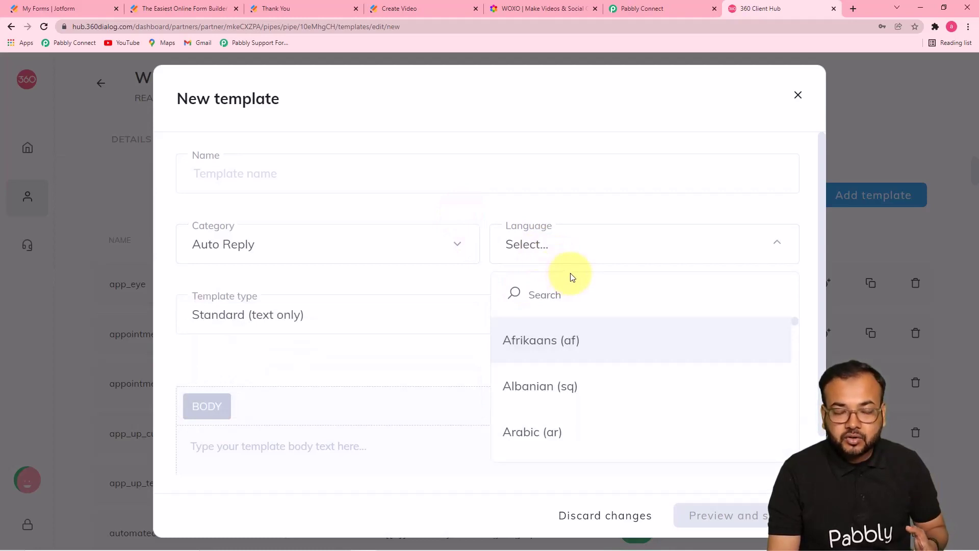
{"action": "left_click", "coordinate": [571, 292]}
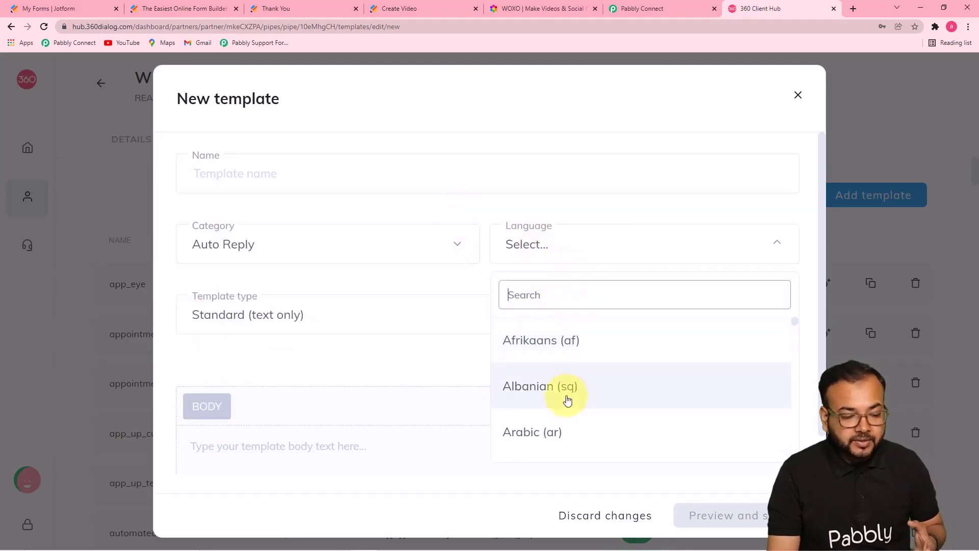
{"action": "left_click", "coordinate": [447, 272]}
Step: Keep the Standard (text only) type, look over the body area, and close the form unsaved
{"action": "left_click", "coordinate": [382, 317]}
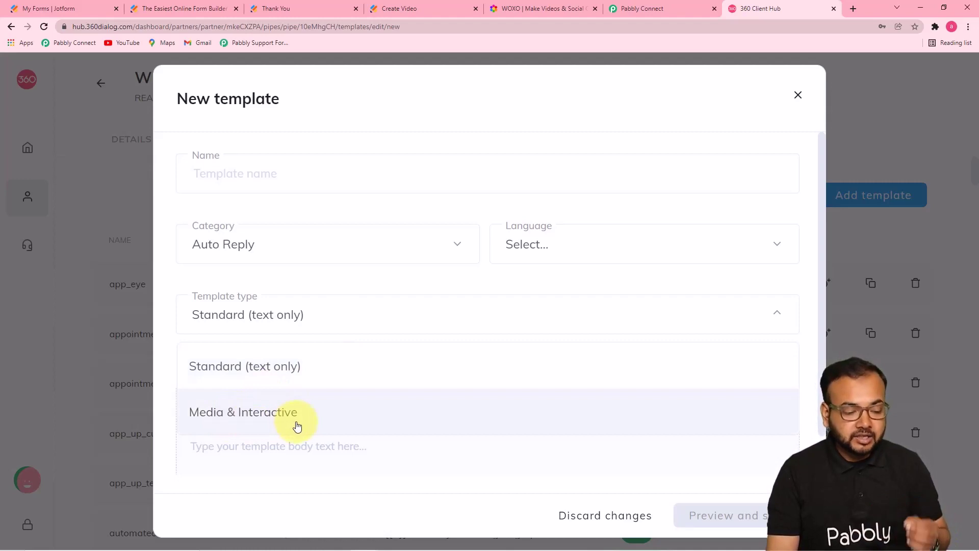
{"action": "left_click", "coordinate": [406, 274]}
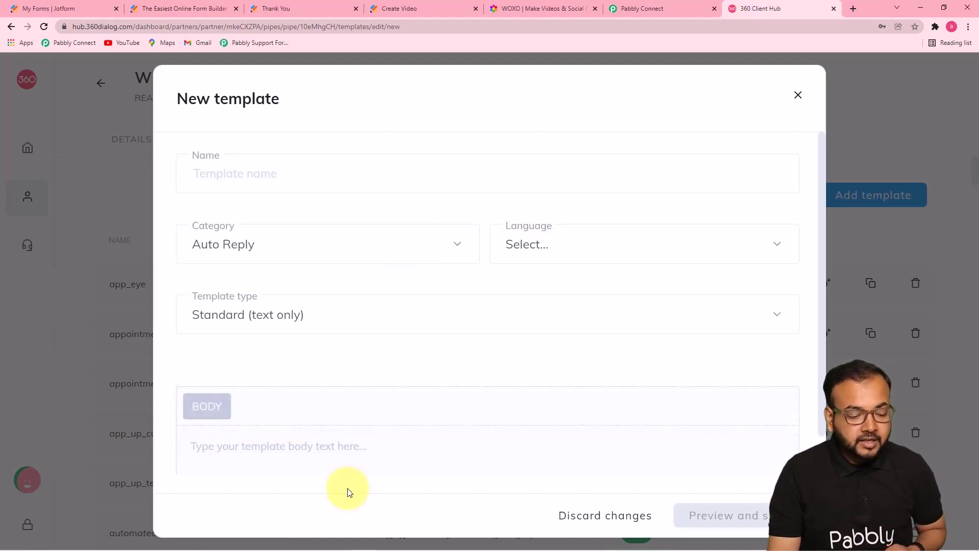
{"action": "left_click", "coordinate": [493, 449]}
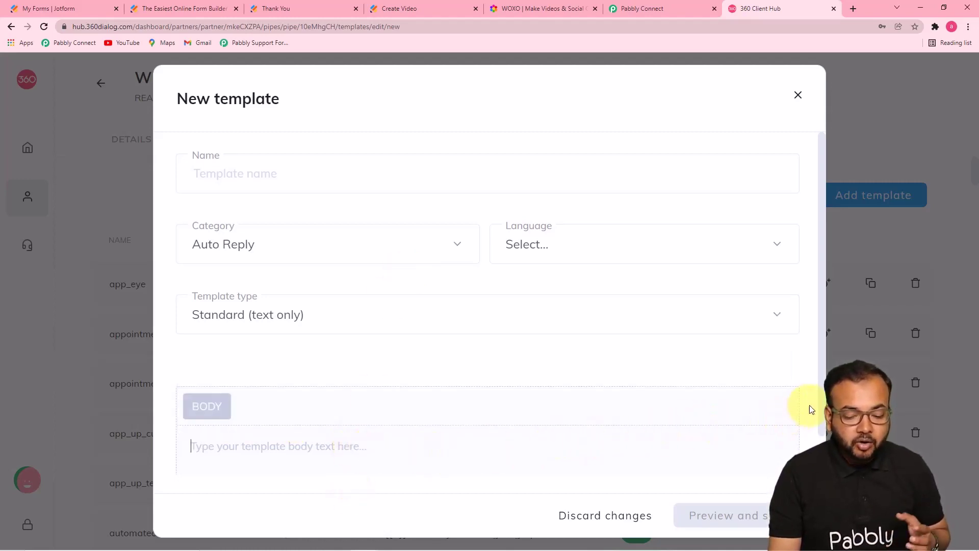
{"action": "left_click_drag", "start_coordinate": [822, 402], "coordinate": [821, 436]}
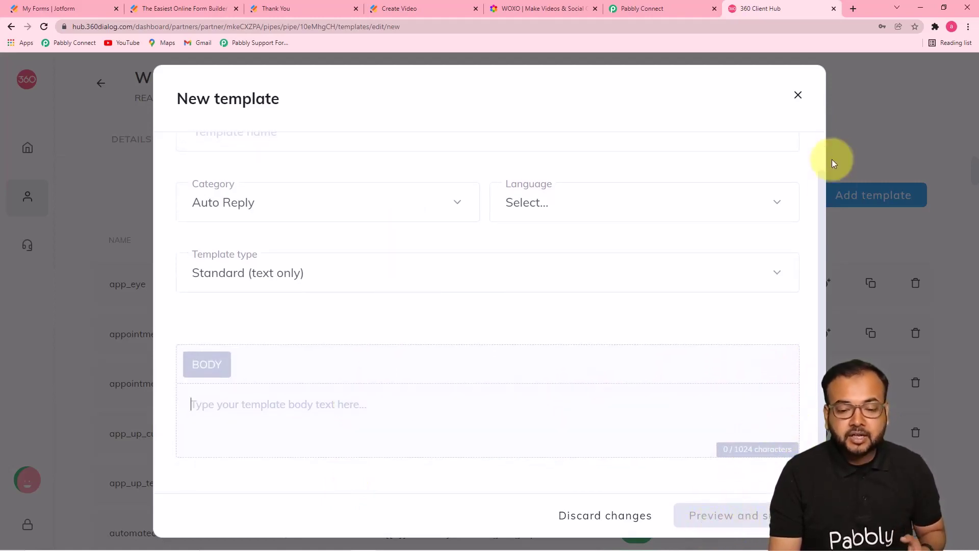
{"action": "left_click", "coordinate": [797, 97]}
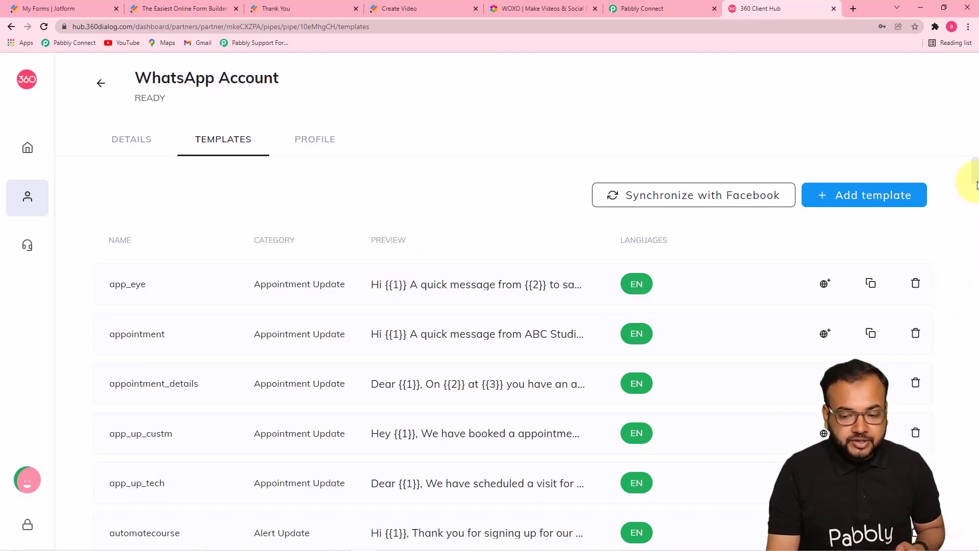
Step: Preview the video_link template's video header and {{1}}, {{2}} placeholders, then return to Pabbly Connect
{"action": "left_click_drag", "start_coordinate": [975, 184], "coordinate": [973, 286]}
{"action": "left_click", "coordinate": [823, 274]}
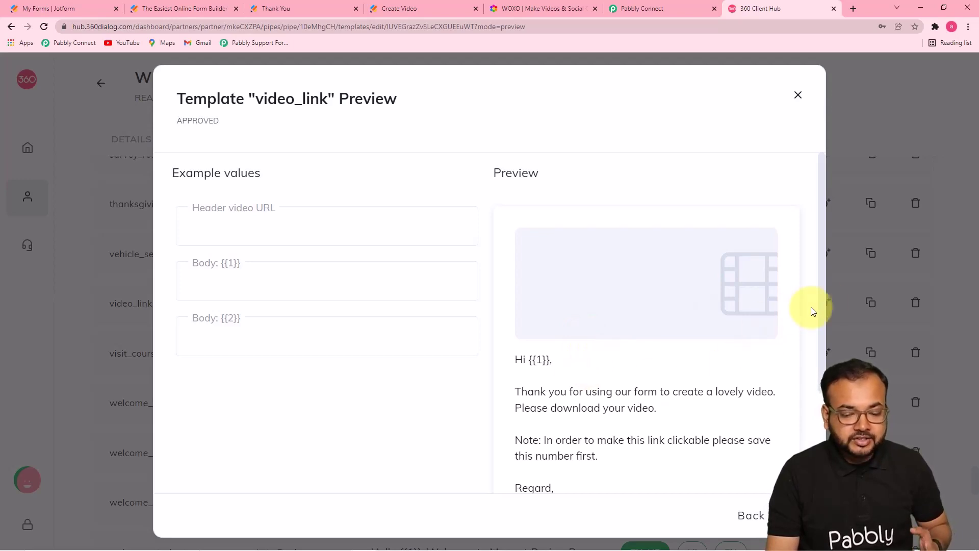
{"action": "left_click_drag", "start_coordinate": [821, 312], "coordinate": [820, 331]}
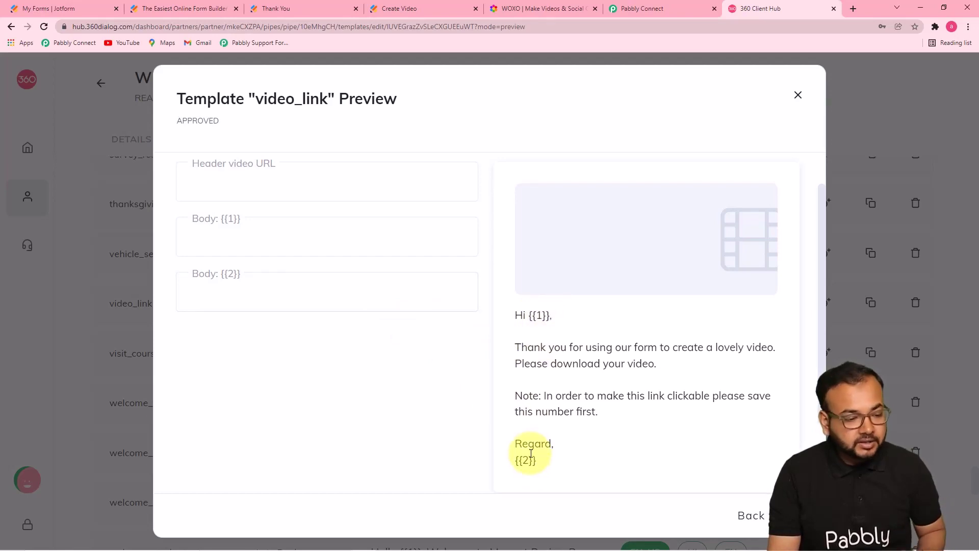
{"action": "left_click", "coordinate": [631, 9]}
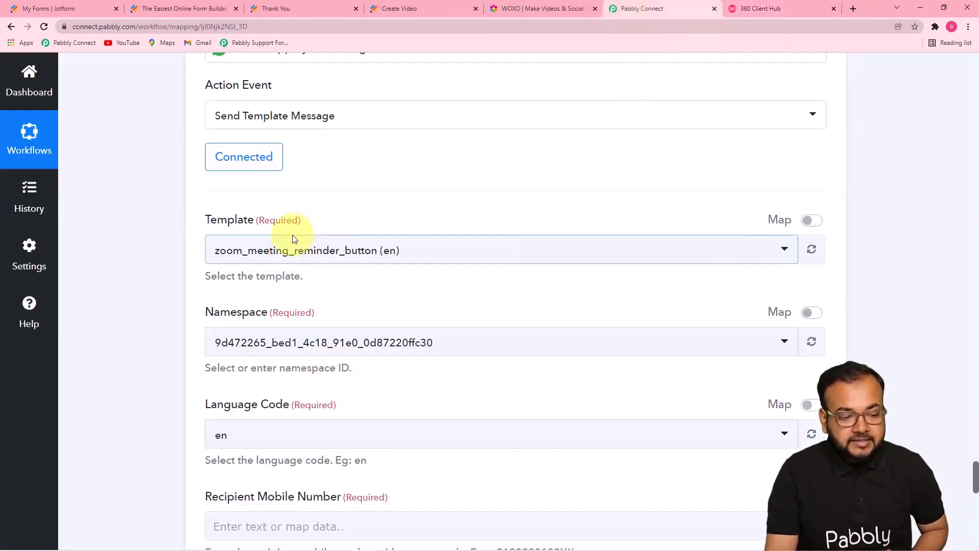
Step: Search 'vid' in the Template dropdown, pick video_link (en), and review the new fields
{"action": "scroll", "coordinate": [292, 239], "scroll_direction": "down", "scroll_amount": 1}
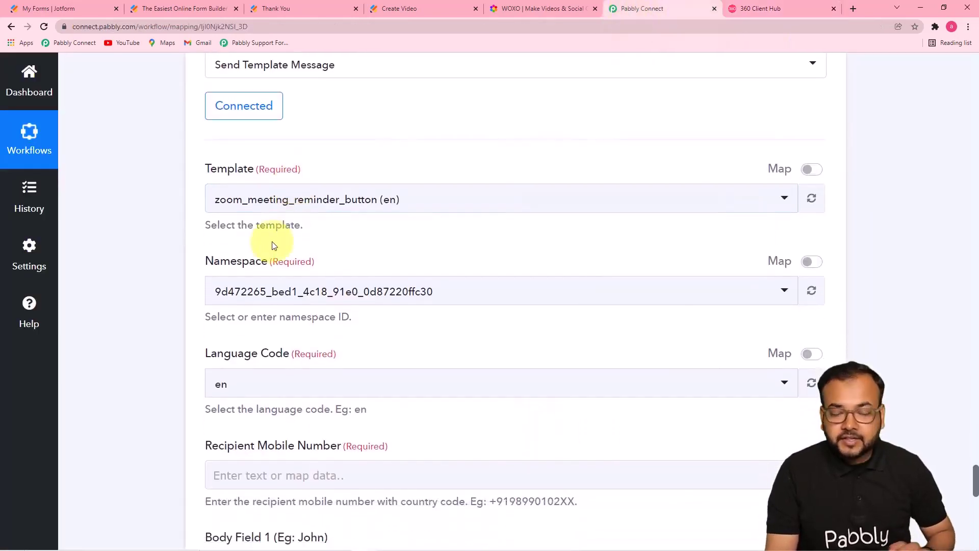
{"action": "left_click", "coordinate": [448, 201]}
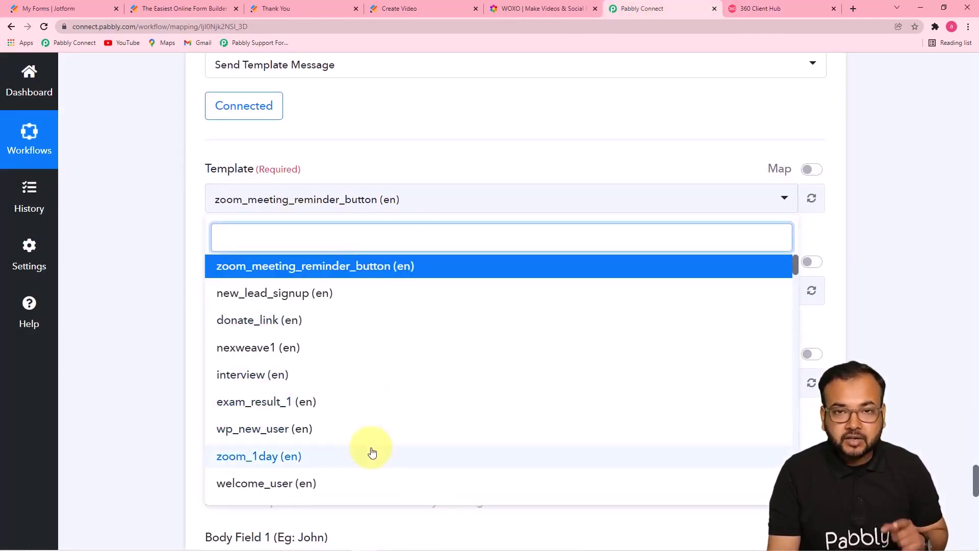
{"action": "type", "text": "vide"}
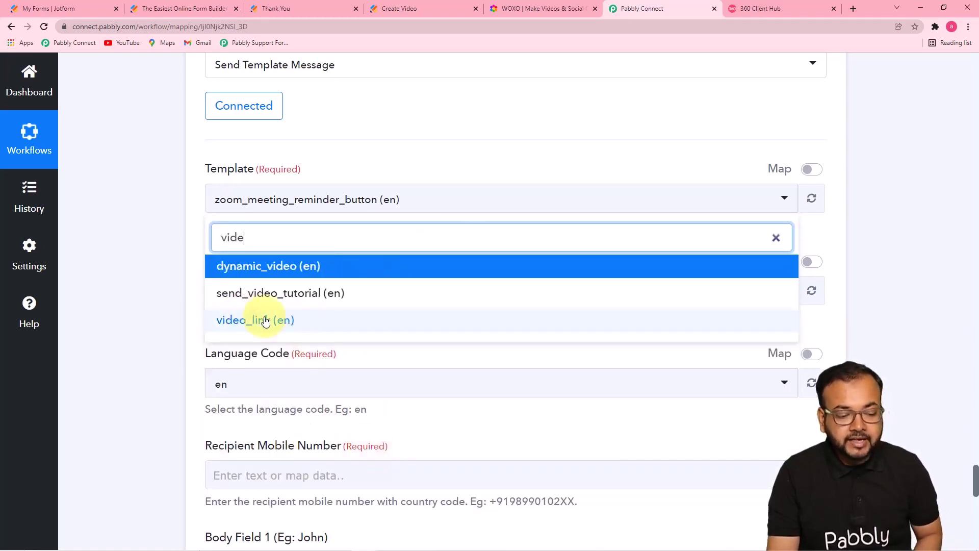
{"action": "left_click", "coordinate": [265, 321]}
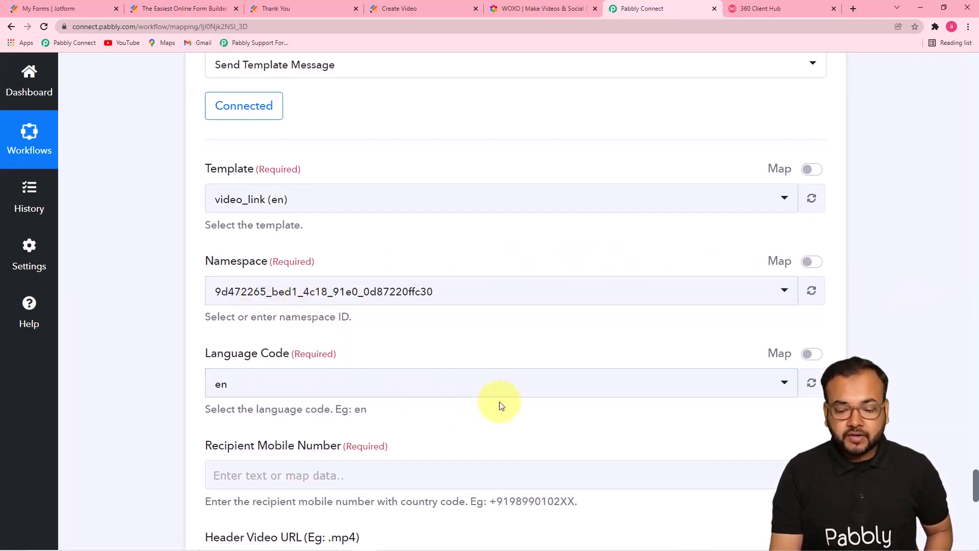
{"action": "left_click_drag", "start_coordinate": [975, 479], "coordinate": [975, 504]}
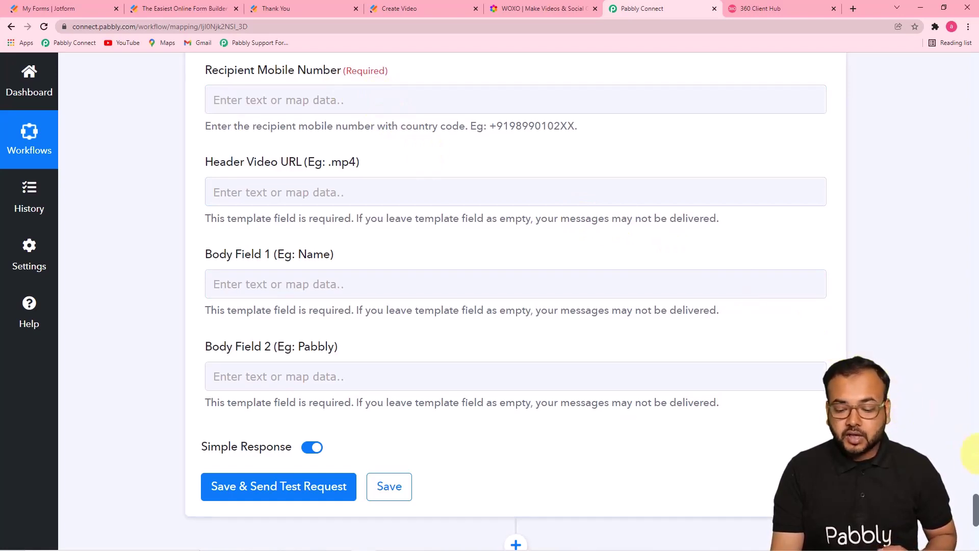
{"action": "left_click_drag", "start_coordinate": [975, 505], "coordinate": [975, 95]}
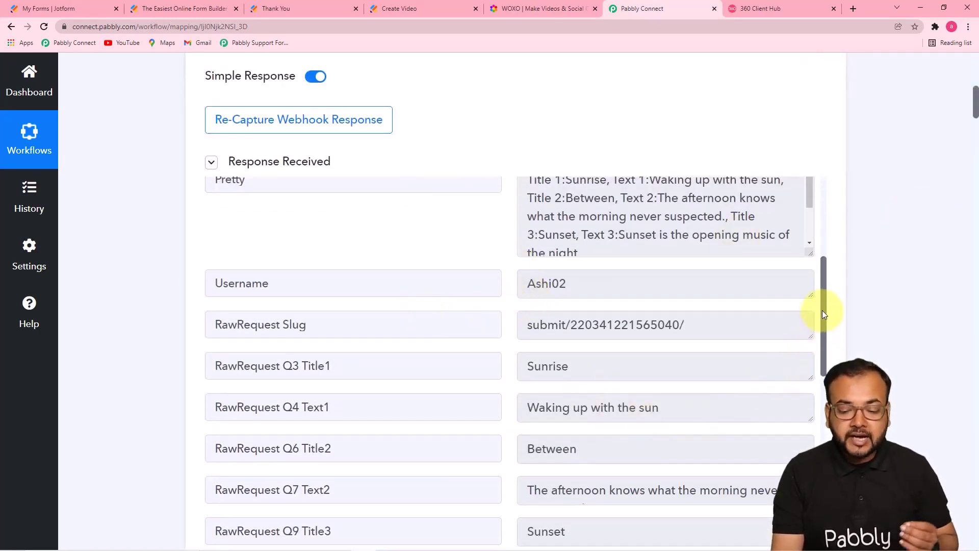
Step: Map Recipient Mobile Number to the JotForm response's RawRequest Q14 WhatsappNumber answer
{"action": "left_click_drag", "start_coordinate": [821, 306], "coordinate": [822, 403]}
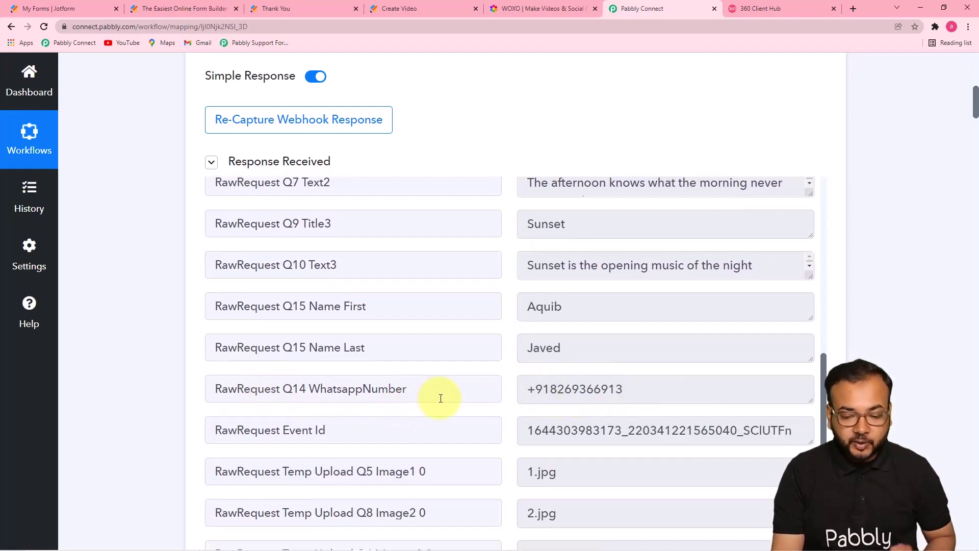
{"action": "left_click_drag", "start_coordinate": [974, 108], "coordinate": [944, 457]}
{"action": "scroll", "coordinate": [944, 457], "scroll_direction": "down", "scroll_amount": 9}
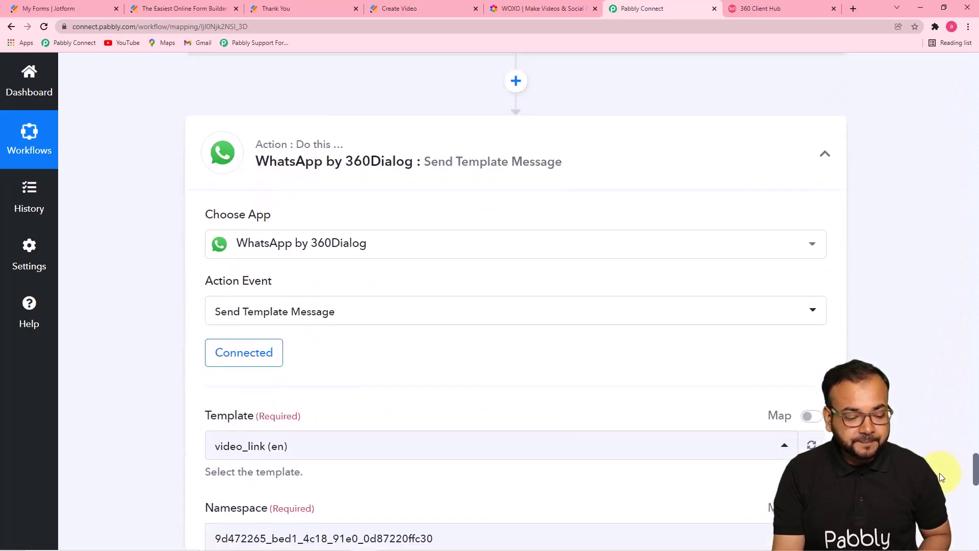
{"action": "scroll", "coordinate": [883, 353], "scroll_direction": "down", "scroll_amount": 6}
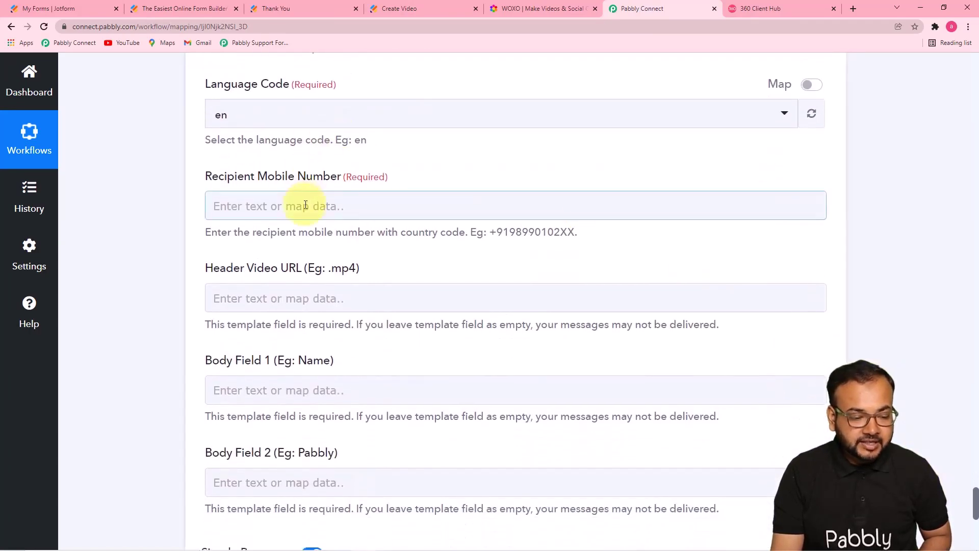
{"action": "left_click", "coordinate": [306, 205]}
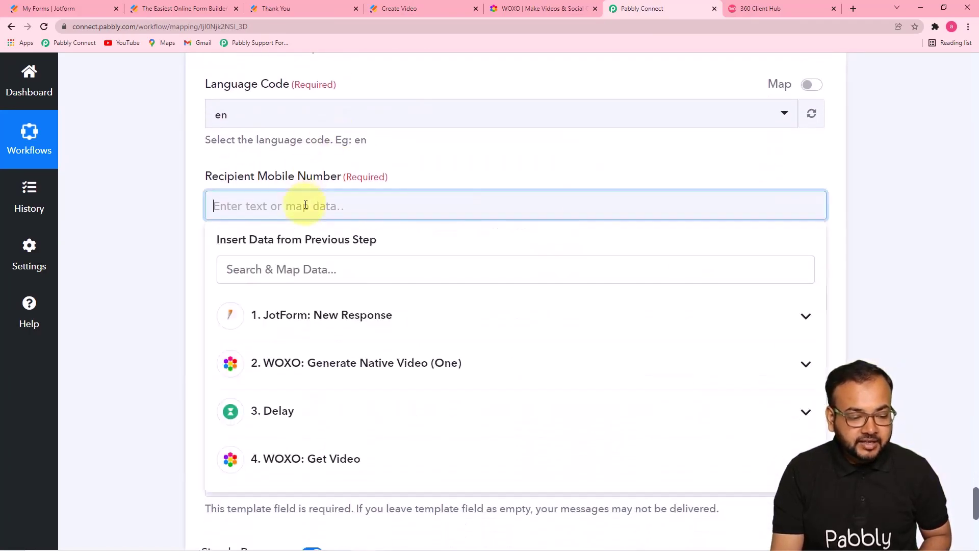
{"action": "scroll", "coordinate": [305, 205], "scroll_direction": "down", "scroll_amount": 1}
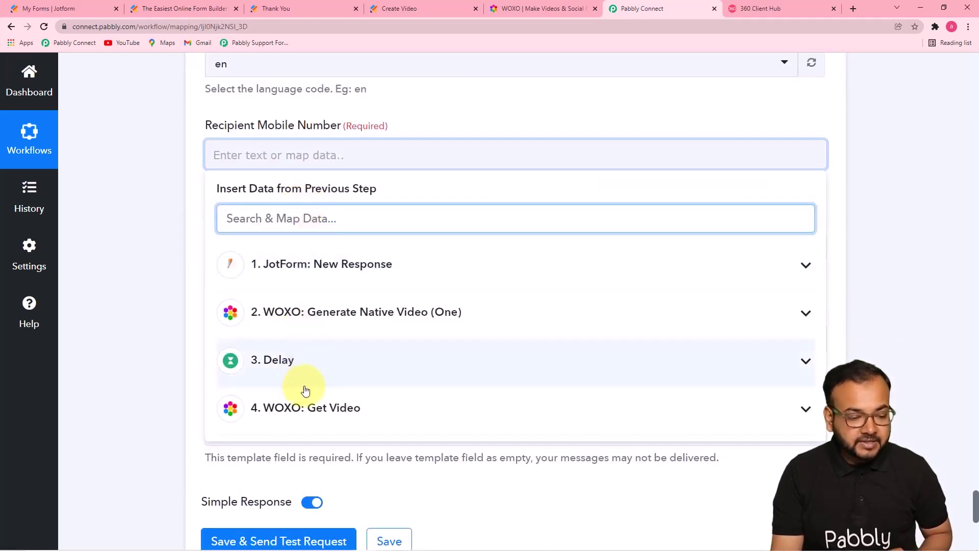
{"action": "left_click", "coordinate": [322, 278]}
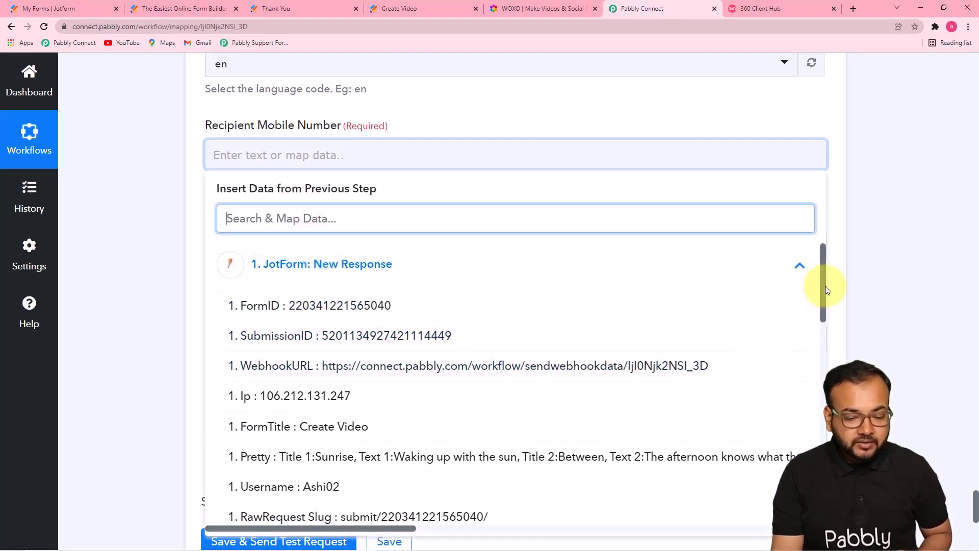
{"action": "left_click_drag", "start_coordinate": [824, 286], "coordinate": [821, 418]}
{"action": "left_click", "coordinate": [506, 323]}
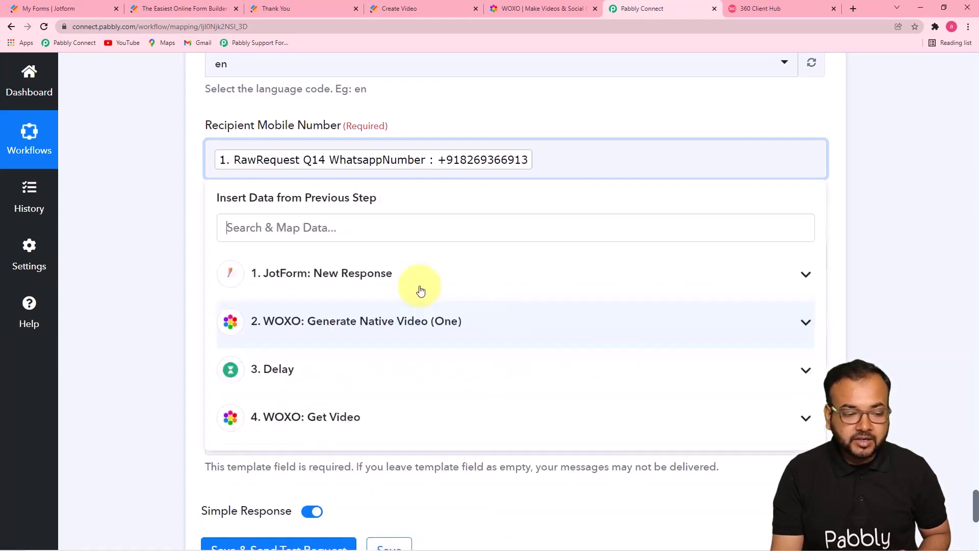
{"action": "left_click", "coordinate": [118, 174]}
Step: Review the WOXO Get Video output, inspecting the video's DownloadLink value
{"action": "scroll", "coordinate": [118, 173], "scroll_direction": "down", "scroll_amount": 2}
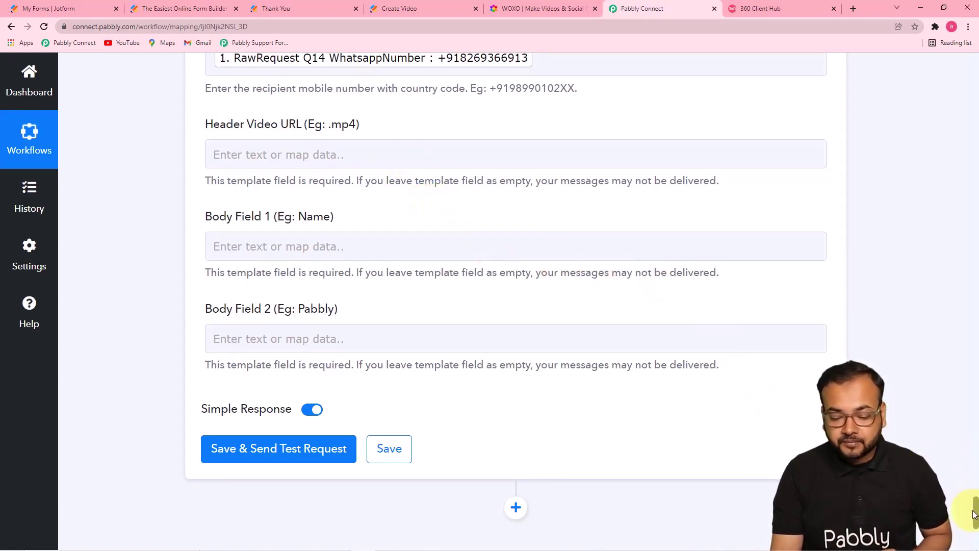
{"action": "scroll", "coordinate": [967, 468], "scroll_direction": "up", "scroll_amount": 20}
{"action": "scroll", "coordinate": [957, 411], "scroll_direction": "up", "scroll_amount": 3}
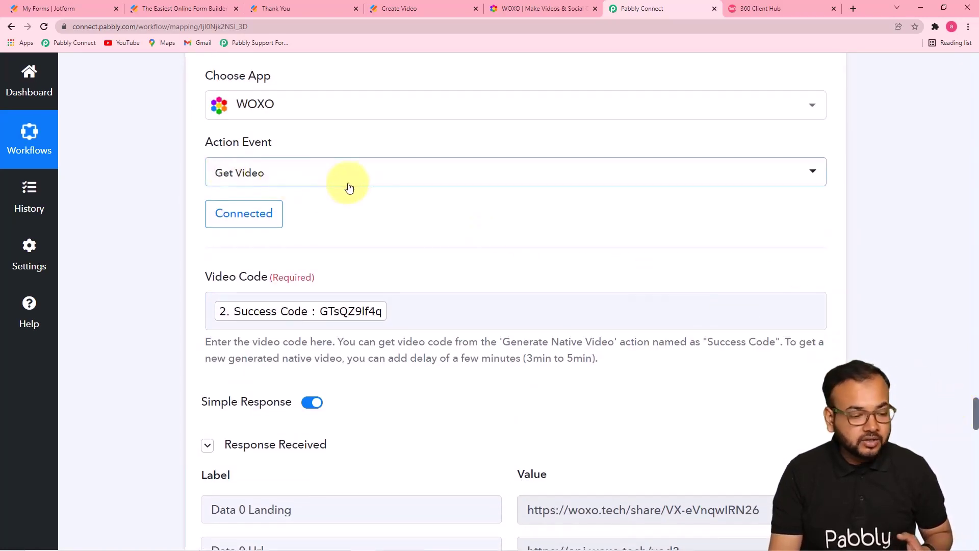
{"action": "scroll", "coordinate": [300, 250], "scroll_direction": "down", "scroll_amount": 1}
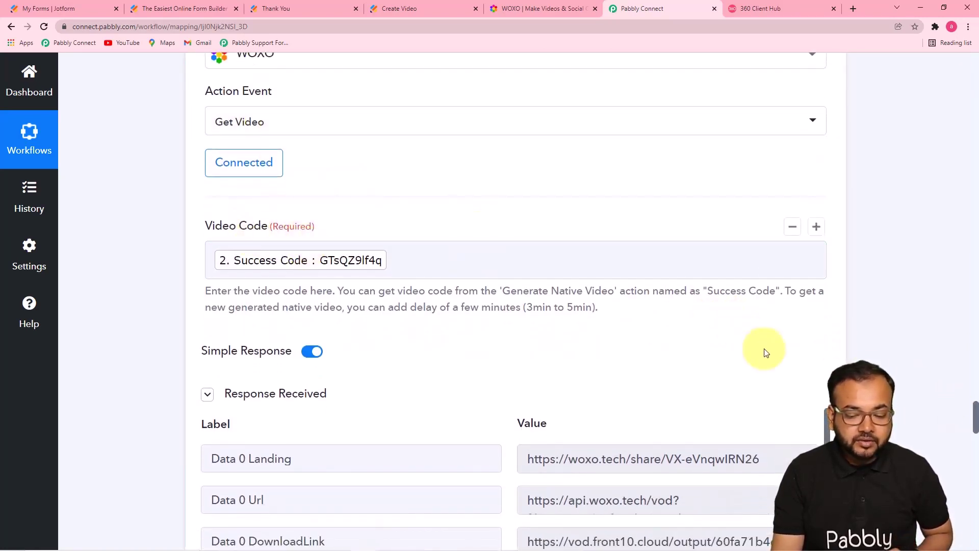
{"action": "left_click_drag", "start_coordinate": [971, 411], "coordinate": [973, 438]}
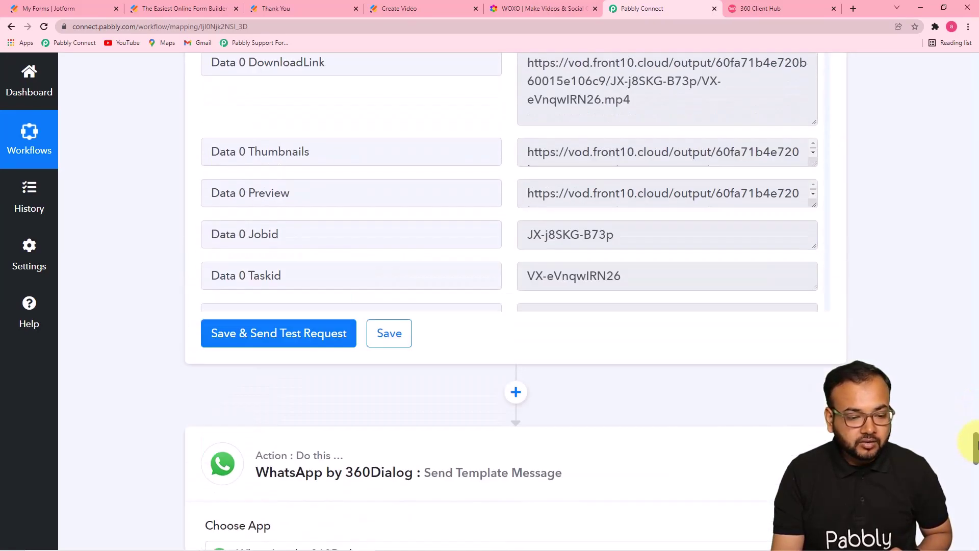
{"action": "left_click", "coordinate": [629, 98]}
{"action": "left_click", "coordinate": [977, 406]}
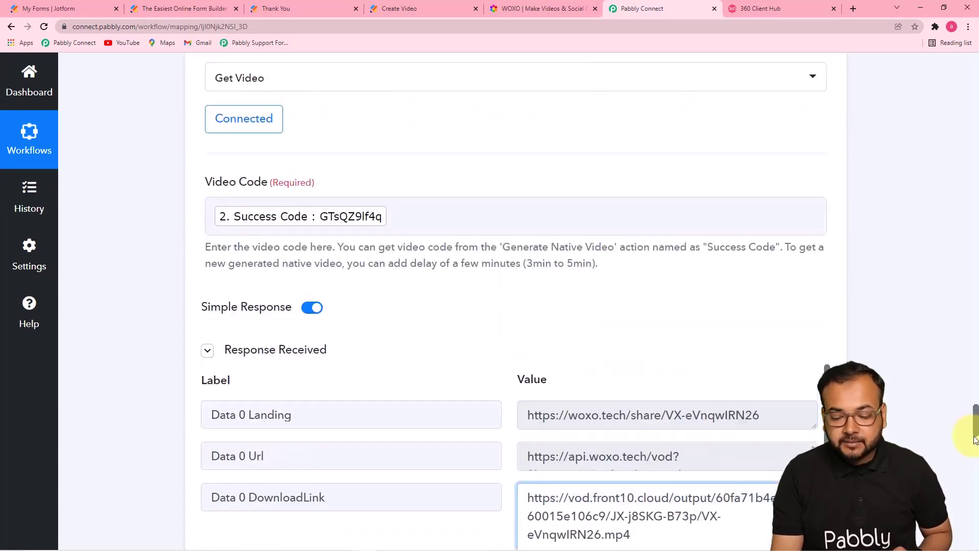
{"action": "left_click_drag", "start_coordinate": [974, 425], "coordinate": [971, 469]}
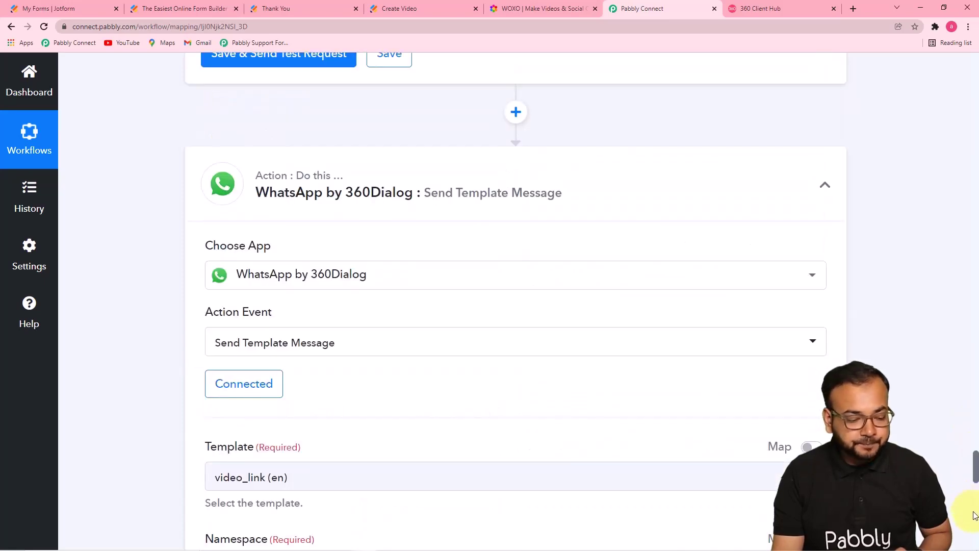
{"action": "scroll", "coordinate": [925, 411], "scroll_direction": "up", "scroll_amount": 1}
{"action": "scroll", "coordinate": [928, 398], "scroll_direction": "down", "scroll_amount": 1}
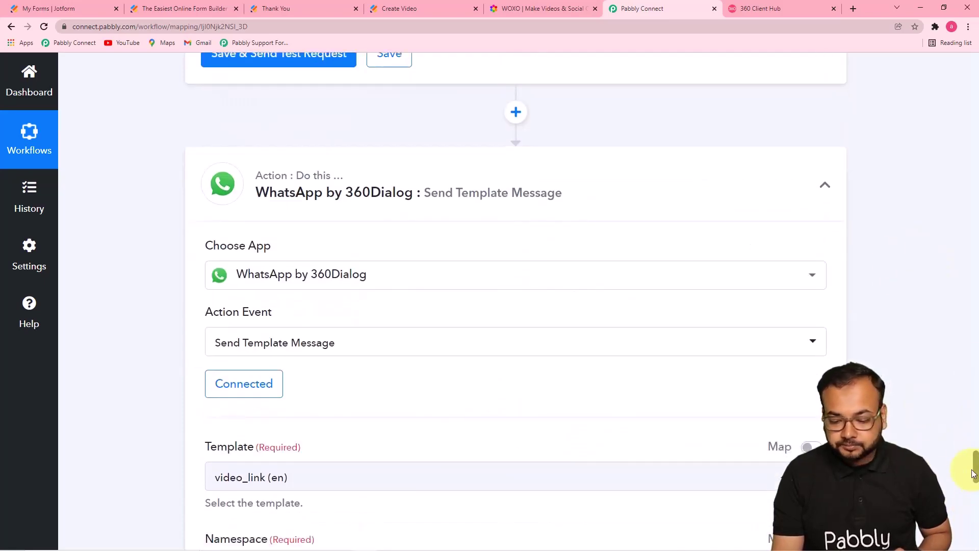
{"action": "scroll", "coordinate": [973, 458], "scroll_direction": "down", "scroll_amount": 10}
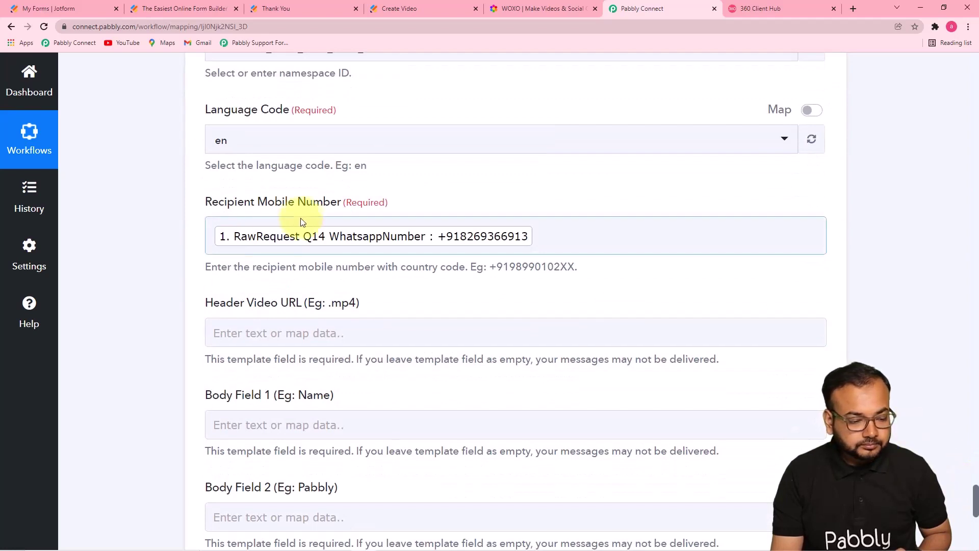
{"action": "scroll", "coordinate": [484, 347], "scroll_direction": "down", "scroll_amount": 4}
Step: Map Header Video URL to the WOXO Get Video DownloadLink
{"action": "left_click", "coordinate": [306, 129]}
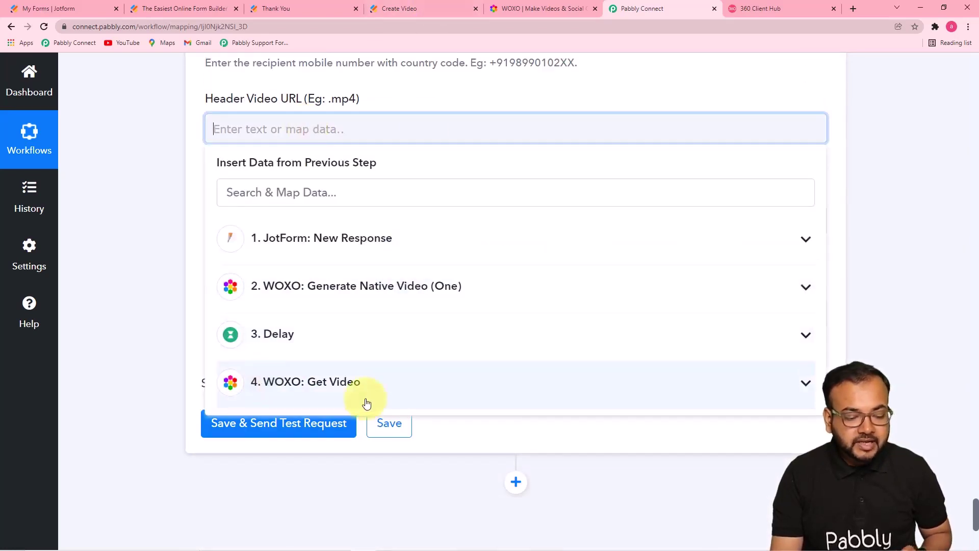
{"action": "left_click", "coordinate": [332, 396]}
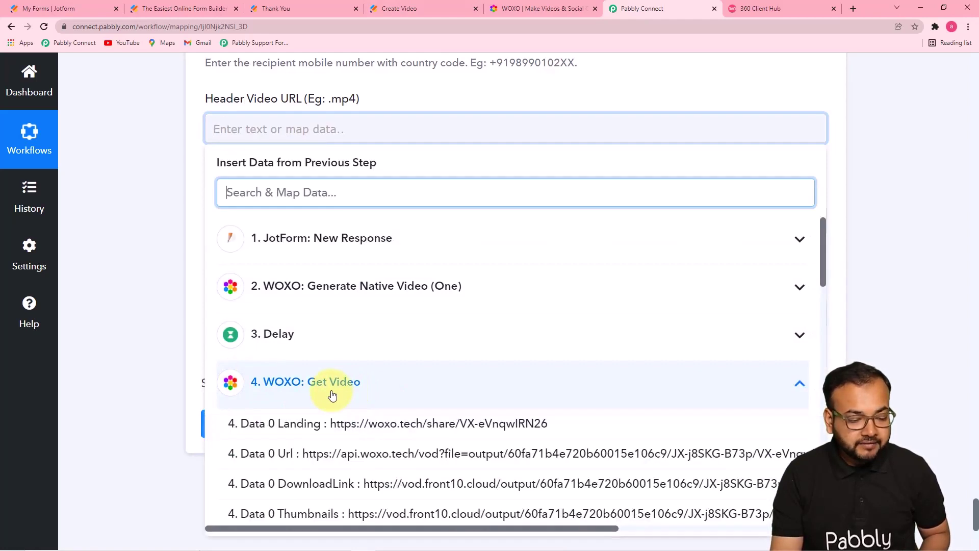
{"action": "left_click", "coordinate": [364, 491]}
{"action": "left_click", "coordinate": [117, 328]}
{"action": "scroll", "coordinate": [117, 329], "scroll_direction": "down", "scroll_amount": 2}
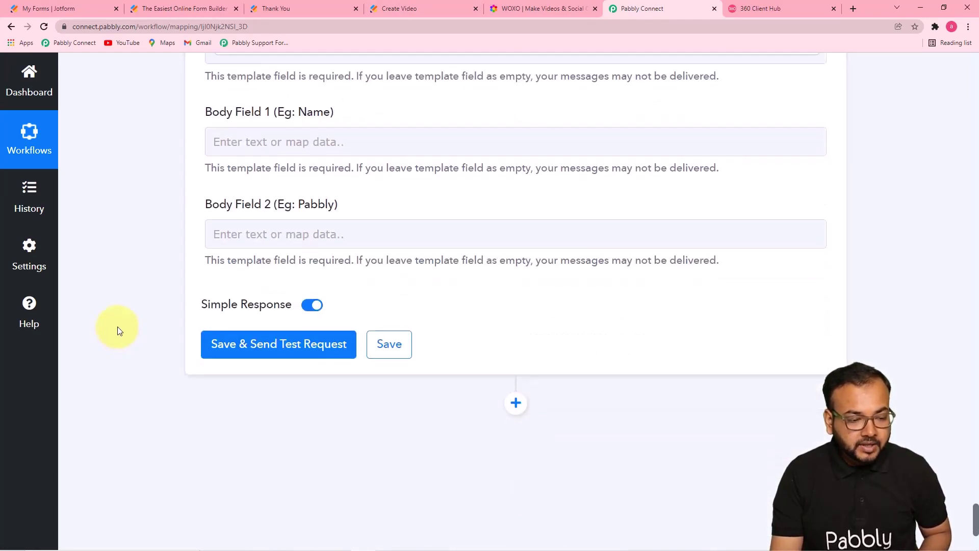
Step: Fill Body Field 1 with the JotForm RawRequest Q15 Name First answer
{"action": "left_click", "coordinate": [216, 141]}
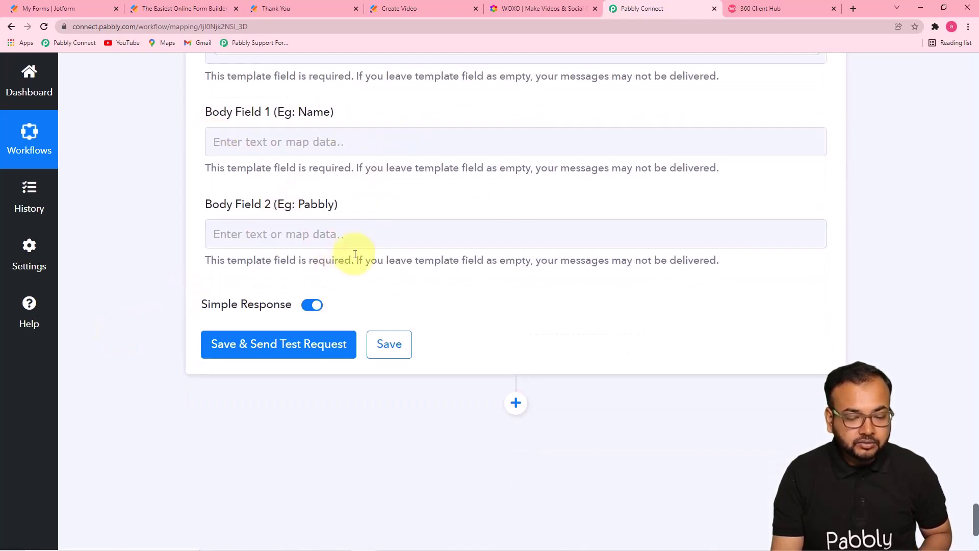
{"action": "left_click", "coordinate": [755, 9]}
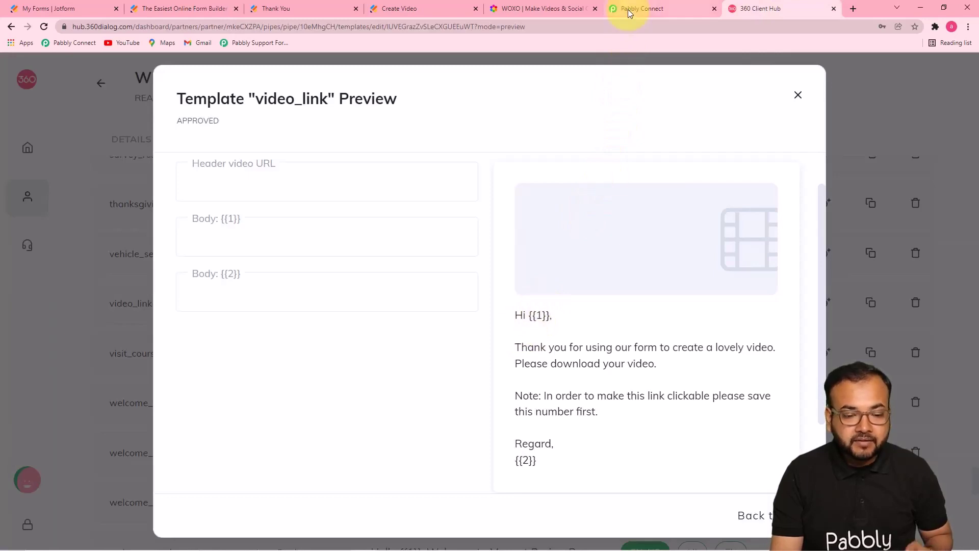
{"action": "left_click", "coordinate": [644, 5]}
{"action": "left_click", "coordinate": [417, 147]}
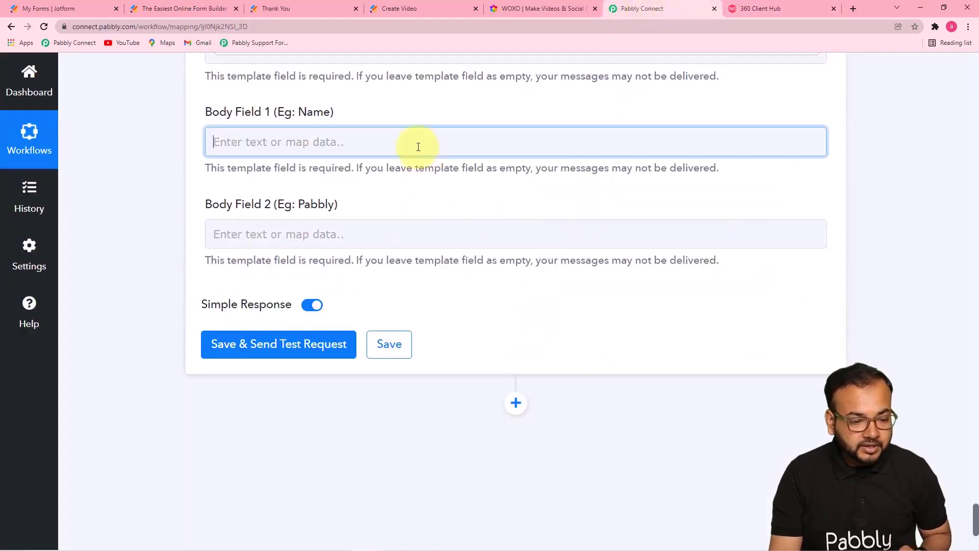
{"action": "left_click", "coordinate": [370, 259]}
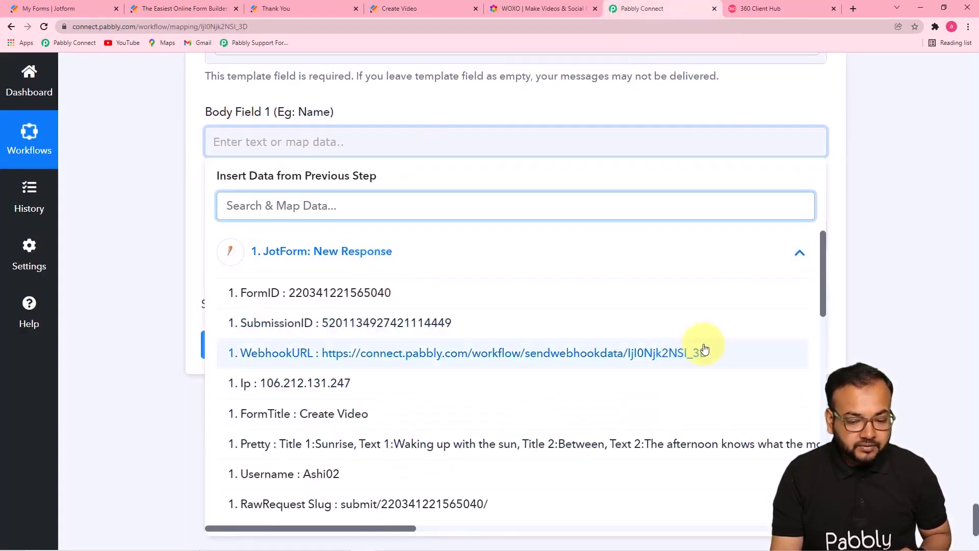
{"action": "left_click_drag", "start_coordinate": [821, 294], "coordinate": [727, 376]}
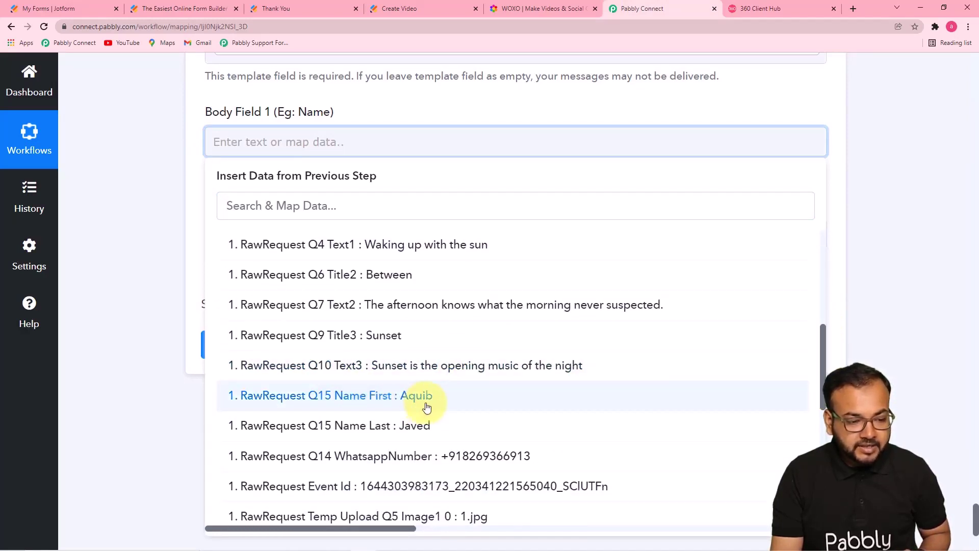
{"action": "left_click", "coordinate": [422, 400]}
{"action": "left_click", "coordinate": [65, 213]}
Step: Enter 'Team Pabbly' into Body Field 2
{"action": "left_click", "coordinate": [363, 242]}
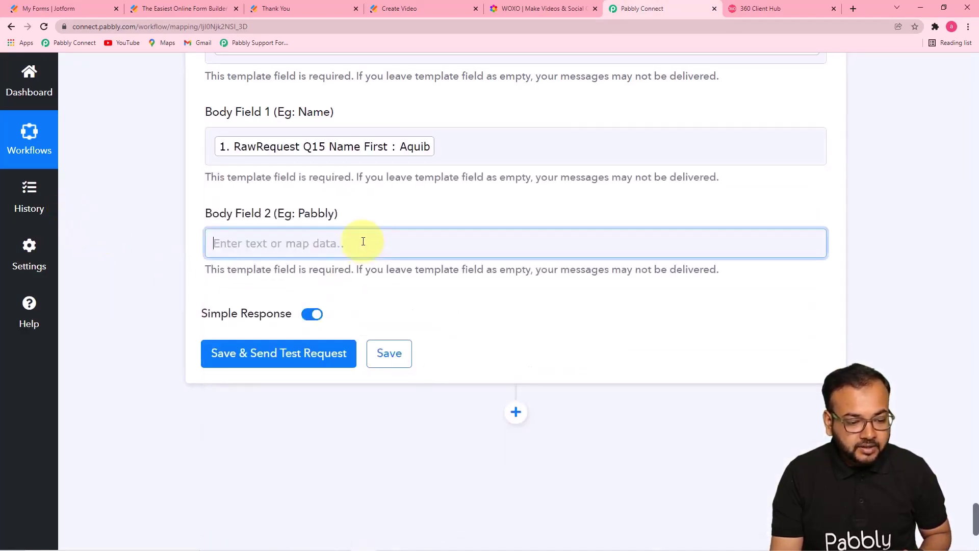
{"action": "scroll", "coordinate": [363, 241], "scroll_direction": "down", "scroll_amount": 1}
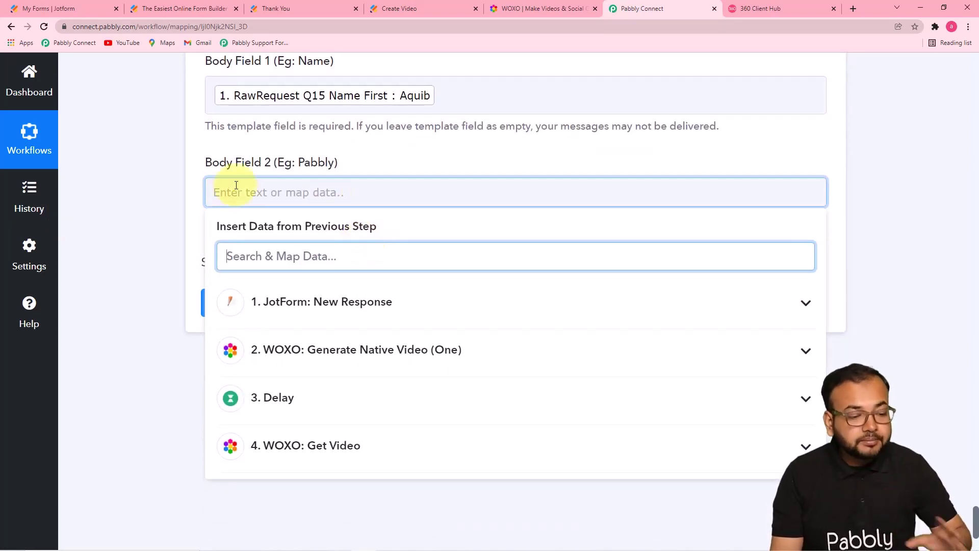
{"action": "left_click", "coordinate": [311, 194]}
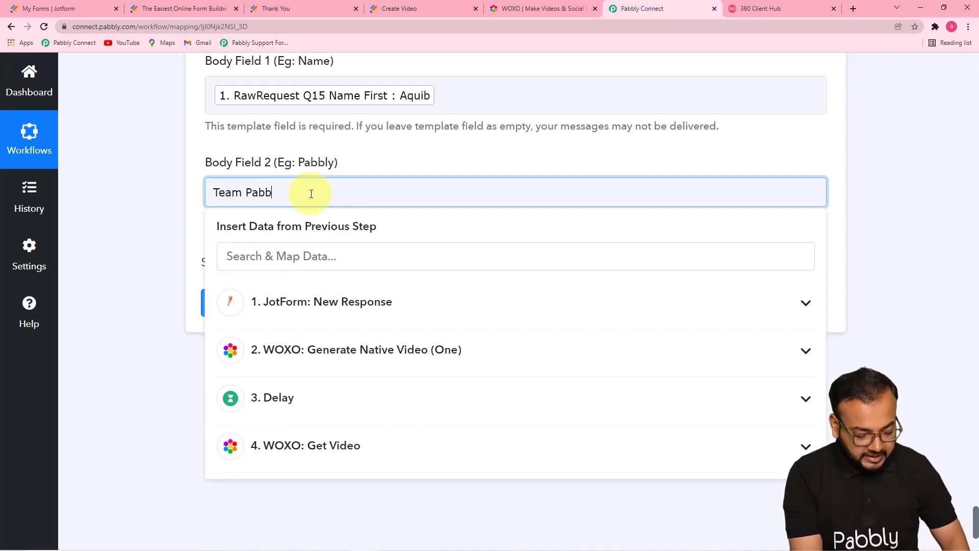
{"action": "left_click", "coordinate": [883, 178]}
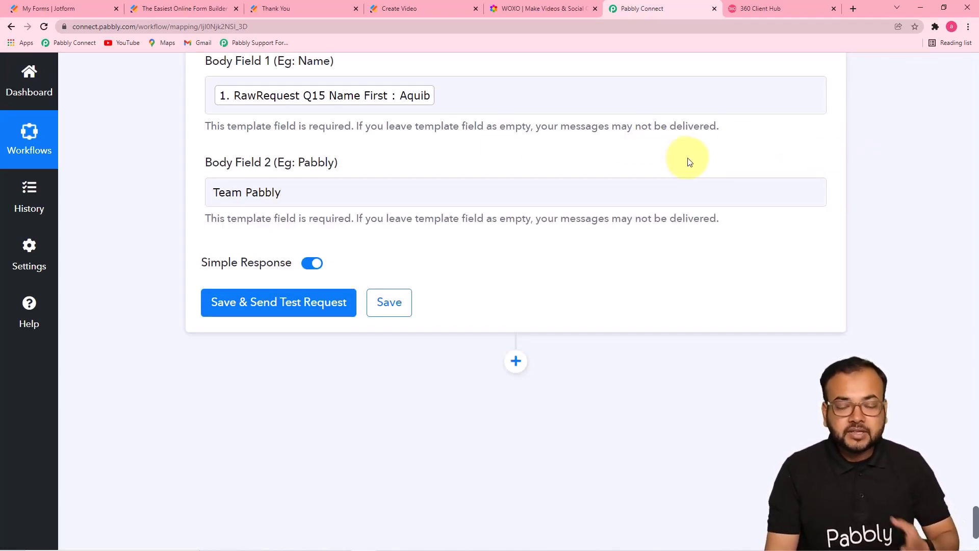
{"action": "scroll", "coordinate": [694, 157], "scroll_direction": "down", "scroll_amount": 2}
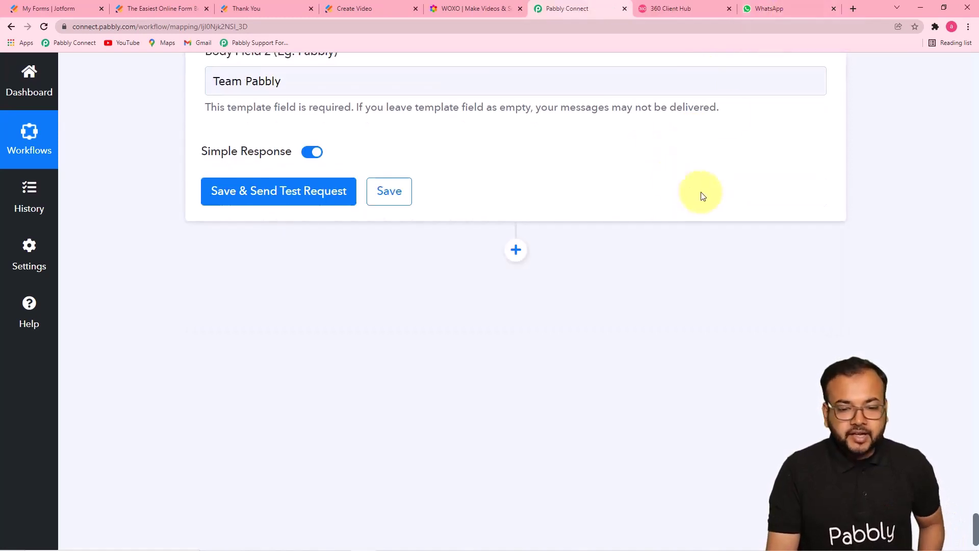
Step: Save and send a test of the template step, then check WhatsApp Web for the delivered message
{"action": "left_click", "coordinate": [772, 10]}
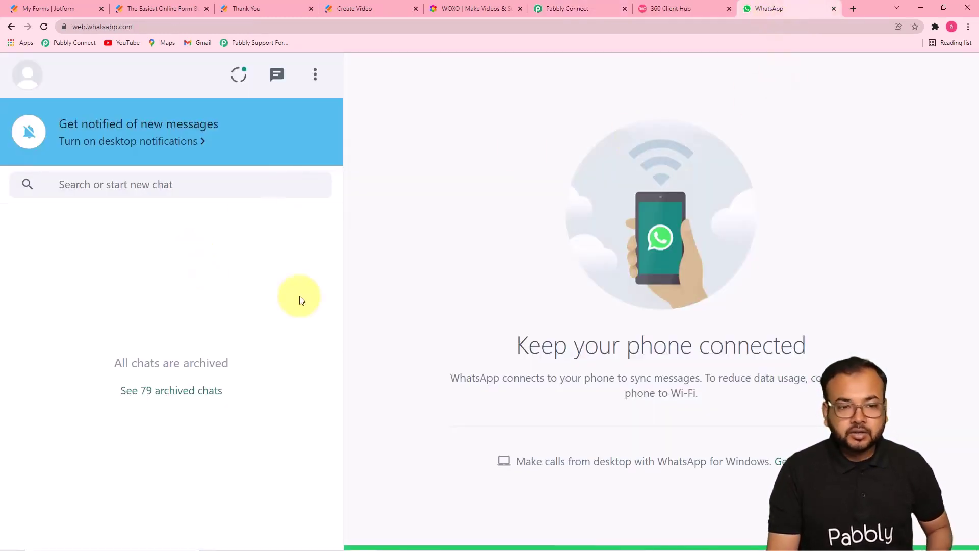
{"action": "left_click", "coordinate": [567, 7]}
{"action": "left_click", "coordinate": [258, 192]}
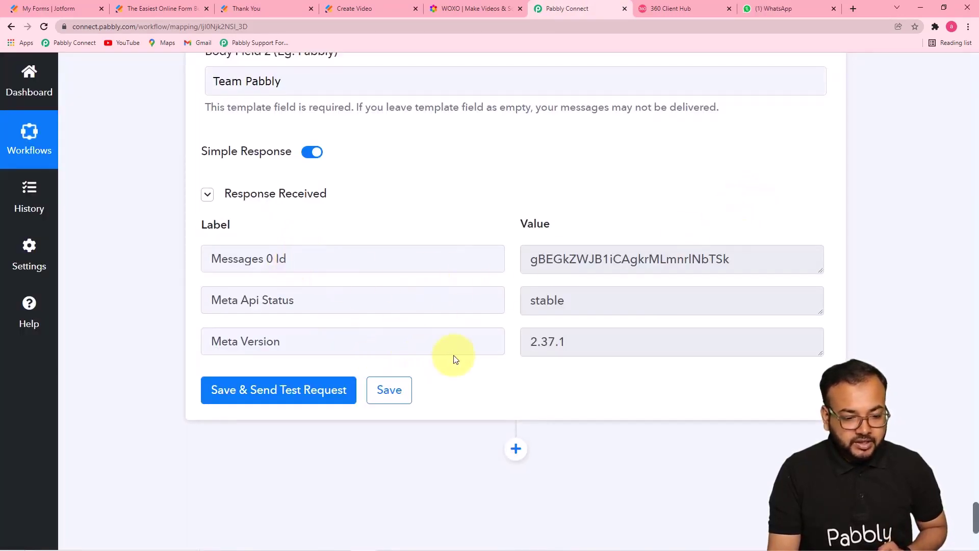
{"action": "left_click", "coordinate": [773, 11]}
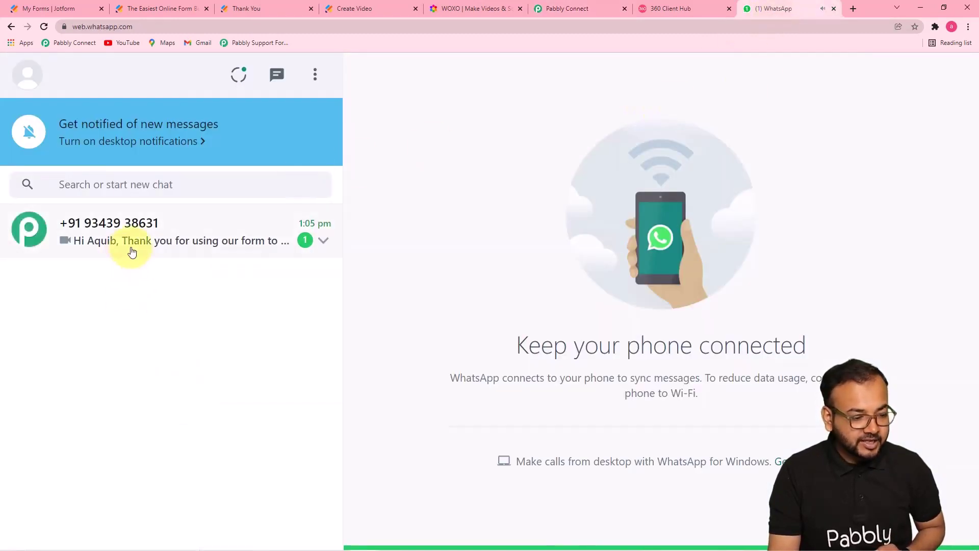
Step: Open the newly arrived WhatsApp chat and scroll to read the thank-you message
{"action": "left_click", "coordinate": [130, 250]}
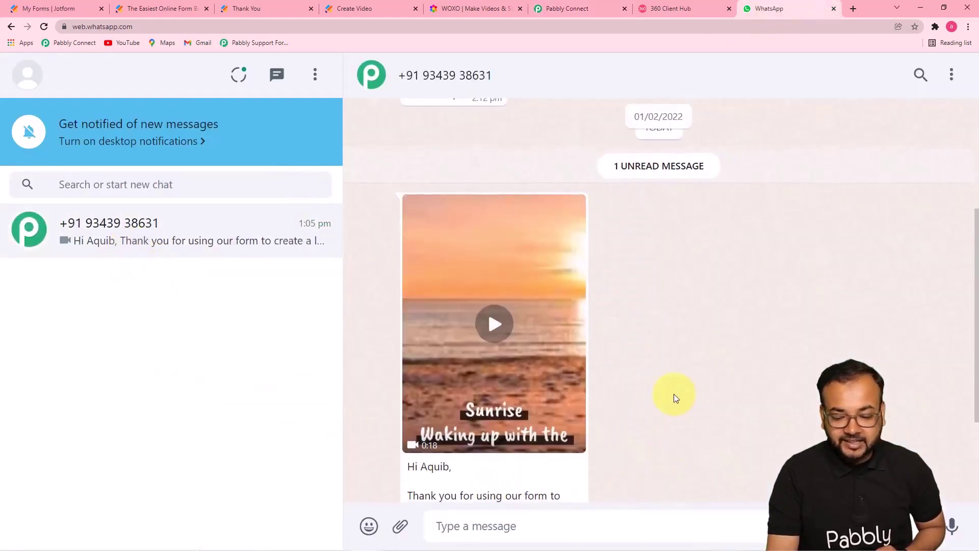
{"action": "scroll", "coordinate": [708, 372], "scroll_direction": "down", "scroll_amount": 1}
{"action": "scroll", "coordinate": [741, 344], "scroll_direction": "down", "scroll_amount": 2}
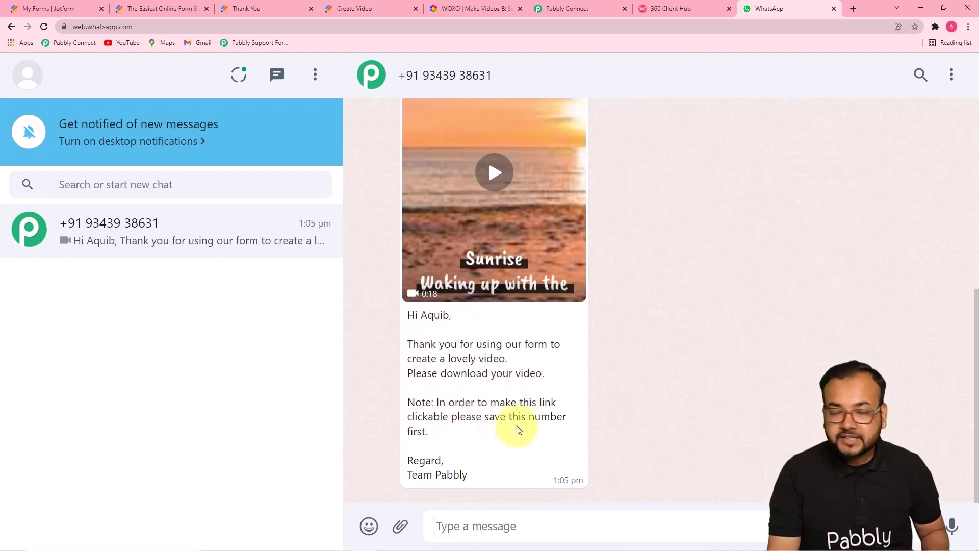
Step: Play the received sunrise video, pause it, and go back to Pabbly Connect
{"action": "left_click", "coordinate": [494, 187]}
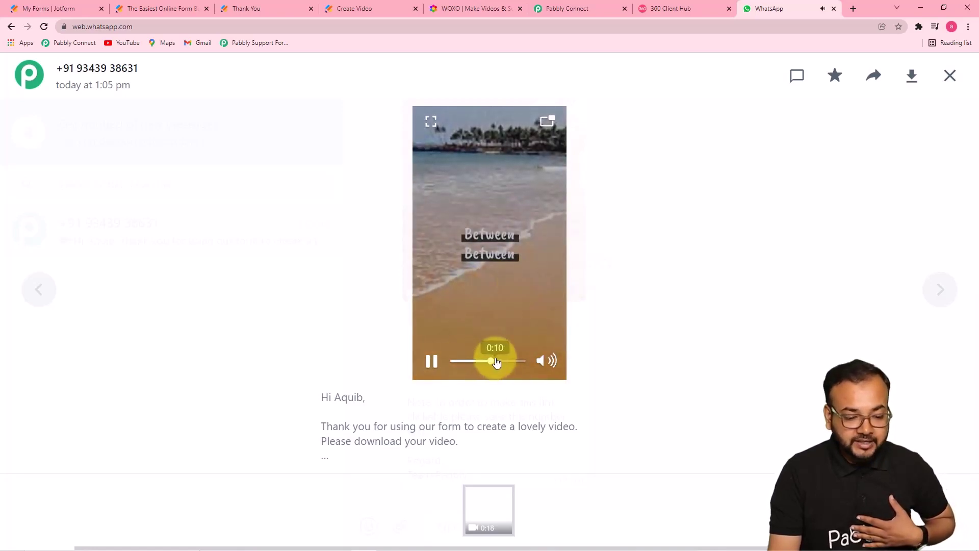
{"action": "left_click", "coordinate": [430, 363]}
{"action": "left_click", "coordinate": [572, 10]}
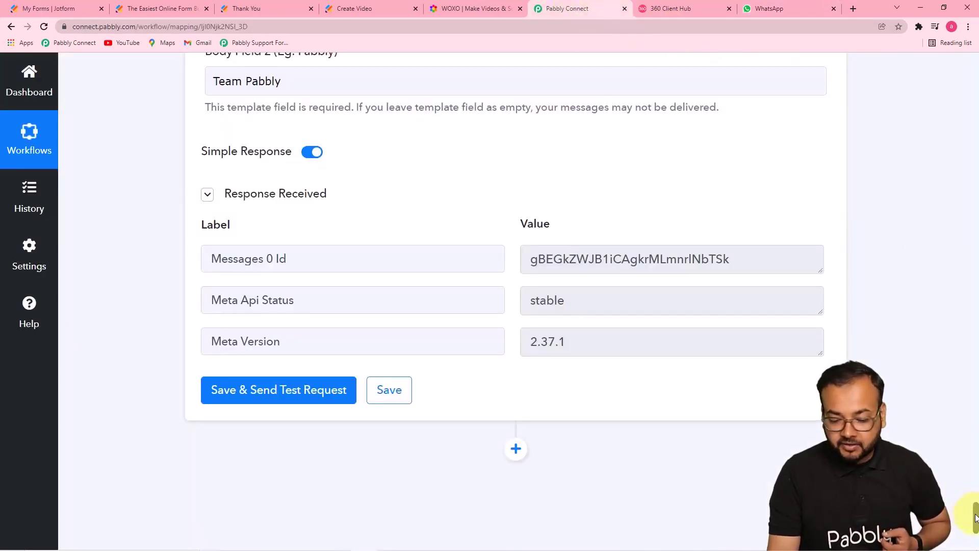
Step: Open the Data 0 DownloadLink URL from the Get Video output with Go to link
{"action": "left_click_drag", "start_coordinate": [975, 518], "coordinate": [959, 429]}
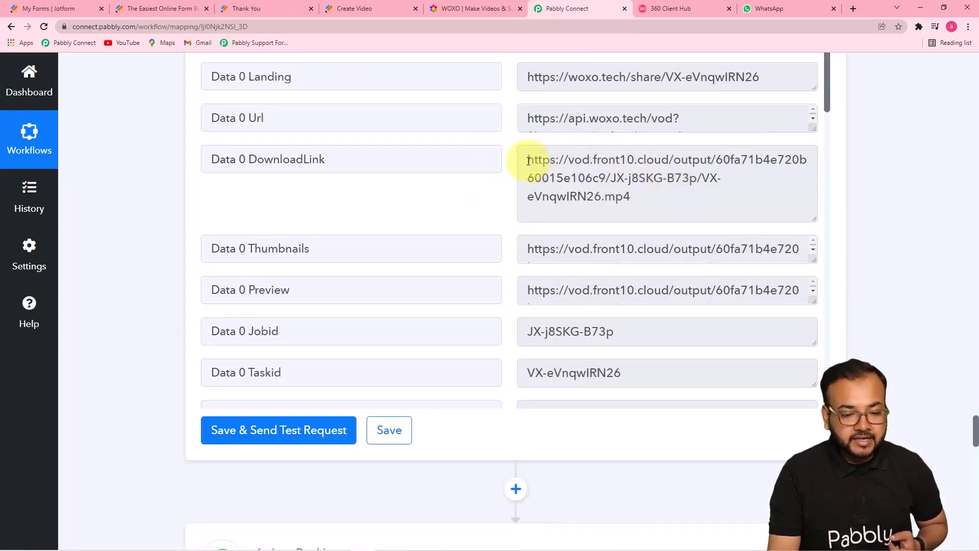
{"action": "left_click_drag", "start_coordinate": [528, 161], "coordinate": [618, 201]}
{"action": "right_click", "coordinate": [607, 202]}
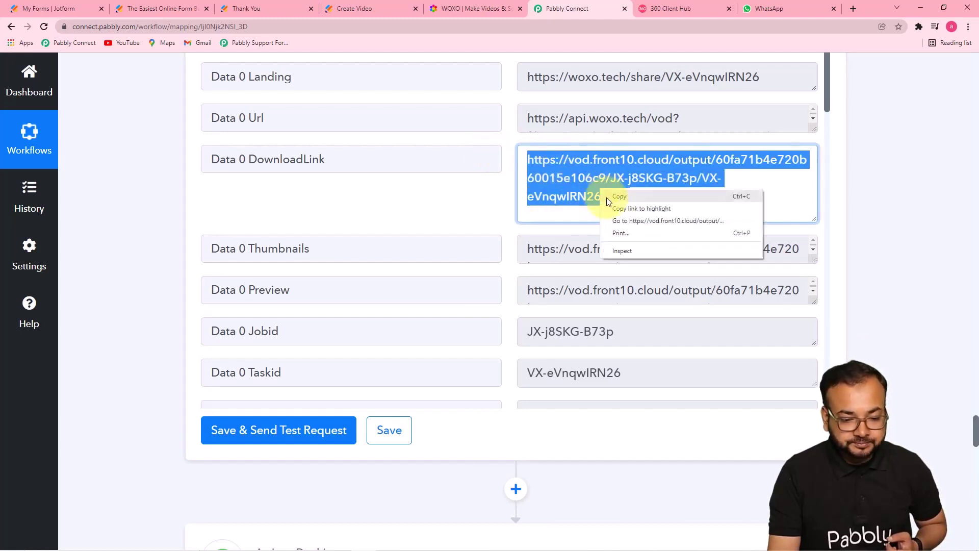
{"action": "left_click", "coordinate": [610, 220]}
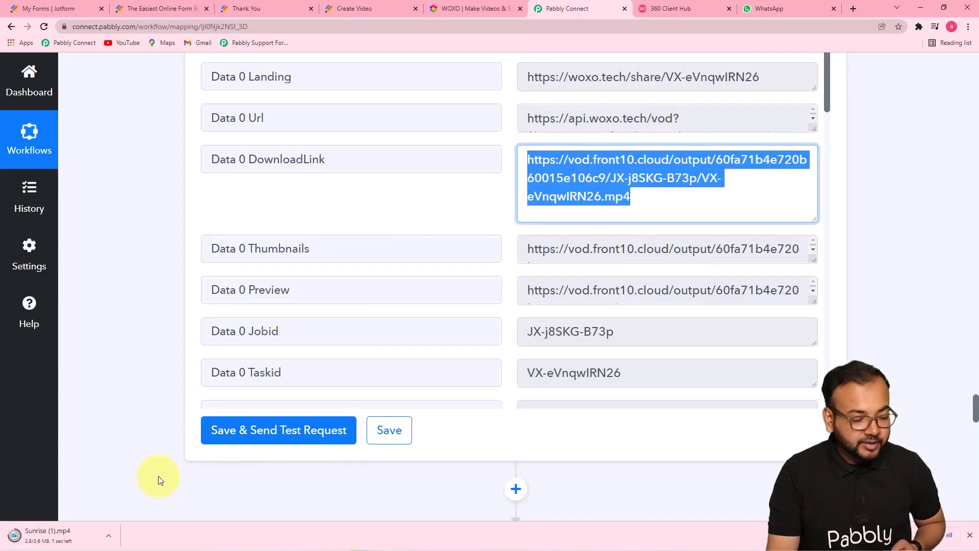
Step: Watch the downloaded Sunrise (1).mp4, then close the player and deselect the link
{"action": "left_click", "coordinate": [108, 540]}
{"action": "left_click", "coordinate": [130, 503]}
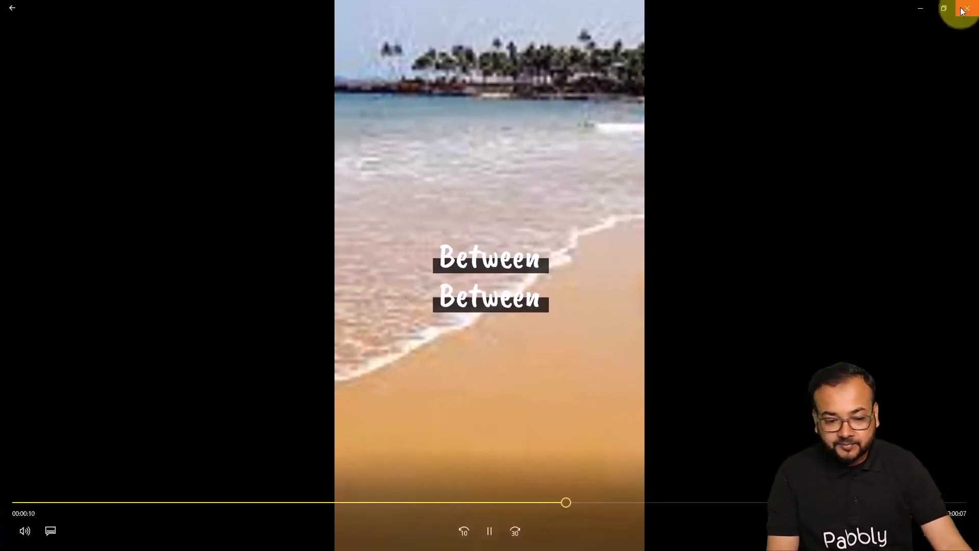
{"action": "left_click", "coordinate": [961, 11]}
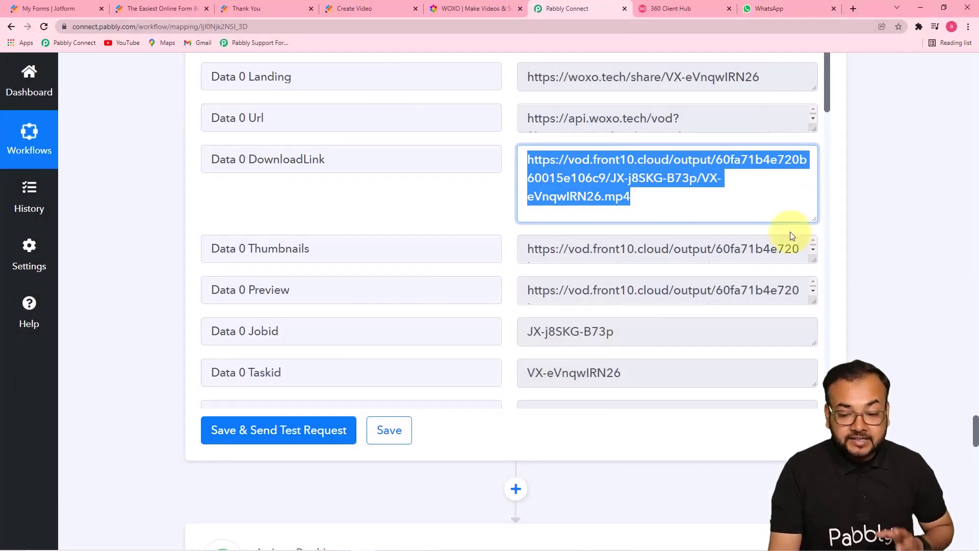
{"action": "left_click", "coordinate": [927, 245]}
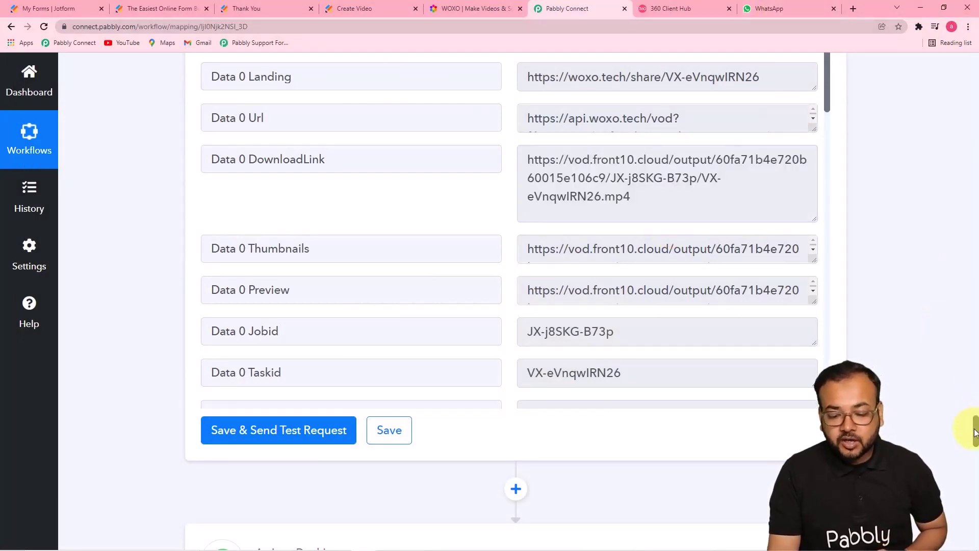
{"action": "left_click_drag", "start_coordinate": [974, 432], "coordinate": [973, 65]}
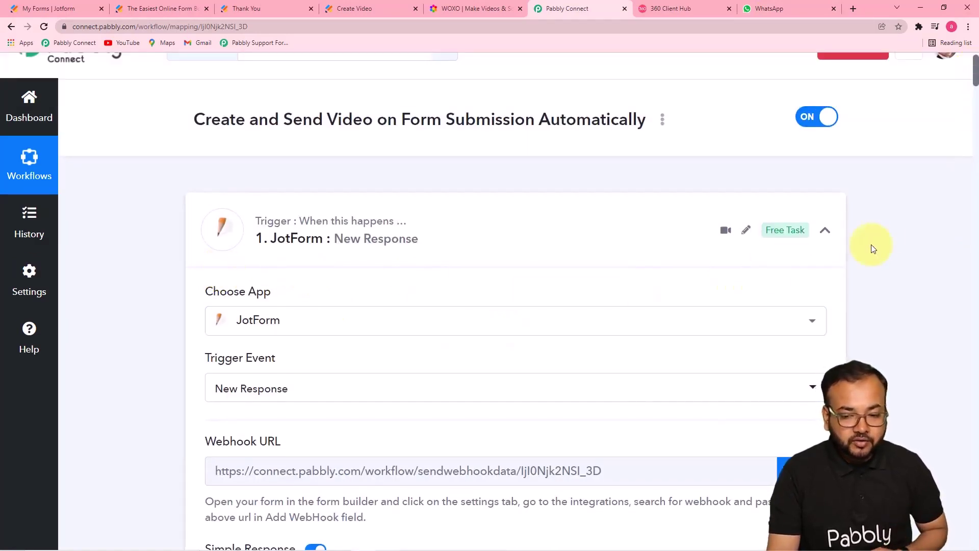
{"action": "left_click_drag", "start_coordinate": [973, 66], "coordinate": [975, 129]}
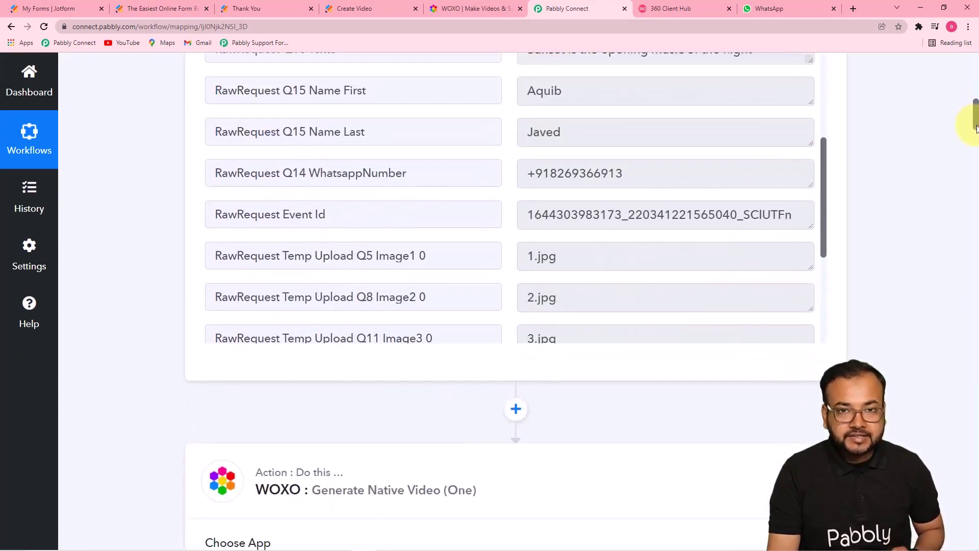
{"action": "left_click_drag", "start_coordinate": [976, 128], "coordinate": [960, 375]}
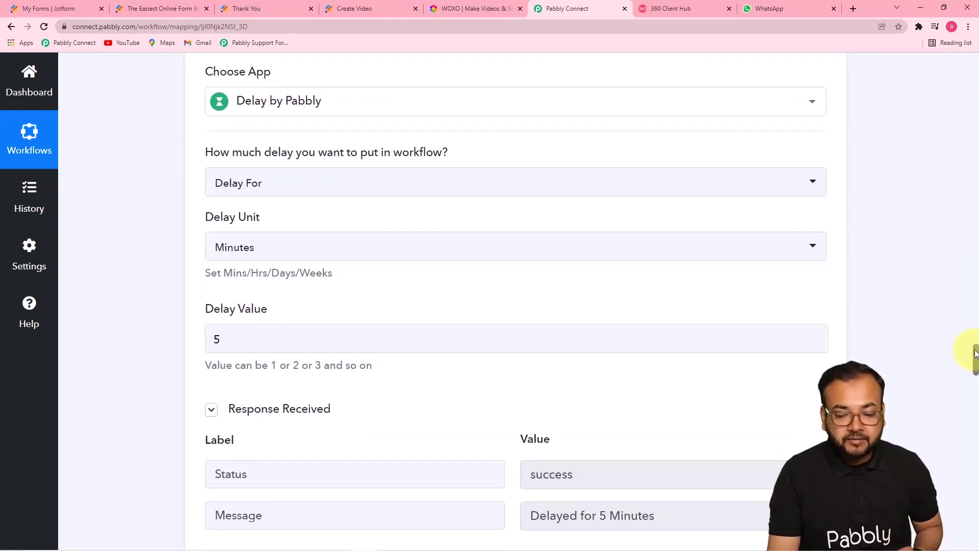
{"action": "left_click_drag", "start_coordinate": [975, 351], "coordinate": [975, 464]}
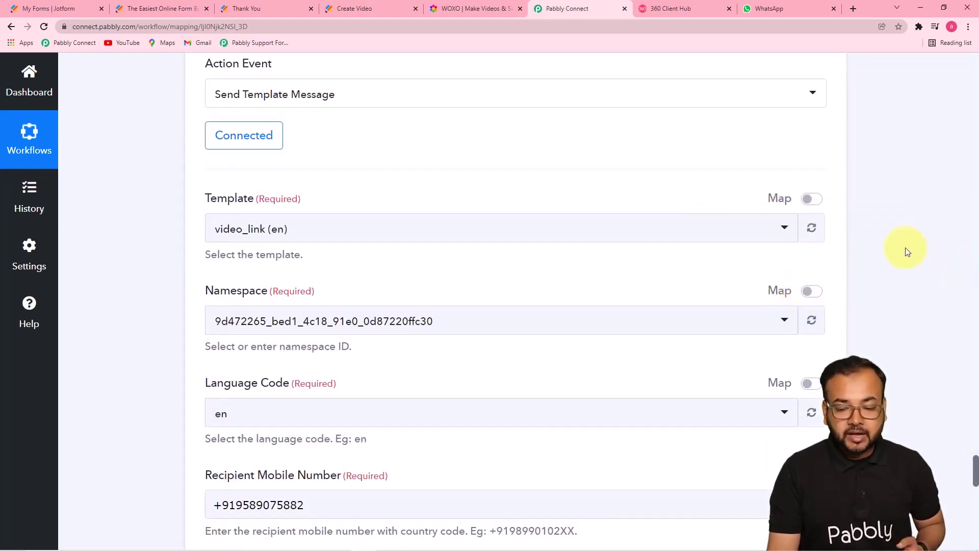
{"action": "left_click_drag", "start_coordinate": [975, 470], "coordinate": [976, 516]}
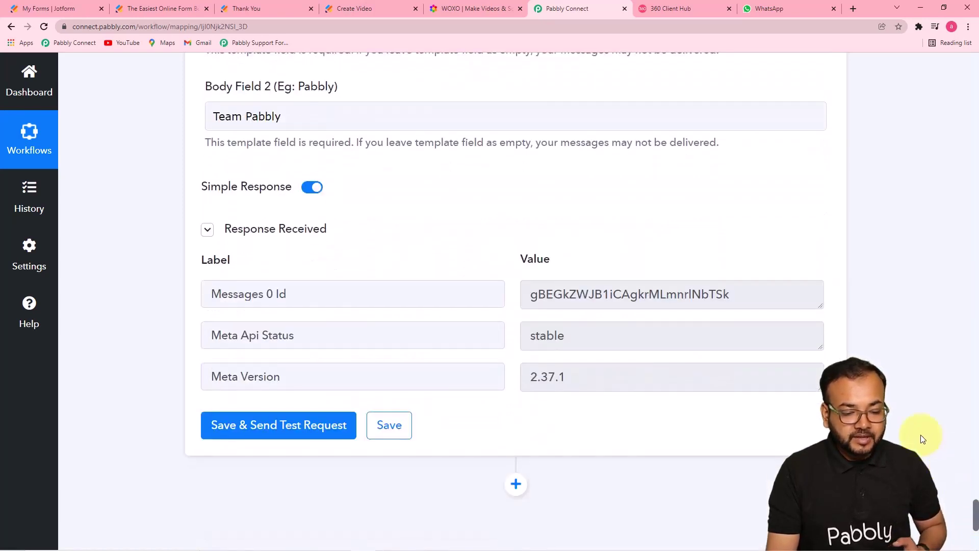